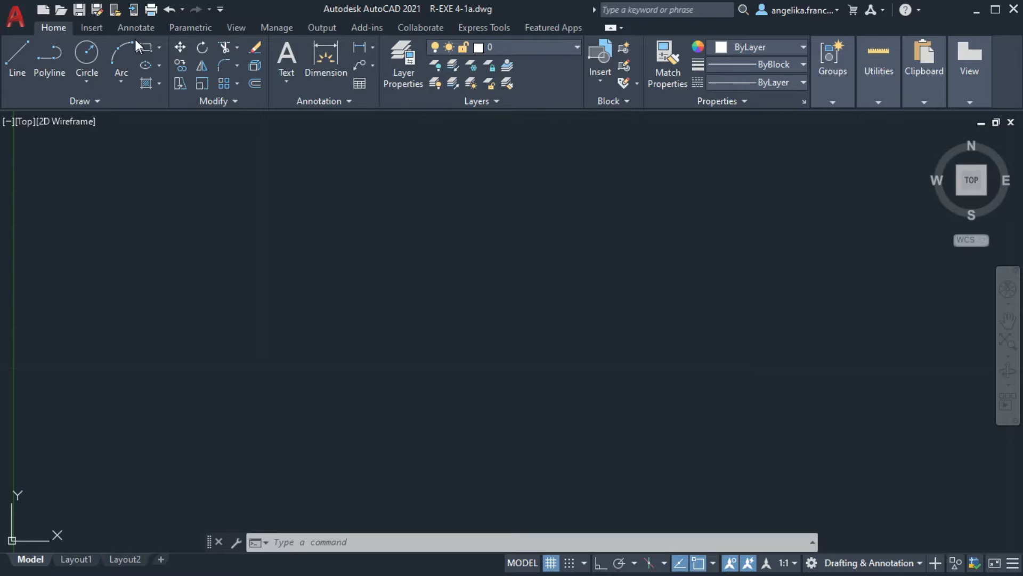
Review the AFTOCAD dimension style's settings for primary units, text, symbols and arrows, and lines
{"action": "left_click", "coordinate": [473, 99]}
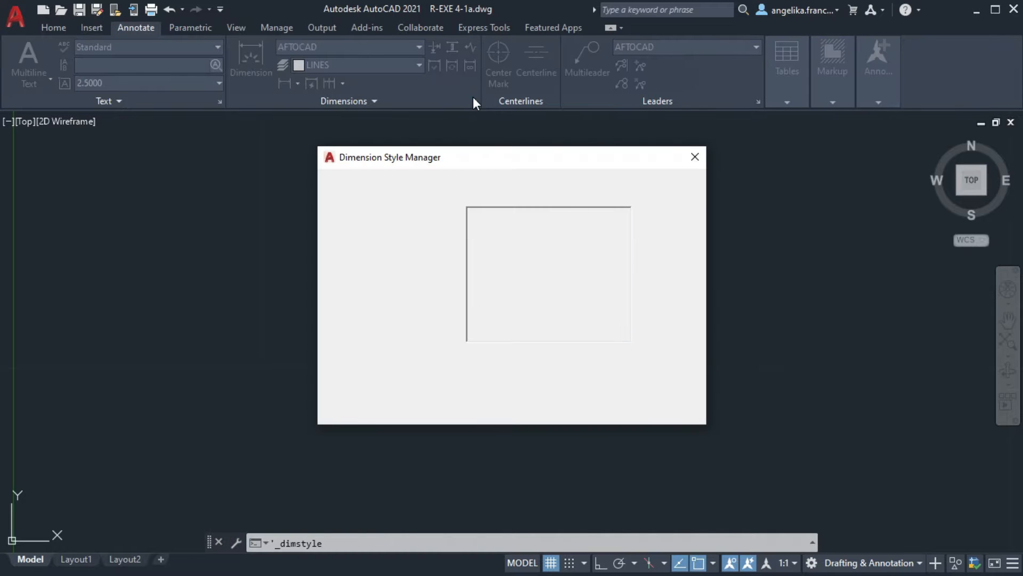
{"action": "left_click", "coordinate": [668, 262]}
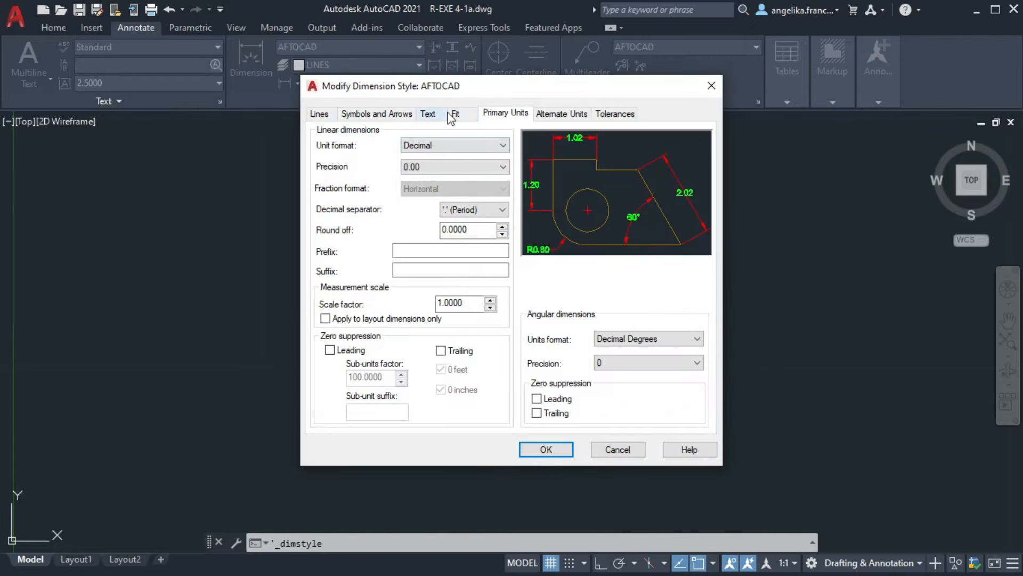
{"action": "left_click", "coordinate": [432, 114]}
{"action": "left_click", "coordinate": [395, 117]}
{"action": "left_click", "coordinate": [323, 114]}
{"action": "left_click", "coordinate": [546, 449]}
{"action": "left_click", "coordinate": [605, 410]}
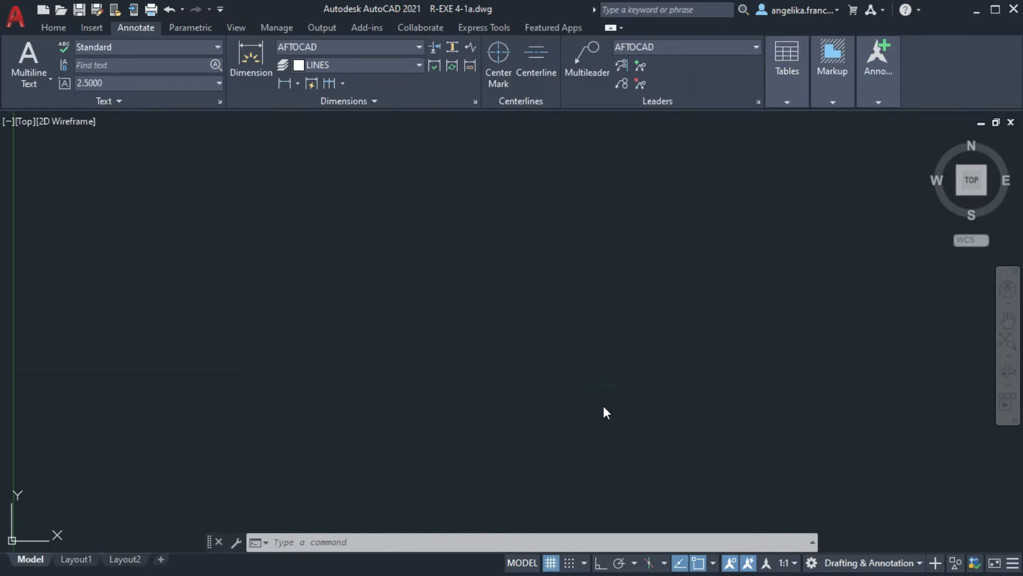
Review the AFTOCAD multileader style's leader format, leader structure and content settings
{"action": "left_click", "coordinate": [758, 102]}
{"action": "left_click", "coordinate": [648, 259]}
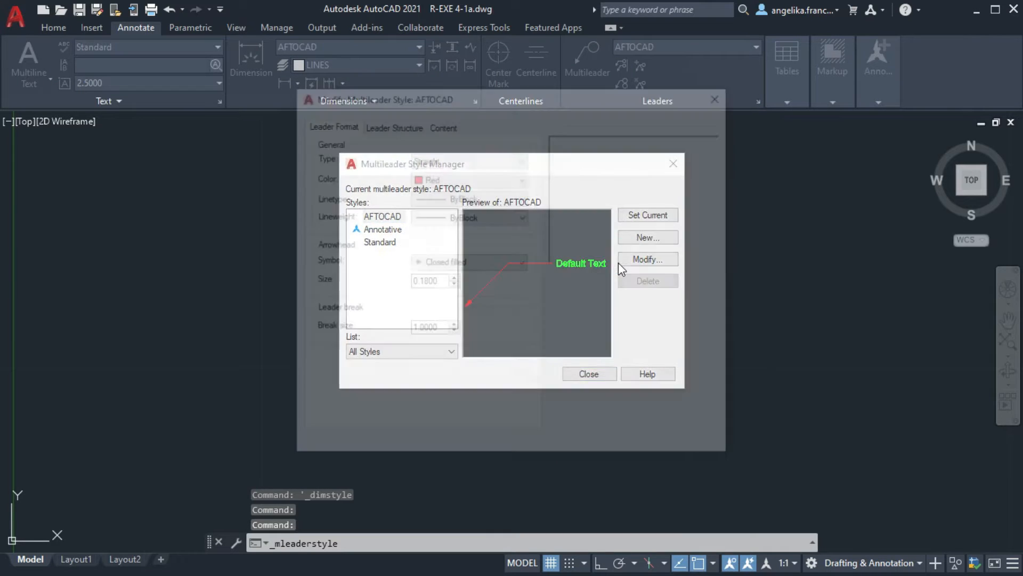
{"action": "left_click", "coordinate": [390, 123]}
{"action": "left_click", "coordinate": [441, 122]}
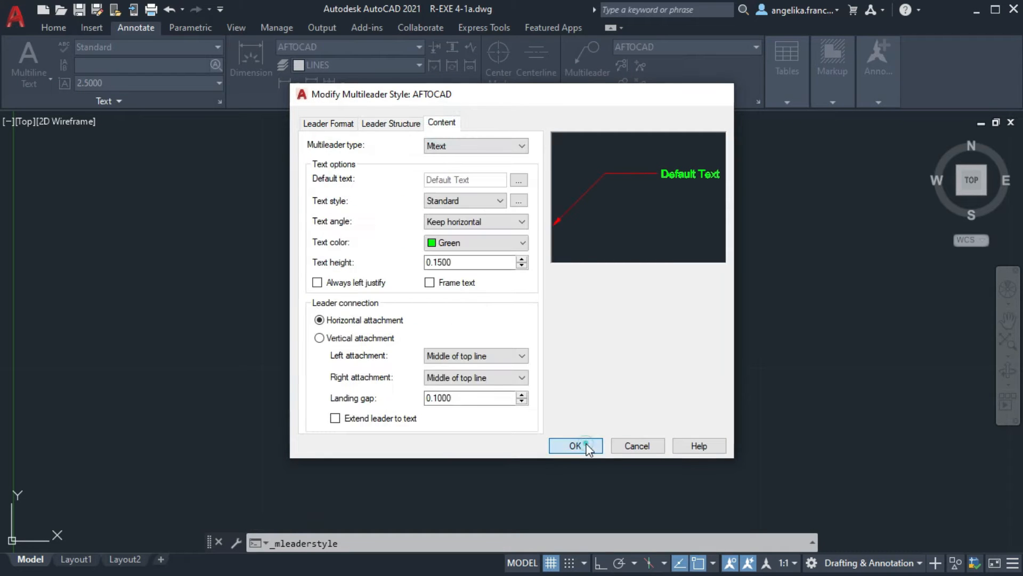
{"action": "left_click", "coordinate": [586, 444]}
{"action": "left_click", "coordinate": [587, 377]}
Draw a circle with a diameter of 1.13 in empty space on layer 0
{"action": "left_click", "coordinate": [53, 28]}
{"action": "type", "text": "c"}
{"action": "key", "text": "Return"}
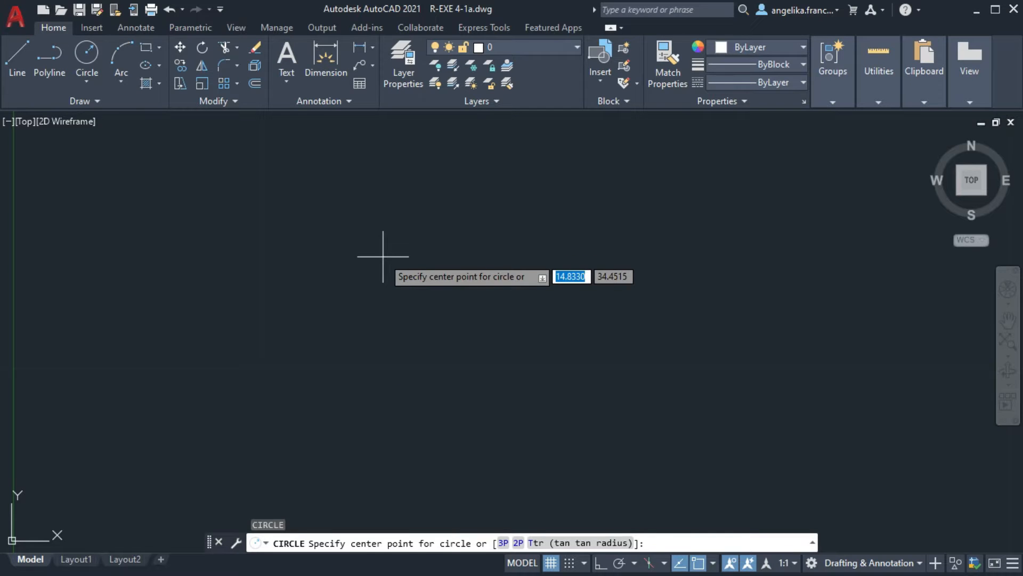
{"action": "left_click", "coordinate": [298, 265]}
{"action": "type", "text": "d"}
{"action": "key", "text": "Return"}
{"action": "type", "text": "1.13"}
{"action": "key", "text": "Return"}
{"action": "scroll", "coordinate": [241, 243], "scroll_direction": "up", "scroll_amount": 10}
{"action": "middle_click_drag", "start_coordinate": [576, 364], "coordinate": [302, 260]}
Draw a concentric circle with a diameter of 2.06 around the first circle's center
{"action": "key", "text": "c"}
{"action": "key", "text": "Return"}
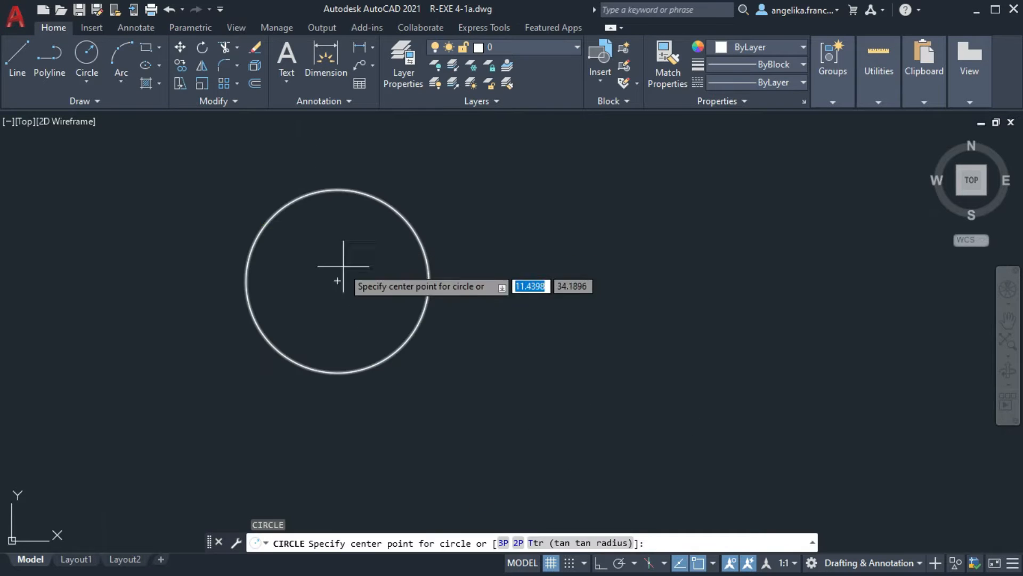
{"action": "left_click", "coordinate": [343, 266]}
{"action": "type", "text": "d"}
{"action": "key", "text": "Return"}
{"action": "type", "text": "2"}
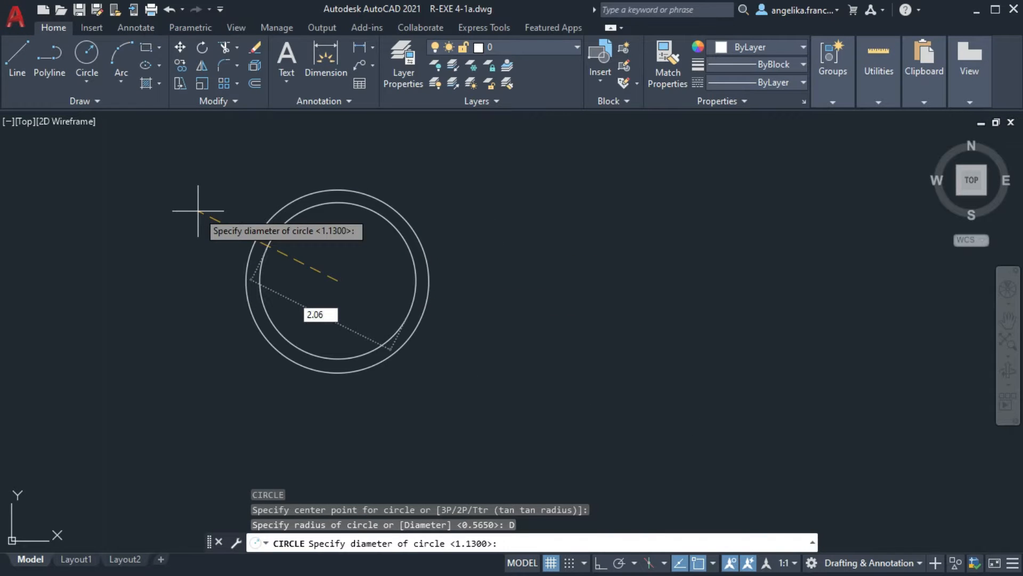
{"action": "type", "text": ".06"}
{"action": "key", "text": "Return"}
{"action": "key", "text": "Return"}
{"action": "right_click", "coordinate": [95, 508]}
{"action": "left_click", "coordinate": [379, 290]}
{"action": "key", "text": "ctrl+z"}
{"action": "key", "text": "Escape"}
Draw a third concentric circle with a diameter of 2.88 from the same center
{"action": "key", "text": "Return"}
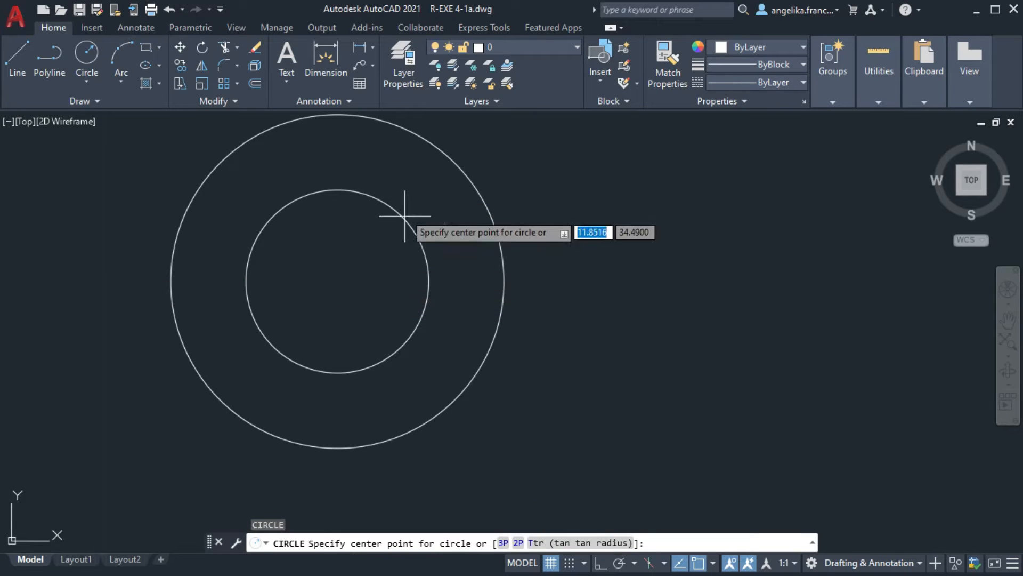
{"action": "left_click", "coordinate": [338, 280]}
{"action": "type", "text": "d"}
{"action": "key", "text": "Return"}
{"action": "type", "text": "2.88"}
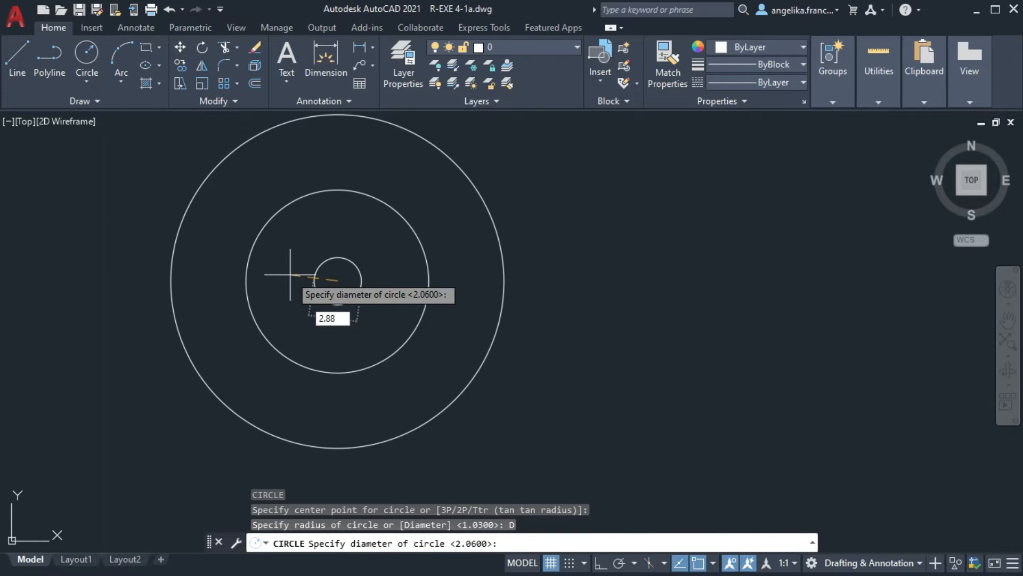
{"action": "key", "text": "Return"}
{"action": "scroll", "coordinate": [290, 274], "scroll_direction": "down", "scroll_amount": 2}
Draw a concentric circle with a radius of 2.38 on the BROKEN LINES layer
{"action": "key", "text": "Return"}
{"action": "left_click", "coordinate": [530, 45]}
{"action": "left_click", "coordinate": [307, 286]}
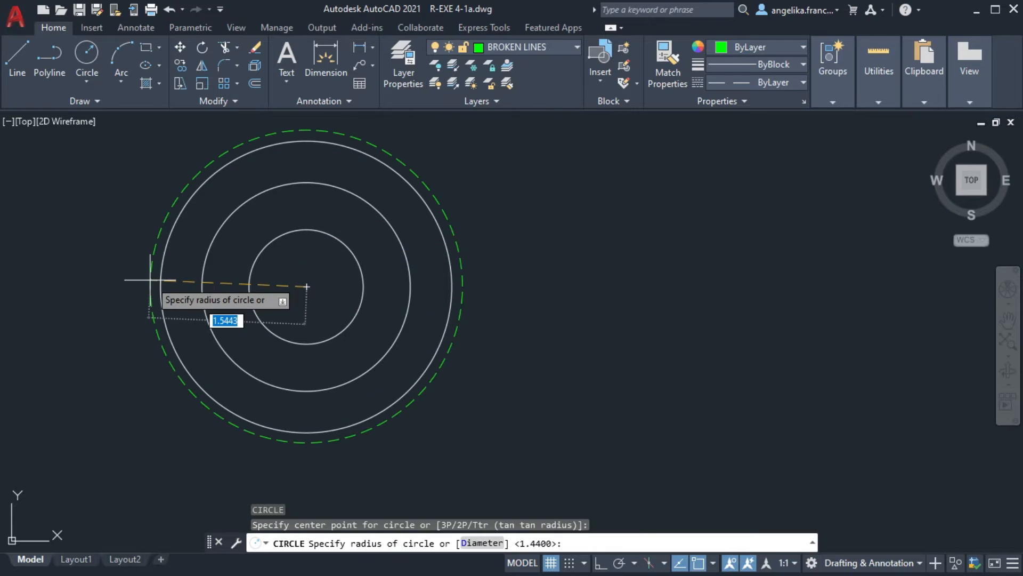
{"action": "key", "text": "Return"}
{"action": "scroll", "coordinate": [379, 292], "scroll_direction": "down", "scroll_amount": 2}
{"action": "middle_click_drag", "start_coordinate": [379, 292], "coordinate": [347, 320]}
{"action": "key", "text": "Escape"}
{"action": "left_click", "coordinate": [530, 47]}
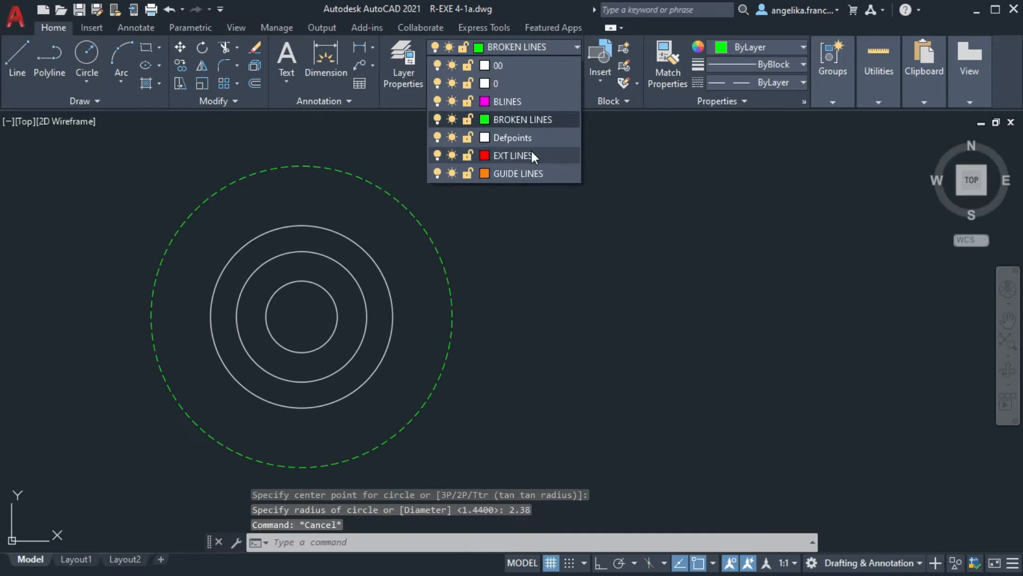
{"action": "left_click", "coordinate": [531, 153]}
{"action": "left_click", "coordinate": [326, 60]}
{"action": "key", "text": "Escape"}
Draw a horizontal line about 8 units long on the BLINES layer, running right from the circles' center at 0°
{"action": "left_click", "coordinate": [534, 48]}
{"action": "left_click", "coordinate": [525, 76]}
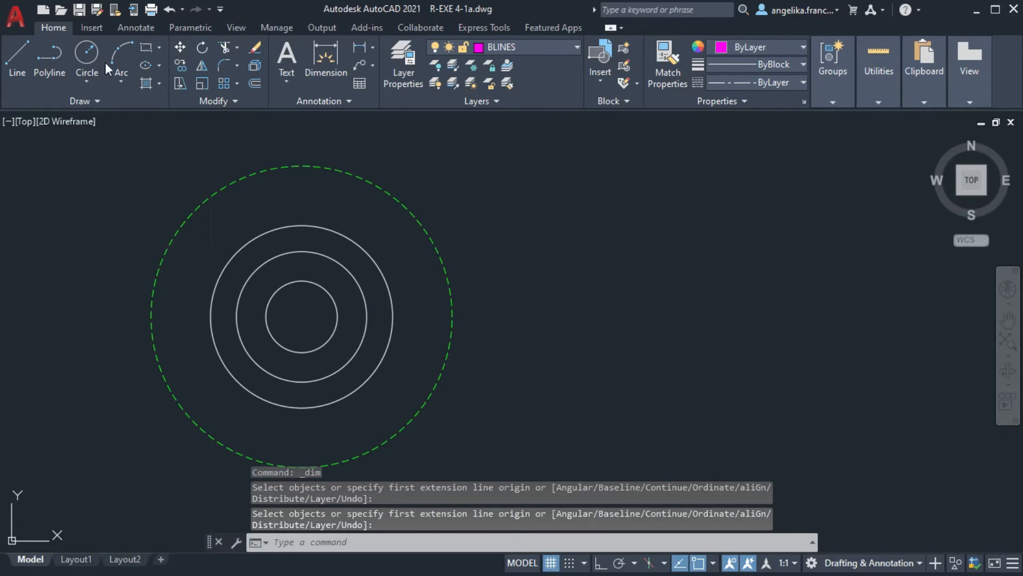
{"action": "type", "text": "l"}
{"action": "key", "text": "Return"}
{"action": "left_click", "coordinate": [301, 317]}
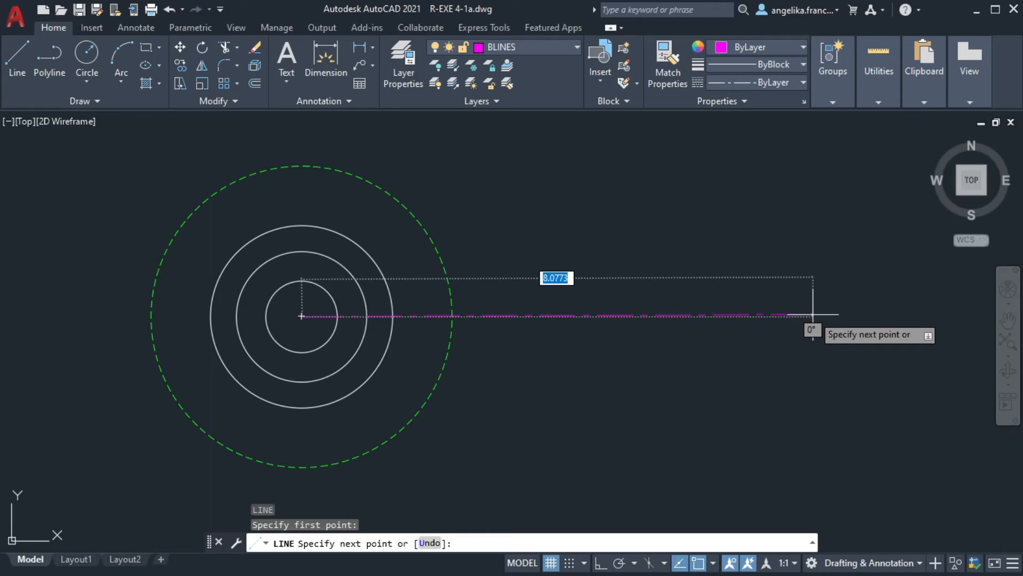
{"action": "key", "text": "Return"}
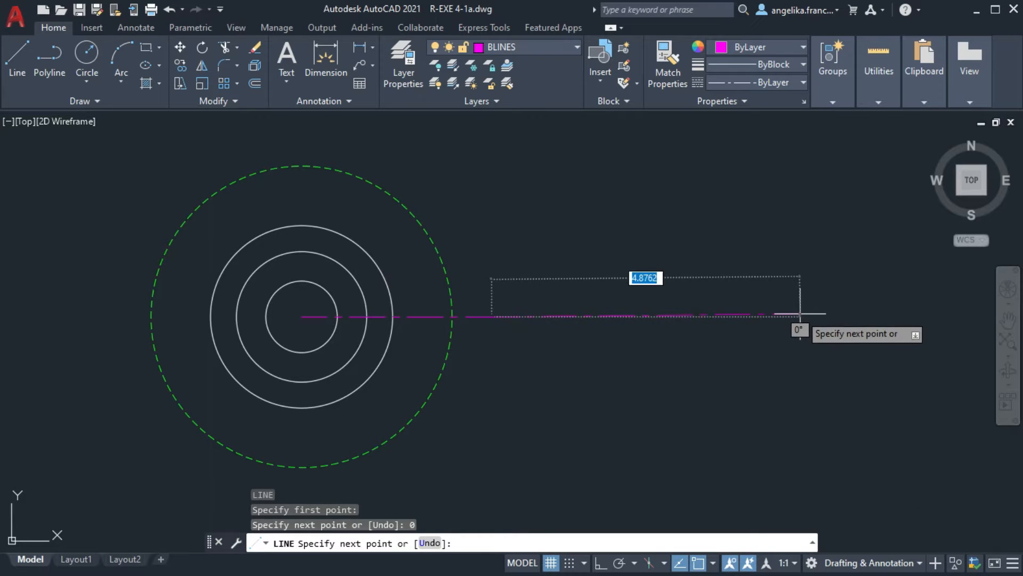
{"action": "key", "text": "BackSpace"}
{"action": "type", "text": "0"}
{"action": "key", "text": "Return"}
{"action": "key", "text": "Return"}
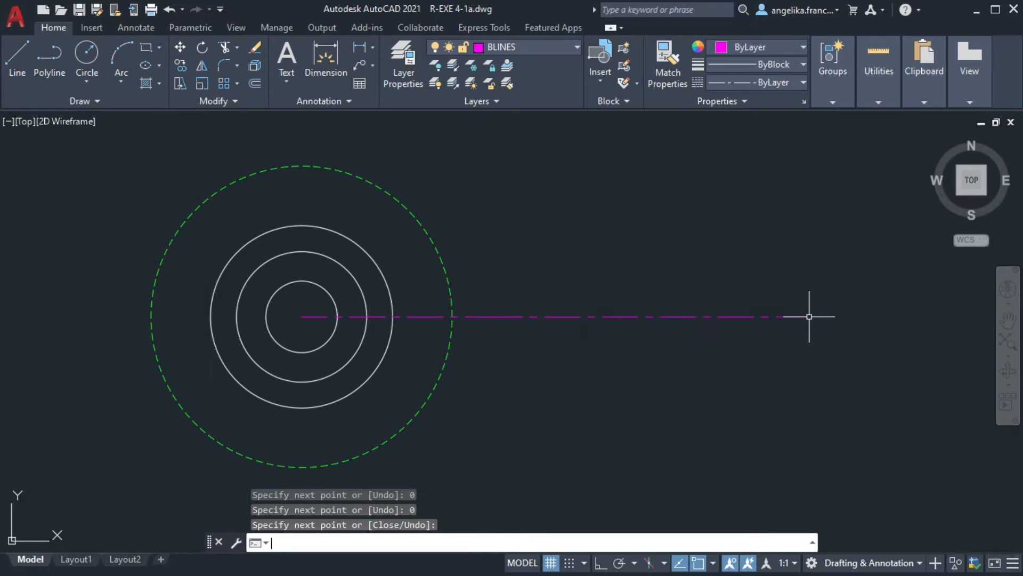
On the EXT LINES layer, add a 5.26 horizontal dimension rightward from the circles' center, placed above the center line
{"action": "middle_click_drag", "start_coordinate": [478, 265], "coordinate": [467, 276]}
{"action": "left_click", "coordinate": [525, 47]}
{"action": "left_click", "coordinate": [519, 146]}
{"action": "left_click", "coordinate": [327, 60]}
{"action": "left_click", "coordinate": [290, 328]}
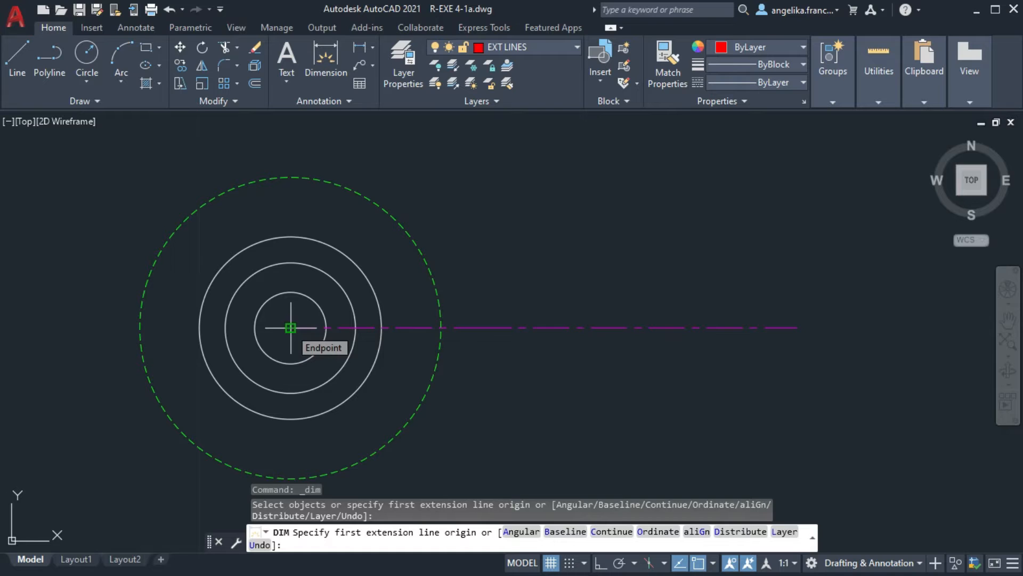
{"action": "key", "text": "Return"}
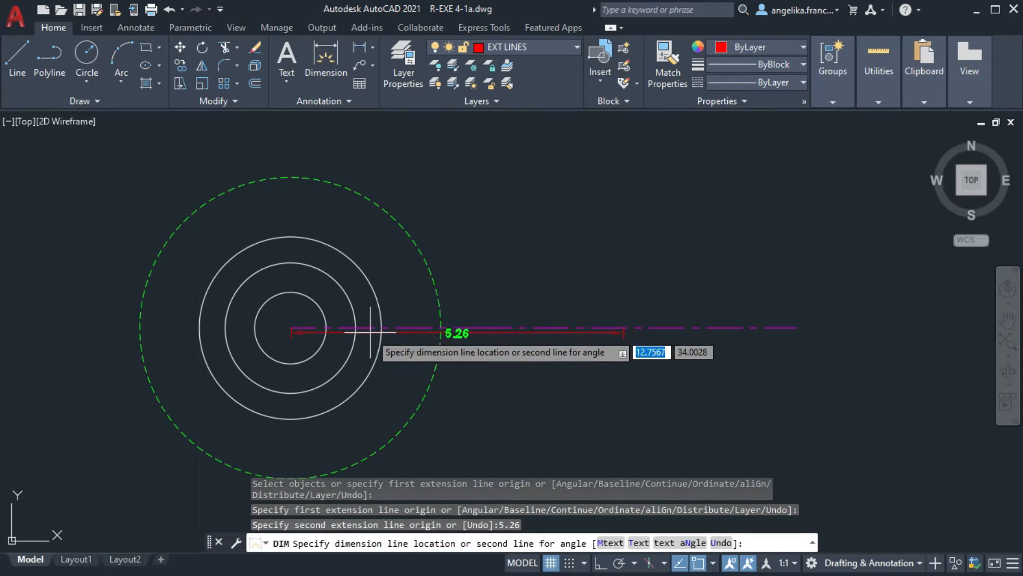
{"action": "left_click", "coordinate": [392, 178]}
Add a 1.62 vertical dimension up from the 5.26 dimension's end on the center line, and a 1.26 one down from its upper end
{"action": "left_click", "coordinate": [622, 327]}
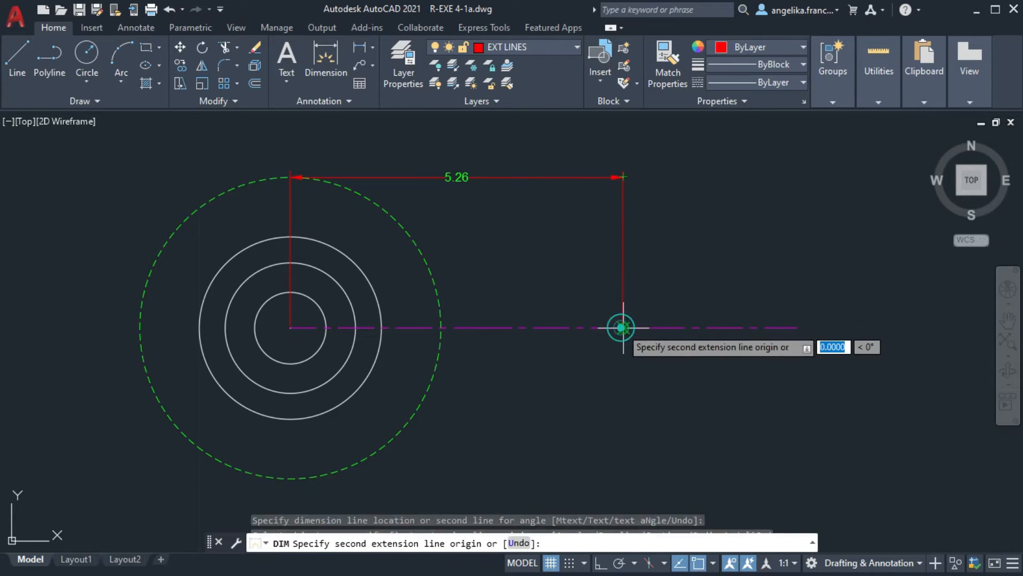
{"action": "left_click", "coordinate": [613, 224]}
{"action": "left_click", "coordinate": [664, 240]}
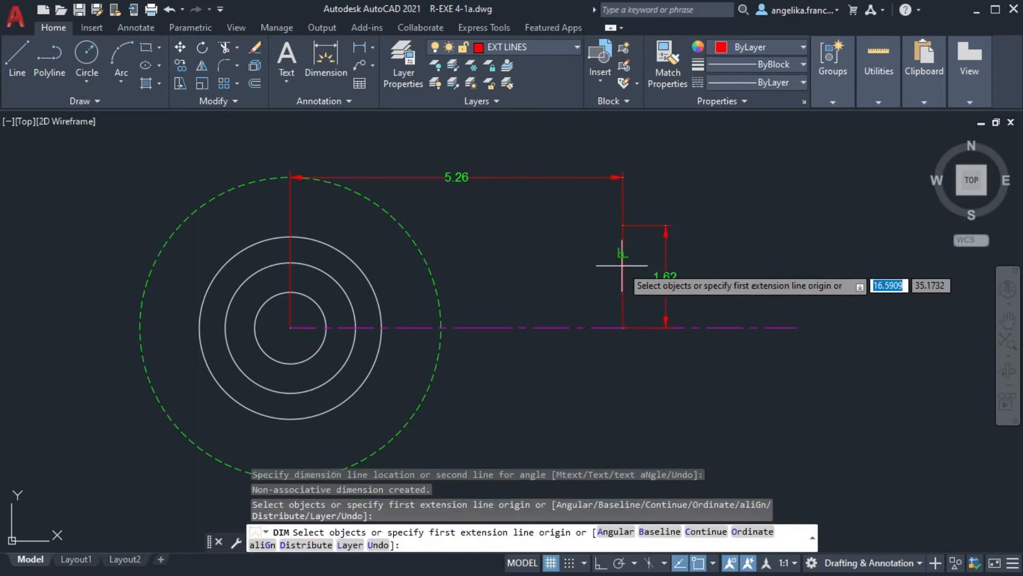
{"action": "left_click", "coordinate": [623, 225]}
{"action": "type", "text": "1.26"}
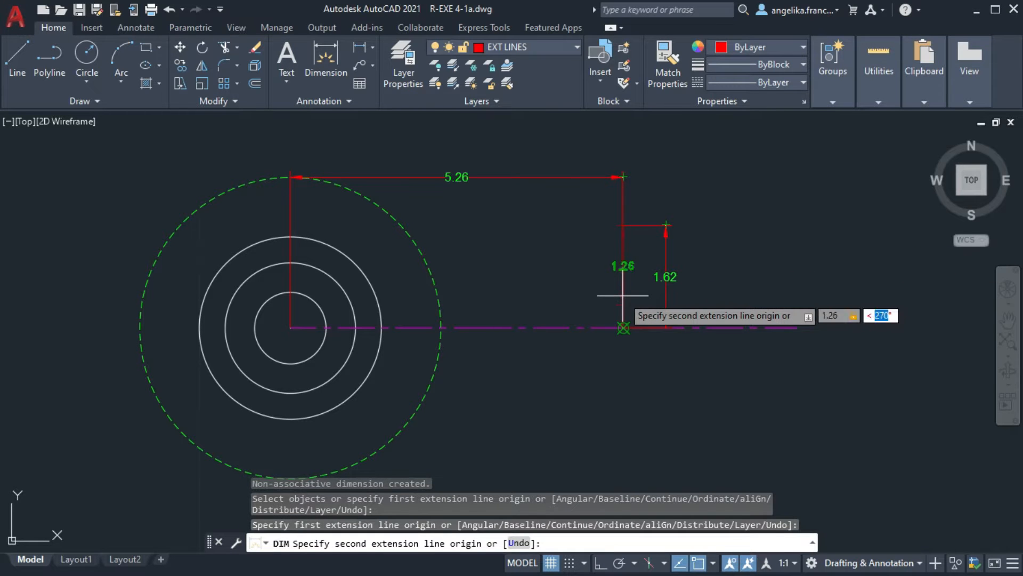
{"action": "key", "text": "Return"}
{"action": "left_click", "coordinate": [640, 261]}
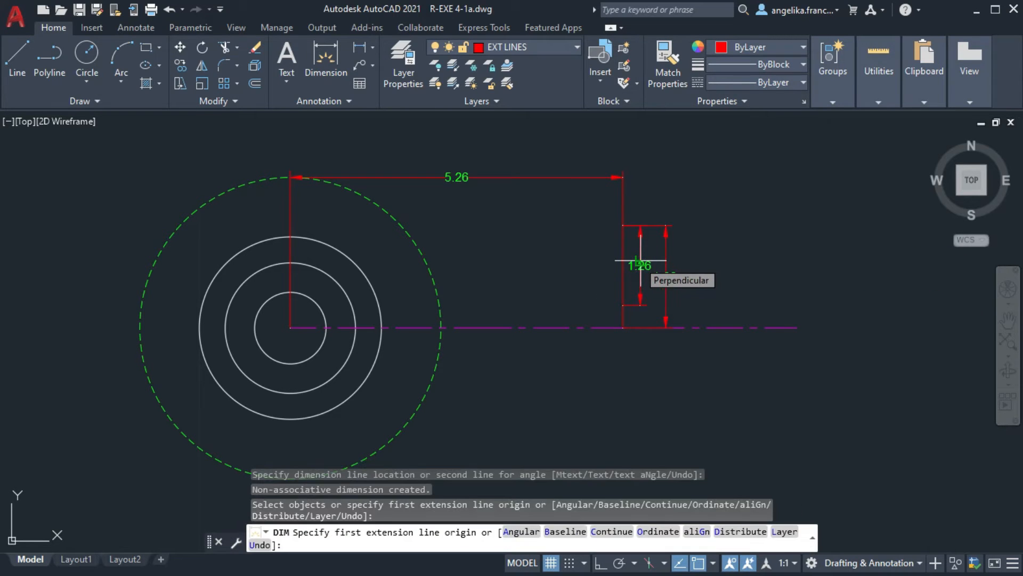
Add a 0.76 horizontal dimension at 180° from the upper end of the 1.62 dimension, placed below the 5.26 dimension
{"action": "left_click", "coordinate": [619, 225]}
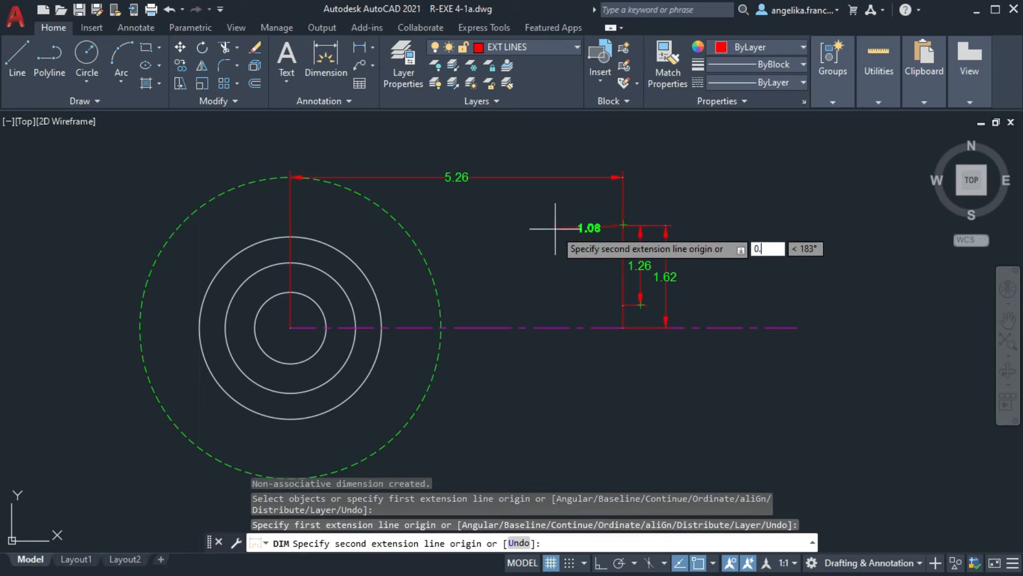
{"action": "type", "text": "0"}
{"action": "key", "text": "Return"}
{"action": "scroll", "coordinate": [623, 201], "scroll_direction": "up", "scroll_amount": 4}
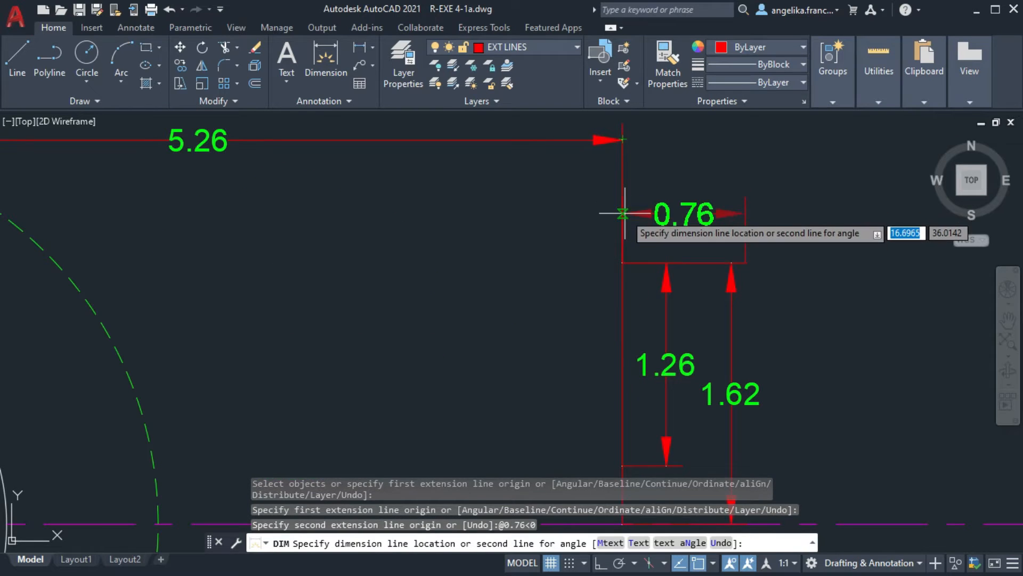
{"action": "key", "text": "ctrl+z"}
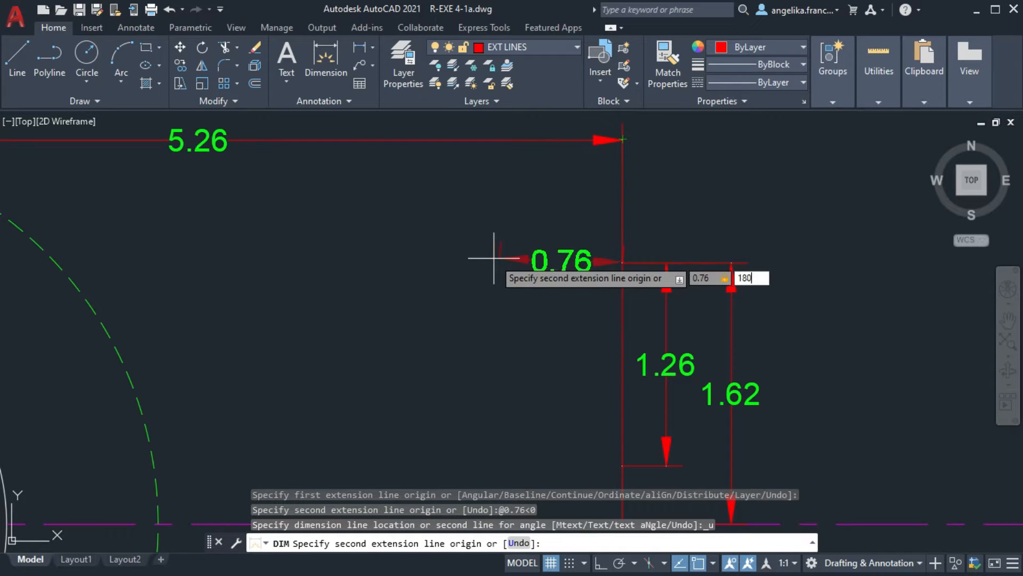
{"action": "key", "text": "Return"}
{"action": "left_click", "coordinate": [621, 179]}
Add a 2.26 dimension at 180° from the left end of the 0.76 dimension, aligned with it
{"action": "left_click", "coordinate": [499, 262]}
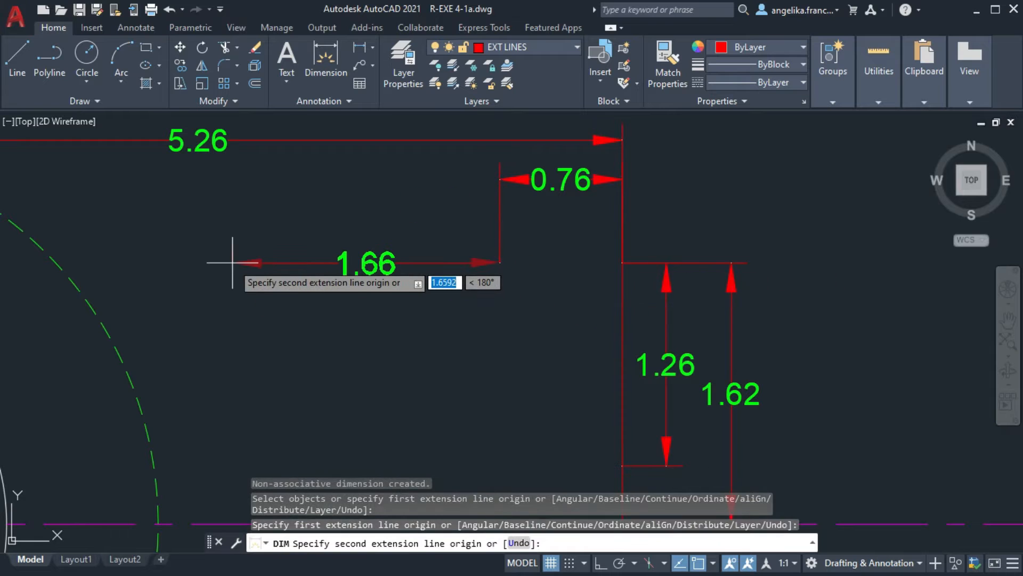
{"action": "type", "text": "180"}
{"action": "key", "text": "Return"}
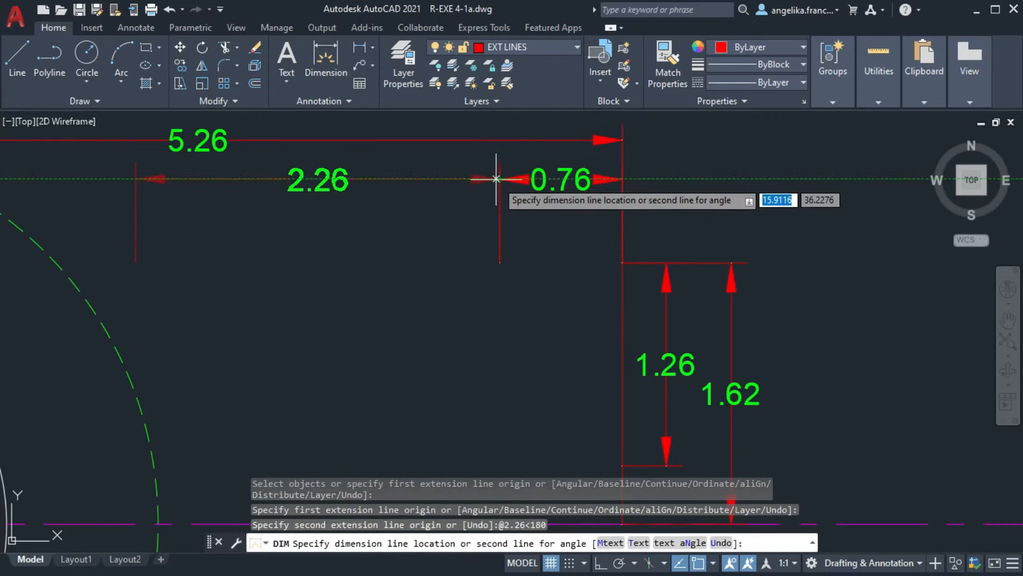
{"action": "left_click", "coordinate": [499, 179]}
{"action": "middle_click_drag", "start_coordinate": [265, 272], "coordinate": [376, 272]}
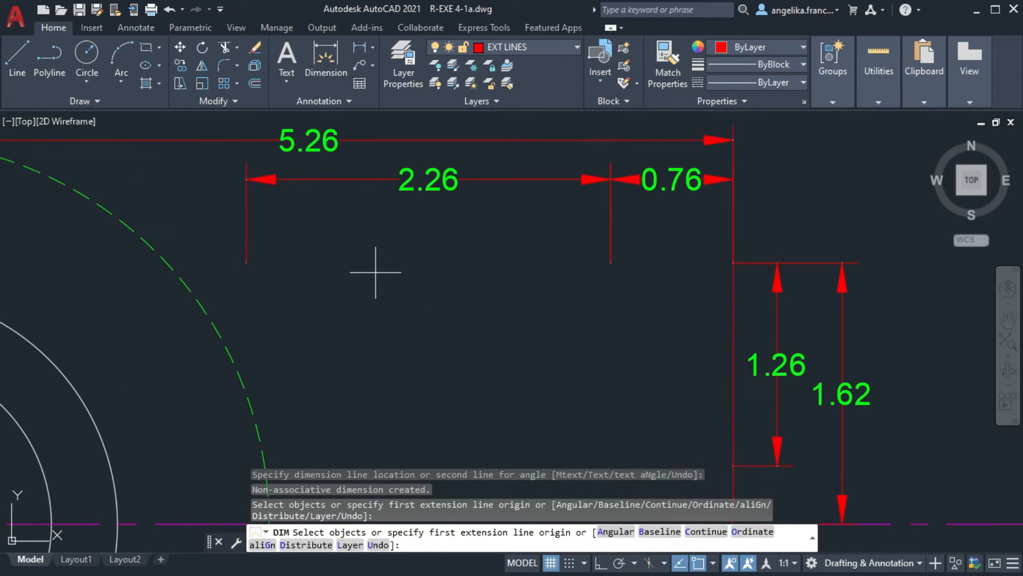
Add a 3.62 dimension at 180° from the upper end of the 1.62 dimension, placed between the 5.26 and 2.26 dimensions
{"action": "left_click", "coordinate": [733, 263]}
{"action": "type", "text": "180"}
{"action": "key", "text": "Return"}
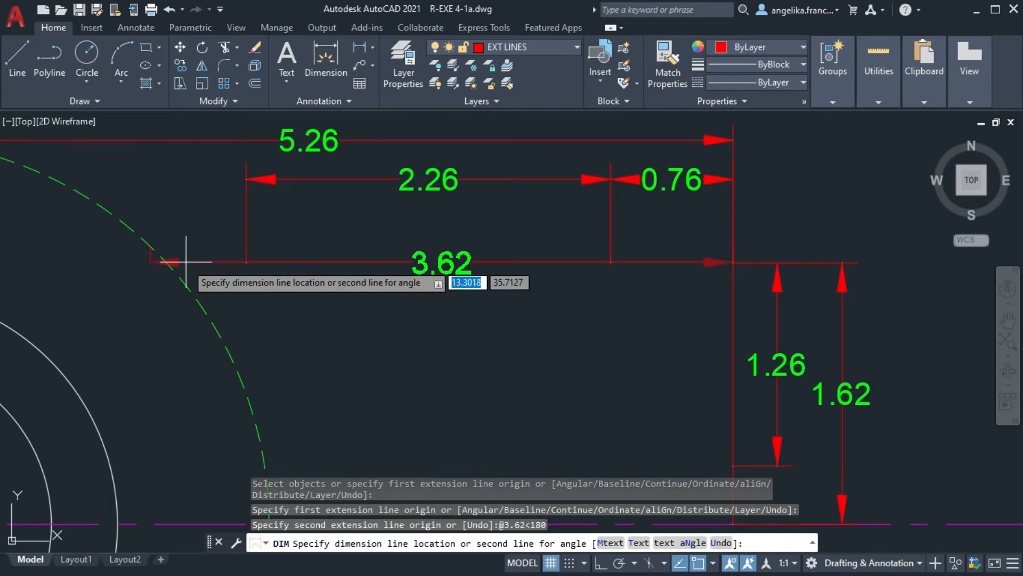
{"action": "left_click", "coordinate": [246, 157]}
{"action": "scroll", "coordinate": [416, 254], "scroll_direction": "down", "scroll_amount": 2}
{"action": "key", "text": "Escape"}
On layer 0, draw a rectangle from the 3.62 dimension's left origin to the lower end of the 1.26 dimension
{"action": "left_click", "coordinate": [528, 47]}
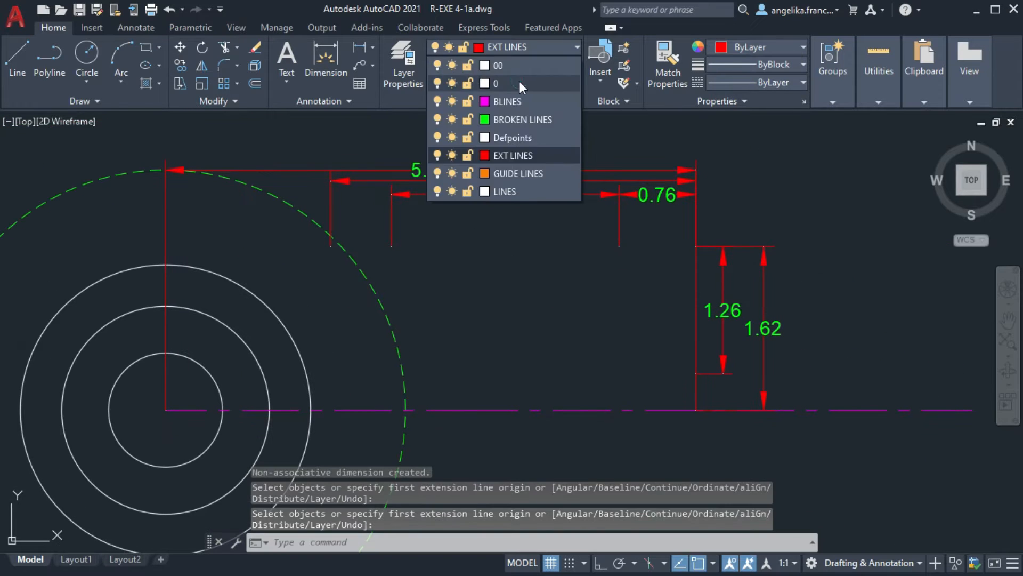
{"action": "left_click", "coordinate": [520, 84]}
{"action": "left_click", "coordinate": [146, 47]}
{"action": "left_click", "coordinate": [331, 246]}
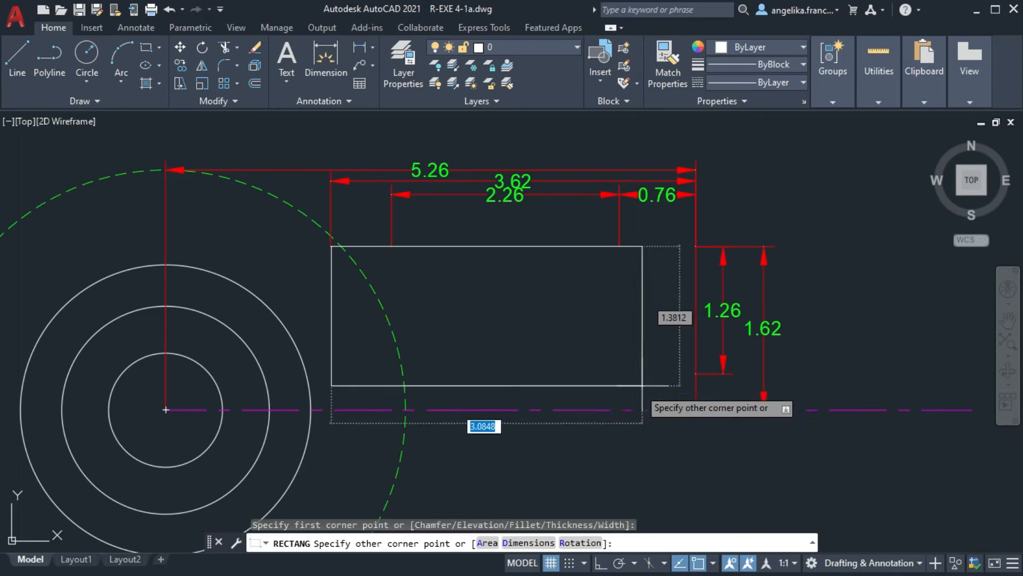
{"action": "left_click", "coordinate": [696, 373]}
Create a centerline between the rectangle's upper and lower edges
{"action": "scroll", "coordinate": [319, 268], "scroll_direction": "up", "scroll_amount": 2}
{"action": "type", "text": "centerline"}
{"action": "key", "text": "Return"}
{"action": "left_click", "coordinate": [348, 216]}
{"action": "left_click", "coordinate": [352, 419]}
{"action": "scroll", "coordinate": [507, 259], "scroll_direction": "down", "scroll_amount": 4}
Stretch the rectangle's centerline leftward across the circles
{"action": "left_click", "coordinate": [525, 47]}
{"action": "left_click", "coordinate": [506, 272]}
{"action": "left_click", "coordinate": [521, 282]}
{"action": "left_click", "coordinate": [821, 282]}
{"action": "left_click", "coordinate": [609, 282]}
{"action": "key", "text": "Escape"}
Draw a BLINES-layer line along the rectangle's centerline from its right edge into the circles, and erase the original centerline
{"action": "type", "text": "l"}
{"action": "key", "text": "Return"}
{"action": "left_click", "coordinate": [525, 47]}
{"action": "left_click", "coordinate": [517, 103]}
{"action": "scroll", "coordinate": [259, 293], "scroll_direction": "up", "scroll_amount": 2}
{"action": "left_click", "coordinate": [812, 272]}
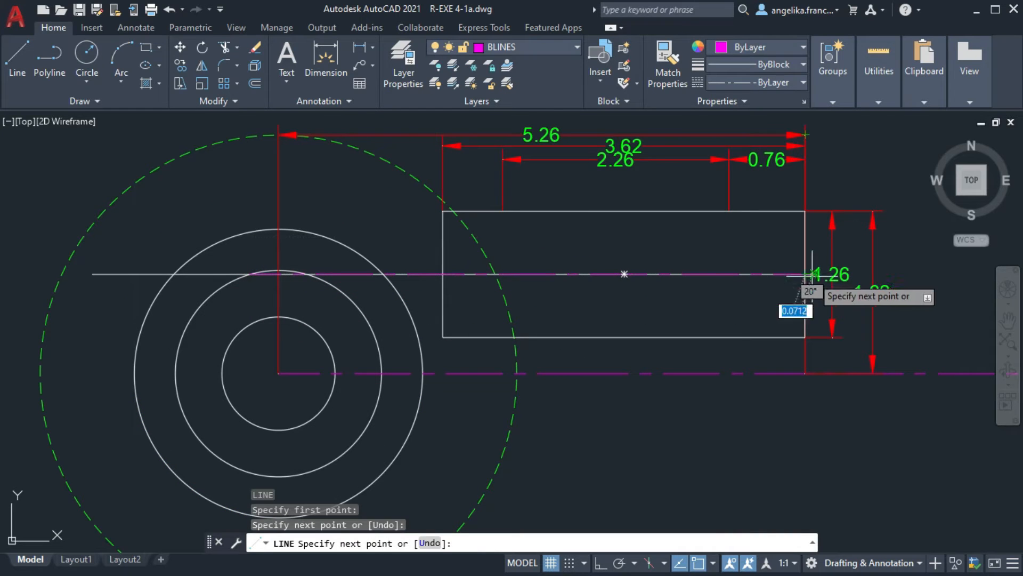
{"action": "key", "text": "Return"}
{"action": "mouse_move", "coordinate": [629, 323]}
{"action": "middle_mouse_down"}
{"action": "mouse_move", "coordinate": [594, 311]}
{"action": "mouse_move", "coordinate": [571, 321]}
{"action": "middle_mouse_up"}
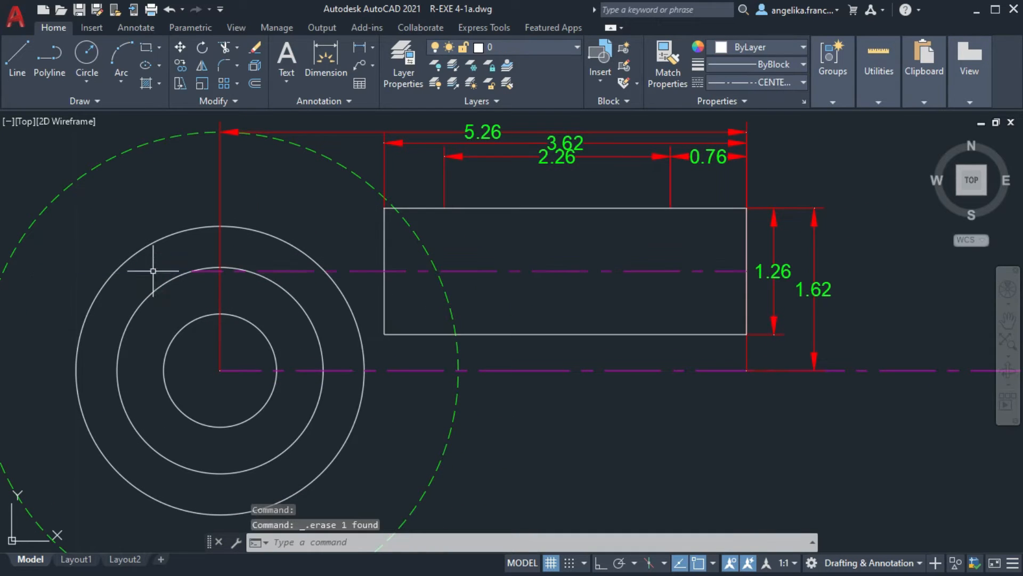
Stretch the left extension lines of the 2.26 and 0.76 dimensions down to the rectangle's horizontal center line
{"action": "scroll", "coordinate": [484, 259], "scroll_direction": "up", "scroll_amount": 2}
{"action": "left_click", "coordinate": [401, 161]}
{"action": "left_click", "coordinate": [403, 176]}
{"action": "left_click", "coordinate": [401, 276]}
{"action": "key", "text": "Delete"}
{"action": "left_click", "coordinate": [764, 171]}
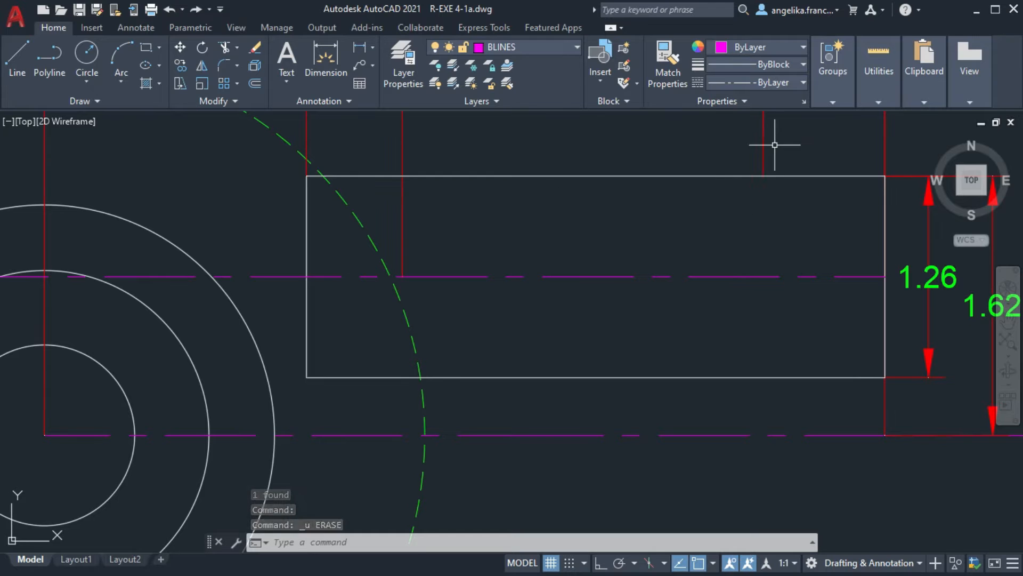
{"action": "left_click", "coordinate": [763, 276]}
{"action": "key", "text": "Escape"}
{"action": "middle_click_drag", "start_coordinate": [712, 258], "coordinate": [641, 297]}
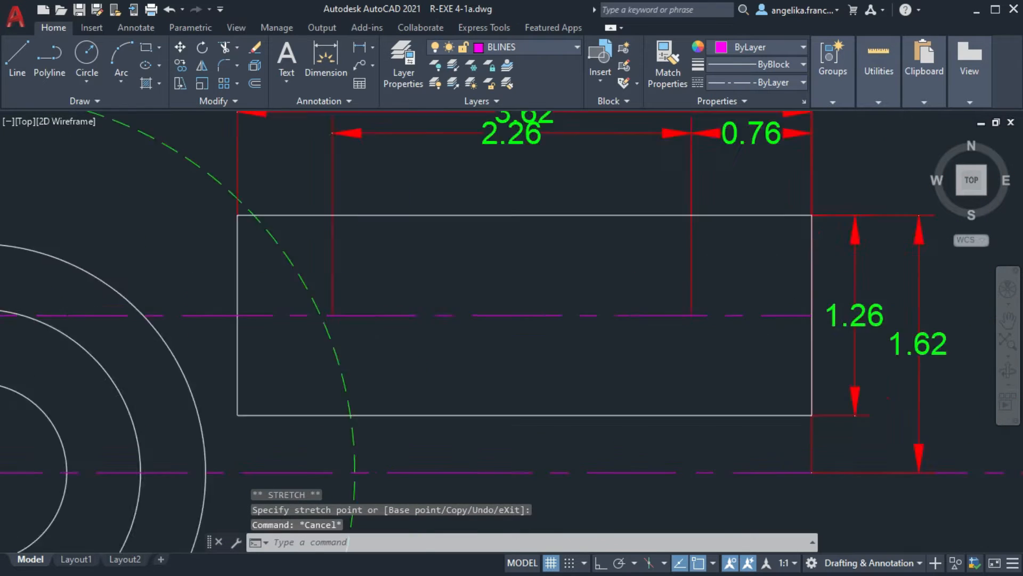
On layer 0, draw a circle of radius 0.1875 where the 2.26 dimension's left extension line meets the rectangle's center line
{"action": "scroll", "coordinate": [688, 279], "scroll_direction": "down", "scroll_amount": 2}
{"action": "type", "text": "c"}
{"action": "key", "text": "Return"}
{"action": "left_click", "coordinate": [549, 48]}
{"action": "left_click", "coordinate": [545, 83]}
{"action": "left_click", "coordinate": [468, 301]}
{"action": "type", "text": "0.1875"}
{"action": "key", "text": "Return"}
Copy the small circle from its center to the other end of the 2.26 dimension on the rectangle's center line
{"action": "type", "text": "copy"}
{"action": "key", "text": "Return"}
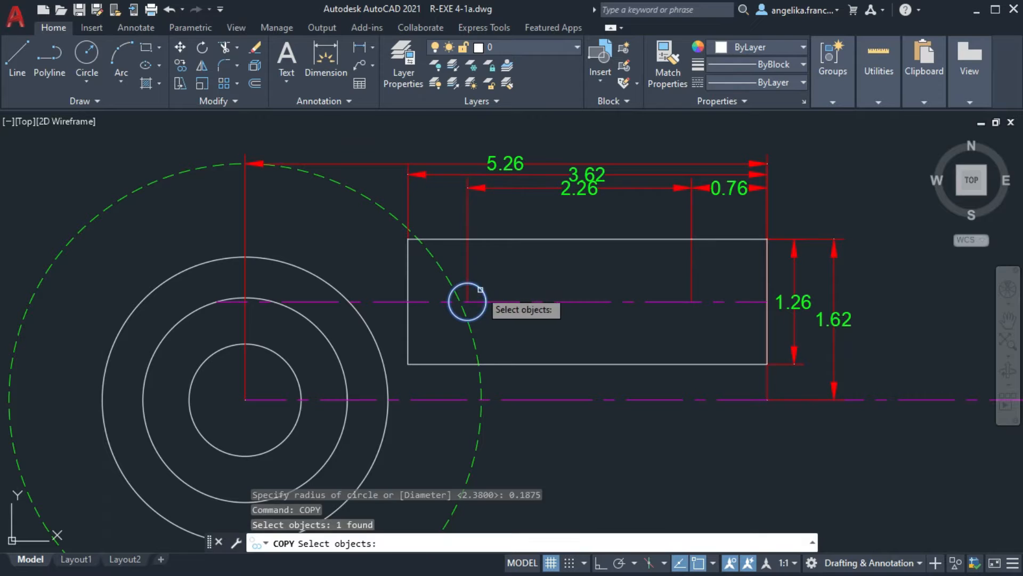
{"action": "key", "text": "Return"}
{"action": "left_click", "coordinate": [467, 301]}
{"action": "left_click", "coordinate": [691, 301]}
{"action": "key", "text": "Escape"}
{"action": "scroll", "coordinate": [541, 126], "scroll_direction": "down", "scroll_amount": 2}
On the EXT LINES layer, add a 2.62 horizontal dimension rightward from the concentric circles' center, placed below the circles
{"action": "left_click", "coordinate": [493, 48]}
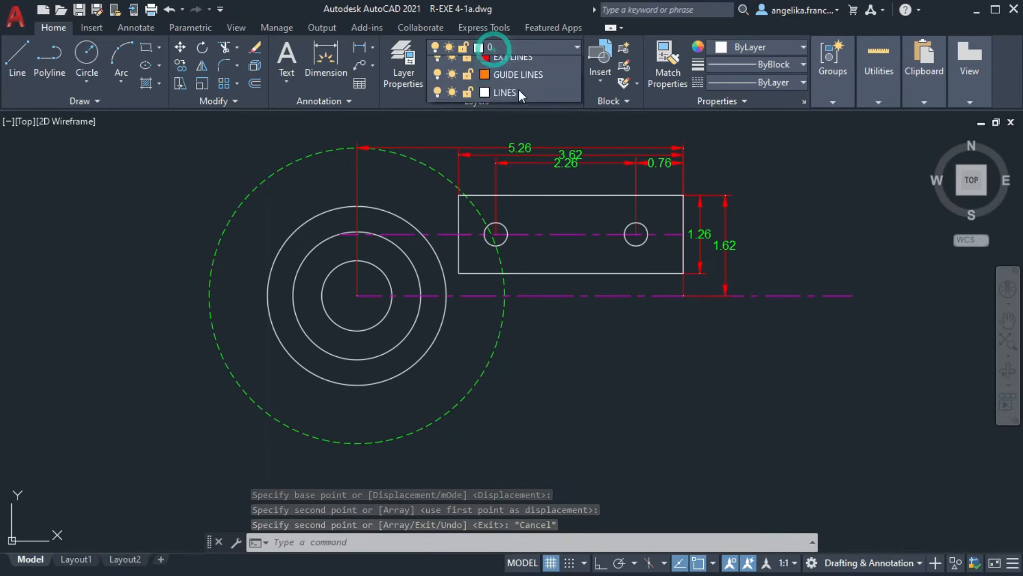
{"action": "left_click", "coordinate": [512, 57]}
{"action": "left_click", "coordinate": [316, 57]}
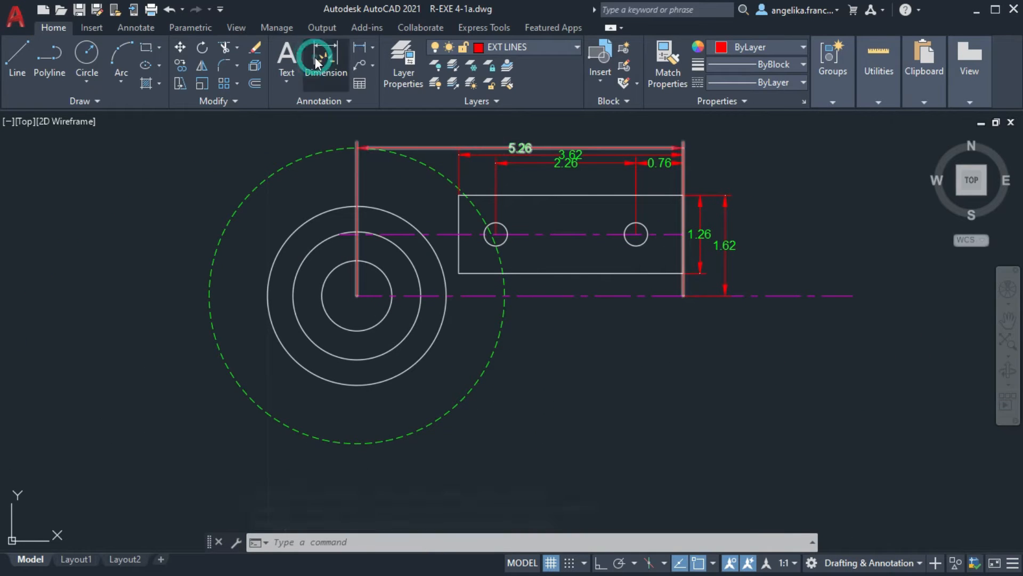
{"action": "left_click", "coordinate": [356, 295]}
{"action": "key", "text": "Escape"}
{"action": "scroll", "coordinate": [338, 290], "scroll_direction": "up", "scroll_amount": 3}
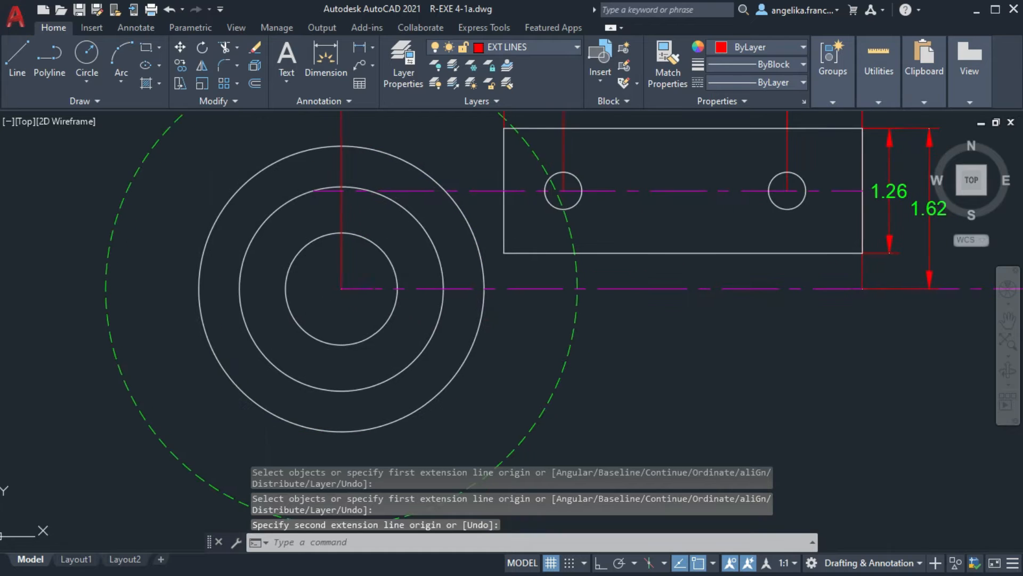
{"action": "left_click", "coordinate": [314, 85]}
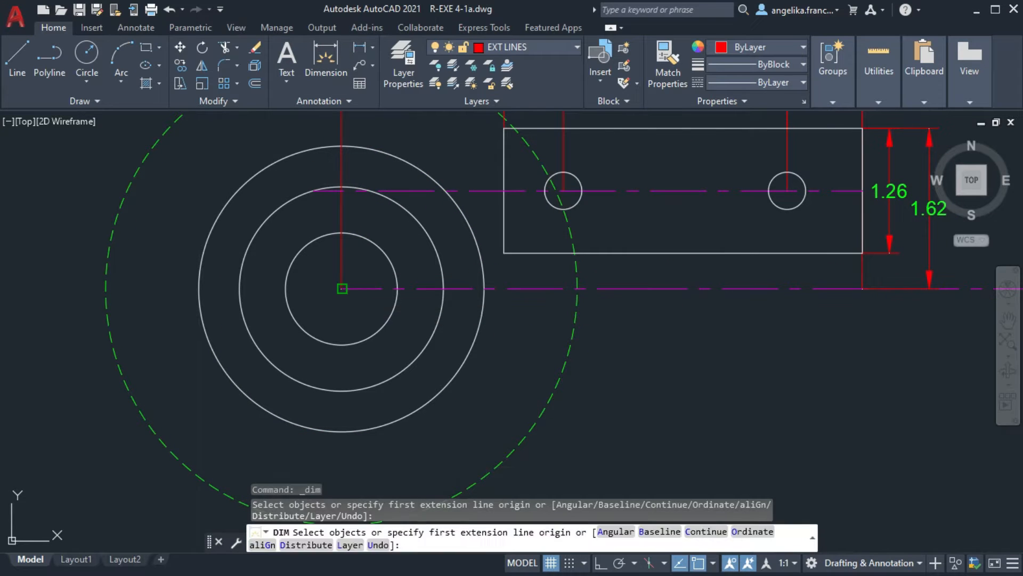
{"action": "left_click", "coordinate": [341, 289]}
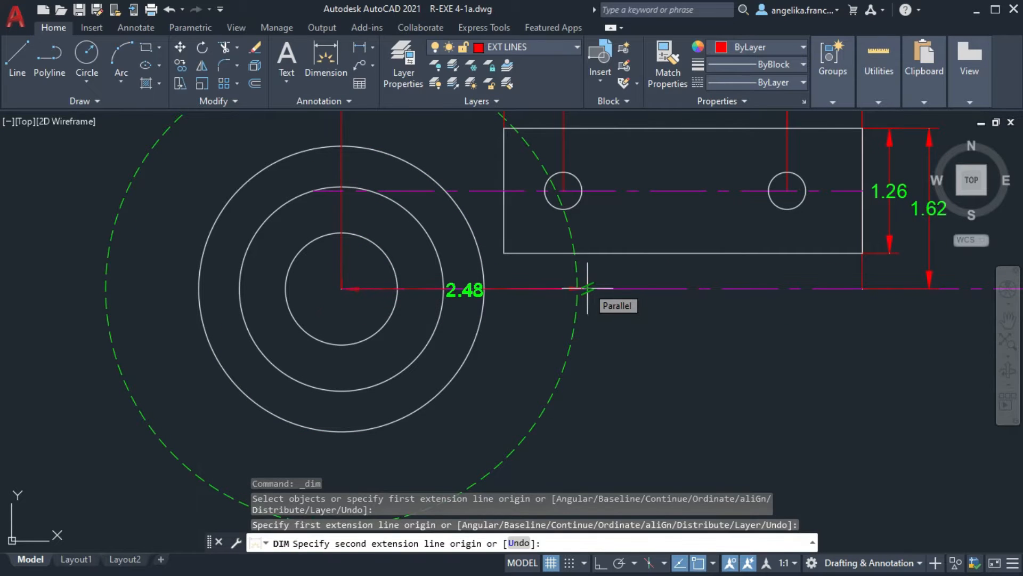
{"action": "key", "text": "Return"}
{"action": "middle_click_drag", "start_coordinate": [587, 289], "coordinate": [590, 182]}
{"action": "middle_click_drag", "start_coordinate": [545, 379], "coordinate": [529, 291]}
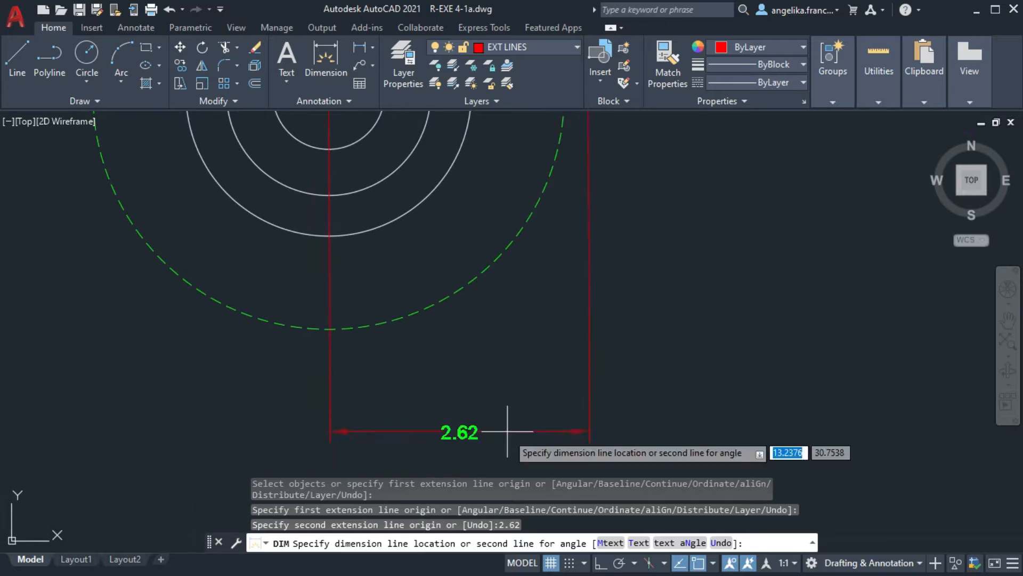
{"action": "left_click", "coordinate": [508, 431]}
Add a 1.70 horizontal dimension continuing rightward along the lower center line from the end of the 2.62 dimension
{"action": "middle_click_drag", "start_coordinate": [646, 352], "coordinate": [450, 480]}
{"action": "left_click", "coordinate": [394, 221]}
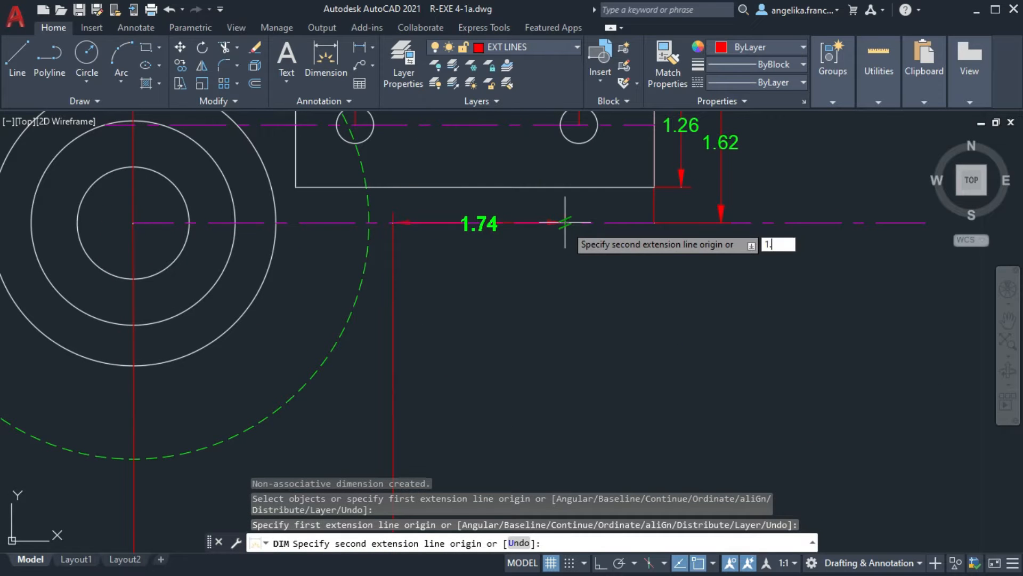
{"action": "key", "text": "Return"}
{"action": "left_click", "coordinate": [489, 256]}
Add a 3.33 vertical dimension downward from the lower center line beneath the 1.62 dimension
{"action": "middle_click_drag", "start_coordinate": [628, 229], "coordinate": [512, 279]}
{"action": "key", "text": "Return"}
{"action": "key", "text": "Return"}
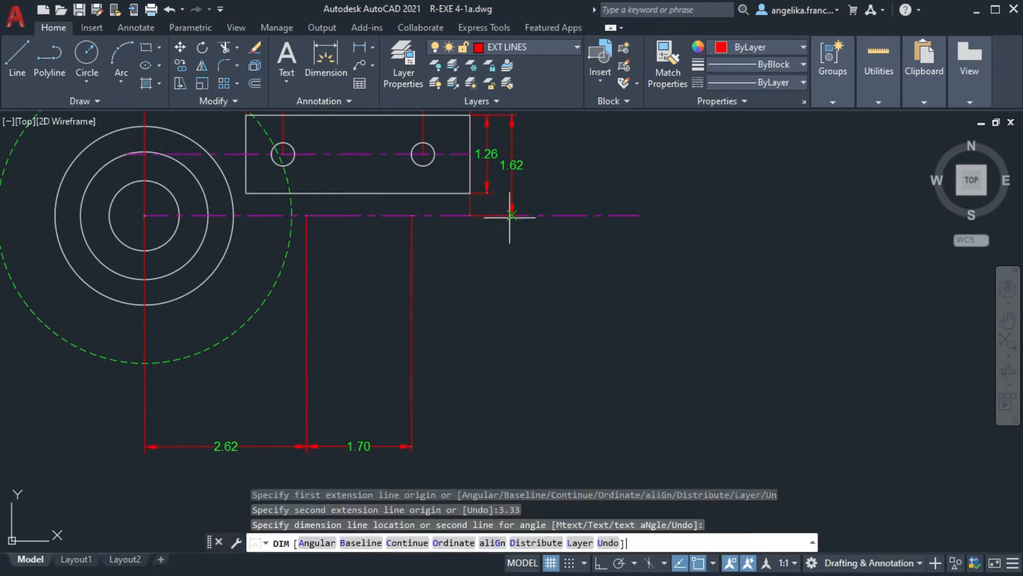
{"action": "left_click", "coordinate": [511, 216]}
{"action": "type", "text": "2"}
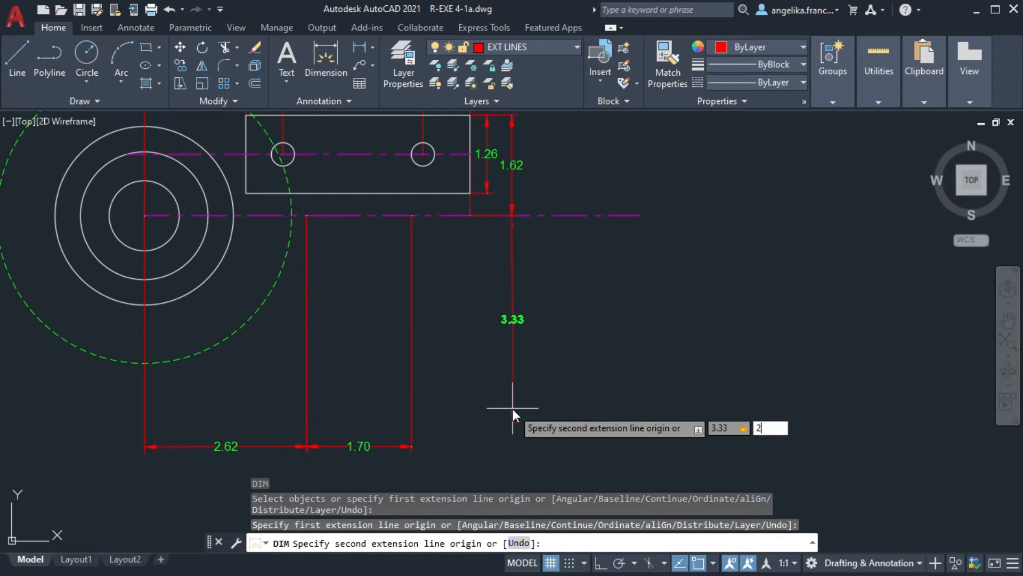
{"action": "type", "text": "70"}
{"action": "key", "text": "Return"}
{"action": "left_click", "coordinate": [513, 408]}
{"action": "scroll", "coordinate": [510, 248], "scroll_direction": "up", "scroll_amount": 4}
{"action": "key", "text": "Return"}
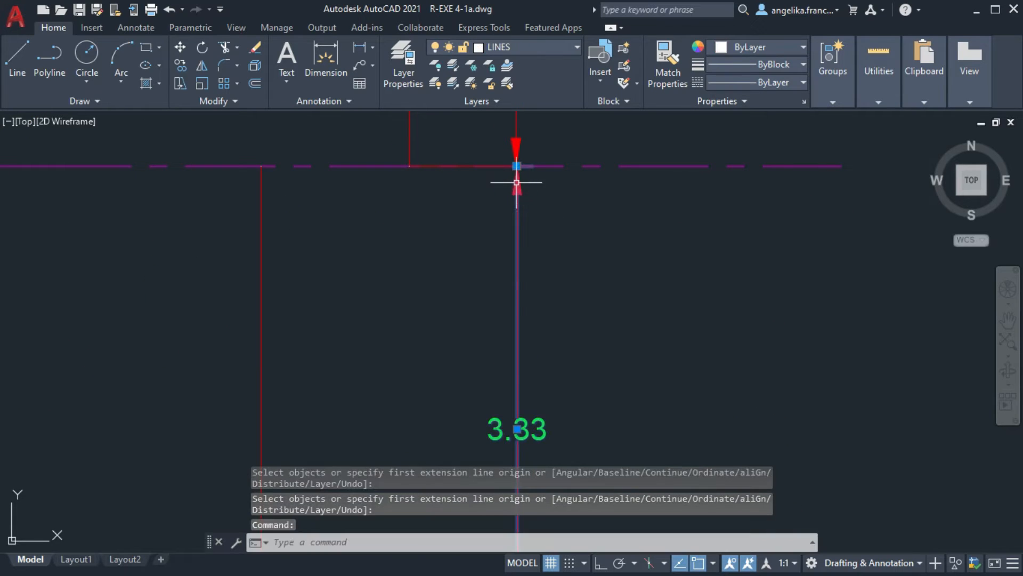
Move the 3.33 dimension so its upper end lines up with the 1.62 dimension on the lower center line
{"action": "type", "text": "m"}
{"action": "key", "text": "Return"}
{"action": "scroll", "coordinate": [521, 152], "scroll_direction": "up", "scroll_amount": 2}
{"action": "left_click", "coordinate": [520, 155]}
{"action": "scroll", "coordinate": [512, 157], "scroll_direction": "up", "scroll_amount": 3}
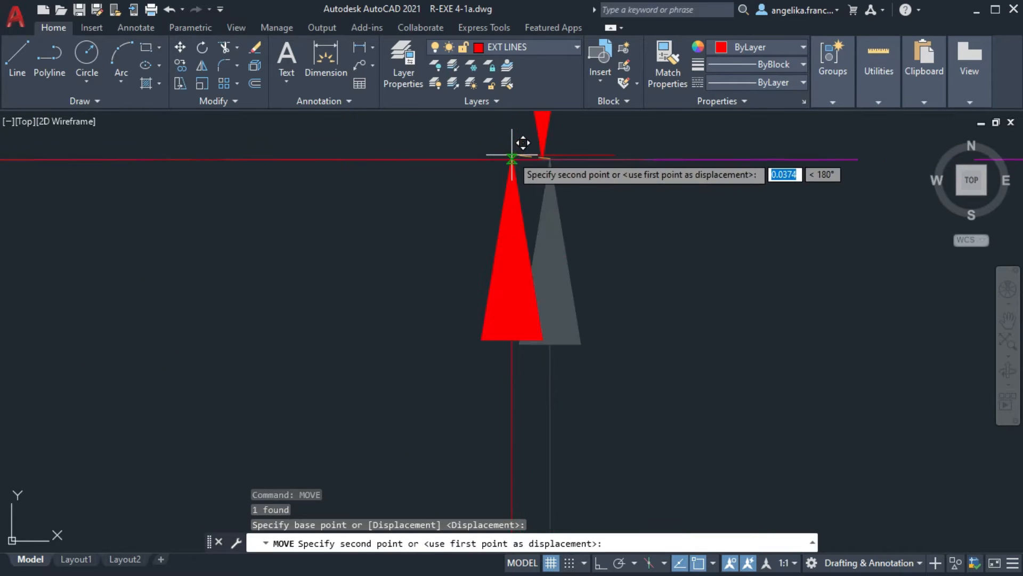
{"action": "left_click", "coordinate": [512, 158]}
{"action": "scroll", "coordinate": [511, 160], "scroll_direction": "down", "scroll_amount": 5}
{"action": "key", "text": "Escape"}
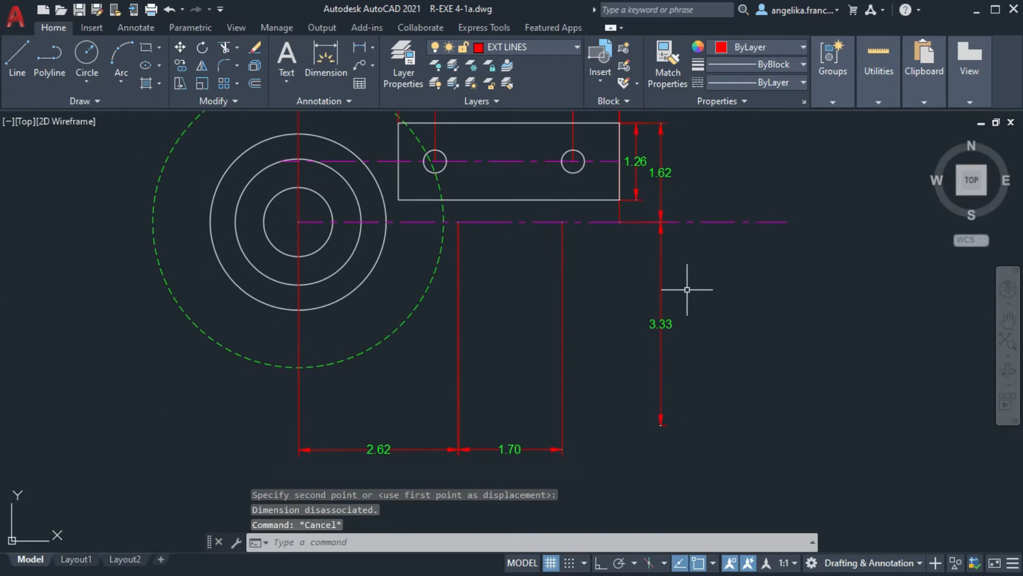
Make GUIDE LINES the current layer
{"action": "middle_click_drag", "start_coordinate": [614, 289], "coordinate": [596, 285]}
{"action": "left_click", "coordinate": [544, 52]}
{"action": "left_click", "coordinate": [534, 170]}
Draw a 1.88 guide line straight down from the lower center line at the end of the 2.62 dimension
{"action": "type", "text": "l"}
{"action": "key", "text": "Return"}
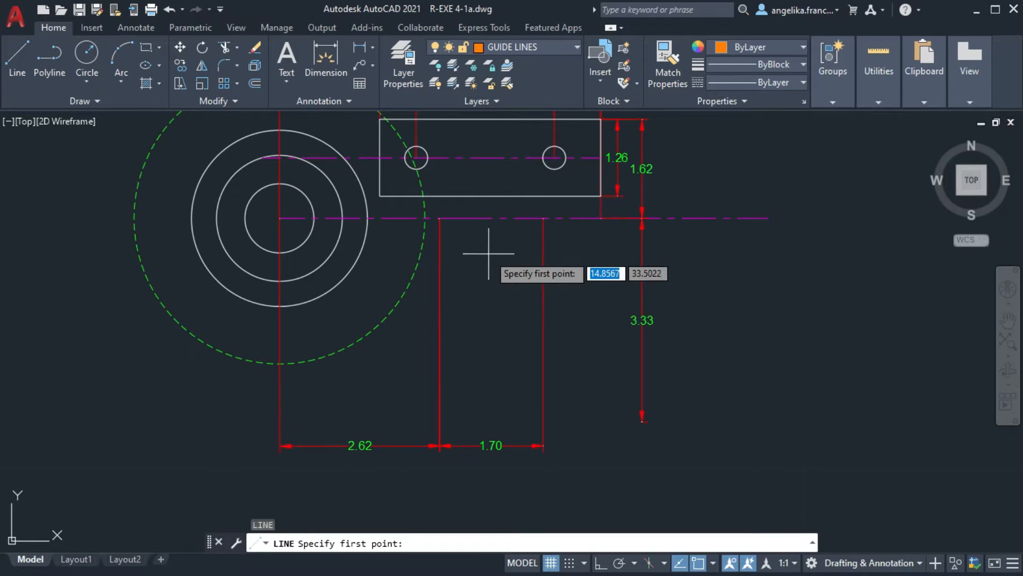
{"action": "left_click", "coordinate": [440, 219]}
{"action": "type", "text": "1.88"}
{"action": "key", "text": "Return"}
{"action": "key", "text": "Escape"}
Draw a guide circle of radius 1.88 centered on the lower end of the vertical guide line
{"action": "left_click", "coordinate": [87, 53]}
{"action": "left_click", "coordinate": [440, 333]}
{"action": "type", "text": "1.88"}
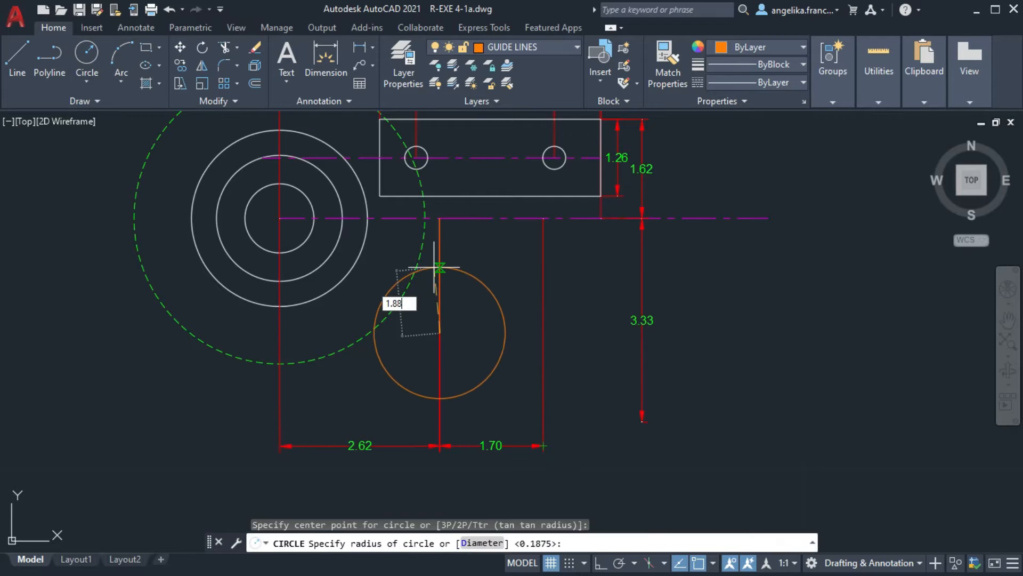
{"action": "key", "text": "Return"}
{"action": "scroll", "coordinate": [434, 263], "scroll_direction": "up", "scroll_amount": 5}
Undo the large guide circle and the vertical guide line
{"action": "key", "text": "ctrl+z"}
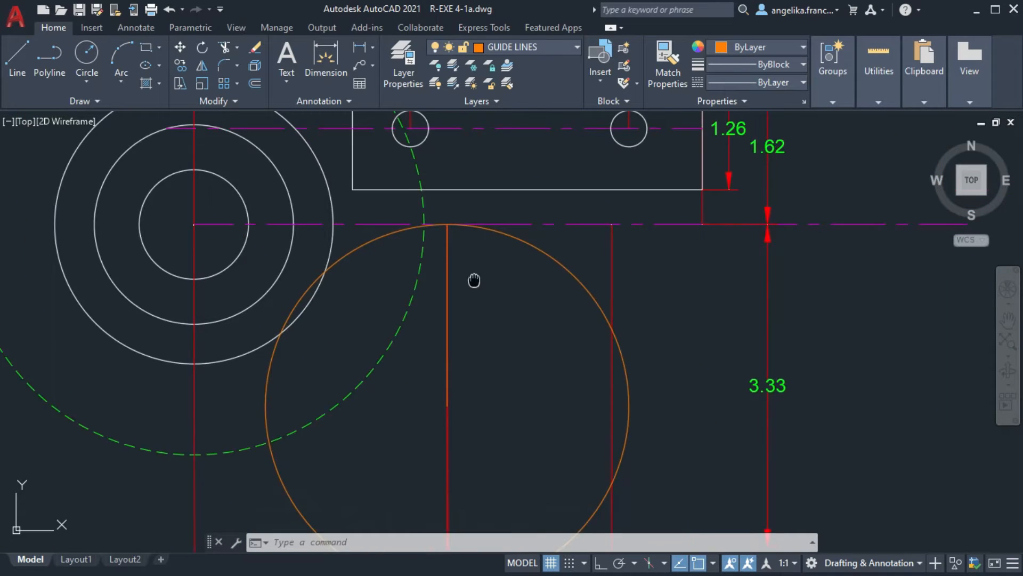
{"action": "key", "text": "ctrl+z"}
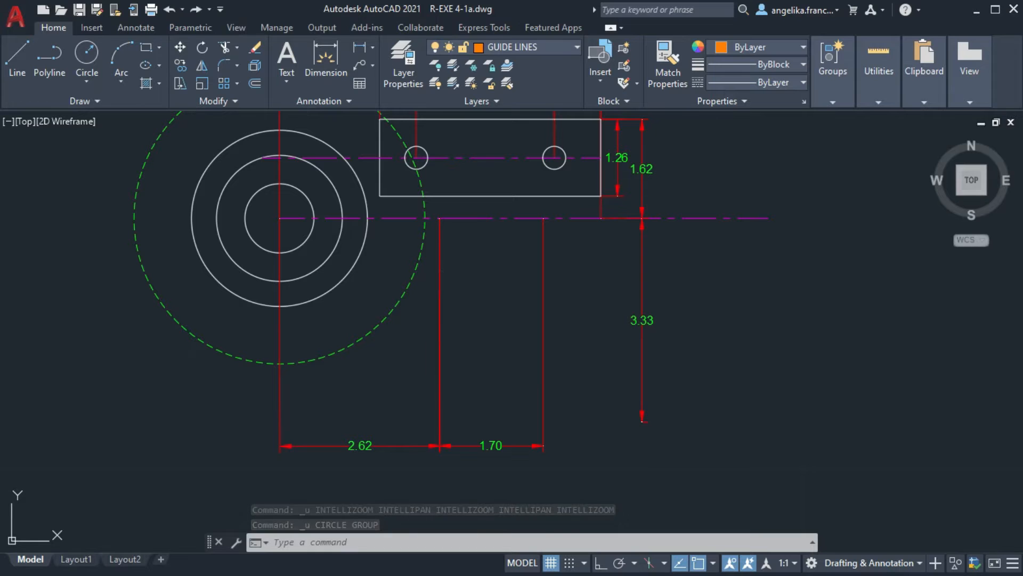
{"action": "key", "text": "ctrl+y"}
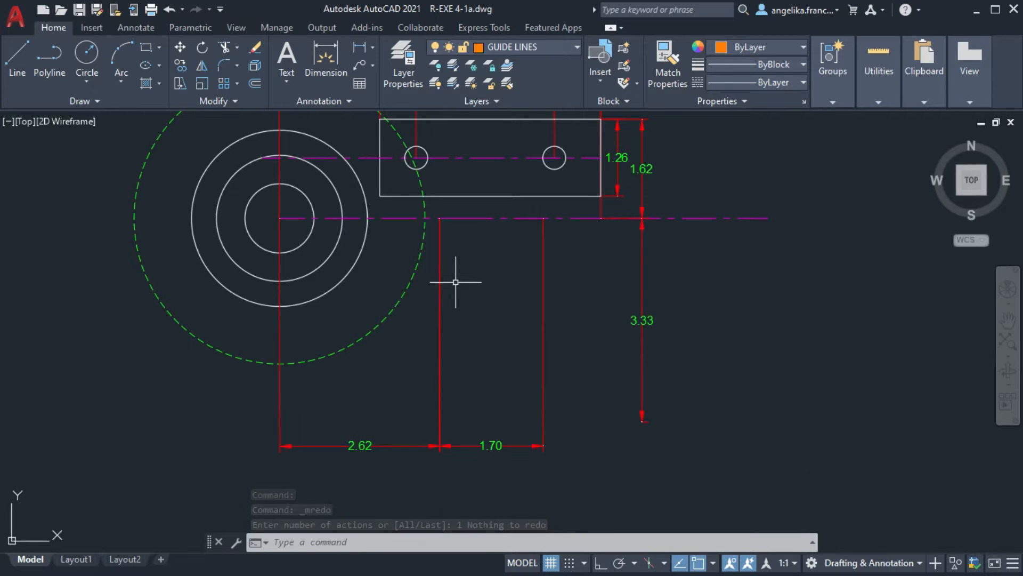
Draw a guide circle of diameter 1.88 centered on the lower center line at the end of the 2.62 dimension
{"action": "middle_click_drag", "start_coordinate": [454, 280], "coordinate": [447, 286]}
{"action": "type", "text": "c"}
{"action": "key", "text": "Return"}
{"action": "left_click", "coordinate": [432, 222]}
{"action": "key", "text": "Escape"}
{"action": "key", "text": "Return"}
{"action": "scroll", "coordinate": [432, 222], "scroll_direction": "up", "scroll_amount": 2}
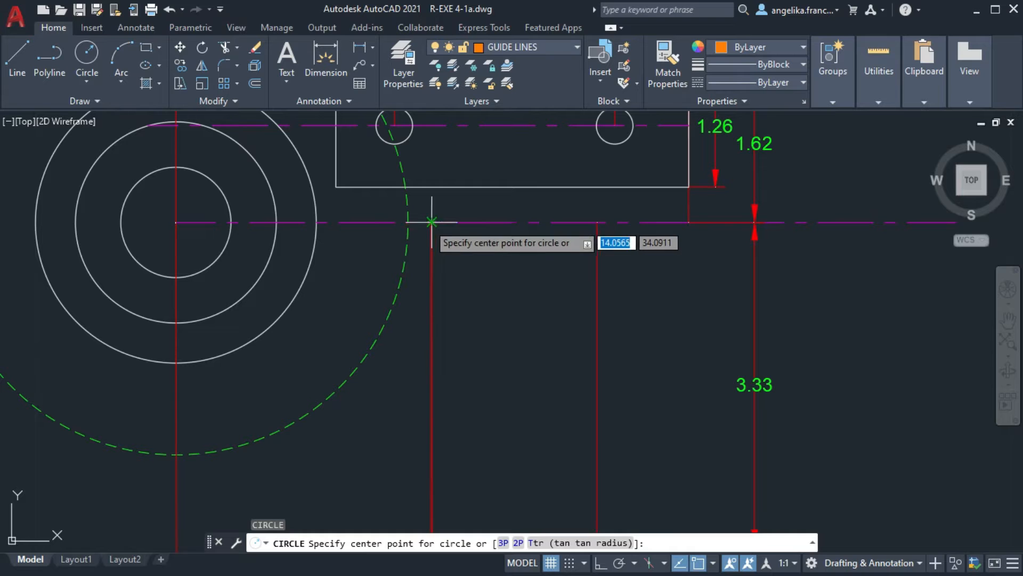
{"action": "left_click", "coordinate": [431, 223]}
{"action": "type", "text": "D"}
{"action": "key", "text": "Return"}
{"action": "type", "text": "1.88"}
{"action": "key", "text": "Return"}
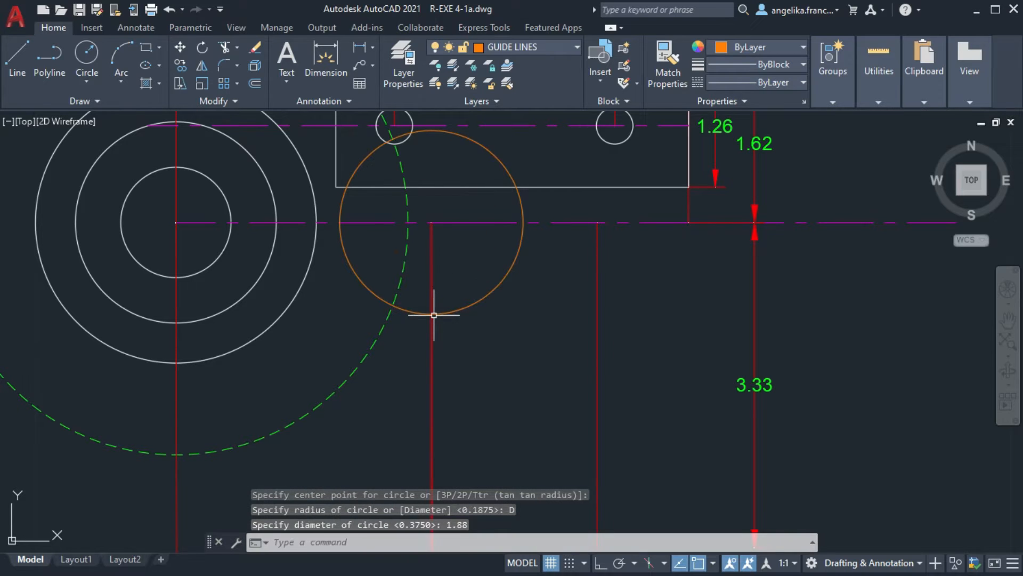
Move the guide circle down by its top quadrant so that it touches the lower center line from below
{"action": "left_click", "coordinate": [470, 140]}
{"action": "type", "text": "m"}
{"action": "key", "text": "Return"}
{"action": "left_click", "coordinate": [432, 131]}
{"action": "left_click", "coordinate": [432, 222]}
{"action": "scroll", "coordinate": [442, 283], "scroll_direction": "up", "scroll_amount": 2}
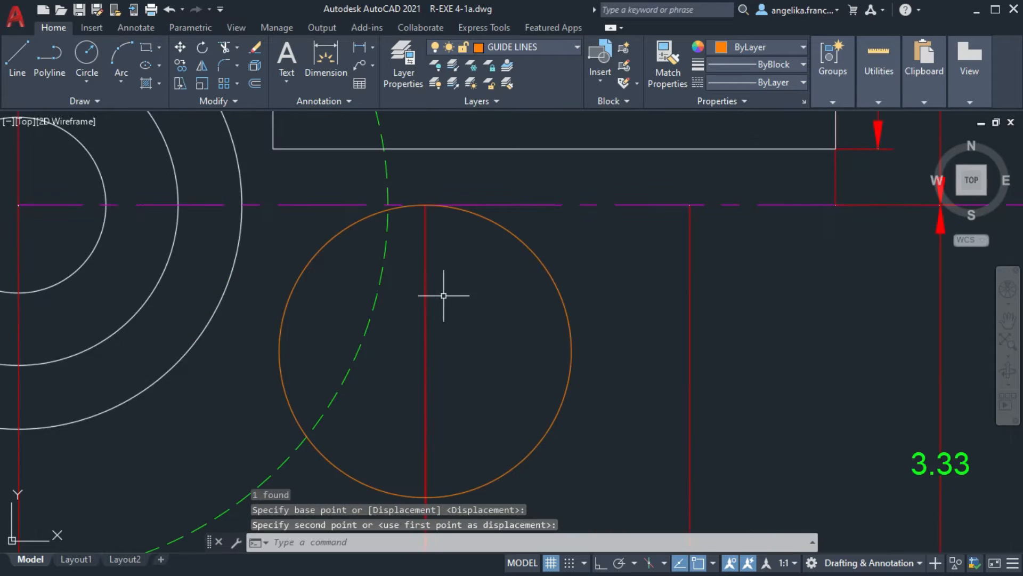
{"action": "scroll", "coordinate": [442, 282], "scroll_direction": "down", "scroll_amount": 4}
{"action": "middle_click_drag", "start_coordinate": [453, 319], "coordinate": [412, 319]}
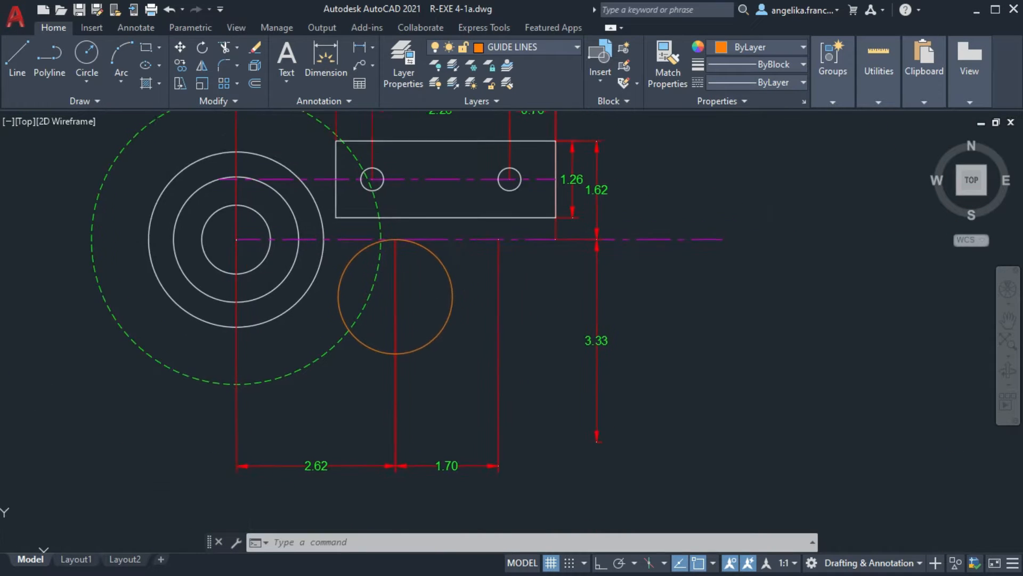
Draw a vertical guide line from the right small circle's center to the rectangle's lower edge
{"action": "middle_click_drag", "start_coordinate": [525, 224], "coordinate": [457, 240]}
{"action": "type", "text": "m"}
{"action": "key", "text": "Return"}
{"action": "left_click", "coordinate": [440, 205]}
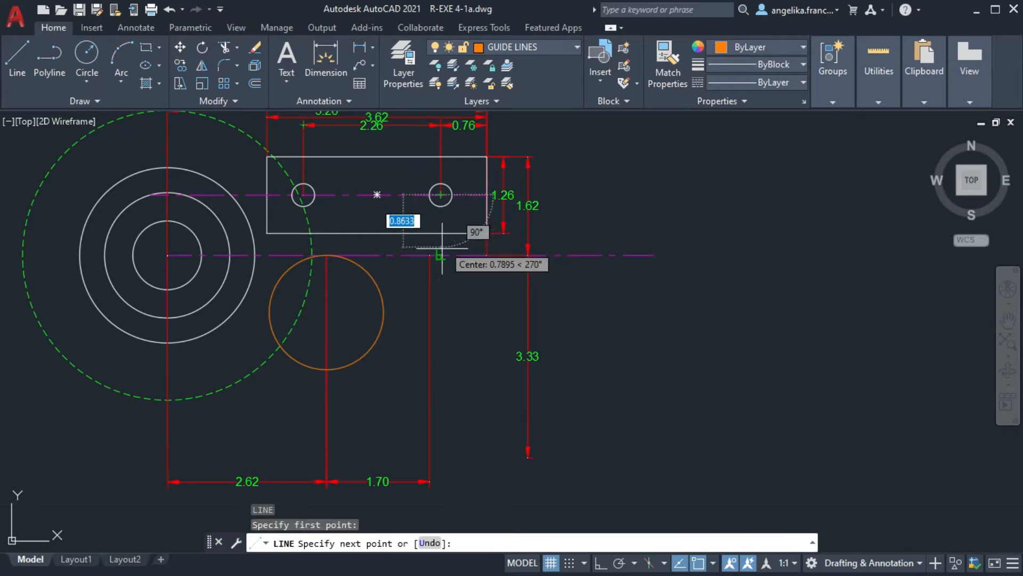
{"action": "left_click", "coordinate": [441, 233]}
{"action": "key", "text": "Return"}
Draw a 0.94 guide line straight down from the rectangle's lower edge, continuing below the right small circle
{"action": "scroll", "coordinate": [453, 274], "scroll_direction": "up", "scroll_amount": 2}
{"action": "key", "text": "Return"}
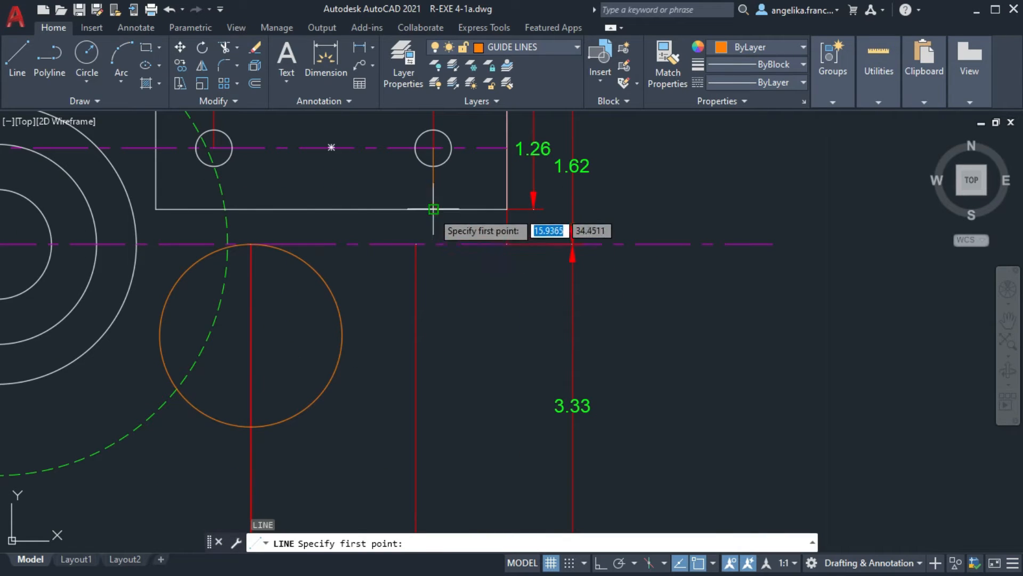
{"action": "left_click", "coordinate": [433, 210]}
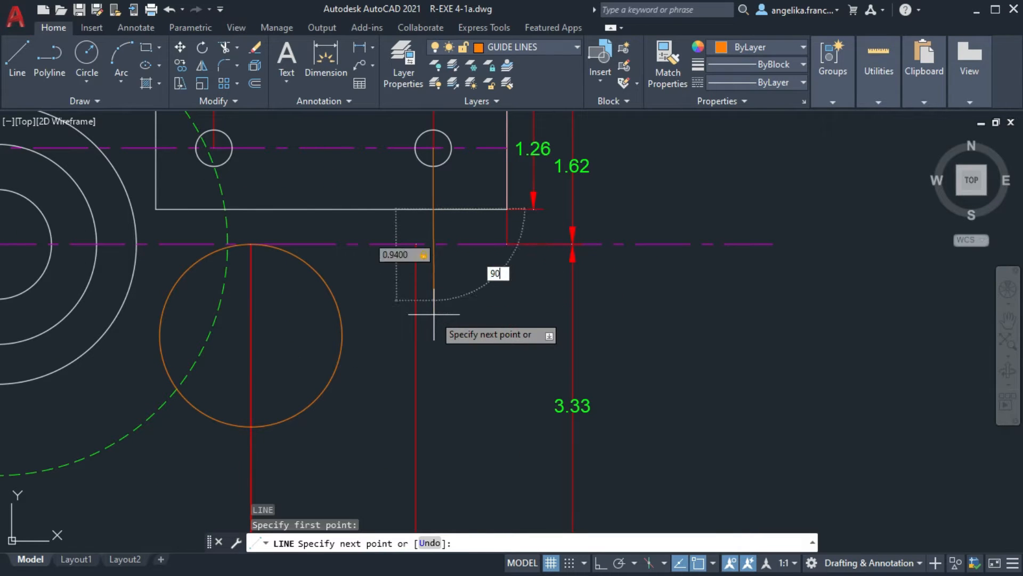
{"action": "key", "text": "Return"}
{"action": "key", "text": "Return"}
Draw a guide circle of radius 0.94 centered on the lower end of the vertical guide line
{"action": "type", "text": "c"}
{"action": "key", "text": "Return"}
{"action": "left_click", "coordinate": [434, 300]}
{"action": "type", "text": "0.94"}
{"action": "key", "text": "Return"}
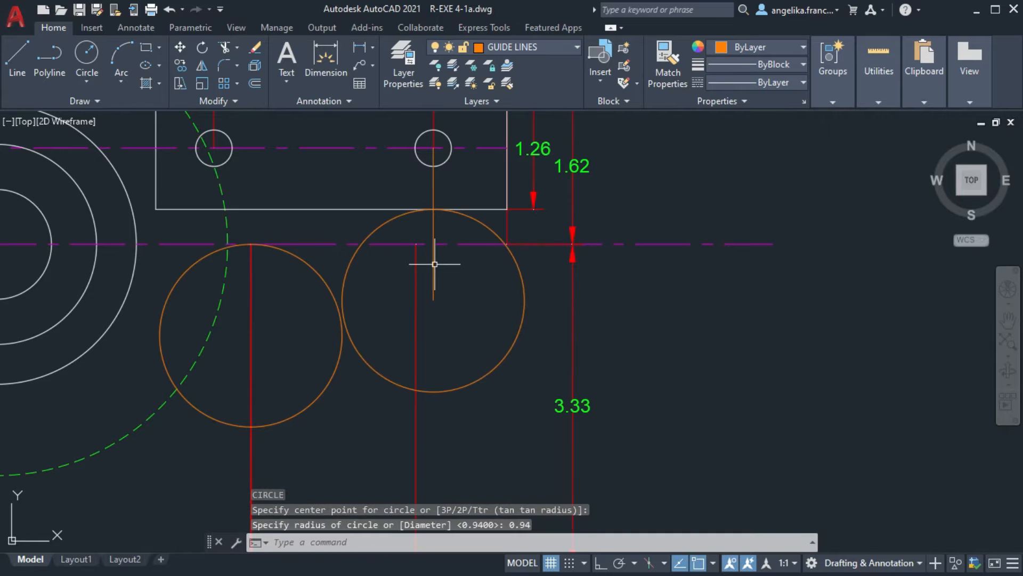
Draw a short vertical guide line from the right guide circle's left quadrant down to the left guide circle's right quadrant level
{"action": "scroll", "coordinate": [383, 263], "scroll_direction": "up", "scroll_amount": 3}
{"action": "type", "text": "l"}
{"action": "key", "text": "Return"}
{"action": "left_click", "coordinate": [383, 273]}
{"action": "left_click", "coordinate": [382, 328]}
{"action": "key", "text": "Return"}
{"action": "left_click", "coordinate": [405, 352]}
{"action": "middle_click_drag", "start_coordinate": [441, 284], "coordinate": [564, 247]}
{"action": "scroll", "coordinate": [467, 188], "scroll_direction": "down", "scroll_amount": 2}
{"action": "middle_click_drag", "start_coordinate": [475, 228], "coordinate": [484, 210]}
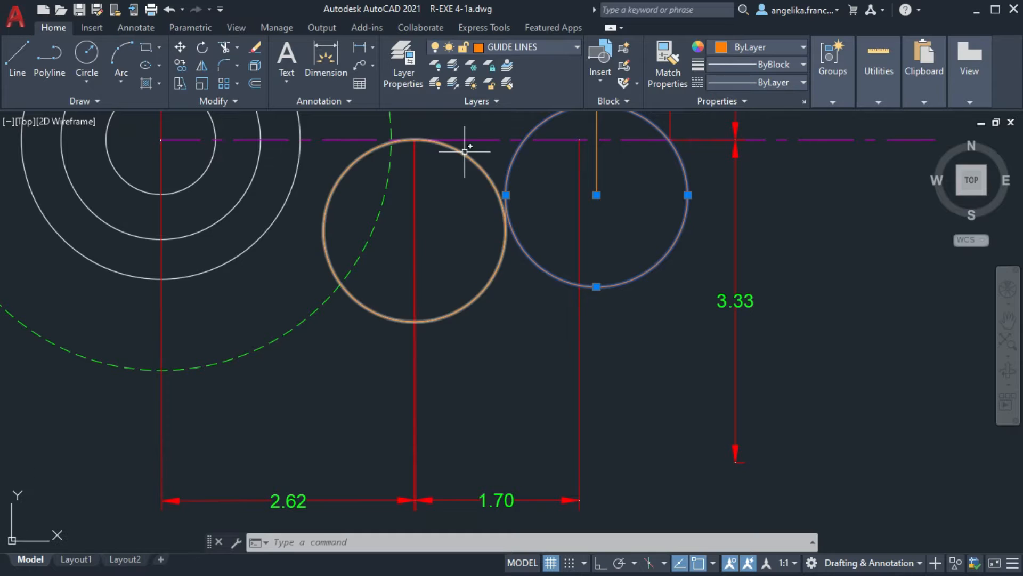
Draw a horizontal guide line from the innermost circle's bottom quadrant to the right guide circle's center
{"action": "left_click", "coordinate": [17, 67]}
{"action": "left_click", "coordinate": [160, 194]}
{"action": "left_click", "coordinate": [597, 194]}
{"action": "key", "text": "Return"}
Move the left guide circle down by its top quadrant onto the horizontal guide line
{"action": "key", "text": "Return"}
{"action": "left_click", "coordinate": [415, 140]}
{"action": "left_click", "coordinate": [415, 194]}
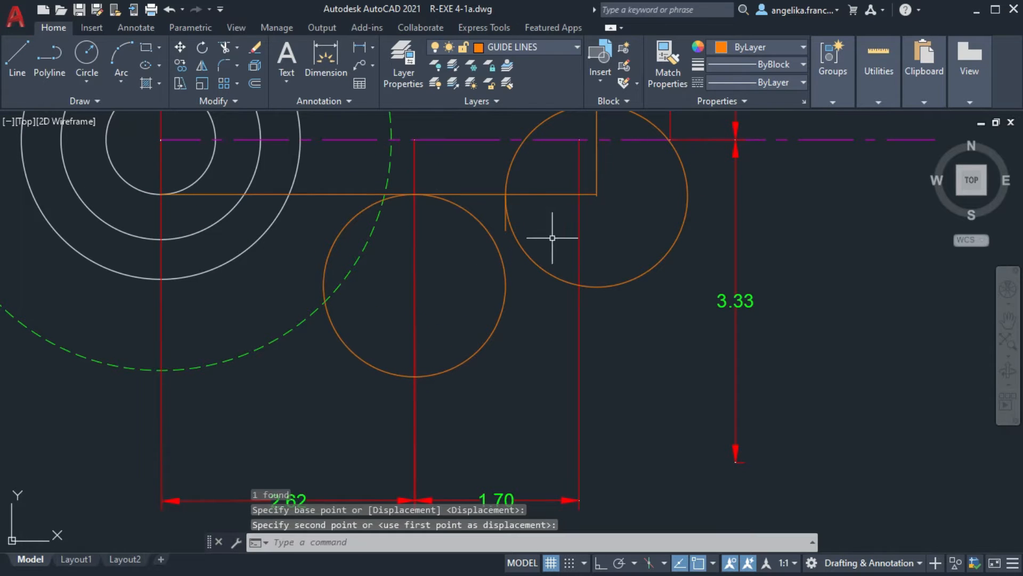
Stretch the short vertical guide line down to the left guide circle's right quadrant
{"action": "middle_click_drag", "start_coordinate": [548, 231], "coordinate": [541, 229]}
{"action": "key", "text": "Escape"}
{"action": "left_click", "coordinate": [499, 217]}
{"action": "mouse_move", "coordinate": [498, 229]}
{"action": "left_click", "coordinate": [513, 269]}
{"action": "key", "text": "Escape"}
{"action": "middle_click_drag", "start_coordinate": [633, 225], "coordinate": [528, 289]}
{"action": "scroll", "coordinate": [527, 288], "scroll_direction": "down", "scroll_amount": 2}
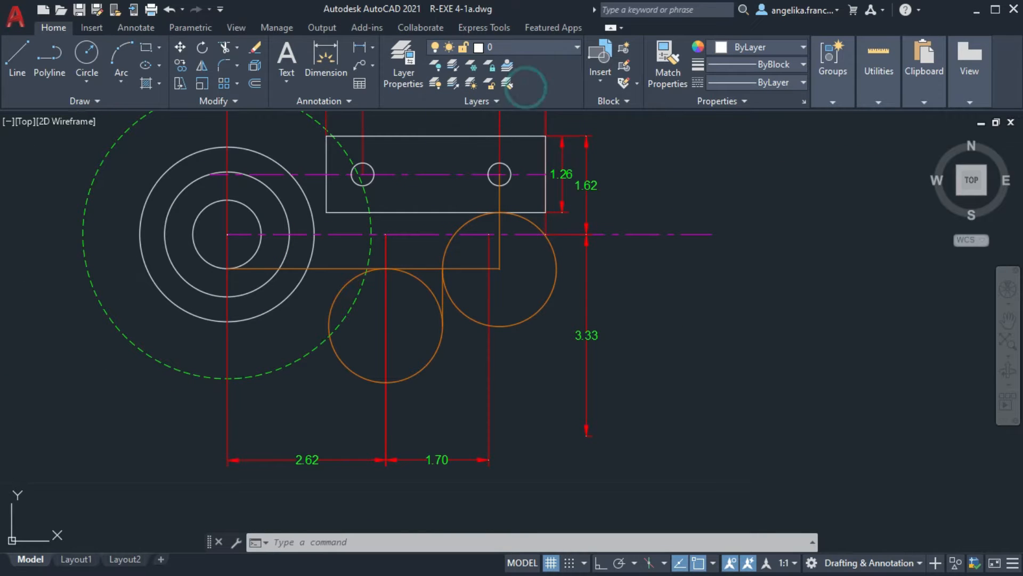
On layer 0, draw a line 3 units long at 80° upward from the left guide circle's center
{"action": "scroll", "coordinate": [475, 313], "scroll_direction": "up", "scroll_amount": 2}
{"action": "key", "text": "l"}
{"action": "key", "text": "Return"}
{"action": "left_click", "coordinate": [411, 251]}
{"action": "scroll", "coordinate": [427, 263], "scroll_direction": "down", "scroll_amount": 2}
{"action": "scroll", "coordinate": [445, 210], "scroll_direction": "up", "scroll_amount": 1}
{"action": "type", "text": "3"}
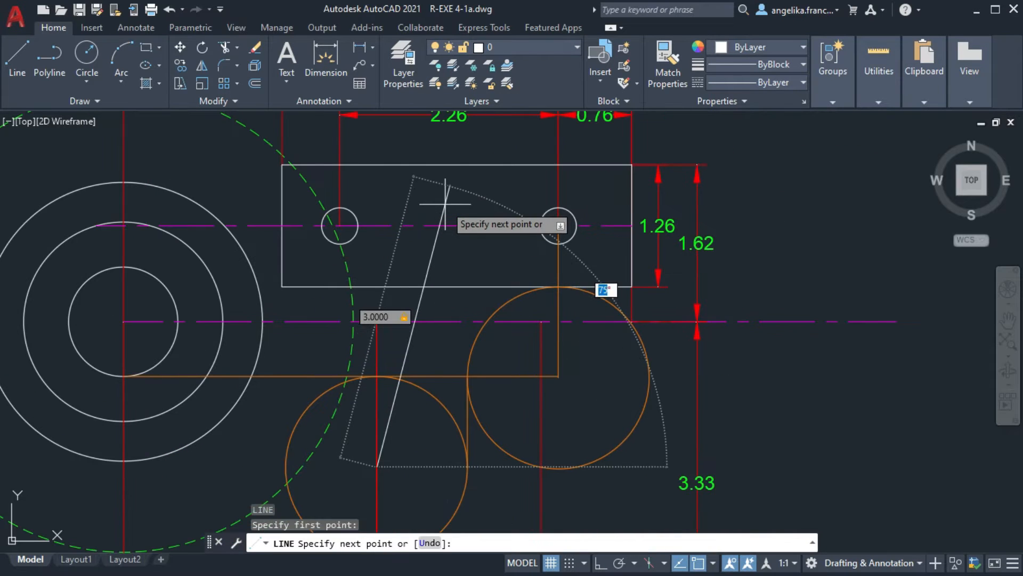
{"action": "type", "text": "0"}
{"action": "key", "text": "Return"}
{"action": "key", "text": "Return"}
On the GUIDE LINES layer, draw a short line sloping 10° downward to the right from the slanted line's upper end
{"action": "scroll", "coordinate": [442, 220], "scroll_direction": "up", "scroll_amount": 1}
{"action": "scroll", "coordinate": [481, 251], "scroll_direction": "up", "scroll_amount": 1}
{"action": "left_click", "coordinate": [533, 48]}
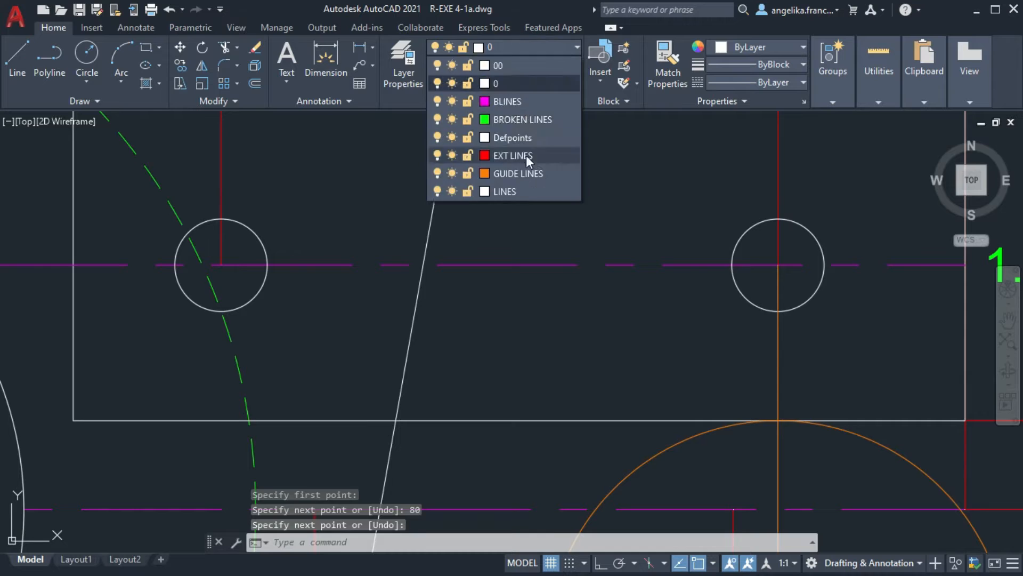
{"action": "left_click", "coordinate": [522, 173]}
{"action": "middle_click_drag", "start_coordinate": [443, 176], "coordinate": [482, 210]}
{"action": "scroll", "coordinate": [482, 209], "scroll_direction": "up", "scroll_amount": 1}
{"action": "key", "text": "l"}
{"action": "key", "text": "Return"}
{"action": "left_click", "coordinate": [484, 174]}
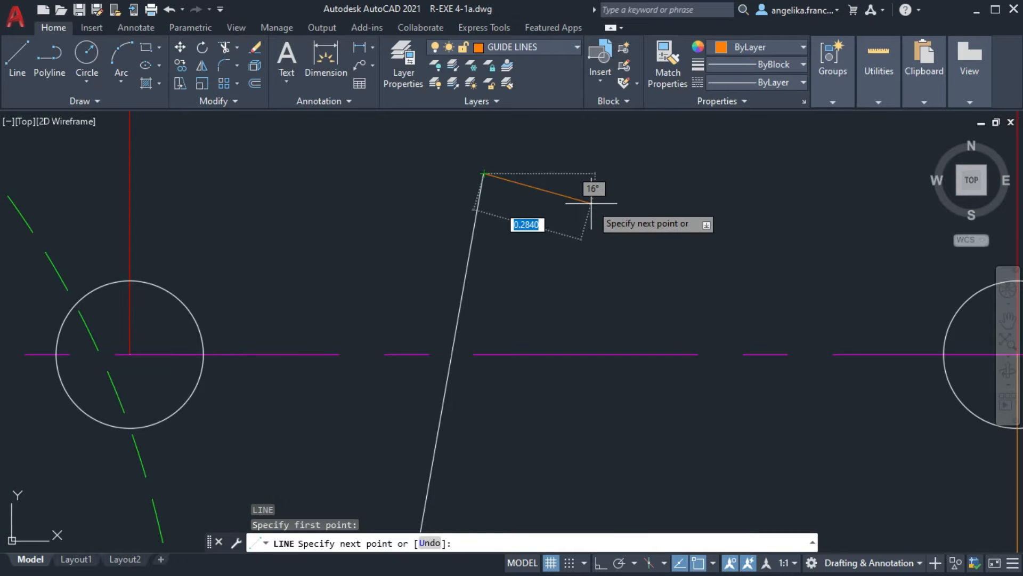
{"action": "type", "text": "10"}
{"action": "key", "text": "Return"}
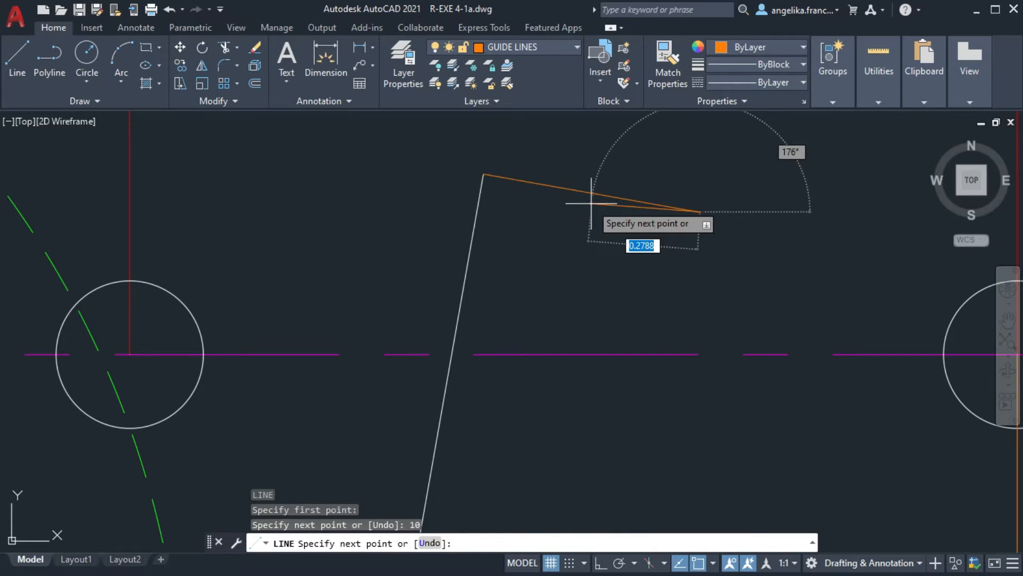
{"action": "key", "text": "Return"}
Shift the short guide line by its midpoint so that it is centered on the slanted line's upper end
{"action": "left_click", "coordinate": [601, 195]}
{"action": "left_click", "coordinate": [593, 193]}
{"action": "left_click", "coordinate": [484, 173]}
{"action": "scroll", "coordinate": [544, 144], "scroll_direction": "down", "scroll_amount": 2}
{"action": "scroll", "coordinate": [651, 155], "scroll_direction": "down", "scroll_amount": 2}
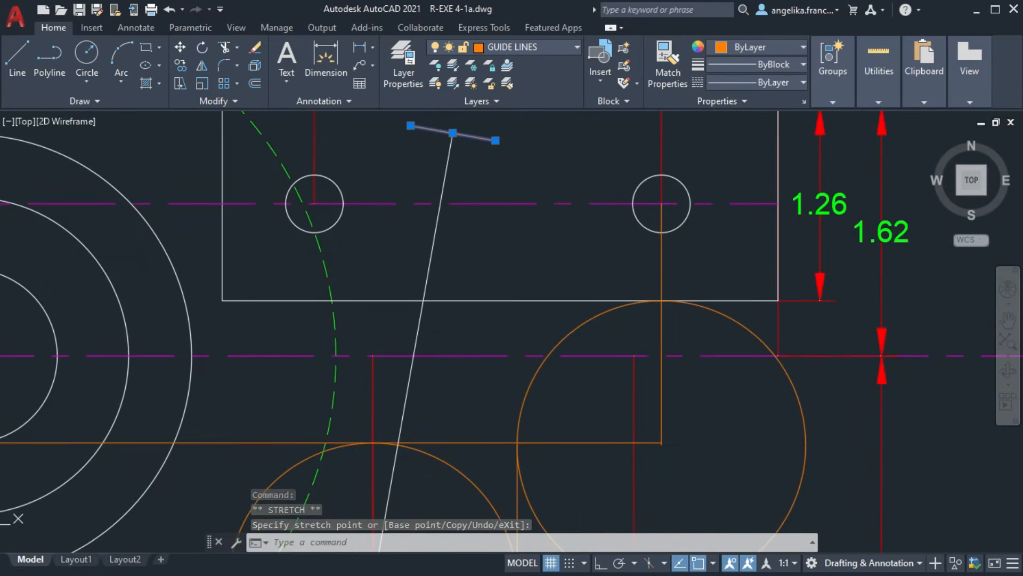
Put the short sloped line on the EXT LINES layer and add a 1.78 dimension at 80° from the right guide circle's left quadrant
{"action": "left_click", "coordinate": [536, 48]}
{"action": "left_click", "coordinate": [533, 151]}
{"action": "left_click", "coordinate": [319, 68]}
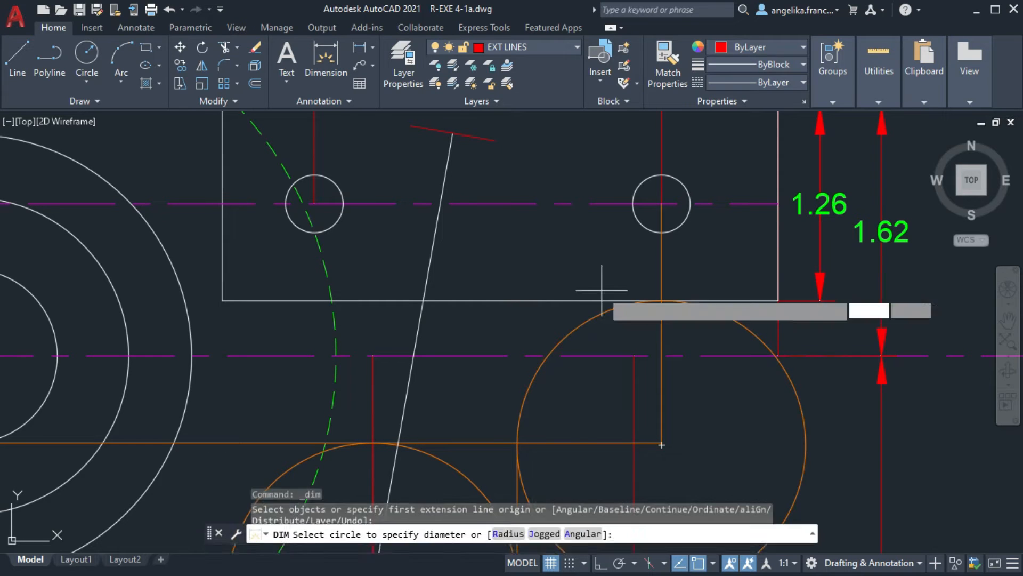
{"action": "scroll", "coordinate": [522, 442], "scroll_direction": "up", "scroll_amount": 3}
{"action": "left_click", "coordinate": [518, 443]}
{"action": "scroll", "coordinate": [547, 293], "scroll_direction": "down", "scroll_amount": 2}
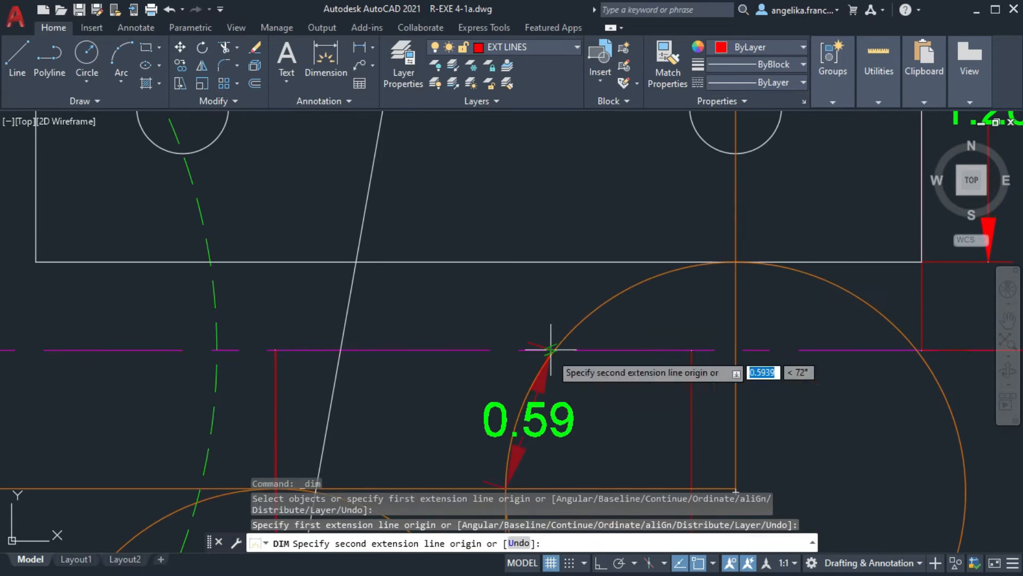
{"action": "key", "text": "Return"}
{"action": "middle_click_drag", "start_coordinate": [509, 488], "coordinate": [509, 336]}
{"action": "scroll", "coordinate": [508, 336], "scroll_direction": "up", "scroll_amount": 3}
{"action": "left_click", "coordinate": [507, 335]}
{"action": "scroll", "coordinate": [565, 268], "scroll_direction": "down", "scroll_amount": 3}
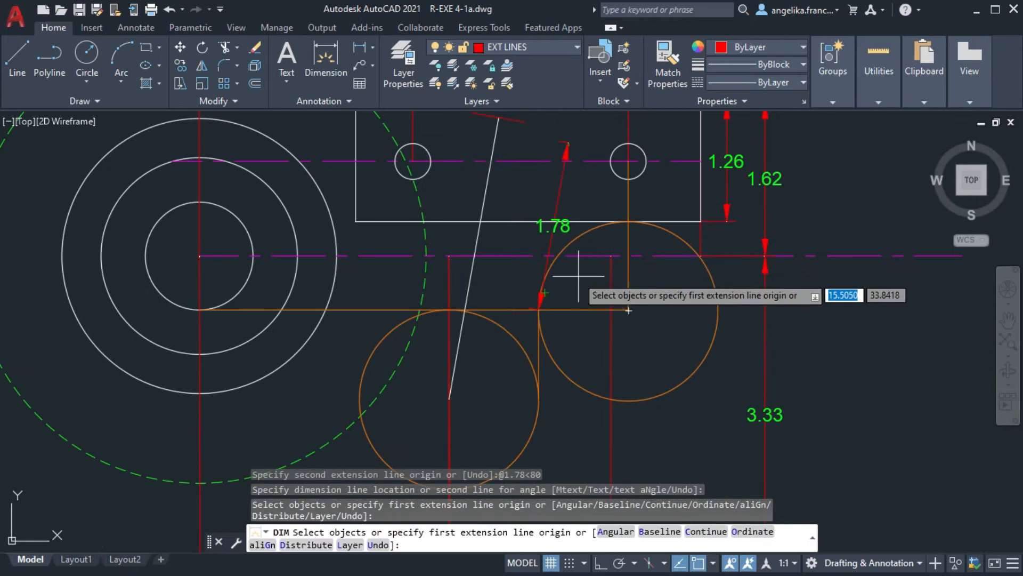
Make BROKEN LINES the current layer
{"action": "left_click", "coordinate": [528, 47]}
{"action": "left_click", "coordinate": [525, 121]}
{"action": "left_click", "coordinate": [525, 122]}
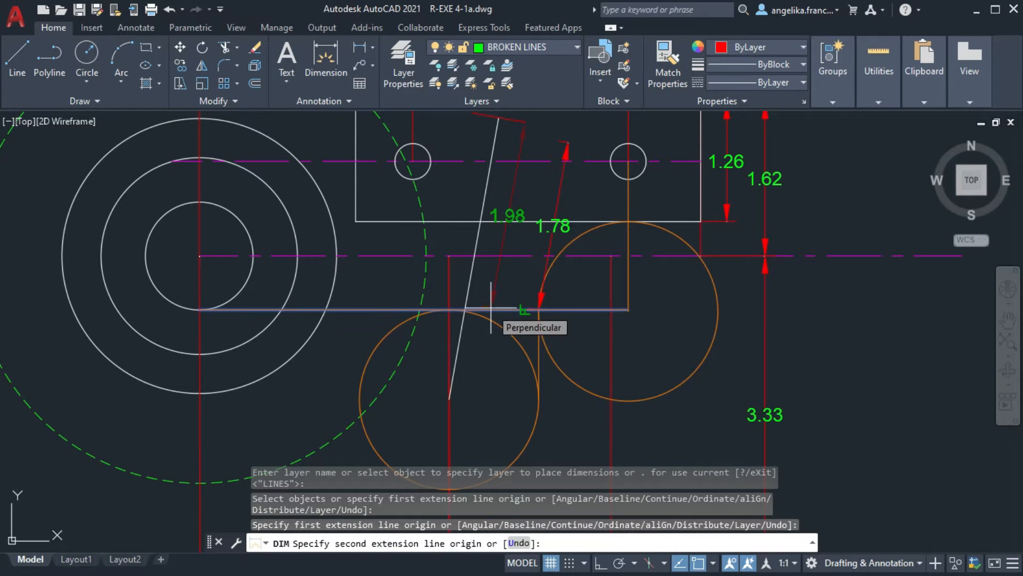
{"action": "left_click", "coordinate": [495, 299]}
{"action": "key", "text": "Escape"}
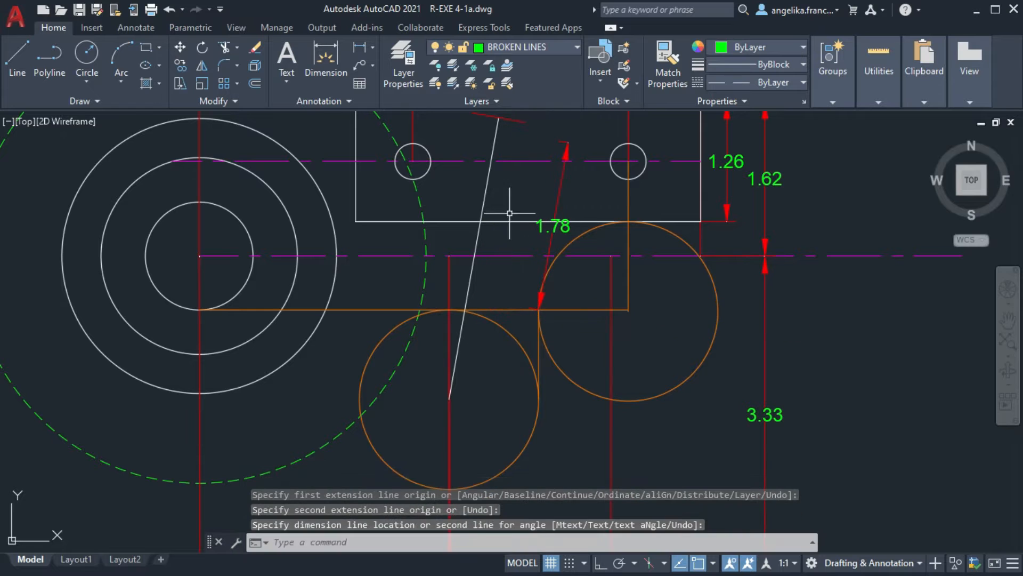
Draw a broken line at 170° from the 1.78 dimension's lower end to the large dashed circle
{"action": "left_click", "coordinate": [20, 62]}
{"action": "scroll", "coordinate": [540, 301], "scroll_direction": "up", "scroll_amount": 2}
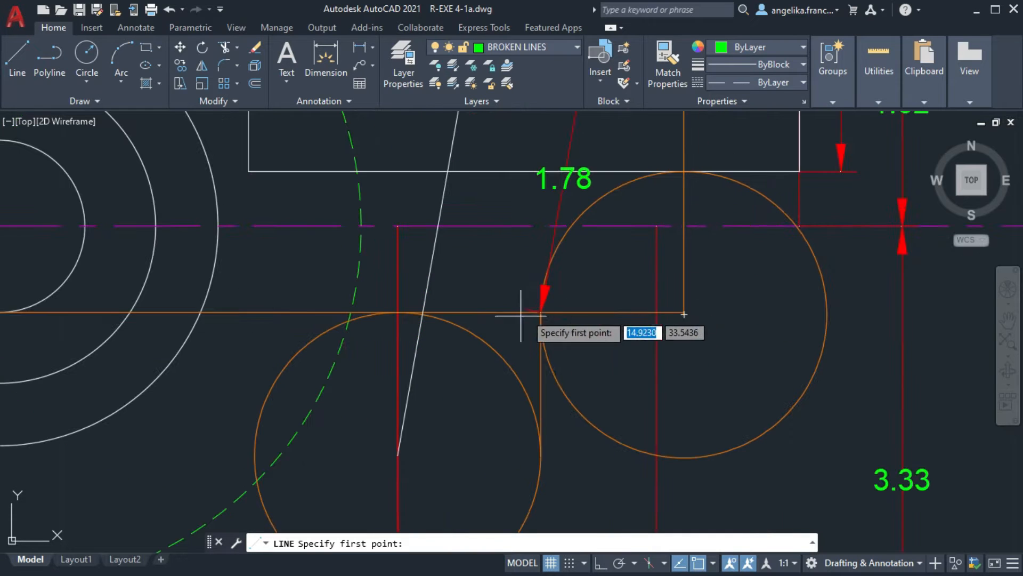
{"action": "left_click", "coordinate": [539, 311]}
{"action": "left_click", "coordinate": [425, 291]}
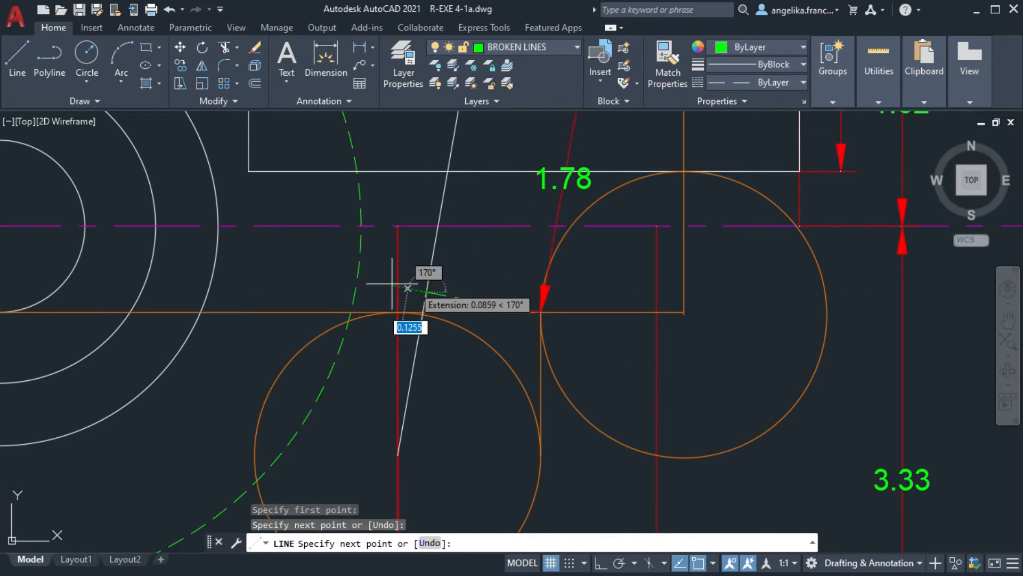
{"action": "left_click", "coordinate": [358, 279]}
{"action": "key", "text": "Return"}
Draw a broken line from the 1.78 dimension's upper end leftward to the vertical extension line above the left hole
{"action": "scroll", "coordinate": [529, 245], "scroll_direction": "down", "scroll_amount": 2}
{"action": "middle_click_drag", "start_coordinate": [528, 245], "coordinate": [484, 343]}
{"action": "scroll", "coordinate": [493, 258], "scroll_direction": "up", "scroll_amount": 4}
{"action": "key", "text": "Return"}
{"action": "left_click", "coordinate": [531, 215]}
{"action": "left_click", "coordinate": [160, 151]}
{"action": "key", "text": "Return"}
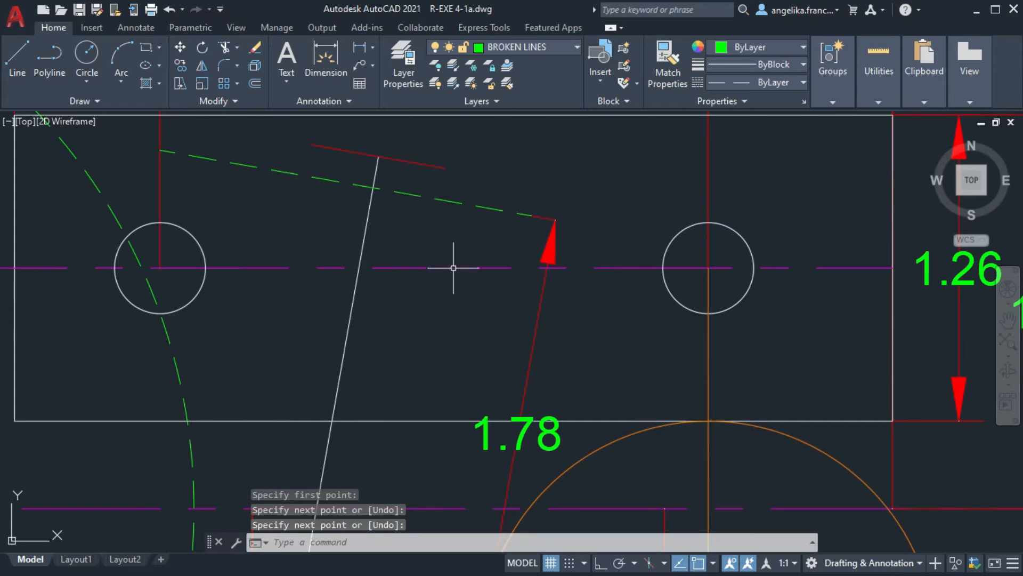
Draw a broken line from the short sloped line's right end down perpendicular to the lower broken line
{"action": "key", "text": "Return"}
{"action": "left_click", "coordinate": [446, 167]}
{"action": "middle_click_drag", "start_coordinate": [389, 374], "coordinate": [440, 177]}
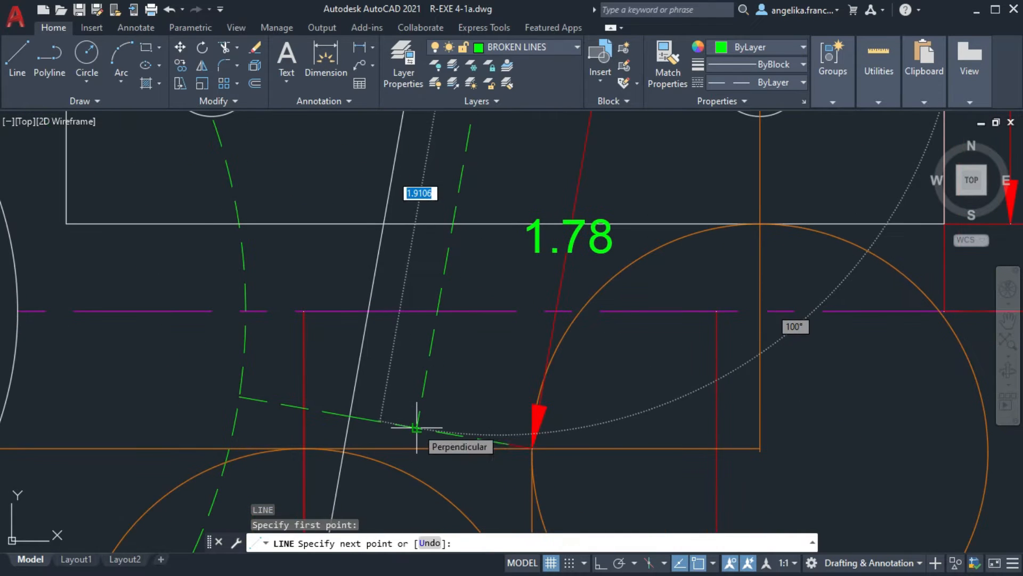
{"action": "middle_click_drag", "start_coordinate": [449, 286], "coordinate": [430, 247]}
Trim the upper broken line left of the long slanted broken line, and trim that line's overhang above it
{"action": "type", "text": "tr"}
{"action": "key", "text": "Return"}
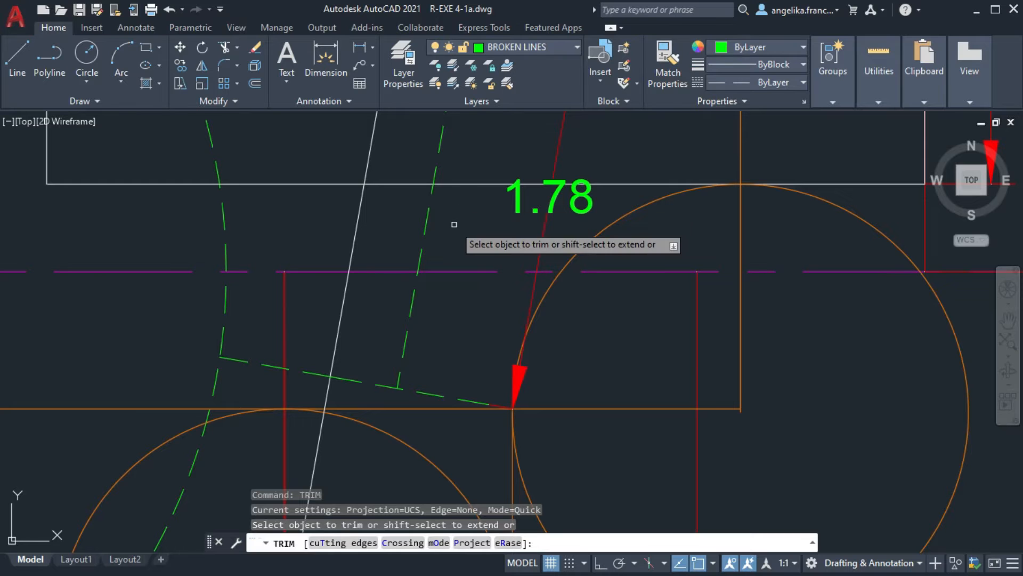
{"action": "middle_click_drag", "start_coordinate": [304, 181], "coordinate": [306, 296]}
{"action": "left_click", "coordinate": [354, 188]}
{"action": "mouse_move", "coordinate": [437, 213]}
{"action": "middle_mouse_down"}
{"action": "mouse_move", "coordinate": [416, 195]}
{"action": "mouse_move", "coordinate": [444, 208]}
{"action": "middle_mouse_up"}
{"action": "left_click", "coordinate": [427, 188]}
{"action": "key", "text": "Escape"}
Draw a second long broken line from the short sloped line's left end downward at 100°, parallel to the first
{"action": "scroll", "coordinate": [361, 263], "scroll_direction": "down", "scroll_amount": 2}
{"action": "middle_click_drag", "start_coordinate": [362, 263], "coordinate": [427, 225]}
{"action": "type", "text": "l"}
{"action": "key", "text": "Return"}
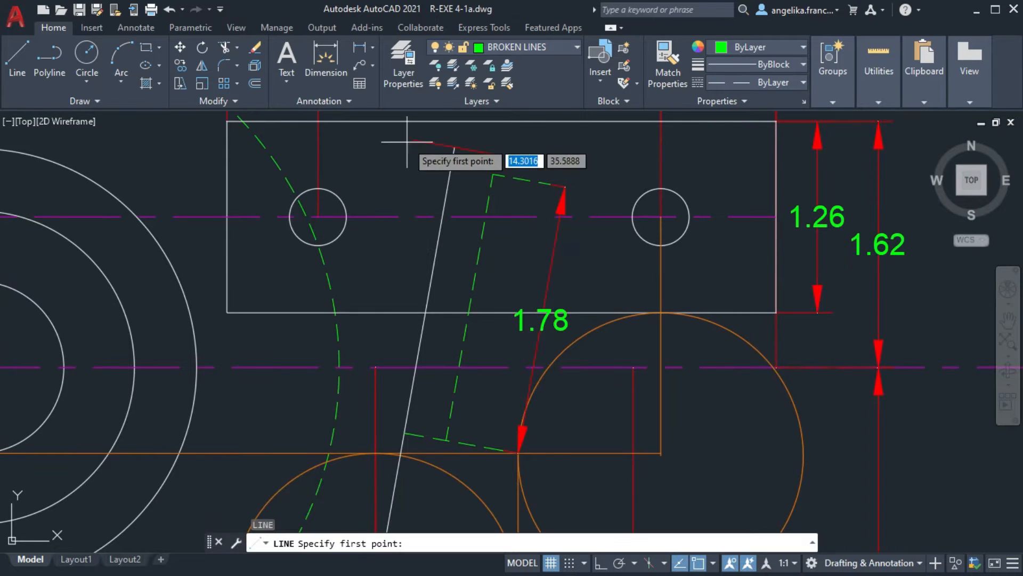
{"action": "left_click", "coordinate": [407, 142]}
{"action": "type", "text": "100"}
{"action": "key", "text": "Return"}
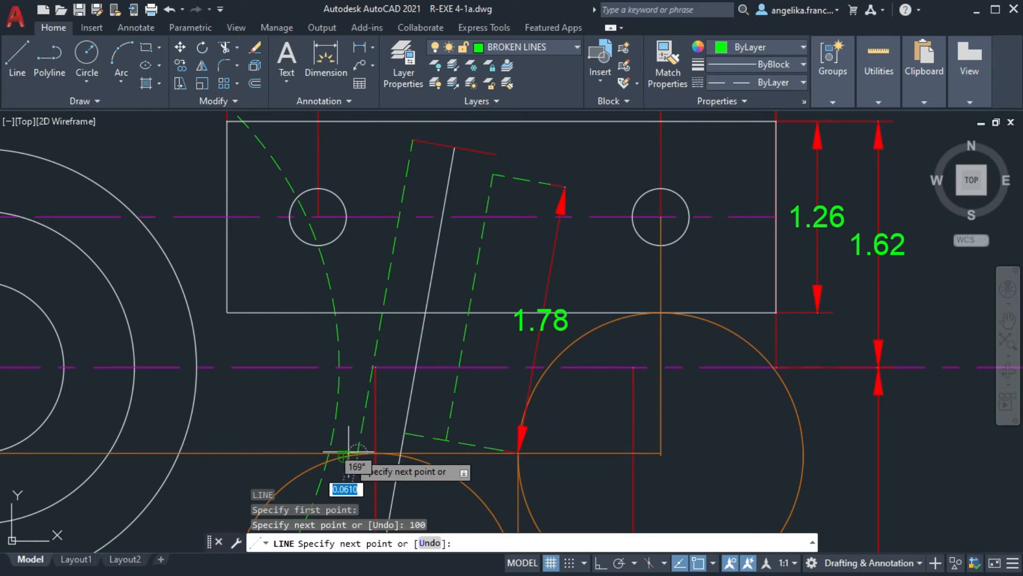
{"action": "key", "text": "Return"}
Copy the short upper-right broken segment by its right end onto the left broken line near its top and bottom
{"action": "scroll", "coordinate": [511, 189], "scroll_direction": "up", "scroll_amount": 2}
{"action": "type", "text": "COP"}
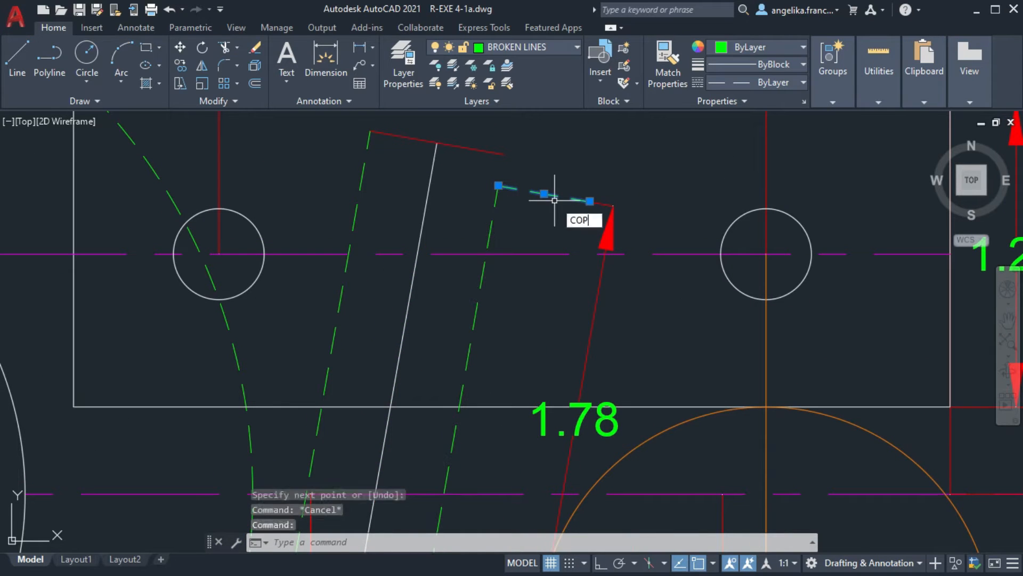
{"action": "type", "text": "Y"}
{"action": "key", "text": "Return"}
{"action": "left_click", "coordinate": [589, 201]}
{"action": "left_click", "coordinate": [366, 160]}
{"action": "middle_click_drag", "start_coordinate": [493, 338], "coordinate": [521, 178]}
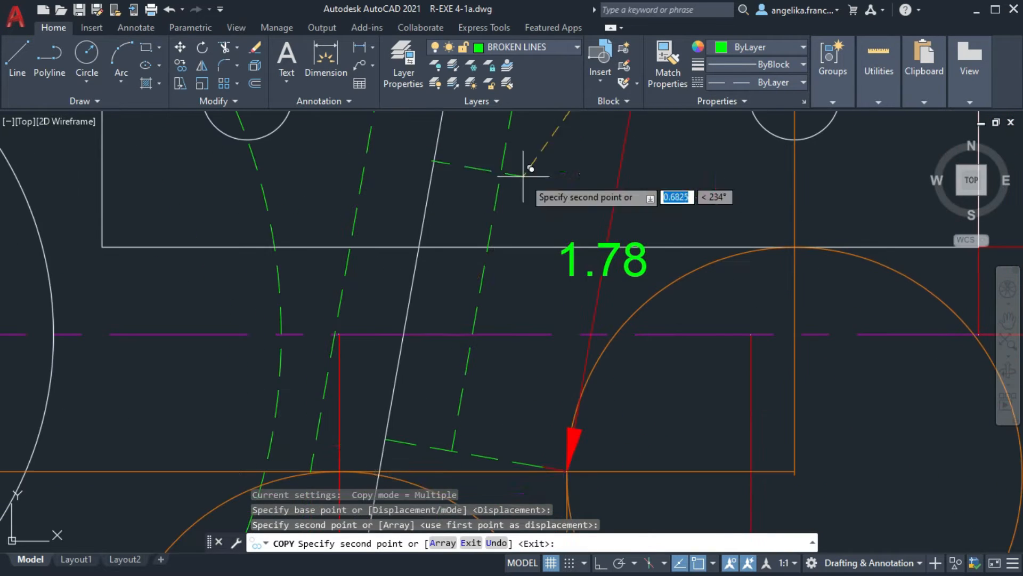
{"action": "left_click", "coordinate": [318, 427]}
{"action": "scroll", "coordinate": [503, 388], "scroll_direction": "down", "scroll_amount": 2}
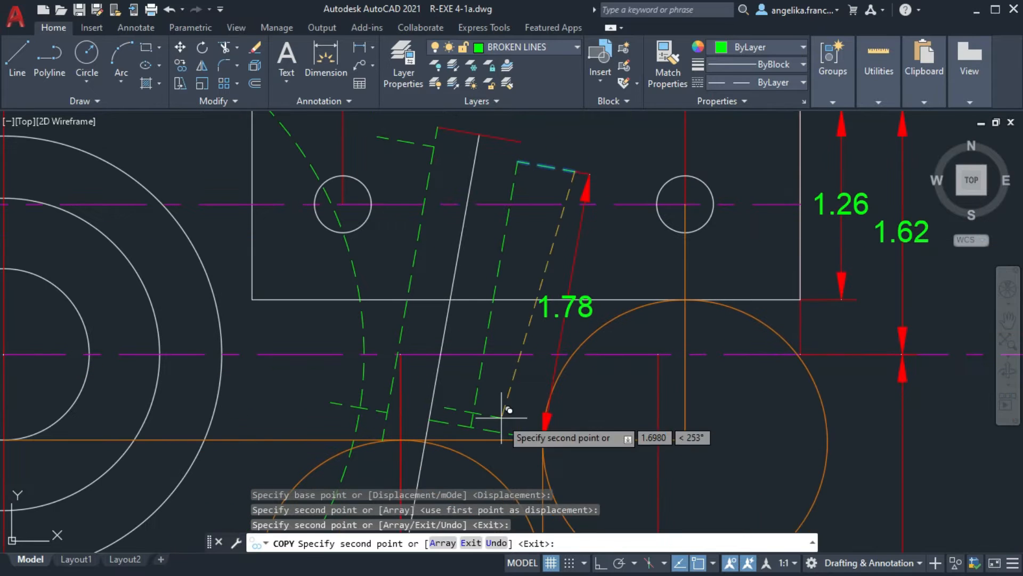
{"action": "key", "text": "Escape"}
Trim the left broken line's overhangs and remove the short sloped line and the lower broken line's excess left of the right outline
{"action": "right_click", "coordinate": [408, 13]}
{"action": "left_click", "coordinate": [296, 101]}
{"action": "type", "text": "TR"}
{"action": "key", "text": "Return"}
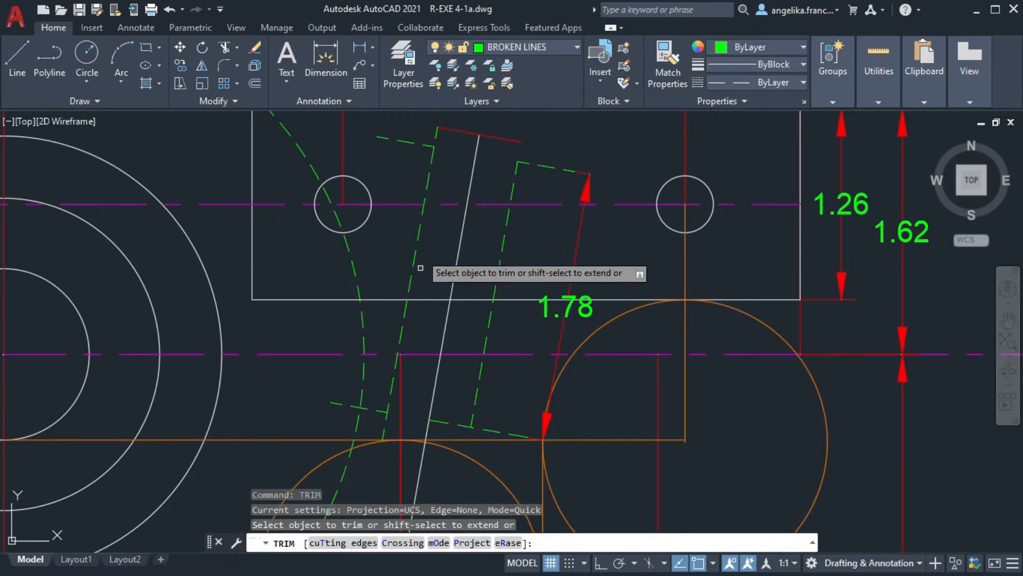
{"action": "left_click", "coordinate": [385, 424]}
{"action": "left_click", "coordinate": [434, 136]}
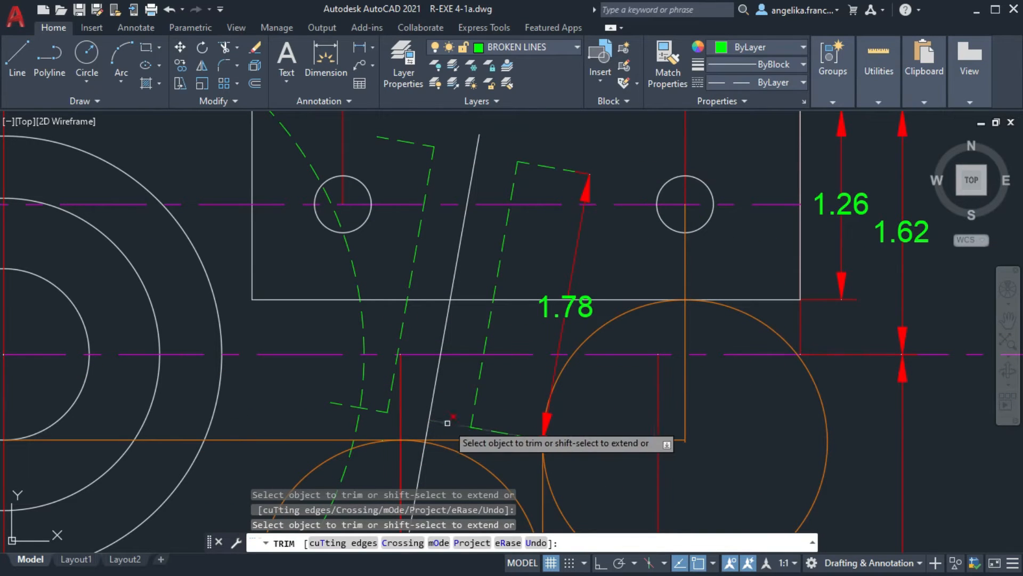
{"action": "key", "text": "Escape"}
On the EXT LINES layer, dimension the gap between the two long slanted broken lines
{"action": "left_click", "coordinate": [528, 47]}
{"action": "left_click", "coordinate": [533, 151]}
{"action": "left_click", "coordinate": [326, 56]}
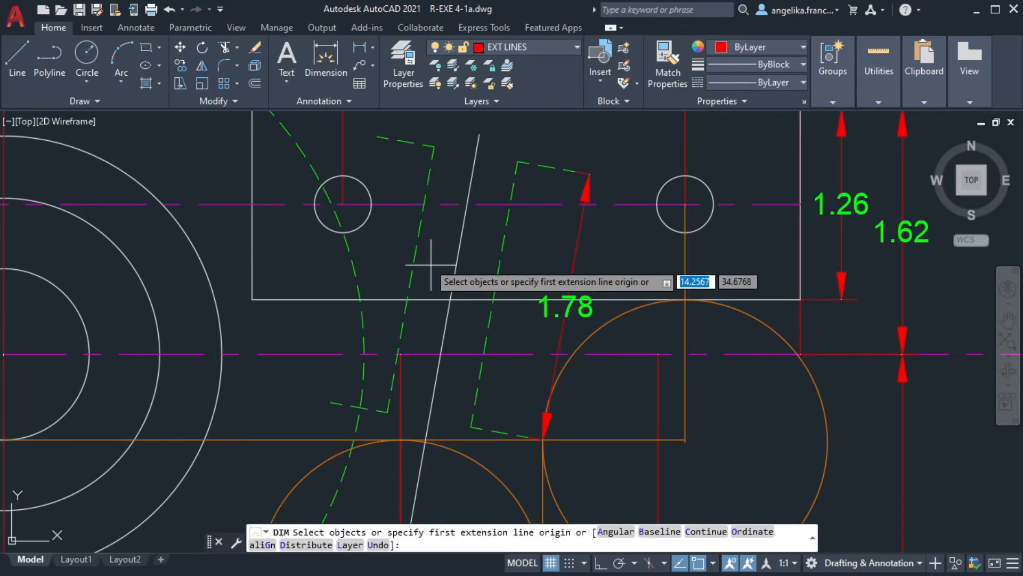
{"action": "left_click", "coordinate": [410, 278]}
{"action": "left_click", "coordinate": [491, 279]}
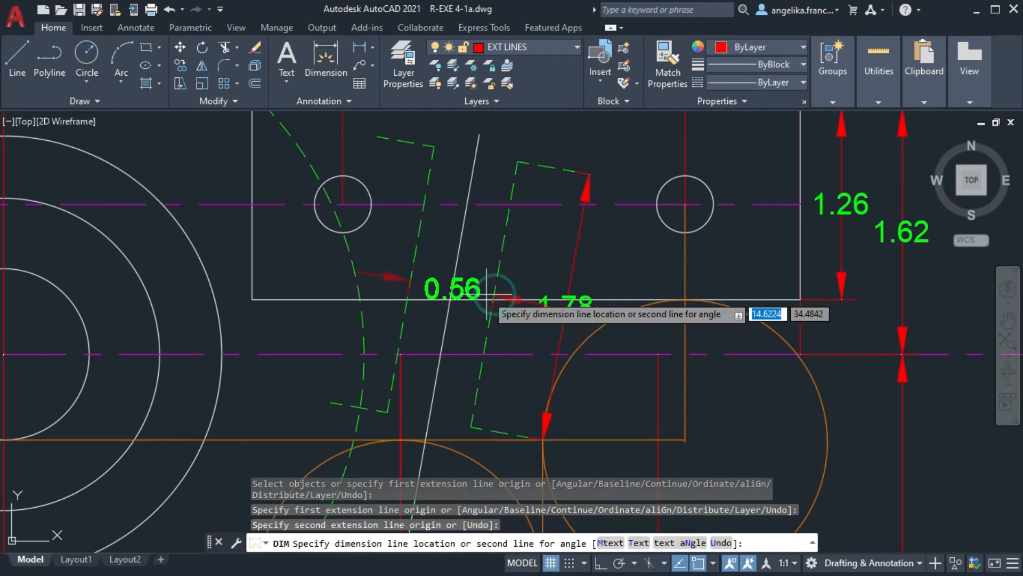
{"action": "left_click", "coordinate": [414, 280]}
{"action": "scroll", "coordinate": [420, 305], "scroll_direction": "down", "scroll_amount": 2}
{"action": "key", "text": "Return"}
On layer 0, fillet the rectangle's upper-left corner with a radius of 0.12
{"action": "left_click", "coordinate": [552, 52]}
{"action": "left_click", "coordinate": [541, 64]}
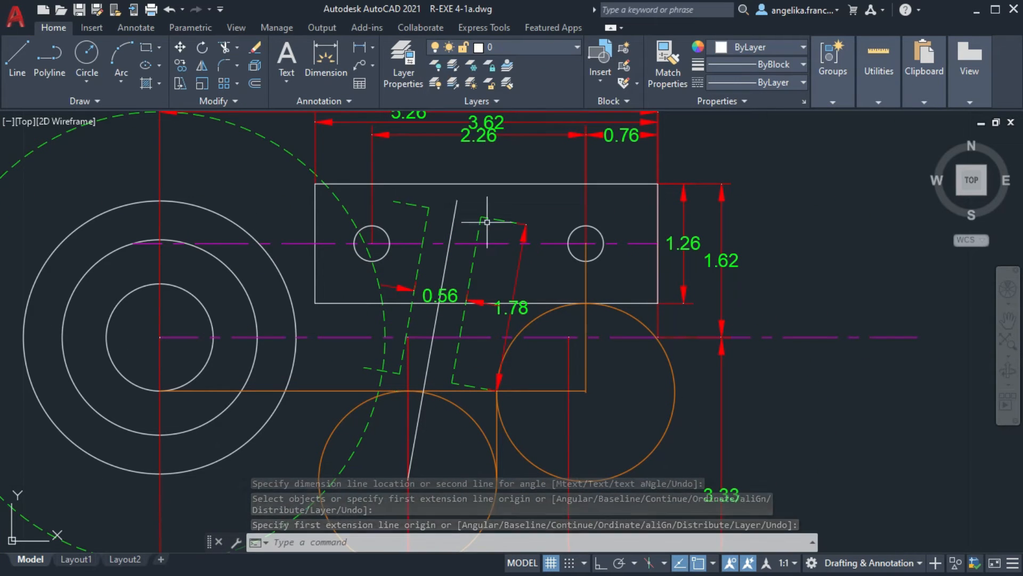
{"action": "type", "text": "f"}
{"action": "key", "text": "Return"}
{"action": "left_click", "coordinate": [315, 194]}
{"action": "type", "text": "R"}
{"action": "key", "text": "Return"}
{"action": "type", "text": "0.12"}
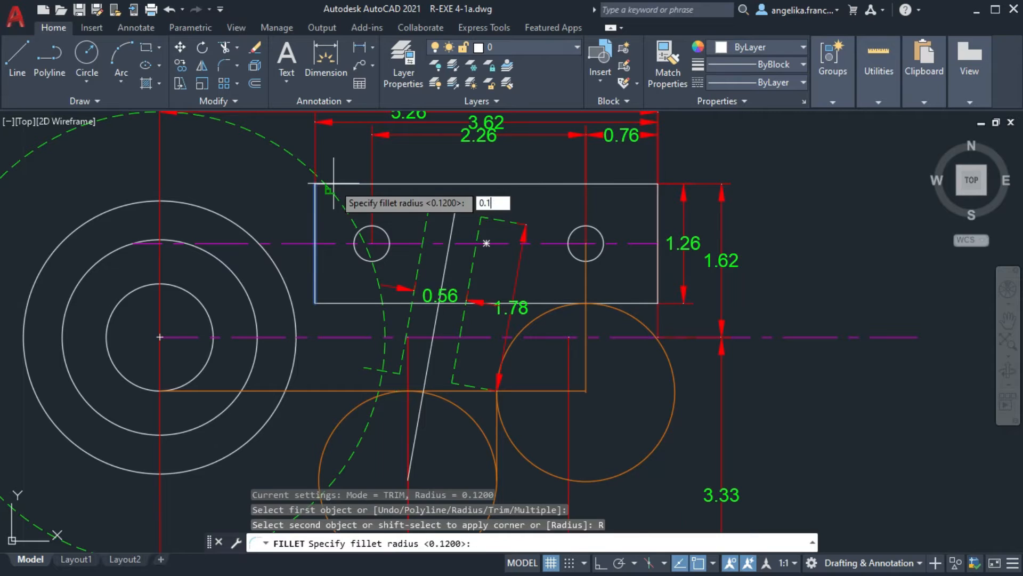
{"action": "key", "text": "Return"}
{"action": "key", "text": "Return"}
Fillet the rectangle's remaining three corners with the same radius
{"action": "left_click", "coordinate": [314, 291]}
{"action": "left_click", "coordinate": [327, 303]}
{"action": "key", "text": "Return"}
{"action": "left_click", "coordinate": [641, 304]}
{"action": "left_click", "coordinate": [657, 292]}
{"action": "left_click", "coordinate": [658, 208]}
Fillet the four corners of the two slanted broken-line outlines with the same radius
{"action": "middle_click_drag", "start_coordinate": [522, 258], "coordinate": [532, 231]}
{"action": "key", "text": "Return"}
{"action": "left_click", "coordinate": [440, 182]}
{"action": "left_click", "coordinate": [437, 195]}
{"action": "key", "text": "Return"}
{"action": "left_click", "coordinate": [414, 330]}
{"action": "left_click", "coordinate": [402, 345]}
{"action": "key", "text": "Return"}
{"action": "left_click", "coordinate": [478, 358]}
{"action": "left_click", "coordinate": [466, 344]}
{"action": "scroll", "coordinate": [439, 316], "scroll_direction": "up", "scroll_amount": 2}
{"action": "key", "text": "Escape"}
{"action": "key", "text": "Escape"}
{"action": "key", "text": "Escape"}
Draw a line from the left end of the rectangle's top edge tangent to the middle concentric circle
{"action": "middle_click_drag", "start_coordinate": [434, 251], "coordinate": [237, 226]}
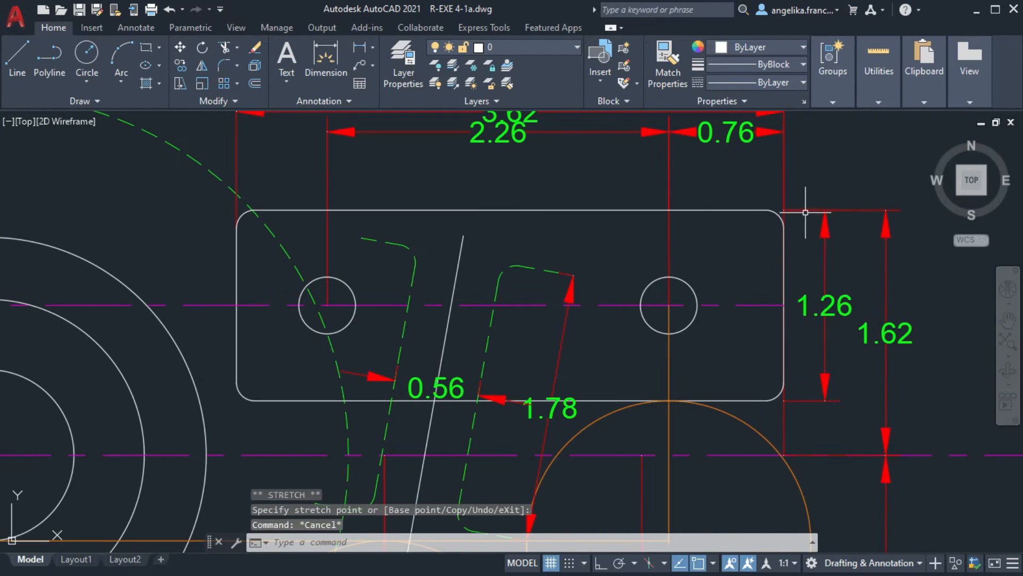
{"action": "left_click", "coordinate": [767, 210]}
{"action": "key", "text": "Escape"}
{"action": "scroll", "coordinate": [386, 255], "scroll_direction": "up", "scroll_amount": 2}
{"action": "middle_click_drag", "start_coordinate": [385, 255], "coordinate": [741, 233]}
{"action": "type", "text": "l"}
{"action": "key", "text": "Return"}
{"action": "left_click", "coordinate": [526, 162]}
{"action": "left_click", "coordinate": [36, 313]}
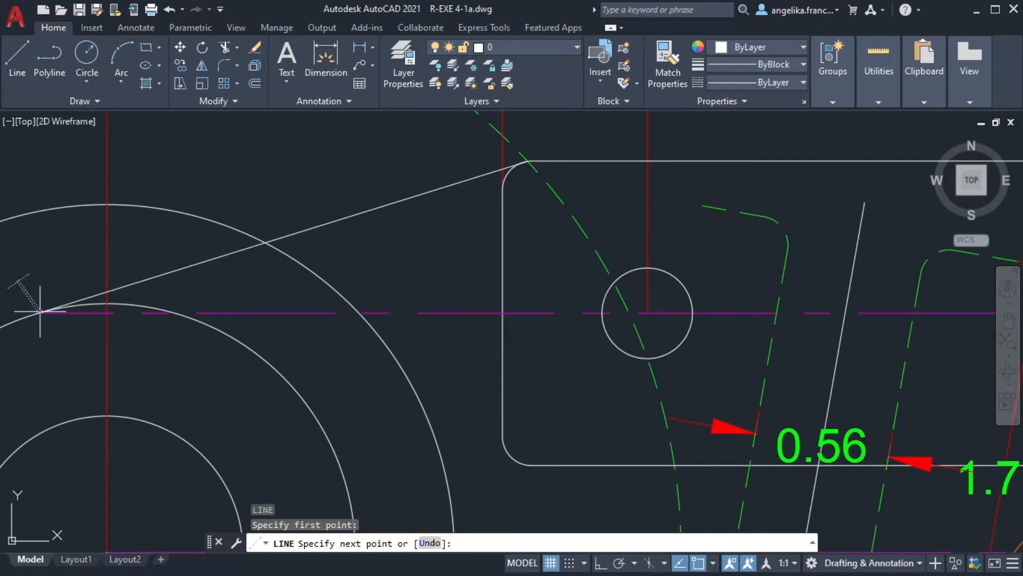
{"action": "middle_click_drag", "start_coordinate": [315, 264], "coordinate": [474, 235]}
{"action": "key", "text": "Escape"}
{"action": "scroll", "coordinate": [487, 216], "scroll_direction": "down", "scroll_amount": 6}
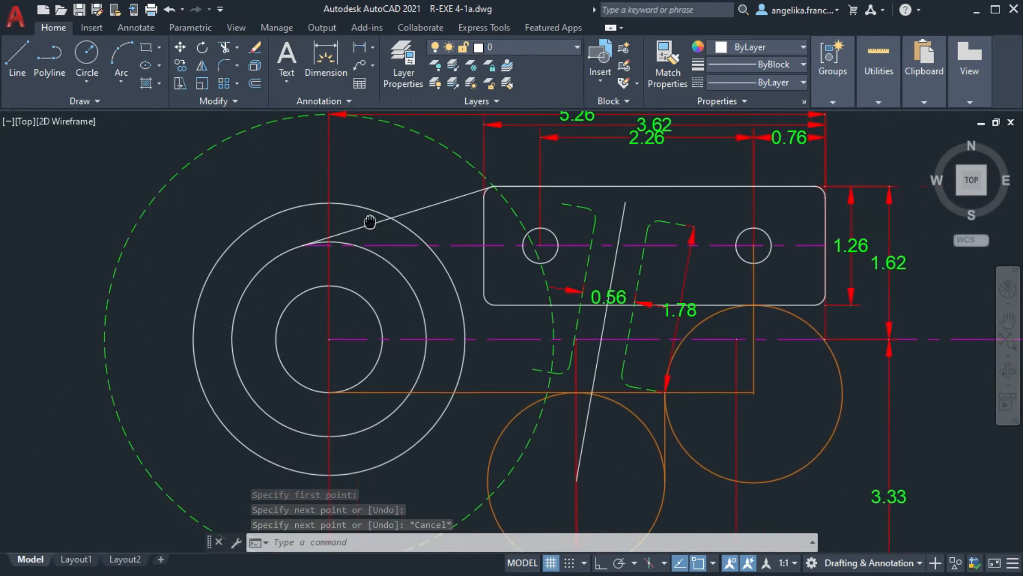
Shorten the lower centerline with Lengthen so that it ends just beyond the rectangle's right edge
{"action": "scroll", "coordinate": [653, 229], "scroll_direction": "up", "scroll_amount": 4}
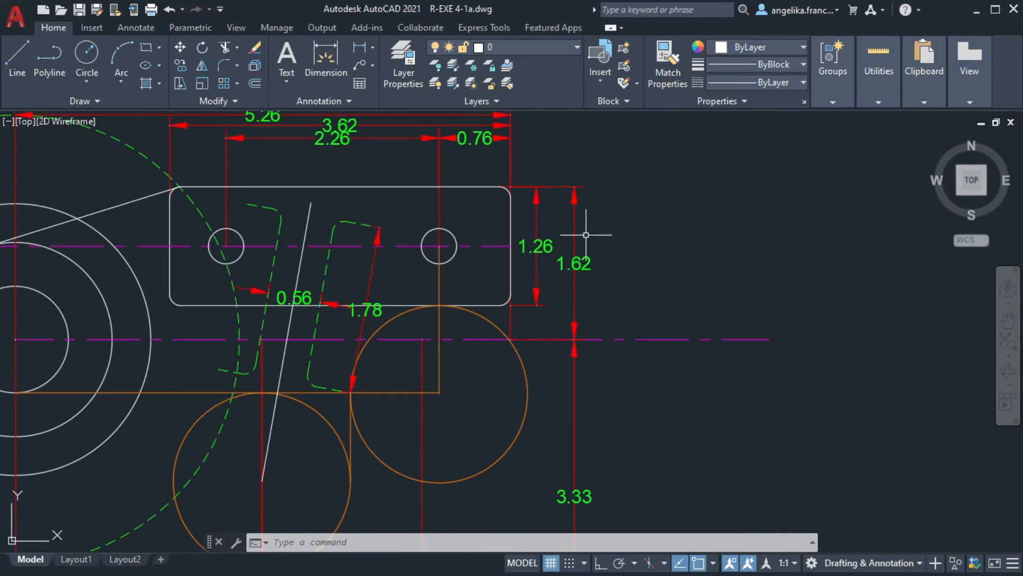
{"action": "mouse_move", "coordinate": [870, 312]}
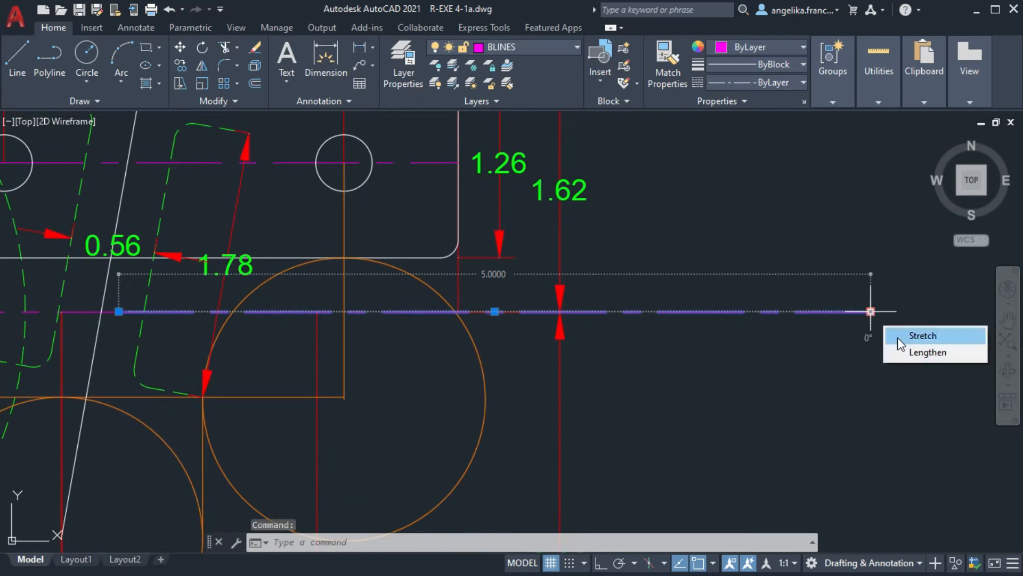
{"action": "left_click", "coordinate": [900, 351]}
{"action": "left_click", "coordinate": [516, 311]}
{"action": "key", "text": "Escape"}
Stretch the 1.62 dimension's lower extension line origin to the lower centerline's right end
{"action": "scroll", "coordinate": [507, 324], "scroll_direction": "up", "scroll_amount": 2}
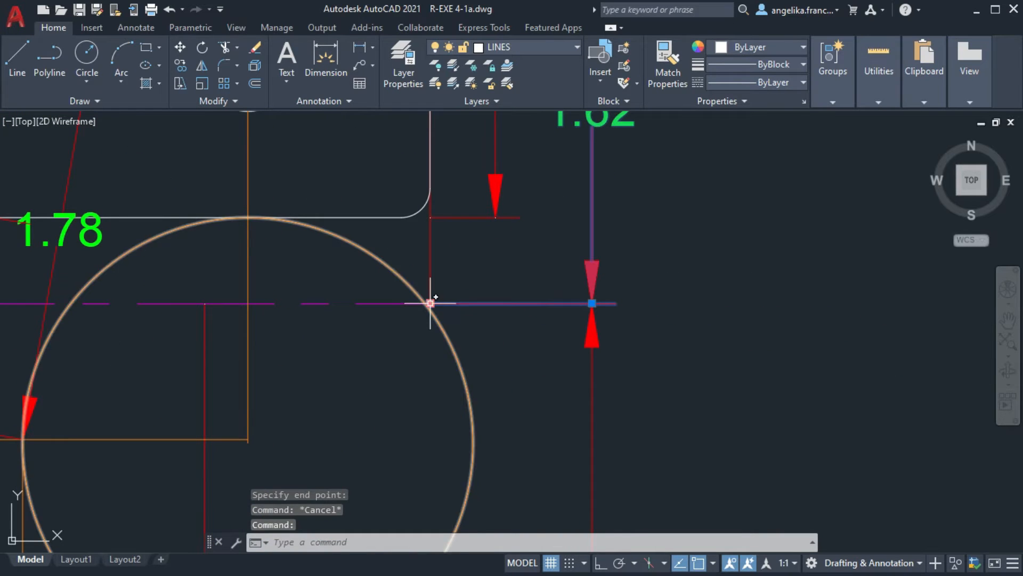
{"action": "left_click", "coordinate": [521, 305]}
{"action": "key", "text": "Escape"}
On the EXT LINES layer, draw a horizontal line at 0° to the right from the 3.33 dimension's lower end
{"action": "scroll", "coordinate": [614, 308], "scroll_direction": "down", "scroll_amount": 2}
{"action": "middle_click_drag", "start_coordinate": [676, 315], "coordinate": [548, 342]}
{"action": "scroll", "coordinate": [548, 343], "scroll_direction": "down", "scroll_amount": 1}
{"action": "left_click", "coordinate": [549, 51]}
{"action": "left_click", "coordinate": [512, 155]}
{"action": "middle_click_drag", "start_coordinate": [603, 364], "coordinate": [557, 216]}
{"action": "scroll", "coordinate": [461, 384], "scroll_direction": "up", "scroll_amount": 4}
{"action": "type", "text": "l"}
{"action": "key", "text": "Return"}
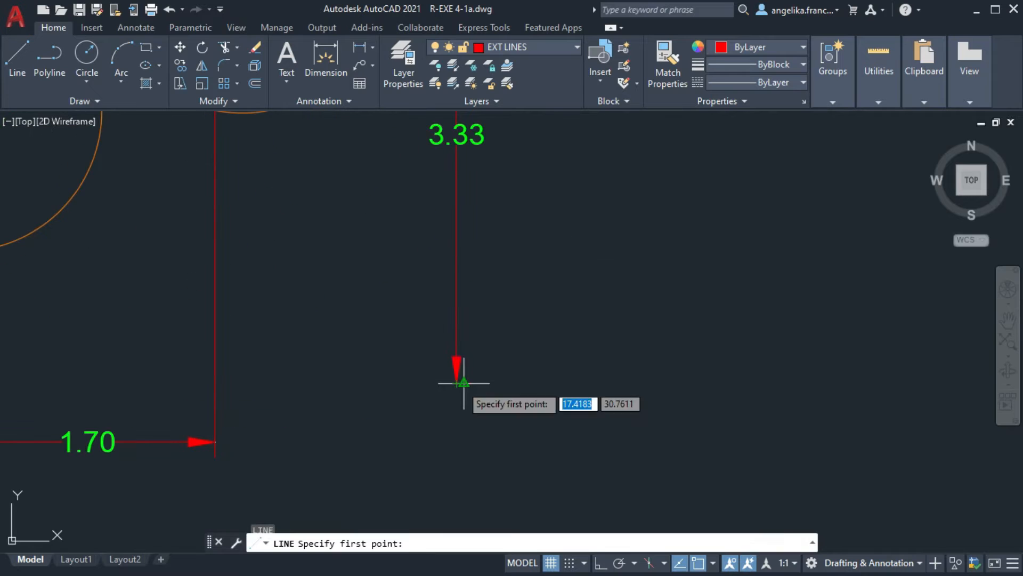
{"action": "left_click", "coordinate": [459, 384]}
{"action": "key", "text": "Return"}
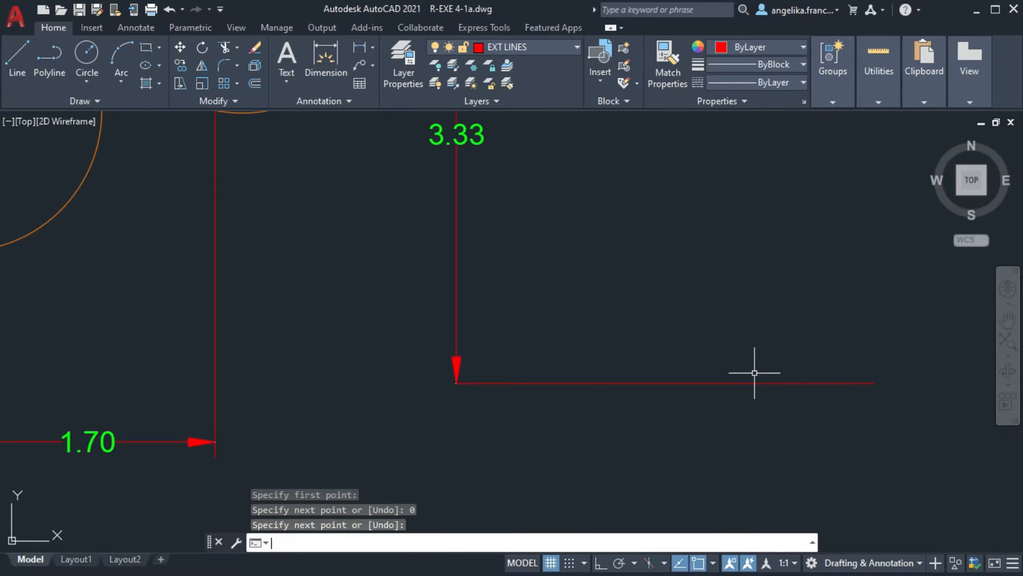
{"action": "key", "text": "Return"}
Copy the horizontal extension line by its left end onto the 1.62 dimension line, level with the rectangle's lower edge
{"action": "scroll", "coordinate": [650, 398], "scroll_direction": "down", "scroll_amount": 4}
{"action": "type", "text": "y"}
{"action": "key", "text": "Return"}
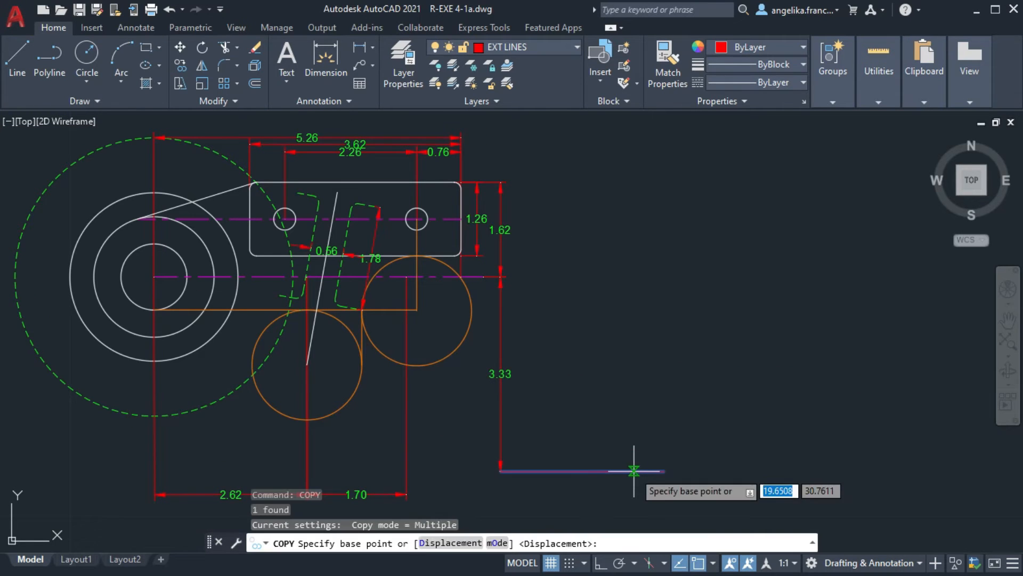
{"action": "left_click", "coordinate": [500, 471]}
{"action": "scroll", "coordinate": [504, 250], "scroll_direction": "up", "scroll_amount": 4}
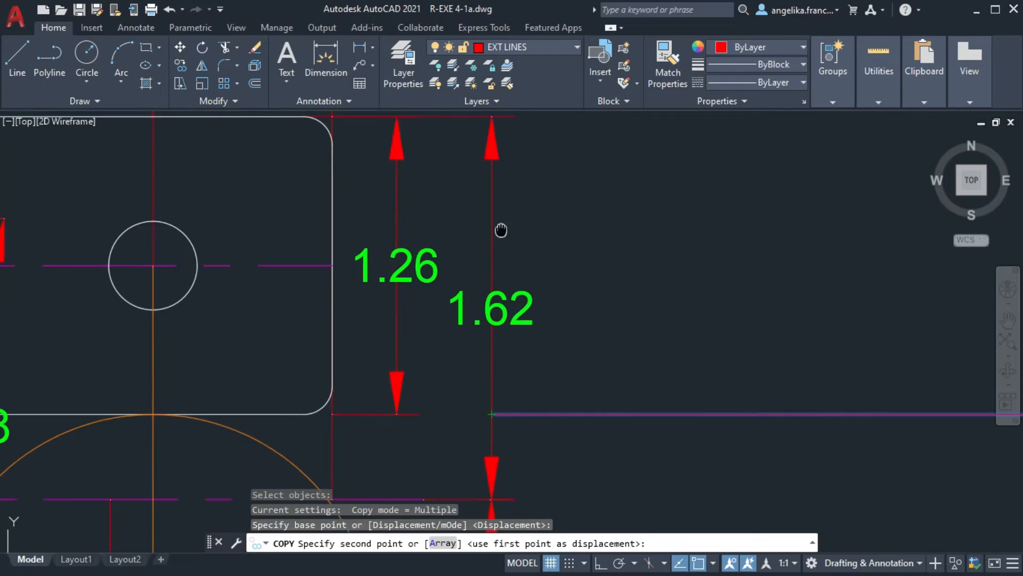
{"action": "scroll", "coordinate": [498, 229], "scroll_direction": "up", "scroll_amount": 1}
{"action": "left_click", "coordinate": [483, 158]}
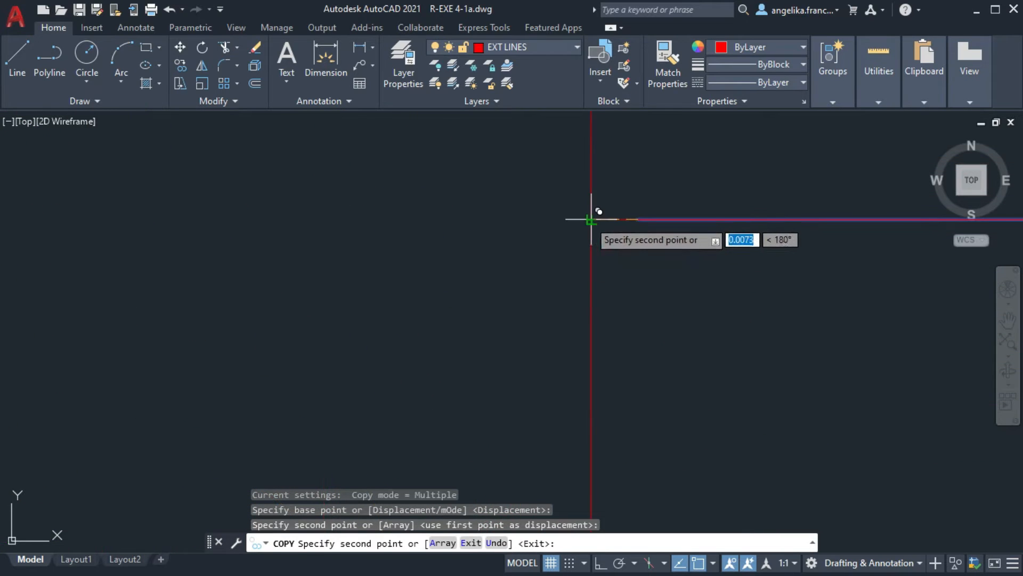
{"action": "left_click", "coordinate": [591, 219]}
{"action": "key", "text": "Escape"}
Erase the surplus copy of the horizontal extension line
{"action": "scroll", "coordinate": [624, 288], "scroll_direction": "down", "scroll_amount": 12}
{"action": "scroll", "coordinate": [822, 277], "scroll_direction": "up", "scroll_amount": 4}
{"action": "left_click", "coordinate": [895, 309]}
{"action": "scroll", "coordinate": [935, 350], "scroll_direction": "up", "scroll_amount": 2}
{"action": "key", "text": "Delete"}
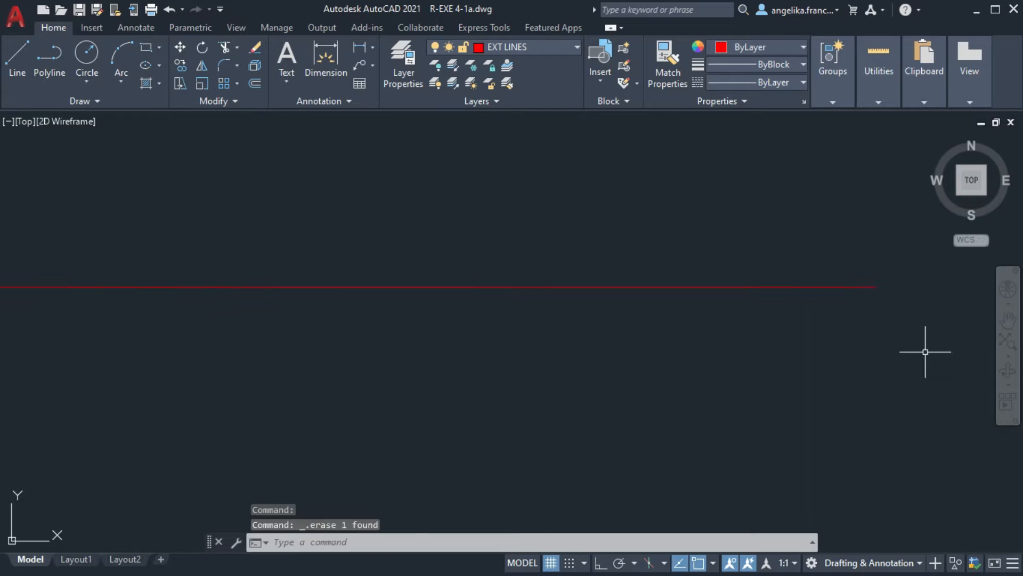
Move the lower horizontal extension line by its left end onto the 1.62 dimension line
{"action": "left_click", "coordinate": [373, 275]}
{"action": "middle_click_drag", "start_coordinate": [175, 268], "coordinate": [402, 258]}
{"action": "type", "text": "MOVE"}
{"action": "key", "text": "Return"}
{"action": "scroll", "coordinate": [402, 257], "scroll_direction": "up", "scroll_amount": 2}
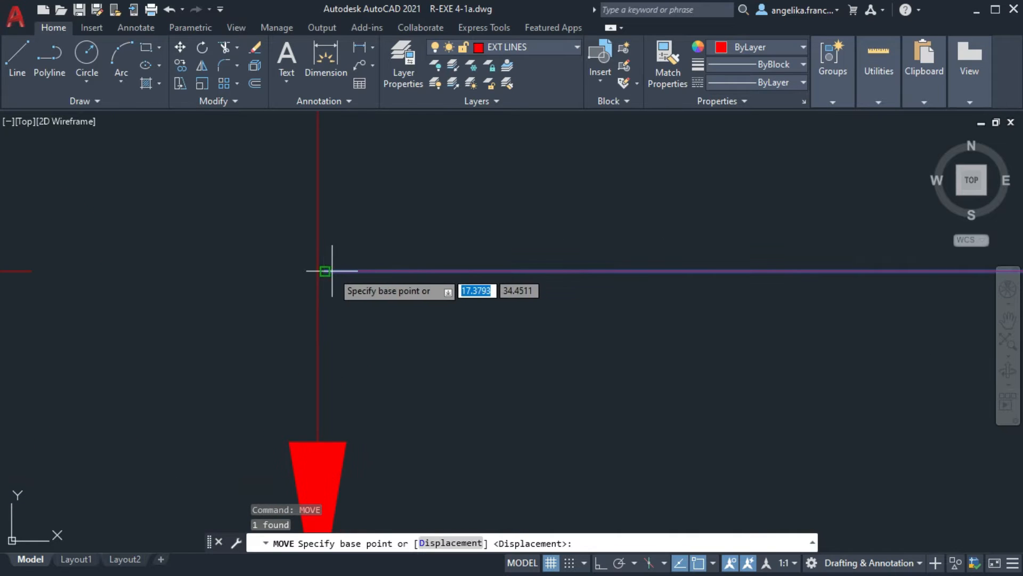
{"action": "left_click", "coordinate": [325, 272]}
{"action": "left_click", "coordinate": [318, 271]}
Assign the two horizontal lines level with the rectangle's upper and lower edges to the GUIDE LINES layer
{"action": "scroll", "coordinate": [406, 270], "scroll_direction": "down", "scroll_amount": 10}
{"action": "left_click", "coordinate": [469, 205]}
{"action": "left_click", "coordinate": [474, 322]}
{"action": "left_click", "coordinate": [474, 323]}
{"action": "left_click", "coordinate": [439, 226]}
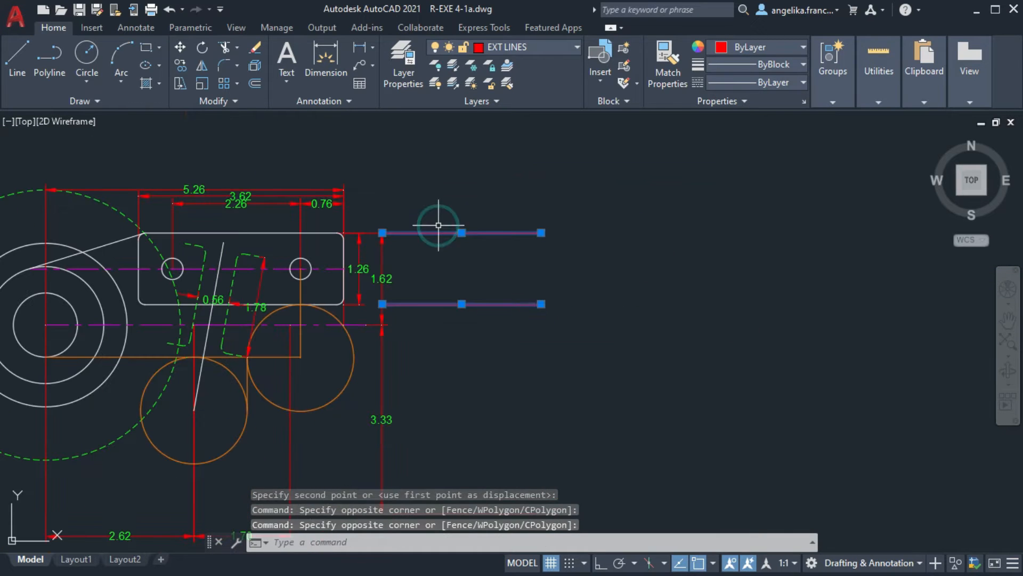
{"action": "left_click", "coordinate": [533, 47]}
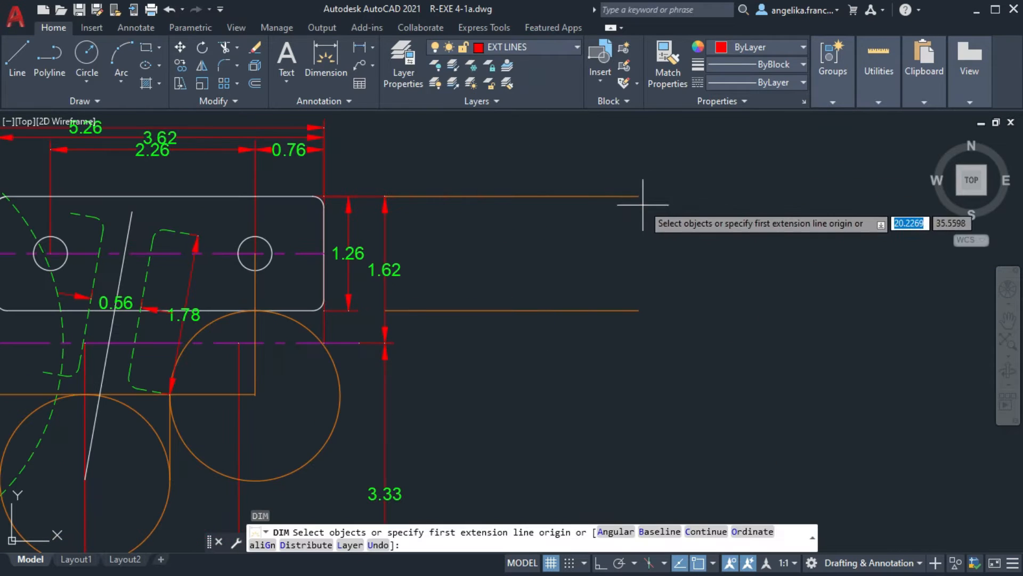
Add a horizontal 5.03 dimension rightward from the upper guide line's right end, placed above the line
{"action": "left_click", "coordinate": [638, 196]}
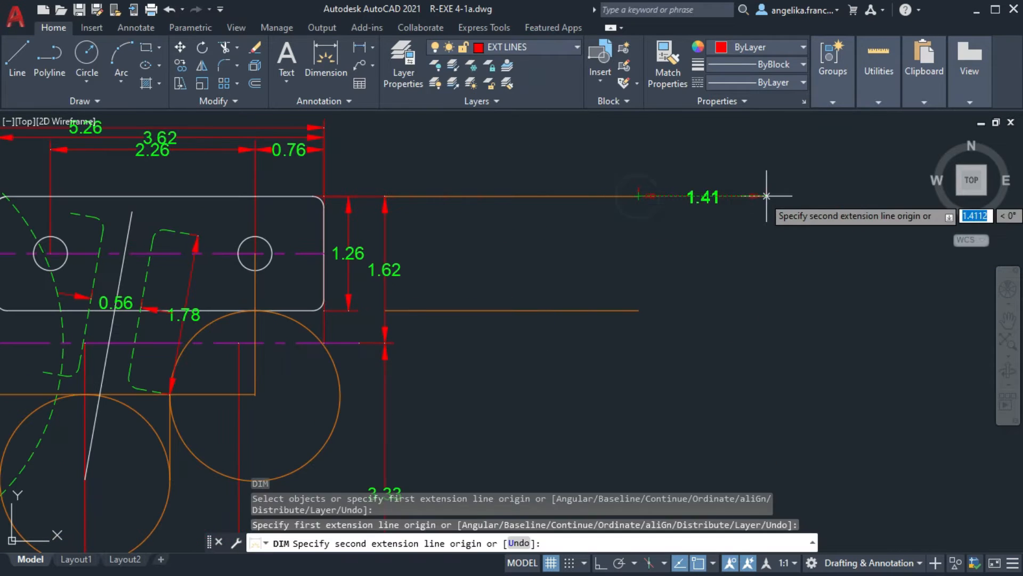
{"action": "type", "text": "5.03"}
{"action": "key", "text": "Return"}
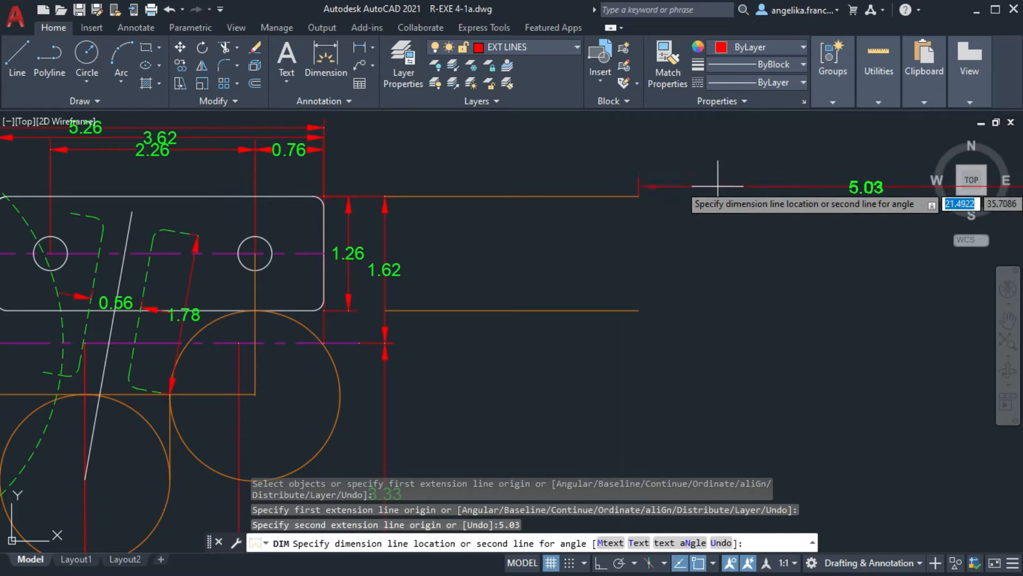
{"action": "left_click", "coordinate": [645, 120]}
Add a horizontal 0.56 dimension rightward from the upper guide line's right end, placed level with that line
{"action": "scroll", "coordinate": [631, 183], "scroll_direction": "down", "scroll_amount": 3}
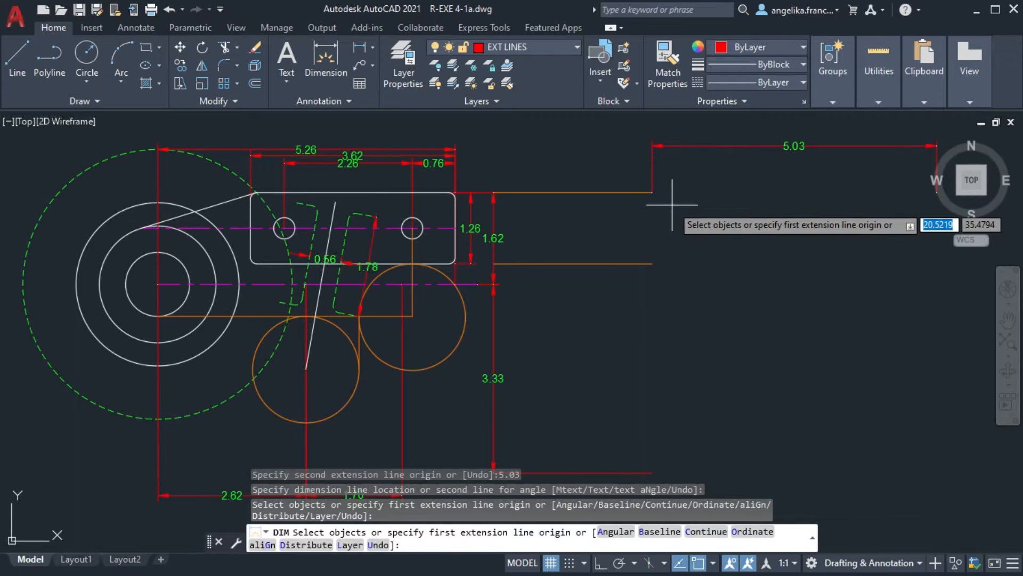
{"action": "left_click", "coordinate": [652, 192]}
{"action": "type", "text": "0.56"}
{"action": "key", "text": "Return"}
{"action": "type", "text": "0.56"}
{"action": "key", "text": "Return"}
{"action": "left_click", "coordinate": [652, 192]}
On the GUIDE LINES layer, draw a horizontal line from the top of the lower-left circle to below the 5.03 dimension's right end
{"action": "middle_click_drag", "start_coordinate": [651, 192], "coordinate": [539, 171]}
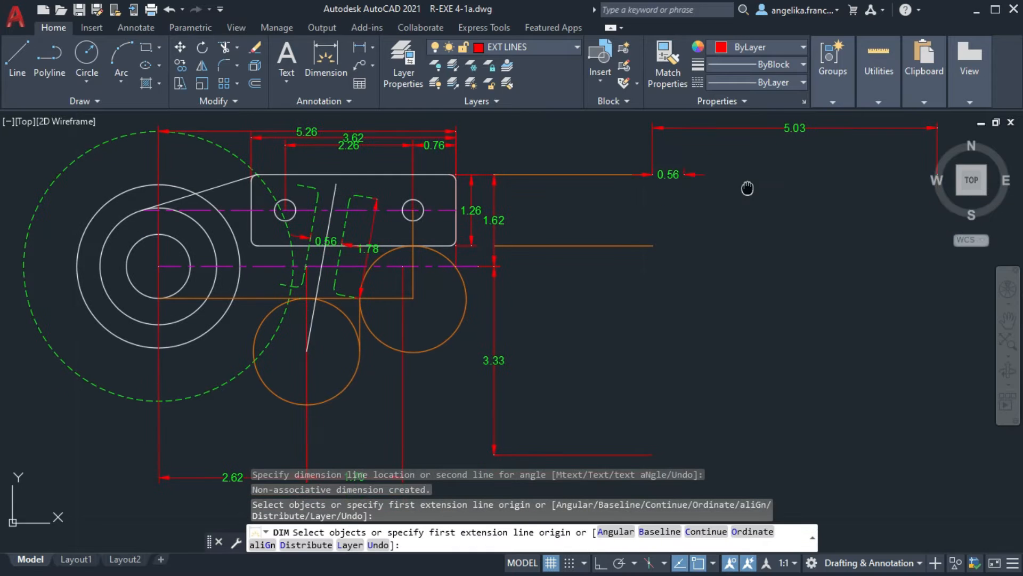
{"action": "left_click", "coordinate": [528, 47]}
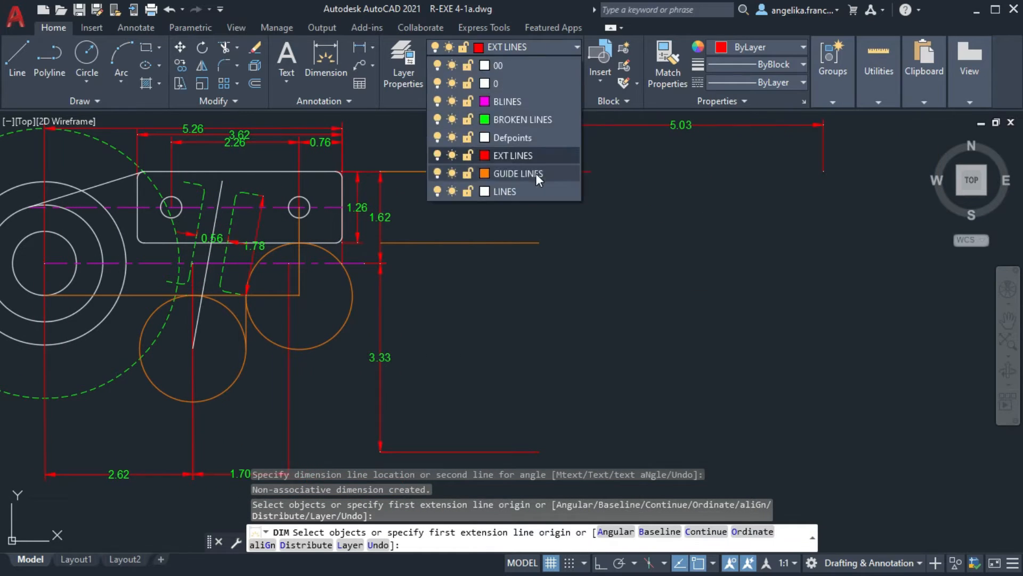
{"action": "left_click", "coordinate": [515, 171]}
{"action": "key", "text": "Escape"}
{"action": "key", "text": "Escape"}
{"action": "type", "text": "l"}
{"action": "key", "text": "Return"}
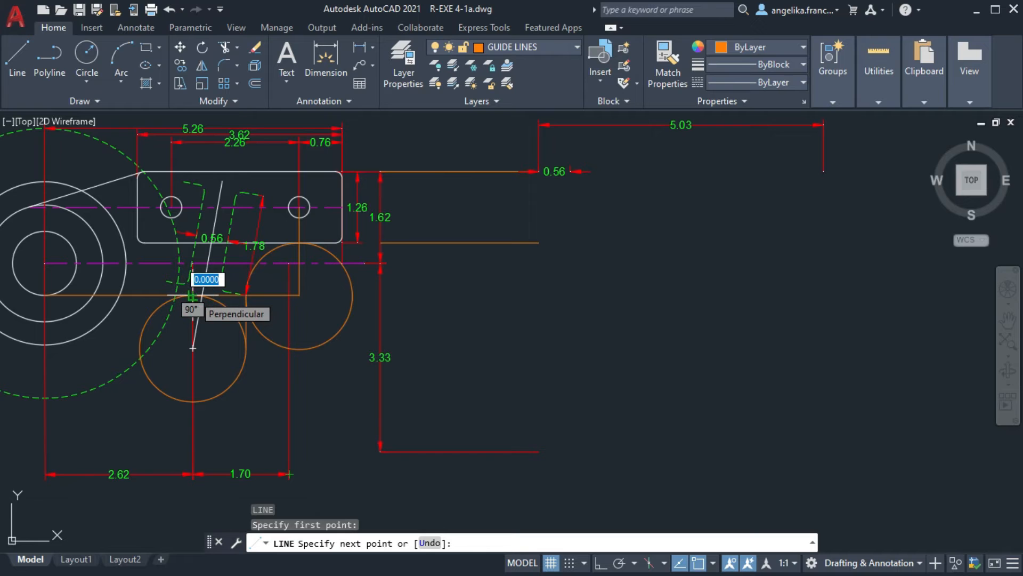
{"action": "left_click", "coordinate": [824, 295]}
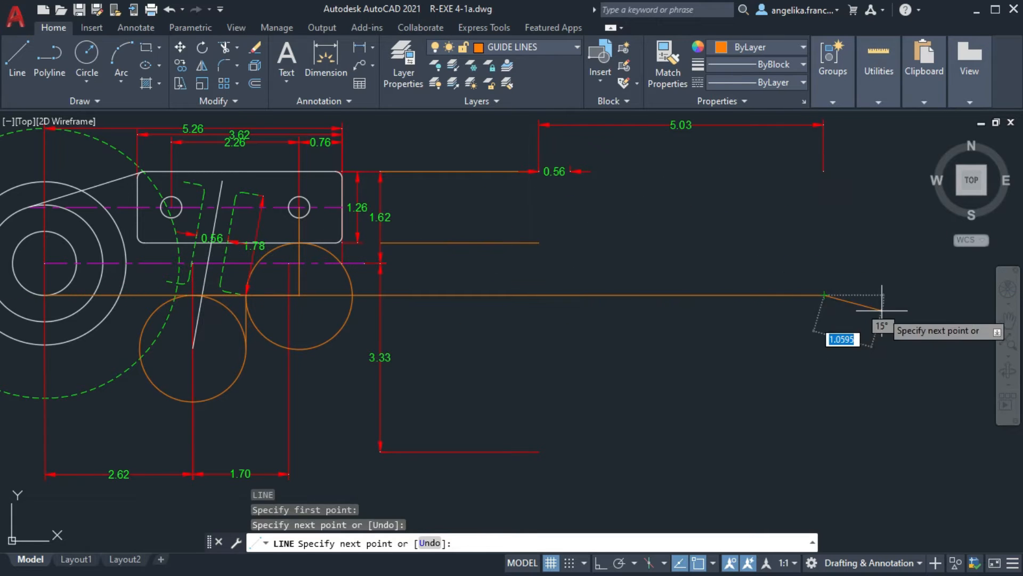
{"action": "key", "text": "Escape"}
On layer 0, draw an open-topped outline 0.56 wide from the 0.56 dimension's ends down to the long horizontal guide line
{"action": "scroll", "coordinate": [657, 112], "scroll_direction": "up", "scroll_amount": 2}
{"action": "left_click", "coordinate": [527, 47]}
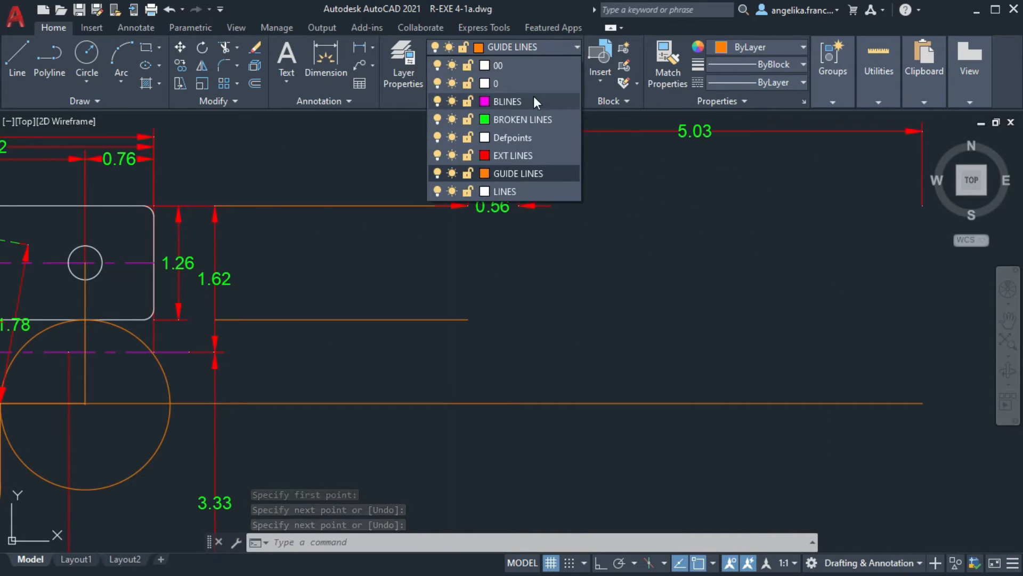
{"action": "left_click", "coordinate": [493, 64]}
{"action": "type", "text": ";"}
{"action": "key", "text": "Return"}
{"action": "type", "text": "l"}
{"action": "key", "text": "Return"}
{"action": "scroll", "coordinate": [466, 197], "scroll_direction": "up", "scroll_amount": 3}
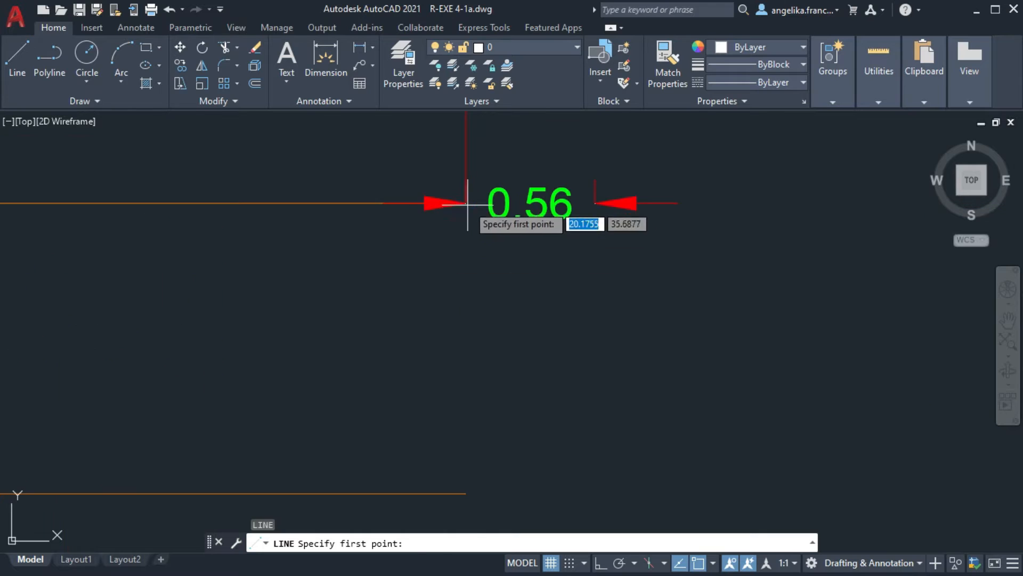
{"action": "left_click", "coordinate": [469, 154]}
{"action": "left_click", "coordinate": [469, 468]}
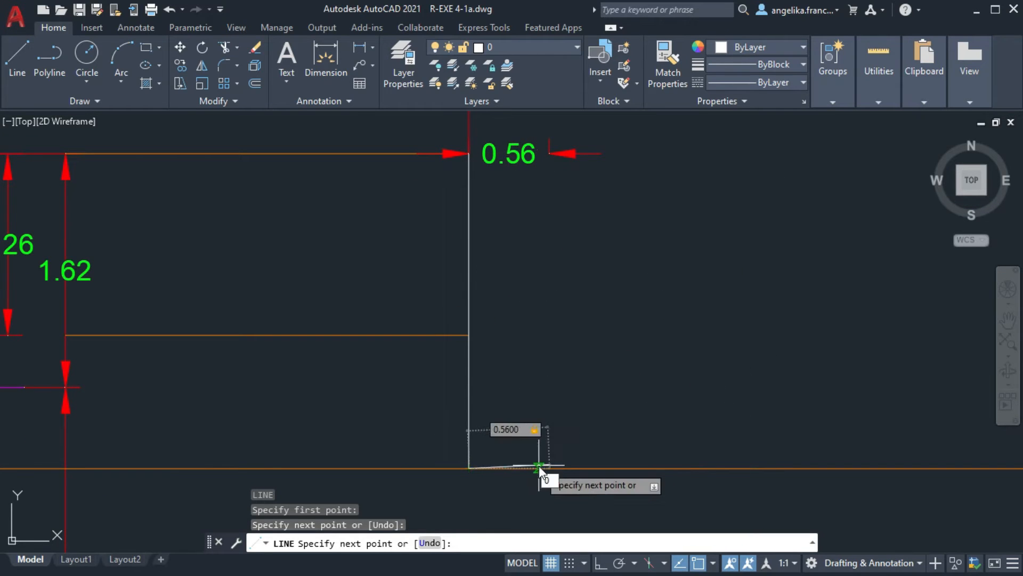
{"action": "key", "text": "Return"}
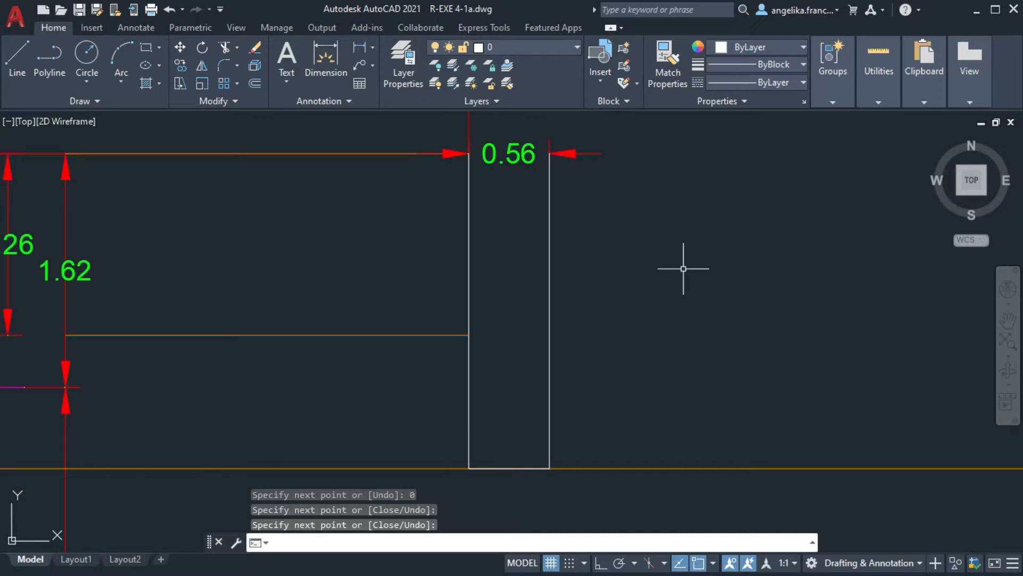
On the EXT LINES layer, add a 1.88 dimension at 0° from the outline's top-left corner, placed just below the 5.03 dimension
{"action": "middle_click_drag", "start_coordinate": [725, 228], "coordinate": [593, 317]}
{"action": "left_click", "coordinate": [527, 47]}
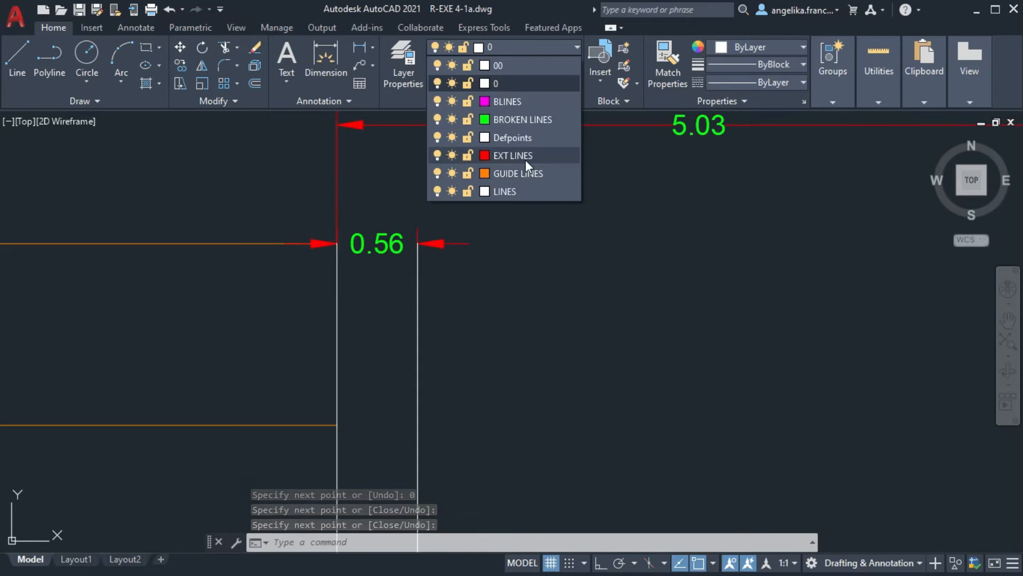
{"action": "left_click", "coordinate": [525, 157]}
{"action": "left_click", "coordinate": [316, 61]}
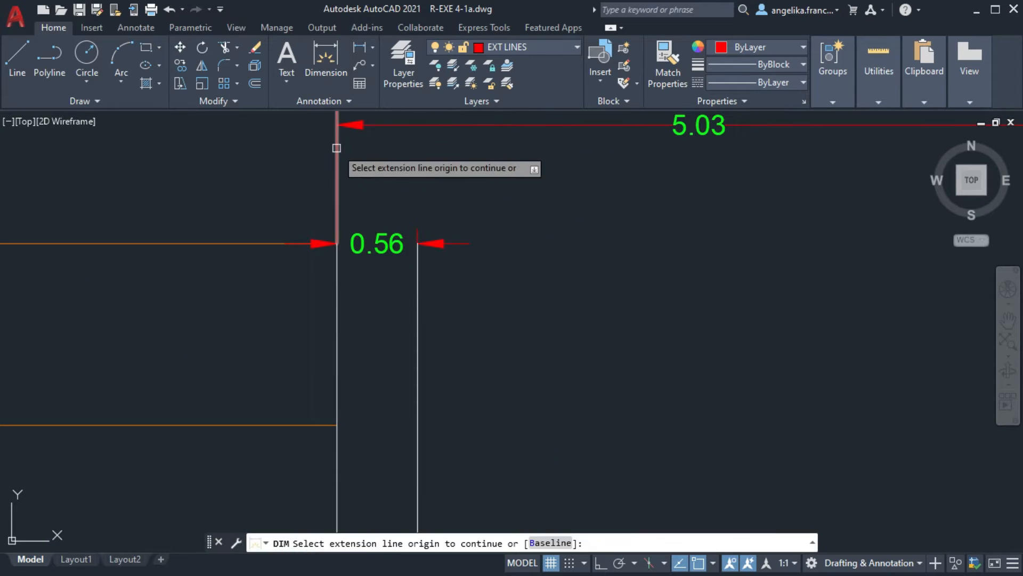
{"action": "scroll", "coordinate": [328, 247], "scroll_direction": "up", "scroll_amount": 4}
{"action": "left_click", "coordinate": [342, 242]}
{"action": "scroll", "coordinate": [339, 174], "scroll_direction": "down", "scroll_amount": 2}
{"action": "middle_click_drag", "start_coordinate": [340, 173], "coordinate": [317, 300]}
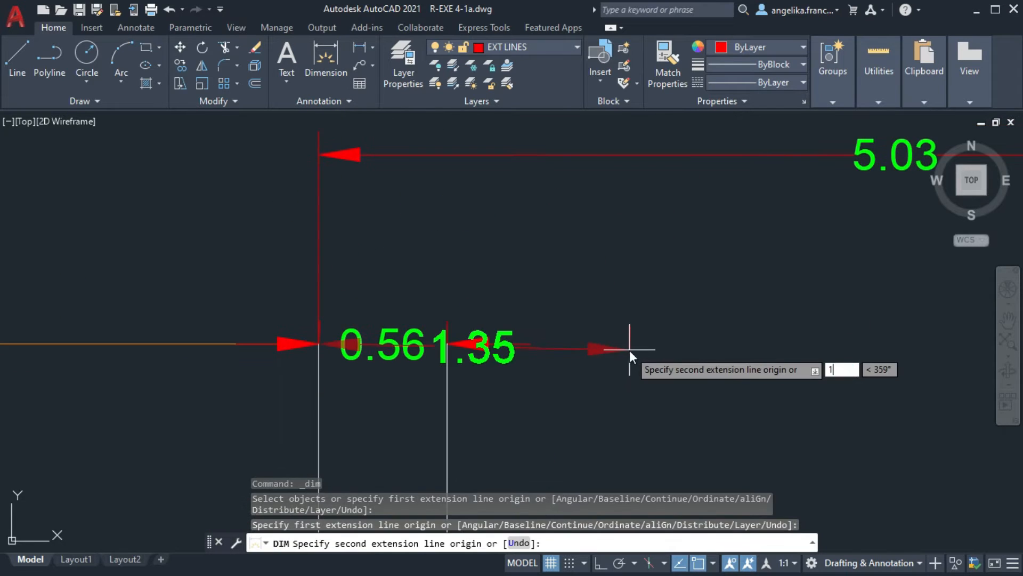
{"action": "type", "text": "0"}
{"action": "key", "text": "Return"}
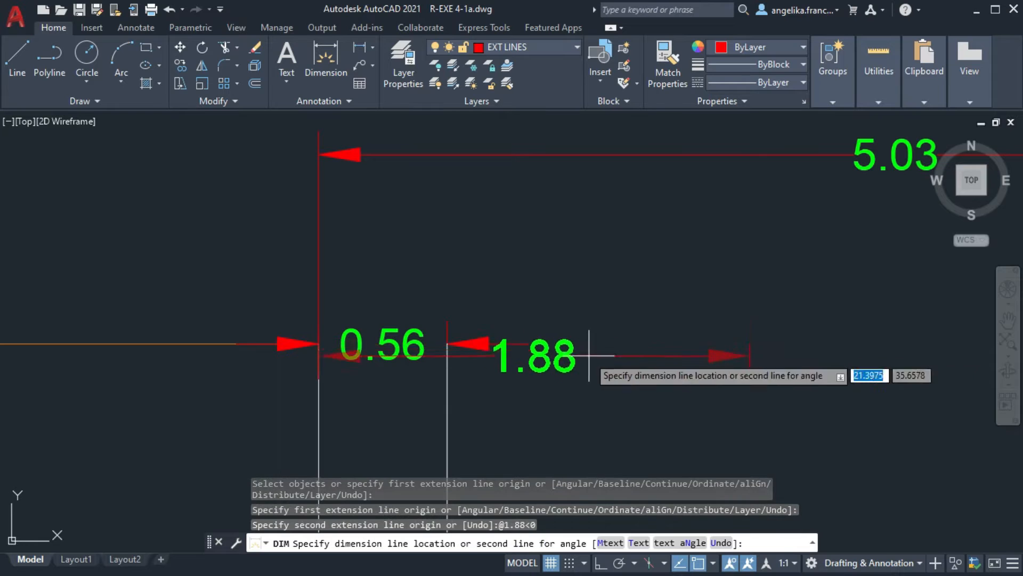
{"action": "left_click", "coordinate": [319, 189]}
On layer 0, draw a line from the 1.88 dimension's right end down at 90°, continuing left at 180° to the bottom extension line's end
{"action": "scroll", "coordinate": [537, 245], "scroll_direction": "down", "scroll_amount": 3}
{"action": "left_click", "coordinate": [528, 47]}
{"action": "left_click", "coordinate": [496, 63]}
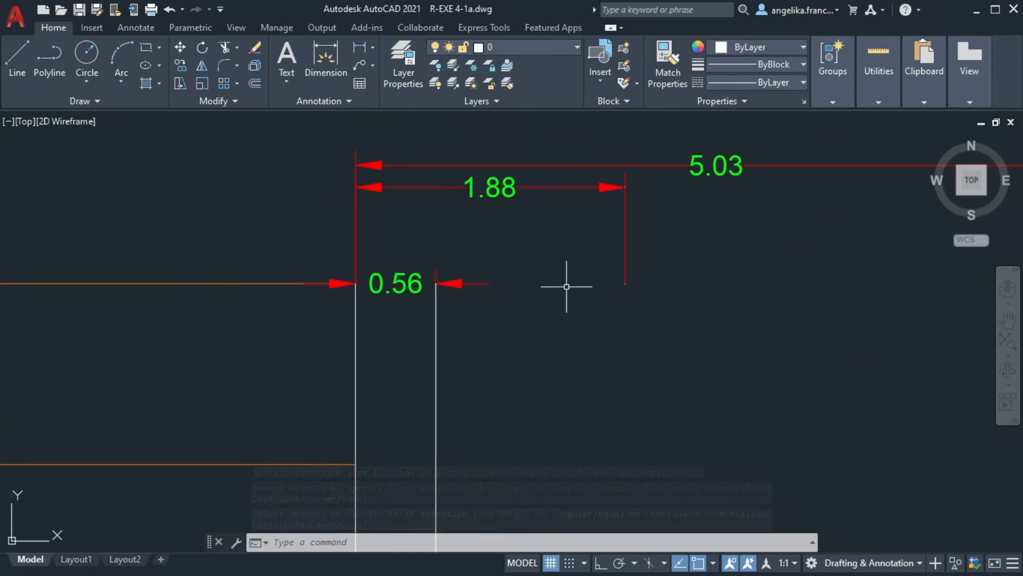
{"action": "type", "text": "l"}
{"action": "key", "text": "Return"}
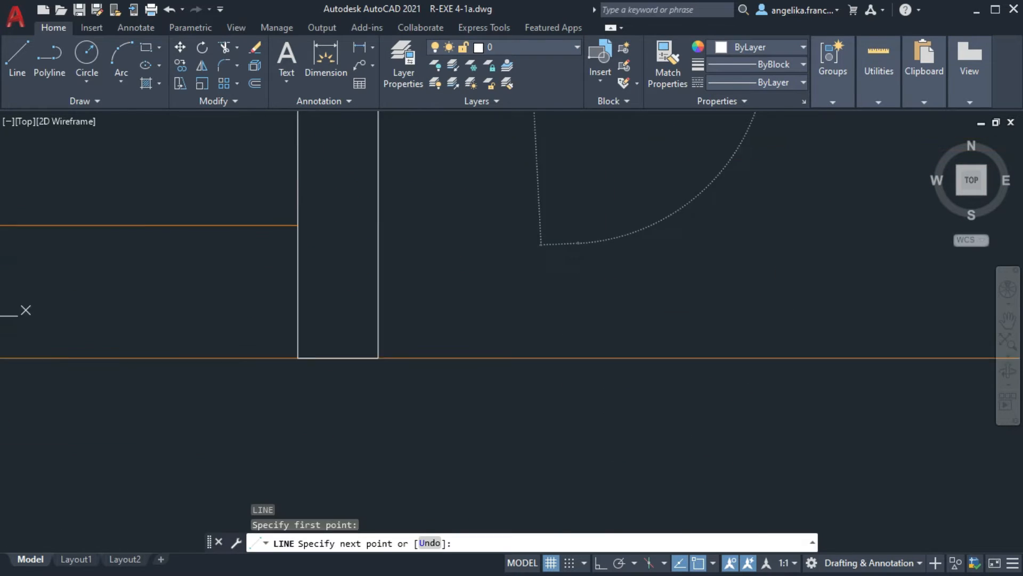
{"action": "scroll", "coordinate": [575, 247], "scroll_direction": "down", "scroll_amount": 4}
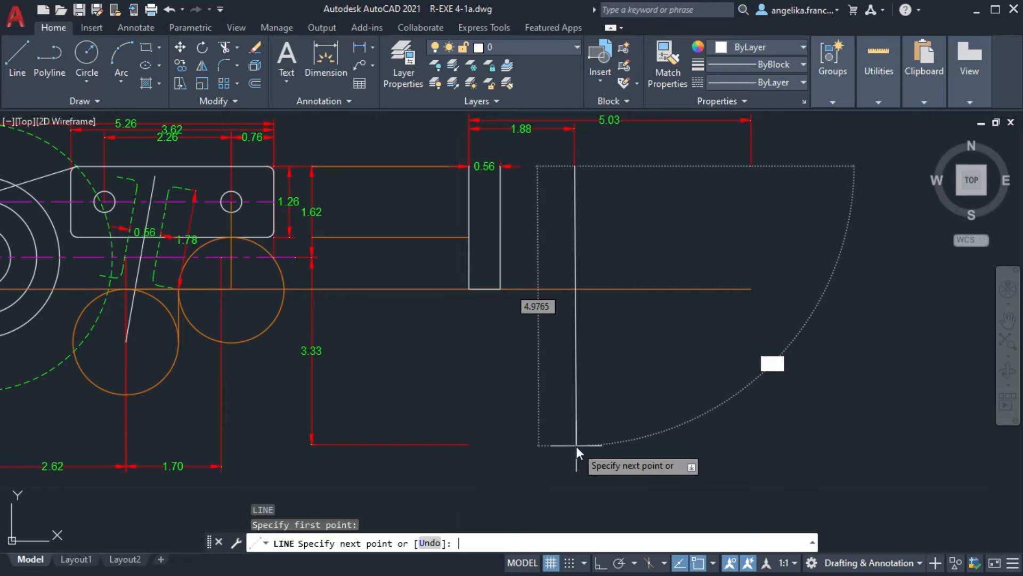
{"action": "type", "text": "90"}
{"action": "key", "text": "Return"}
{"action": "scroll", "coordinate": [467, 444], "scroll_direction": "up", "scroll_amount": 2}
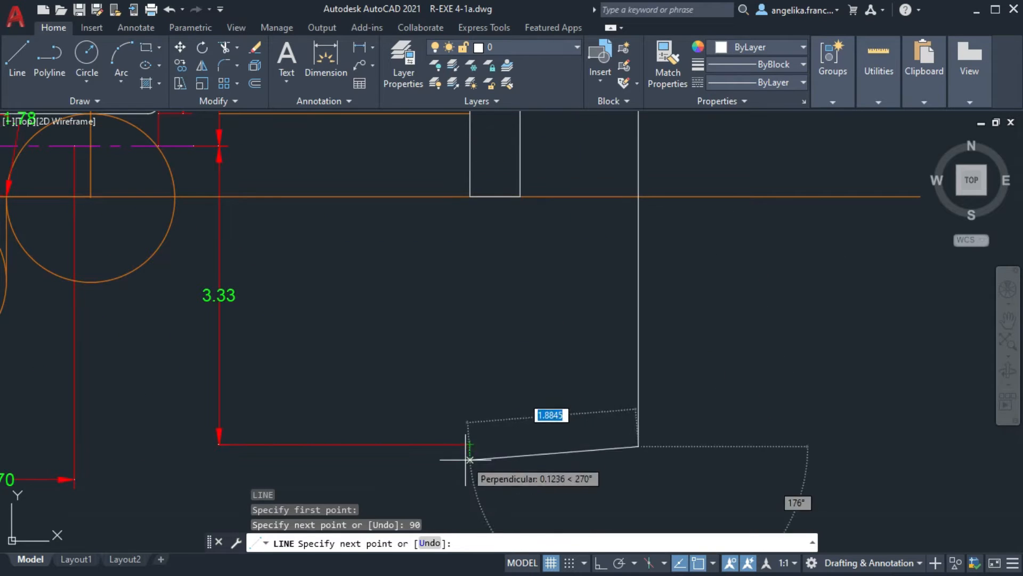
{"action": "type", "text": "180"}
{"action": "key", "text": "Return"}
Delete the misaligned bottom line and redraw it from the red extension line's right end to the vertical line
{"action": "scroll", "coordinate": [457, 464], "scroll_direction": "up", "scroll_amount": 3}
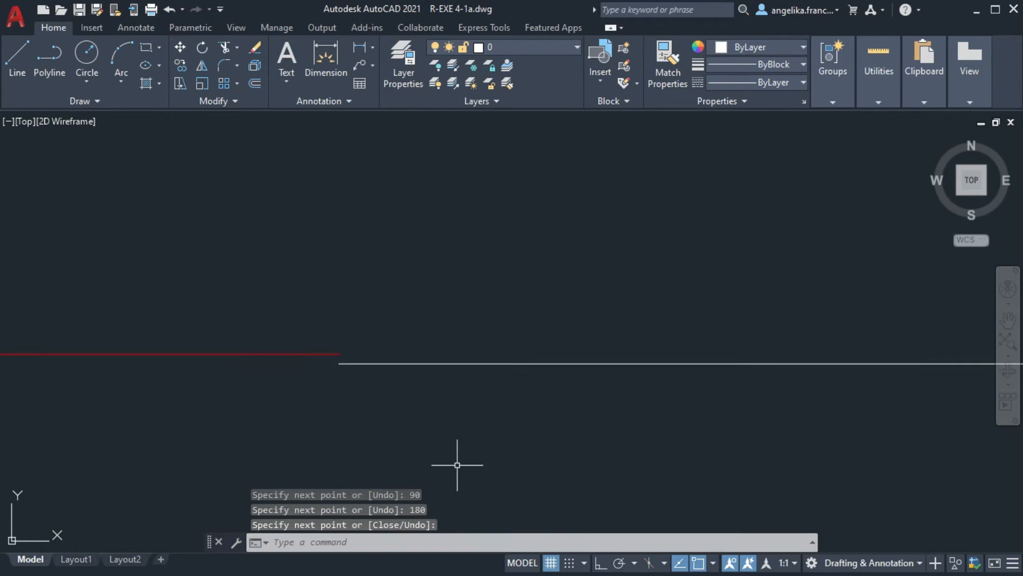
{"action": "key", "text": "Delete"}
{"action": "key", "text": "Return"}
{"action": "left_click", "coordinate": [358, 383]}
{"action": "scroll", "coordinate": [367, 376], "scroll_direction": "down", "scroll_amount": 4}
{"action": "scroll", "coordinate": [564, 373], "scroll_direction": "up", "scroll_amount": 2}
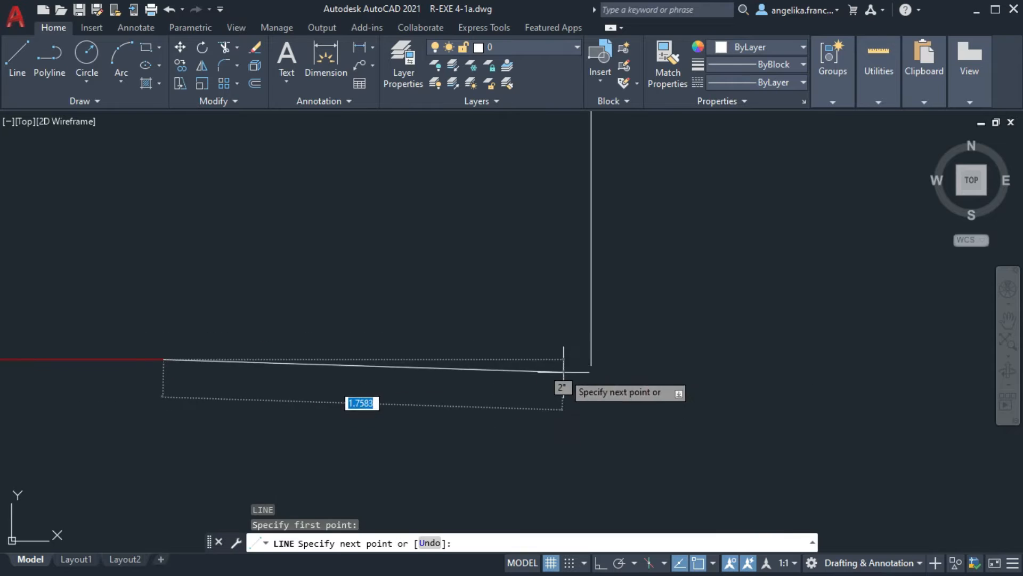
{"action": "left_click", "coordinate": [588, 362]}
{"action": "key", "text": "Return"}
{"action": "scroll", "coordinate": [588, 264], "scroll_direction": "down", "scroll_amount": 2}
{"action": "left_click", "coordinate": [227, 48]}
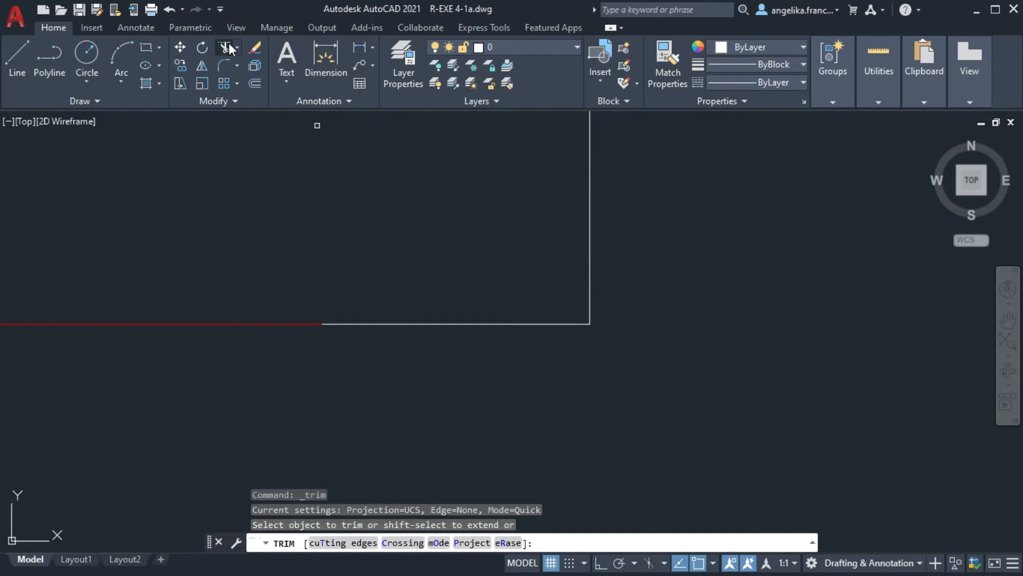
{"action": "middle_click_drag", "start_coordinate": [380, 209], "coordinate": [387, 549]}
{"action": "key", "text": "Escape"}
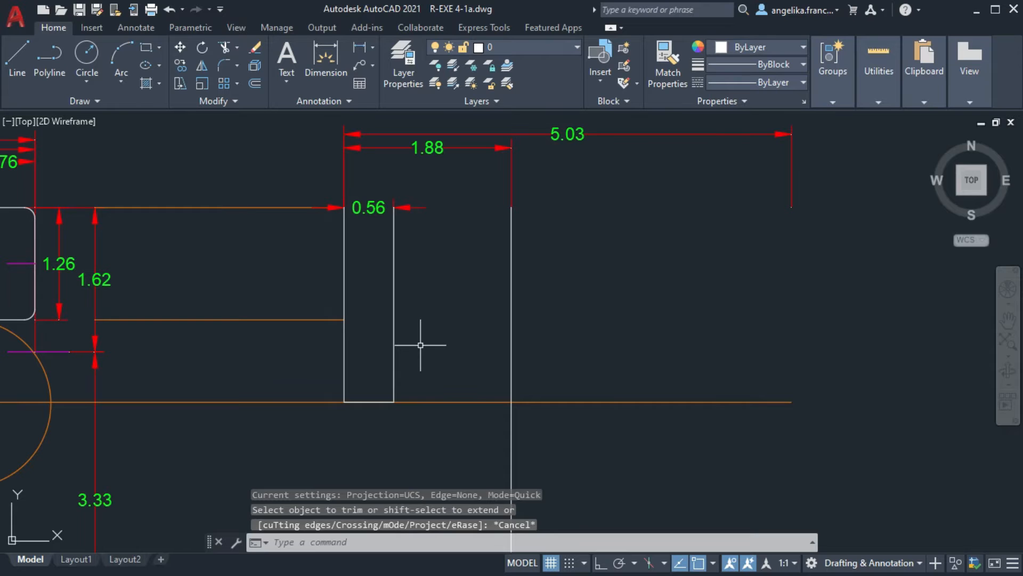
Assign the bottom horizontal line to the GUIDE LINES layer
{"action": "middle_click_drag", "start_coordinate": [504, 530], "coordinate": [524, 192]}
{"action": "left_click", "coordinate": [480, 337]}
{"action": "left_click", "coordinate": [536, 47]}
{"action": "left_click", "coordinate": [525, 174]}
{"action": "middle_click_drag", "start_coordinate": [539, 138], "coordinate": [523, 426]}
{"action": "key", "text": "Escape"}
On the GUIDE LINES layer, draw a short line from the right side of the 1.88 text to that dimension's right end
{"action": "middle_click_drag", "start_coordinate": [516, 234], "coordinate": [501, 278]}
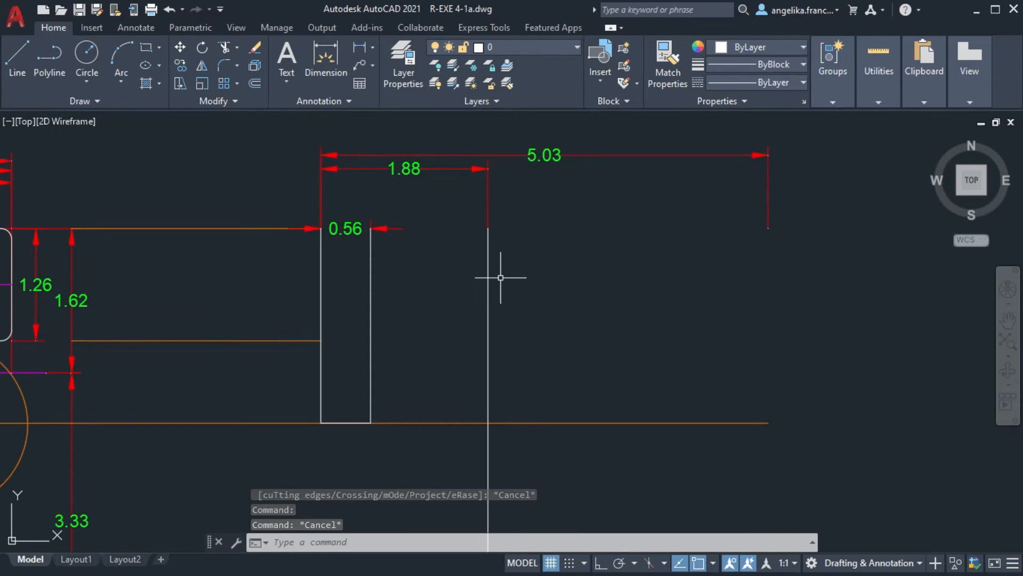
{"action": "scroll", "coordinate": [453, 170], "scroll_direction": "up", "scroll_amount": 6}
{"action": "type", "text": "l"}
{"action": "key", "text": "Return"}
{"action": "left_click", "coordinate": [533, 47]}
{"action": "left_click", "coordinate": [533, 171]}
{"action": "left_click", "coordinate": [379, 222]}
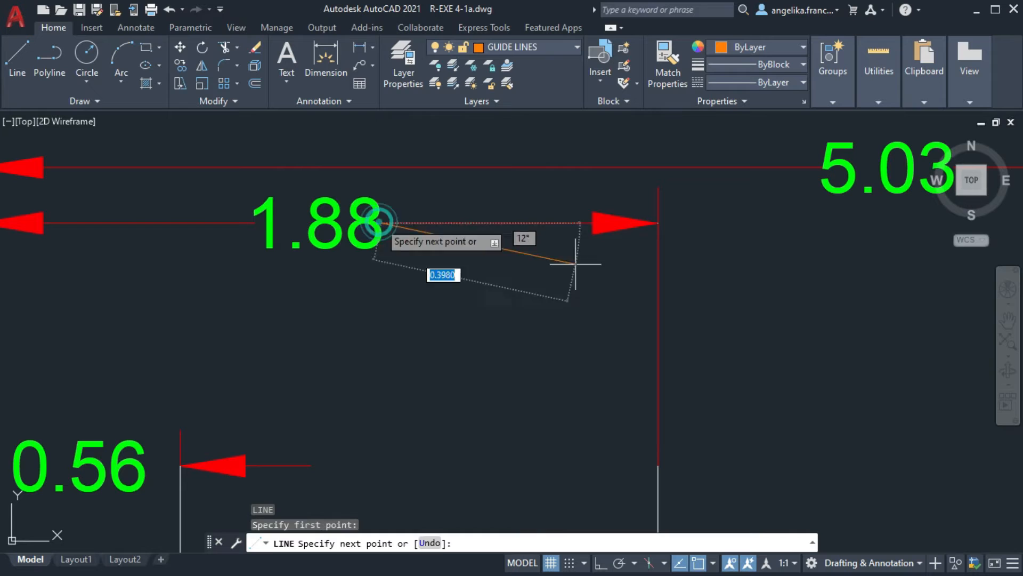
{"action": "left_click", "coordinate": [658, 222]}
{"action": "key", "text": "Return"}
Try to add a dimension on the EXT LINES layer from the short guide line's midpoint, with 0.62 to the right
{"action": "left_click", "coordinate": [327, 58]}
{"action": "left_click", "coordinate": [534, 47]}
{"action": "left_click", "coordinate": [547, 157]}
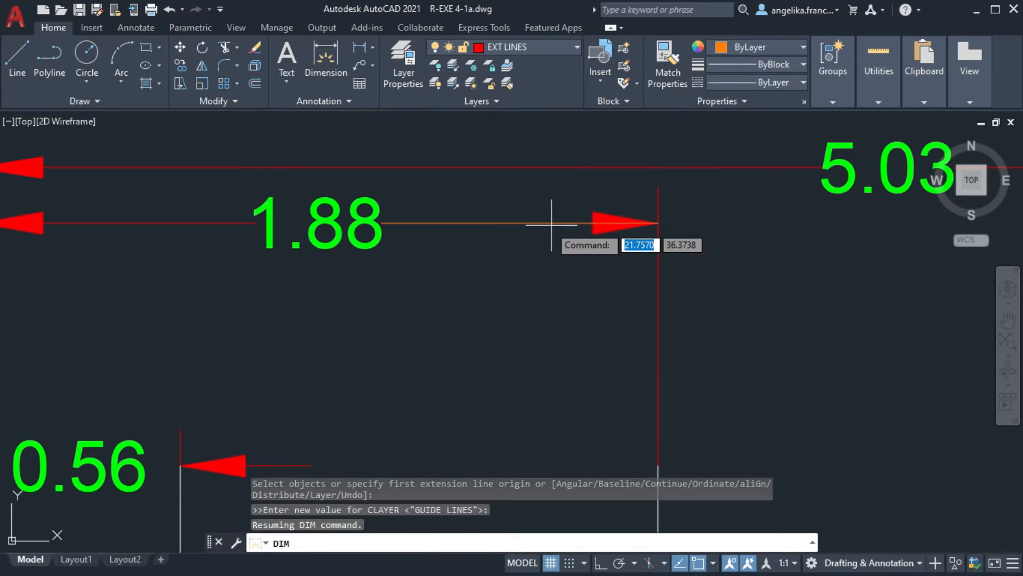
{"action": "left_click", "coordinate": [520, 223]}
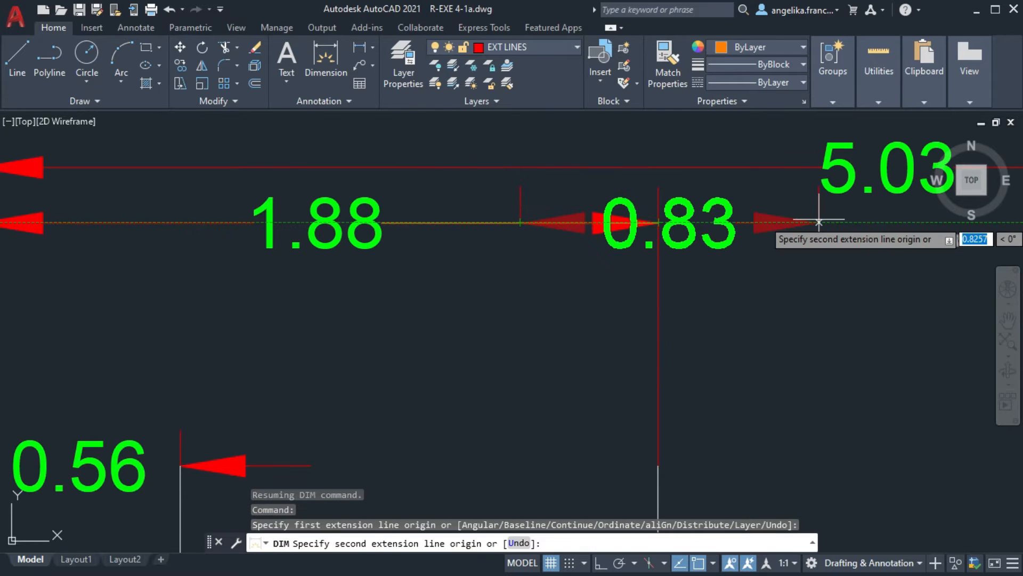
{"action": "key", "text": "Return"}
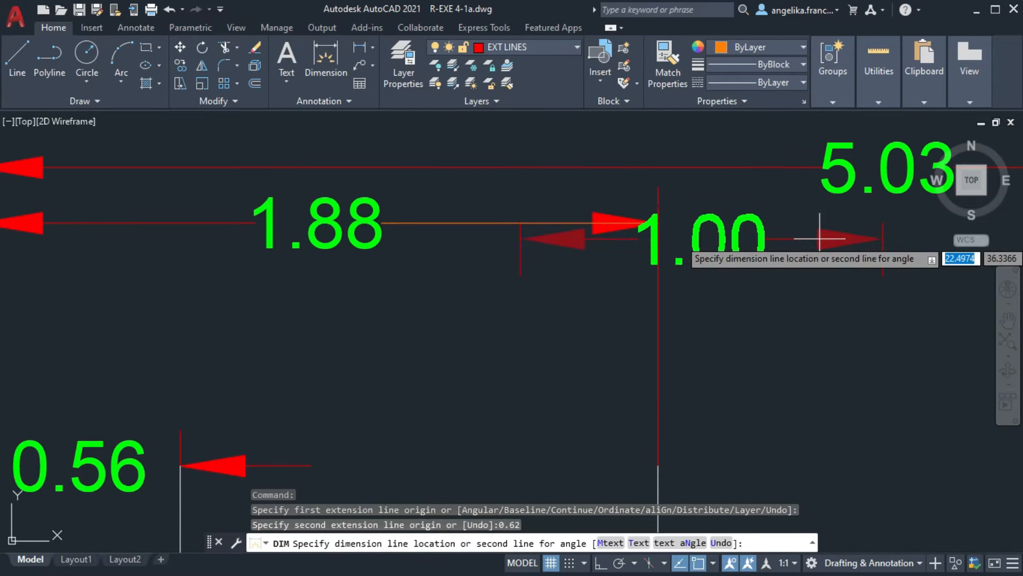
{"action": "key", "text": "Escape"}
Assign the short line over the 1.88 dimension to the EXT LINES layer
{"action": "left_click", "coordinate": [520, 223]}
{"action": "left_click", "coordinate": [533, 47]}
{"action": "left_click", "coordinate": [469, 155]}
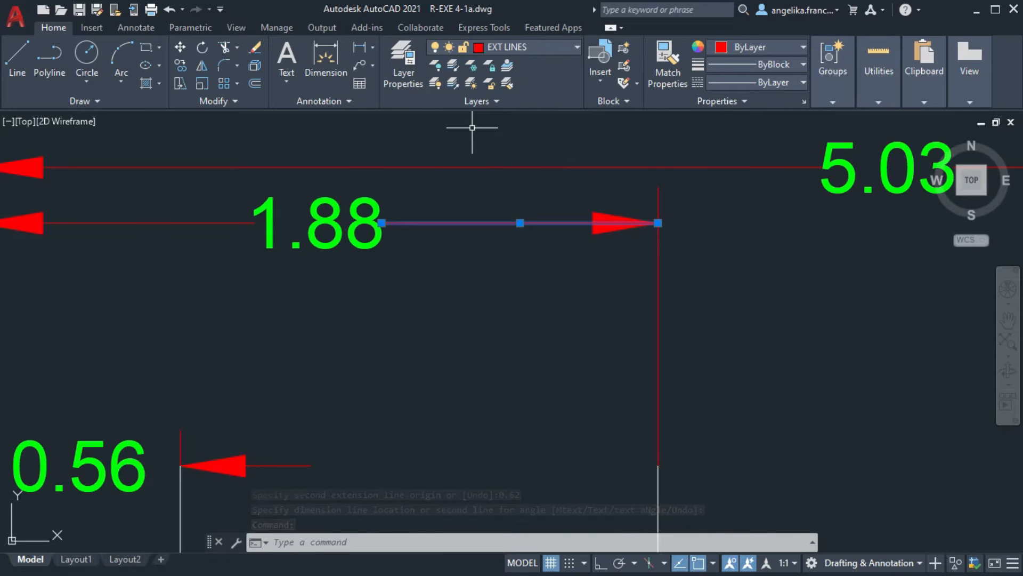
{"action": "key", "text": "Escape"}
{"action": "key", "text": "Escape"}
Try again to dimension 0.62 to the right from the short line's midpoint
{"action": "left_click", "coordinate": [325, 58]}
{"action": "left_click", "coordinate": [520, 223]}
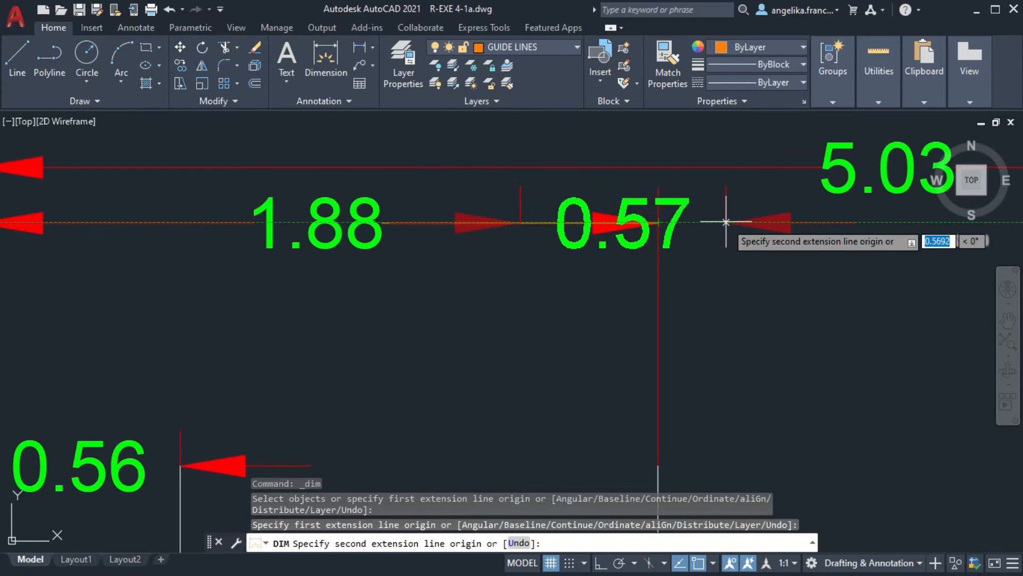
{"action": "type", "text": "0.62"}
{"action": "key", "text": "Return"}
{"action": "scroll", "coordinate": [419, 261], "scroll_direction": "down", "scroll_amount": 2}
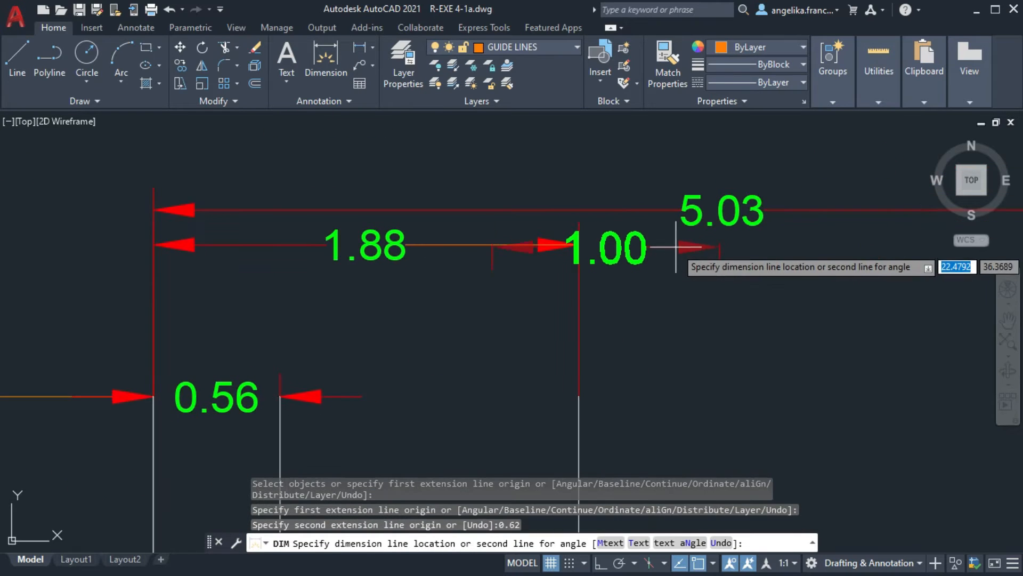
{"action": "key", "text": "Escape"}
On the EXT LINES layer, dimension 0.62 to the right from the short guide line's midpoint, handling the overlapping dimension with None
{"action": "left_click", "coordinate": [533, 47]}
{"action": "left_click", "coordinate": [496, 151]}
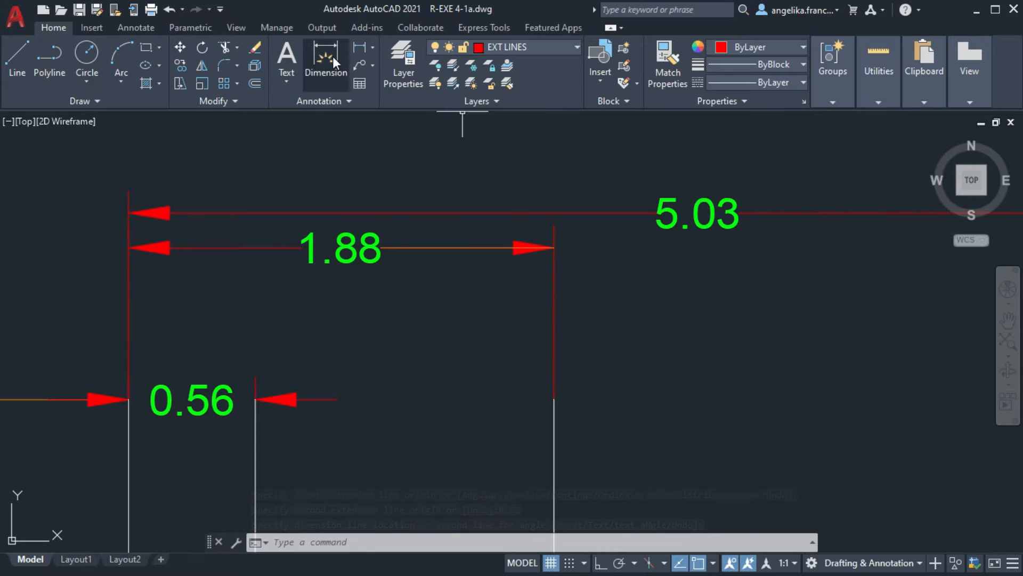
{"action": "left_click", "coordinate": [326, 59]}
{"action": "left_click", "coordinate": [468, 230]}
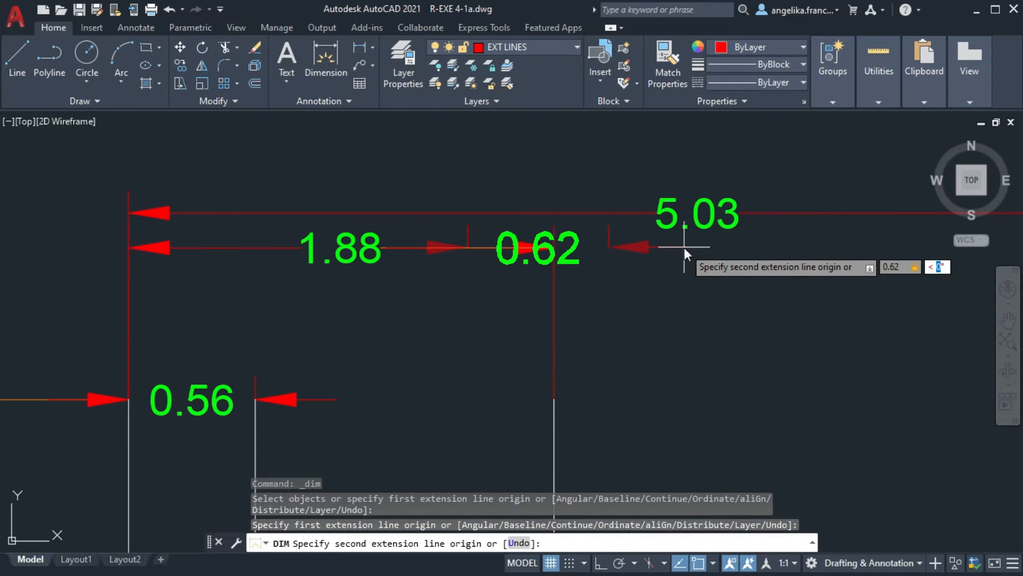
{"action": "type", "text": "0"}
{"action": "key", "text": "Return"}
{"action": "left_click", "coordinate": [468, 247]}
{"action": "left_click", "coordinate": [536, 324]}
{"action": "key", "text": "Escape"}
Delete the short guide line that runs between the 1.88 text and that dimension's right end
{"action": "scroll", "coordinate": [483, 245], "scroll_direction": "up", "scroll_amount": 2}
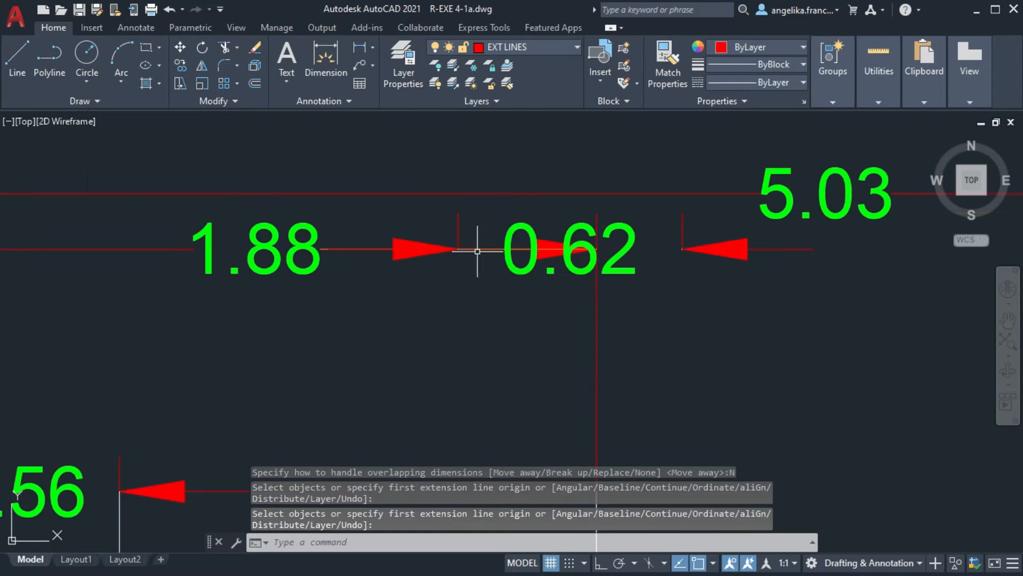
{"action": "scroll", "coordinate": [297, 258], "scroll_direction": "up", "scroll_amount": 4}
{"action": "key", "text": "Escape"}
{"action": "left_click", "coordinate": [230, 243]}
{"action": "scroll", "coordinate": [290, 246], "scroll_direction": "down", "scroll_amount": 3}
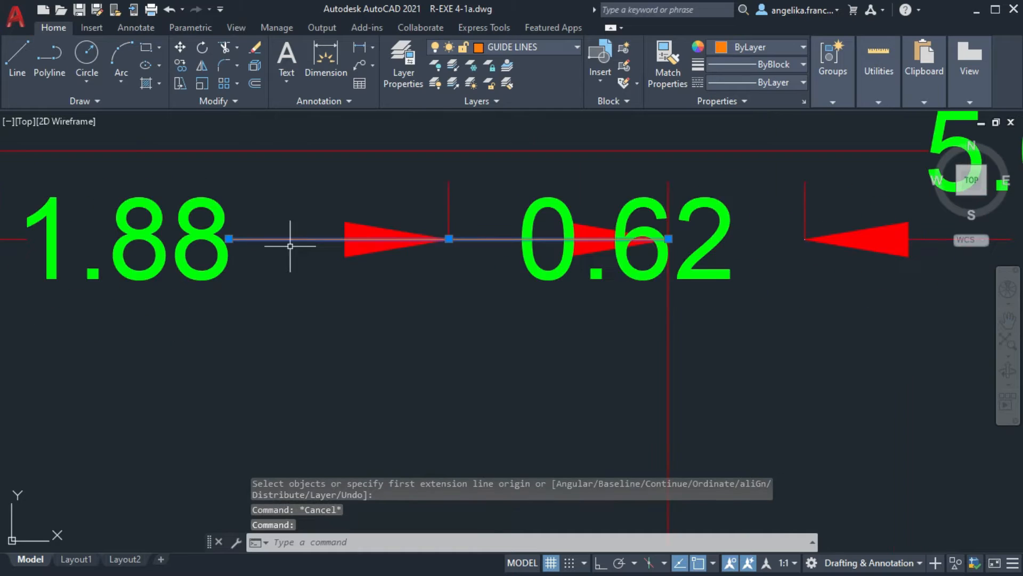
{"action": "scroll", "coordinate": [290, 246], "scroll_direction": "up", "scroll_amount": 4}
{"action": "scroll", "coordinate": [706, 221], "scroll_direction": "down", "scroll_amount": 2}
{"action": "scroll", "coordinate": [651, 267], "scroll_direction": "down", "scroll_amount": 4}
{"action": "key", "text": "Delete"}
Move the long vertical line from the 1.88 dimension's right extension line to the 0.62 dimension's left end
{"action": "middle_click_drag", "start_coordinate": [651, 267], "coordinate": [590, 289]}
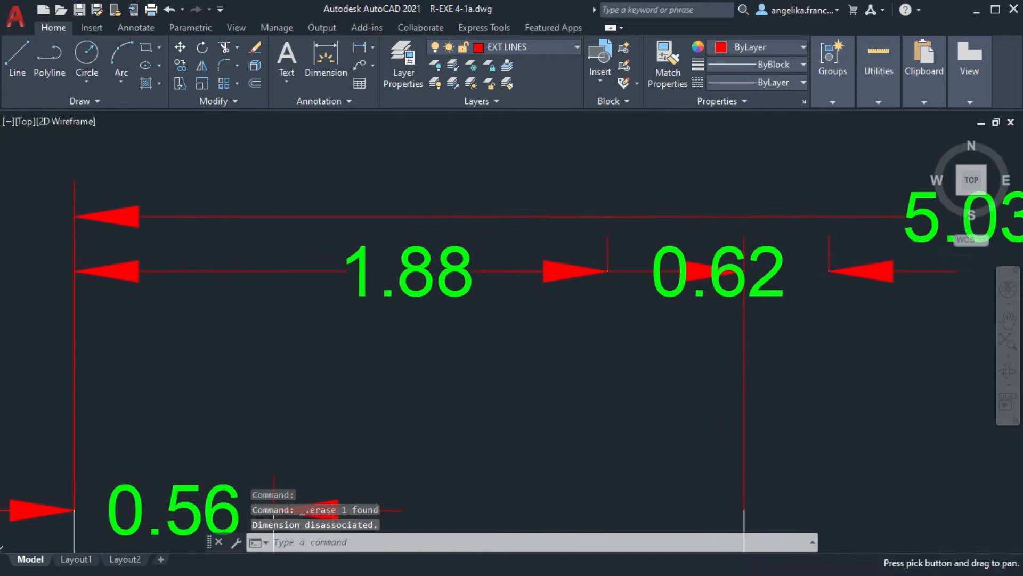
{"action": "scroll", "coordinate": [705, 266], "scroll_direction": "down", "scroll_amount": 2}
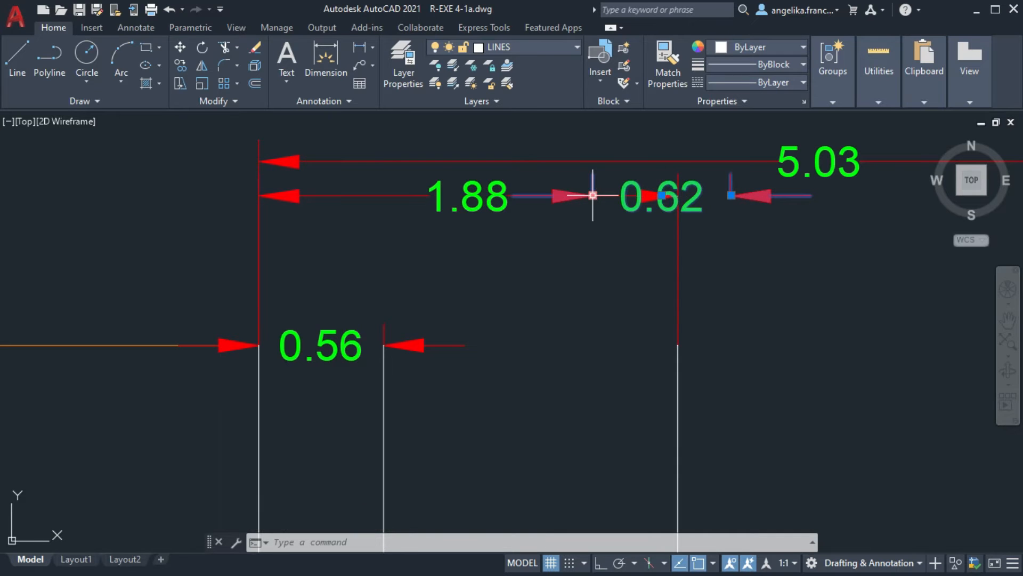
{"action": "middle_click_drag", "start_coordinate": [726, 354], "coordinate": [701, 357]}
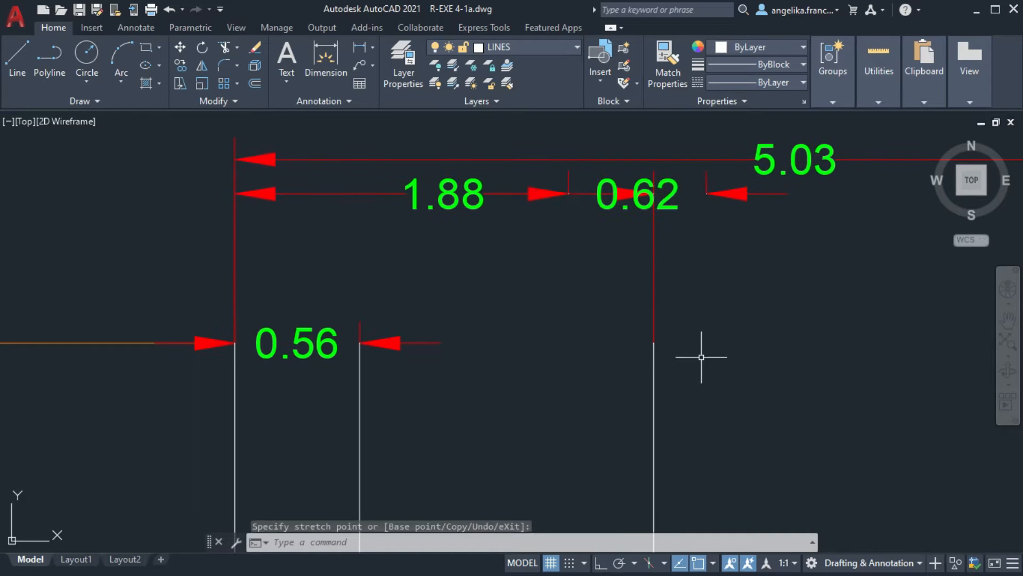
{"action": "scroll", "coordinate": [691, 311], "scroll_direction": "down", "scroll_amount": 2}
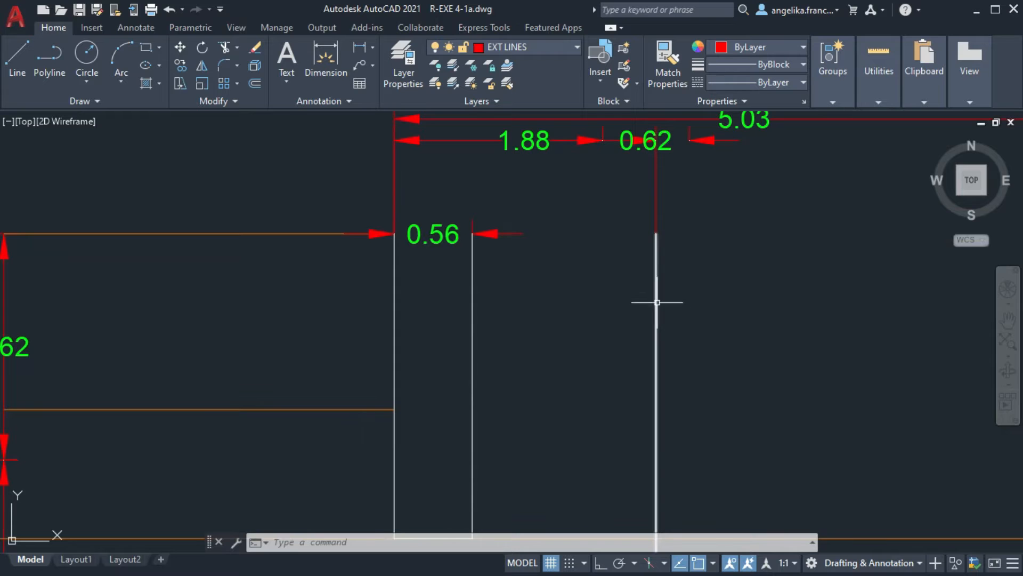
{"action": "key", "text": "Return"}
{"action": "left_click", "coordinate": [657, 233]}
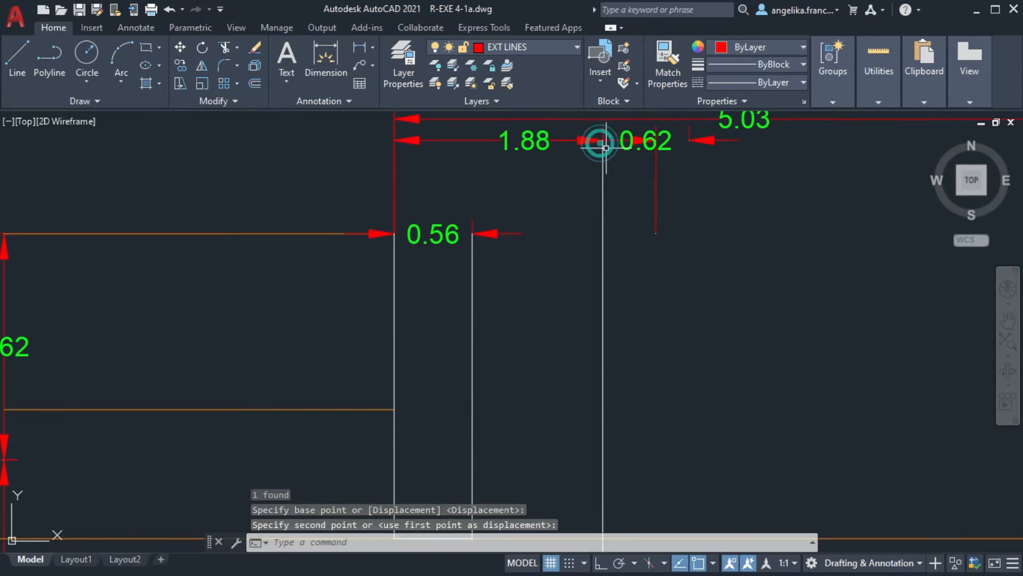
{"action": "scroll", "coordinate": [599, 142], "scroll_direction": "up", "scroll_amount": 3}
{"action": "middle_click_drag", "start_coordinate": [688, 160], "coordinate": [655, 273]}
{"action": "scroll", "coordinate": [672, 160], "scroll_direction": "down", "scroll_amount": 6}
{"action": "middle_click_drag", "start_coordinate": [638, 461], "coordinate": [633, 318]}
{"action": "left_click", "coordinate": [686, 404]}
{"action": "left_click", "coordinate": [631, 420]}
{"action": "type", "text": "m"}
{"action": "key", "text": "Return"}
{"action": "scroll", "coordinate": [668, 420], "scroll_direction": "up", "scroll_amount": 2}
{"action": "scroll", "coordinate": [661, 399], "scroll_direction": "down", "scroll_amount": 2}
{"action": "middle_click_drag", "start_coordinate": [675, 368], "coordinate": [630, 475]}
{"action": "middle_click_drag", "start_coordinate": [688, 212], "coordinate": [684, 391]}
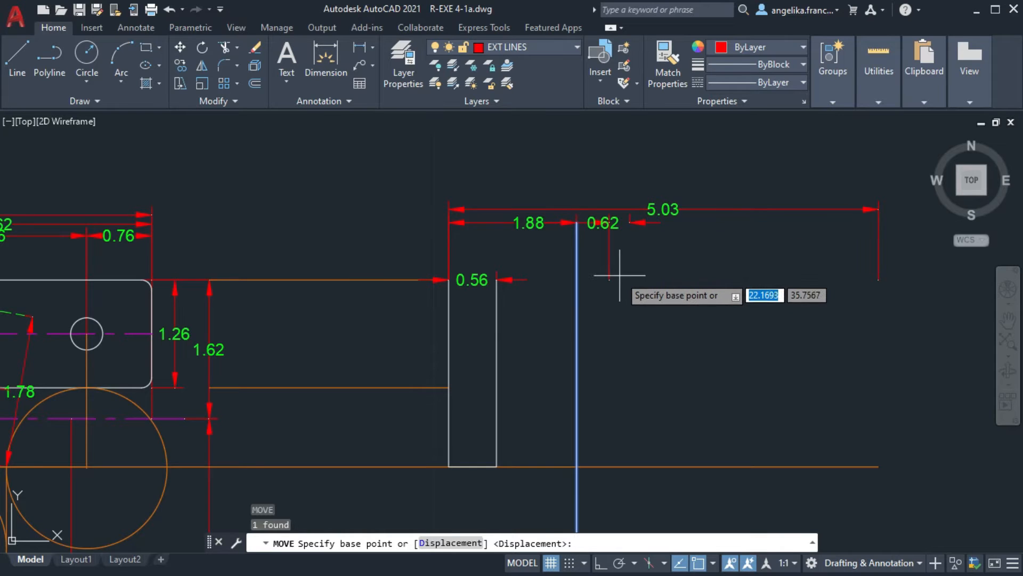
{"action": "scroll", "coordinate": [619, 286], "scroll_direction": "up", "scroll_amount": 2}
{"action": "key", "text": "Escape"}
On layer 0, draw a vertical line from the foot of the 1.88 dimension's right extension line down to the lower horizontal guide line
{"action": "type", "text": "l"}
{"action": "key", "text": "Return"}
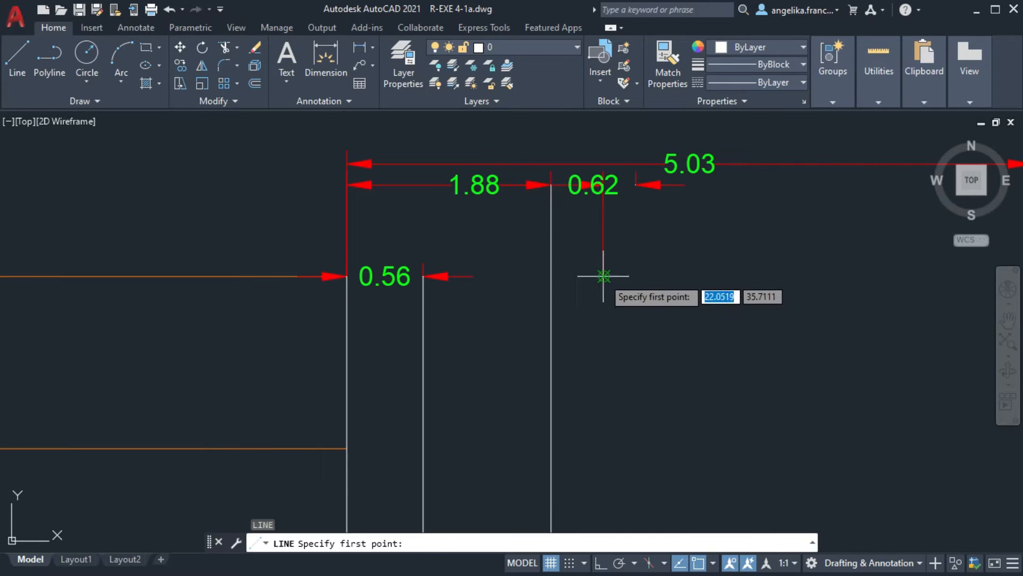
{"action": "scroll", "coordinate": [613, 240], "scroll_direction": "down", "scroll_amount": 4}
{"action": "left_click", "coordinate": [612, 356]}
{"action": "key", "text": "Return"}
On the EXT LINES layer, add a 0.70 dimension to the right from the 0.62 dimension's right end
{"action": "scroll", "coordinate": [659, 270], "scroll_direction": "up", "scroll_amount": 2}
{"action": "mouse_move", "coordinate": [658, 270]}
{"action": "middle_mouse_down"}
{"action": "mouse_move", "coordinate": [687, 296]}
{"action": "mouse_move", "coordinate": [722, 291]}
{"action": "middle_mouse_up"}
{"action": "left_click", "coordinate": [501, 47]}
{"action": "left_click", "coordinate": [526, 156]}
{"action": "left_click", "coordinate": [325, 58]}
{"action": "scroll", "coordinate": [666, 176], "scroll_direction": "up", "scroll_amount": 2}
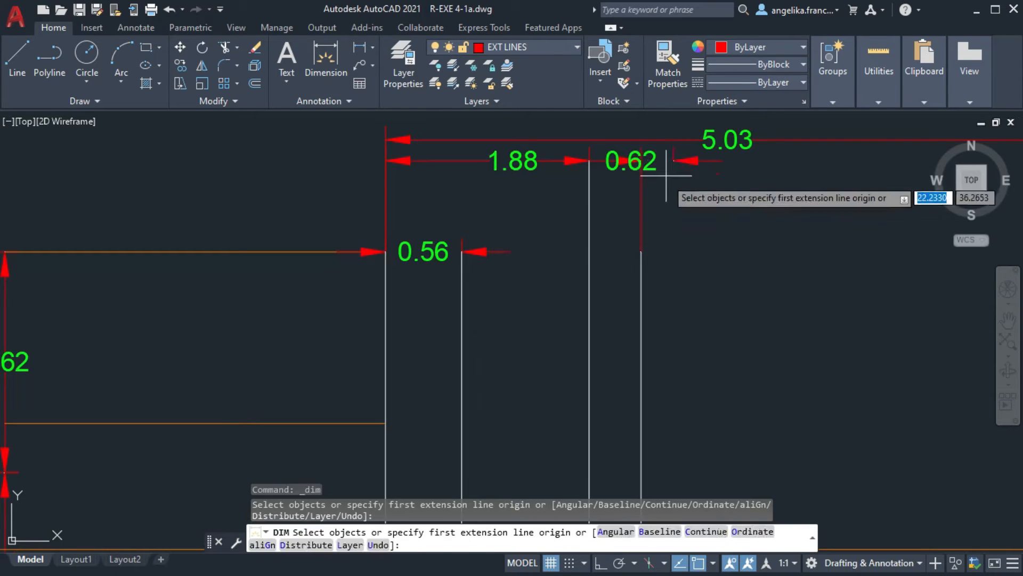
{"action": "left_click", "coordinate": [673, 160]}
{"action": "type", "text": "0.70"}
{"action": "key", "text": "Return"}
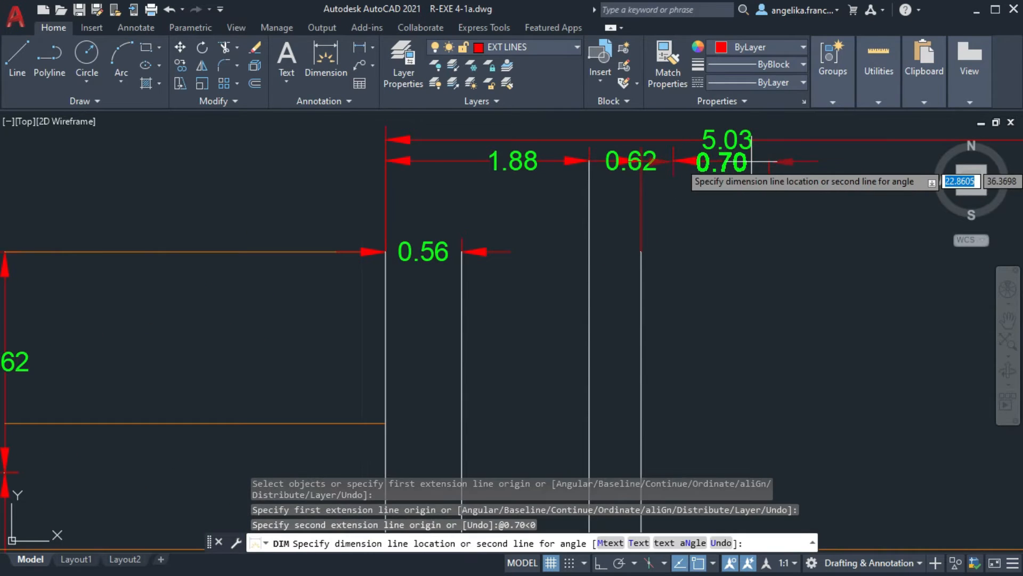
{"action": "left_click", "coordinate": [673, 160]}
Continue the dimension row with a 1.30 dimension to the right from the 0.70 dimension's right end
{"action": "middle_click_drag", "start_coordinate": [808, 166], "coordinate": [651, 195]}
{"action": "left_click", "coordinate": [613, 190]}
{"action": "type", "text": "1.30"}
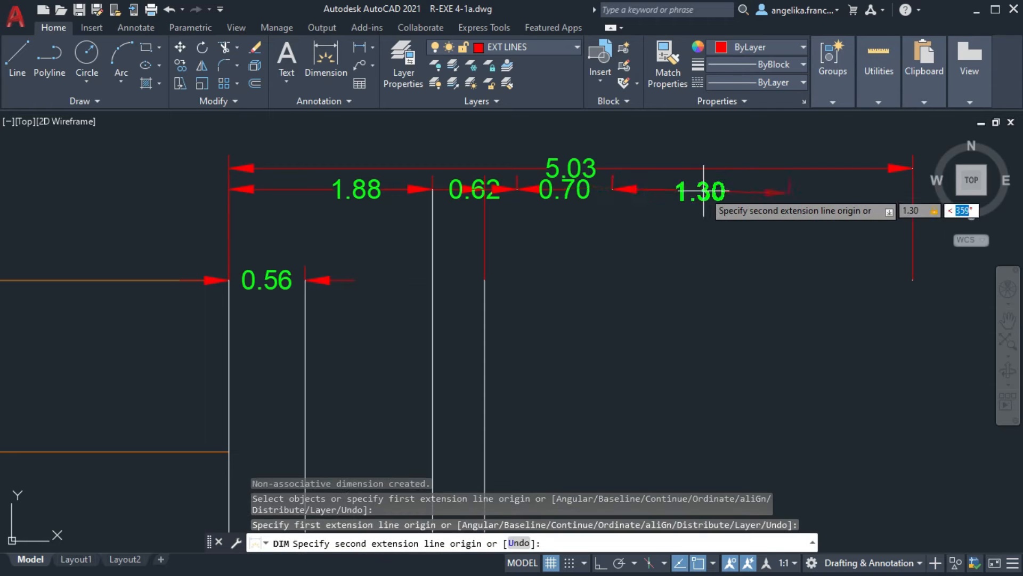
{"action": "key", "text": "Return"}
{"action": "left_click", "coordinate": [613, 186]}
{"action": "scroll", "coordinate": [646, 245], "scroll_direction": "down", "scroll_amount": 2}
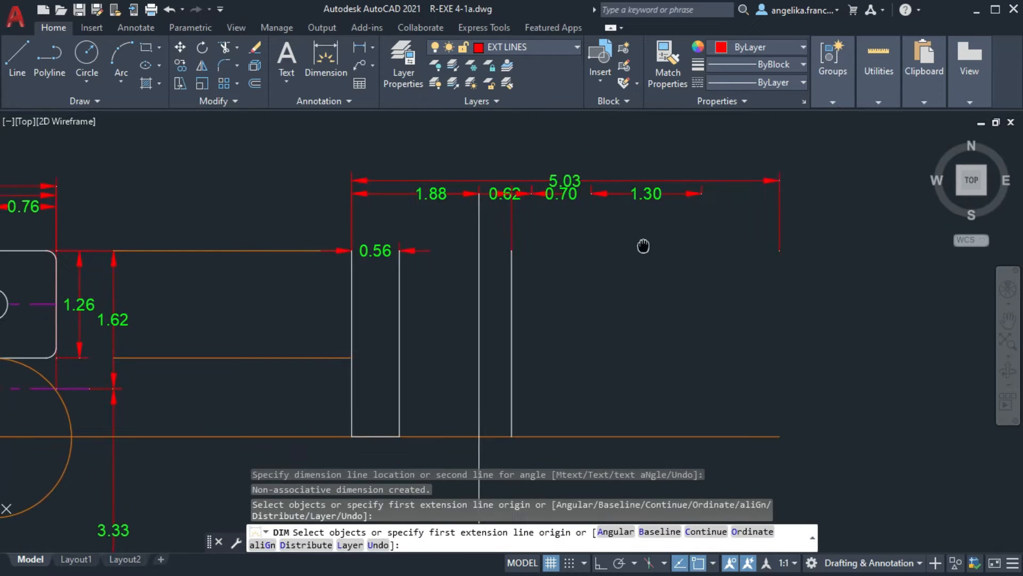
{"action": "key", "text": "Return"}
Stretch the 5.03 dimension's right extension origin down to the end of the lower horizontal guide line
{"action": "left_click", "coordinate": [762, 235]}
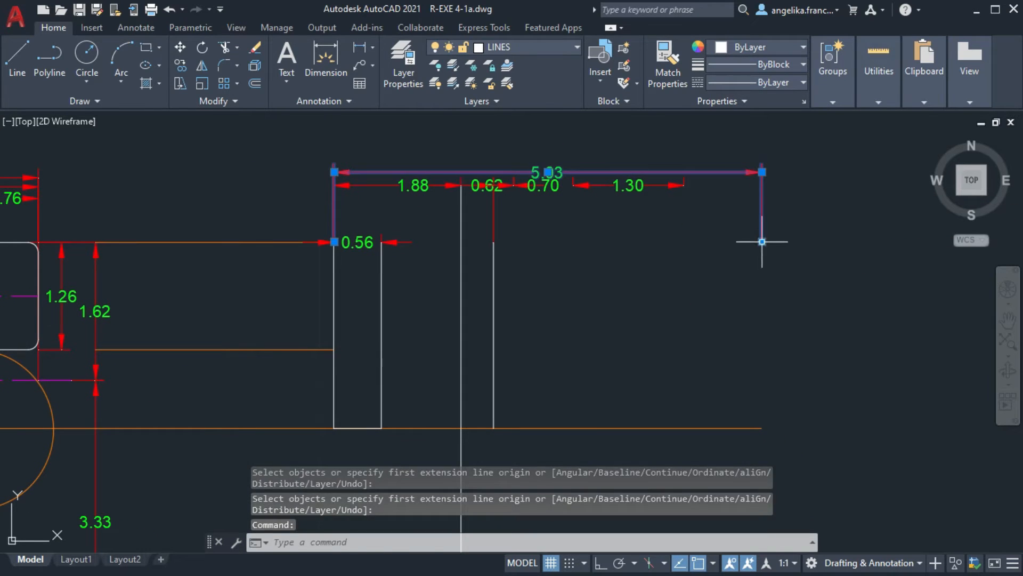
{"action": "left_click", "coordinate": [762, 242]}
{"action": "left_click", "coordinate": [761, 425]}
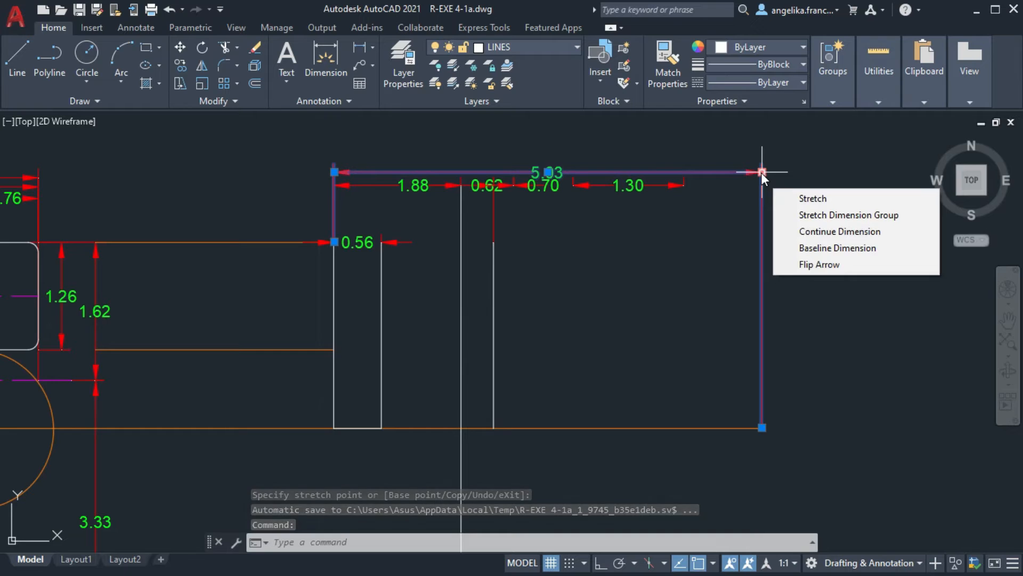
{"action": "middle_click_drag", "start_coordinate": [705, 222], "coordinate": [705, 268]}
{"action": "middle_click_drag", "start_coordinate": [686, 404], "coordinate": [744, 343]}
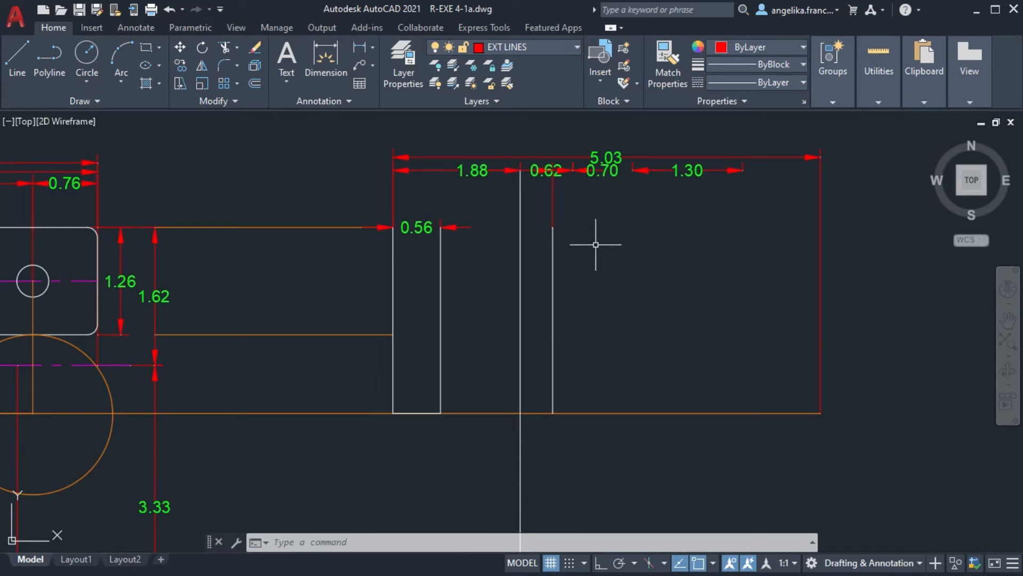
On the GUIDE LINES layer, draw a vertical line from the 1.30 dimension's right end down to the lower horizontal guide line
{"action": "middle_click_drag", "start_coordinate": [402, 287], "coordinate": [669, 252]}
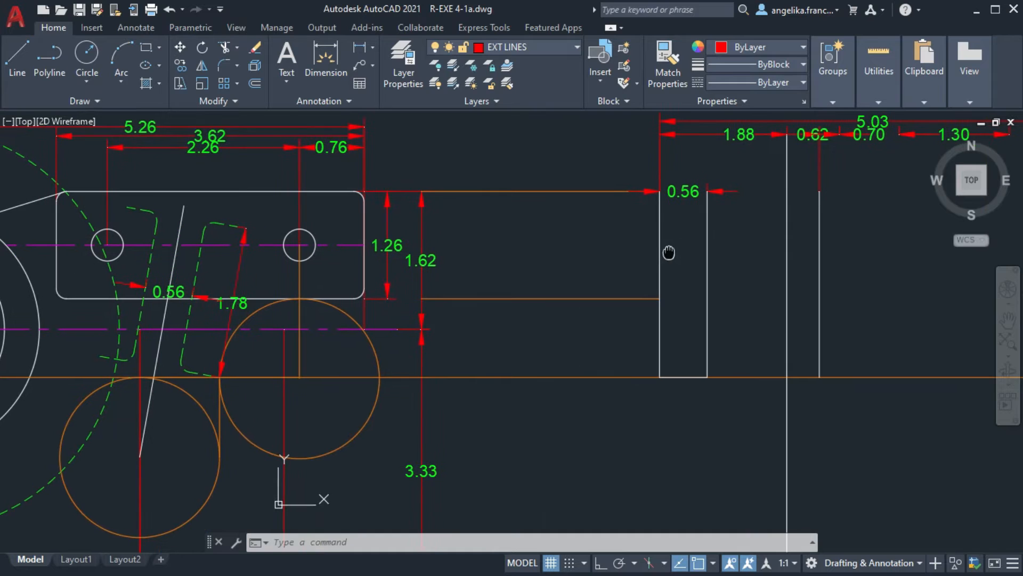
{"action": "left_click", "coordinate": [542, 52]}
{"action": "left_click", "coordinate": [533, 137]}
{"action": "middle_click_drag", "start_coordinate": [792, 252], "coordinate": [591, 239]}
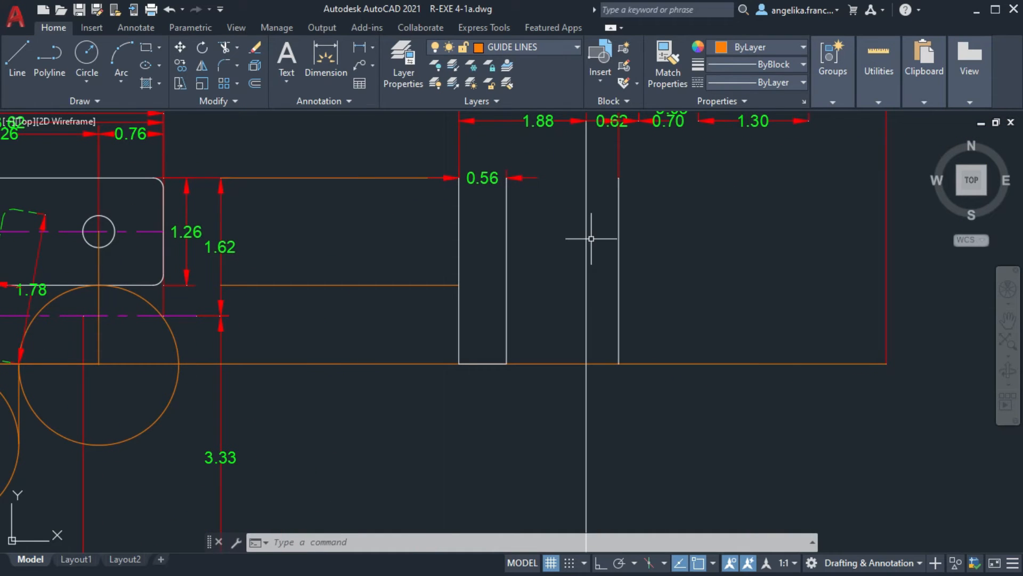
{"action": "type", "text": "l"}
{"action": "key", "text": "Return"}
{"action": "left_click", "coordinate": [809, 126]}
{"action": "left_click", "coordinate": [809, 364]}
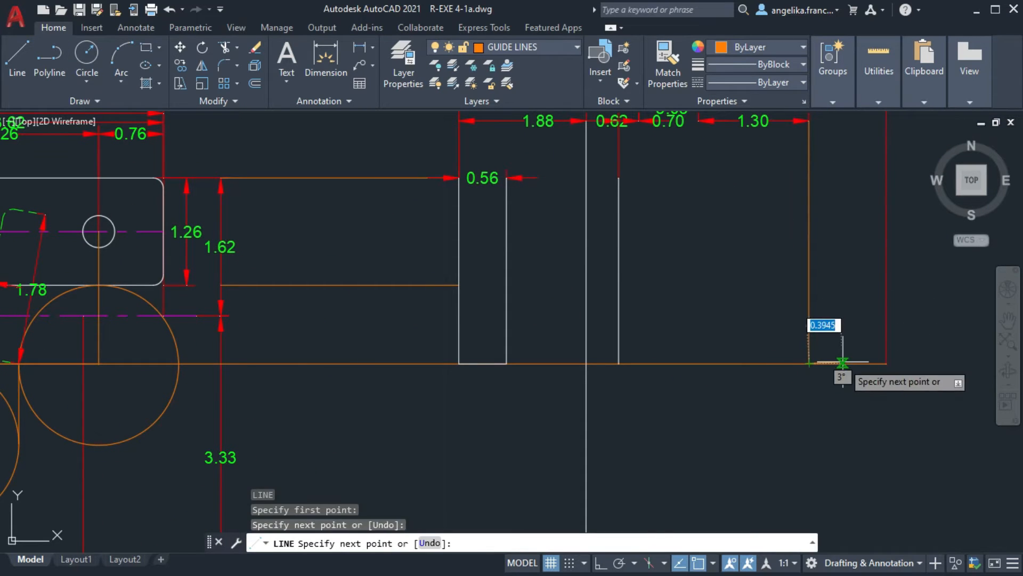
{"action": "key", "text": "Return"}
Draw a horizontal guide line from the midpoint of the rounded plate's right edge to the side view's left edge
{"action": "middle_click_drag", "start_coordinate": [221, 226], "coordinate": [378, 239]}
{"action": "key", "text": "Return"}
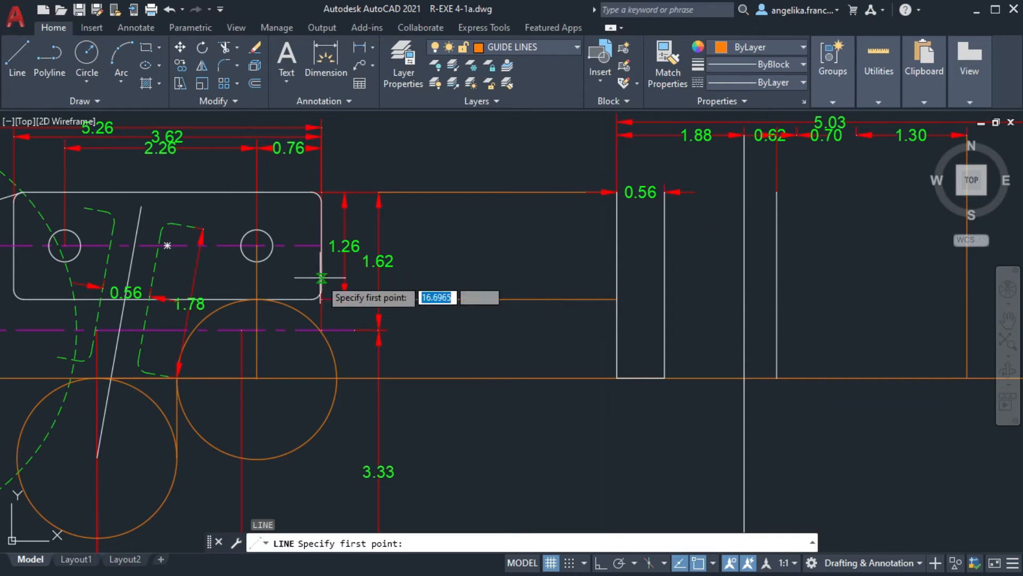
{"action": "left_click", "coordinate": [616, 246]}
{"action": "key", "text": "Escape"}
{"action": "middle_click_drag", "start_coordinate": [678, 251], "coordinate": [655, 251]}
{"action": "left_click", "coordinate": [494, 247]}
{"action": "key", "text": "Escape"}
{"action": "type", "text": "l"}
{"action": "key", "text": "Return"}
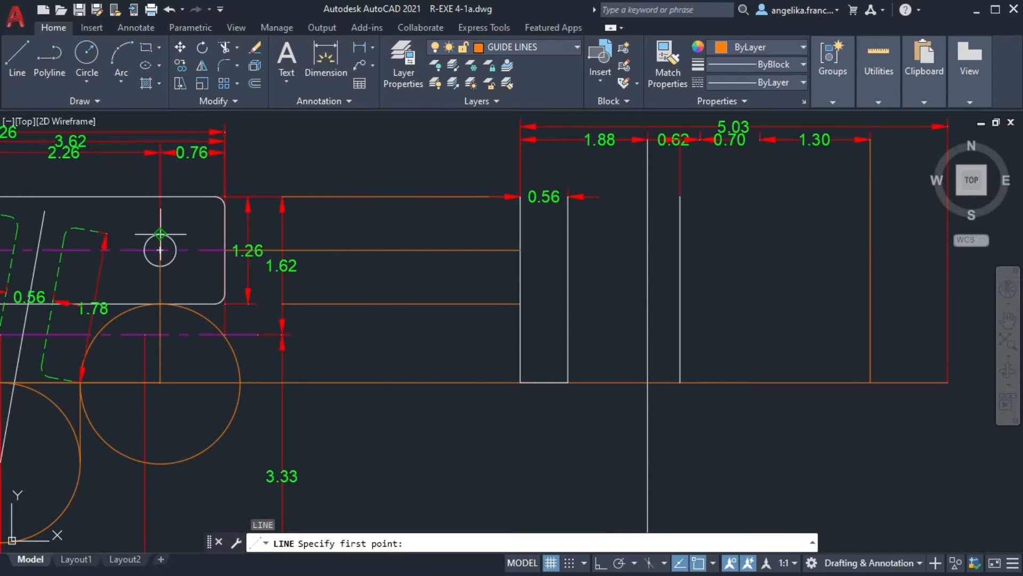
On layer 0, draw a vertical line from the 0.62 dimension's right end down to the lower horizontal guide line
{"action": "left_click", "coordinate": [528, 47]}
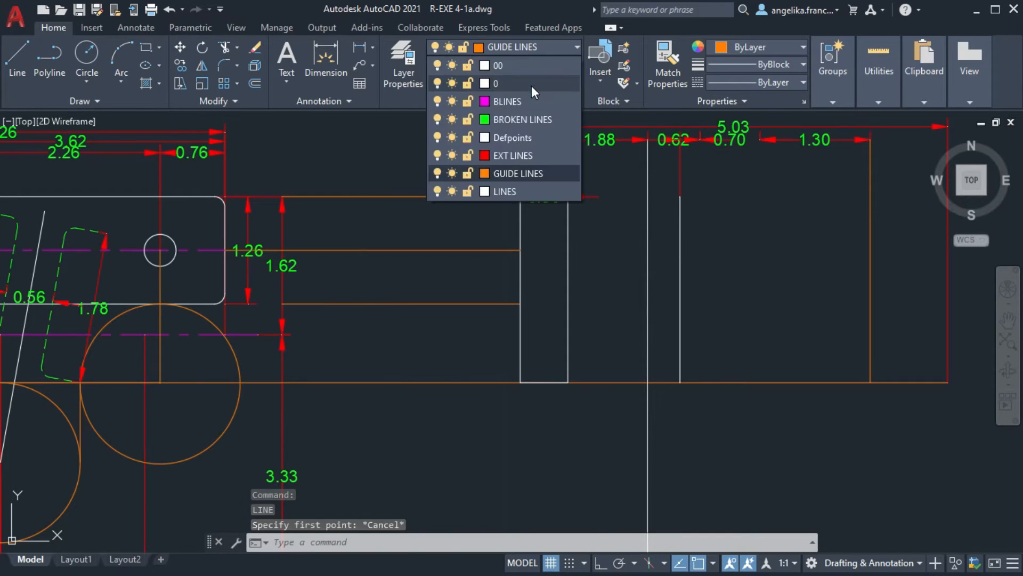
{"action": "left_click", "coordinate": [511, 67]}
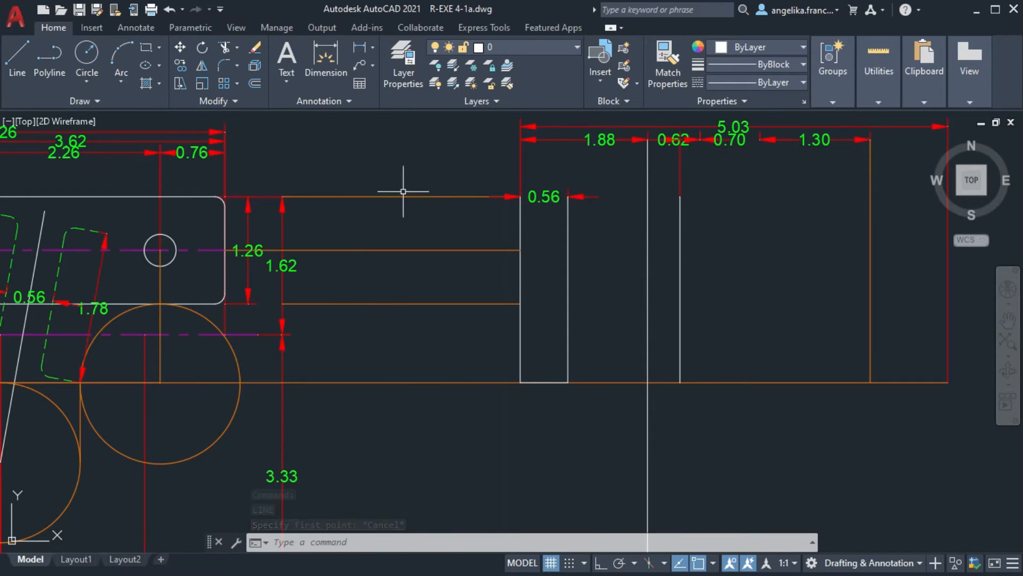
{"action": "left_click", "coordinate": [700, 140]}
{"action": "left_click", "coordinate": [700, 382]}
{"action": "key", "text": "Return"}
Draw another vertical line from the 0.70 dimension's right end down to the lower horizontal guide line
{"action": "key", "text": "Return"}
{"action": "scroll", "coordinate": [738, 157], "scroll_direction": "up", "scroll_amount": 4}
{"action": "middle_click_drag", "start_coordinate": [738, 158], "coordinate": [725, 205]}
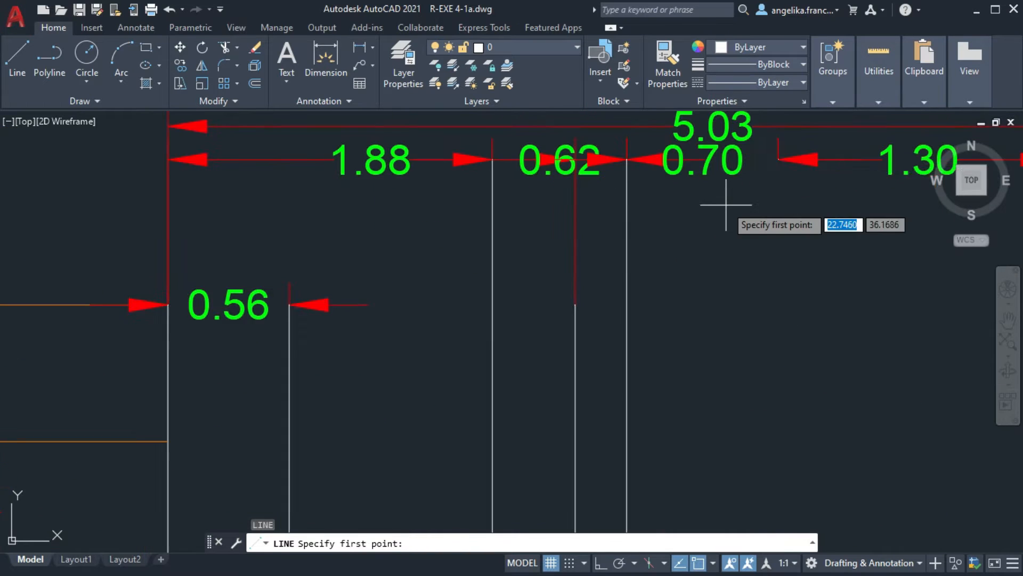
{"action": "left_click", "coordinate": [778, 159]}
{"action": "scroll", "coordinate": [786, 344], "scroll_direction": "down", "scroll_amount": 2}
{"action": "middle_click_drag", "start_coordinate": [781, 372], "coordinate": [770, 179]}
{"action": "left_click", "coordinate": [769, 421]}
{"action": "key", "text": "Return"}
Draw a horizontal line from the side view's upper left corner to the vertical line under the 0.70 dimension's right end
{"action": "scroll", "coordinate": [824, 345], "scroll_direction": "down", "scroll_amount": 2}
{"action": "middle_click_drag", "start_coordinate": [707, 198], "coordinate": [696, 232]}
{"action": "scroll", "coordinate": [696, 231], "scroll_direction": "up", "scroll_amount": 2}
{"action": "middle_click_drag", "start_coordinate": [706, 284], "coordinate": [619, 337]}
{"action": "middle_click_drag", "start_coordinate": [629, 300], "coordinate": [640, 286]}
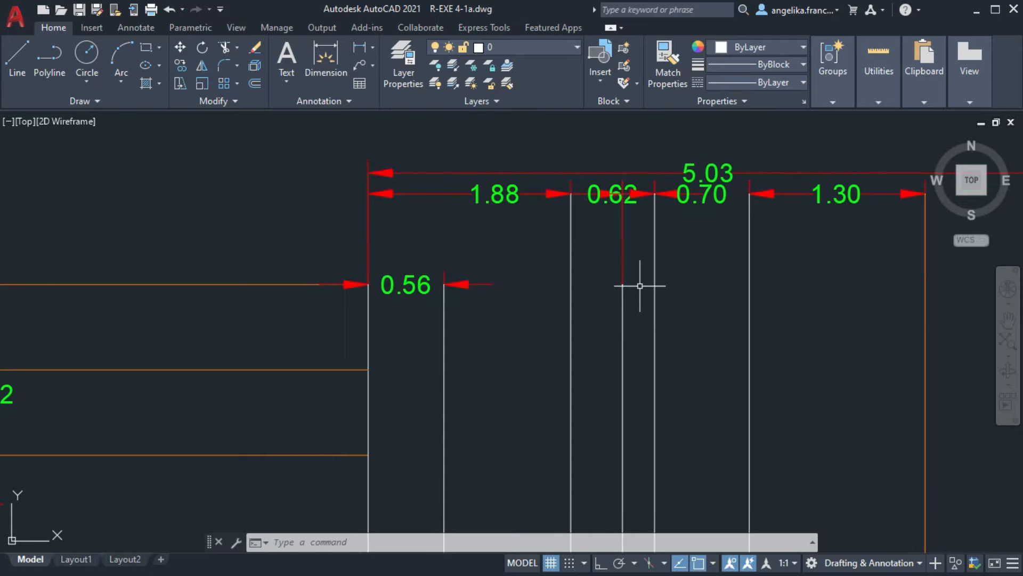
{"action": "scroll", "coordinate": [649, 274], "scroll_direction": "down", "scroll_amount": 3}
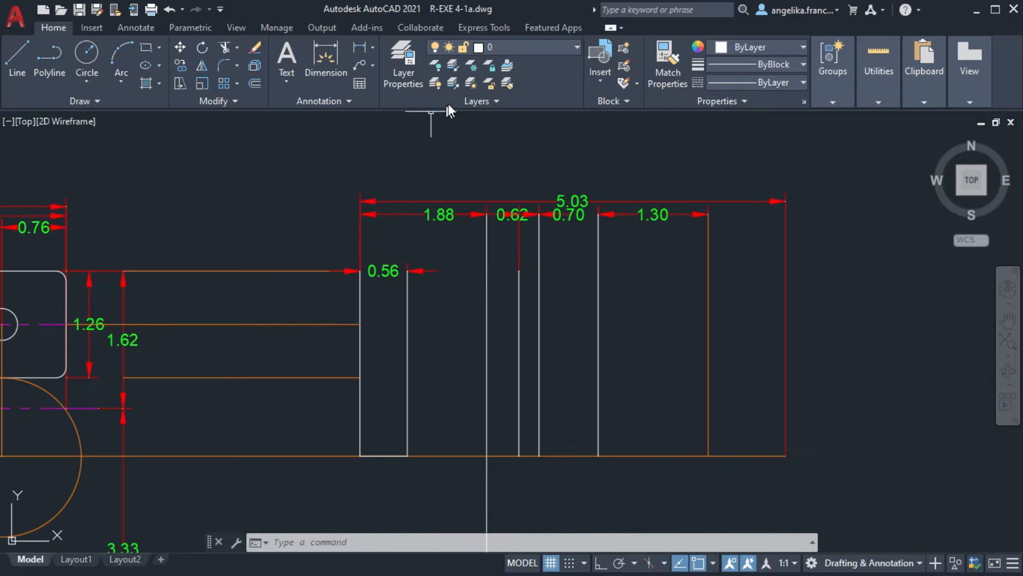
{"action": "key", "text": "Return"}
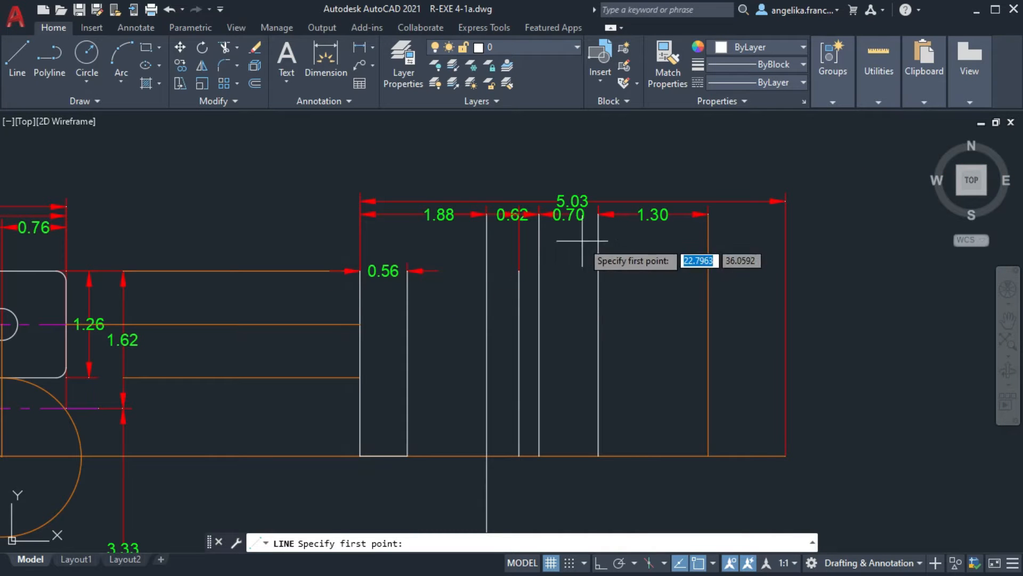
{"action": "left_click", "coordinate": [596, 273]}
{"action": "key", "text": "Return"}
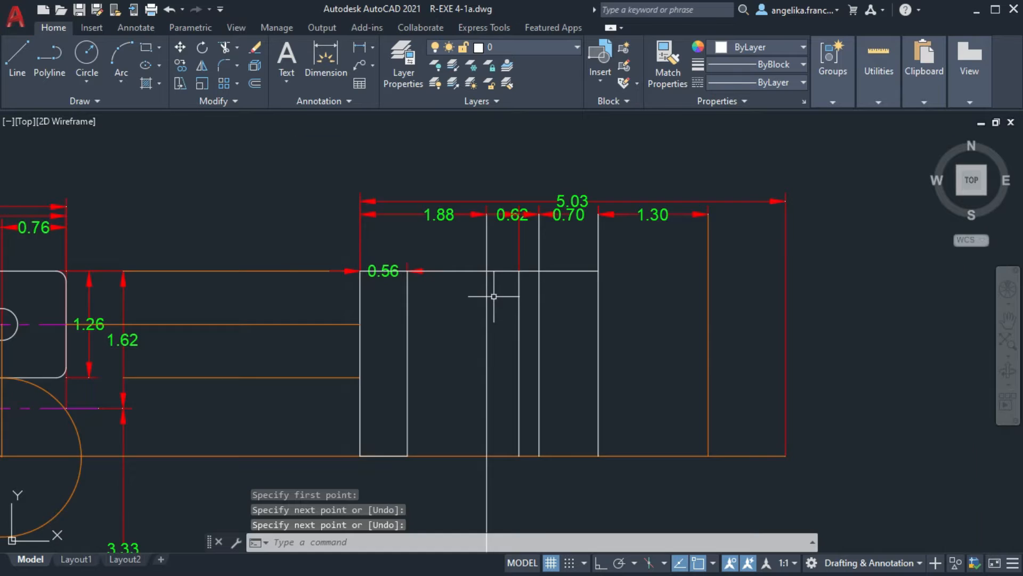
Shorten the new horizontal line from its left end to the vertical line under the 1.88 dimension's right extension line
{"action": "scroll", "coordinate": [438, 299], "scroll_direction": "up", "scroll_amount": 2}
{"action": "left_click", "coordinate": [333, 254]}
{"action": "mouse_move", "coordinate": [315, 254]}
{"action": "left_click", "coordinate": [365, 292]}
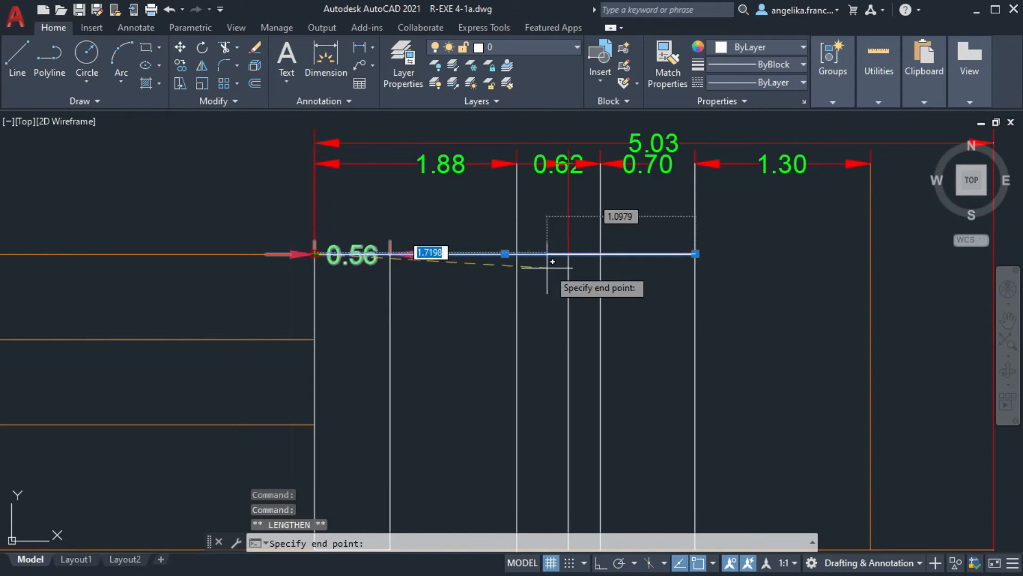
{"action": "left_click", "coordinate": [568, 253]}
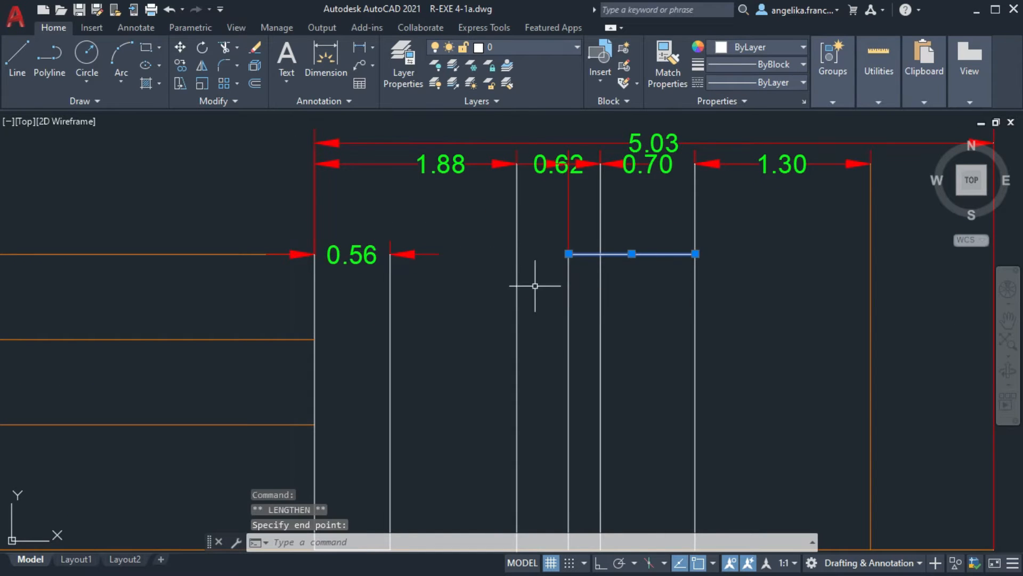
{"action": "scroll", "coordinate": [575, 286], "scroll_direction": "down", "scroll_amount": 2}
{"action": "key", "text": "Escape"}
On the GUIDE LINES layer, draw a horizontal line from the middle concentric circle's top to the vertical line at the 0.62 dimension's right end
{"action": "mouse_move", "coordinate": [630, 269]}
{"action": "middle_mouse_down"}
{"action": "mouse_move", "coordinate": [777, 256]}
{"action": "mouse_move", "coordinate": [718, 263]}
{"action": "mouse_move", "coordinate": [891, 225]}
{"action": "middle_mouse_up"}
{"action": "left_click", "coordinate": [559, 48]}
{"action": "left_click", "coordinate": [522, 142]}
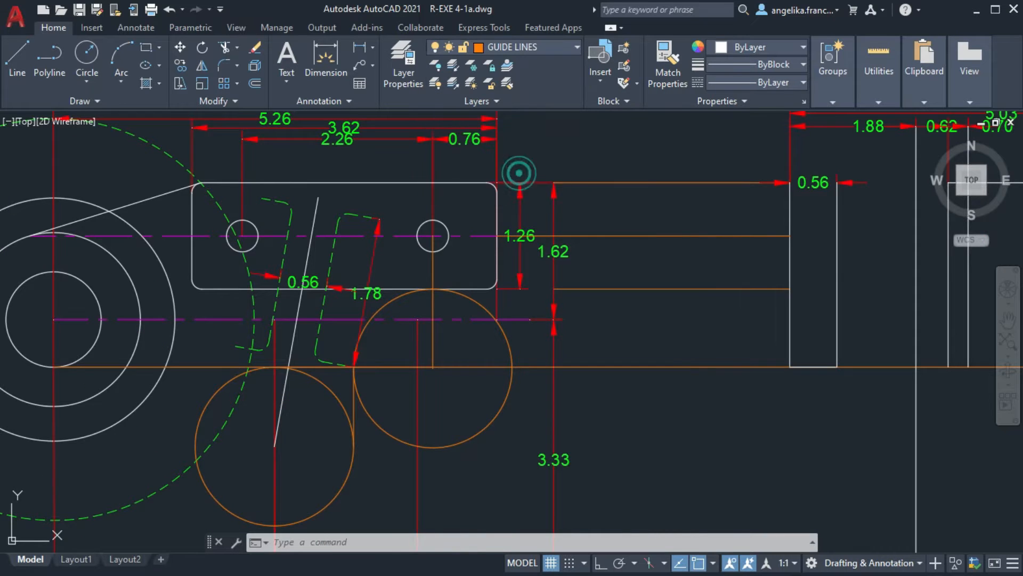
{"action": "middle_click_drag", "start_coordinate": [298, 232], "coordinate": [478, 218]}
{"action": "scroll", "coordinate": [230, 219], "scroll_direction": "up", "scroll_amount": 2}
{"action": "type", "text": "l"}
{"action": "key", "text": "Return"}
{"action": "left_click", "coordinate": [229, 220]}
{"action": "middle_click_drag", "start_coordinate": [893, 256], "coordinate": [224, 280]}
{"action": "middle_click_drag", "start_coordinate": [799, 251], "coordinate": [339, 283]}
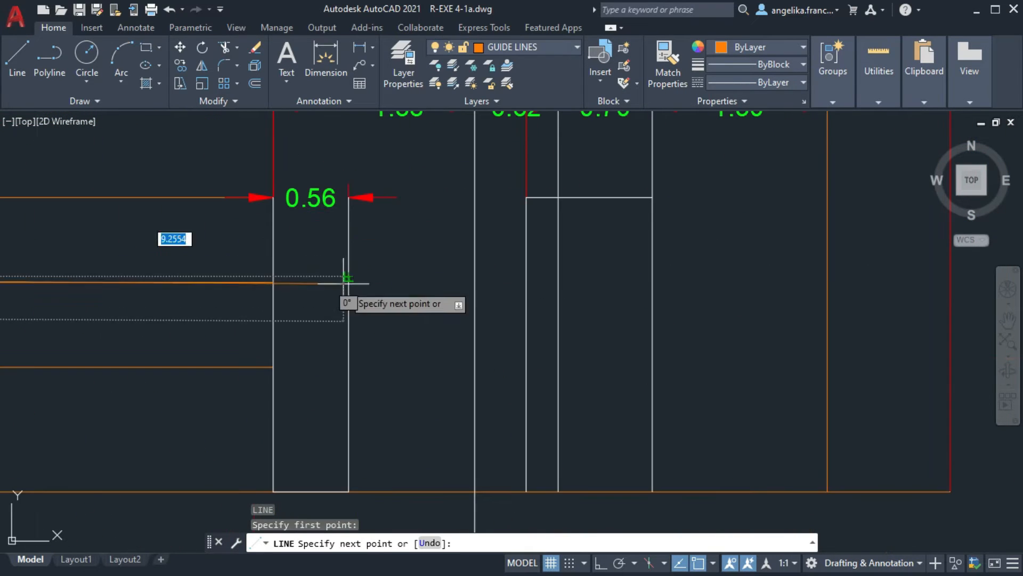
{"action": "left_click", "coordinate": [557, 276]}
{"action": "key", "text": "Return"}
Lengthen the horizontal guide line just below the newest one to the vertical line at the 0.62 dimension's right end
{"action": "left_click", "coordinate": [274, 282]}
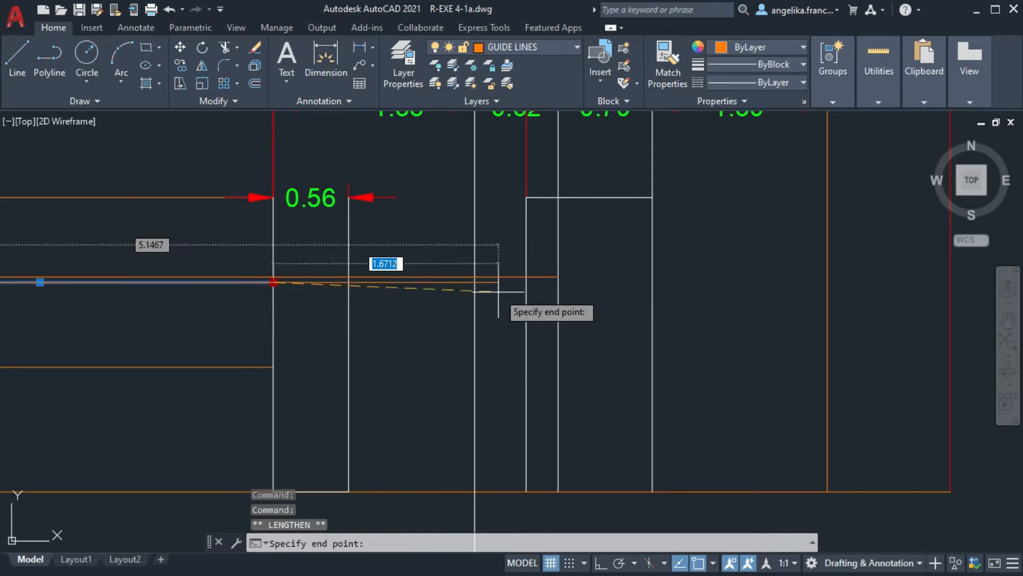
{"action": "key", "text": "ctrl"}
{"action": "left_click", "coordinate": [558, 281]}
{"action": "key", "text": "Escape"}
{"action": "mouse_move", "coordinate": [547, 295]}
{"action": "middle_mouse_down"}
{"action": "mouse_move", "coordinate": [556, 273]}
{"action": "mouse_move", "coordinate": [583, 270]}
{"action": "mouse_move", "coordinate": [562, 294]}
{"action": "middle_mouse_up"}
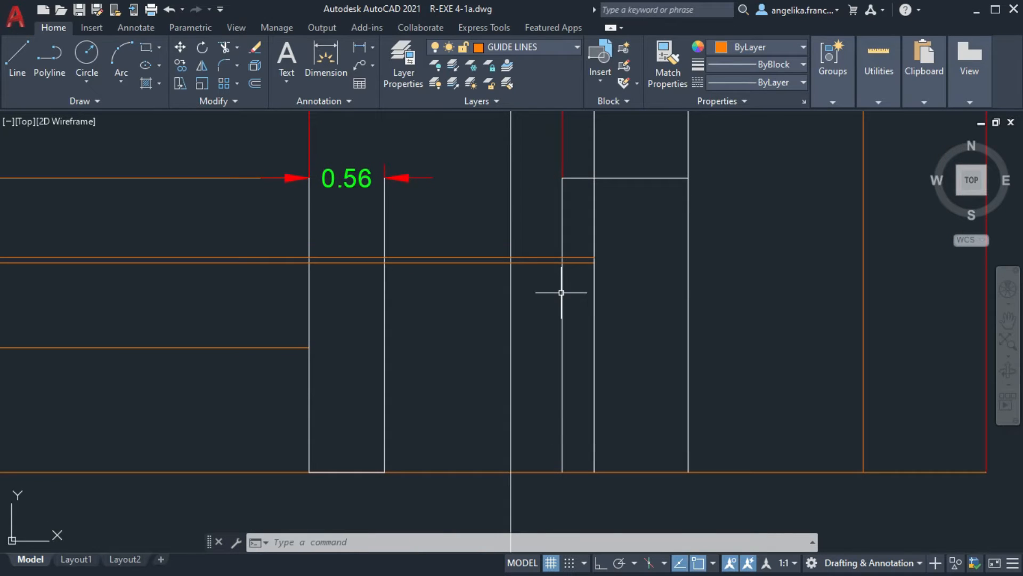
On layer 0, draw a horizontal line along the upper guide line from the 0.56 dimension's left vertical line to the taller block's left edge
{"action": "left_click", "coordinate": [522, 47]}
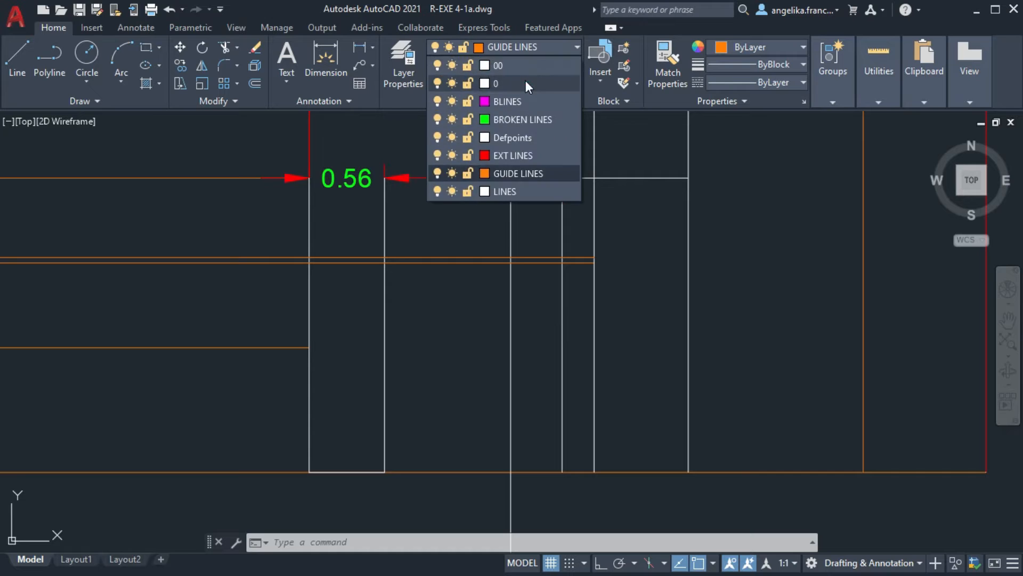
{"action": "left_click", "coordinate": [511, 64]}
{"action": "type", "text": "l"}
{"action": "key", "text": "Return"}
{"action": "left_click", "coordinate": [309, 258]}
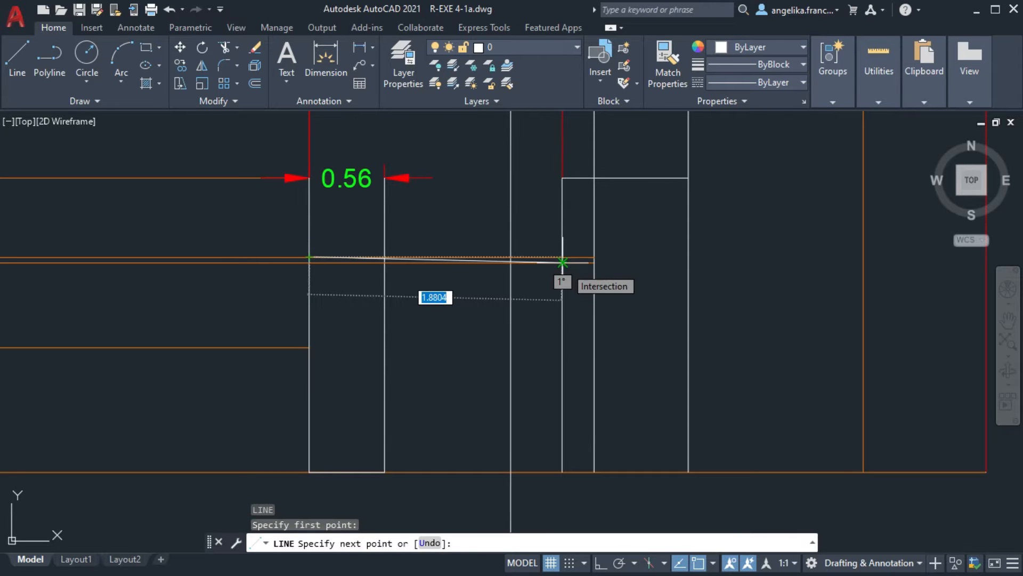
{"action": "left_click", "coordinate": [562, 258]}
{"action": "key", "text": "Return"}
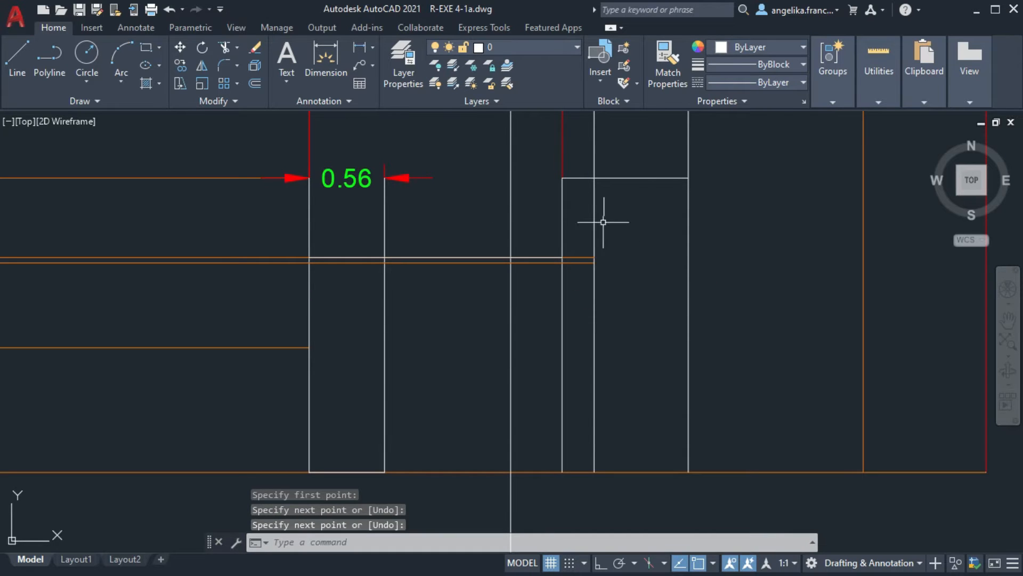
On the GUIDE LINES layer, draw a horizontal line from the small hole's top to the vertical line at the 0.62 dimension's right end
{"action": "scroll", "coordinate": [336, 250], "scroll_direction": "down", "scroll_amount": 2}
{"action": "middle_click_drag", "start_coordinate": [144, 215], "coordinate": [486, 213]}
{"action": "scroll", "coordinate": [485, 213], "scroll_direction": "up", "scroll_amount": 2}
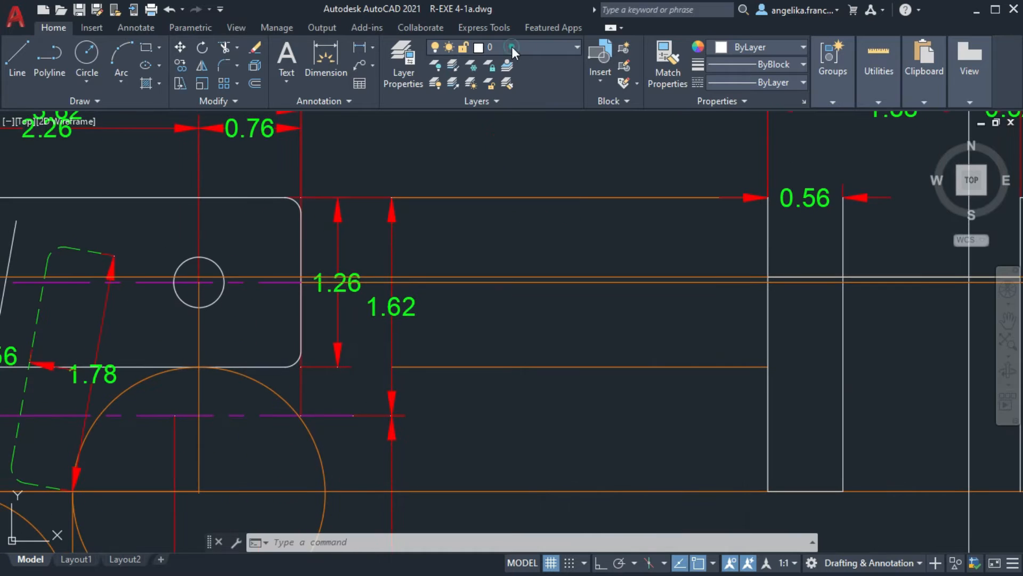
{"action": "left_click", "coordinate": [515, 47]}
{"action": "left_click", "coordinate": [509, 134]}
{"action": "type", "text": "l"}
{"action": "key", "text": "Return"}
{"action": "left_click", "coordinate": [201, 275]}
{"action": "middle_click_drag", "start_coordinate": [758, 256], "coordinate": [167, 281]}
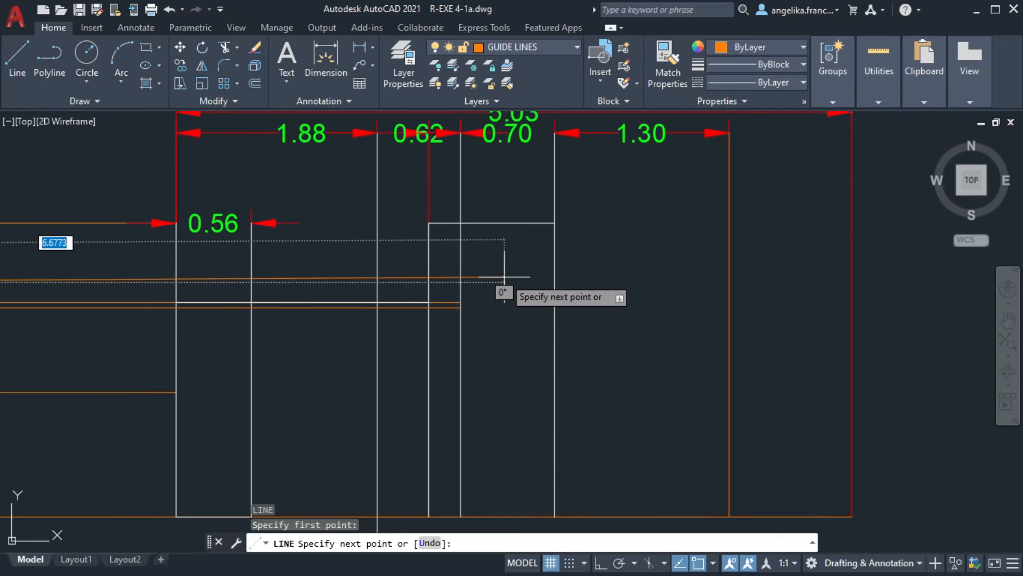
{"action": "left_click", "coordinate": [460, 282]}
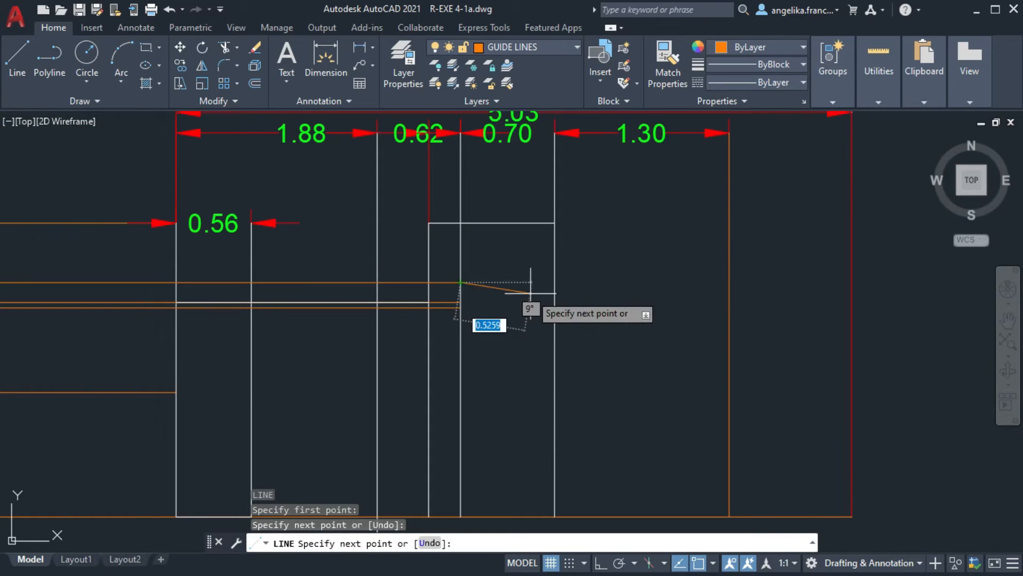
{"action": "scroll", "coordinate": [437, 293], "scroll_direction": "up", "scroll_amount": 6}
{"action": "key", "text": "Return"}
Draw a guide line up between the guide ends, continue 0.1475 at 90°, and run it horizontally to the vertical line under the 1.88 dimension's right end
{"action": "key", "text": "Return"}
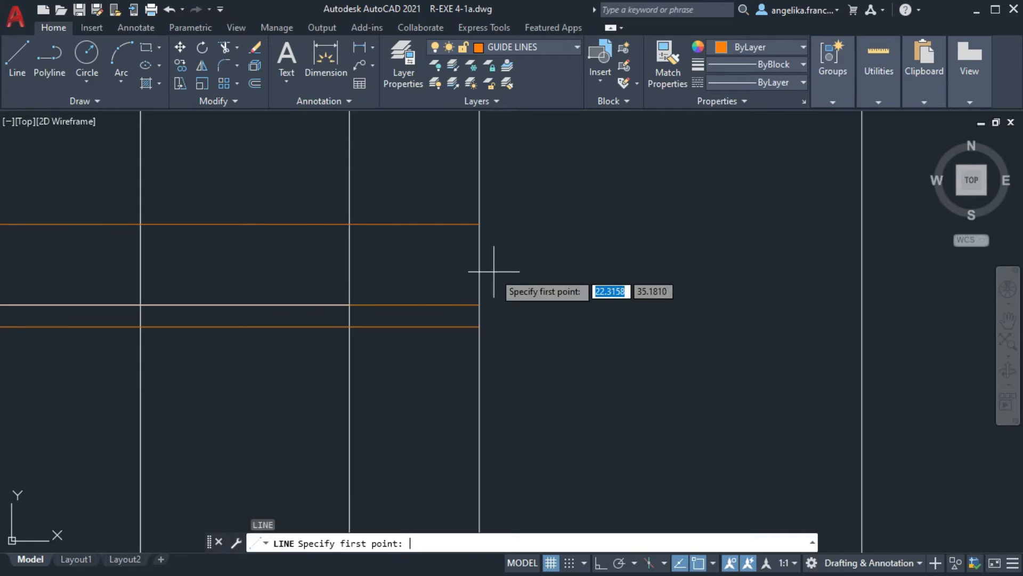
{"action": "left_click", "coordinate": [480, 304]}
{"action": "left_click", "coordinate": [480, 224]}
{"action": "type", "text": "0.1475"}
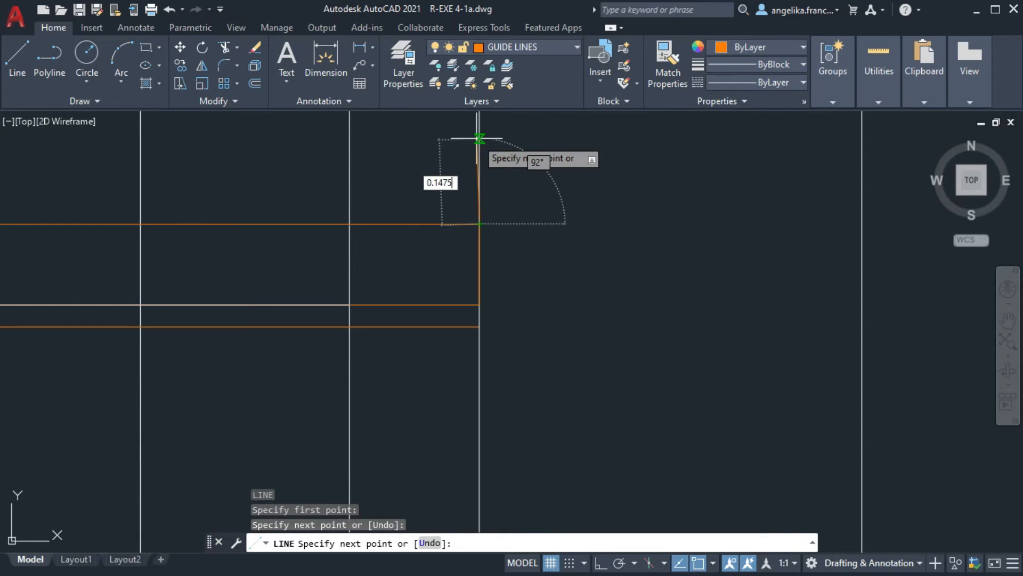
{"action": "key", "text": "Return"}
{"action": "scroll", "coordinate": [274, 221], "scroll_direction": "down", "scroll_amount": 3}
{"action": "scroll", "coordinate": [435, 171], "scroll_direction": "up", "scroll_amount": 2}
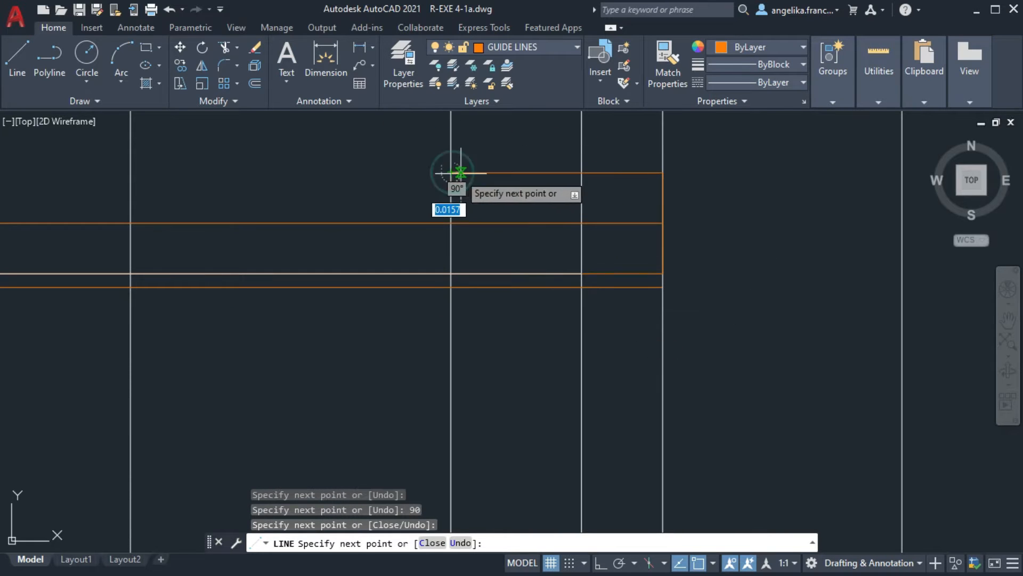
{"action": "key", "text": "Return"}
On layer 0, trace the short upper guide line with a horizontal line between the vertical lines at the 0.62 dimension's two ends
{"action": "scroll", "coordinate": [430, 288], "scroll_direction": "down", "scroll_amount": 2}
{"action": "left_click", "coordinate": [528, 48]}
{"action": "left_click", "coordinate": [530, 81]}
{"action": "key", "text": "Return"}
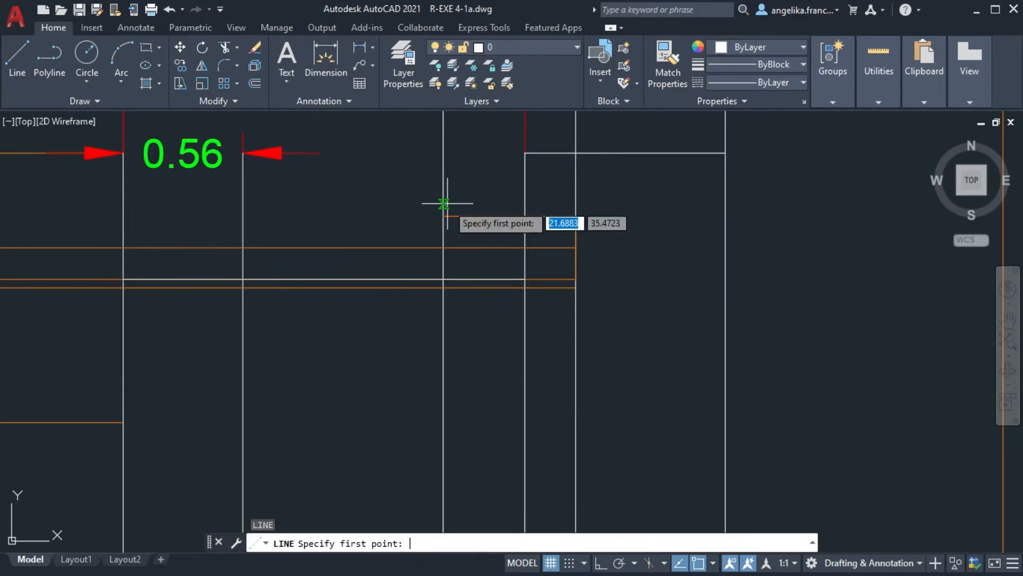
{"action": "left_click", "coordinate": [443, 215]}
{"action": "left_click", "coordinate": [575, 216]}
{"action": "key", "text": "Return"}
Shorten the vertical line under the 1.88 dimension's right end from its top down to the new short horizontal line
{"action": "scroll", "coordinate": [486, 327], "scroll_direction": "down", "scroll_amount": 2}
{"action": "left_click", "coordinate": [459, 143]}
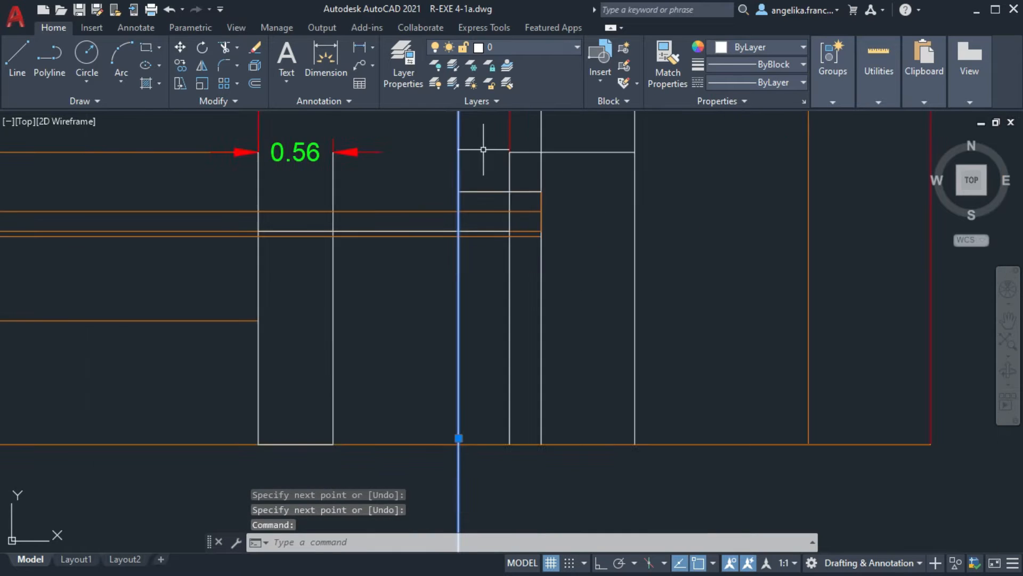
{"action": "left_click", "coordinate": [459, 128]}
{"action": "left_click", "coordinate": [459, 258]}
{"action": "key", "text": "Escape"}
Shorten the vertical lines under both ends of the 0.70 dimension from their tops down to the side view's top edge
{"action": "left_click", "coordinate": [542, 182]}
{"action": "left_click", "coordinate": [542, 128]}
{"action": "left_click", "coordinate": [542, 218]}
{"action": "left_click", "coordinate": [637, 154]}
{"action": "left_click", "coordinate": [635, 128]}
{"action": "left_click", "coordinate": [635, 218]}
{"action": "key", "text": "Escape"}
Shorten both vertical lines of the 0.56 wide section from their tops down to the horizontal line crossing them
{"action": "middle_click_drag", "start_coordinate": [333, 242], "coordinate": [453, 212]}
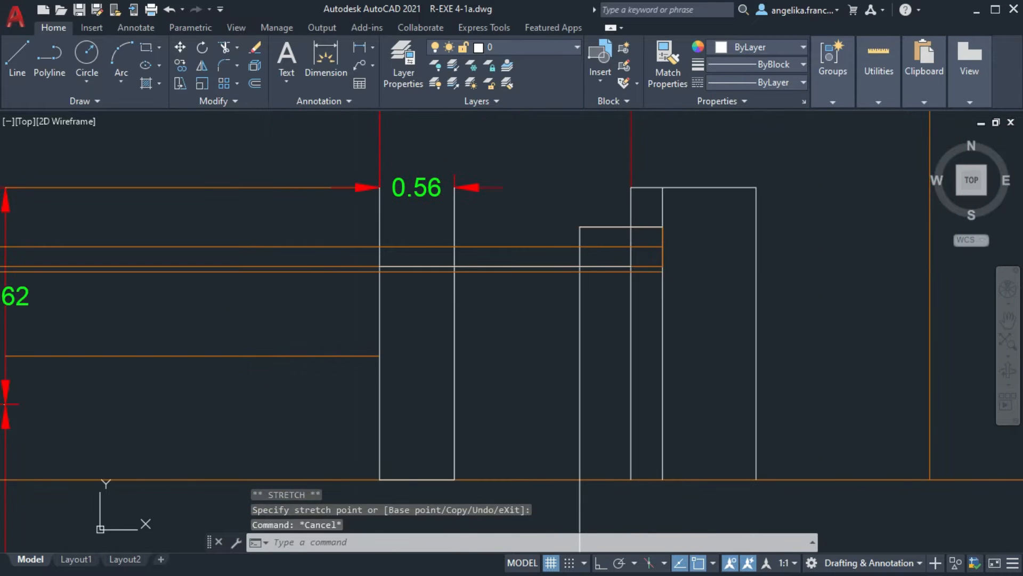
{"action": "left_click", "coordinate": [454, 211]}
{"action": "left_click", "coordinate": [454, 187]}
{"action": "left_click", "coordinate": [454, 266]}
{"action": "left_click", "coordinate": [379, 223]}
{"action": "left_click", "coordinate": [379, 187]}
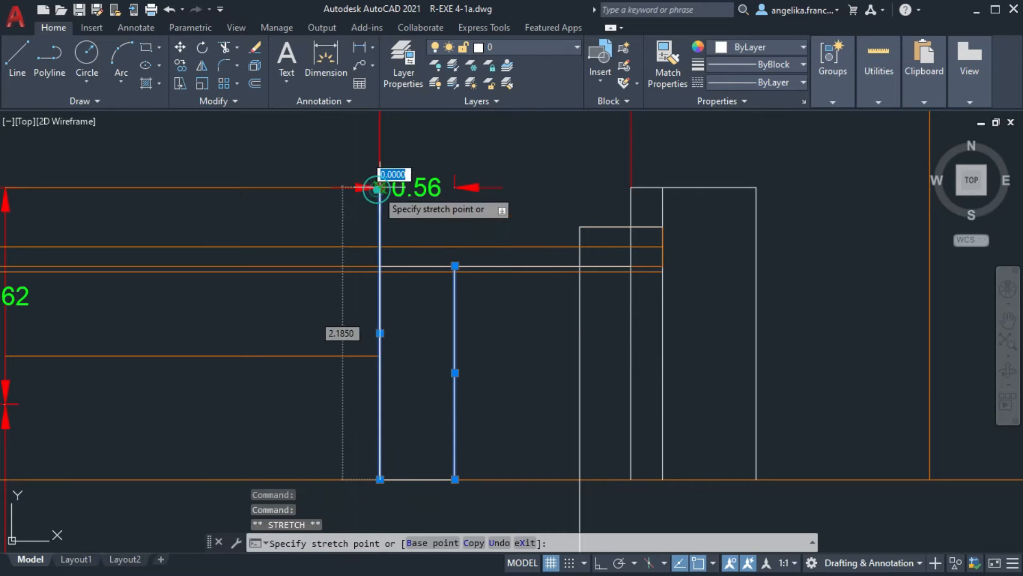
{"action": "scroll", "coordinate": [379, 266], "scroll_direction": "up", "scroll_amount": 2}
{"action": "left_click", "coordinate": [379, 266]}
{"action": "key", "text": "Escape"}
{"action": "scroll", "coordinate": [377, 281], "scroll_direction": "up", "scroll_amount": 3}
{"action": "scroll", "coordinate": [475, 290], "scroll_direction": "down", "scroll_amount": 5}
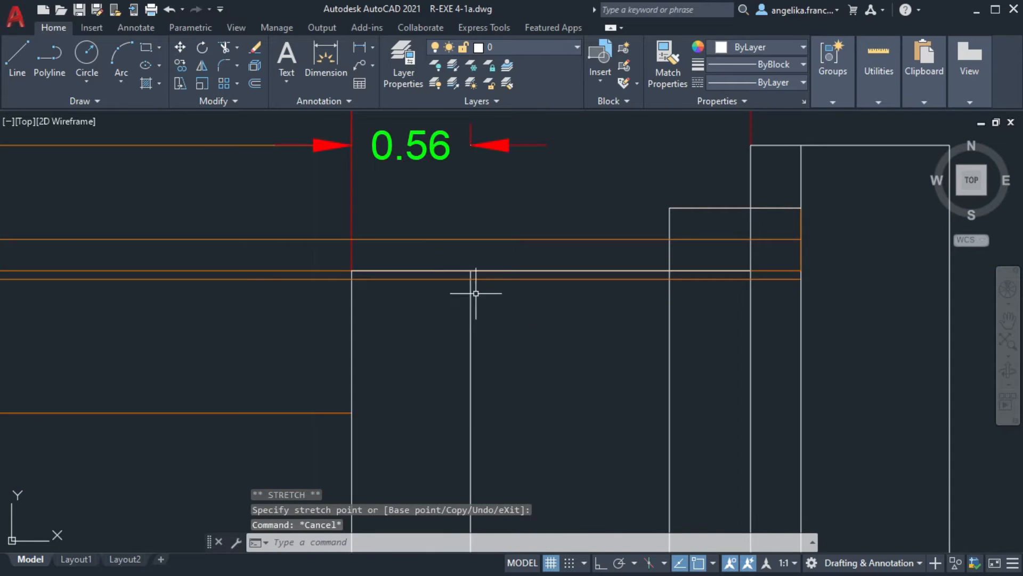
{"action": "middle_click_drag", "start_coordinate": [599, 336], "coordinate": [480, 327]}
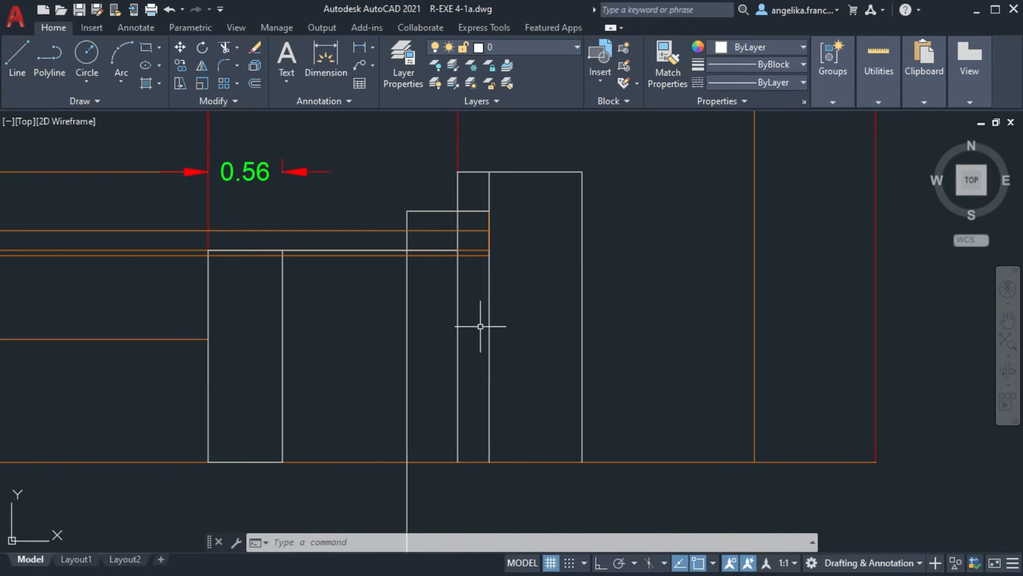
{"action": "type", "text": "l"}
{"action": "key", "text": "Return"}
{"action": "key", "text": "Escape"}
Fillet the short horizontal line's right end with the upper part of the vertical line at the 0.62 dimension's right end, radius 0.12
{"action": "scroll", "coordinate": [567, 256], "scroll_direction": "up", "scroll_amount": 4}
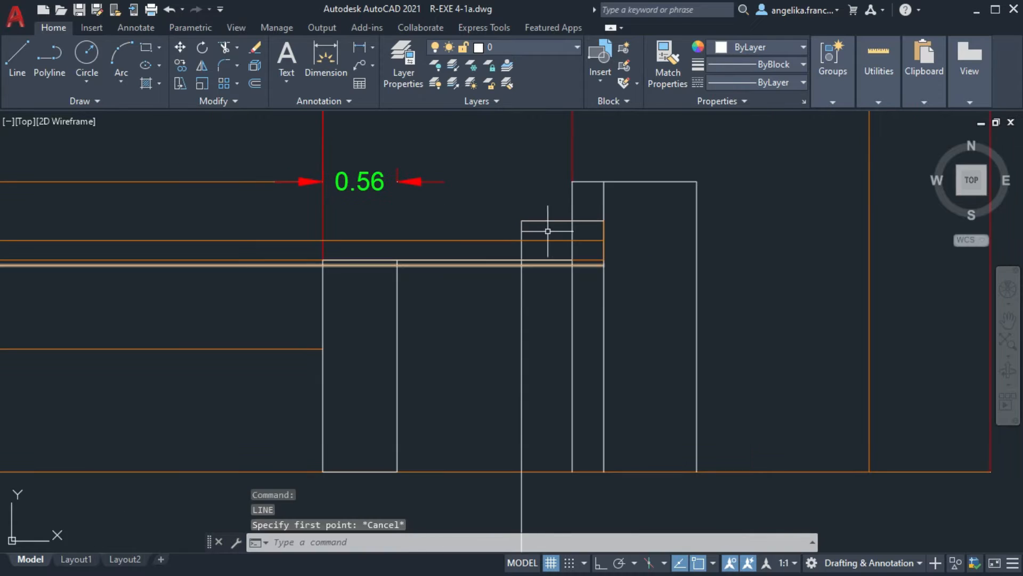
{"action": "type", "text": "f"}
{"action": "key", "text": "Return"}
{"action": "left_click", "coordinate": [608, 280]}
{"action": "left_click", "coordinate": [628, 247]}
{"action": "scroll", "coordinate": [661, 299], "scroll_direction": "down", "scroll_amount": 5}
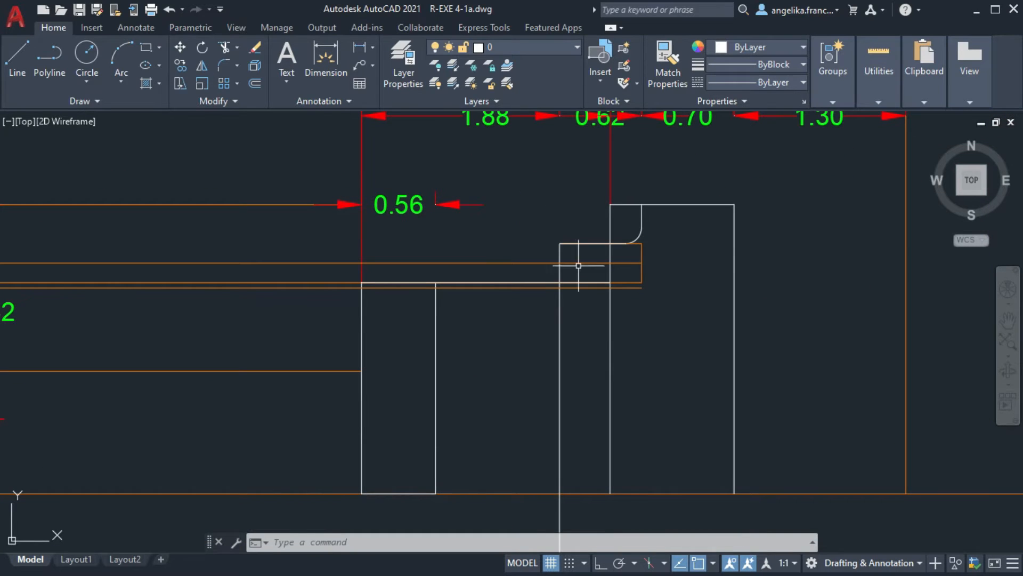
Fillet the short horizontal line's left end with the vertical line under the 1.88 dimension's right end, radius 0.12
{"action": "key", "text": "Return"}
{"action": "left_click", "coordinate": [573, 243]}
{"action": "left_click", "coordinate": [560, 250]}
{"action": "middle_click_drag", "start_coordinate": [563, 255], "coordinate": [543, 232]}
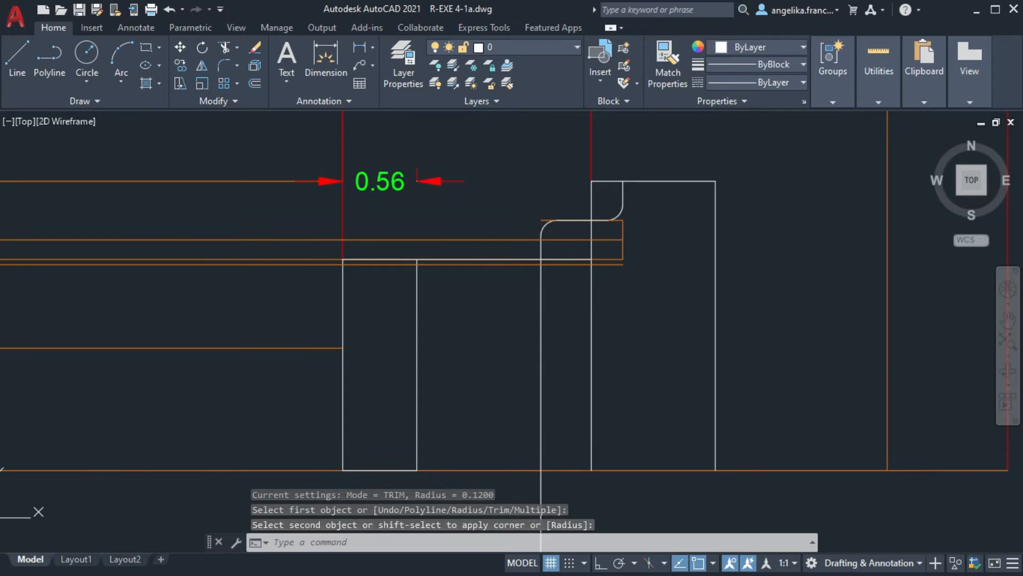
{"action": "middle_click_drag", "start_coordinate": [650, 348], "coordinate": [643, 346]}
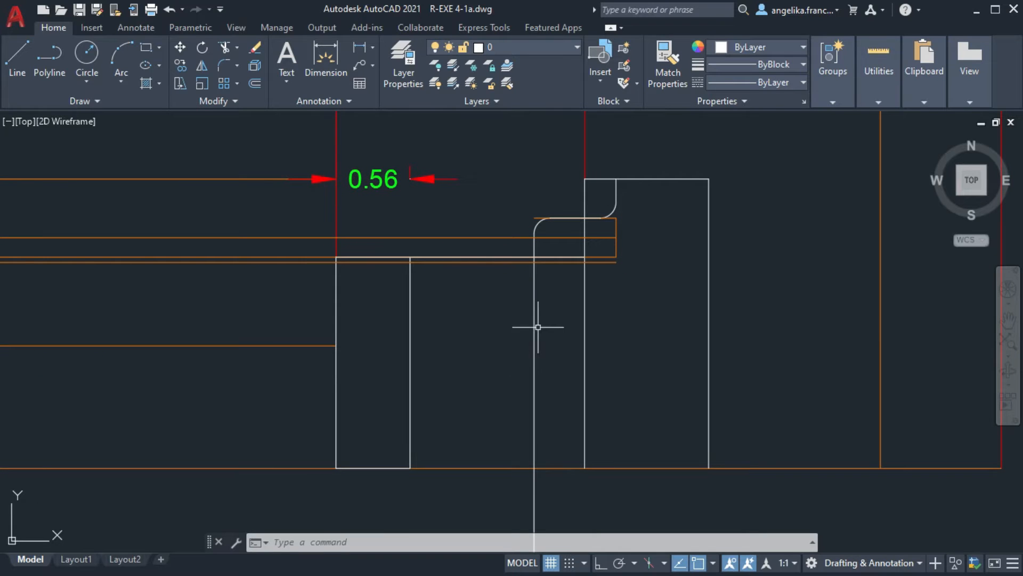
{"action": "middle_click_drag", "start_coordinate": [575, 299], "coordinate": [544, 341]}
{"action": "key", "text": "Escape"}
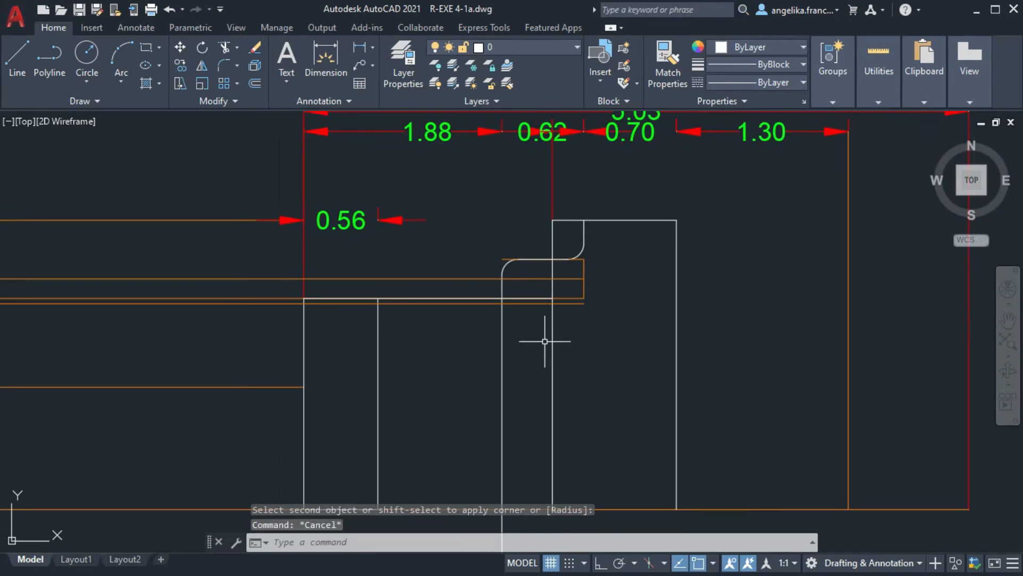
Draw a line from the right fillet's upper end down to the lower guide line's level and across to the taller block's left edge
{"action": "left_click", "coordinate": [17, 60]}
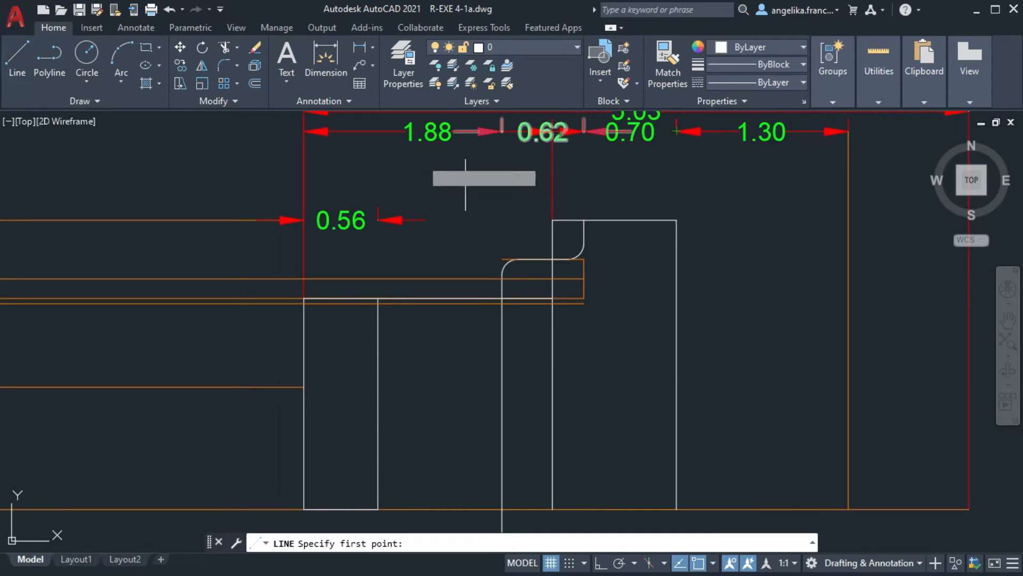
{"action": "left_click", "coordinate": [584, 243]}
{"action": "left_click", "coordinate": [583, 385]}
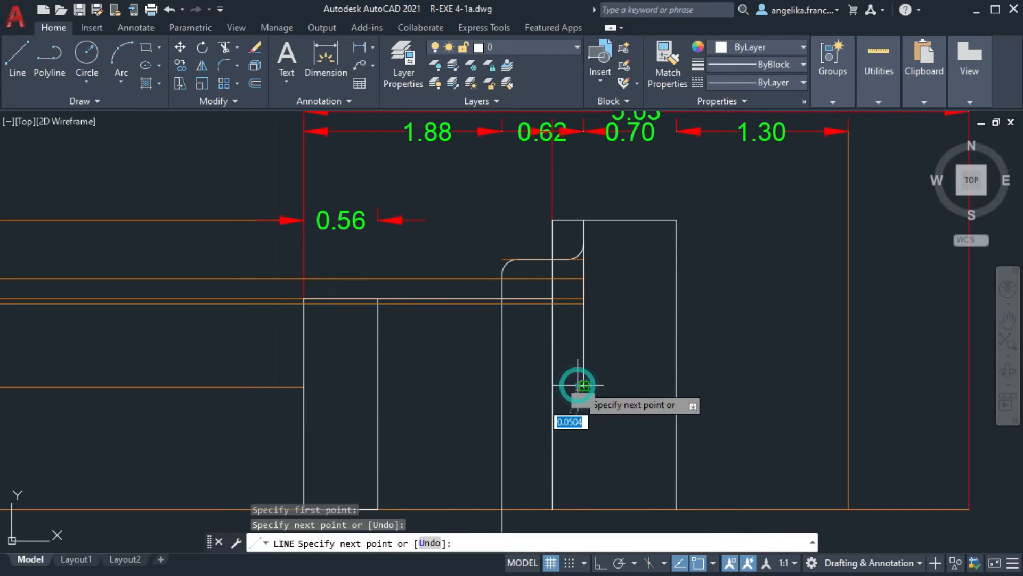
{"action": "left_click", "coordinate": [552, 387]}
{"action": "scroll", "coordinate": [562, 376], "scroll_direction": "up", "scroll_amount": 4}
{"action": "key", "text": "Return"}
Fillet the new short horizontal line with the lower part of the taller block's left edge
{"action": "type", "text": "f"}
{"action": "key", "text": "Return"}
{"action": "left_click", "coordinate": [554, 272]}
{"action": "left_click", "coordinate": [527, 289]}
{"action": "scroll", "coordinate": [549, 341], "scroll_direction": "down", "scroll_amount": 2}
{"action": "key", "text": "Return"}
{"action": "key", "text": "Escape"}
Draw a vertical line from the new fillet arc's lower end up to the taller block's upper left corner
{"action": "type", "text": "l"}
{"action": "key", "text": "Return"}
{"action": "left_click", "coordinate": [545, 349]}
{"action": "middle_click_drag", "start_coordinate": [573, 352], "coordinate": [565, 490]}
{"action": "left_click", "coordinate": [539, 200]}
{"action": "key", "text": "Return"}
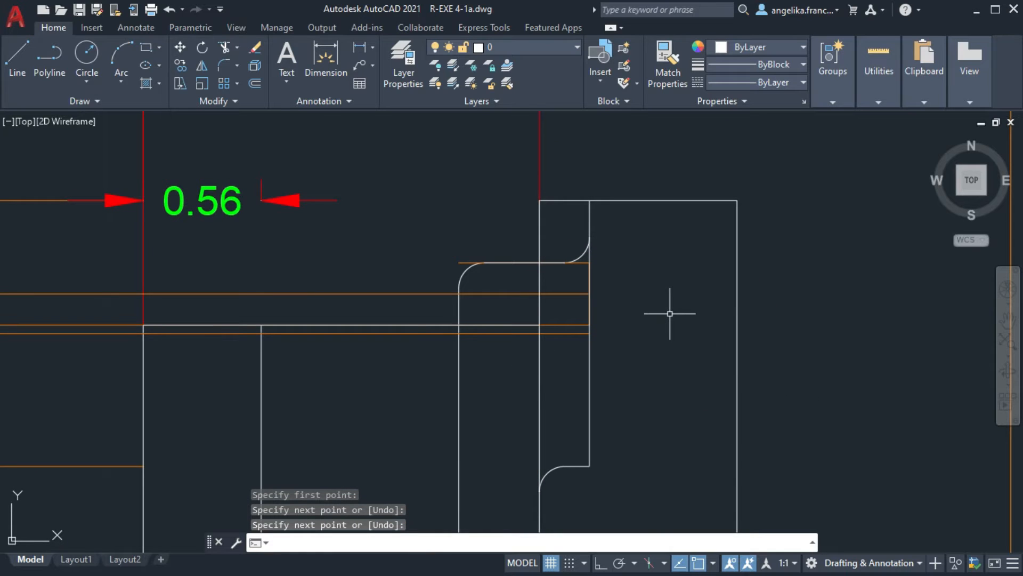
{"action": "middle_click_drag", "start_coordinate": [669, 314], "coordinate": [631, 368]}
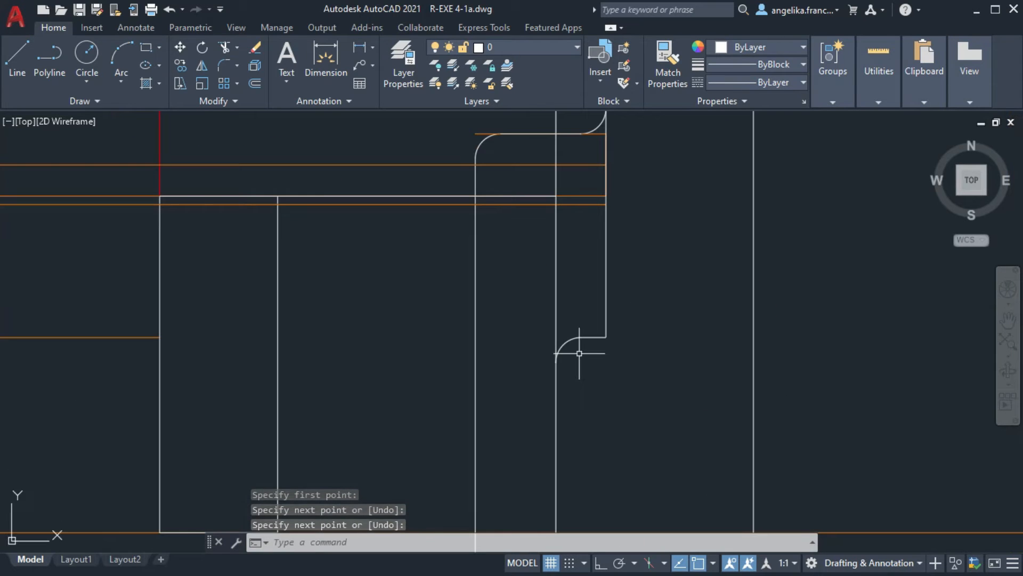
Delete the lower fillet arc and stretch the short horizontal line's left end back to the block's left edge
{"action": "key", "text": "Delete"}
{"action": "left_click", "coordinate": [597, 330]}
{"action": "left_click", "coordinate": [590, 341]}
{"action": "left_click", "coordinate": [581, 337]}
{"action": "left_click", "coordinate": [555, 338]}
{"action": "key", "text": "Escape"}
Draw a vertical line from the short horizontal line's right end down to the lower horizontal guide line
{"action": "middle_click_drag", "start_coordinate": [661, 372], "coordinate": [661, 343]}
{"action": "key", "text": "l"}
{"action": "key", "text": "Return"}
{"action": "left_click", "coordinate": [605, 307]}
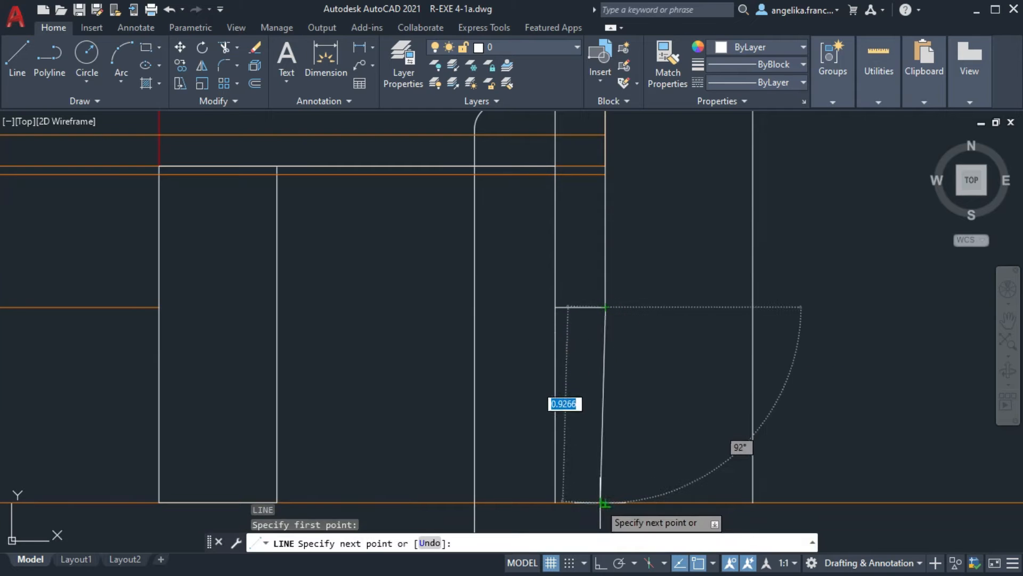
{"action": "left_click", "coordinate": [605, 502]}
{"action": "key", "text": "Escape"}
Fillet the corner between the short horizontal line and the new lower vertical line, radius 0.12
{"action": "scroll", "coordinate": [589, 342], "scroll_direction": "up", "scroll_amount": 2}
{"action": "type", "text": "F"}
{"action": "key", "text": "Return"}
{"action": "left_click", "coordinate": [599, 296]}
{"action": "left_click", "coordinate": [611, 326]}
{"action": "key", "text": "Escape"}
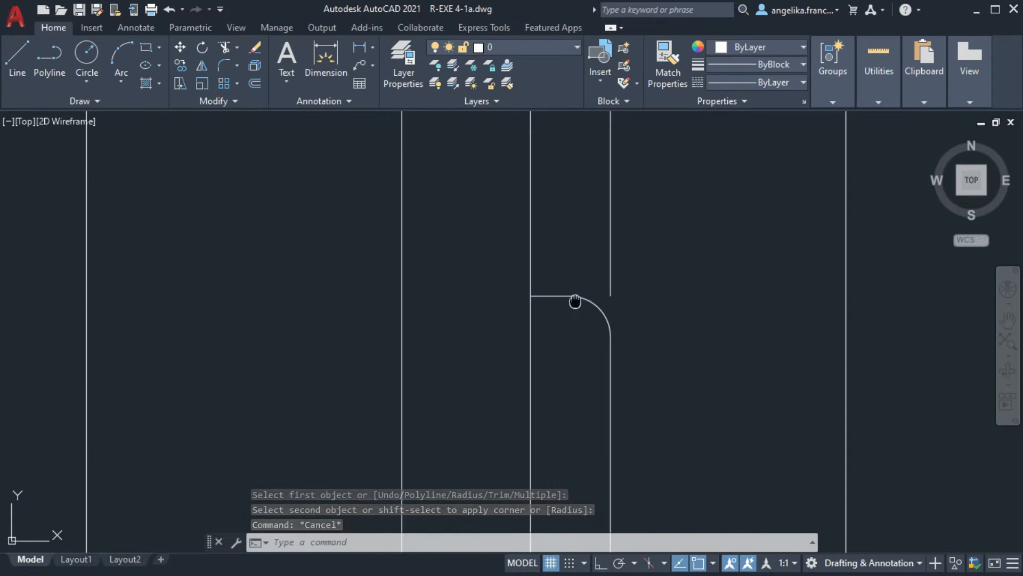
Draw a horizontal line from the fillet arc's upper end to the side view block's right edge
{"action": "middle_click_drag", "start_coordinate": [575, 302], "coordinate": [557, 311]}
{"action": "key", "text": "l"}
{"action": "key", "text": "Return"}
{"action": "left_click", "coordinate": [552, 304]}
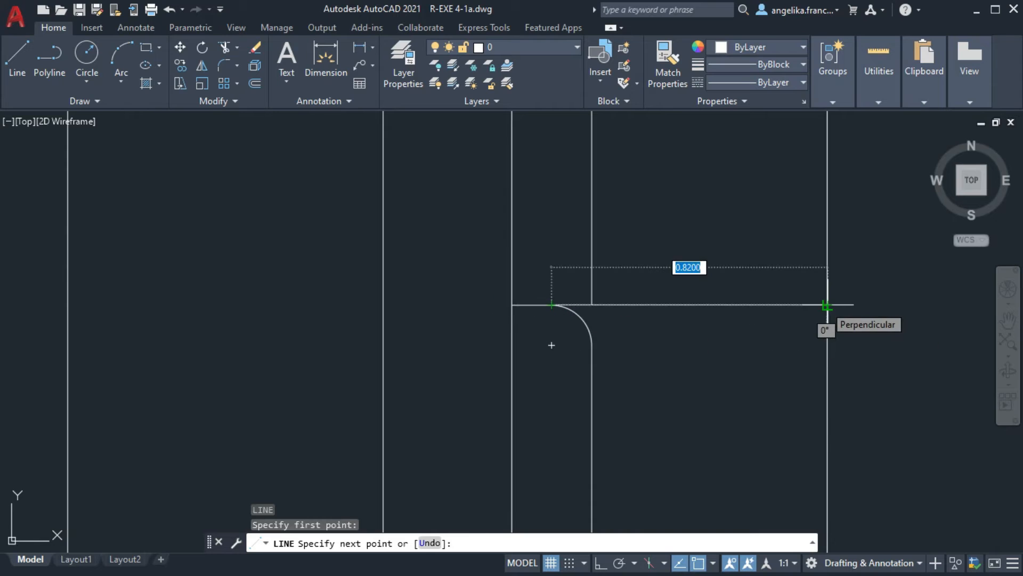
{"action": "left_click", "coordinate": [828, 306]}
{"action": "key", "text": "Return"}
On the BROKEN LINES layer, draw a horizontal line from the upper long guide line's right end to the block's right edge
{"action": "scroll", "coordinate": [804, 414], "scroll_direction": "down", "scroll_amount": 3}
{"action": "middle_click_drag", "start_coordinate": [804, 414], "coordinate": [693, 358]}
{"action": "middle_click_drag", "start_coordinate": [650, 264], "coordinate": [591, 293]}
{"action": "scroll", "coordinate": [565, 298], "scroll_direction": "up", "scroll_amount": 2}
{"action": "left_click", "coordinate": [565, 48]}
{"action": "left_click", "coordinate": [535, 116]}
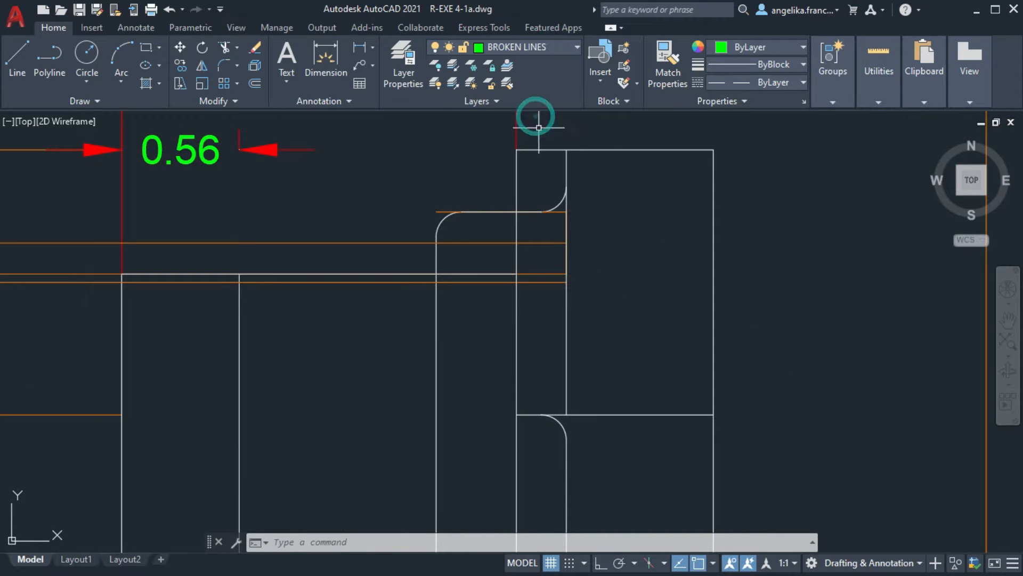
{"action": "type", "text": "l"}
{"action": "key", "text": "Return"}
{"action": "left_click", "coordinate": [565, 243]}
{"action": "left_click", "coordinate": [713, 242]}
{"action": "key", "text": "Return"}
Draw two more broken horizontal lines from the right ends of the next two guide lines below to the block's right edge
{"action": "key", "text": "Return"}
{"action": "left_click", "coordinate": [566, 273]}
{"action": "left_click", "coordinate": [713, 273]}
{"action": "key", "text": "Return"}
{"action": "key", "text": "Return"}
{"action": "left_click", "coordinate": [566, 281]}
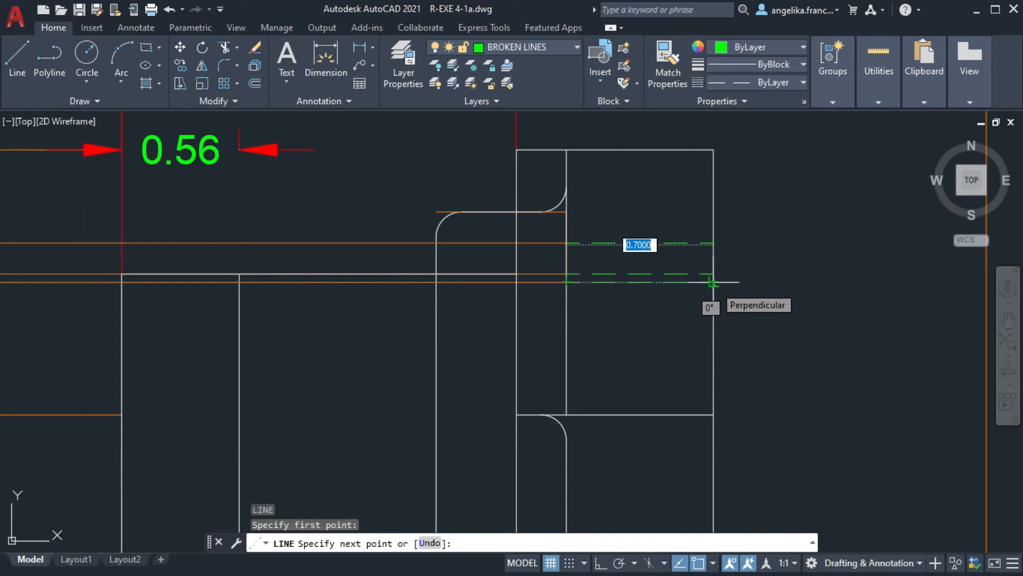
{"action": "left_click", "coordinate": [713, 281]}
{"action": "key", "text": "Return"}
On the GUIDE LINES layer, draw a horizontal line from the small hole's bottom to the vertical line at the 0.62 dimension's right end
{"action": "scroll", "coordinate": [649, 373], "scroll_direction": "down", "scroll_amount": 2}
{"action": "mouse_move", "coordinate": [491, 318]}
{"action": "middle_mouse_down"}
{"action": "mouse_move", "coordinate": [743, 306]}
{"action": "mouse_move", "coordinate": [784, 292]}
{"action": "mouse_move", "coordinate": [500, 295]}
{"action": "middle_mouse_up"}
{"action": "key", "text": "Escape"}
{"action": "left_click", "coordinate": [554, 47]}
{"action": "left_click", "coordinate": [527, 174]}
{"action": "key", "text": "l"}
{"action": "key", "text": "Return"}
{"action": "left_click", "coordinate": [57, 315]}
{"action": "left_click", "coordinate": [602, 293]}
{"action": "key", "text": "Return"}
On the BROKEN LINES layer, draw a horizontal line from the lowest small-hole guide line's right end to the block's right edge
{"action": "left_click", "coordinate": [524, 47]}
{"action": "left_click", "coordinate": [519, 83]}
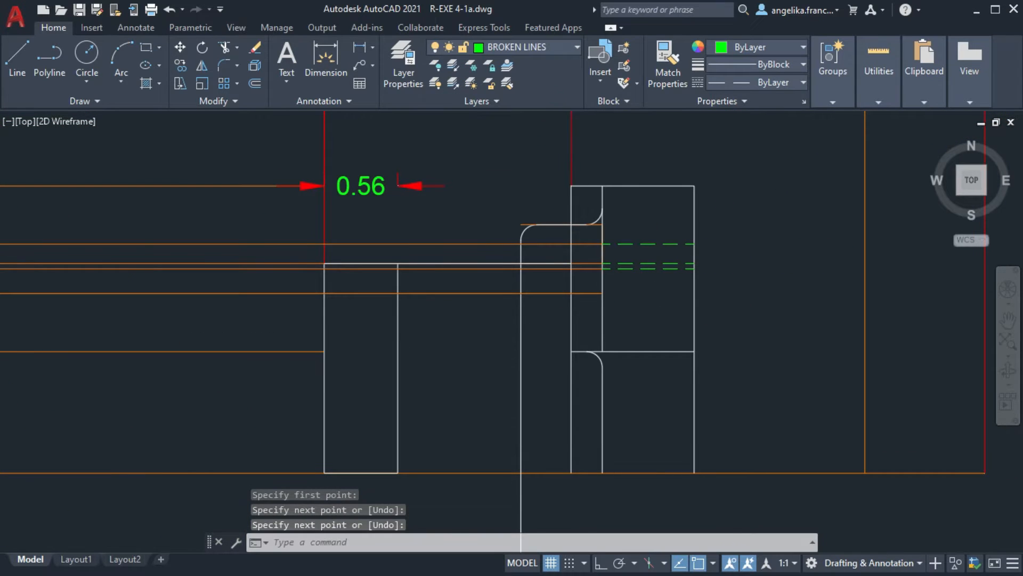
{"action": "scroll", "coordinate": [630, 310], "scroll_direction": "up", "scroll_amount": 4}
{"action": "key", "text": "l"}
{"action": "key", "text": "Return"}
{"action": "left_click", "coordinate": [559, 268]}
{"action": "left_click", "coordinate": [794, 267]}
{"action": "key", "text": "Return"}
{"action": "scroll", "coordinate": [687, 306], "scroll_direction": "down", "scroll_amount": 2}
{"action": "middle_click_drag", "start_coordinate": [687, 307], "coordinate": [807, 294]}
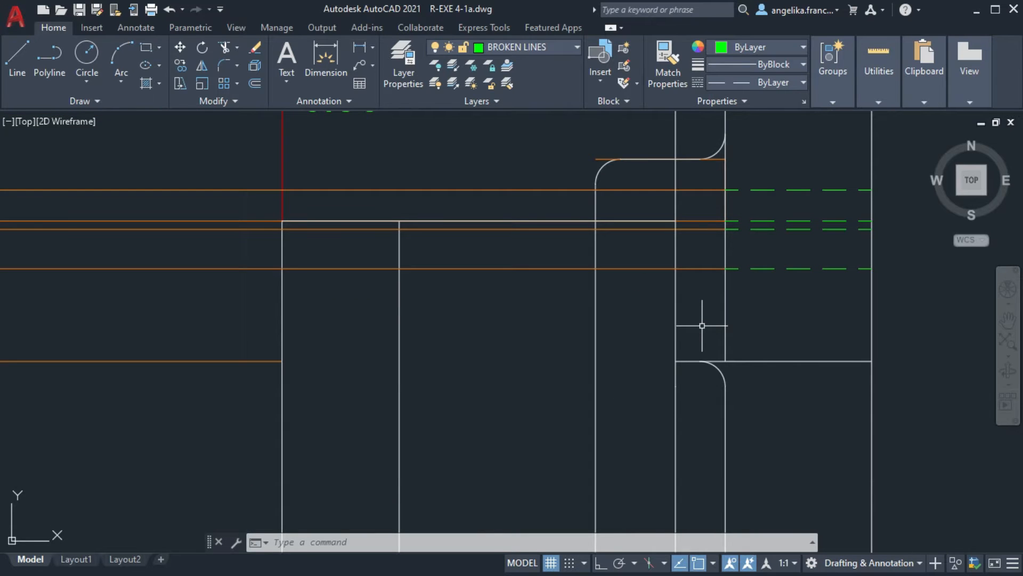
On the GUIDE LINES layer, draw a horizontal line from the innermost large circle's top quadrant to the side view's left vertical edge
{"action": "scroll", "coordinate": [669, 300], "scroll_direction": "down", "scroll_amount": 4}
{"action": "middle_click_drag", "start_coordinate": [522, 312], "coordinate": [683, 311]}
{"action": "middle_click_drag", "start_coordinate": [330, 336], "coordinate": [594, 296]}
{"action": "mouse_move", "coordinate": [784, 225]}
{"action": "middle_mouse_down"}
{"action": "mouse_move", "coordinate": [348, 286]}
{"action": "mouse_move", "coordinate": [640, 259]}
{"action": "mouse_move", "coordinate": [622, 252]}
{"action": "middle_mouse_up"}
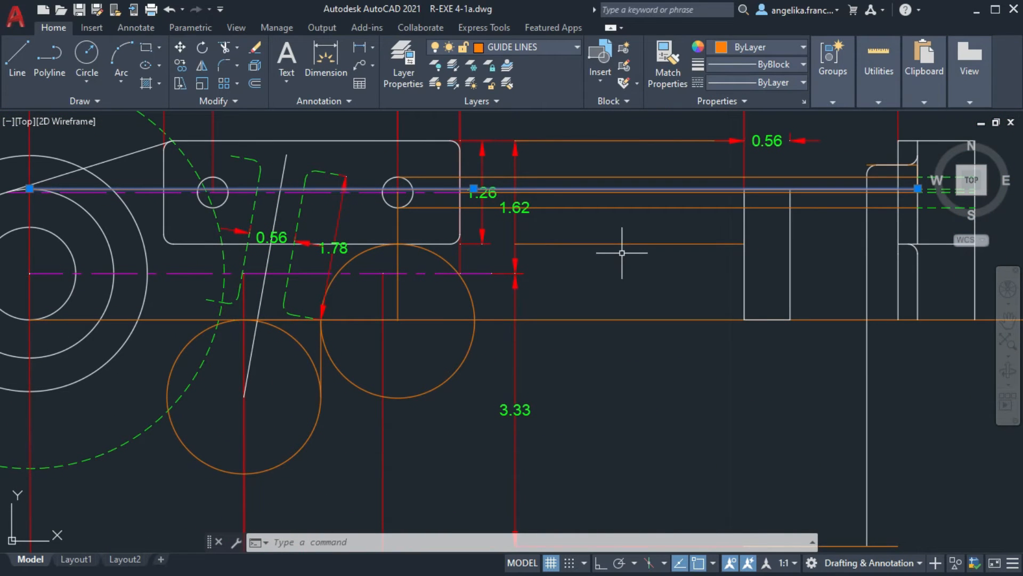
{"action": "key", "text": "Escape"}
{"action": "middle_click_drag", "start_coordinate": [527, 253], "coordinate": [745, 253]}
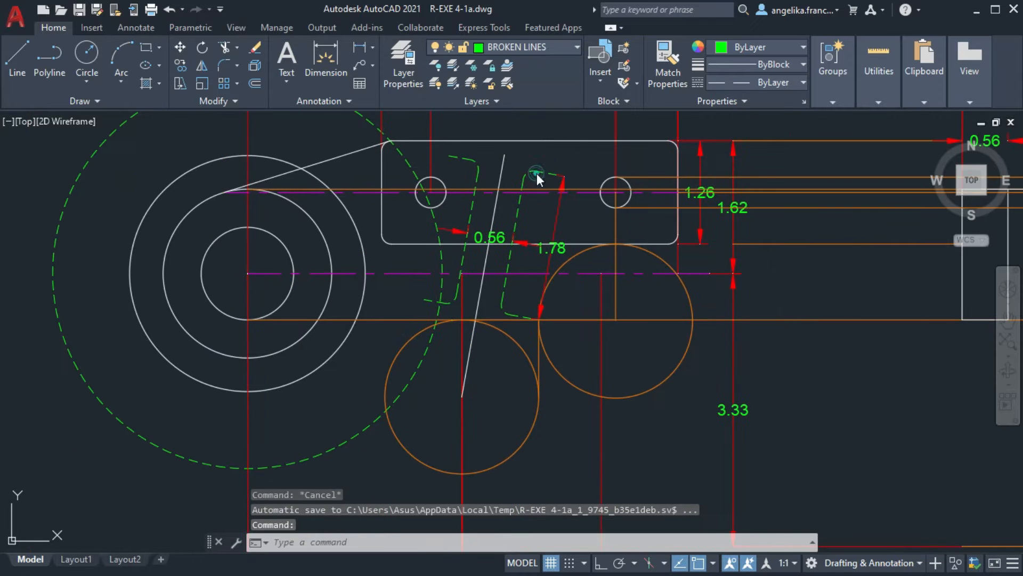
{"action": "type", "text": "l"}
{"action": "key", "text": "Return"}
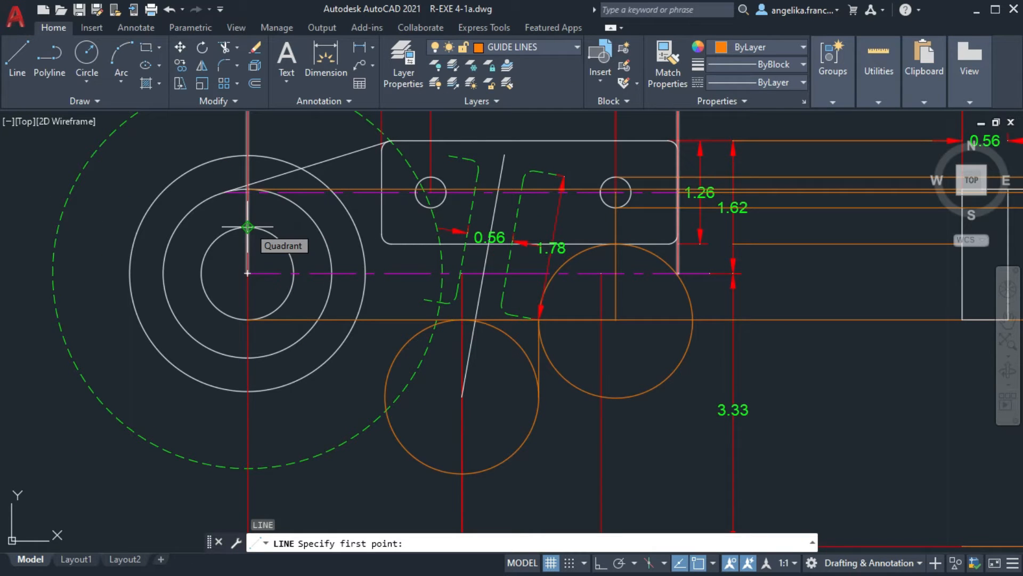
{"action": "left_click", "coordinate": [248, 227]}
{"action": "middle_click_drag", "start_coordinate": [963, 227], "coordinate": [502, 229]}
{"action": "left_click", "coordinate": [502, 230]}
{"action": "key", "text": "Return"}
On the BROKEN LINES layer, draw a horizontal line from the new guide line's right end to the block's left edge
{"action": "left_click", "coordinate": [551, 47]}
{"action": "left_click", "coordinate": [535, 78]}
{"action": "scroll", "coordinate": [513, 249], "scroll_direction": "up", "scroll_amount": 2}
{"action": "type", "text": "l"}
{"action": "key", "text": "Return"}
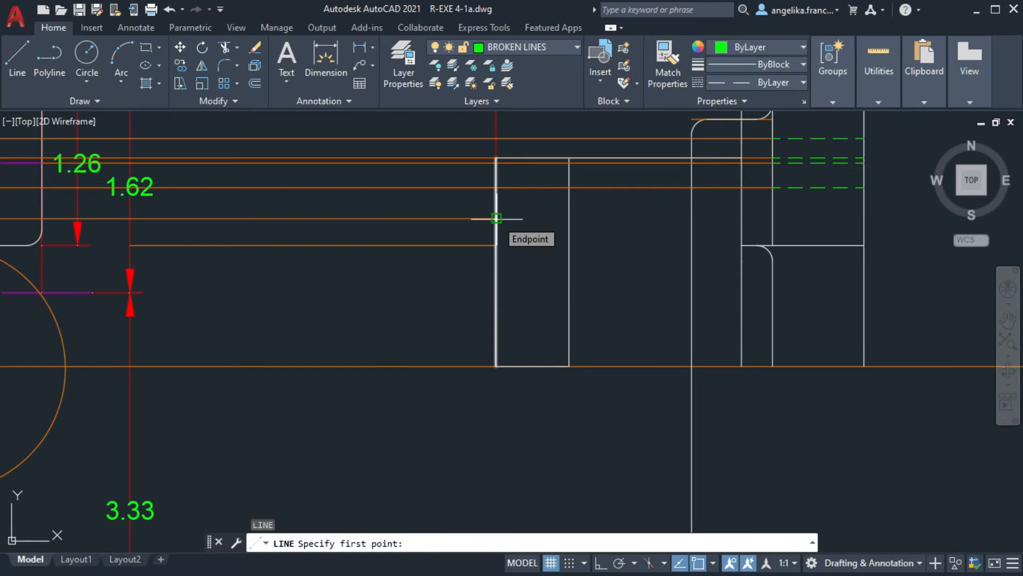
{"action": "left_click", "coordinate": [496, 218]}
{"action": "left_click", "coordinate": [741, 218]}
{"action": "middle_click_drag", "start_coordinate": [780, 202], "coordinate": [693, 299]}
{"action": "key", "text": "Return"}
{"action": "scroll", "coordinate": [709, 293], "scroll_direction": "down", "scroll_amount": 2}
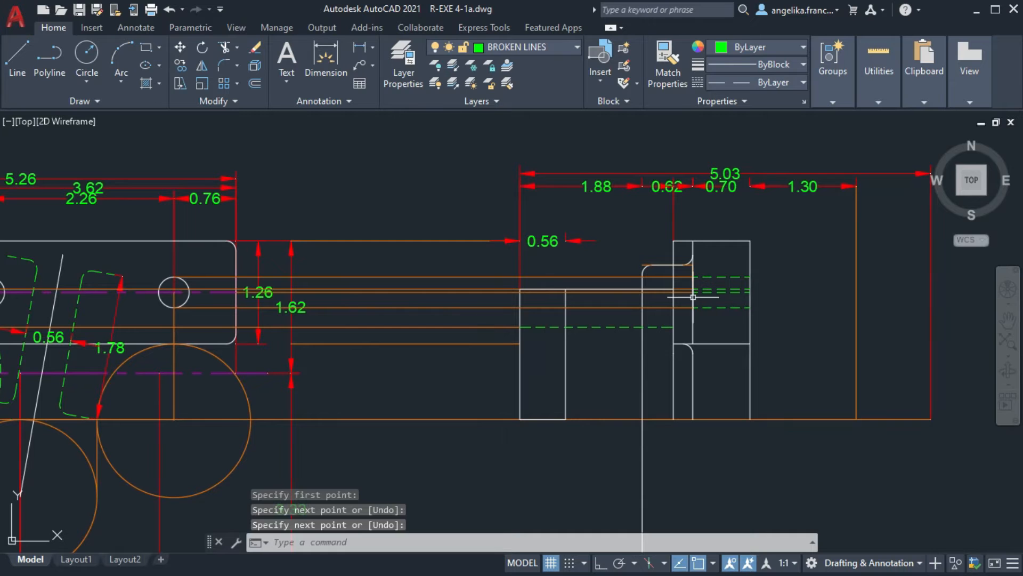
On the EXT LINES layer, place a horizontal 0.56 dimension leftward from the block's right edge, just below the 0.70 dimension
{"action": "left_click", "coordinate": [551, 47]}
{"action": "left_click", "coordinate": [535, 151]}
{"action": "type", "text": "dim"}
{"action": "key", "text": "Return"}
{"action": "scroll", "coordinate": [746, 184], "scroll_direction": "up", "scroll_amount": 3}
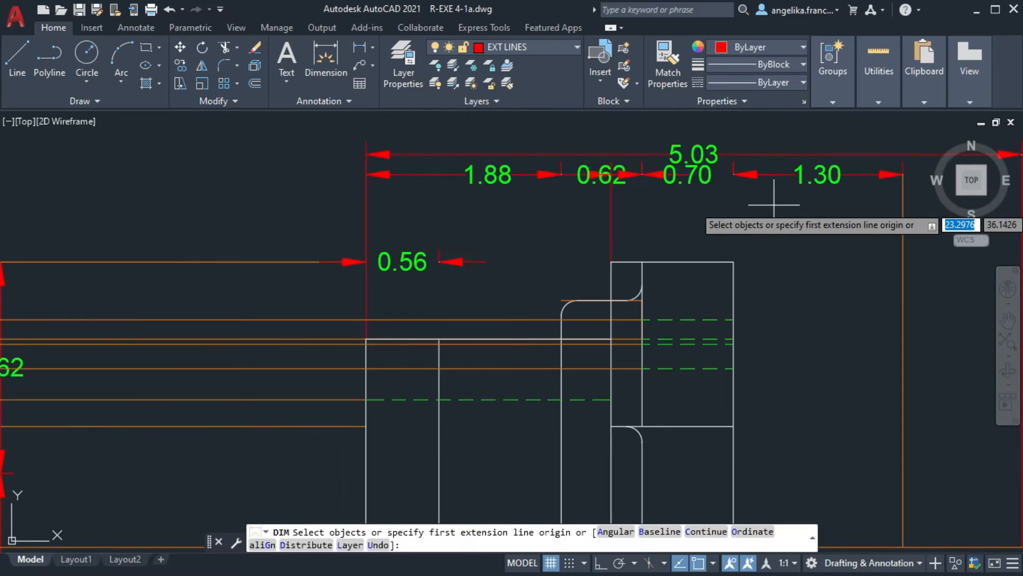
{"action": "left_click", "coordinate": [709, 156]}
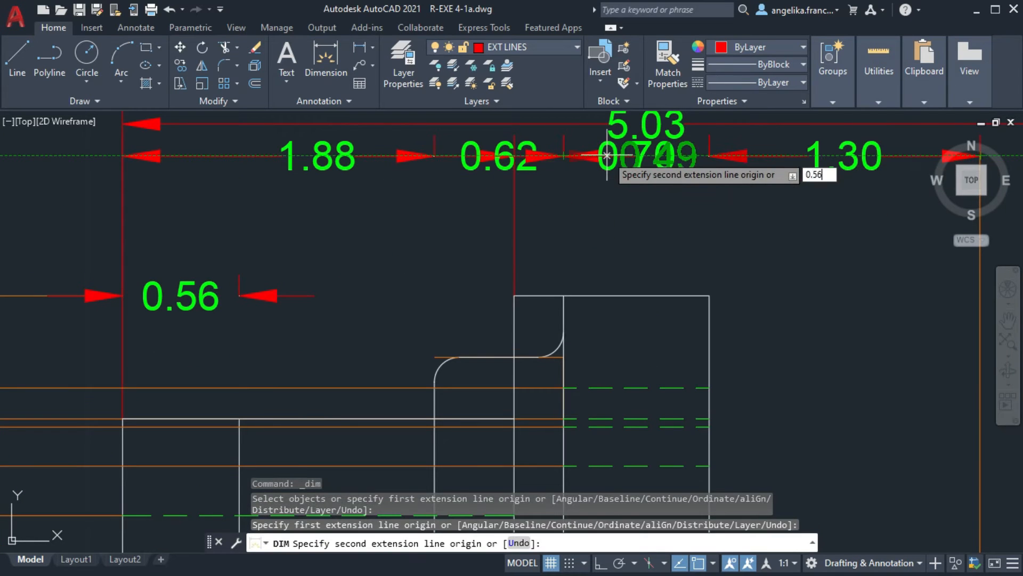
{"action": "type", "text": "0.56"}
{"action": "key", "text": "Return"}
{"action": "key", "text": "ctrl+z"}
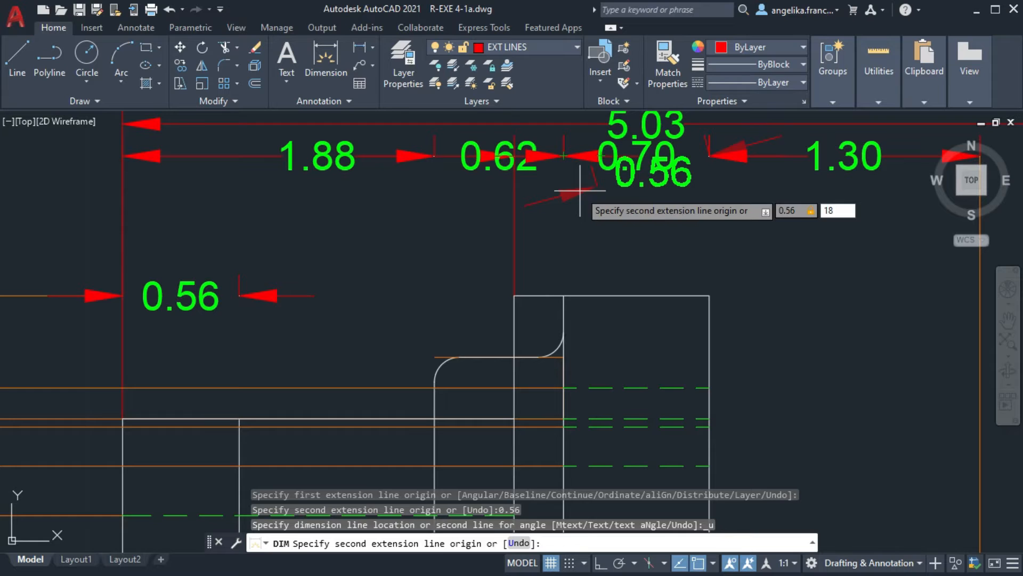
{"action": "key", "text": "Return"}
{"action": "left_click", "coordinate": [463, 195]}
{"action": "key", "text": "Escape"}
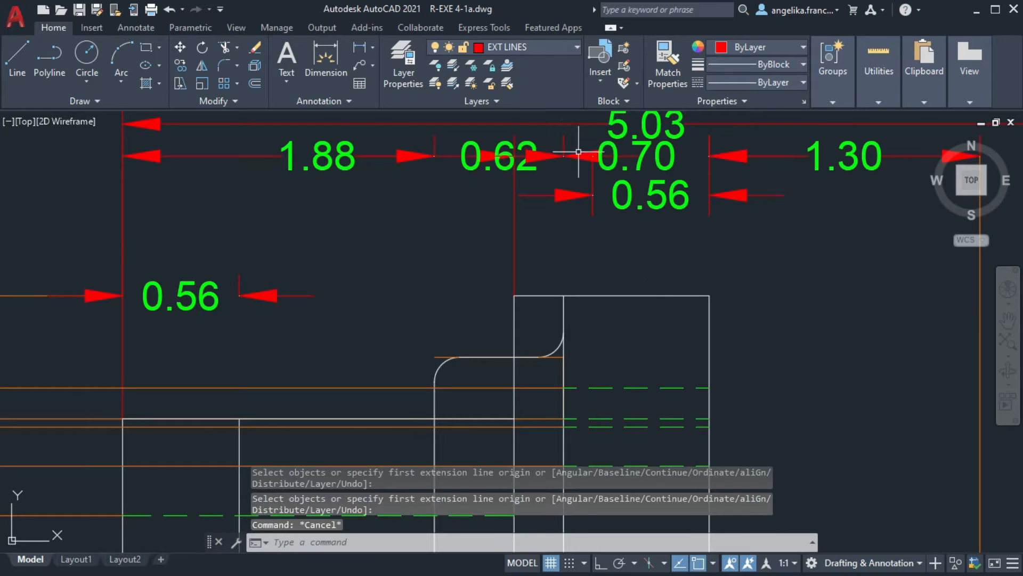
Erase the upper and lower fillet arcs at the block's inner vertical line, and undo the erasure of the block's left edge
{"action": "middle_click_drag", "start_coordinate": [598, 248], "coordinate": [565, 213]}
{"action": "left_click", "coordinate": [523, 314]}
{"action": "key", "text": "Delete"}
{"action": "middle_click_drag", "start_coordinate": [522, 336], "coordinate": [531, 221]}
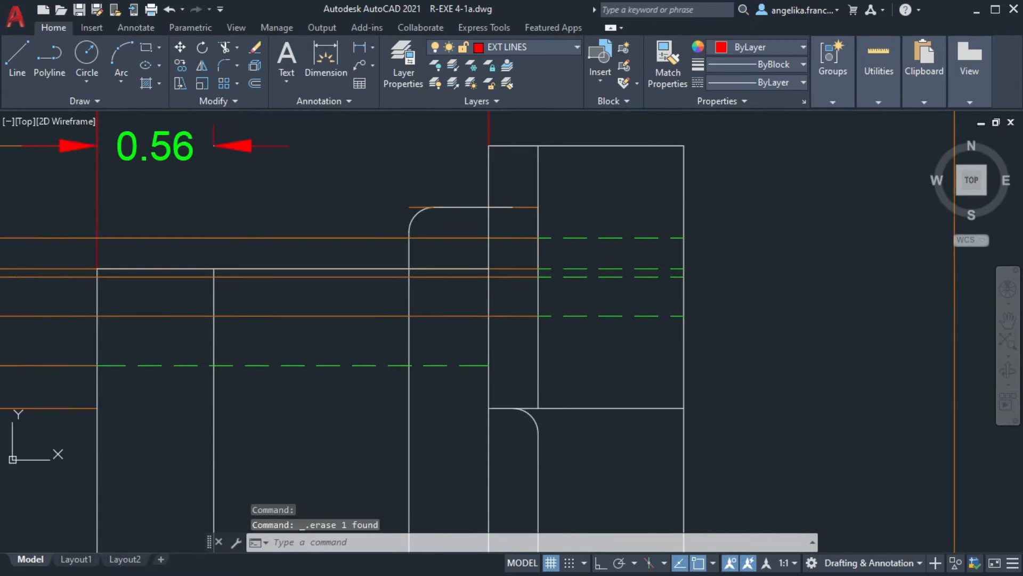
{"action": "scroll", "coordinate": [494, 282], "scroll_direction": "down", "scroll_amount": 2}
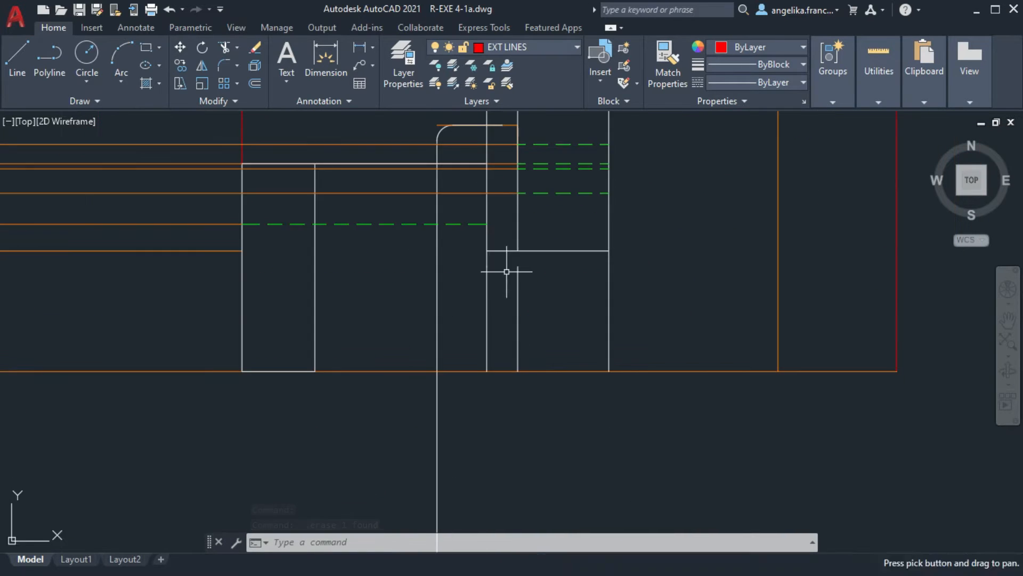
{"action": "key", "text": "ctrl+z"}
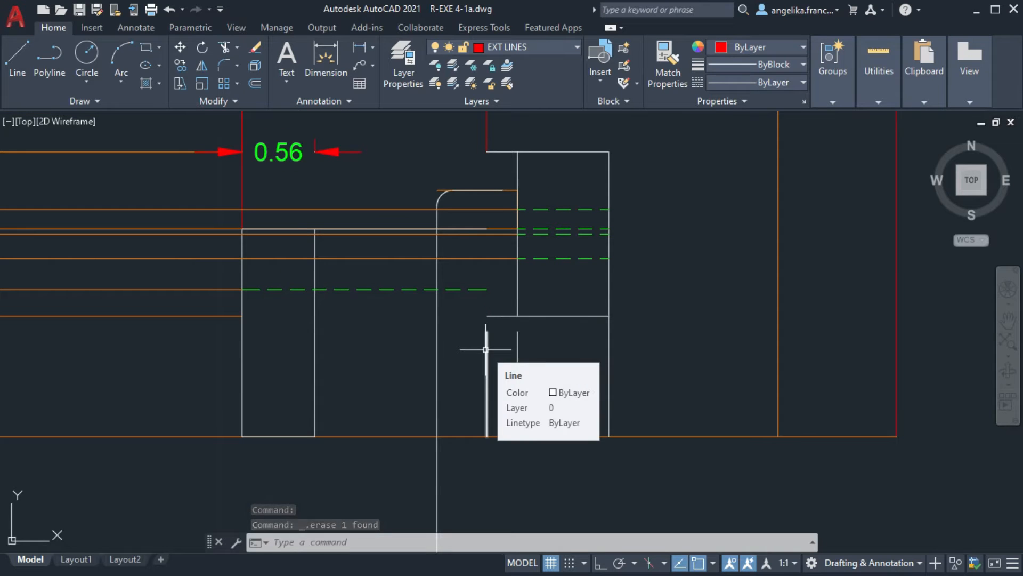
{"action": "middle_click_drag", "start_coordinate": [511, 167], "coordinate": [495, 248]}
On layer 0, draw a vertical line from the new 0.56 dimension's left end down to the block's lower horizontal edge
{"action": "left_click", "coordinate": [527, 47]}
{"action": "left_click", "coordinate": [511, 62]}
{"action": "left_click", "coordinate": [17, 59]}
{"action": "left_click", "coordinate": [520, 182]}
{"action": "middle_click_drag", "start_coordinate": [522, 379], "coordinate": [521, 348]}
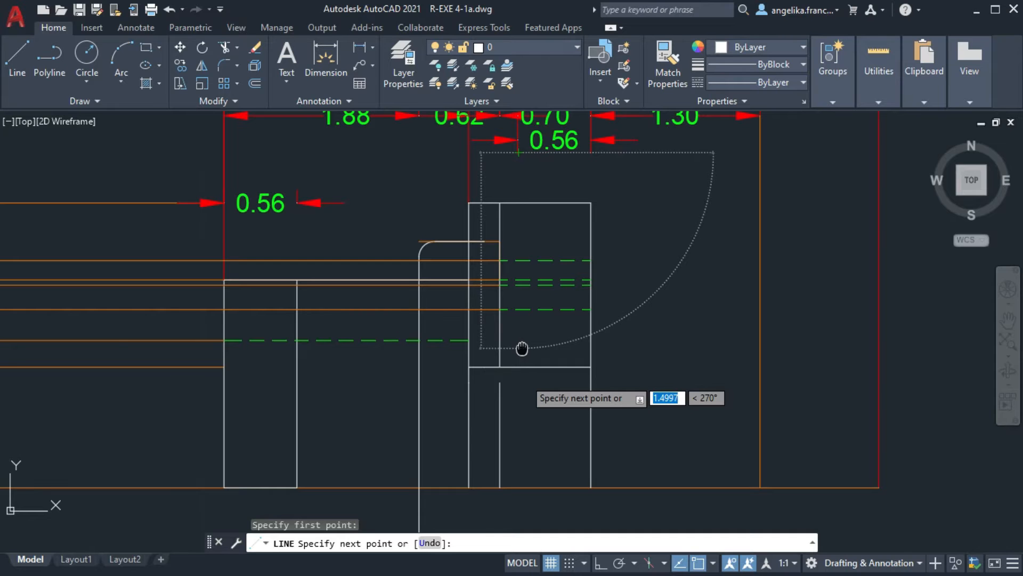
{"action": "scroll", "coordinate": [521, 348], "scroll_direction": "up", "scroll_amount": 2}
{"action": "left_click", "coordinate": [518, 367]}
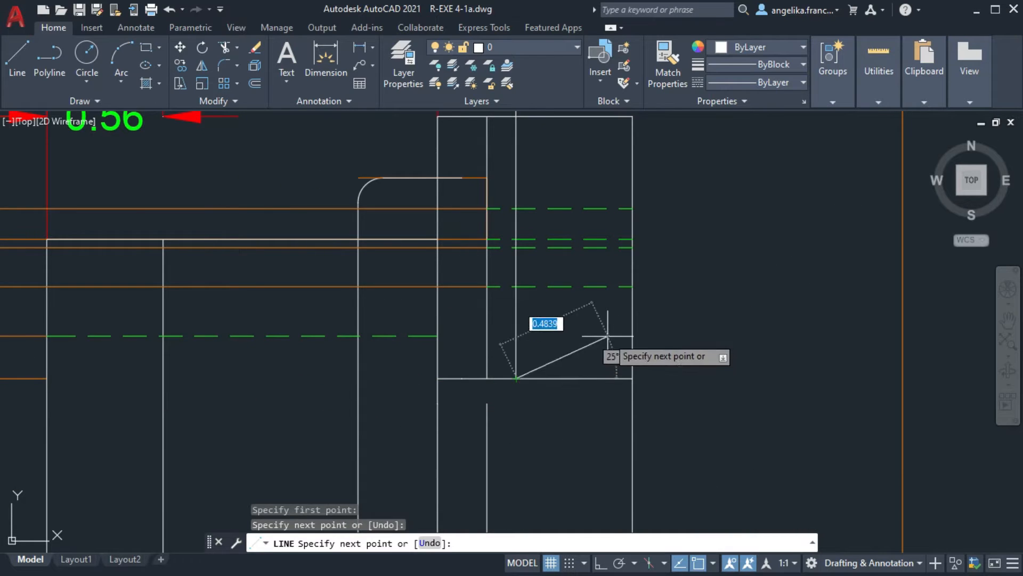
{"action": "key", "text": "Escape"}
Shorten the new vertical line so its upper end meets the block's top edge
{"action": "scroll", "coordinate": [607, 335], "scroll_direction": "down", "scroll_amount": 2}
{"action": "left_click", "coordinate": [550, 162]}
{"action": "left_click", "coordinate": [549, 214]}
{"action": "key", "text": "Escape"}
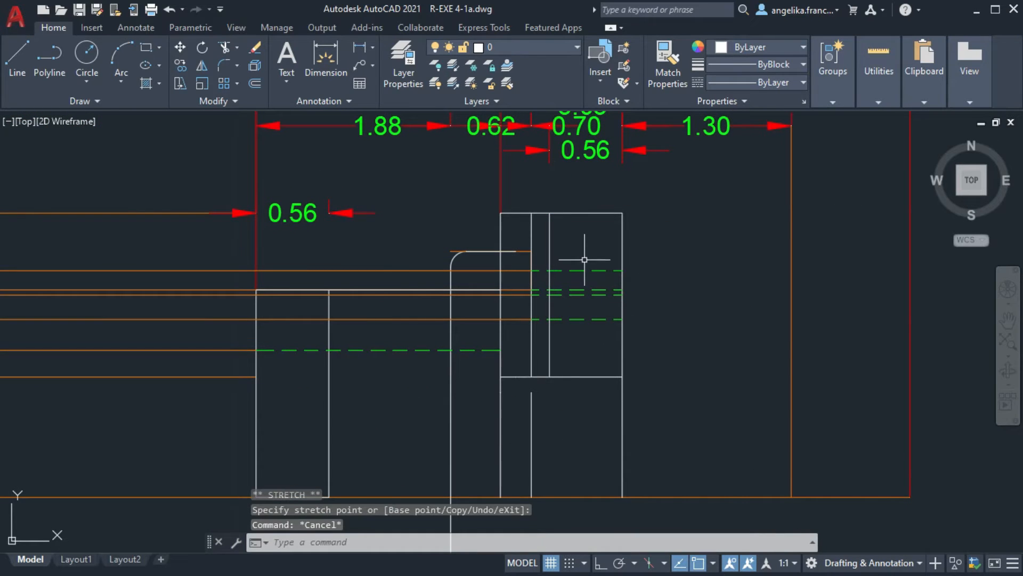
{"action": "middle_click_drag", "start_coordinate": [581, 261], "coordinate": [615, 248]}
Trim the block's upper left corner, removing the top edge and left edge portions outside the original inner vertical line
{"action": "scroll", "coordinate": [534, 209], "scroll_direction": "up", "scroll_amount": 2}
{"action": "left_click", "coordinate": [224, 47]}
{"action": "left_click", "coordinate": [574, 169]}
{"action": "left_click", "coordinate": [534, 205]}
{"action": "key", "text": "Escape"}
{"action": "scroll", "coordinate": [537, 208], "scroll_direction": "down", "scroll_amount": 2}
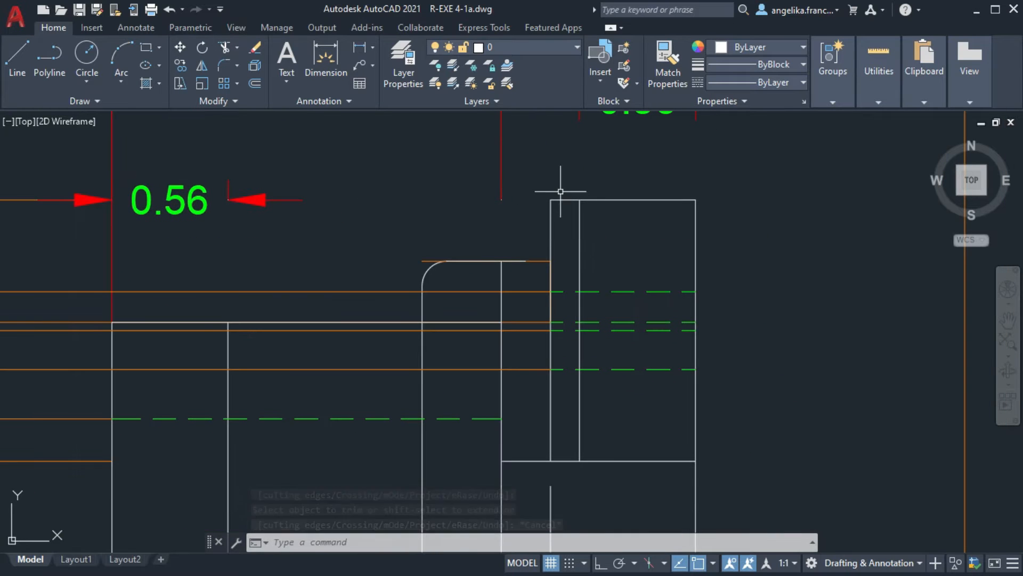
Lengthen the short horizontal line beside the block so its right end reaches the block's upper left edge
{"action": "mouse_move", "coordinate": [660, 361]}
{"action": "middle_mouse_down"}
{"action": "mouse_move", "coordinate": [568, 317]}
{"action": "mouse_move", "coordinate": [561, 279]}
{"action": "middle_mouse_up"}
{"action": "key", "text": "Escape"}
{"action": "left_click", "coordinate": [484, 248]}
{"action": "left_click", "coordinate": [489, 248]}
{"action": "key", "text": "ctrl"}
Move the lower vertical edge, together with the selected horizontal line, from its top end to the new vertical line's lower end
{"action": "middle_click_drag", "start_coordinate": [575, 418], "coordinate": [591, 272]}
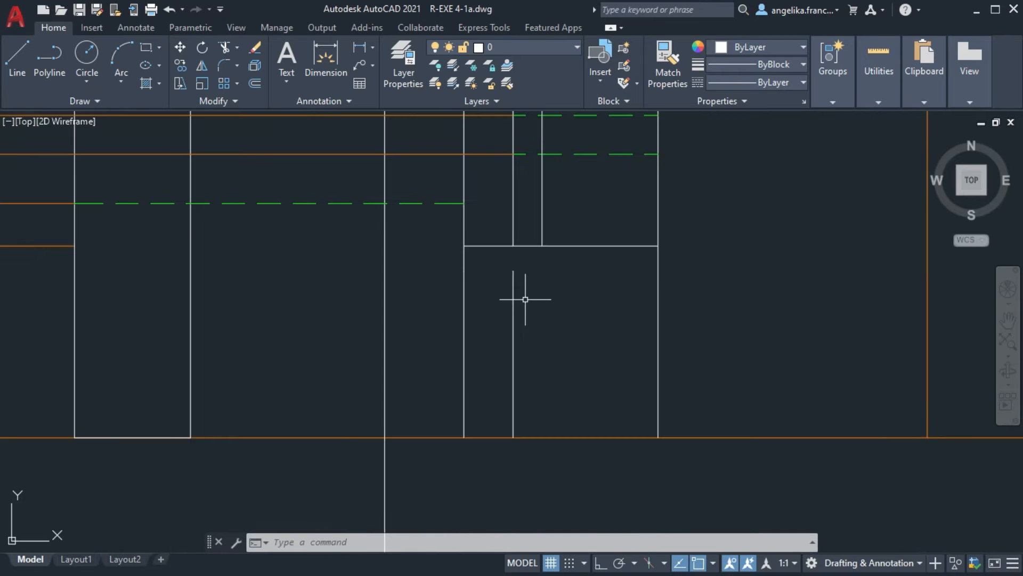
{"action": "key", "text": "Return"}
{"action": "left_click", "coordinate": [513, 271]}
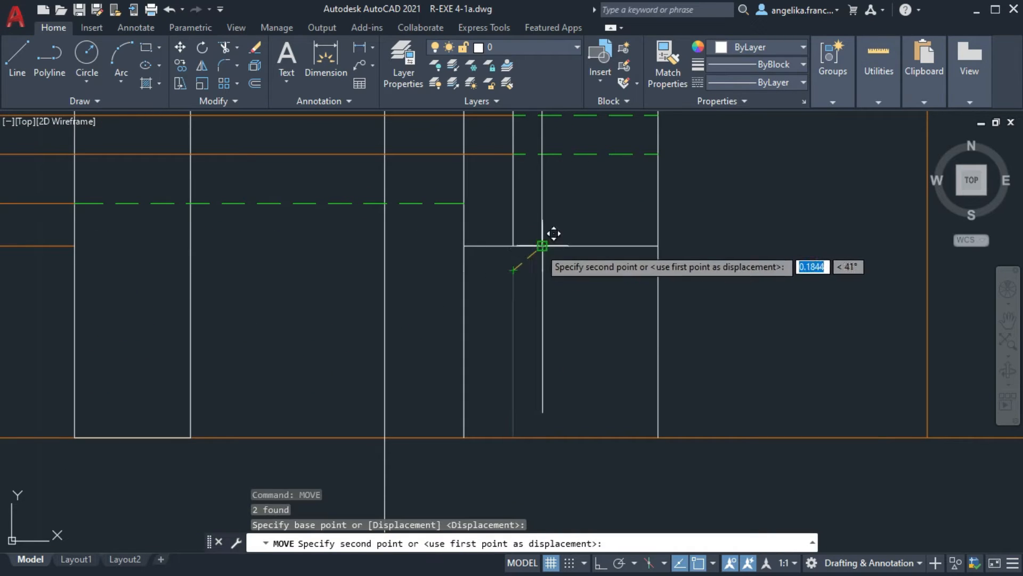
{"action": "left_click", "coordinate": [542, 245]}
Fillet the moved lower vertical edge with the block's lower horizontal edge at radius 0.12
{"action": "scroll", "coordinate": [588, 379], "scroll_direction": "up", "scroll_amount": 4}
{"action": "middle_click_drag", "start_coordinate": [599, 347], "coordinate": [677, 377]}
{"action": "type", "text": "f"}
{"action": "key", "text": "Return"}
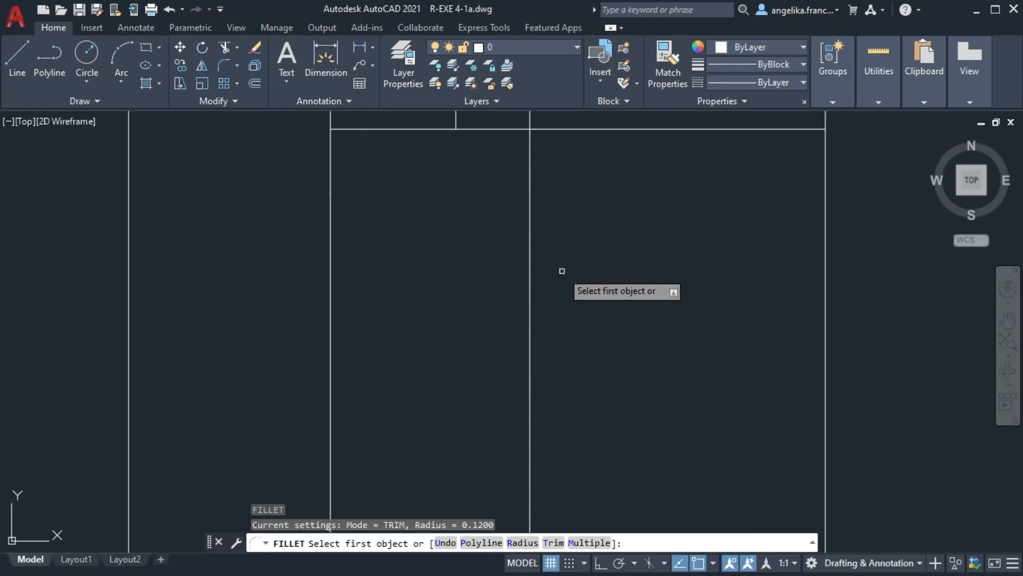
{"action": "left_click", "coordinate": [530, 225]}
{"action": "left_click", "coordinate": [491, 129]}
{"action": "scroll", "coordinate": [511, 224], "scroll_direction": "down", "scroll_amount": 4}
Fillet the upper part of the new inner vertical line with the moved horizontal line at radius 0.12
{"action": "middle_click_drag", "start_coordinate": [516, 223], "coordinate": [505, 376]}
{"action": "middle_click_drag", "start_coordinate": [493, 190], "coordinate": [481, 281]}
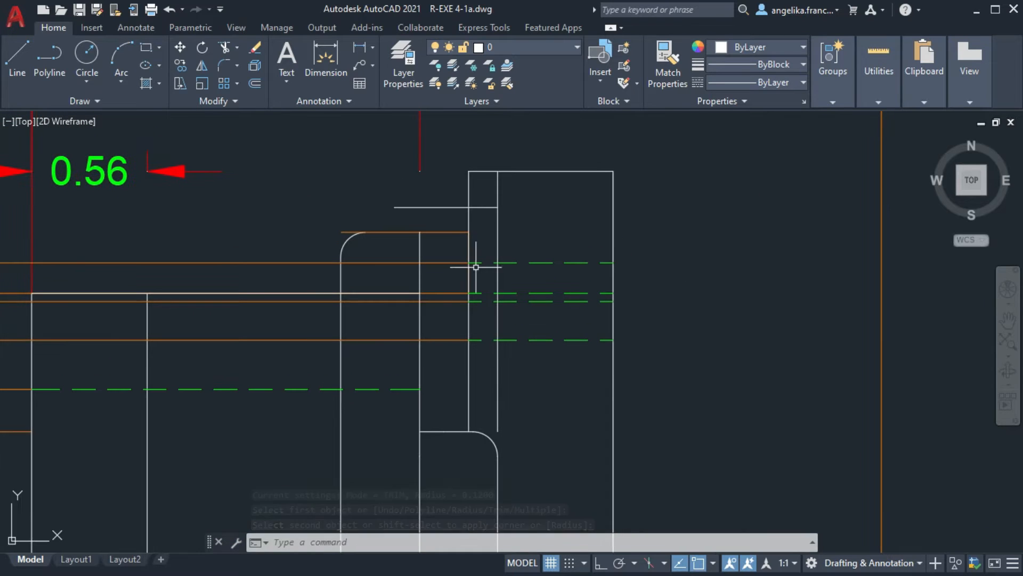
{"action": "key", "text": "Return"}
{"action": "mouse_move", "coordinate": [496, 213]}
{"action": "middle_mouse_down"}
{"action": "mouse_move", "coordinate": [495, 236]}
{"action": "mouse_move", "coordinate": [916, 208]}
{"action": "middle_mouse_up"}
{"action": "scroll", "coordinate": [916, 209], "scroll_direction": "down", "scroll_amount": 2}
{"action": "middle_click_drag", "start_coordinate": [916, 208], "coordinate": [779, 234]}
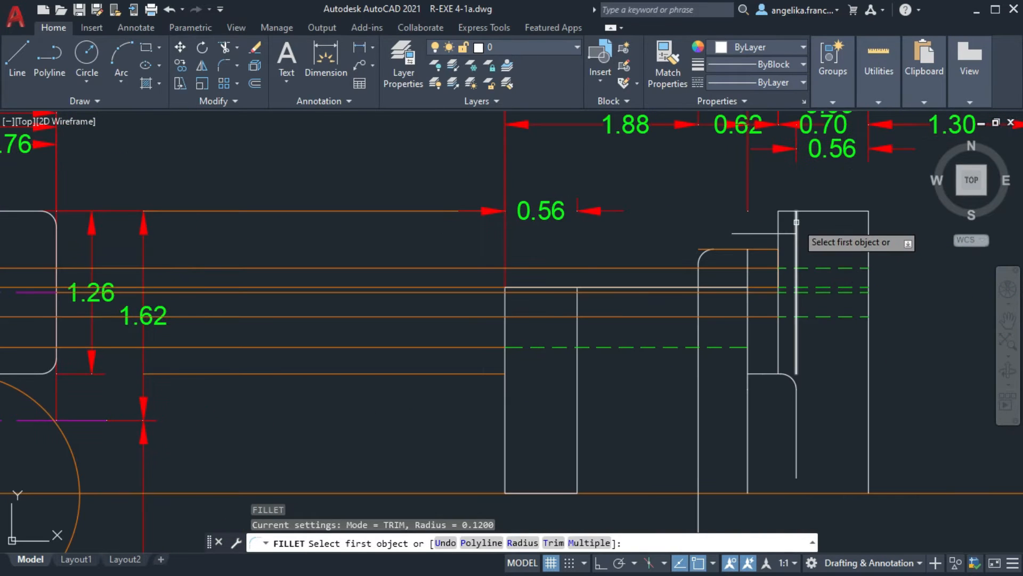
{"action": "left_click", "coordinate": [796, 222]}
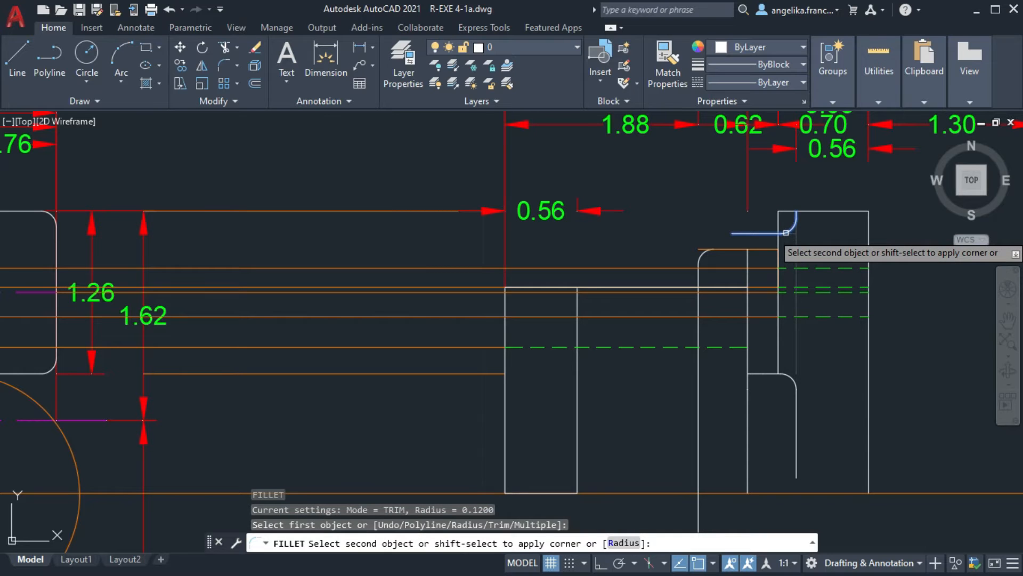
{"action": "left_click", "coordinate": [786, 232]}
{"action": "key", "text": "Escape"}
Draw a vertical line from the upper fillet arc's top end down to the level of the block's lower edge
{"action": "type", "text": "l"}
{"action": "key", "text": "Return"}
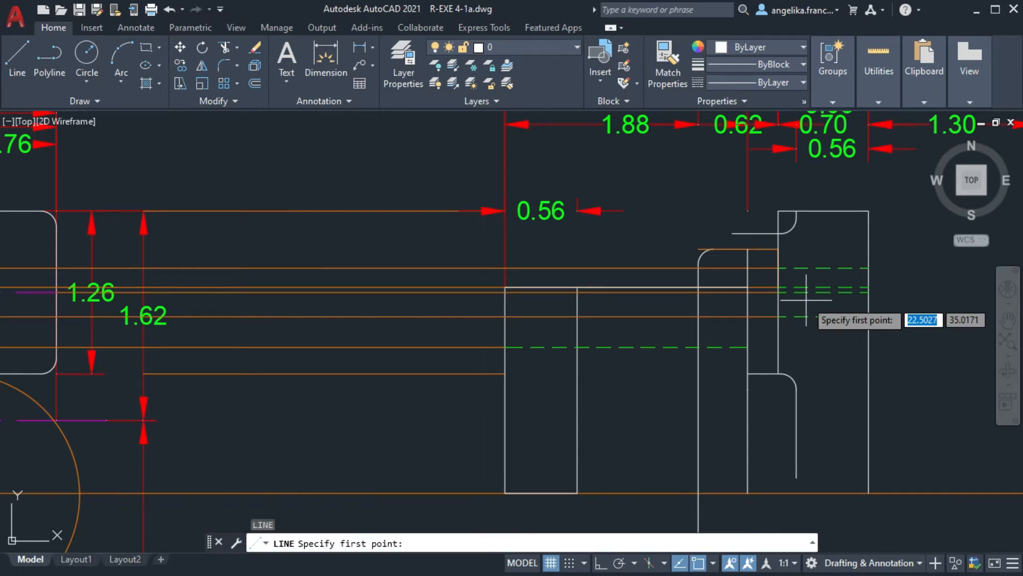
{"action": "left_click", "coordinate": [796, 217]}
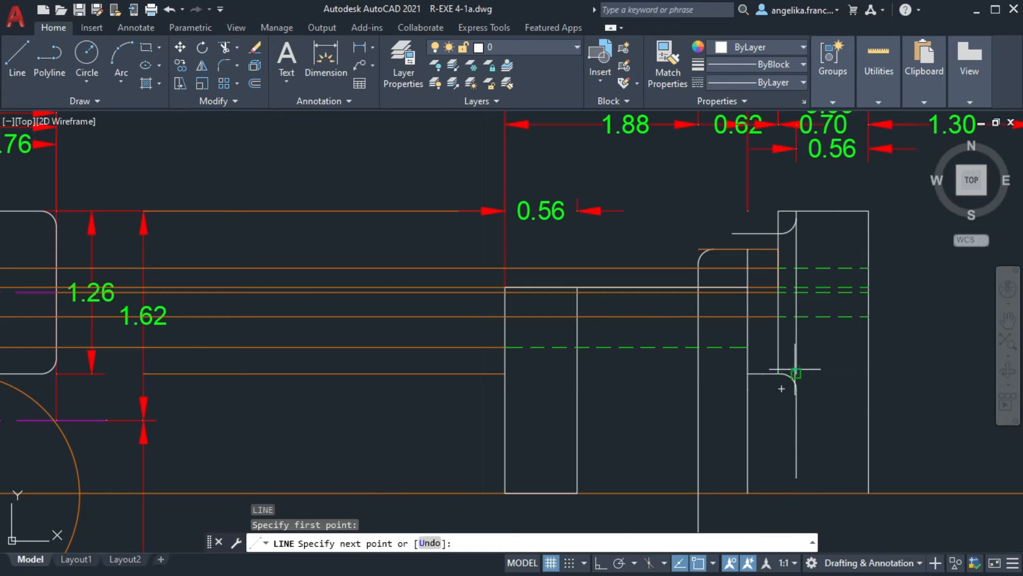
{"action": "left_click", "coordinate": [796, 372]}
{"action": "scroll", "coordinate": [823, 362], "scroll_direction": "up", "scroll_amount": 2}
{"action": "key", "text": "Return"}
Draw a horizontal line from the lower fillet arc's upper end to the block's right edge
{"action": "key", "text": "Return"}
{"action": "left_click", "coordinate": [751, 381]}
{"action": "left_click", "coordinate": [896, 379]}
{"action": "key", "text": "Return"}
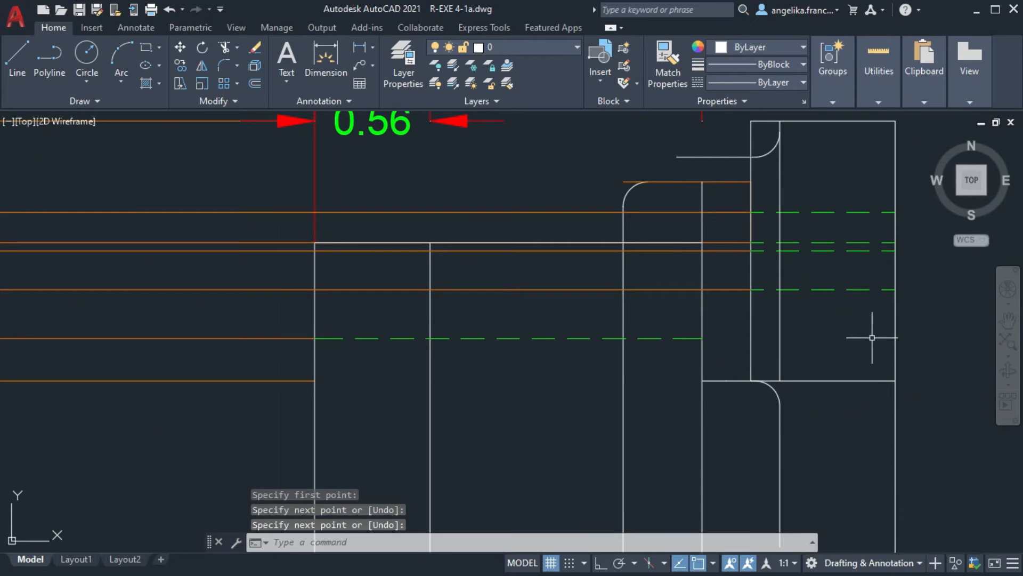
{"action": "middle_click_drag", "start_coordinate": [832, 318], "coordinate": [828, 335]}
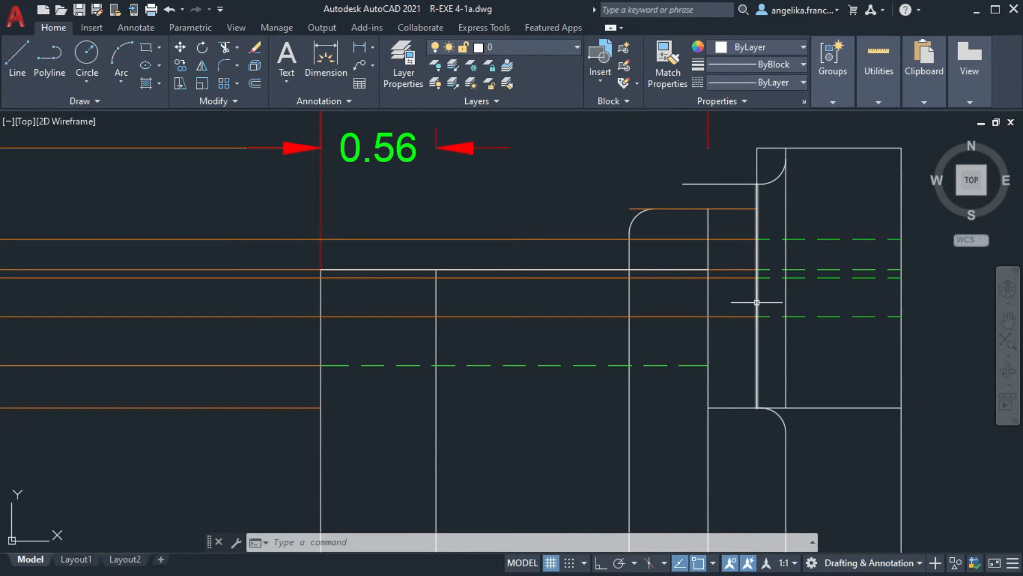
{"action": "key", "text": "Escape"}
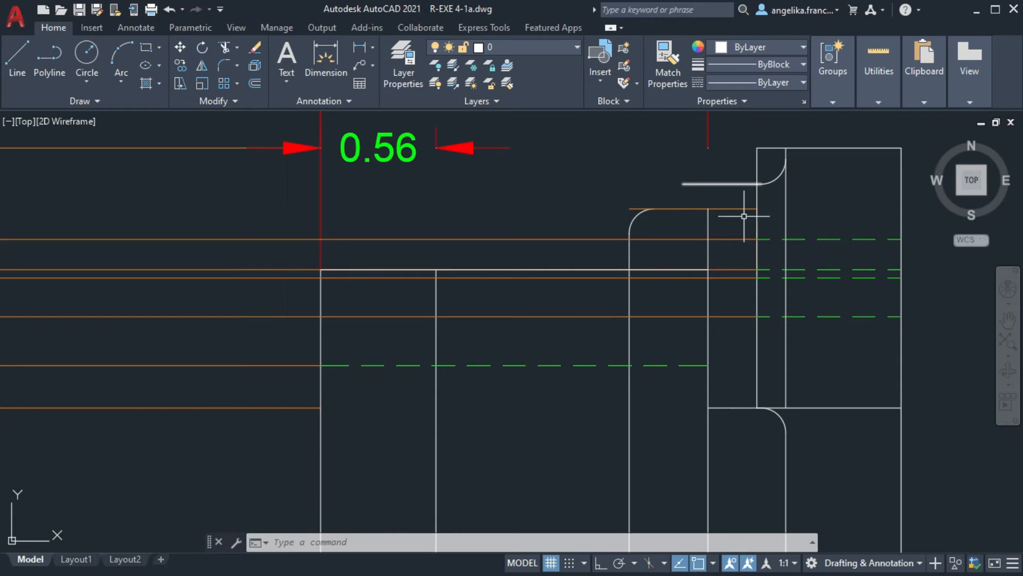
Move the short horizontal line at the upper fillet down onto the guide line level with the left fillet arc's top
{"action": "left_click", "coordinate": [727, 185]}
{"action": "left_click", "coordinate": [722, 184]}
{"action": "left_click", "coordinate": [722, 209]}
{"action": "key", "text": "Escape"}
Move the upper fillet arc by its lower end onto the right end of the lowered horizontal line
{"action": "left_click", "coordinate": [780, 179]}
{"action": "mouse_move", "coordinate": [778, 179]}
{"action": "type", "text": "m"}
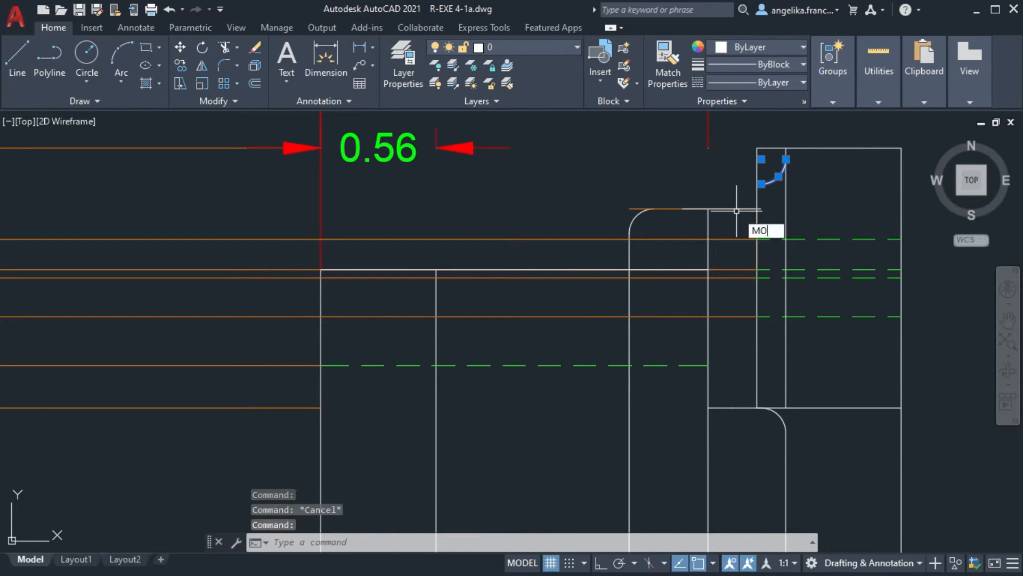
{"action": "key", "text": "Return"}
{"action": "left_click", "coordinate": [761, 184]}
{"action": "left_click", "coordinate": [773, 197]}
{"action": "scroll", "coordinate": [794, 201], "scroll_direction": "up", "scroll_amount": 4}
{"action": "scroll", "coordinate": [732, 257], "scroll_direction": "down", "scroll_amount": 2}
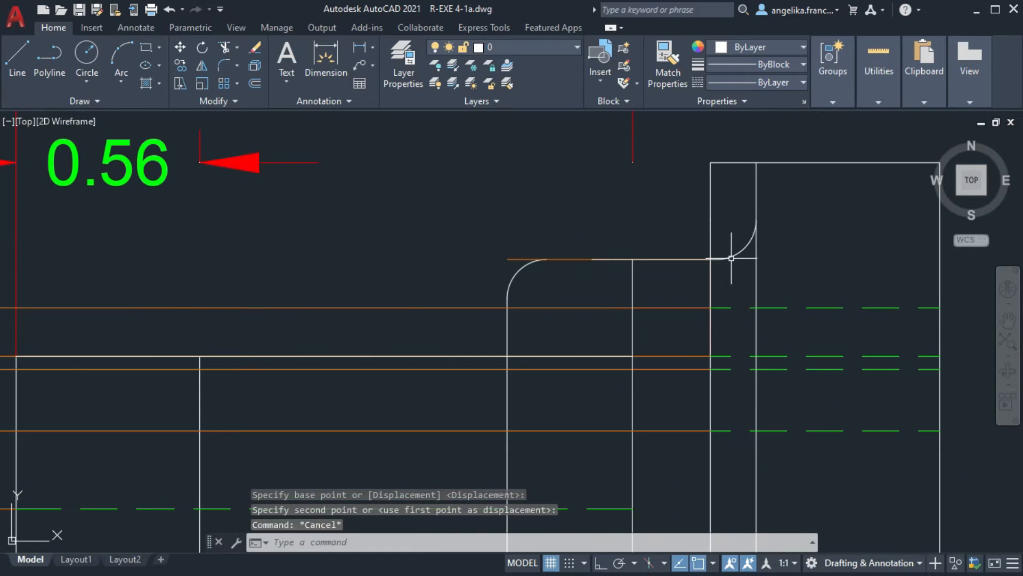
{"action": "scroll", "coordinate": [692, 265], "scroll_direction": "up", "scroll_amount": 2}
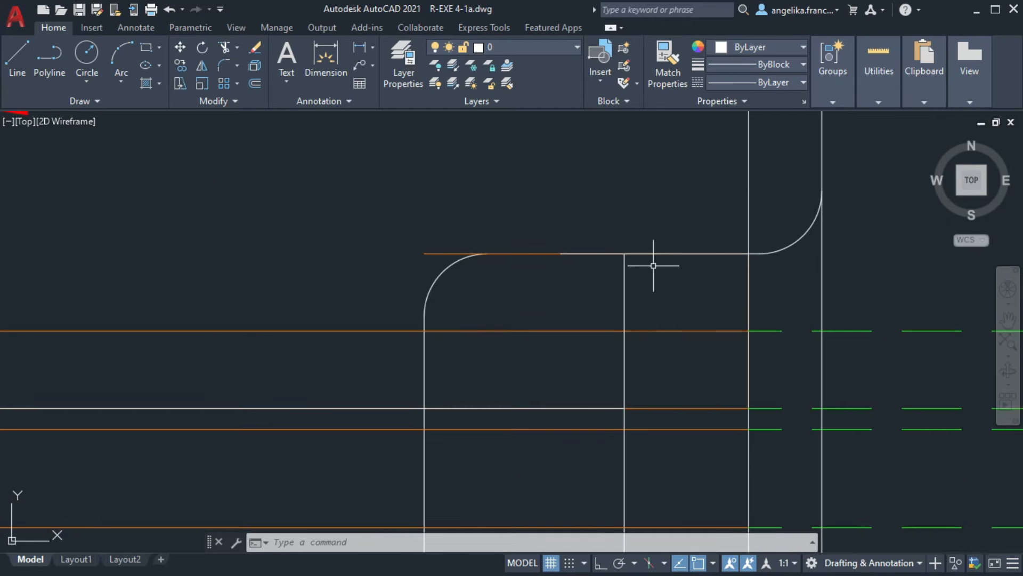
Erase the guide line under the short horizontal line and lengthen that line's left end to the left fillet arc's upper end
{"action": "middle_click_drag", "start_coordinate": [656, 265], "coordinate": [637, 267]}
{"action": "key", "text": "Delete"}
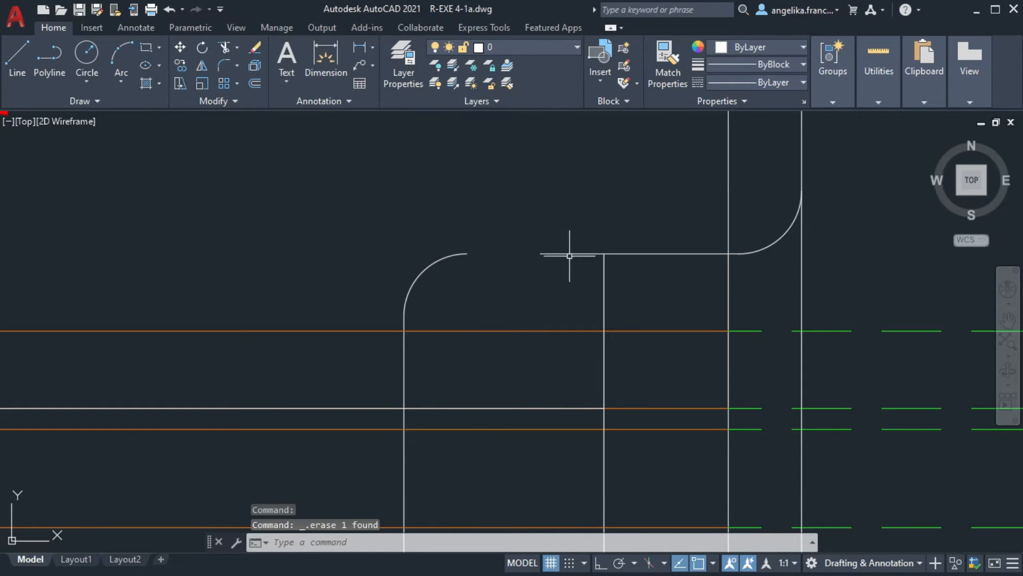
{"action": "mouse_move", "coordinate": [540, 254]}
{"action": "left_click", "coordinate": [570, 299]}
{"action": "left_click", "coordinate": [467, 254]}
{"action": "key", "text": "Escape"}
{"action": "scroll", "coordinate": [552, 287], "scroll_direction": "down", "scroll_amount": 2}
{"action": "middle_click_drag", "start_coordinate": [555, 287], "coordinate": [590, 294]}
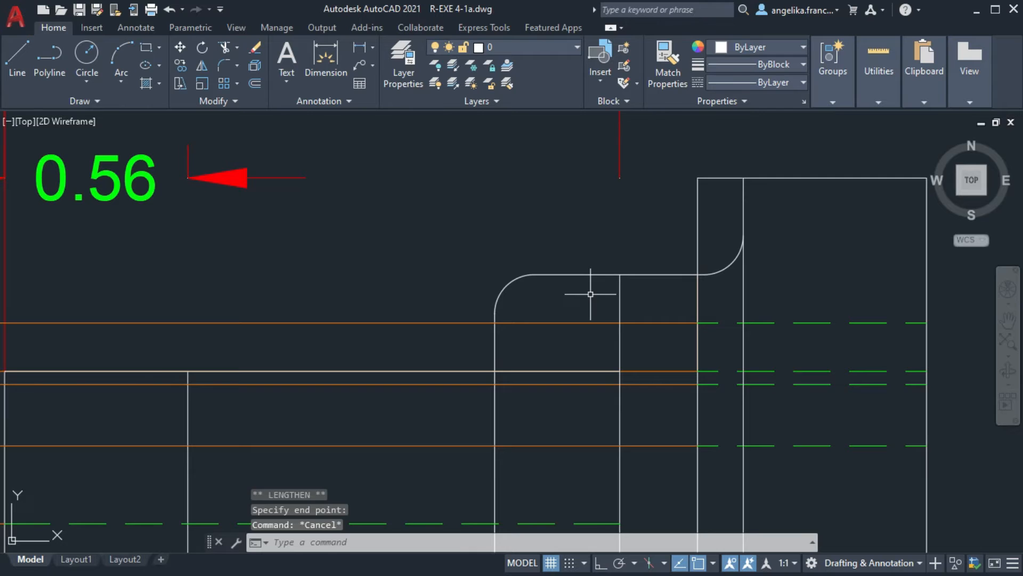
{"action": "scroll", "coordinate": [525, 309], "scroll_direction": "down", "scroll_amount": 3}
{"action": "mouse_move", "coordinate": [772, 295]}
{"action": "middle_mouse_down"}
{"action": "mouse_move", "coordinate": [692, 312]}
{"action": "mouse_move", "coordinate": [612, 266]}
{"action": "middle_mouse_up"}
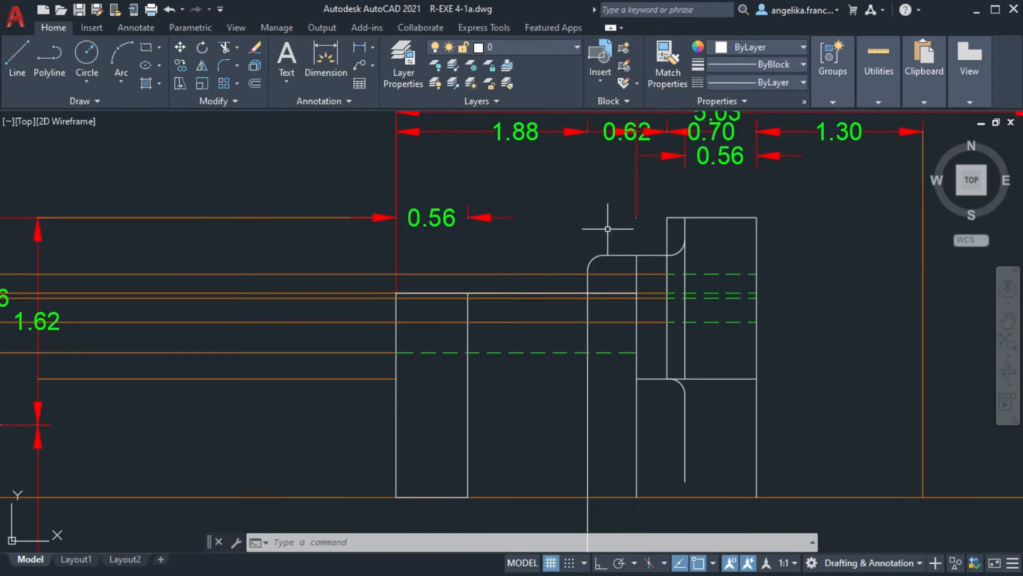
Erase the short vertical line above the upper fillet arc at the block's inner edge in the side view
{"action": "scroll", "coordinate": [691, 238], "scroll_direction": "up", "scroll_amount": 4}
{"action": "type", "text": "f"}
{"action": "key", "text": "Return"}
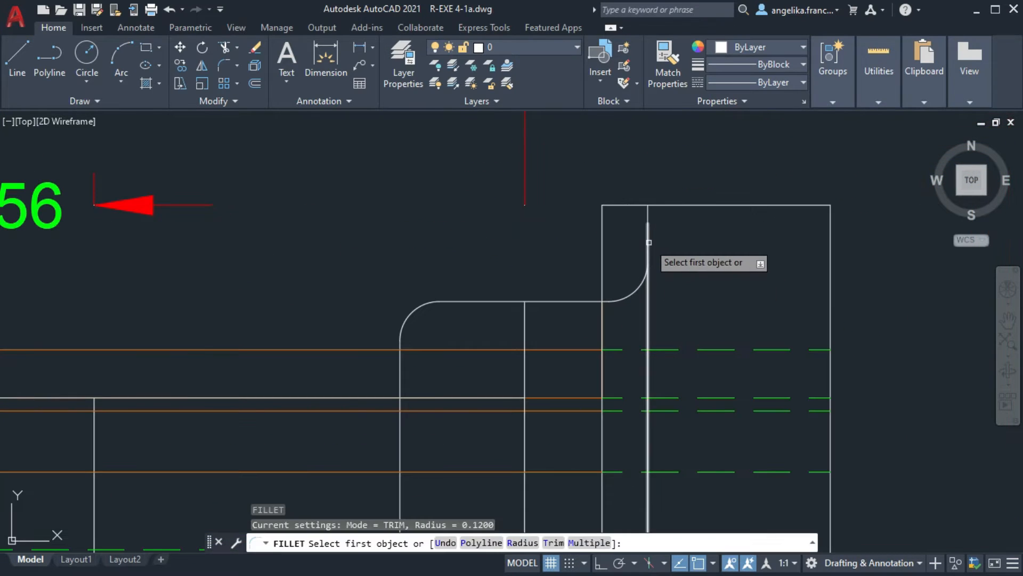
{"action": "left_click", "coordinate": [648, 214]}
{"action": "key", "text": "Escape"}
{"action": "left_click", "coordinate": [648, 219]}
{"action": "key", "text": "Delete"}
Fillet the block's inner vertical edge with its top edge using the 0.12 radius
{"action": "left_click", "coordinate": [647, 233]}
{"action": "left_click", "coordinate": [648, 223]}
{"action": "key", "text": "Escape"}
{"action": "middle_click_drag", "start_coordinate": [699, 225], "coordinate": [673, 279]}
{"action": "type", "text": "f"}
{"action": "key", "text": "Return"}
{"action": "left_click", "coordinate": [621, 282]}
{"action": "key", "text": "Escape"}
Draw a horizontal line from the block's top-left corner to the upper end of the new fillet arc
{"action": "type", "text": "l"}
{"action": "key", "text": "Return"}
{"action": "left_click", "coordinate": [577, 260]}
{"action": "left_click", "coordinate": [662, 259]}
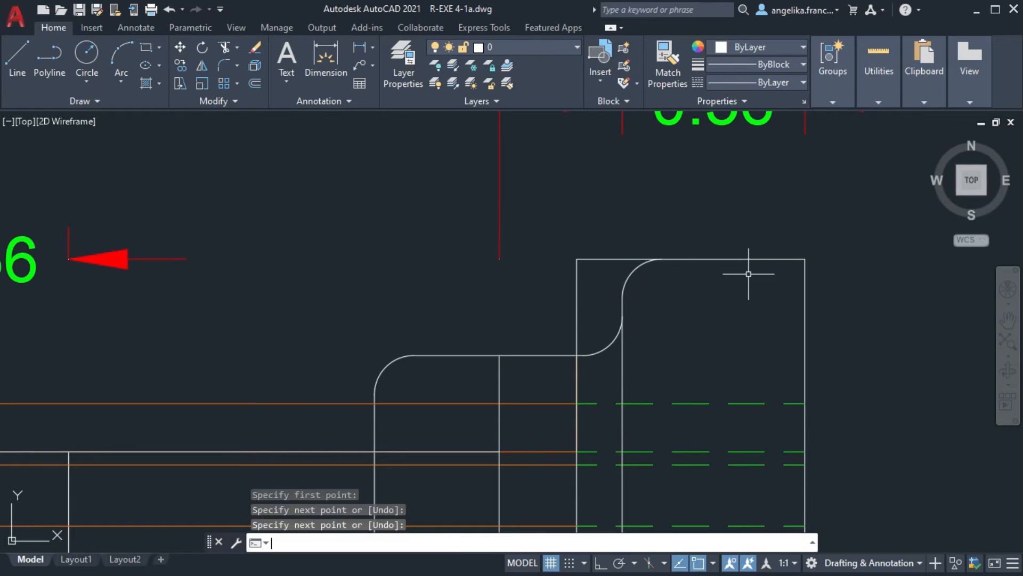
{"action": "key", "text": "Return"}
{"action": "middle_click_drag", "start_coordinate": [722, 290], "coordinate": [648, 294]}
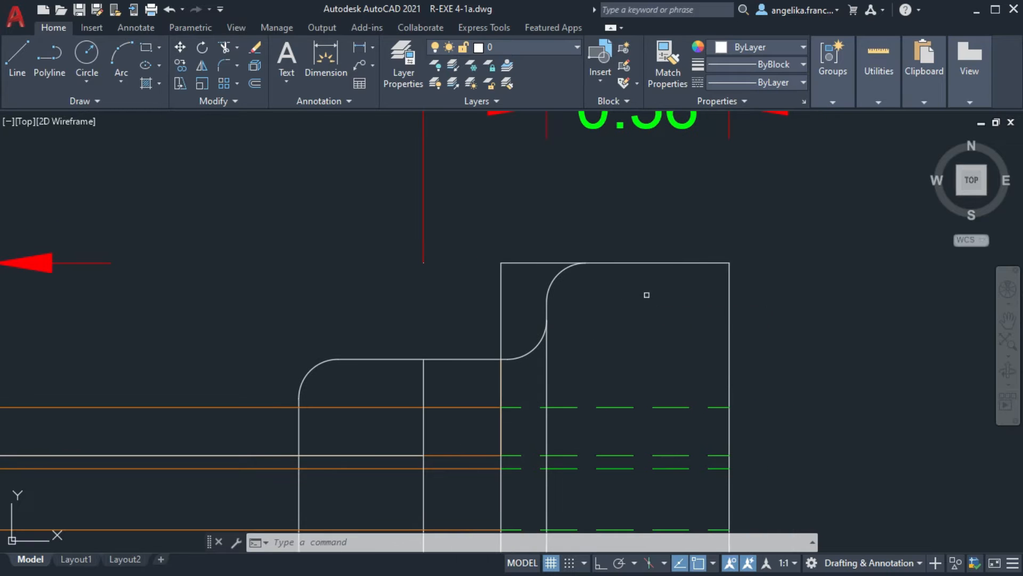
Fillet the block's top-right corner with the 0.12 radius
{"action": "type", "text": "f"}
{"action": "key", "text": "Return"}
{"action": "left_click", "coordinate": [705, 263]}
{"action": "left_click", "coordinate": [731, 279]}
{"action": "middle_click_drag", "start_coordinate": [679, 397], "coordinate": [718, 294]}
{"action": "scroll", "coordinate": [698, 288], "scroll_direction": "down", "scroll_amount": 2}
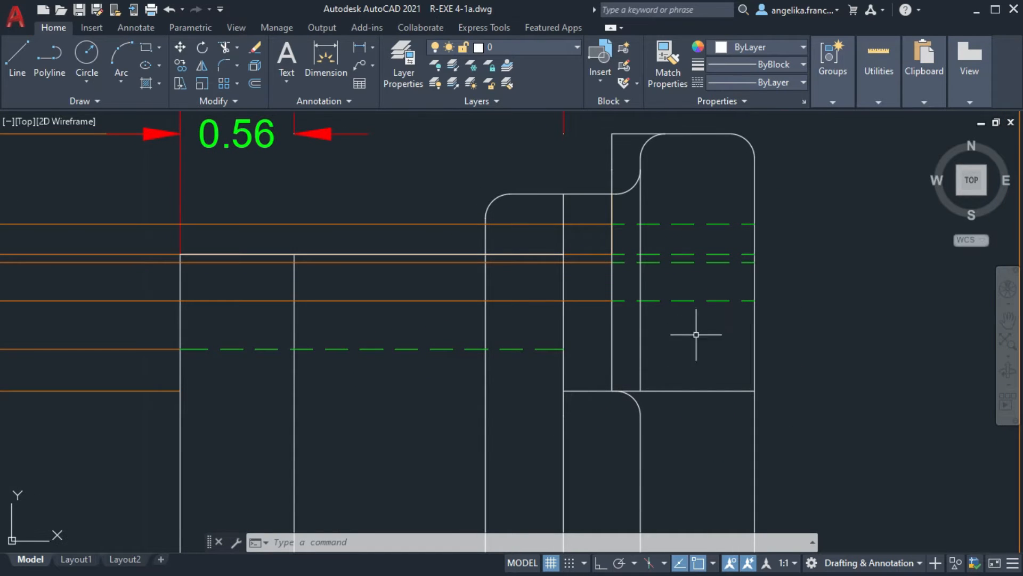
Erase the short horizontal line to the left of the lower fillet arc
{"action": "middle_click_drag", "start_coordinate": [643, 372], "coordinate": [659, 365]}
{"action": "left_click", "coordinate": [612, 377]}
{"action": "scroll", "coordinate": [621, 387], "scroll_direction": "up", "scroll_amount": 2}
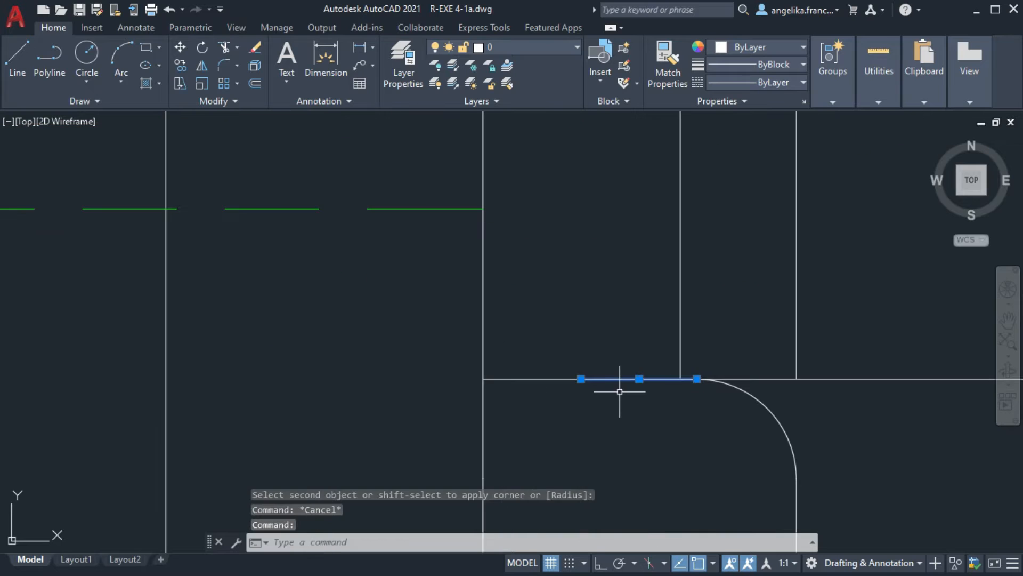
{"action": "key", "text": "Delete"}
{"action": "scroll", "coordinate": [581, 377], "scroll_direction": "down", "scroll_amount": 5}
{"action": "mouse_move", "coordinate": [584, 379]}
{"action": "middle_mouse_down"}
{"action": "mouse_move", "coordinate": [600, 347]}
{"action": "mouse_move", "coordinate": [659, 347]}
{"action": "mouse_move", "coordinate": [672, 367]}
{"action": "mouse_move", "coordinate": [697, 349]}
{"action": "middle_mouse_up"}
{"action": "type", "text": "l"}
{"action": "key", "text": "Return"}
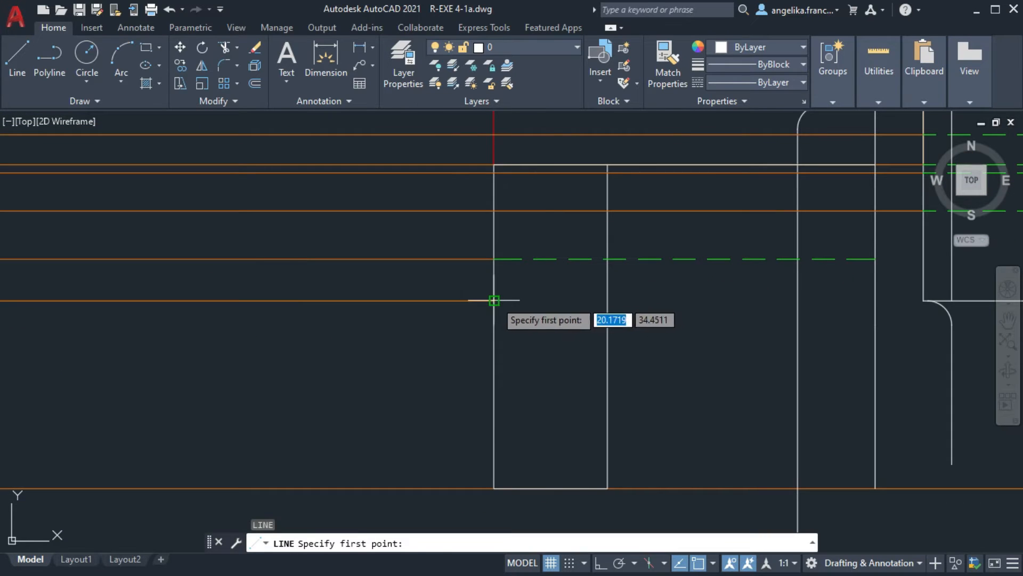
{"action": "middle_click_drag", "start_coordinate": [923, 300], "coordinate": [755, 307]}
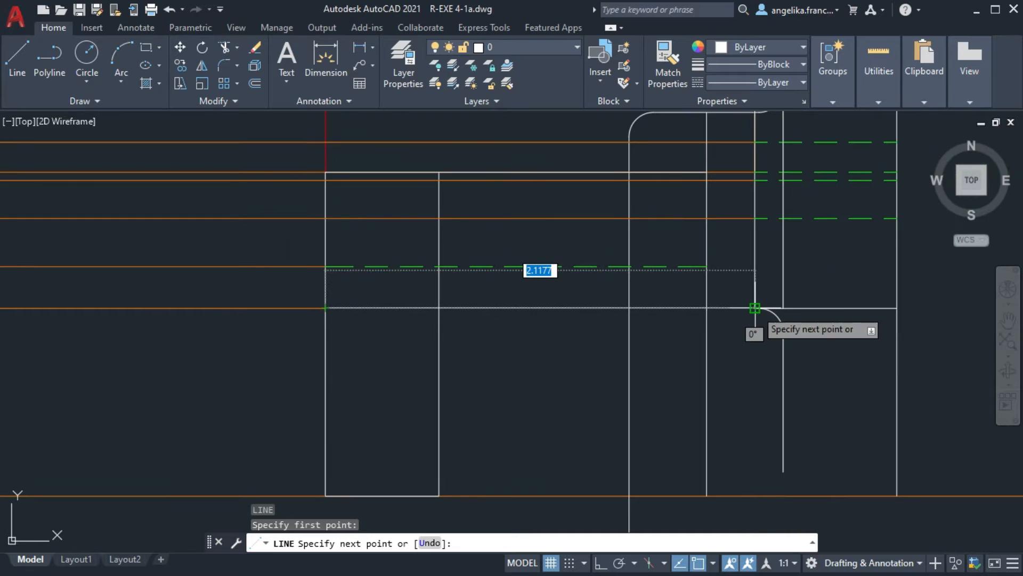
{"action": "key", "text": "Escape"}
{"action": "scroll", "coordinate": [757, 300], "scroll_direction": "down", "scroll_amount": 3}
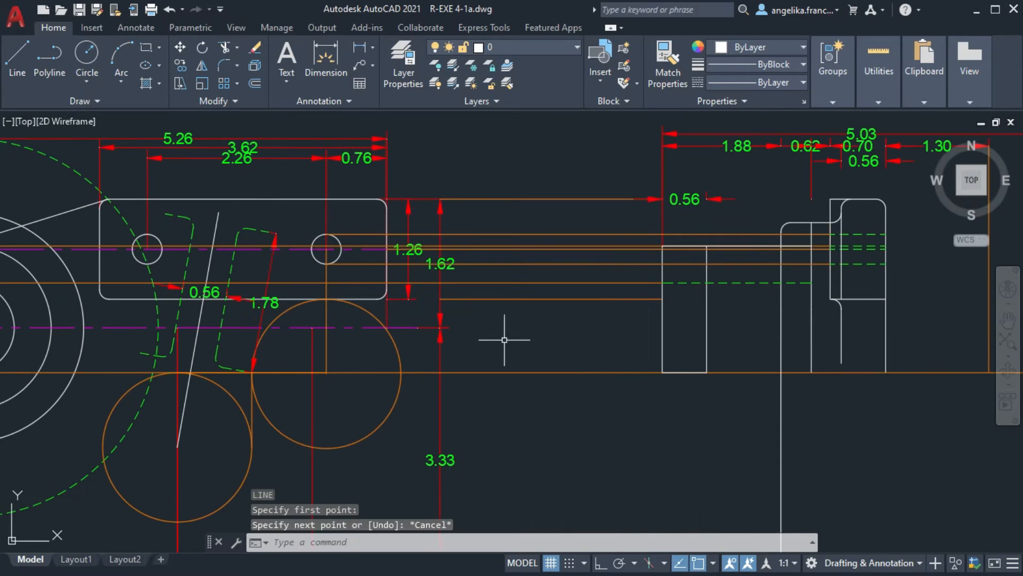
{"action": "type", "text": "l"}
{"action": "key", "text": "Return"}
{"action": "key", "text": "Escape"}
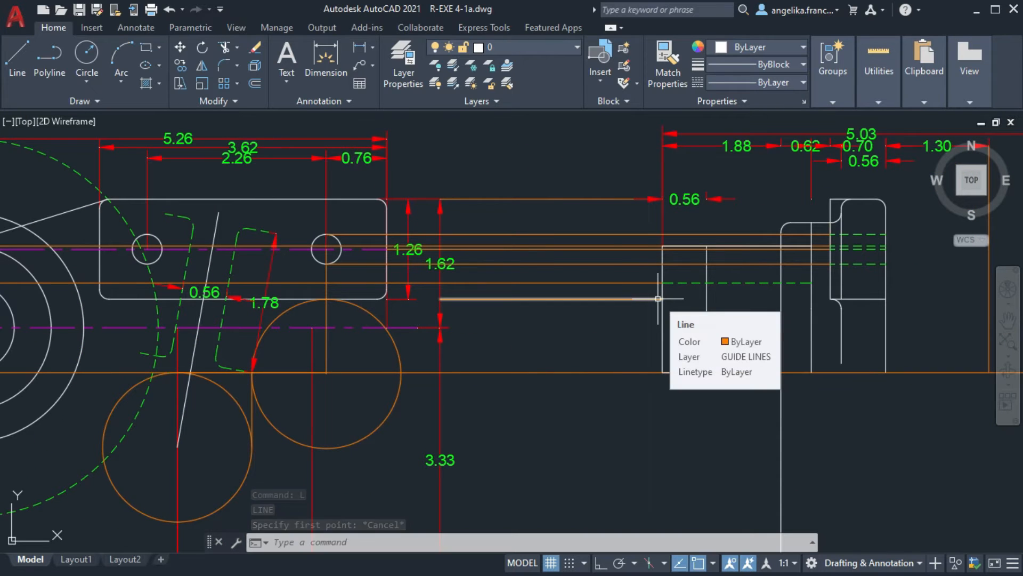
Draw a horizontal line across the side view, from its left edge to the block's right edge, level with the lower centre line
{"action": "type", "text": "l"}
{"action": "key", "text": "Return"}
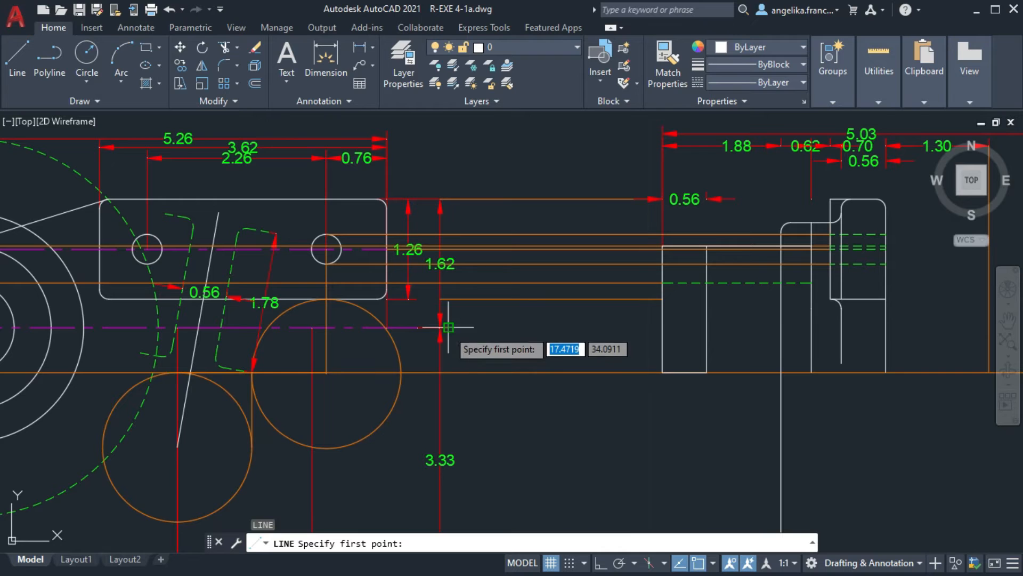
{"action": "left_click", "coordinate": [885, 327]}
{"action": "key", "text": "Return"}
{"action": "scroll", "coordinate": [880, 341], "scroll_direction": "up", "scroll_amount": 3}
{"action": "scroll", "coordinate": [477, 393], "scroll_direction": "down", "scroll_amount": 2}
{"action": "middle_click_drag", "start_coordinate": [474, 392], "coordinate": [552, 367]}
{"action": "key", "text": "Return"}
{"action": "left_click", "coordinate": [543, 47]}
{"action": "left_click", "coordinate": [535, 174]}
{"action": "middle_click_drag", "start_coordinate": [428, 311], "coordinate": [521, 304]}
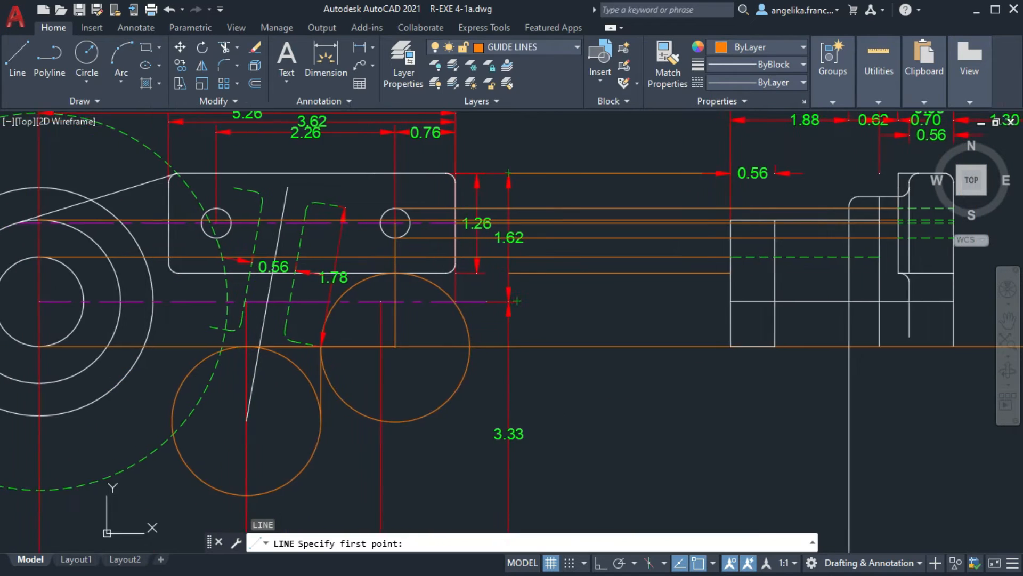
{"action": "middle_click_drag", "start_coordinate": [462, 367], "coordinate": [481, 367]}
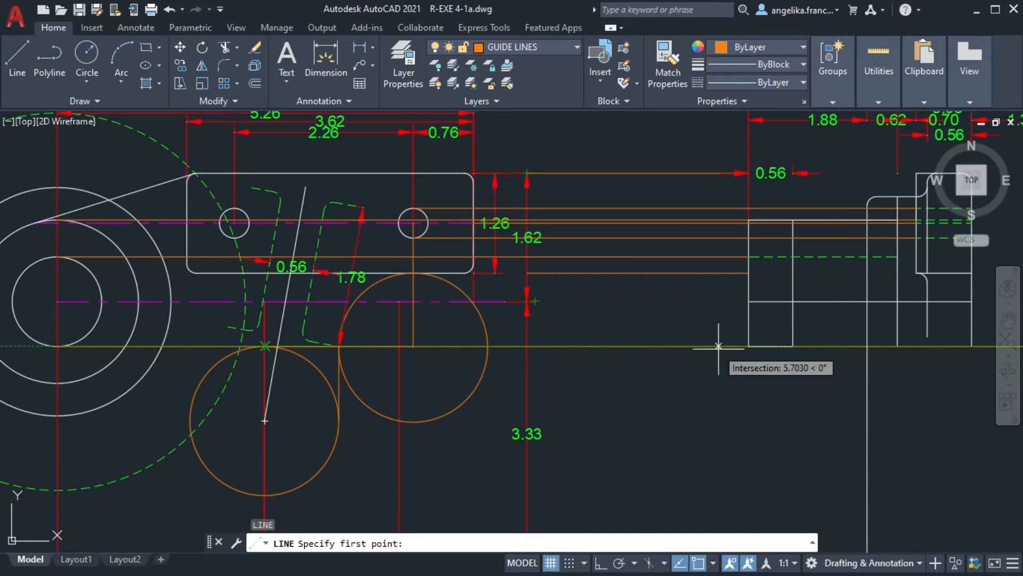
{"action": "middle_click_drag", "start_coordinate": [765, 345], "coordinate": [624, 345]}
{"action": "key", "text": "Escape"}
Lengthen the short bottom edge of the side view rightward to the vertical guide line of the 1.30 dimension
{"action": "left_click", "coordinate": [628, 348]}
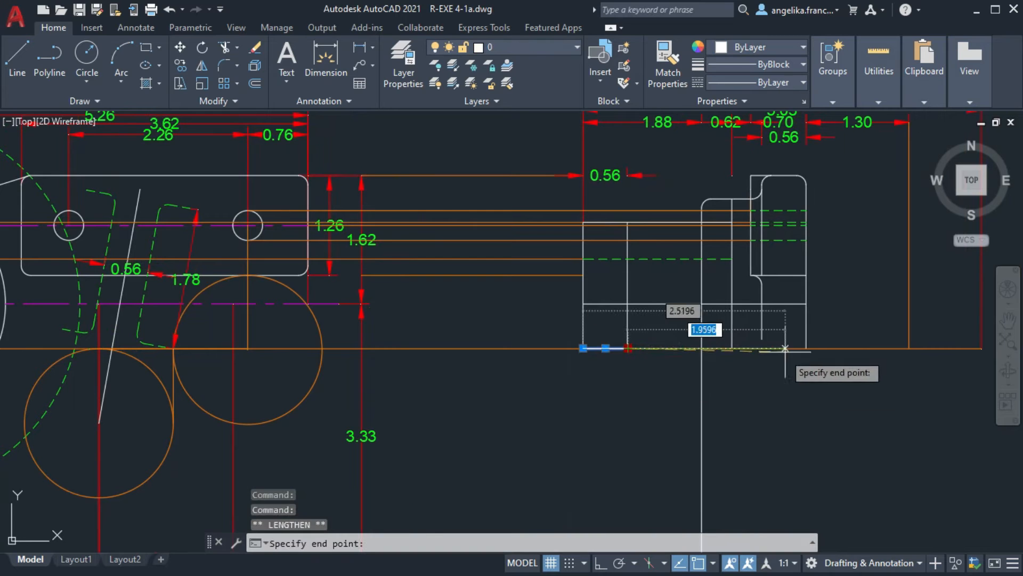
{"action": "mouse_move", "coordinate": [637, 425]}
{"action": "middle_mouse_down"}
{"action": "mouse_move", "coordinate": [809, 397]}
{"action": "mouse_move", "coordinate": [661, 426]}
{"action": "middle_mouse_up"}
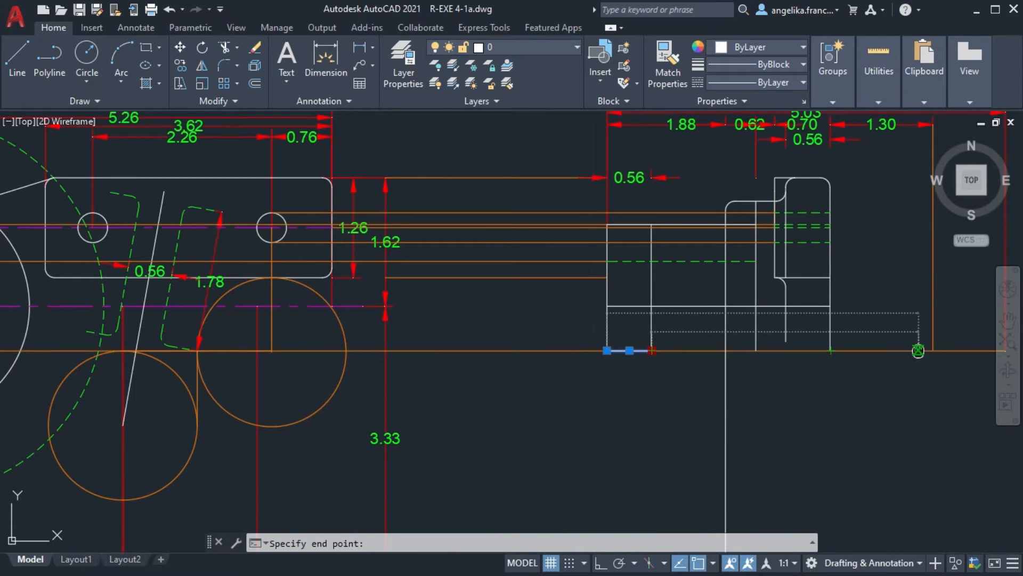
{"action": "middle_click_drag", "start_coordinate": [918, 350], "coordinate": [874, 359]}
{"action": "key", "text": "Escape"}
{"action": "scroll", "coordinate": [758, 385], "scroll_direction": "up", "scroll_amount": 2}
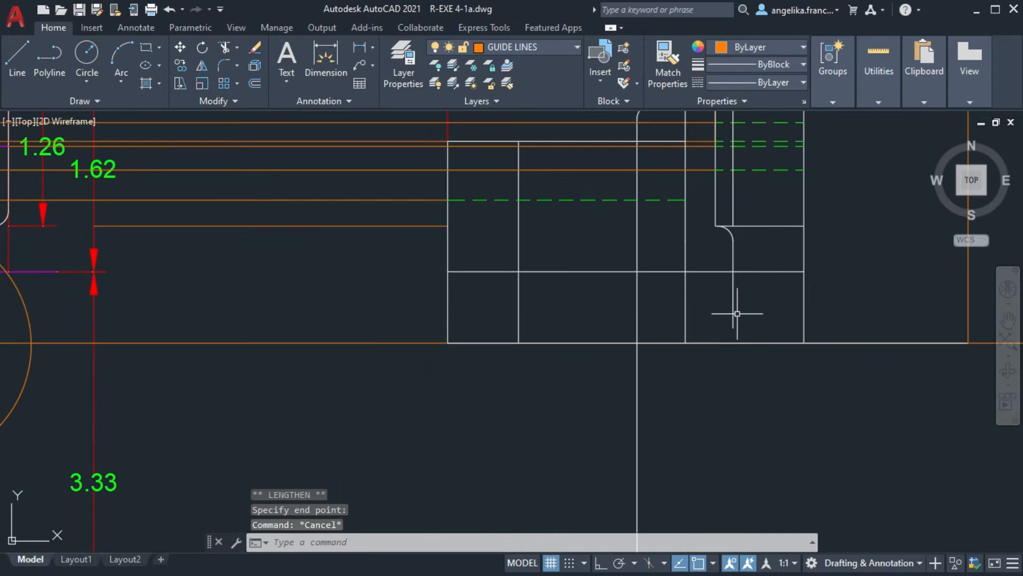
Lengthen the vertical line below the lower fillet arc down to the bottom edge line
{"action": "mouse_move", "coordinate": [733, 328]}
{"action": "left_click", "coordinate": [771, 371]}
{"action": "left_click", "coordinate": [734, 343]}
{"action": "key", "text": "Escape"}
{"action": "middle_click_drag", "start_coordinate": [635, 329], "coordinate": [729, 400]}
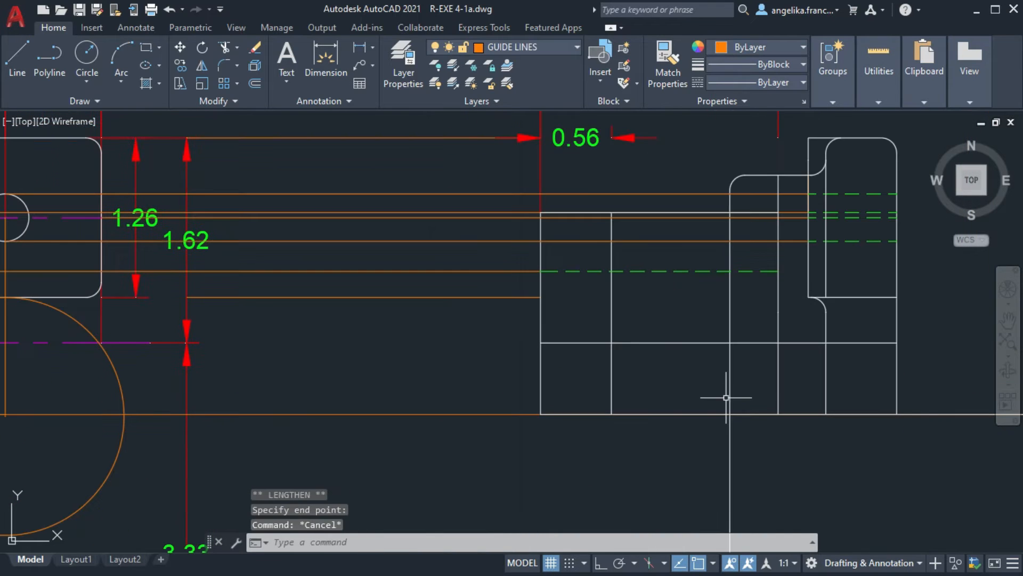
Draw a circle of radius 0.1875 on layer 0, centred where the 0.56 vertical line crosses the horizontal centre-level line
{"action": "type", "text": "c"}
{"action": "key", "text": "Return"}
{"action": "left_click", "coordinate": [507, 47]}
{"action": "left_click", "coordinate": [506, 65]}
{"action": "scroll", "coordinate": [592, 361], "scroll_direction": "up", "scroll_amount": 2}
{"action": "left_click", "coordinate": [611, 342]}
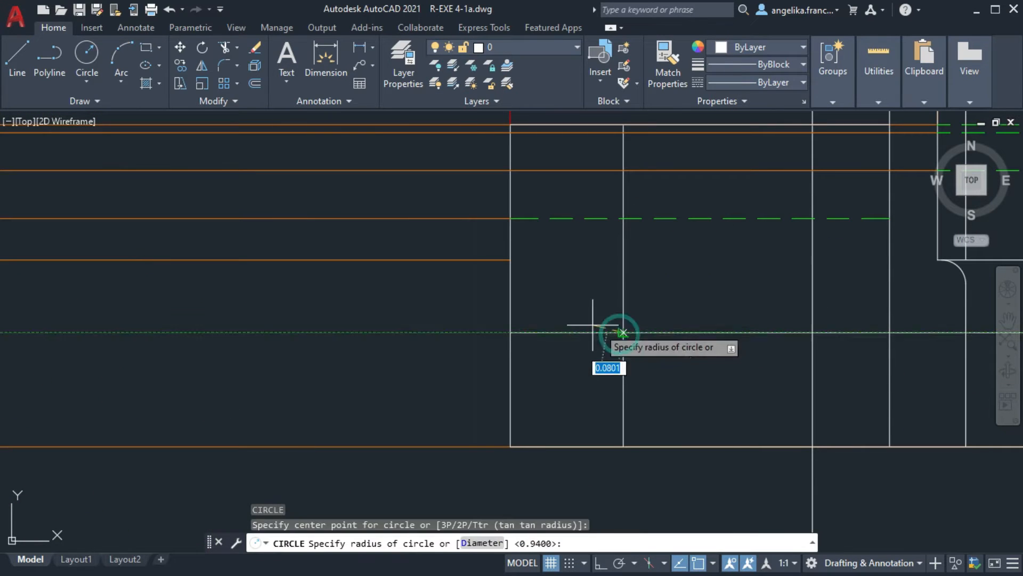
{"action": "key", "text": "Return"}
{"action": "scroll", "coordinate": [598, 319], "scroll_direction": "down", "scroll_amount": 2}
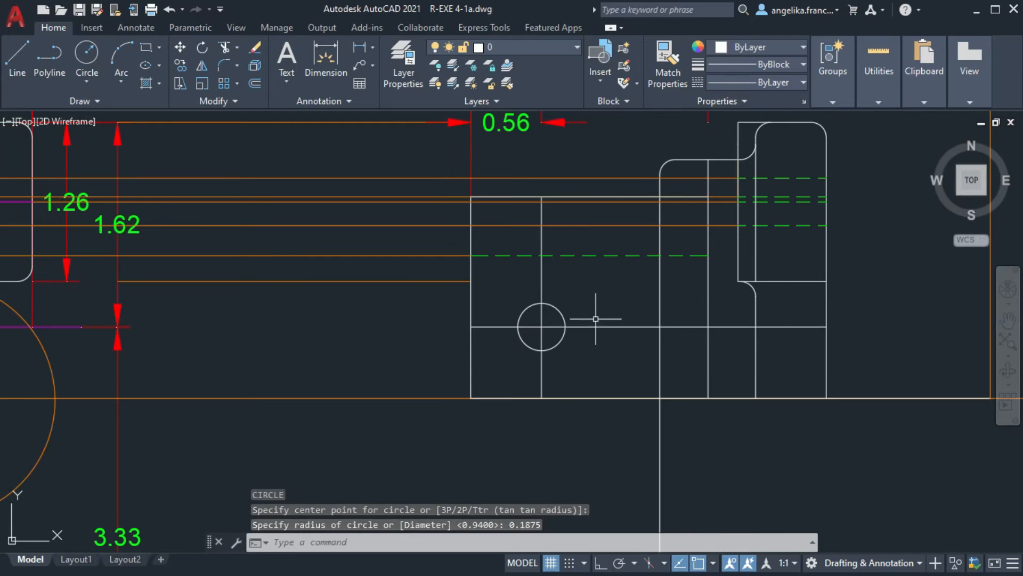
{"action": "middle_click_drag", "start_coordinate": [594, 319], "coordinate": [644, 307]}
{"action": "key", "text": "Escape"}
Make BROKEN LINES the current layer
{"action": "left_click", "coordinate": [528, 46]}
{"action": "left_click", "coordinate": [550, 113]}
{"action": "scroll", "coordinate": [458, 314], "scroll_direction": "down", "scroll_amount": 2}
{"action": "middle_click_drag", "start_coordinate": [458, 315], "coordinate": [631, 245]}
{"action": "middle_click_drag", "start_coordinate": [370, 296], "coordinate": [452, 262]}
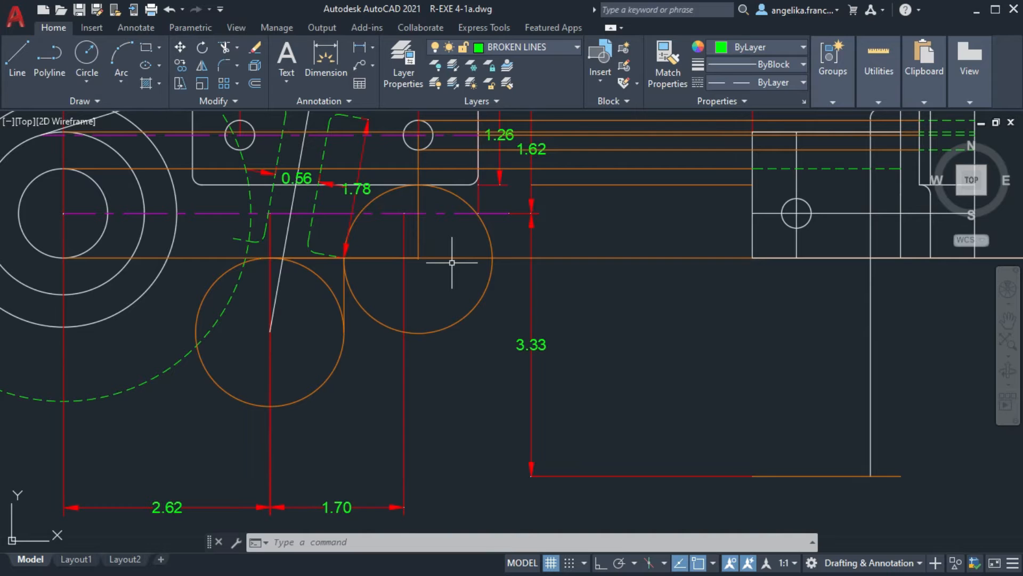
Stretch the lower end of the side view's left edge down to the guide line at the 3.33 dimension
{"action": "middle_click_drag", "start_coordinate": [452, 262], "coordinate": [418, 263]}
{"action": "left_click", "coordinate": [719, 248]}
{"action": "left_click", "coordinate": [720, 259]}
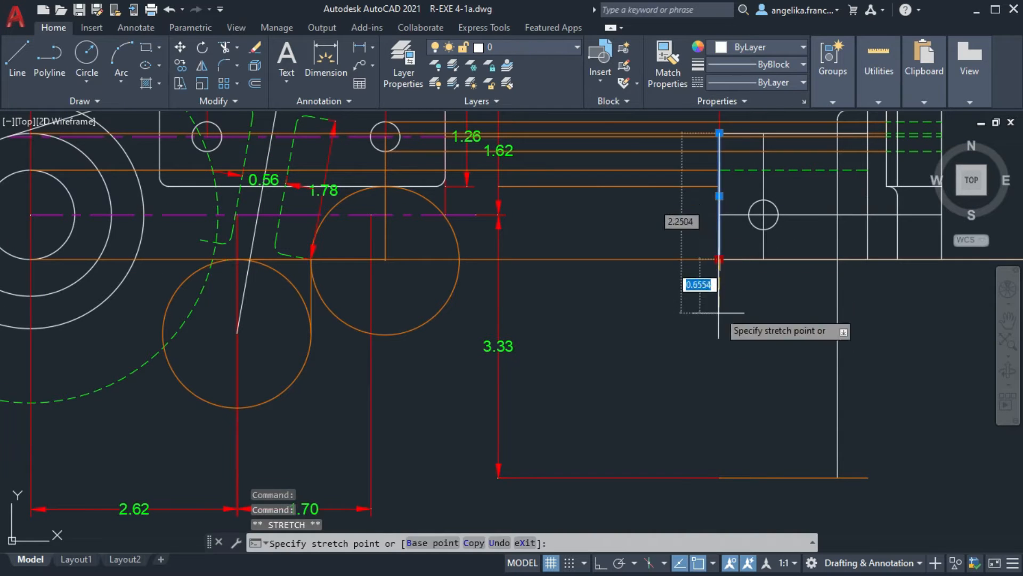
{"action": "left_click", "coordinate": [719, 477]}
{"action": "key", "text": "Escape"}
Draw a hidden line along the bottom edge from the side view's left edge to the long vertical line
{"action": "left_click", "coordinate": [753, 260]}
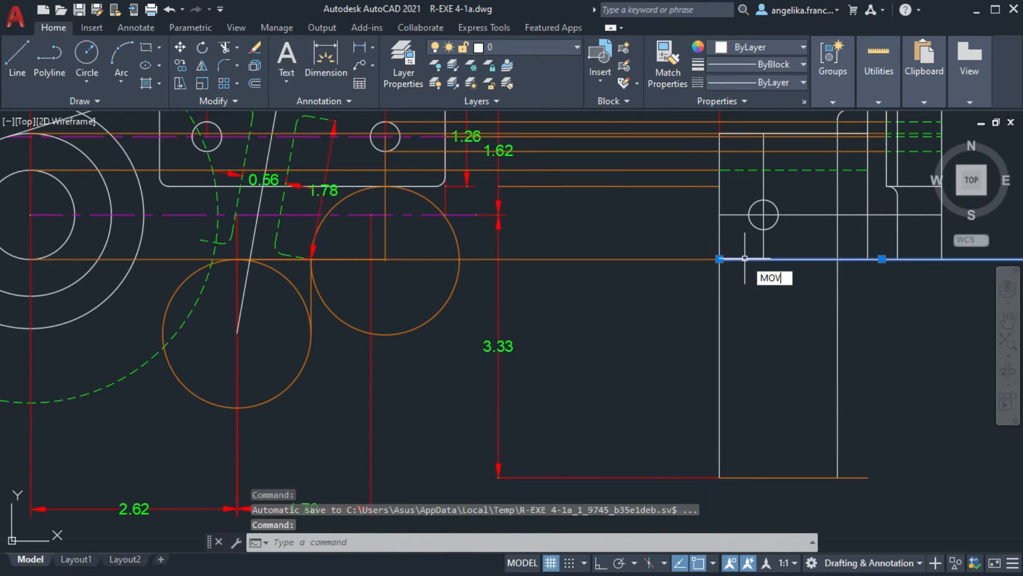
{"action": "key", "text": "Escape"}
{"action": "middle_click_drag", "start_coordinate": [730, 272], "coordinate": [560, 285]}
{"action": "scroll", "coordinate": [561, 287], "scroll_direction": "up", "scroll_amount": 2}
{"action": "type", "text": "l"}
{"action": "key", "text": "Return"}
{"action": "left_click", "coordinate": [544, 264]}
{"action": "left_click", "coordinate": [729, 263]}
{"action": "key", "text": "Return"}
{"action": "scroll", "coordinate": [740, 288], "scroll_direction": "down", "scroll_amount": 2}
{"action": "middle_click_drag", "start_coordinate": [427, 185], "coordinate": [629, 154]}
Draw a horizontal line on the GUIDE LINES layer from the middle concentric circle's bottom to the side view's long vertical line
{"action": "left_click", "coordinate": [528, 46]}
{"action": "left_click", "coordinate": [529, 169]}
{"action": "type", "text": "l"}
{"action": "key", "text": "Return"}
{"action": "left_click", "coordinate": [129, 311]}
{"action": "middle_click_drag", "start_coordinate": [848, 342], "coordinate": [485, 354]}
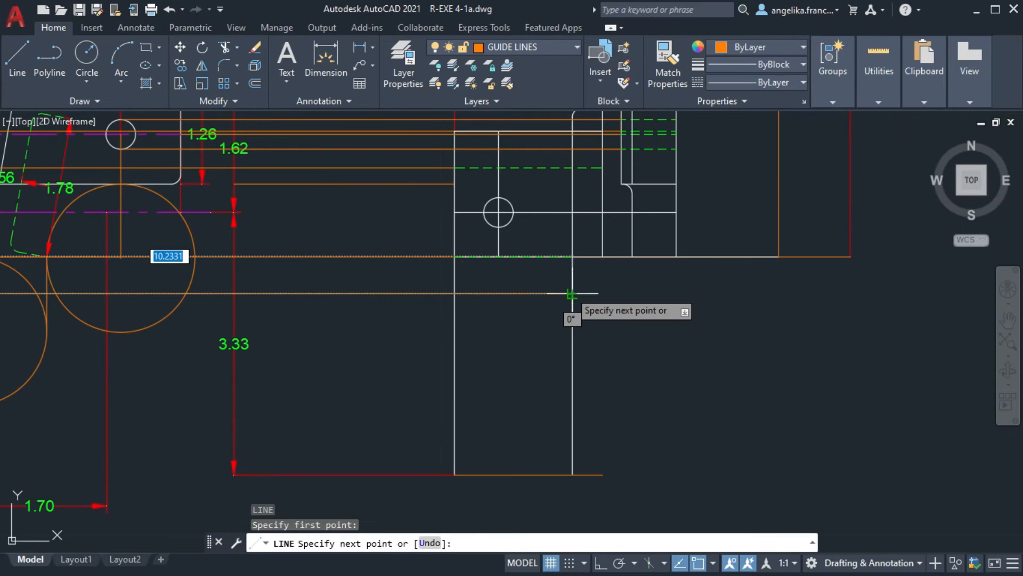
{"action": "left_click", "coordinate": [571, 293]}
{"action": "key", "text": "Return"}
Move the side view's long bottom edge line from its left end down onto the new horizontal guide line
{"action": "scroll", "coordinate": [591, 270], "scroll_direction": "up", "scroll_amount": 2}
{"action": "left_click", "coordinate": [588, 246]}
{"action": "type", "text": "m"}
{"action": "key", "text": "Return"}
{"action": "left_click", "coordinate": [373, 247]}
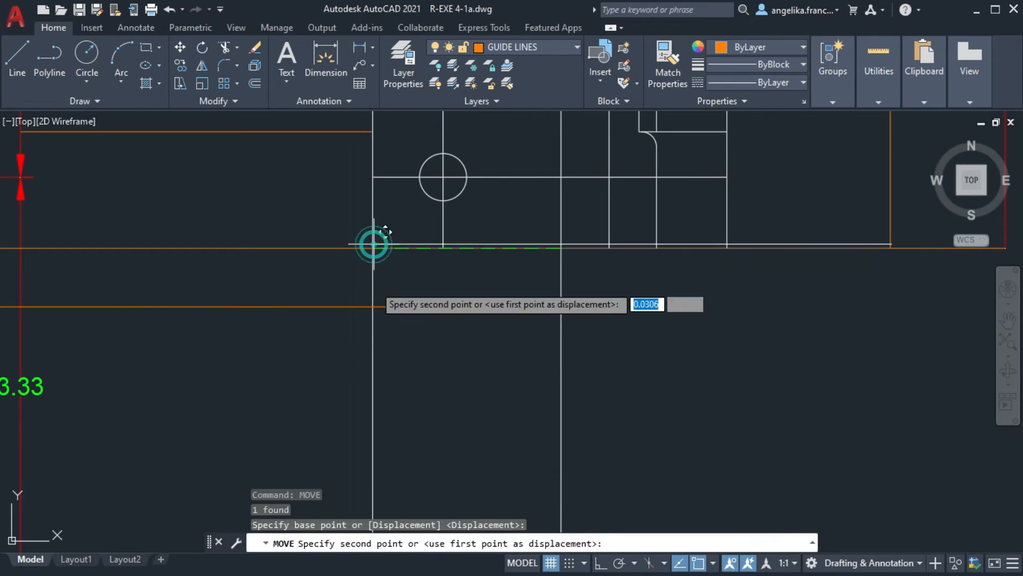
{"action": "left_click", "coordinate": [373, 306]}
{"action": "middle_click_drag", "start_coordinate": [598, 292], "coordinate": [474, 330]}
{"action": "middle_click_drag", "start_coordinate": [538, 347], "coordinate": [527, 351]}
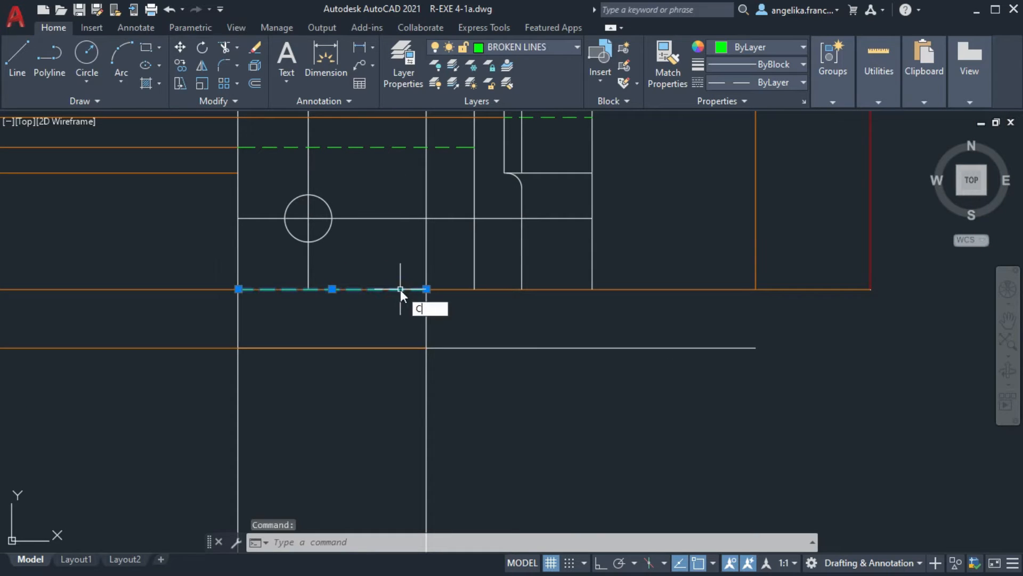
Copy the hidden bottom line from its left end to the lower end of the block's right edge
{"action": "type", "text": "o"}
{"action": "key", "text": "Return"}
{"action": "left_click", "coordinate": [238, 289]}
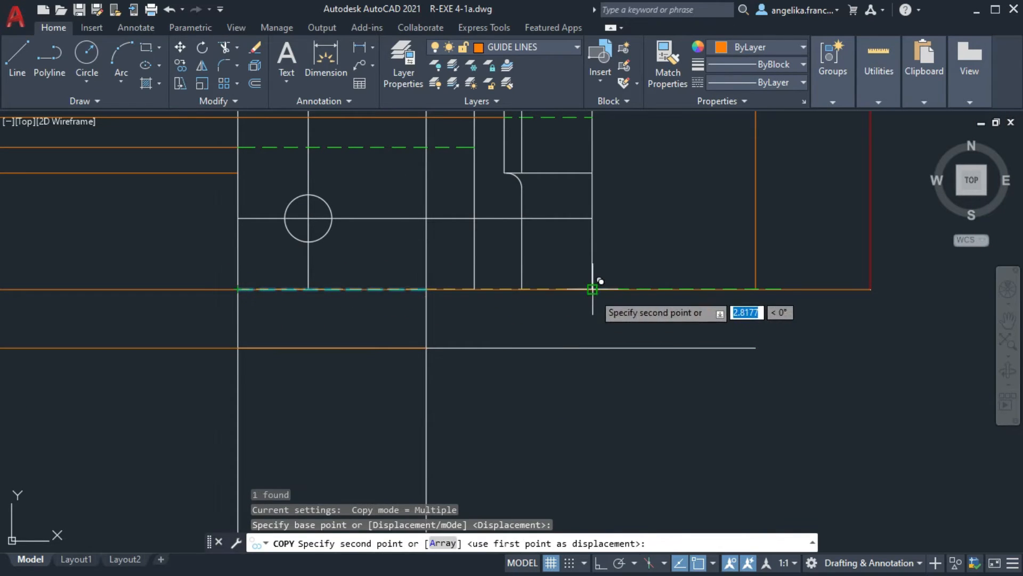
{"action": "left_click", "coordinate": [592, 290]}
{"action": "key", "text": "Escape"}
Shorten the copied hidden line's right end to the vertical guide line
{"action": "left_click", "coordinate": [779, 289]}
{"action": "middle_click_drag", "start_coordinate": [781, 296], "coordinate": [695, 350]}
{"action": "mouse_move", "coordinate": [769, 310]}
{"action": "left_click", "coordinate": [798, 353]}
{"action": "left_click", "coordinate": [744, 310]}
{"action": "key", "text": "Escape"}
{"action": "scroll", "coordinate": [717, 335], "scroll_direction": "down", "scroll_amount": 2}
{"action": "scroll", "coordinate": [635, 282], "scroll_direction": "up", "scroll_amount": 3}
{"action": "middle_click_drag", "start_coordinate": [635, 282], "coordinate": [599, 324]}
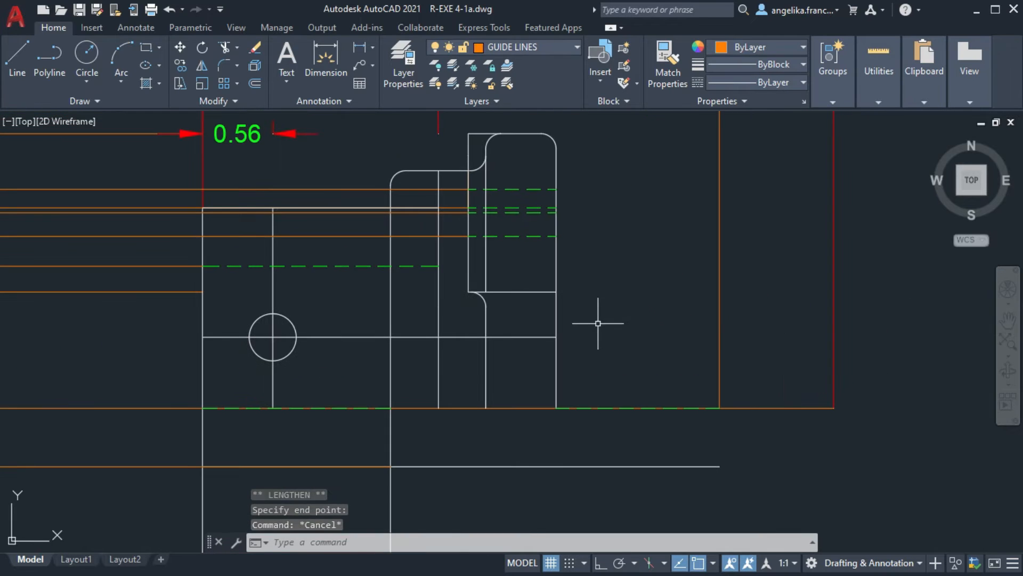
Draw a diagonal line on layer 0 from the topmost hidden line's right end to the vertical guide line's lower end
{"action": "type", "text": "l"}
{"action": "key", "text": "Return"}
{"action": "left_click", "coordinate": [563, 49]}
{"action": "left_click", "coordinate": [556, 63]}
{"action": "left_click", "coordinate": [557, 189]}
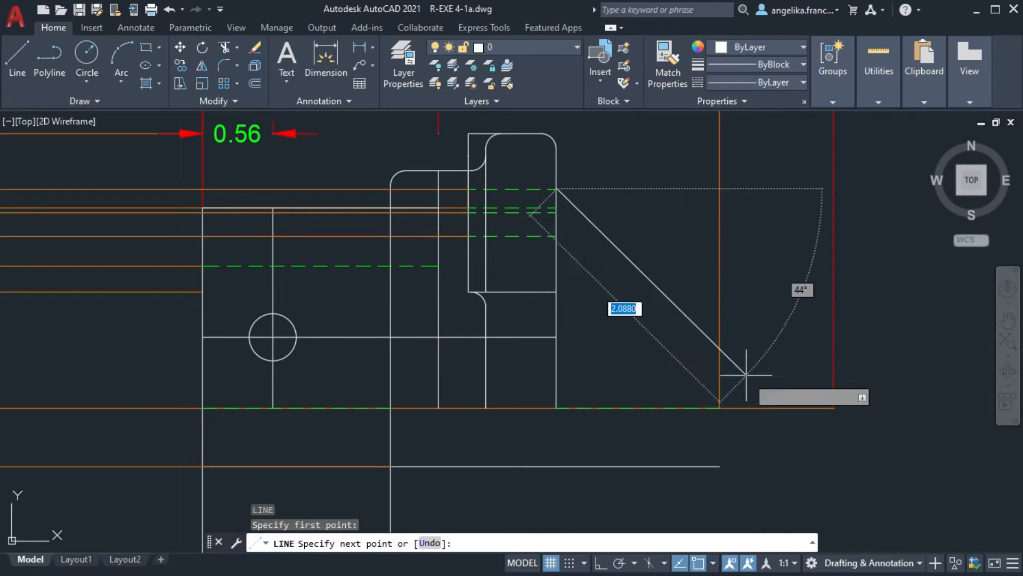
{"action": "left_click", "coordinate": [719, 408]}
{"action": "key", "text": "Return"}
{"action": "scroll", "coordinate": [538, 207], "scroll_direction": "up", "scroll_amount": 4}
{"action": "middle_click_drag", "start_coordinate": [538, 207], "coordinate": [311, 215]}
{"action": "scroll", "coordinate": [323, 226], "scroll_direction": "up", "scroll_amount": 1}
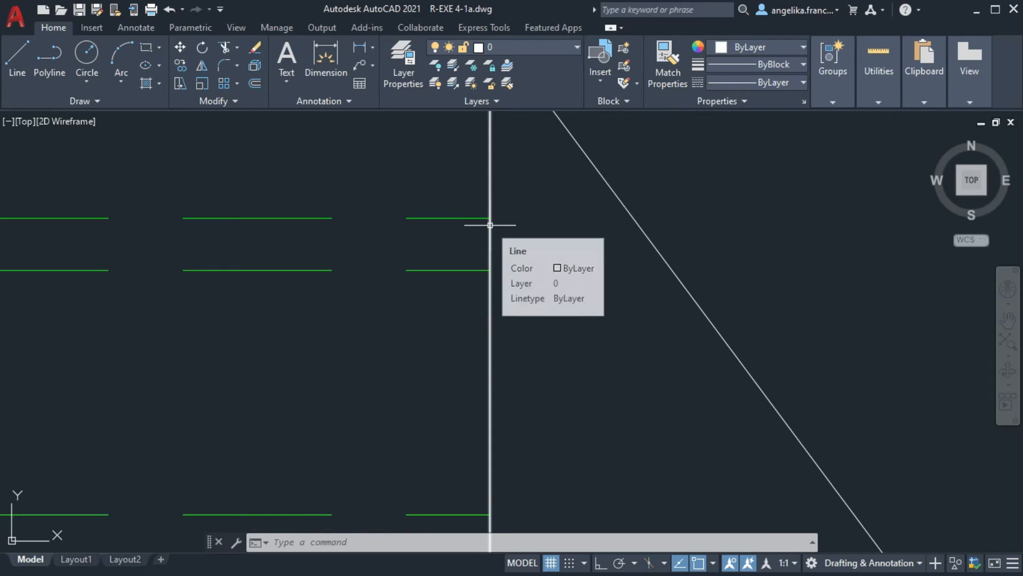
Draw a short vertical line on the GUIDE LINES layer between the right ends of the two middle hidden lines
{"action": "left_click", "coordinate": [533, 47]}
{"action": "left_click", "coordinate": [533, 171]}
{"action": "type", "text": "l"}
{"action": "key", "text": "Return"}
{"action": "left_click", "coordinate": [489, 270]}
{"action": "left_click", "coordinate": [493, 219]}
{"action": "key", "text": "Escape"}
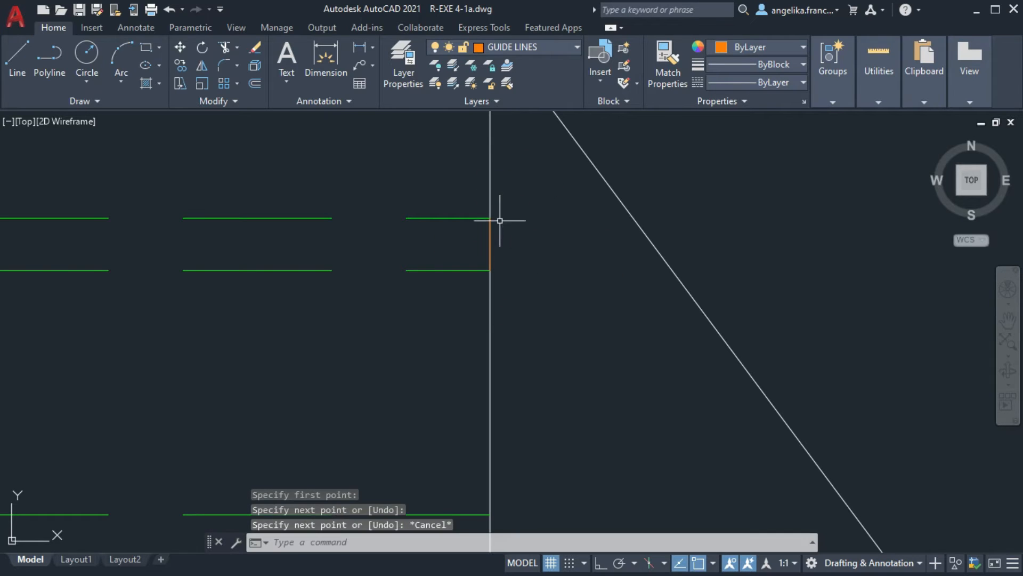
Draw a second diagonal line downward at 53° from the middle of the short guide line to just below the bottom guide line
{"action": "scroll", "coordinate": [530, 247], "scroll_direction": "up", "scroll_amount": 2}
{"action": "type", "text": "l"}
{"action": "key", "text": "Return"}
{"action": "left_click", "coordinate": [467, 242]}
{"action": "scroll", "coordinate": [469, 245], "scroll_direction": "down", "scroll_amount": 6}
{"action": "middle_click_drag", "start_coordinate": [682, 511], "coordinate": [547, 336]}
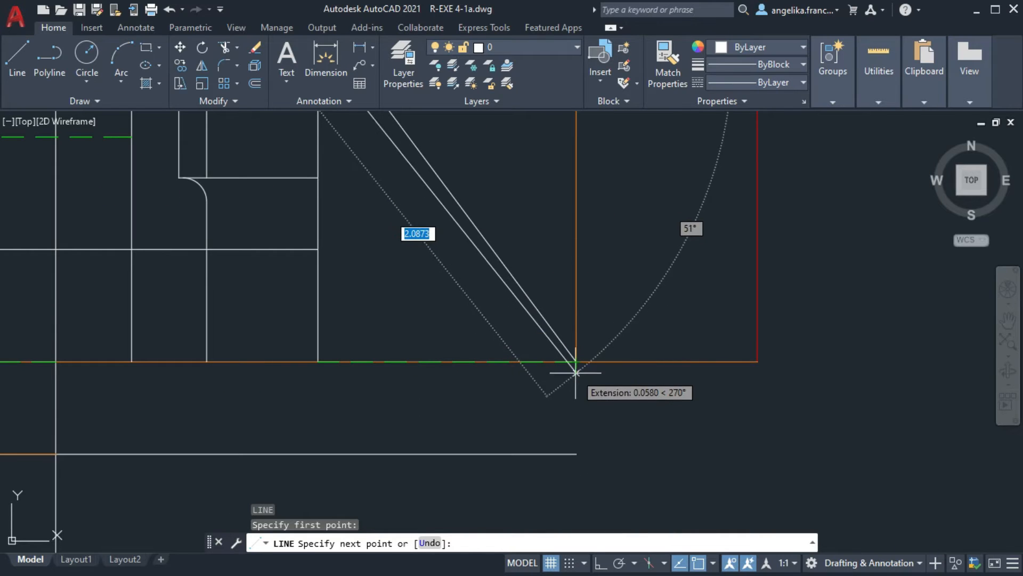
{"action": "key", "text": "Return"}
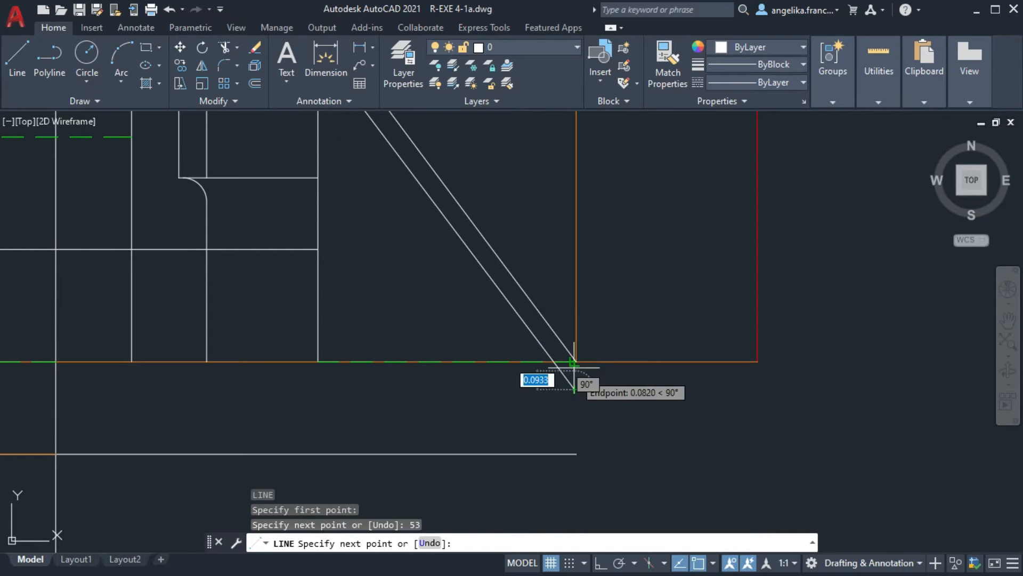
{"action": "key", "text": "Escape"}
Stretch the vertical guide line's lower end down to the right end of the side view's bottom edge
{"action": "middle_click_drag", "start_coordinate": [533, 147], "coordinate": [510, 119]}
{"action": "left_click", "coordinate": [555, 186]}
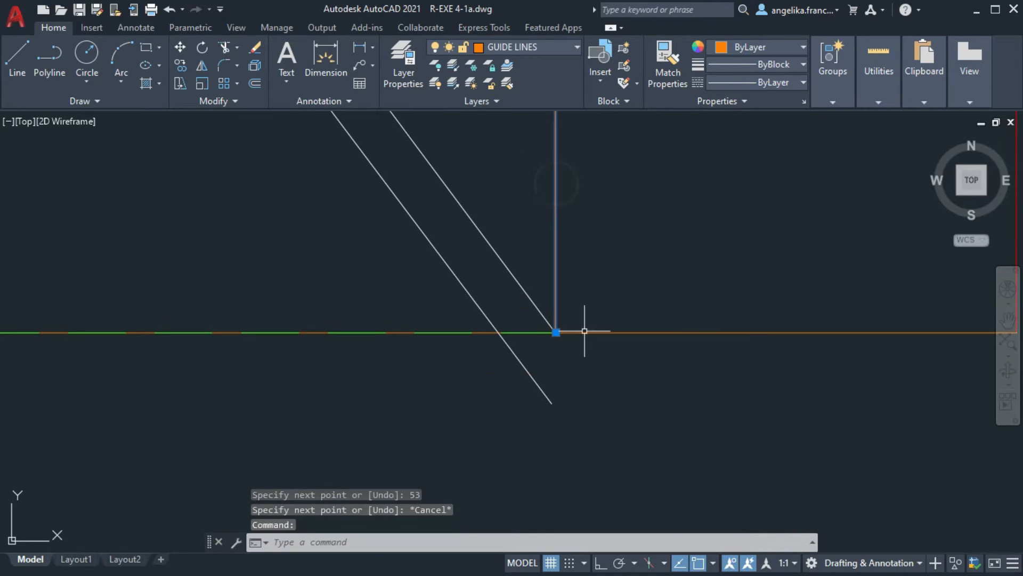
{"action": "scroll", "coordinate": [585, 328], "scroll_direction": "down", "scroll_amount": 4}
{"action": "mouse_move", "coordinate": [573, 329]}
{"action": "left_click", "coordinate": [605, 371]}
{"action": "left_click", "coordinate": [574, 419]}
{"action": "key", "text": "Escape"}
Lengthen the second diagonal line's lower end slightly past the vertical guide line
{"action": "left_click", "coordinate": [564, 345]}
{"action": "scroll", "coordinate": [571, 344], "scroll_direction": "up", "scroll_amount": 2}
{"action": "left_click", "coordinate": [612, 407]}
{"action": "left_click", "coordinate": [573, 364]}
{"action": "key", "text": "Escape"}
{"action": "scroll", "coordinate": [580, 377], "scroll_direction": "up", "scroll_amount": 8}
{"action": "left_click", "coordinate": [516, 253]}
{"action": "mouse_move", "coordinate": [525, 265]}
{"action": "left_click", "coordinate": [575, 311]}
{"action": "left_click", "coordinate": [549, 303]}
{"action": "key", "text": "Escape"}
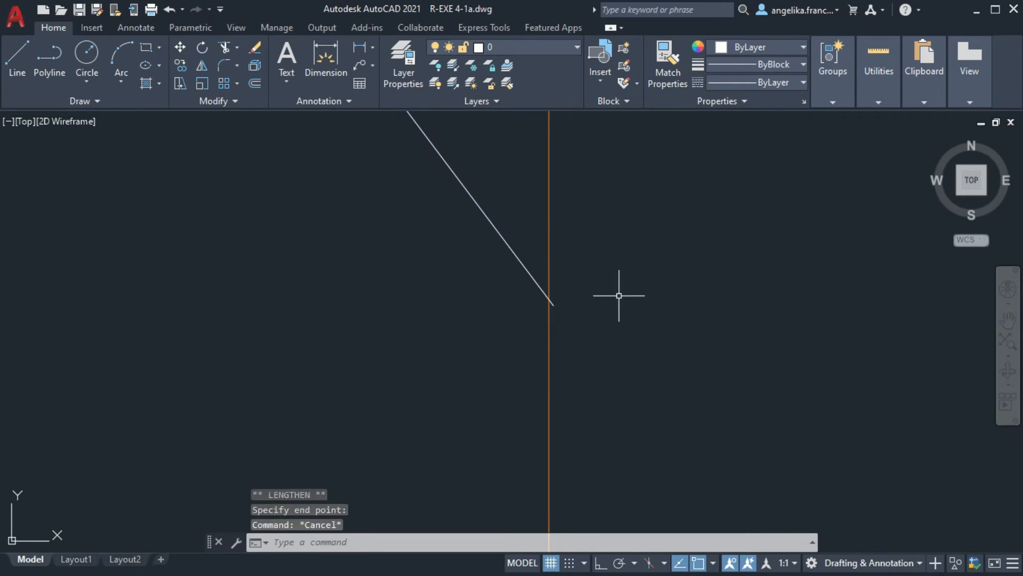
Trim the second diagonal line's overshoot beyond the vertical guide line
{"action": "left_click", "coordinate": [225, 48]}
{"action": "left_click", "coordinate": [553, 304]}
{"action": "scroll", "coordinate": [444, 265], "scroll_direction": "down", "scroll_amount": 14}
{"action": "middle_click_drag", "start_coordinate": [419, 254], "coordinate": [562, 272]}
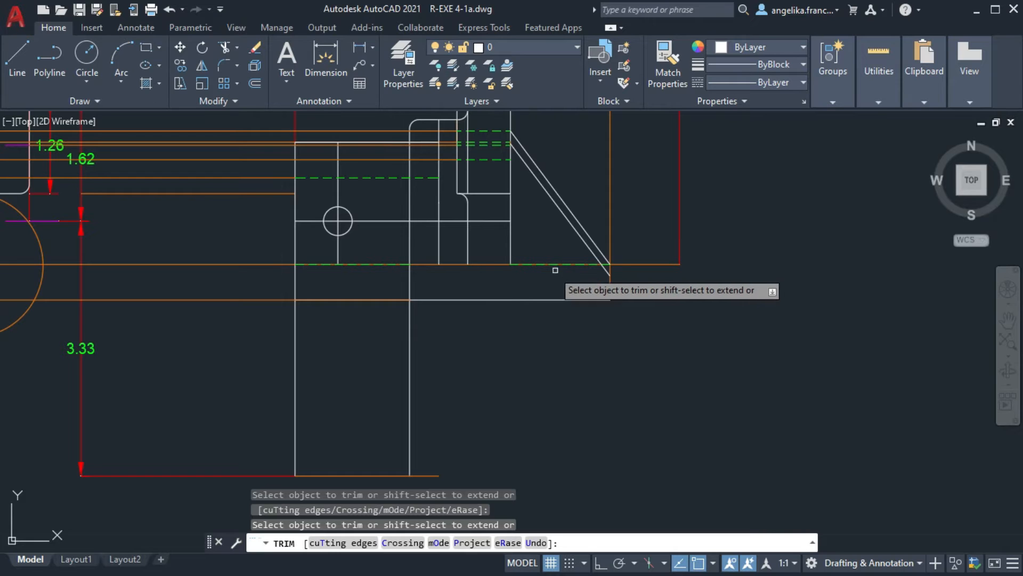
{"action": "key", "text": "Escape"}
Draw a vertical line from the lower end of the side view's right body edge straight down to the bottom edge
{"action": "type", "text": "l"}
{"action": "key", "text": "Return"}
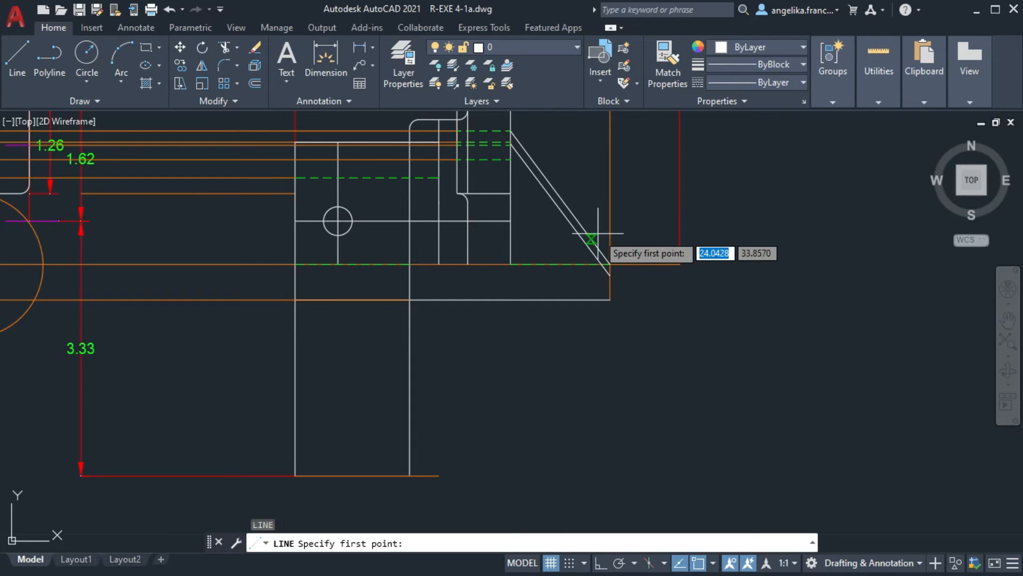
{"action": "left_click", "coordinate": [510, 264]}
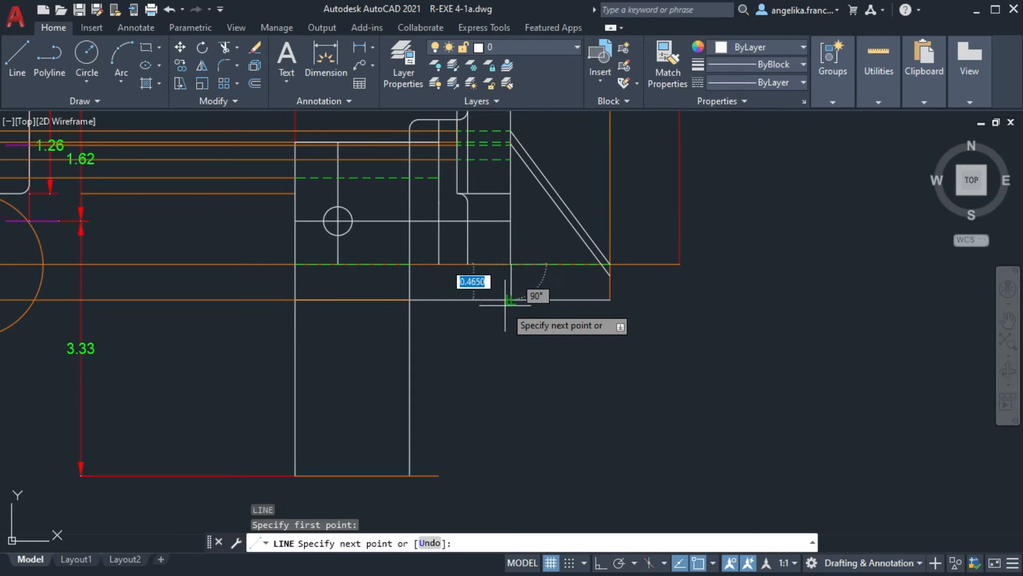
{"action": "key", "text": "Return"}
Draw a horizontal line from the second diagonal's lower end back to the short vertical line below the right body edge
{"action": "key", "text": "Return"}
{"action": "scroll", "coordinate": [611, 288], "scroll_direction": "up", "scroll_amount": 4}
{"action": "left_click", "coordinate": [608, 257]}
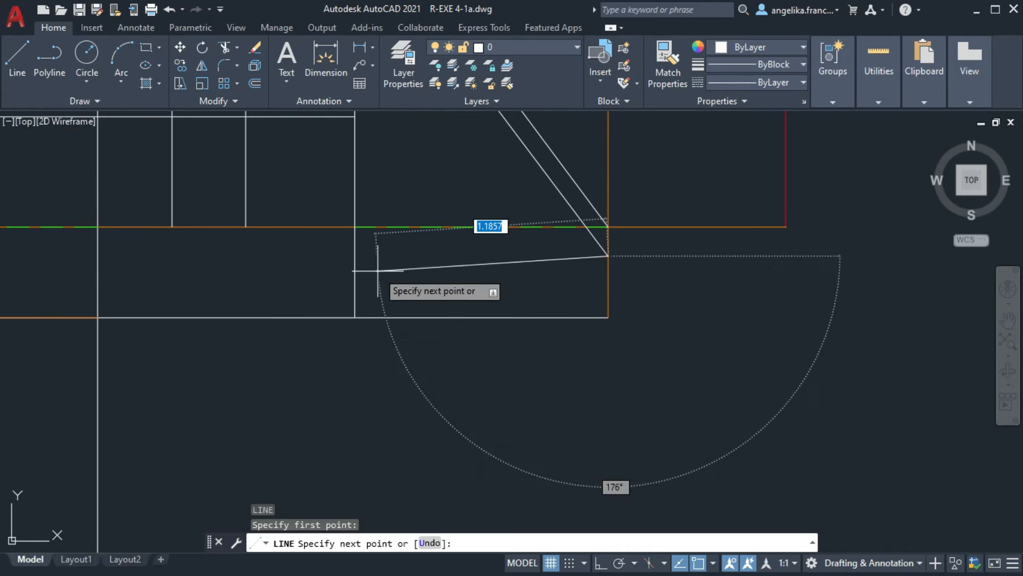
{"action": "left_click", "coordinate": [355, 257]}
{"action": "key", "text": "Escape"}
Fillet the corner between the short vertical line and the new horizontal line with a 0.12 radius
{"action": "type", "text": "f"}
{"action": "key", "text": "Return"}
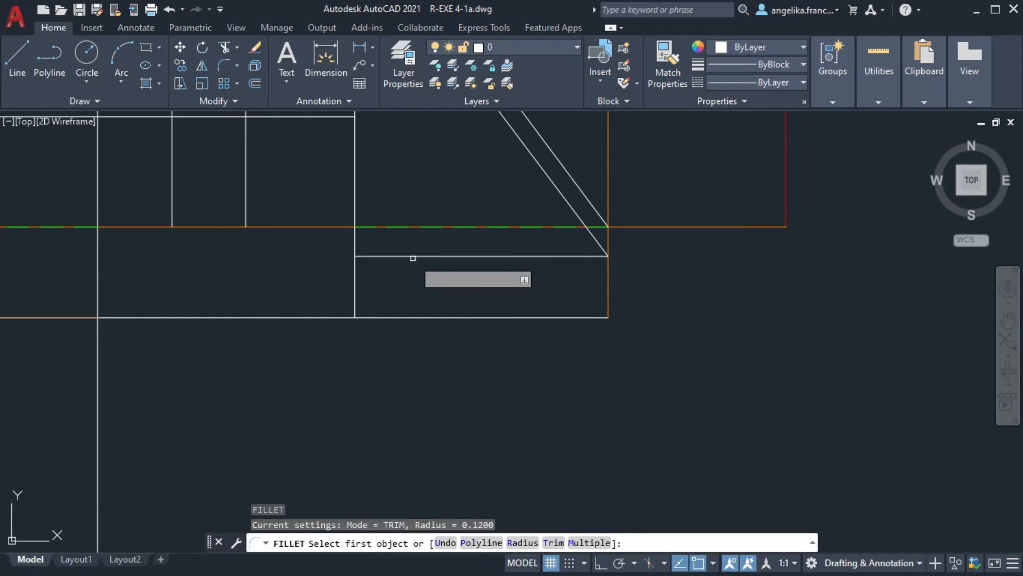
{"action": "left_click", "coordinate": [355, 278]}
{"action": "left_click", "coordinate": [383, 256]}
{"action": "key", "text": "Escape"}
Lengthen the right body edge downward to meet the lower end of the new fillet
{"action": "left_click", "coordinate": [354, 199]}
{"action": "mouse_move", "coordinate": [355, 227]}
{"action": "left_click", "coordinate": [392, 270]}
{"action": "key", "text": "Escape"}
Draw a horizontal line at the lower hidden line's level from the right body edge to the long vertical block edge
{"action": "middle_click_drag", "start_coordinate": [275, 282], "coordinate": [576, 286]}
{"action": "type", "text": "l"}
{"action": "key", "text": "Return"}
{"action": "left_click", "coordinate": [655, 230]}
{"action": "left_click", "coordinate": [398, 231]}
{"action": "key", "text": "Escape"}
Fillet the corner between the long vertical block edge and the new horizontal line with a 0.12 radius
{"action": "middle_click_drag", "start_coordinate": [482, 275], "coordinate": [509, 314]}
{"action": "type", "text": "f"}
{"action": "key", "text": "Return"}
{"action": "left_click", "coordinate": [395, 287]}
{"action": "left_click", "coordinate": [426, 268]}
Redraw the vertical block edge from the lower end of this fillet up to the upper rounded corner
{"action": "scroll", "coordinate": [427, 267], "scroll_direction": "down", "scroll_amount": 2}
{"action": "middle_click_drag", "start_coordinate": [427, 268], "coordinate": [468, 357]}
{"action": "type", "text": "l"}
{"action": "key", "text": "Return"}
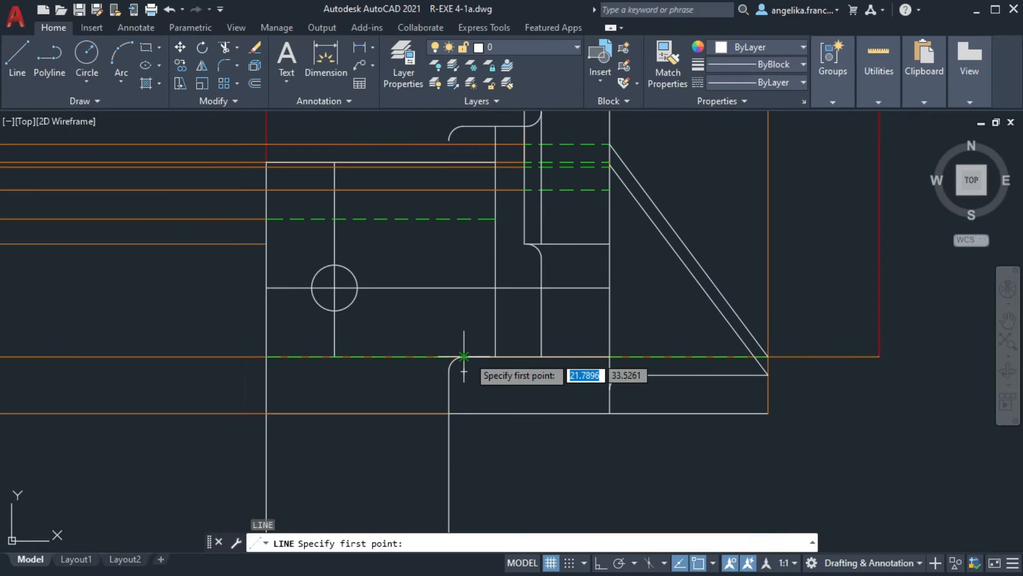
{"action": "left_click", "coordinate": [451, 371]}
{"action": "left_click", "coordinate": [449, 142]}
{"action": "key", "text": "Return"}
Try to add a centerline between the two upper horizontal edges of the side view
{"action": "scroll", "coordinate": [653, 207], "scroll_direction": "down", "scroll_amount": 2}
{"action": "scroll", "coordinate": [637, 256], "scroll_direction": "up", "scroll_amount": 2}
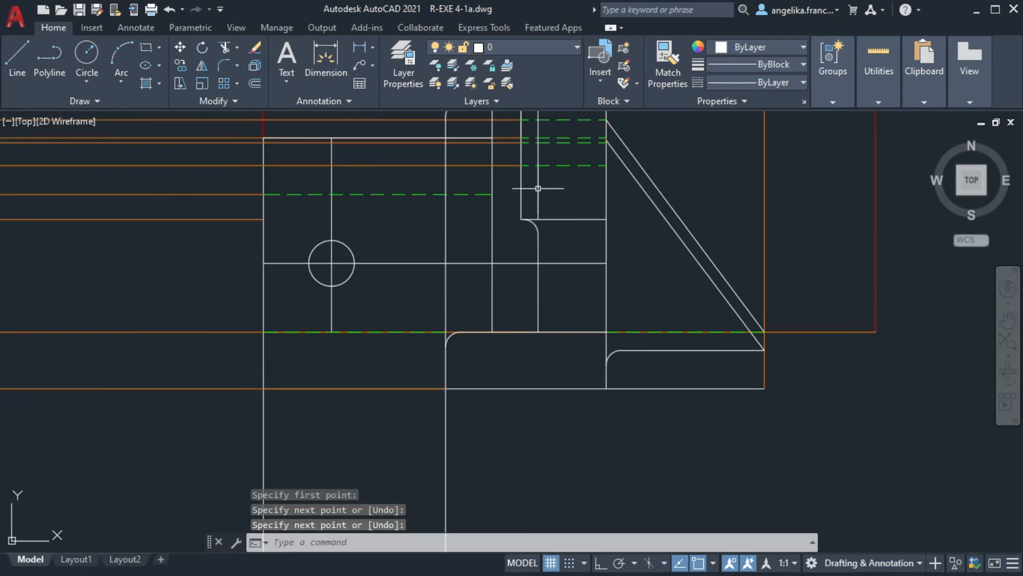
{"action": "key", "text": "Escape"}
{"action": "scroll", "coordinate": [531, 260], "scroll_direction": "up", "scroll_amount": 4}
{"action": "type", "text": "cl"}
{"action": "key", "text": "Return"}
{"action": "left_click", "coordinate": [475, 226]}
{"action": "left_click", "coordinate": [467, 318]}
{"action": "key", "text": "Escape"}
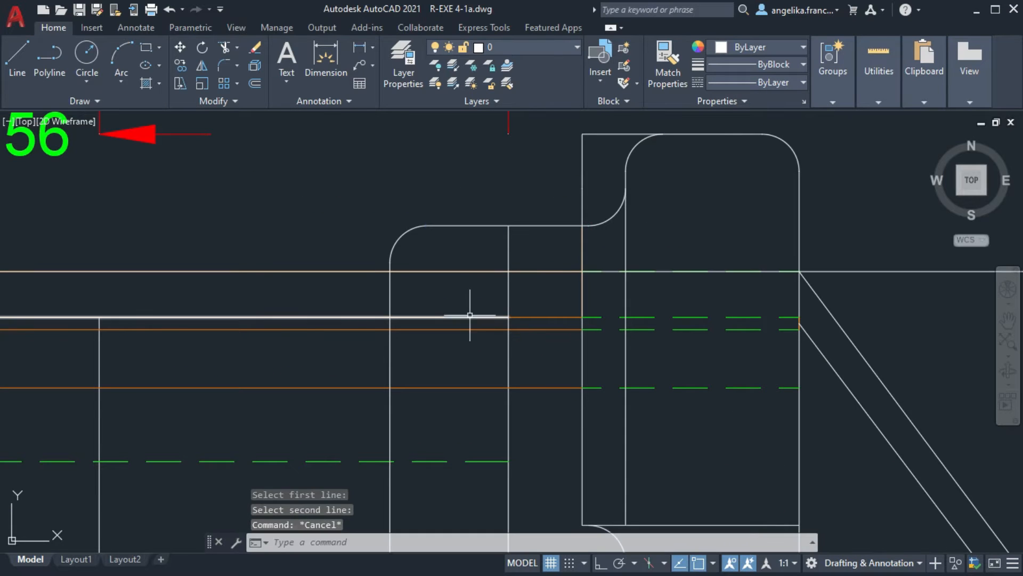
{"action": "key", "text": "ctrl+z"}
Add a 1.88 vertical dimension on the EXT LINES layer, downward from the right end of the horizontal guide line
{"action": "scroll", "coordinate": [549, 266], "scroll_direction": "down", "scroll_amount": 5}
{"action": "middle_click_drag", "start_coordinate": [586, 329], "coordinate": [575, 291]}
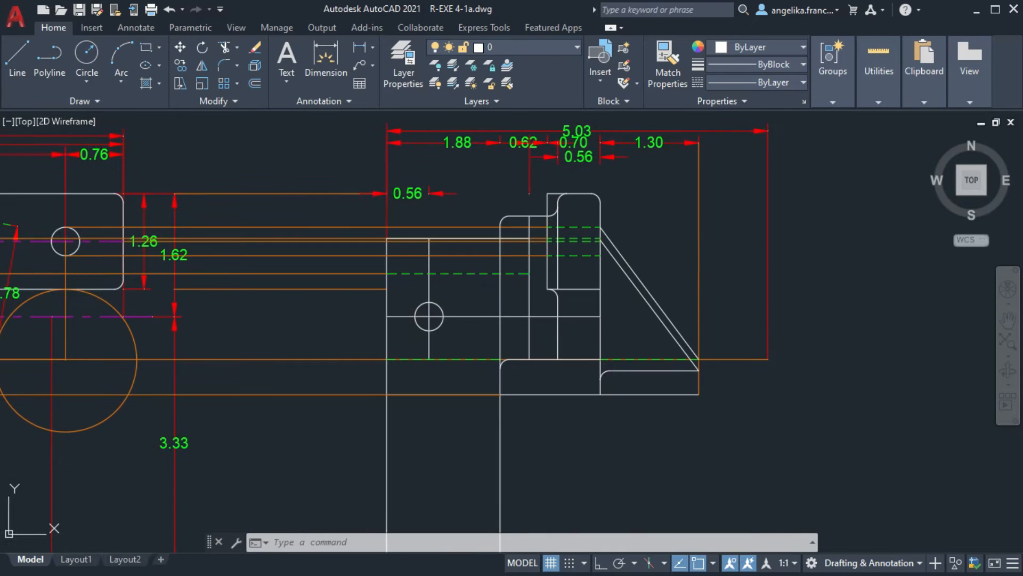
{"action": "mouse_move", "coordinate": [312, 192]}
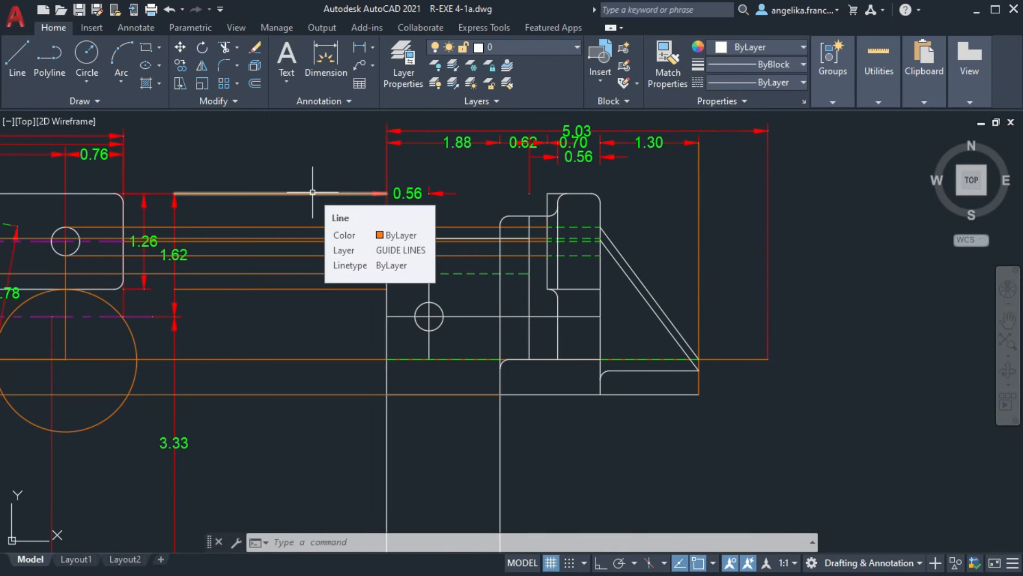
{"action": "middle_click_drag", "start_coordinate": [710, 397], "coordinate": [504, 208]}
{"action": "scroll", "coordinate": [506, 205], "scroll_direction": "up", "scroll_amount": 3}
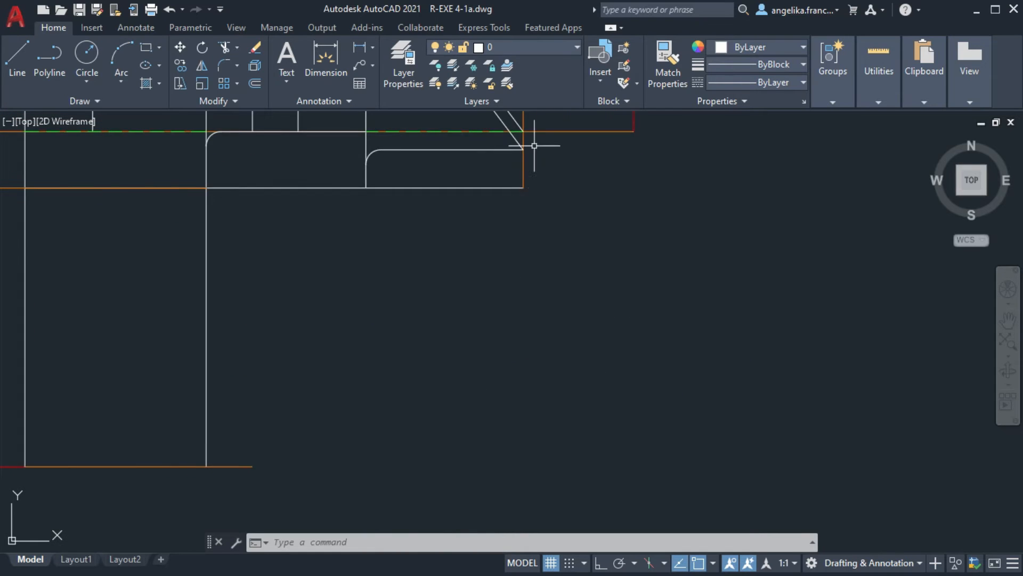
{"action": "scroll", "coordinate": [534, 146], "scroll_direction": "down", "scroll_amount": 3}
{"action": "middle_click_drag", "start_coordinate": [524, 154], "coordinate": [786, 211]}
{"action": "key", "text": "Delete"}
{"action": "left_click", "coordinate": [534, 47]}
{"action": "left_click", "coordinate": [536, 154]}
{"action": "left_click", "coordinate": [318, 57]}
{"action": "left_click", "coordinate": [857, 191]}
{"action": "type", "text": "1270"}
{"action": "key", "text": "Return"}
{"action": "left_click", "coordinate": [857, 193]}
{"action": "key", "text": "Return"}
Draw a horizontal line on the GUIDE LINES layer from the 1.88 dimension's lower end to the bottom of the lower guide circle
{"action": "type", "text": "l"}
{"action": "key", "text": "Return"}
{"action": "left_click", "coordinate": [566, 47]}
{"action": "left_click", "coordinate": [518, 83]}
{"action": "left_click", "coordinate": [857, 333]}
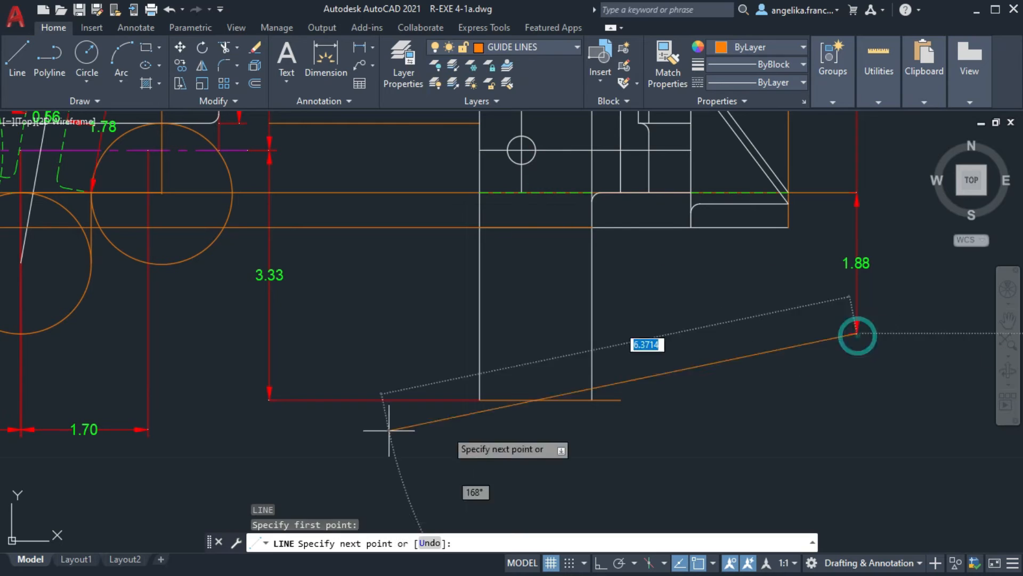
{"action": "left_click", "coordinate": [20, 333]}
{"action": "key", "text": "Return"}
{"action": "scroll", "coordinate": [459, 277], "scroll_direction": "down", "scroll_amount": 1}
{"action": "scroll", "coordinate": [503, 251], "scroll_direction": "up", "scroll_amount": 1}
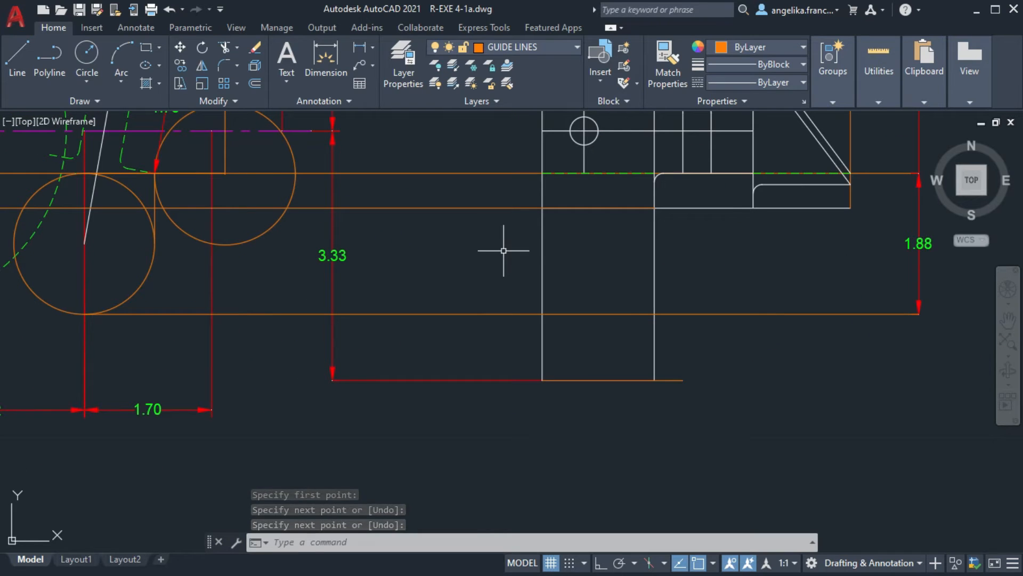
Create a centerline midway between the two guide lines at the ends of the 1.88 vertical dimension
{"action": "middle_click_drag", "start_coordinate": [748, 262], "coordinate": [566, 273]}
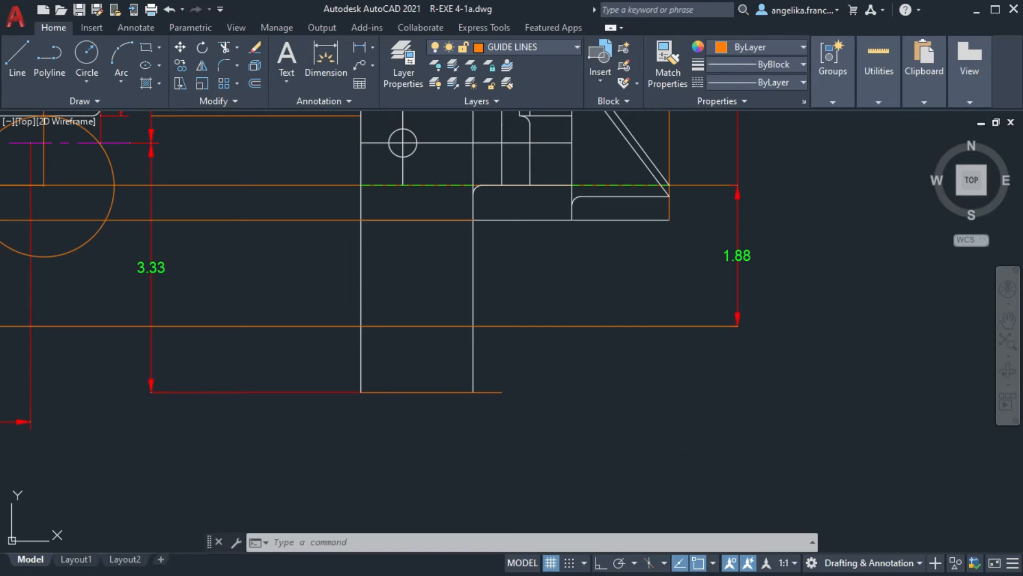
{"action": "key", "text": "Return"}
{"action": "left_click", "coordinate": [721, 185]}
{"action": "left_click", "coordinate": [688, 326]}
{"action": "scroll", "coordinate": [589, 314], "scroll_direction": "down", "scroll_amount": 4}
{"action": "middle_click_drag", "start_coordinate": [589, 314], "coordinate": [660, 293]}
Add a 1.21 horizontal dimension on the EXT LINES layer, leftward from the 1.88 dimension's lower end, placed on the centerline
{"action": "scroll", "coordinate": [603, 305], "scroll_direction": "up", "scroll_amount": 2}
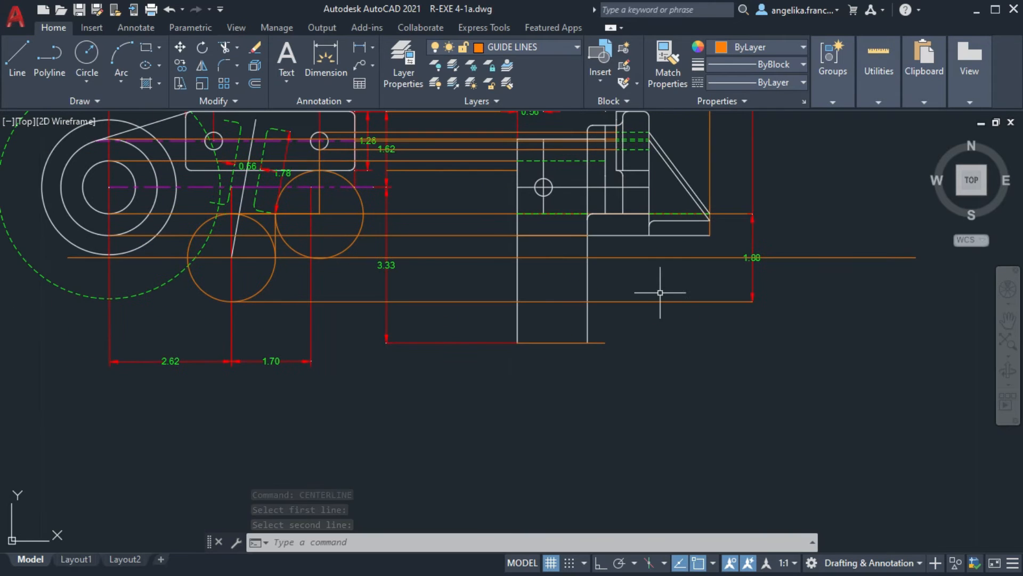
{"action": "scroll", "coordinate": [606, 269], "scroll_direction": "up", "scroll_amount": 2}
{"action": "scroll", "coordinate": [605, 270], "scroll_direction": "up", "scroll_amount": 3}
{"action": "left_click", "coordinate": [533, 47]}
{"action": "left_click", "coordinate": [512, 153]}
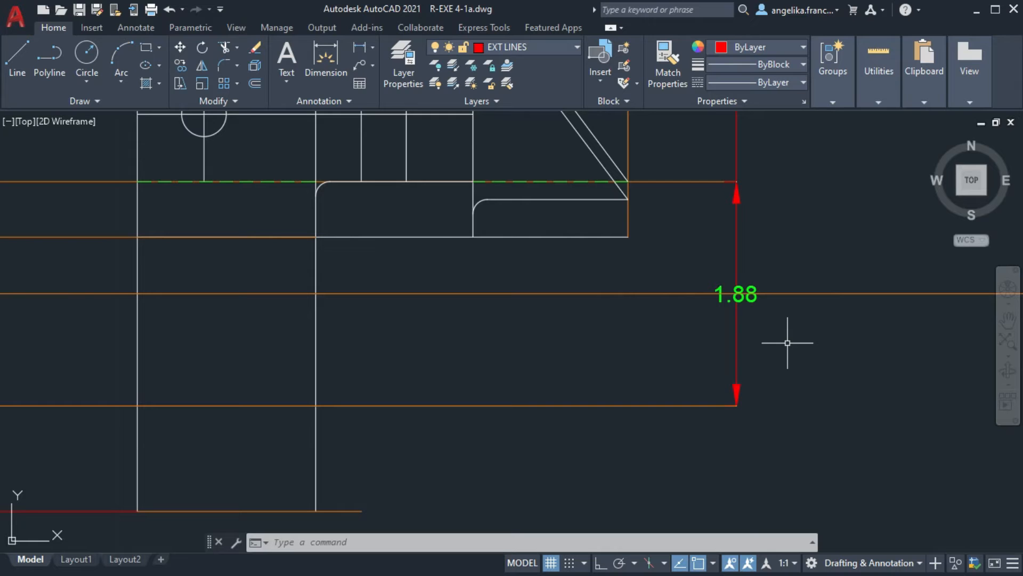
{"action": "left_click", "coordinate": [326, 59]}
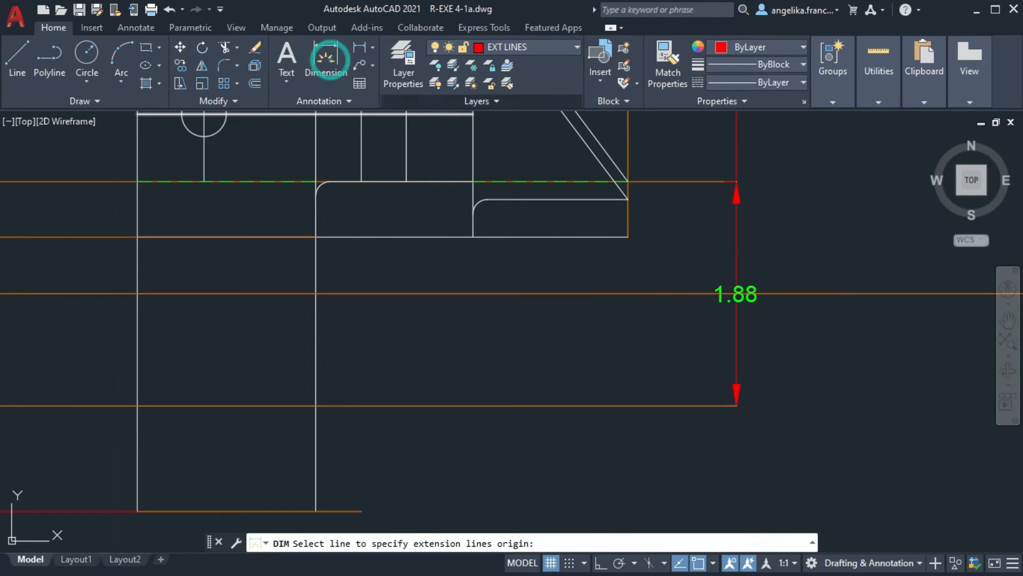
{"action": "scroll", "coordinate": [735, 298], "scroll_direction": "up", "scroll_amount": 3}
{"action": "scroll", "coordinate": [732, 293], "scroll_direction": "up", "scroll_amount": 3}
{"action": "scroll", "coordinate": [733, 319], "scroll_direction": "down", "scroll_amount": 6}
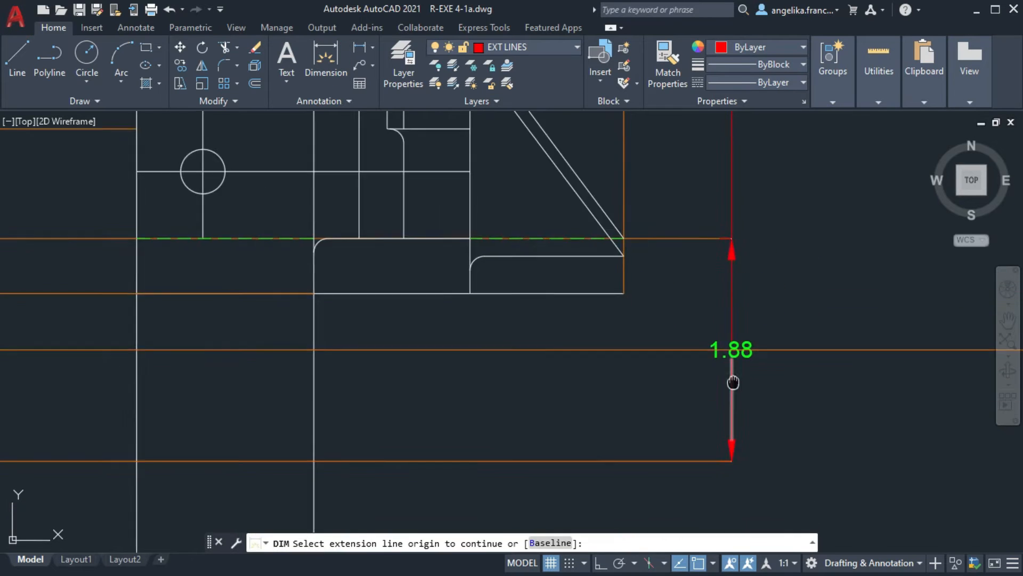
{"action": "middle_click_drag", "start_coordinate": [733, 384], "coordinate": [733, 334]}
{"action": "left_click", "coordinate": [732, 410]}
{"action": "left_click", "coordinate": [589, 410]}
{"action": "left_click", "coordinate": [584, 299]}
{"action": "key", "text": "Escape"}
{"action": "left_click", "coordinate": [532, 47]}
{"action": "left_click", "coordinate": [499, 83]}
{"action": "type", "text": "c"}
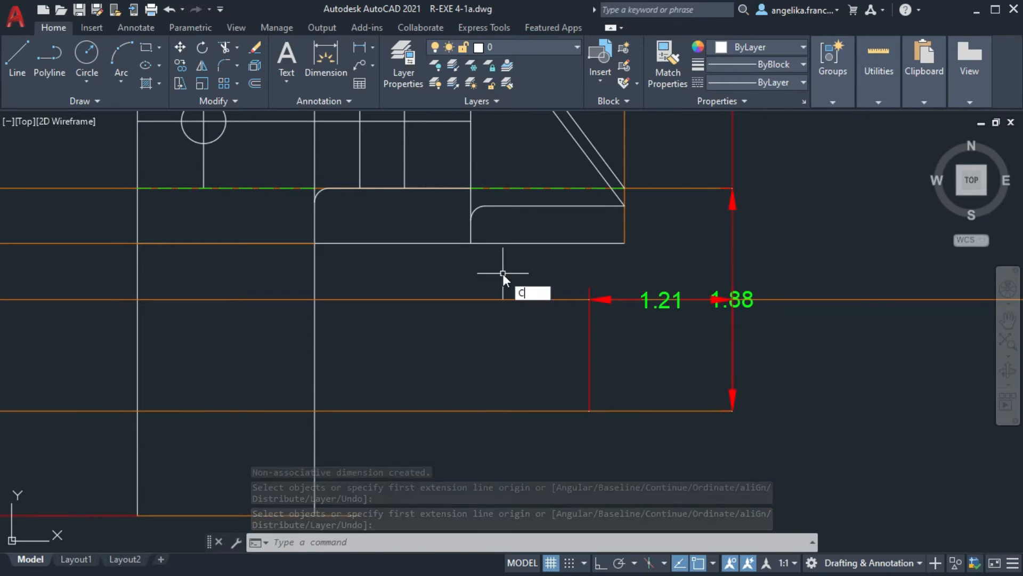
{"action": "key", "text": "Return"}
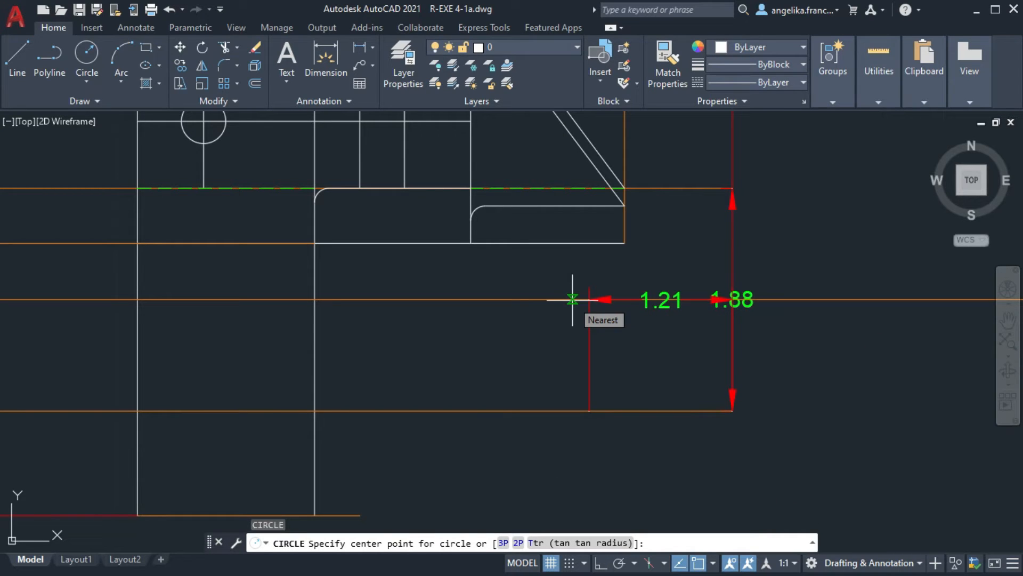
{"action": "scroll", "coordinate": [573, 300], "scroll_direction": "down", "scroll_amount": 5}
Draw a horizontal line on the GUIDE LINES layer from the front view's outer solid circle bottom to the 1.21 dimension's extension line
{"action": "left_click", "coordinate": [533, 47]}
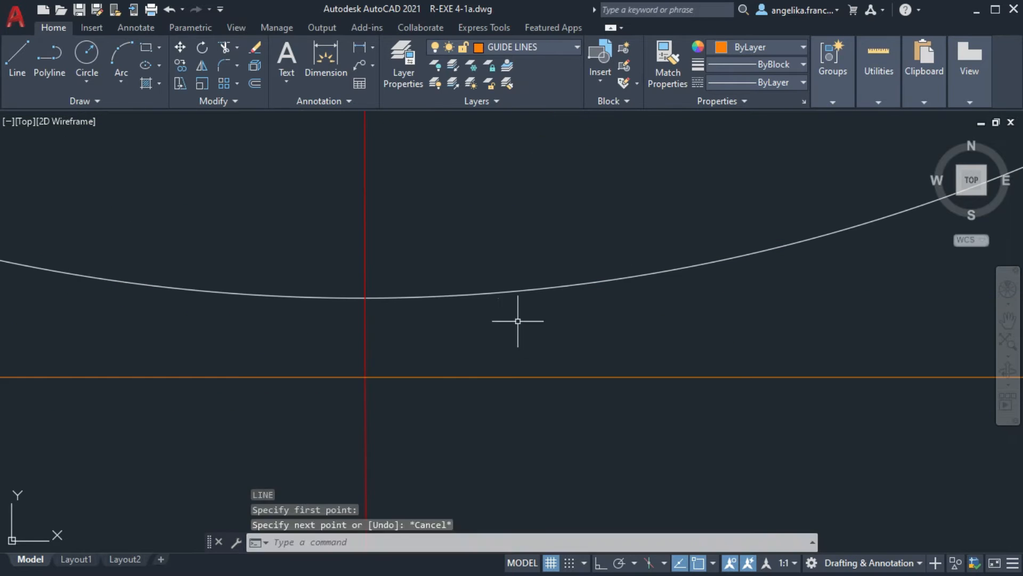
{"action": "key", "text": "Return"}
{"action": "left_click", "coordinate": [370, 303]}
{"action": "scroll", "coordinate": [370, 303], "scroll_direction": "down", "scroll_amount": 4}
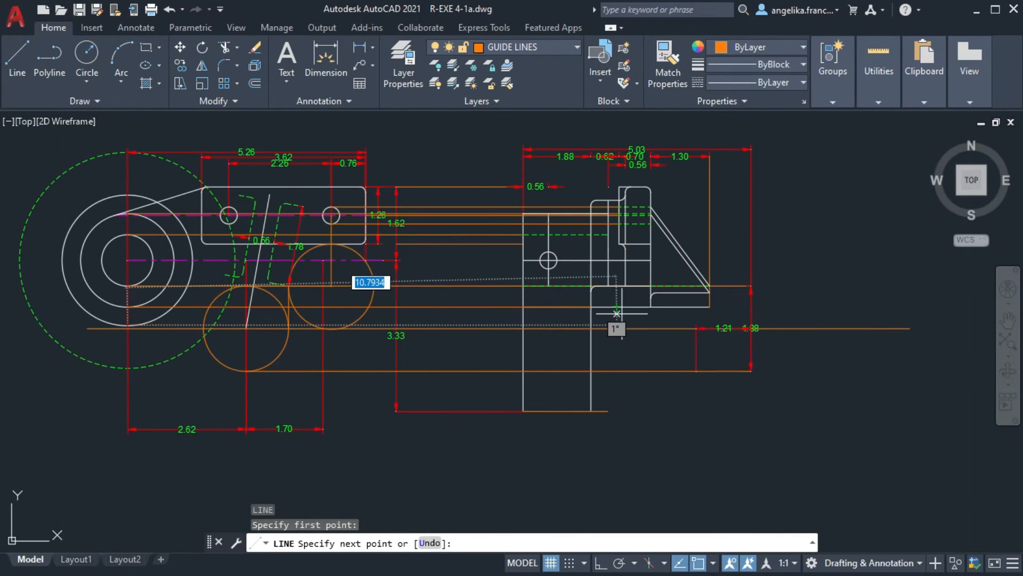
{"action": "scroll", "coordinate": [727, 324], "scroll_direction": "up", "scroll_amount": 5}
{"action": "left_click", "coordinate": [607, 324]}
{"action": "key", "text": "Return"}
Draw a horizontal line on layer 0 across the long lower block, between its two vertical edges at the base's bottom level
{"action": "scroll", "coordinate": [704, 299], "scroll_direction": "down", "scroll_amount": 2}
{"action": "middle_click_drag", "start_coordinate": [347, 333], "coordinate": [522, 357]}
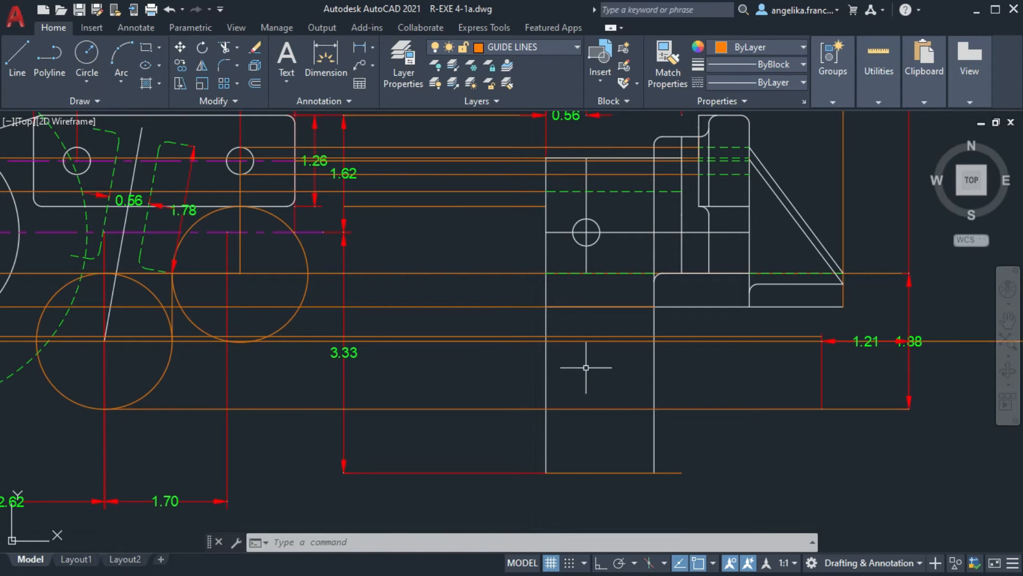
{"action": "scroll", "coordinate": [703, 364], "scroll_direction": "up", "scroll_amount": 2}
{"action": "mouse_move", "coordinate": [685, 350]}
{"action": "middle_mouse_down"}
{"action": "mouse_move", "coordinate": [761, 328]}
{"action": "mouse_move", "coordinate": [730, 346]}
{"action": "middle_mouse_up"}
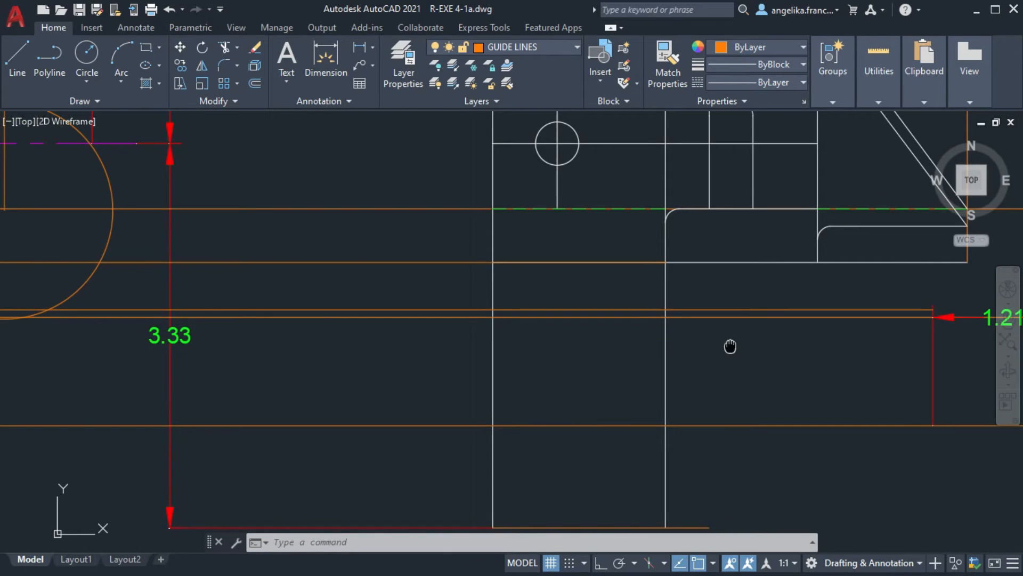
{"action": "scroll", "coordinate": [770, 338], "scroll_direction": "down", "scroll_amount": 2}
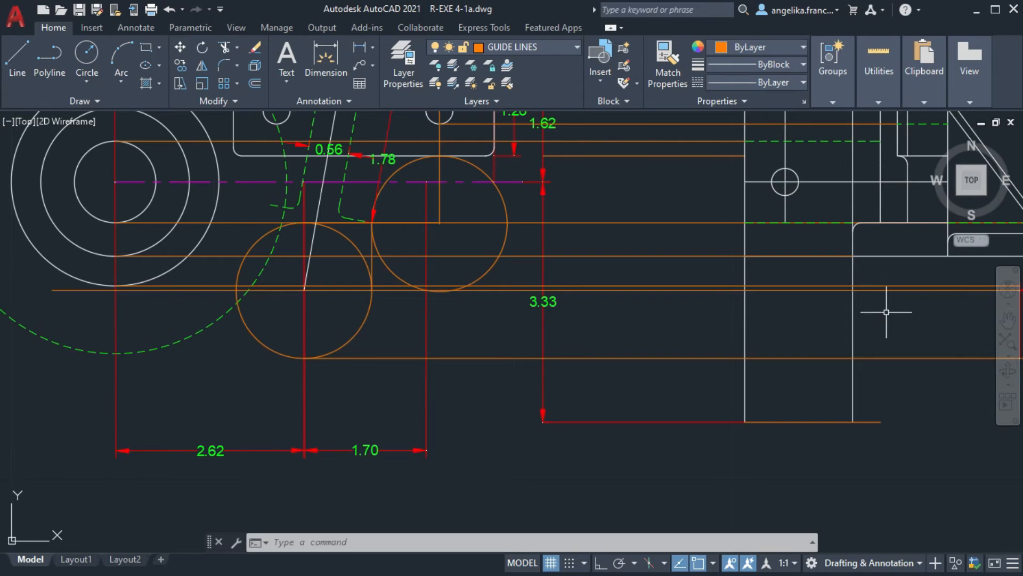
{"action": "middle_click_drag", "start_coordinate": [848, 327], "coordinate": [507, 297]}
{"action": "scroll", "coordinate": [507, 297], "scroll_direction": "up", "scroll_amount": 2}
{"action": "left_click", "coordinate": [506, 47]}
{"action": "left_click", "coordinate": [496, 64]}
{"action": "key", "text": "l"}
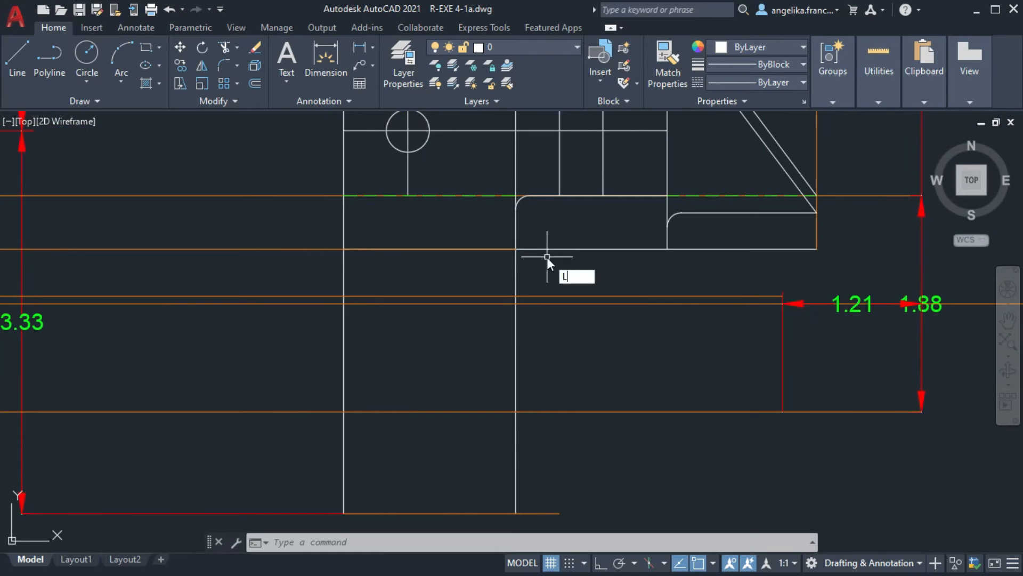
{"action": "key", "text": "Return"}
{"action": "scroll", "coordinate": [534, 265], "scroll_direction": "down", "scroll_amount": 2}
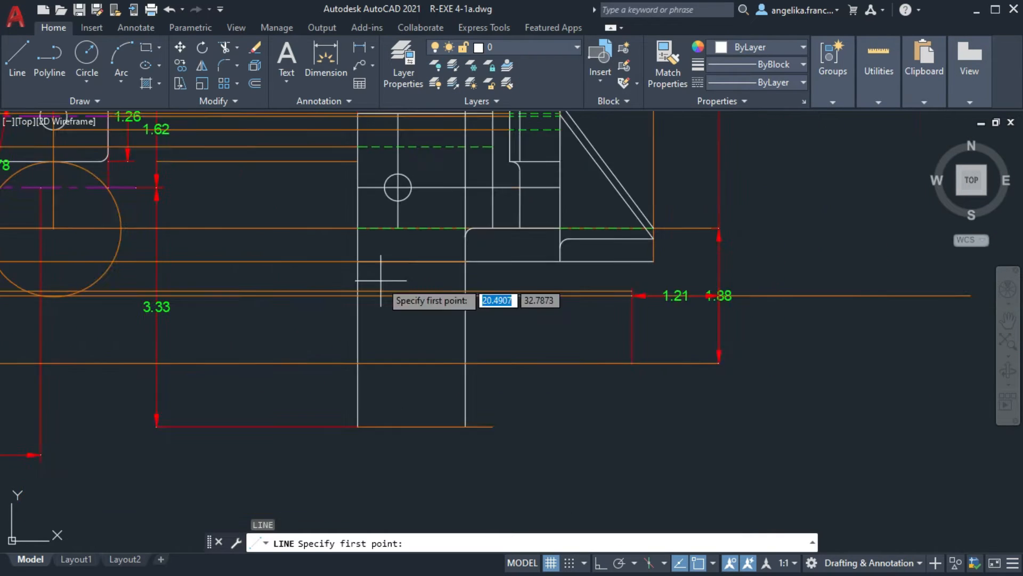
{"action": "middle_click_drag", "start_coordinate": [423, 259], "coordinate": [507, 252]}
{"action": "left_click", "coordinate": [614, 252]}
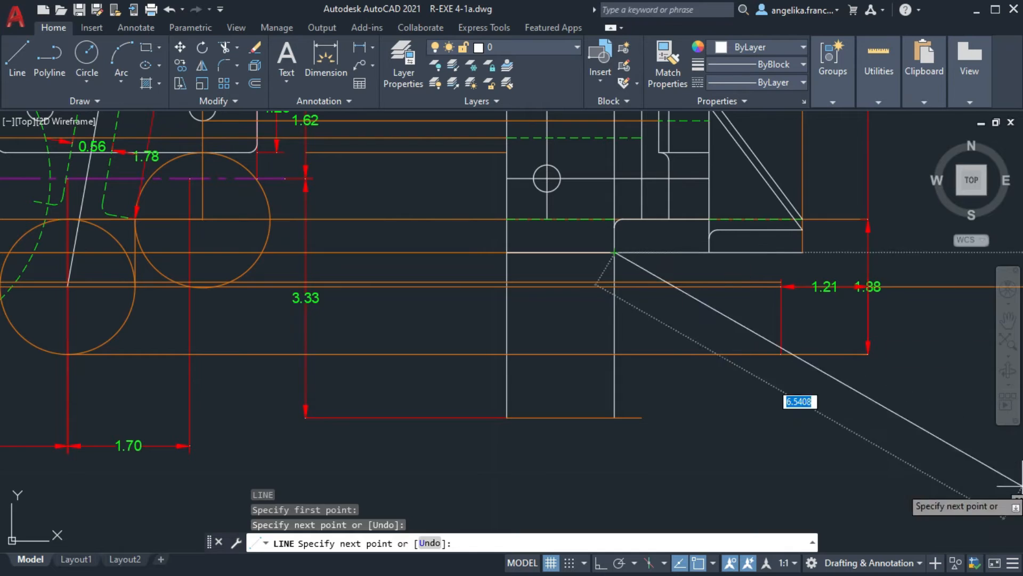
{"action": "key", "text": "Return"}
Draw a vertical line on layer 0 from the lower end of the next inner vertical edge down to the lowest long guide line
{"action": "scroll", "coordinate": [620, 288], "scroll_direction": "up", "scroll_amount": 4}
{"action": "mouse_move", "coordinate": [704, 389]}
{"action": "middle_mouse_down"}
{"action": "mouse_move", "coordinate": [656, 210]}
{"action": "mouse_move", "coordinate": [626, 265]}
{"action": "middle_mouse_up"}
{"action": "scroll", "coordinate": [643, 287], "scroll_direction": "down", "scroll_amount": 2}
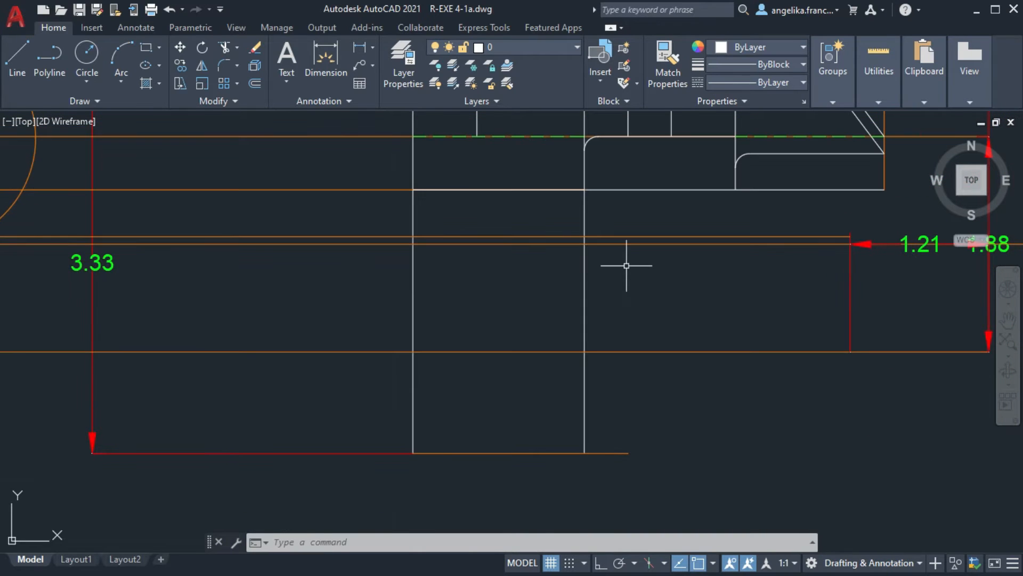
{"action": "middle_click_drag", "start_coordinate": [635, 226], "coordinate": [631, 306]}
{"action": "key", "text": "Return"}
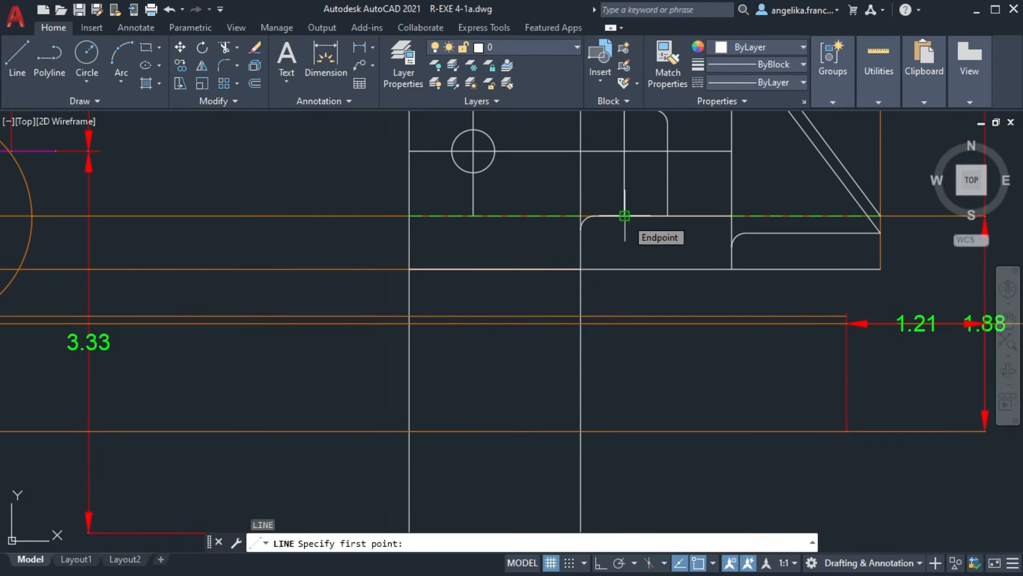
{"action": "left_click", "coordinate": [625, 430]}
{"action": "scroll", "coordinate": [688, 393], "scroll_direction": "down", "scroll_amount": 2}
{"action": "mouse_move", "coordinate": [689, 393]}
{"action": "middle_mouse_down"}
{"action": "mouse_move", "coordinate": [922, 326]}
{"action": "mouse_move", "coordinate": [902, 335]}
{"action": "middle_mouse_up"}
{"action": "type", "text": "`"}
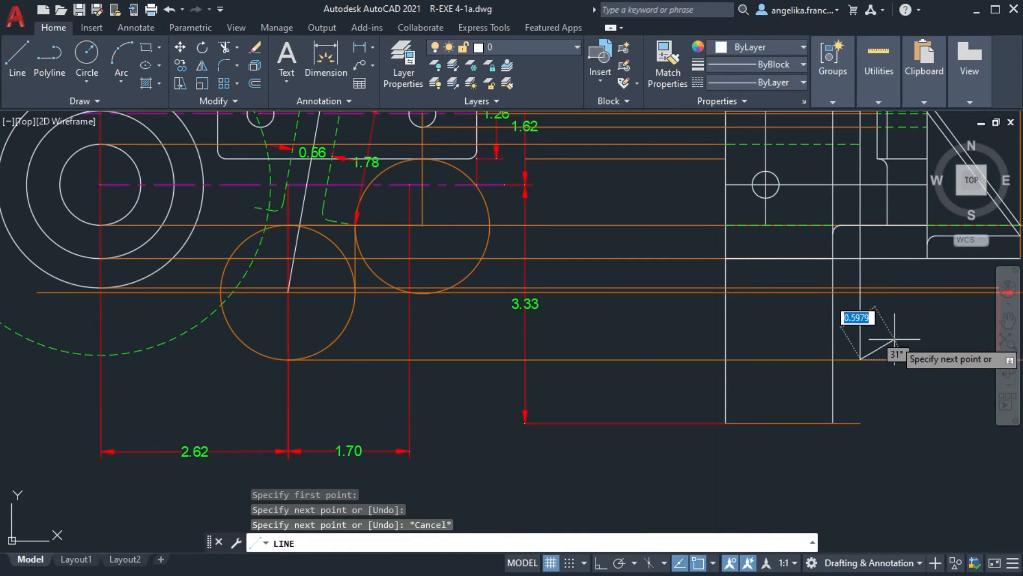
{"action": "key", "text": "Escape"}
Draw a horizontal line on the GUIDE LINES layer from the front view's dashed circle bottom to the side view's short inner vertical edge
{"action": "left_click", "coordinate": [532, 47]}
{"action": "left_click", "coordinate": [522, 125]}
{"action": "key", "text": "Return"}
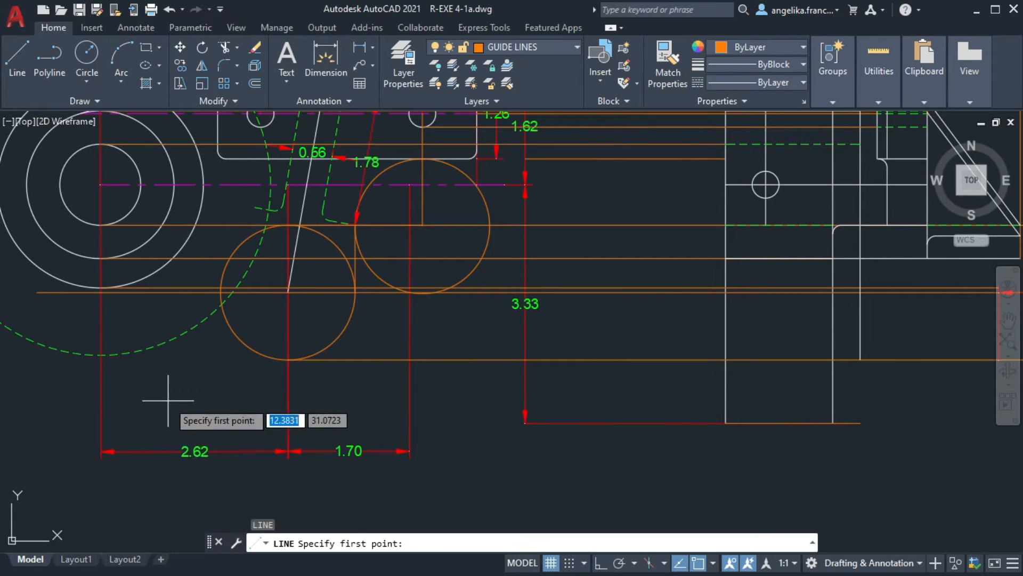
{"action": "left_click", "coordinate": [100, 354]}
{"action": "left_click", "coordinate": [860, 355]}
{"action": "key", "text": "Escape"}
Shorten the new guide line so its end sits on the right vertical edge of the side view's long lower block
{"action": "mouse_move", "coordinate": [864, 377]}
{"action": "middle_mouse_down"}
{"action": "mouse_move", "coordinate": [801, 382]}
{"action": "mouse_move", "coordinate": [701, 351]}
{"action": "middle_mouse_up"}
{"action": "left_click", "coordinate": [691, 354]}
{"action": "left_click", "coordinate": [700, 354]}
{"action": "left_click", "coordinate": [672, 354]}
{"action": "key", "text": "Escape"}
Make LINES the current layer
{"action": "left_click", "coordinate": [546, 47]}
{"action": "left_click", "coordinate": [536, 84]}
{"action": "scroll", "coordinate": [829, 355], "scroll_direction": "up", "scroll_amount": 2}
{"action": "middle_click_drag", "start_coordinate": [830, 355], "coordinate": [758, 348]}
{"action": "type", "text": "l"}
{"action": "key", "text": "Return"}
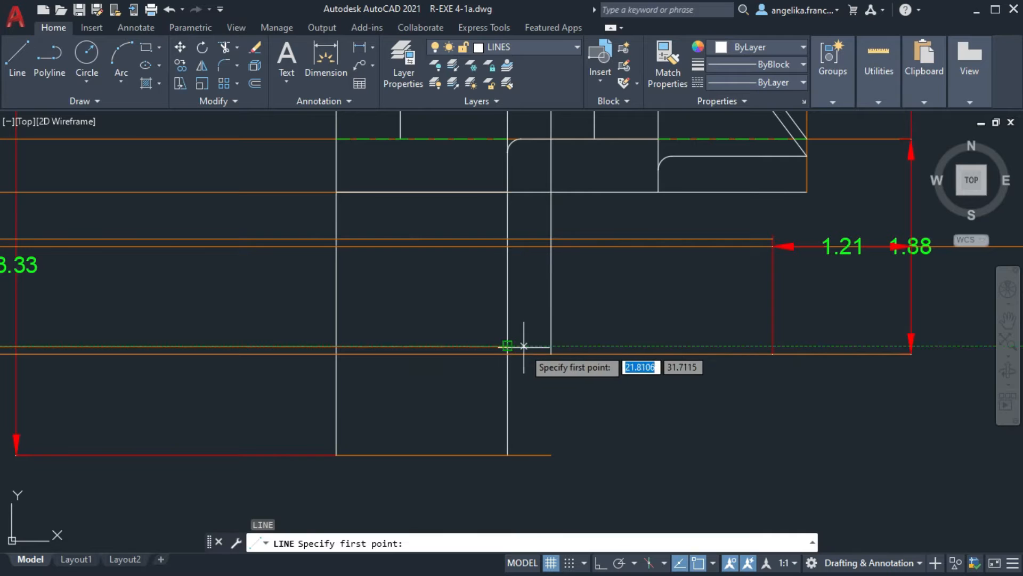
{"action": "middle_click_drag", "start_coordinate": [507, 345], "coordinate": [470, 392]}
{"action": "key", "text": "Escape"}
Lengthen the vertical edge that ends at the green hidden line down to the guide line at the 1.88 dimension's lower end
{"action": "left_click", "coordinate": [558, 167]}
{"action": "mouse_move", "coordinate": [557, 185]}
{"action": "left_click", "coordinate": [587, 232]}
{"action": "left_click", "coordinate": [553, 404]}
Draw a horizontal line on the LINES layer from the lengthened edge's lower end to the long block's right vertical edge
{"action": "middle_click_drag", "start_coordinate": [601, 367], "coordinate": [621, 336]}
{"action": "type", "text": "l"}
{"action": "key", "text": "Return"}
{"action": "left_click", "coordinate": [576, 368]}
{"action": "left_click", "coordinate": [488, 368]}
{"action": "key", "text": "Return"}
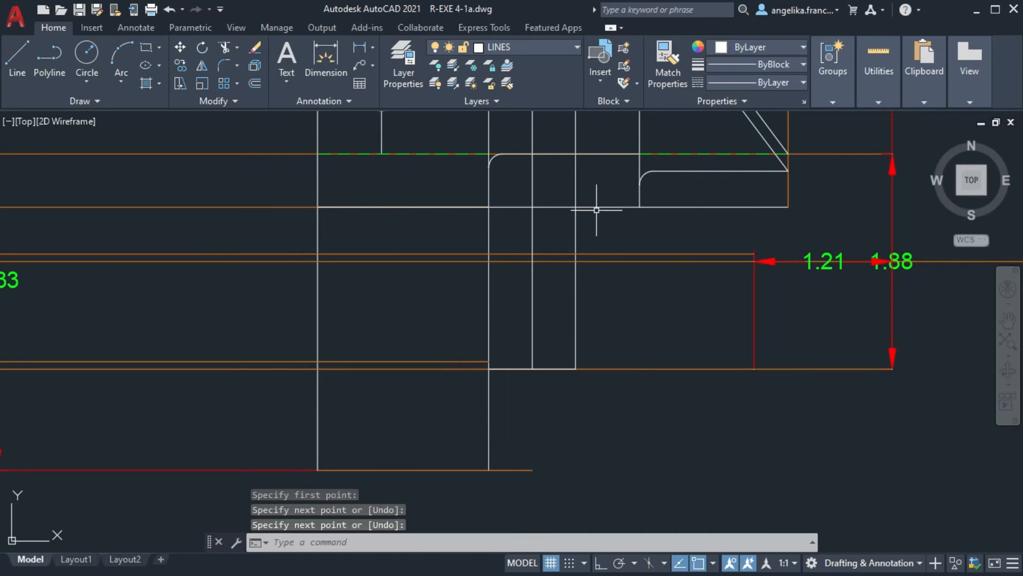
Draw a circle of radius 0.1875 where the middle vertical line crosses the guide line at the 1.21 dimension's level
{"action": "scroll", "coordinate": [572, 268], "scroll_direction": "down", "scroll_amount": 3}
{"action": "scroll", "coordinate": [579, 269], "scroll_direction": "up", "scroll_amount": 5}
{"action": "type", "text": "c"}
{"action": "key", "text": "Return"}
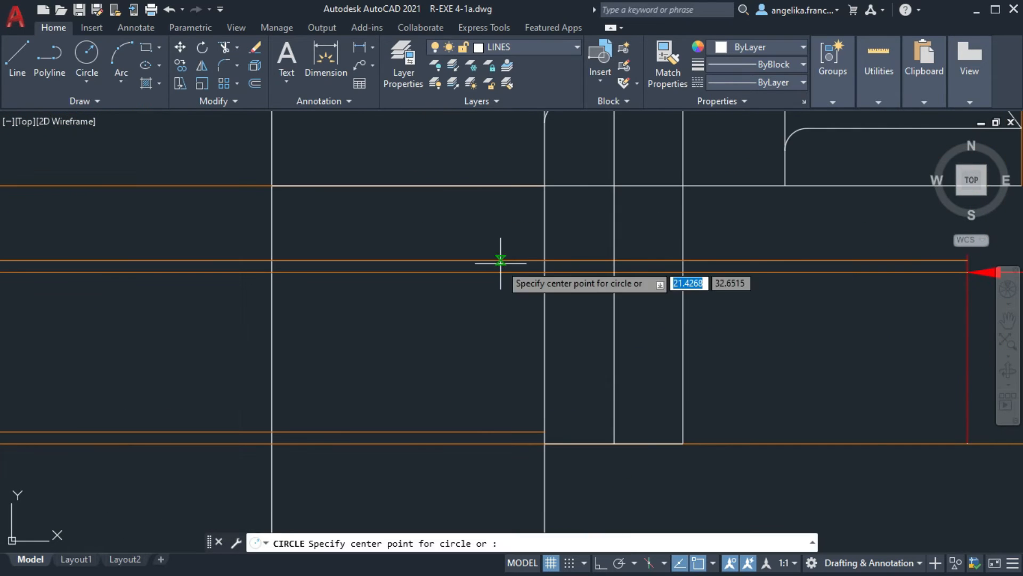
{"action": "left_click", "coordinate": [615, 272]}
{"action": "type", "text": "0.1"}
{"action": "key", "text": "Return"}
Copy the circle from its center to the inner arrow end of the 1.21 dimension
{"action": "middle_click_drag", "start_coordinate": [621, 261], "coordinate": [464, 272]}
{"action": "left_click", "coordinate": [448, 245]}
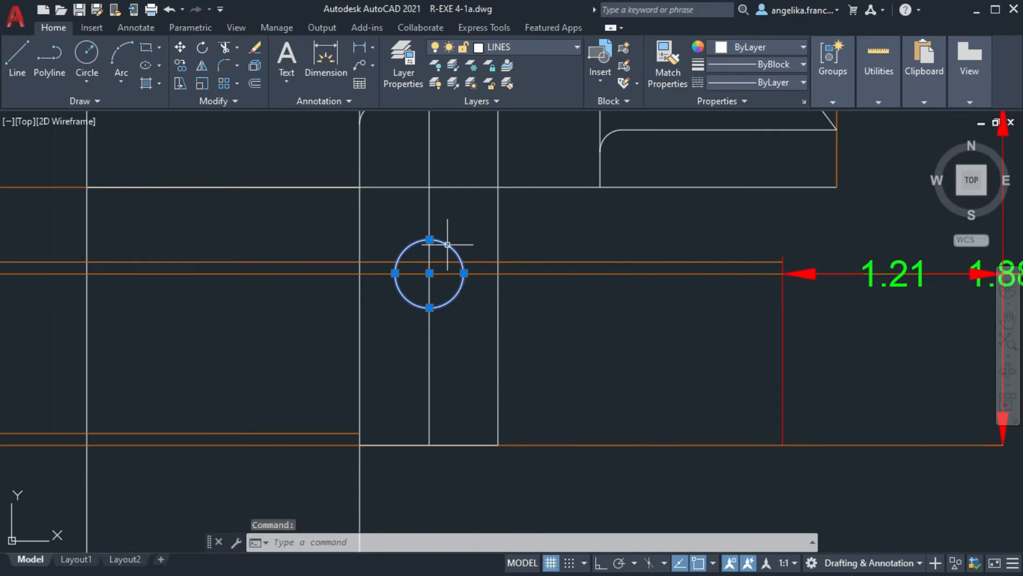
{"action": "type", "text": "co"}
{"action": "key", "text": "Return"}
{"action": "left_click", "coordinate": [429, 273]}
{"action": "scroll", "coordinate": [782, 275], "scroll_direction": "up", "scroll_amount": 4}
{"action": "left_click", "coordinate": [781, 271]}
{"action": "scroll", "coordinate": [766, 283], "scroll_direction": "down", "scroll_amount": 4}
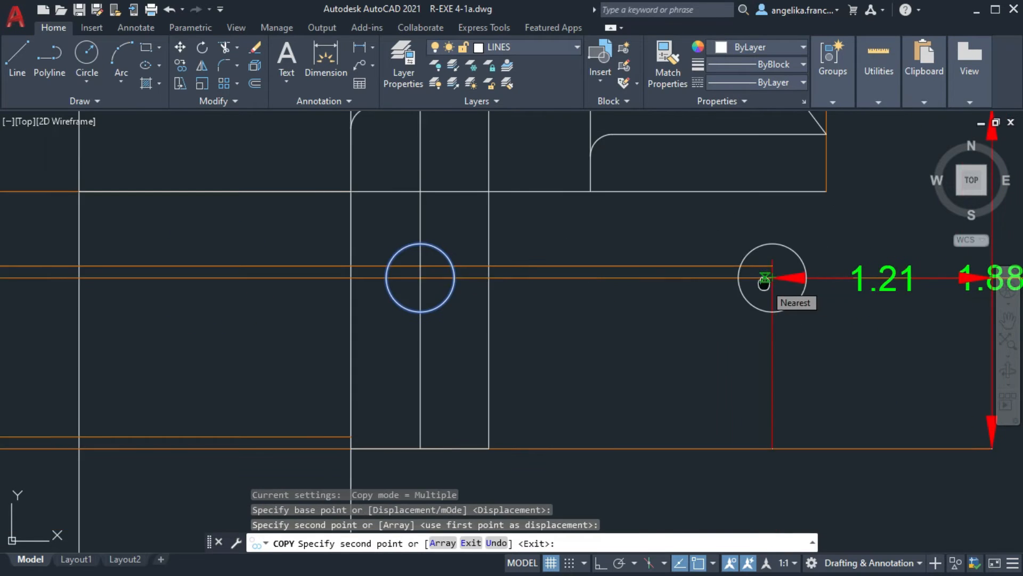
{"action": "middle_click_drag", "start_coordinate": [764, 282], "coordinate": [744, 301]}
{"action": "key", "text": "Escape"}
Draw a second circle concentric with the copied circle at the 1.21 dimension's arrow end, sized by diameter
{"action": "left_click", "coordinate": [345, 267]}
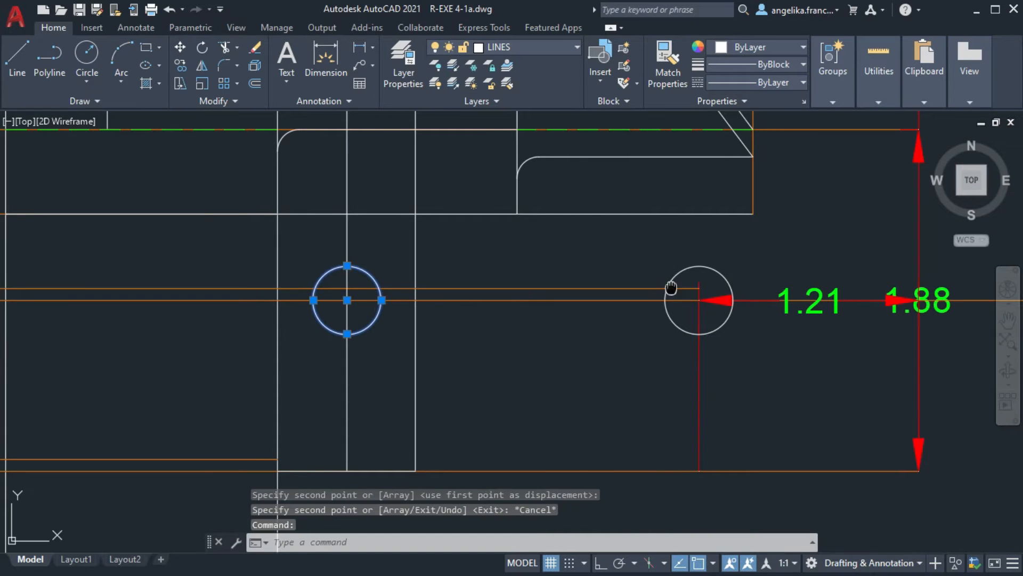
{"action": "scroll", "coordinate": [671, 287], "scroll_direction": "down", "scroll_amount": 3}
{"action": "scroll", "coordinate": [639, 299], "scroll_direction": "up", "scroll_amount": 3}
{"action": "type", "text": "c"}
{"action": "key", "text": "Return"}
{"action": "left_click", "coordinate": [743, 282]}
{"action": "type", "text": "d"}
{"action": "key", "text": "Return"}
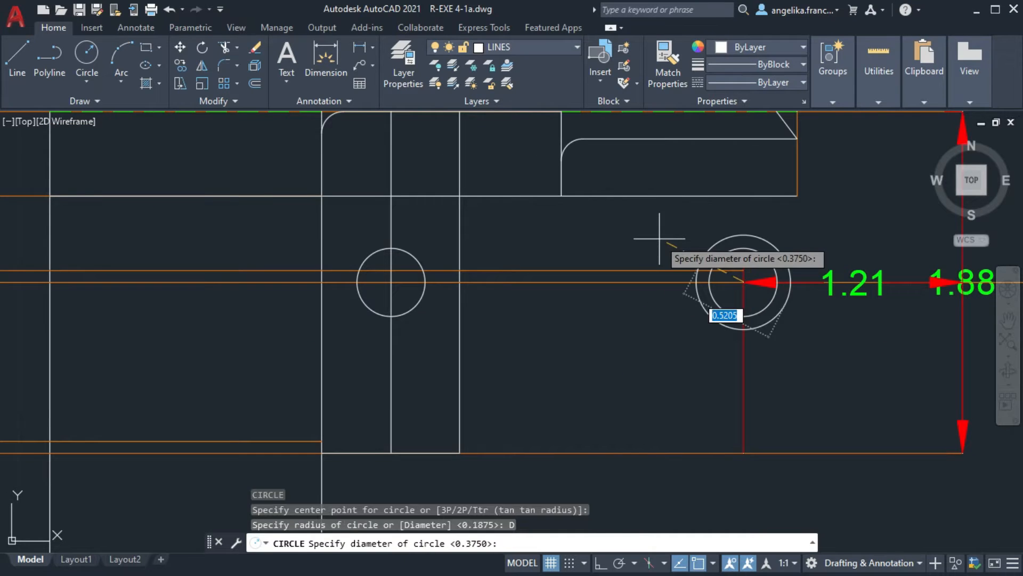
Draw a circle of diameter 1.12 concentric with the small hole at the far end of the side view
{"action": "type", "text": "1.12"}
{"action": "key", "text": "Return"}
Draw a centre line on layer BLINES from the front view's lower circle centre to the side view's outermost hole centre
{"action": "left_click", "coordinate": [539, 46]}
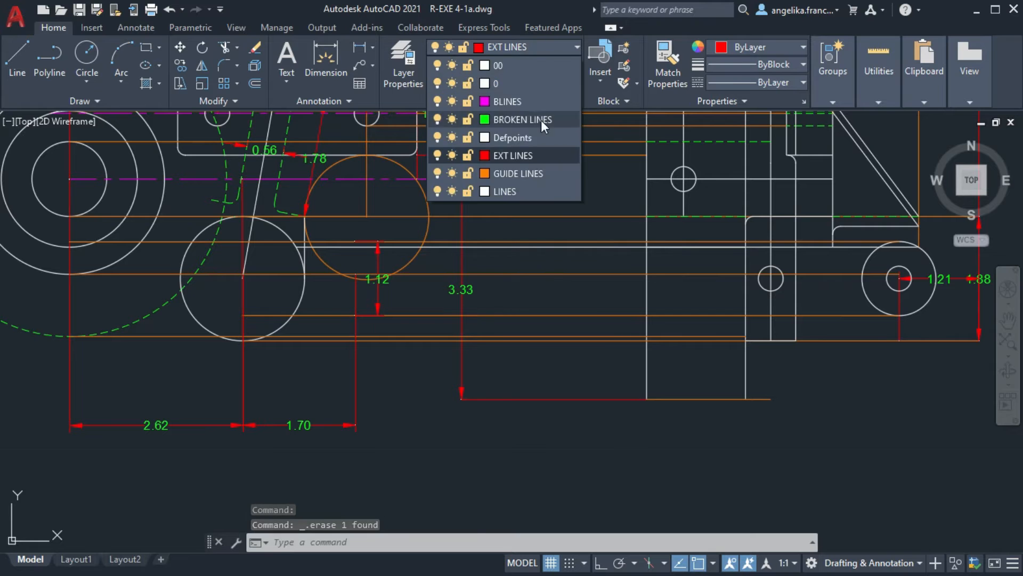
{"action": "left_click", "coordinate": [533, 101]}
{"action": "type", "text": "l"}
{"action": "key", "text": "Return"}
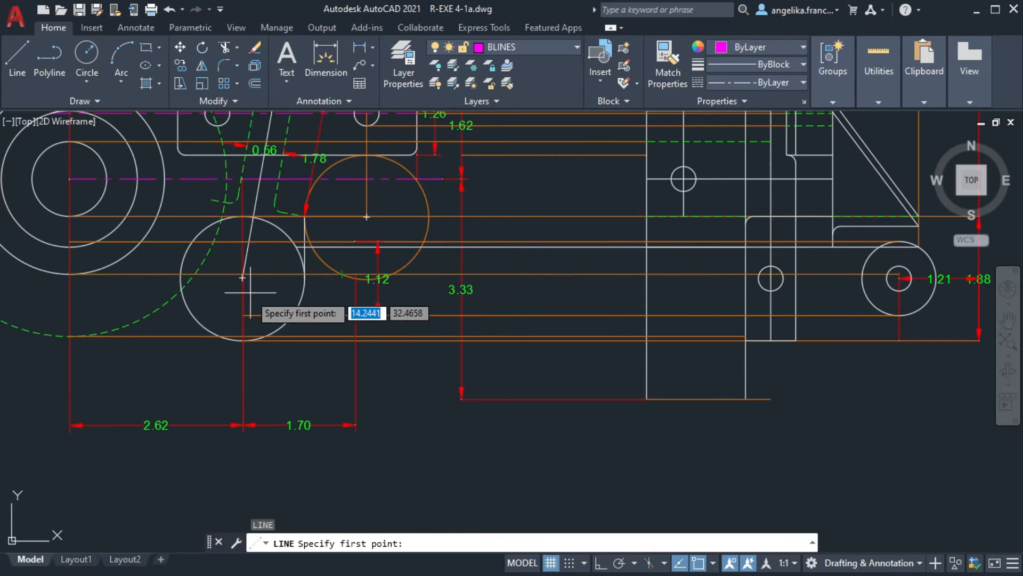
{"action": "left_click", "coordinate": [243, 278]}
{"action": "left_click", "coordinate": [899, 278]}
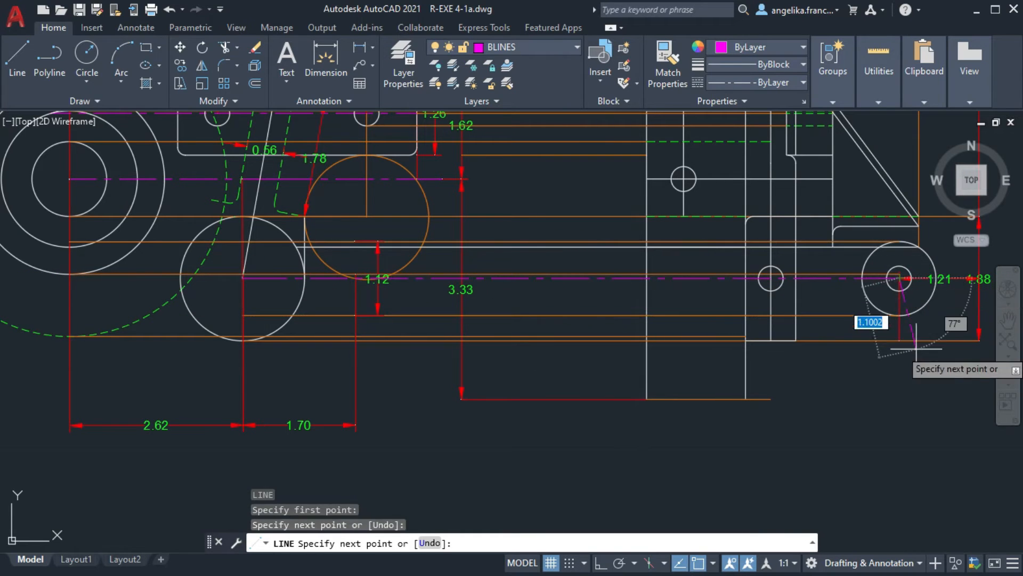
{"action": "key", "text": "Return"}
On layer BROKEN LINES, project two hidden lines from the side view's inner hole to the vertical line through the front view's lower circle centre
{"action": "scroll", "coordinate": [837, 312], "scroll_direction": "up", "scroll_amount": 4}
{"action": "scroll", "coordinate": [768, 238], "scroll_direction": "down", "scroll_amount": 5}
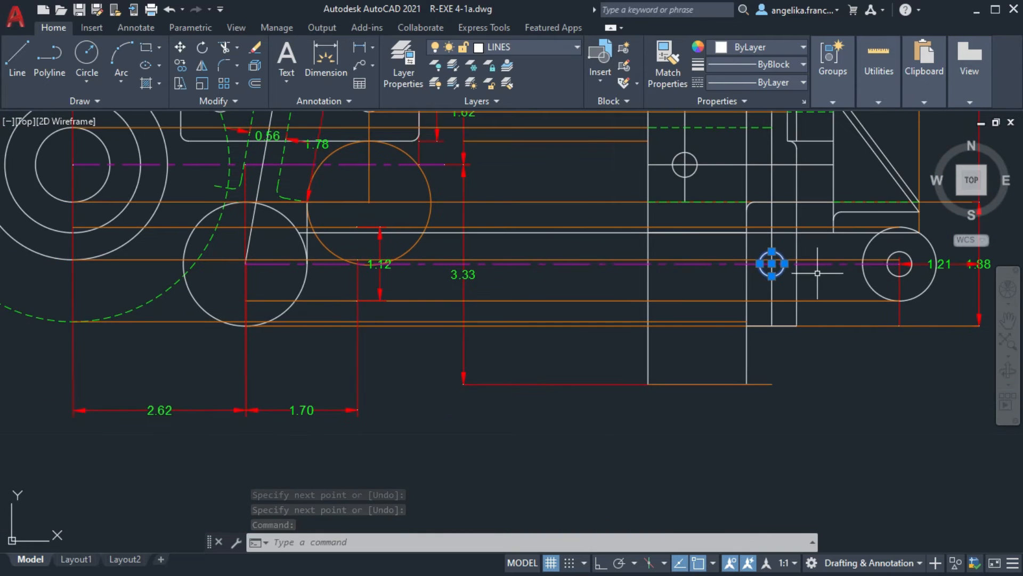
{"action": "left_click", "coordinate": [533, 47]}
{"action": "left_click", "coordinate": [545, 63]}
{"action": "type", "text": "l"}
{"action": "key", "text": "Return"}
{"action": "left_click", "coordinate": [714, 245]}
{"action": "left_click", "coordinate": [190, 247]}
{"action": "key", "text": "Return"}
{"action": "key", "text": "Return"}
{"action": "left_click", "coordinate": [714, 269]}
{"action": "left_click", "coordinate": [190, 270]}
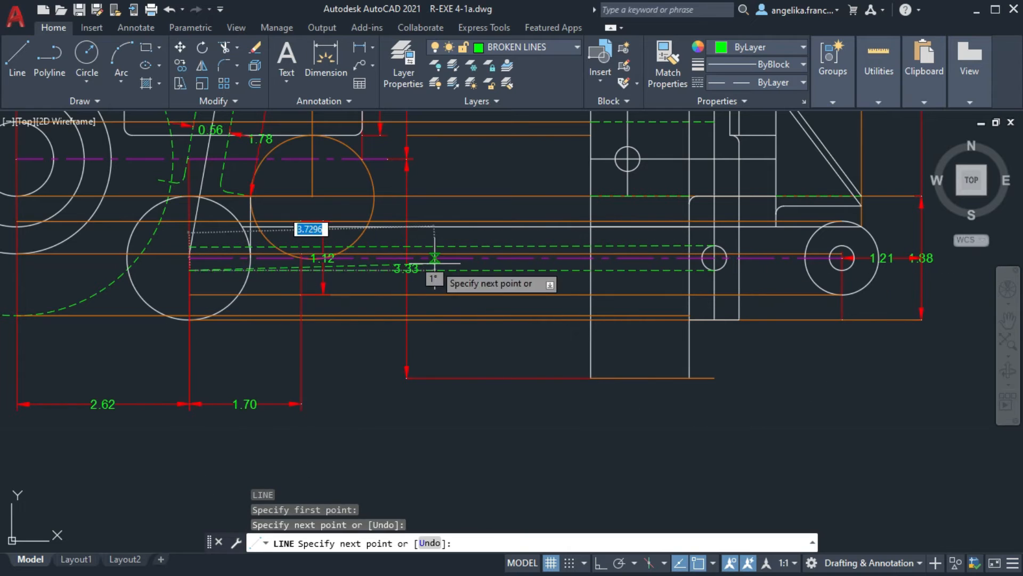
{"action": "key", "text": "Return"}
Shorten the long centre line so it starts just before the inner hole of the side view
{"action": "scroll", "coordinate": [224, 265], "scroll_direction": "up", "scroll_amount": 4}
{"action": "left_click", "coordinate": [133, 243]}
{"action": "scroll", "coordinate": [741, 310], "scroll_direction": "down", "scroll_amount": 4}
{"action": "middle_click_drag", "start_coordinate": [746, 314], "coordinate": [262, 271]}
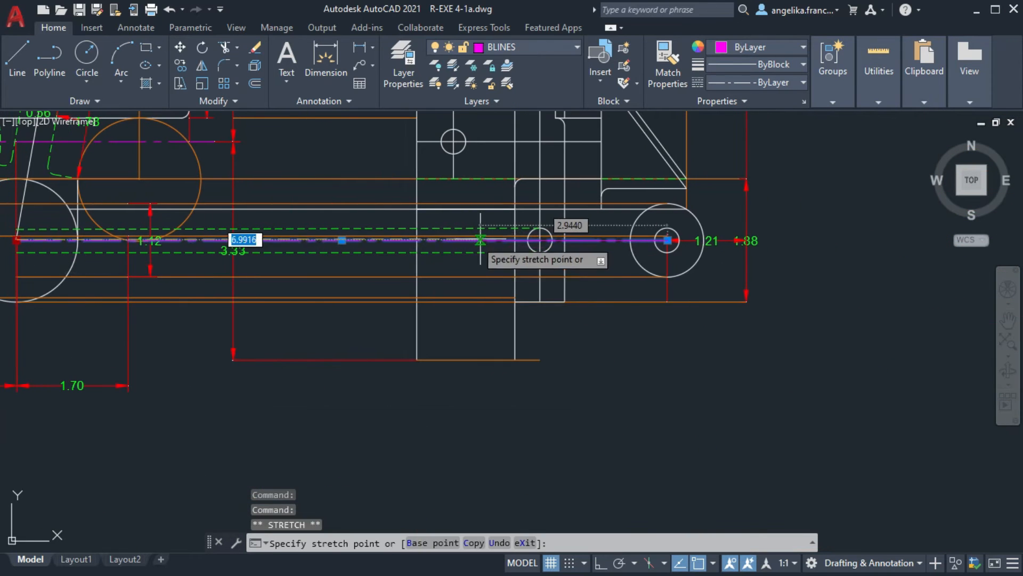
{"action": "left_click", "coordinate": [496, 240]}
{"action": "key", "text": "Escape"}
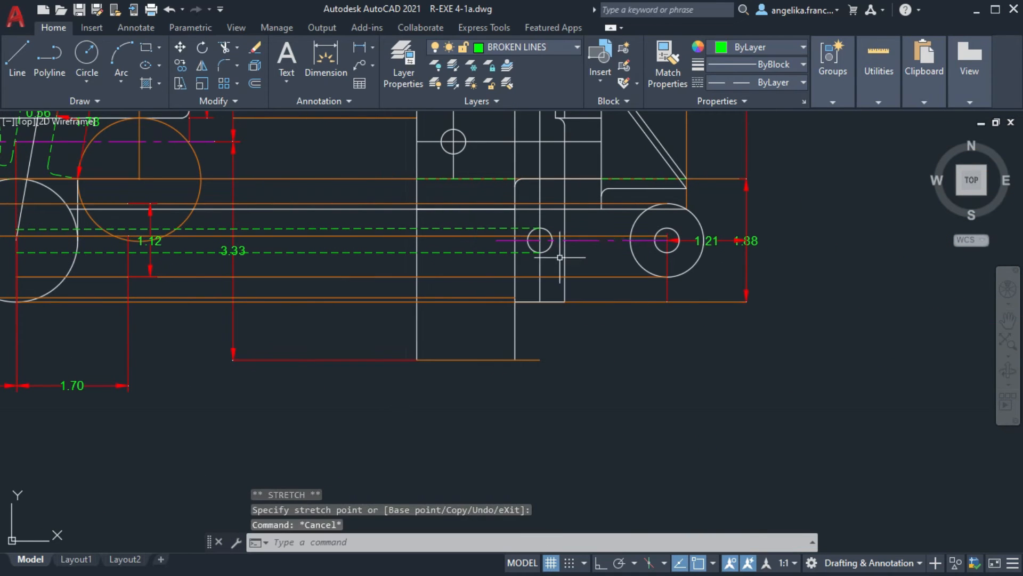
Lengthen the centre line's outer end past the 1.12 circle to the 1.88 dimension line
{"action": "scroll", "coordinate": [628, 243], "scroll_direction": "up", "scroll_amount": 2}
{"action": "left_click", "coordinate": [618, 235]}
{"action": "mouse_move", "coordinate": [677, 236]}
{"action": "left_click", "coordinate": [712, 279]}
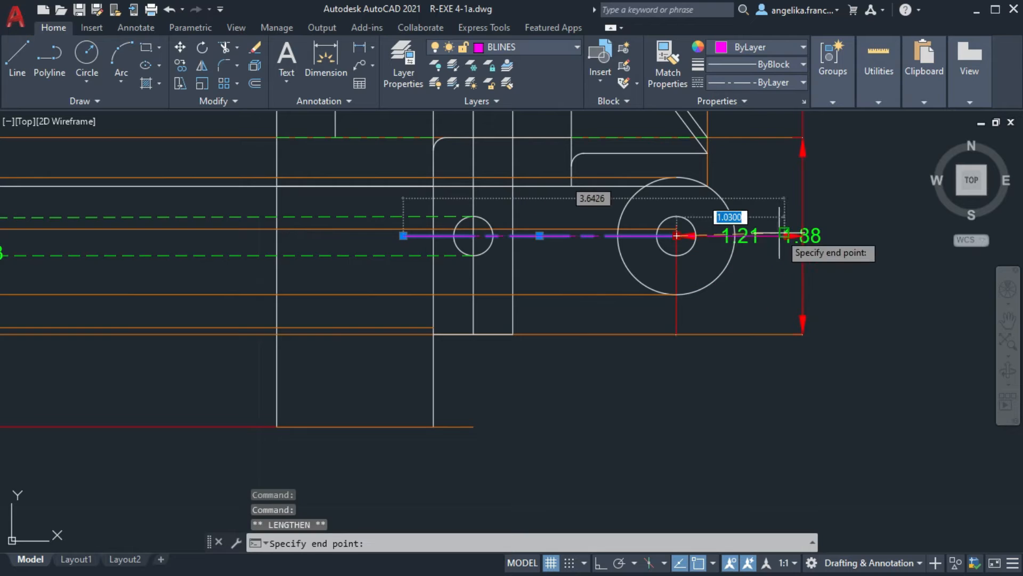
{"action": "left_click", "coordinate": [803, 236]}
{"action": "key", "text": "Escape"}
Move the 1.21 dimension down below the concentric circles
{"action": "scroll", "coordinate": [809, 260], "scroll_direction": "up", "scroll_amount": 2}
{"action": "left_click", "coordinate": [723, 233]}
{"action": "left_click", "coordinate": [699, 220]}
{"action": "left_click", "coordinate": [699, 343]}
{"action": "key", "text": "Escape"}
Move the 1.88 dimension outward, clear of the end of the centre line
{"action": "scroll", "coordinate": [718, 257], "scroll_direction": "down", "scroll_amount": 2}
{"action": "left_click", "coordinate": [768, 235]}
{"action": "left_click", "coordinate": [769, 235]}
{"action": "key", "text": "Escape"}
{"action": "key", "text": "Escape"}
{"action": "left_click", "coordinate": [780, 235]}
{"action": "left_click", "coordinate": [770, 234]}
{"action": "left_click", "coordinate": [801, 234]}
{"action": "key", "text": "Escape"}
On layer 0, draw the outer vertical edge along the 1.88 height and the base edge back to below the circles' centre
{"action": "middle_click_drag", "start_coordinate": [768, 221], "coordinate": [748, 268]}
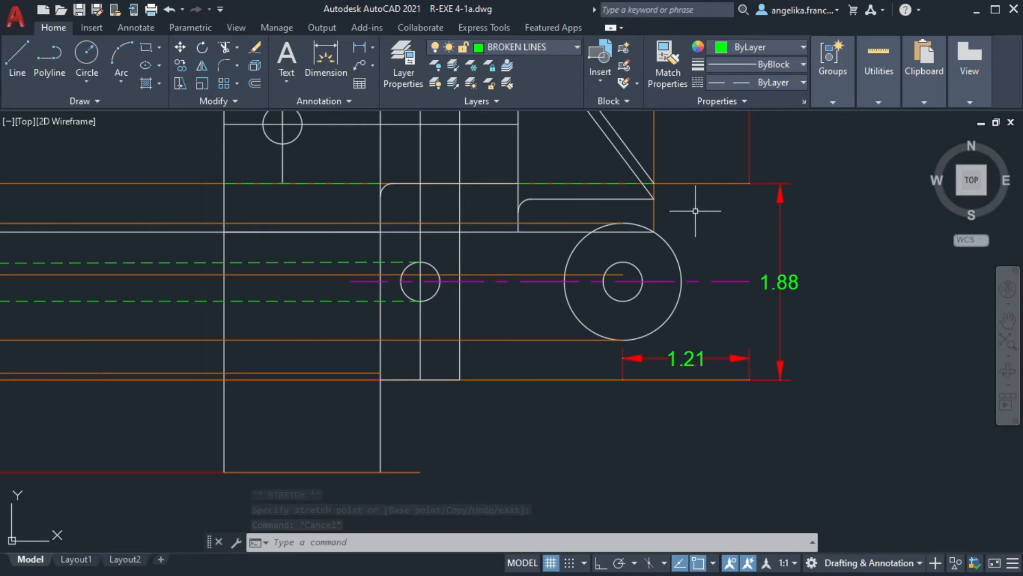
{"action": "left_click", "coordinate": [550, 84]}
{"action": "type", "text": "l"}
{"action": "key", "text": "Return"}
{"action": "left_click", "coordinate": [750, 184]}
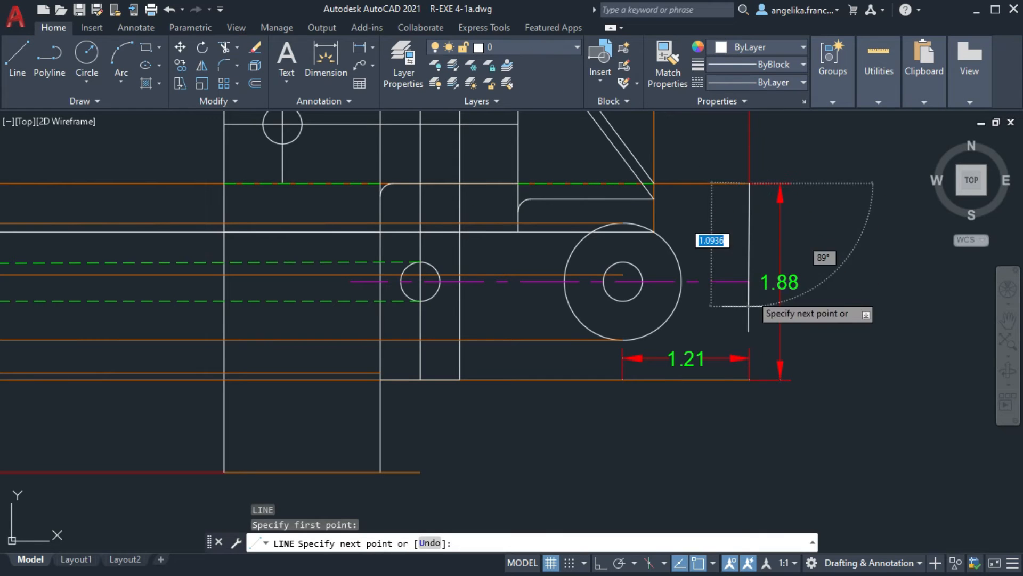
{"action": "left_click", "coordinate": [749, 379]}
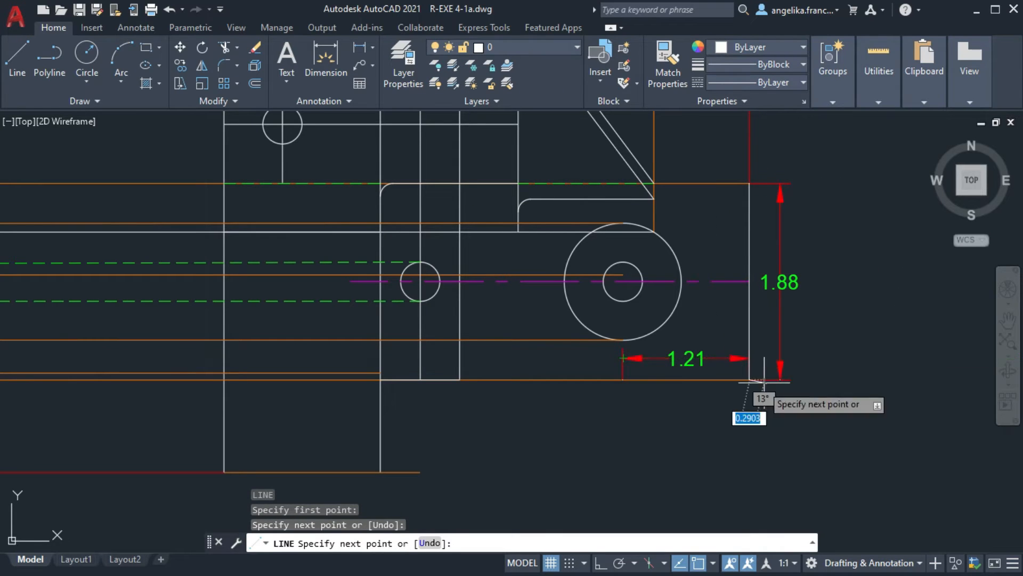
{"action": "left_click", "coordinate": [622, 379]}
{"action": "key", "text": "Return"}
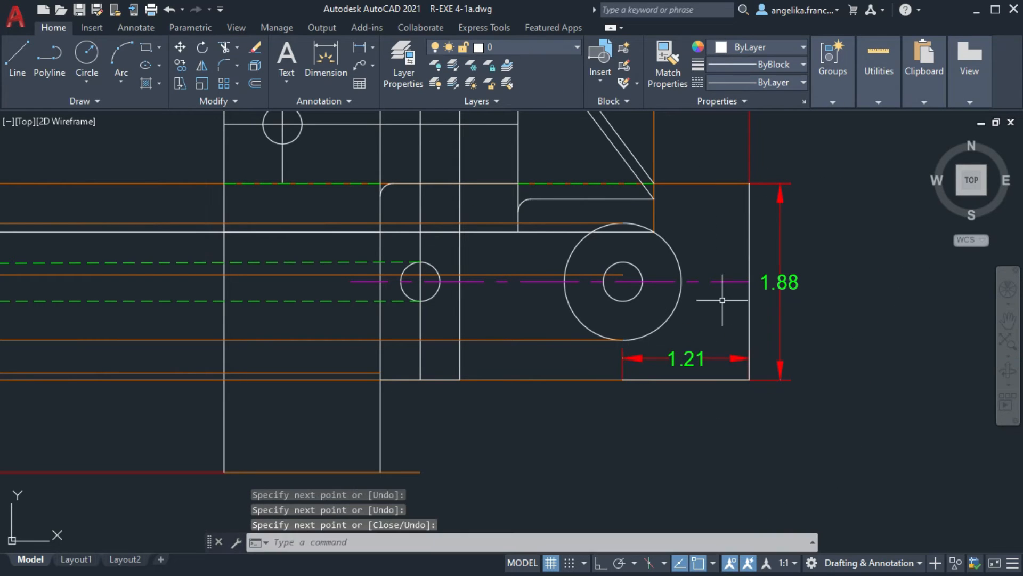
Draw a vertical line from the inner-side quadrant of the outermost hole down to the base line
{"action": "scroll", "coordinate": [649, 321], "scroll_direction": "up", "scroll_amount": 2}
{"action": "key", "text": "l"}
{"action": "key", "text": "Return"}
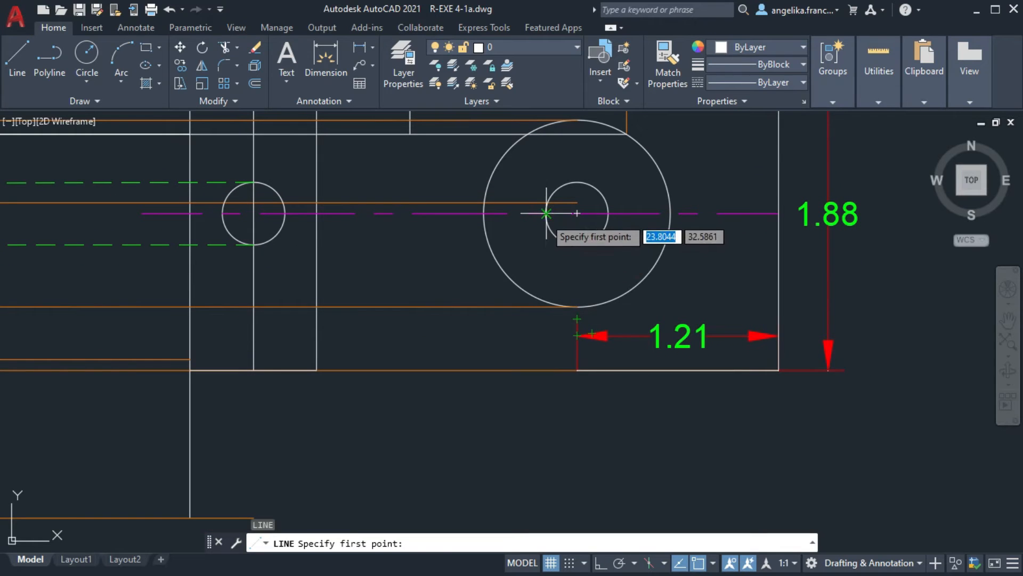
{"action": "left_click", "coordinate": [546, 213]}
{"action": "left_click", "coordinate": [549, 370]}
{"action": "key", "text": "Return"}
Draw a horizontal line along the guide just above the base, ending at the new vertical line below the hole
{"action": "key", "text": "Return"}
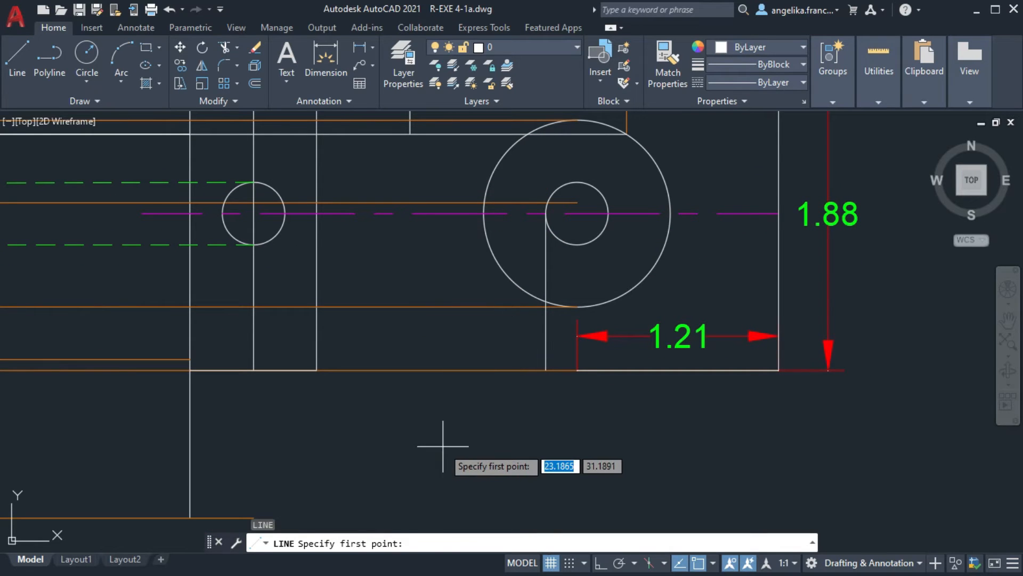
{"action": "left_click", "coordinate": [546, 359]}
{"action": "key", "text": "Return"}
Stretch the inner end of the base edge to meet the vertical line below the hole
{"action": "scroll", "coordinate": [538, 373], "scroll_direction": "up", "scroll_amount": 2}
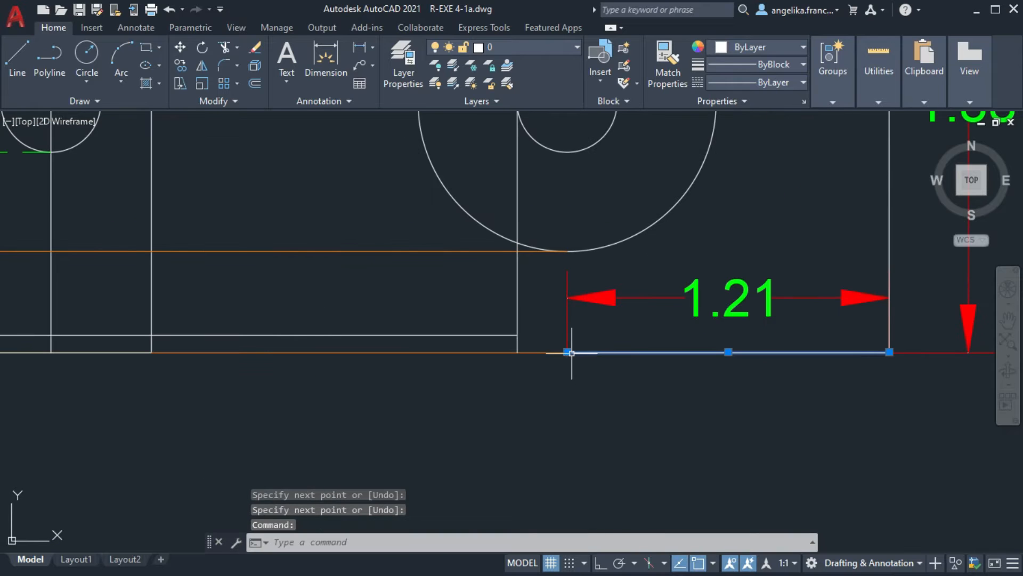
{"action": "left_click", "coordinate": [567, 351]}
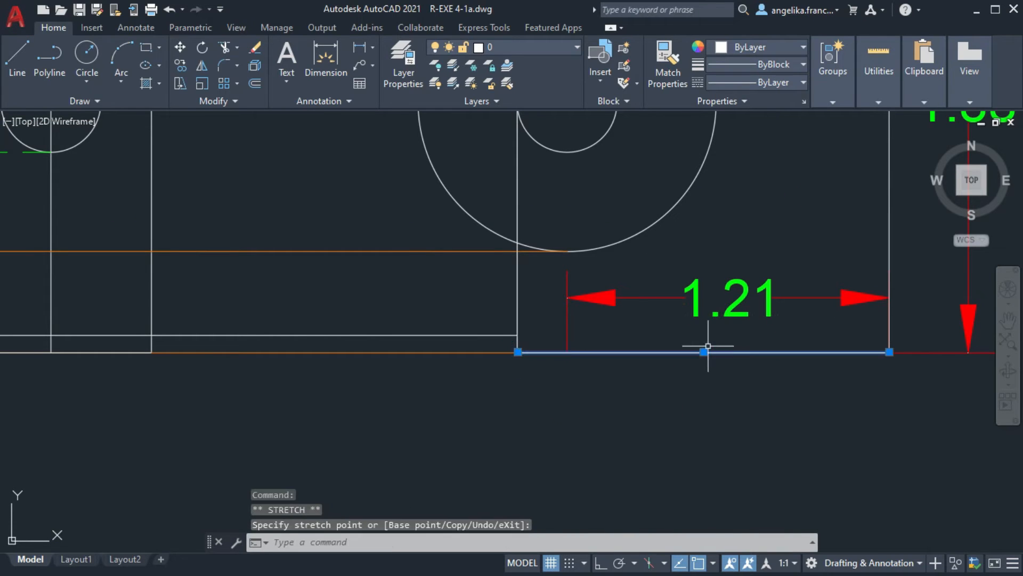
{"action": "key", "text": "Escape"}
{"action": "scroll", "coordinate": [705, 347], "scroll_direction": "down", "scroll_amount": 2}
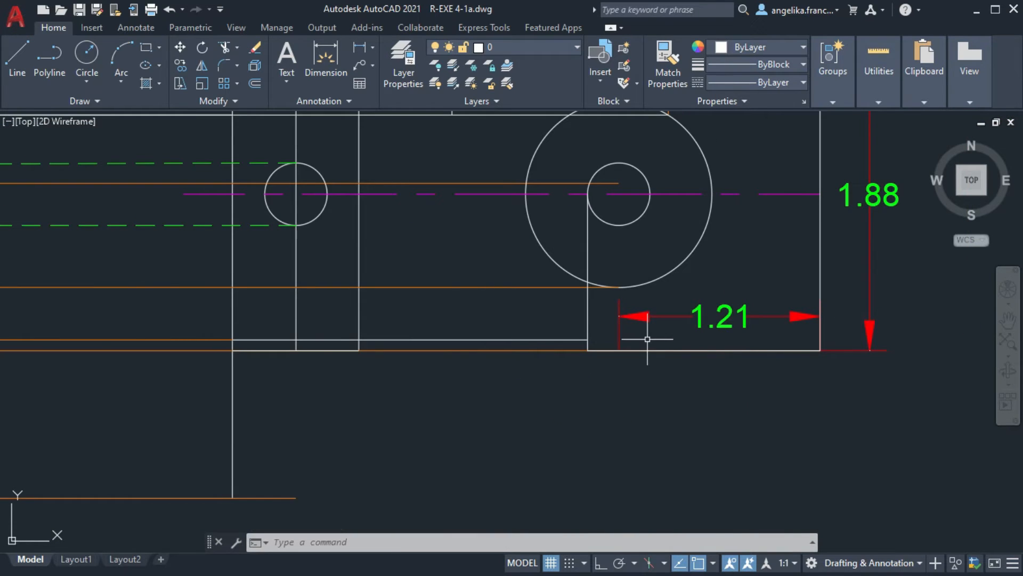
Fillet both lower corners of the narrow block around the inner hole with a 0.12 radius
{"action": "middle_click_drag", "start_coordinate": [552, 346], "coordinate": [704, 357]}
{"action": "type", "text": "f"}
{"action": "key", "text": "Return"}
{"action": "left_click", "coordinate": [512, 338]}
{"action": "left_click", "coordinate": [492, 351]}
{"action": "key", "text": "Return"}
{"action": "left_click", "coordinate": [386, 337]}
{"action": "left_click", "coordinate": [402, 350]}
Redraw the vertical edge below the filleted block down to the lowest guide line and erase the leftover base segment under the fillets
{"action": "scroll", "coordinate": [405, 349], "scroll_direction": "down", "scroll_amount": 4}
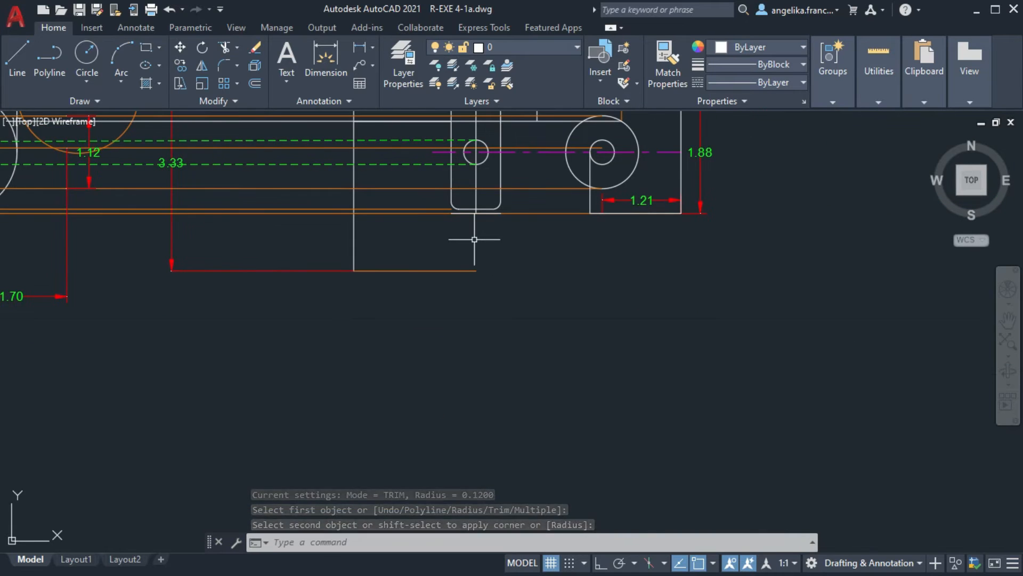
{"action": "key", "text": "Escape"}
{"action": "scroll", "coordinate": [471, 218], "scroll_direction": "up", "scroll_amount": 2}
{"action": "type", "text": "l"}
{"action": "key", "text": "Return"}
{"action": "left_click", "coordinate": [437, 211]}
{"action": "left_click", "coordinate": [437, 304]}
{"action": "key", "text": "Return"}
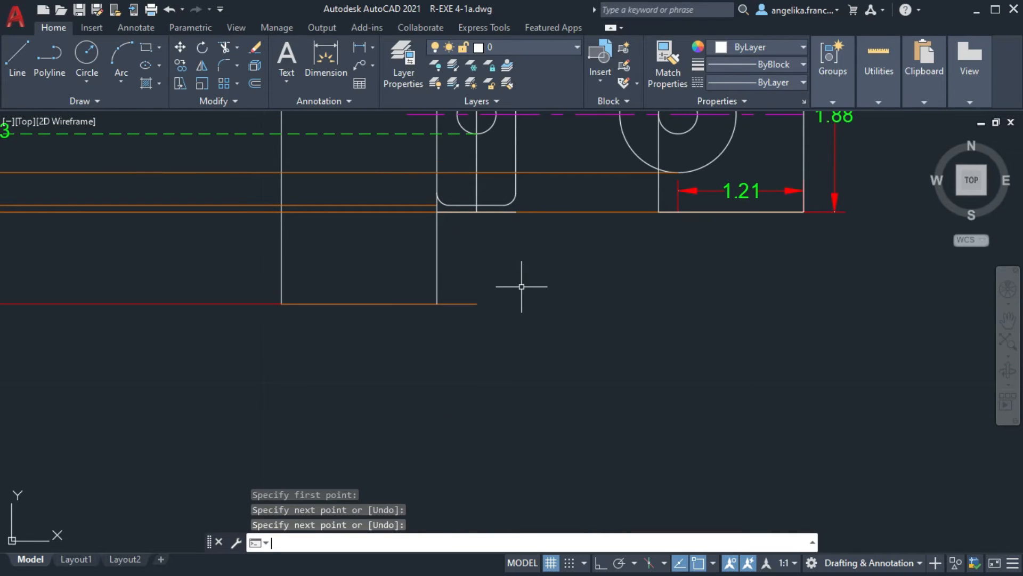
{"action": "key", "text": "Escape"}
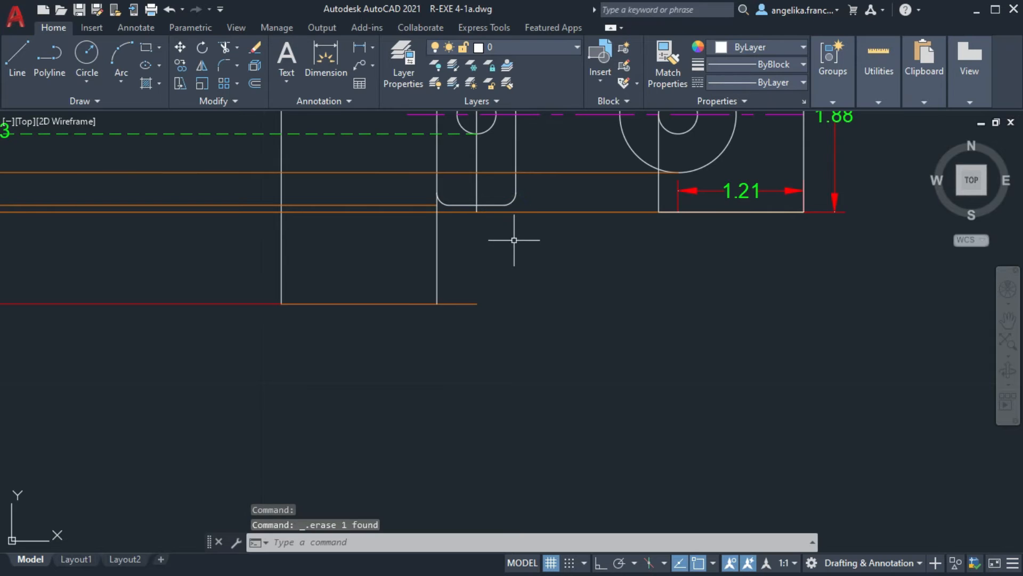
Lengthen the filleted block's bottom edge to the vertical line below the outermost hole
{"action": "scroll", "coordinate": [586, 199], "scroll_direction": "up", "scroll_amount": 2}
{"action": "key", "text": "l"}
{"action": "key", "text": "Return"}
{"action": "key", "text": "Escape"}
{"action": "left_click", "coordinate": [413, 254]}
{"action": "left_click", "coordinate": [444, 273]}
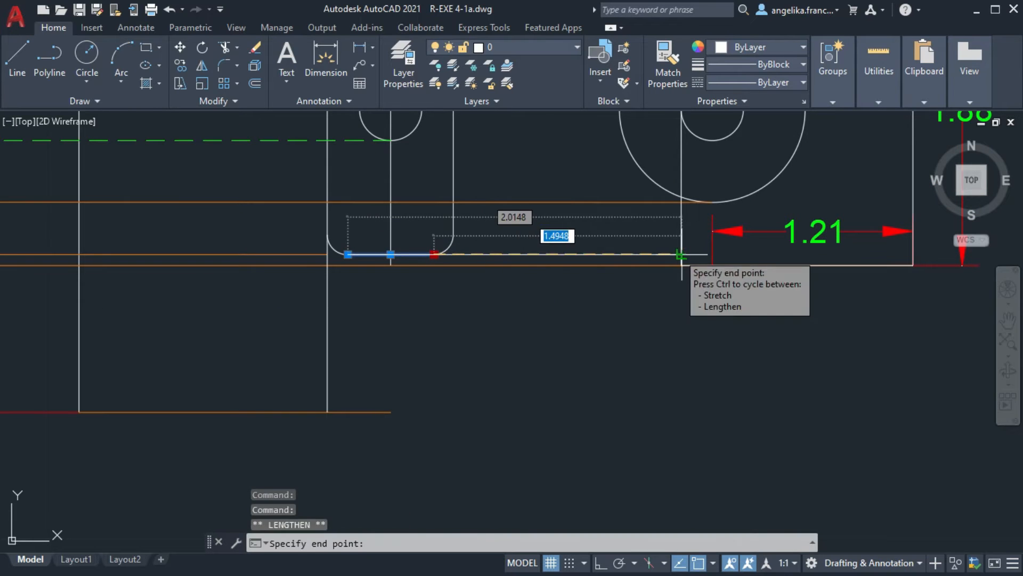
{"action": "left_click", "coordinate": [681, 254]}
{"action": "key", "text": "Escape"}
Draw a short vertical line, 0.0846 long, downward from the bracket's lower horizontal edge below its small fillet
{"action": "scroll", "coordinate": [681, 250], "scroll_direction": "down", "scroll_amount": 2}
{"action": "middle_click_drag", "start_coordinate": [395, 306], "coordinate": [468, 279]}
{"action": "scroll", "coordinate": [498, 279], "scroll_direction": "up", "scroll_amount": 4}
{"action": "left_click", "coordinate": [546, 46]}
{"action": "left_click", "coordinate": [543, 174]}
{"action": "key", "text": "l"}
{"action": "key", "text": "Return"}
{"action": "left_click", "coordinate": [345, 169]}
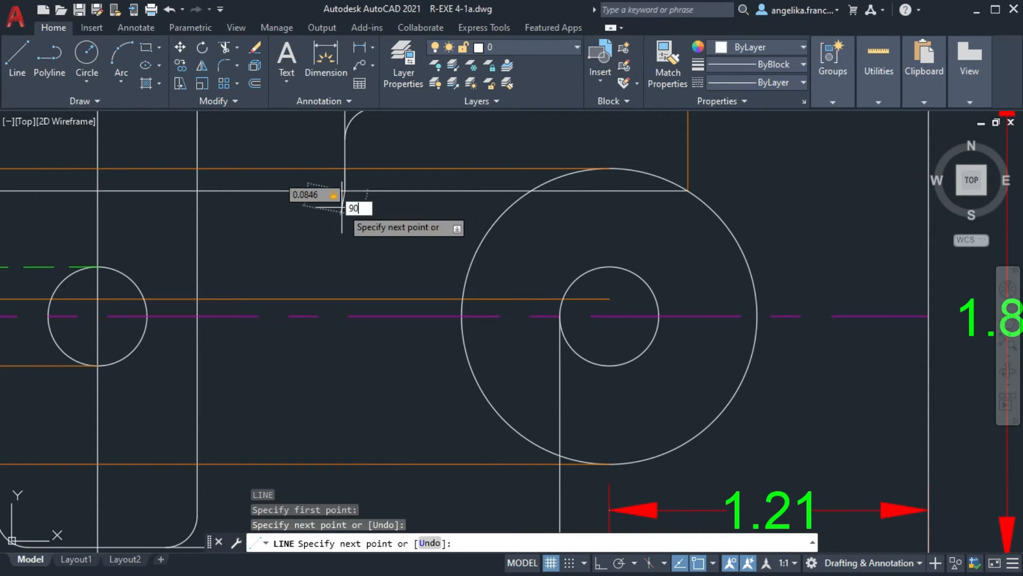
{"action": "key", "text": "Return"}
{"action": "key", "text": "Escape"}
Move the short vertical line to layer GUIDE LINES and make that layer current
{"action": "left_click", "coordinate": [506, 48]}
{"action": "left_click", "coordinate": [349, 216]}
{"action": "left_click", "coordinate": [345, 209]}
{"action": "left_click", "coordinate": [513, 47]}
{"action": "left_click", "coordinate": [520, 175]}
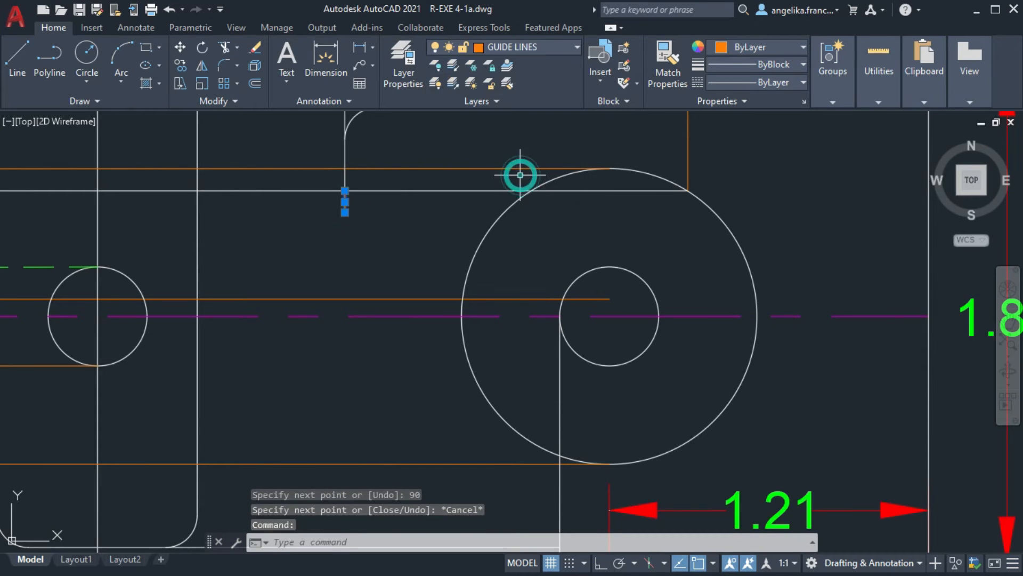
Project a guide line from the short line's lower end across to the vertical line through the front view's lower circle centre
{"action": "key", "text": "l"}
{"action": "key", "text": "Return"}
{"action": "left_click", "coordinate": [345, 213]}
{"action": "scroll", "coordinate": [345, 212], "scroll_direction": "down", "scroll_amount": 3}
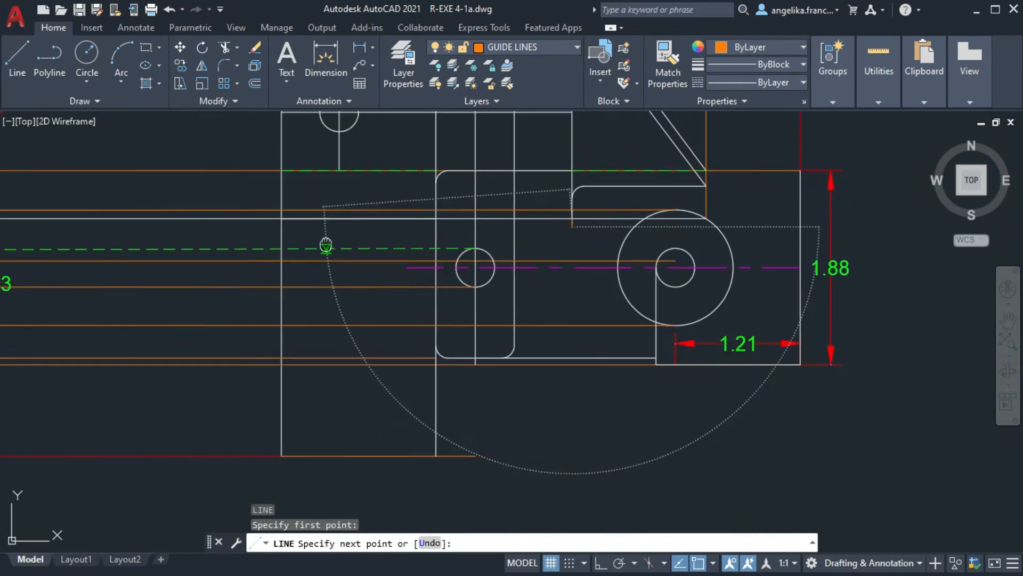
{"action": "scroll", "coordinate": [298, 234], "scroll_direction": "up", "scroll_amount": 4}
{"action": "left_click", "coordinate": [466, 222]}
{"action": "key", "text": "Return"}
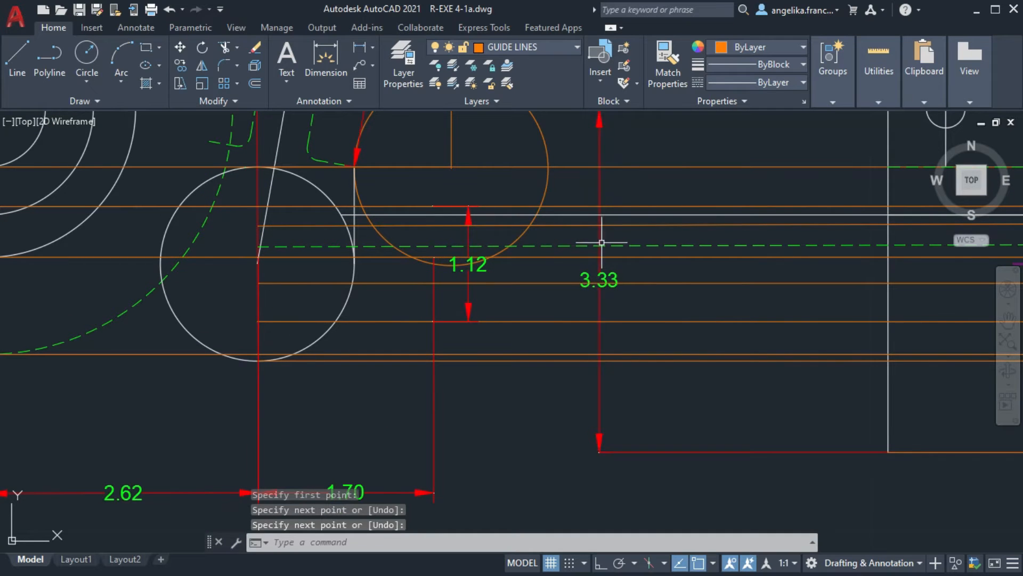
On layer 0, draw a circle concentric with the front view's lower circle, its radius reaching the new guide line's end
{"action": "left_click", "coordinate": [529, 47]}
{"action": "left_click", "coordinate": [491, 62]}
{"action": "type", "text": "c"}
{"action": "key", "text": "Return"}
{"action": "scroll", "coordinate": [275, 273], "scroll_direction": "up", "scroll_amount": 4}
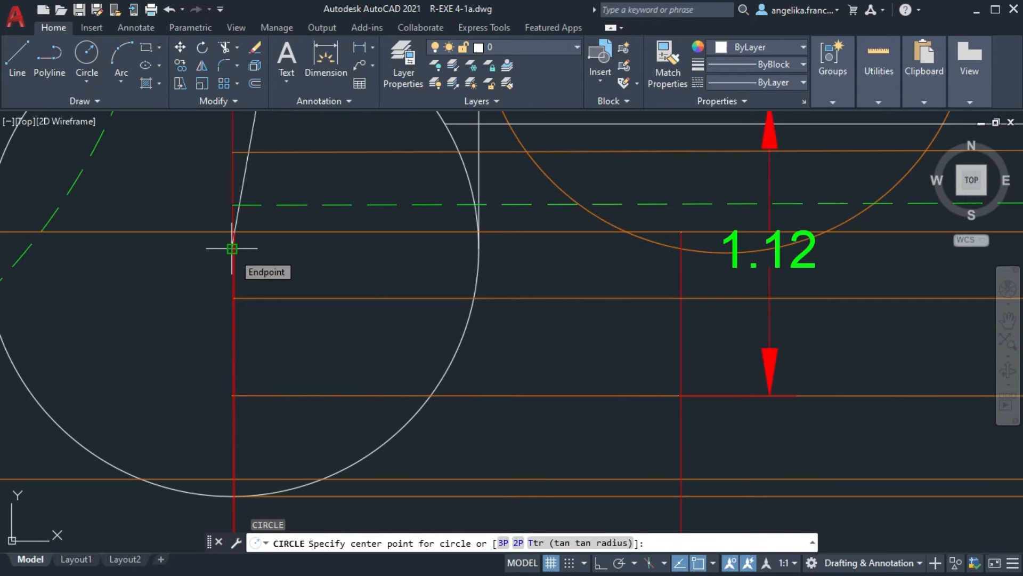
{"action": "left_click", "coordinate": [231, 249]}
{"action": "left_click", "coordinate": [232, 152]}
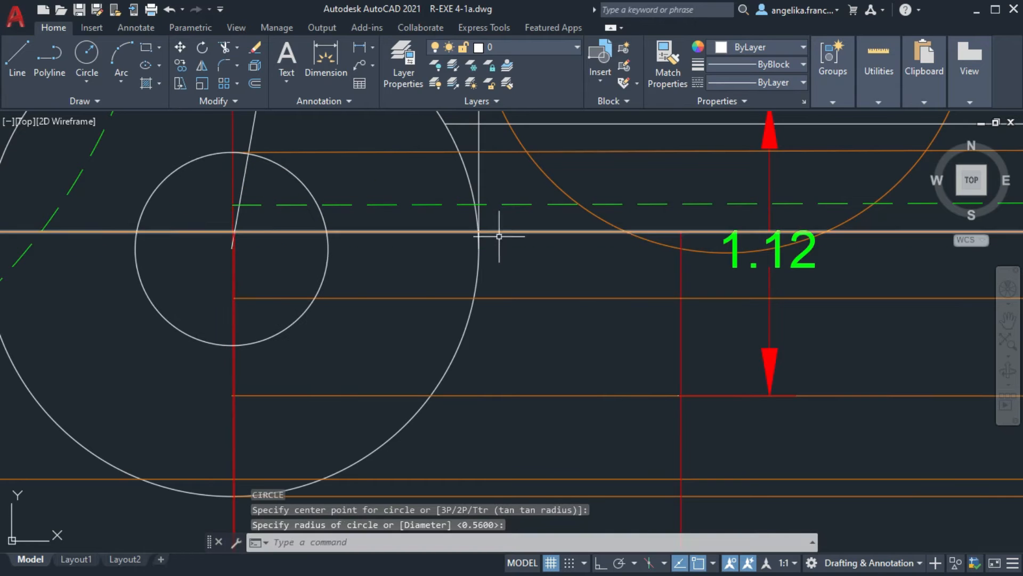
{"action": "key", "text": "Escape"}
Shorten the lower hidden line so it ends at the outer extension line of the 1.70 dimension
{"action": "scroll", "coordinate": [95, 225], "scroll_direction": "down", "scroll_amount": 4}
{"action": "scroll", "coordinate": [326, 250], "scroll_direction": "down", "scroll_amount": 2}
{"action": "left_click", "coordinate": [525, 252]}
{"action": "left_click", "coordinate": [538, 47]}
{"action": "left_click", "coordinate": [533, 118]}
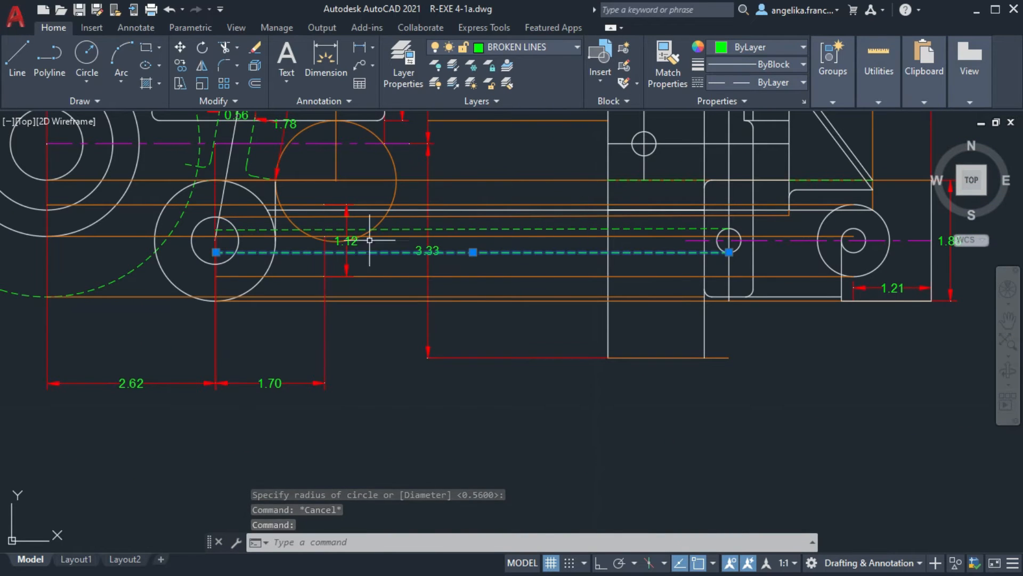
{"action": "left_click", "coordinate": [729, 253]}
{"action": "left_click", "coordinate": [325, 252]}
{"action": "key", "text": "Escape"}
Shorten the upper hidden line to end at the same 1.70 extension line
{"action": "left_click", "coordinate": [722, 229]}
{"action": "left_click", "coordinate": [729, 229]}
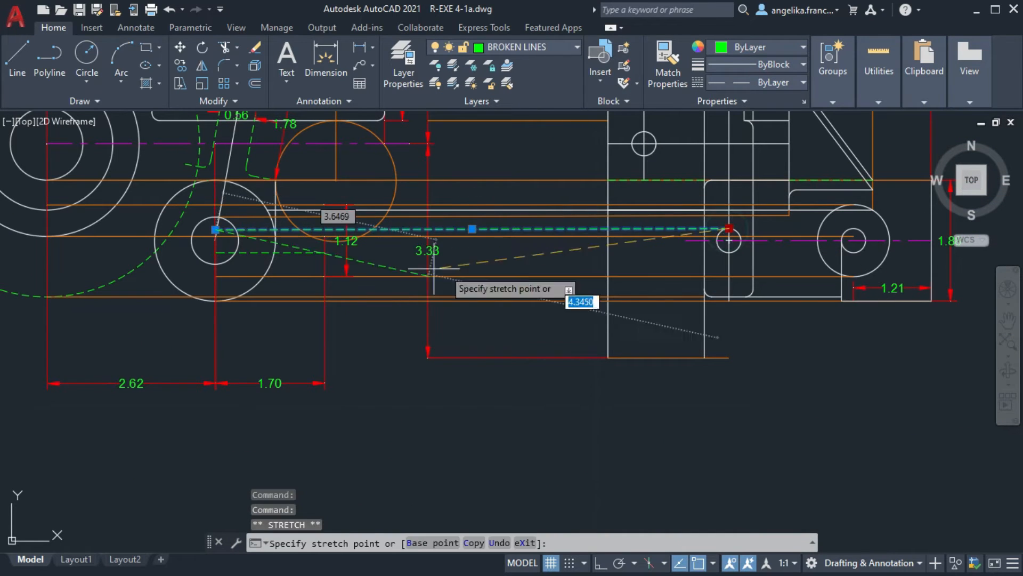
{"action": "scroll", "coordinate": [322, 232], "scroll_direction": "up", "scroll_amount": 4}
{"action": "left_click", "coordinate": [328, 226]}
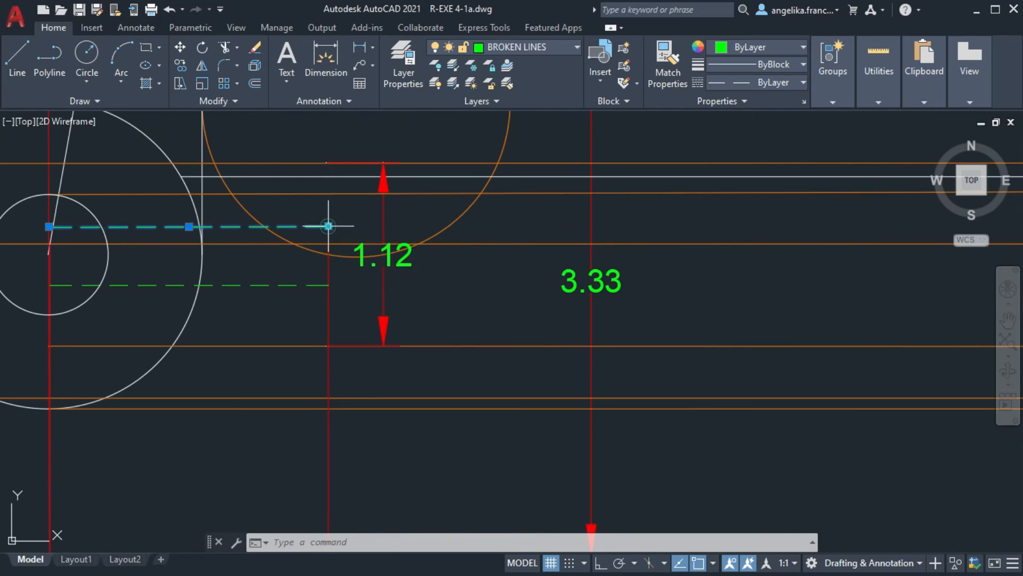
{"action": "key", "text": "Escape"}
{"action": "left_click", "coordinate": [328, 243]}
{"action": "middle_click_drag", "start_coordinate": [110, 264], "coordinate": [297, 259]}
{"action": "key", "text": "Escape"}
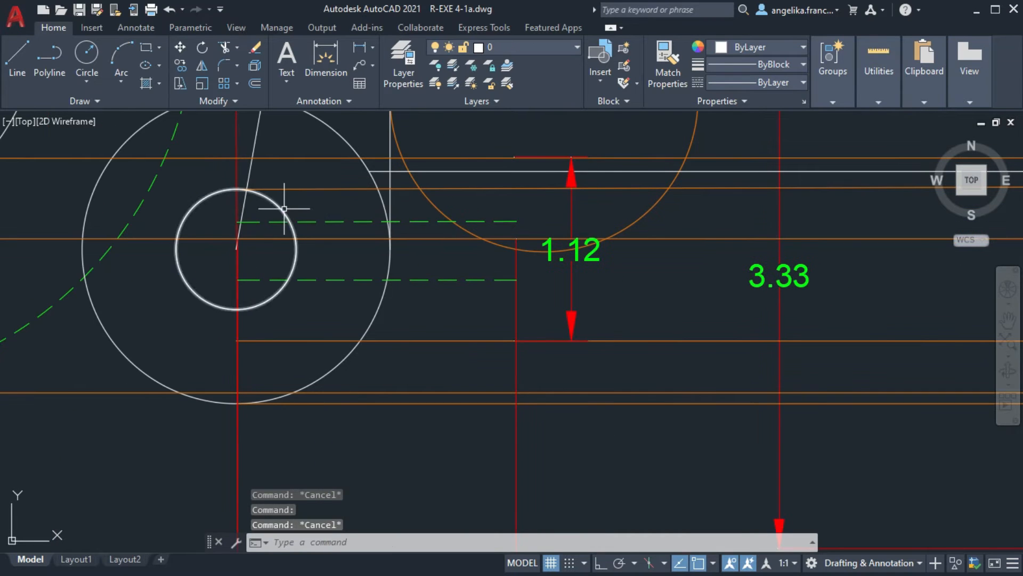
On layer BLINES, draw a centre line from the lower circle's centre to the outer extension line of the 1.70 dimension
{"action": "left_click", "coordinate": [506, 47]}
{"action": "left_click", "coordinate": [491, 103]}
{"action": "type", "text": "l"}
{"action": "key", "text": "Return"}
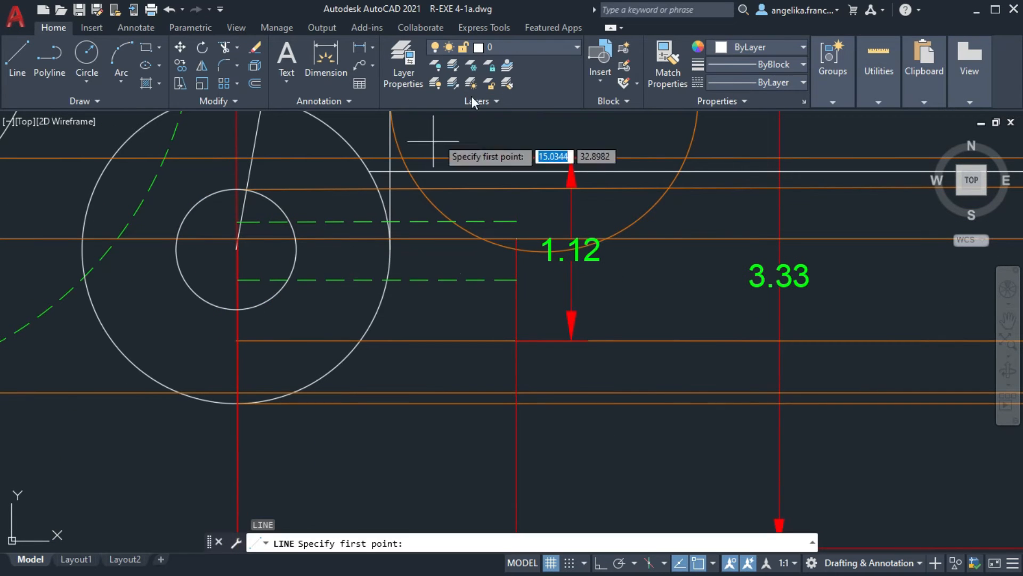
{"action": "left_click", "coordinate": [236, 248]}
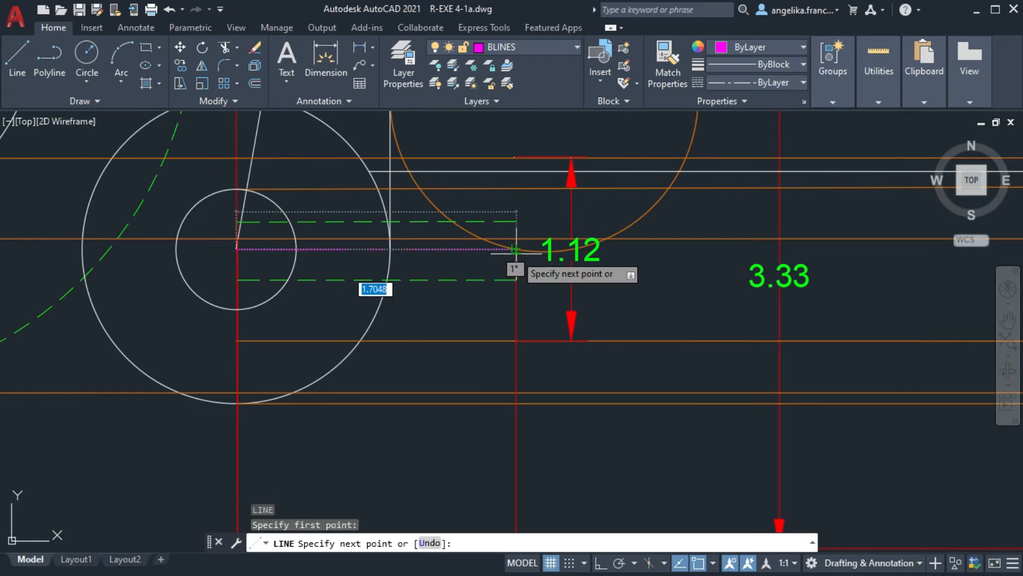
{"action": "left_click", "coordinate": [516, 249]}
{"action": "key", "text": "Return"}
{"action": "scroll", "coordinate": [507, 278], "scroll_direction": "up", "scroll_amount": 4}
{"action": "left_click", "coordinate": [530, 175]}
{"action": "left_click", "coordinate": [530, 131]}
{"action": "key", "text": "ctrl+z"}
{"action": "scroll", "coordinate": [569, 214], "scroll_direction": "down", "scroll_amount": 5}
{"action": "scroll", "coordinate": [537, 350], "scroll_direction": "up", "scroll_amount": 5}
{"action": "middle_click_drag", "start_coordinate": [562, 211], "coordinate": [588, 287]}
{"action": "left_click", "coordinate": [524, 339]}
{"action": "left_click", "coordinate": [525, 324]}
{"action": "key", "text": "Escape"}
{"action": "key", "text": "Escape"}
{"action": "scroll", "coordinate": [538, 309], "scroll_direction": "down", "scroll_amount": 5}
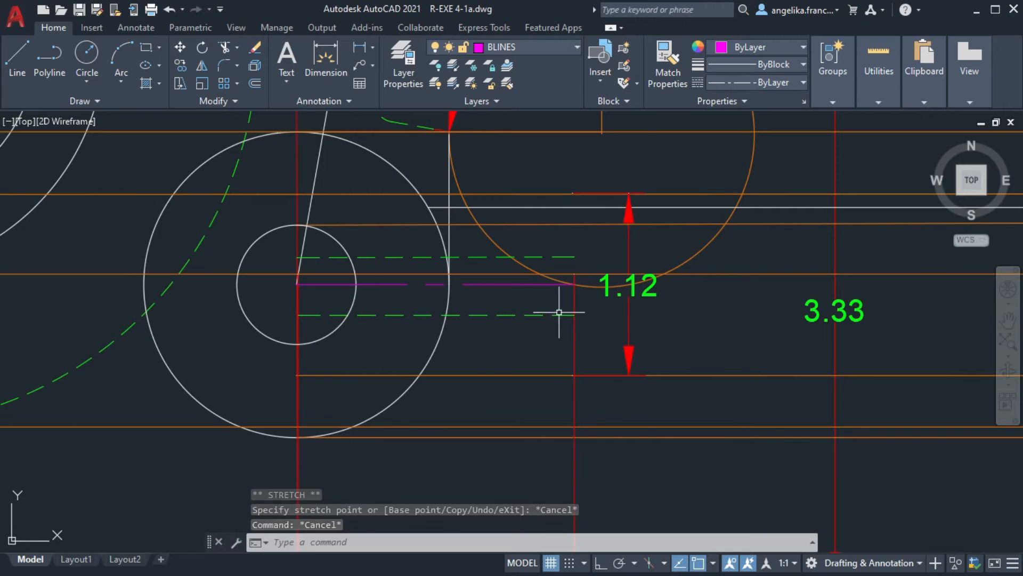
Try to move the upper end of the 1.70 dimension's extension line onto the centre line's end
{"action": "left_click", "coordinate": [575, 296]}
{"action": "key", "text": "Escape"}
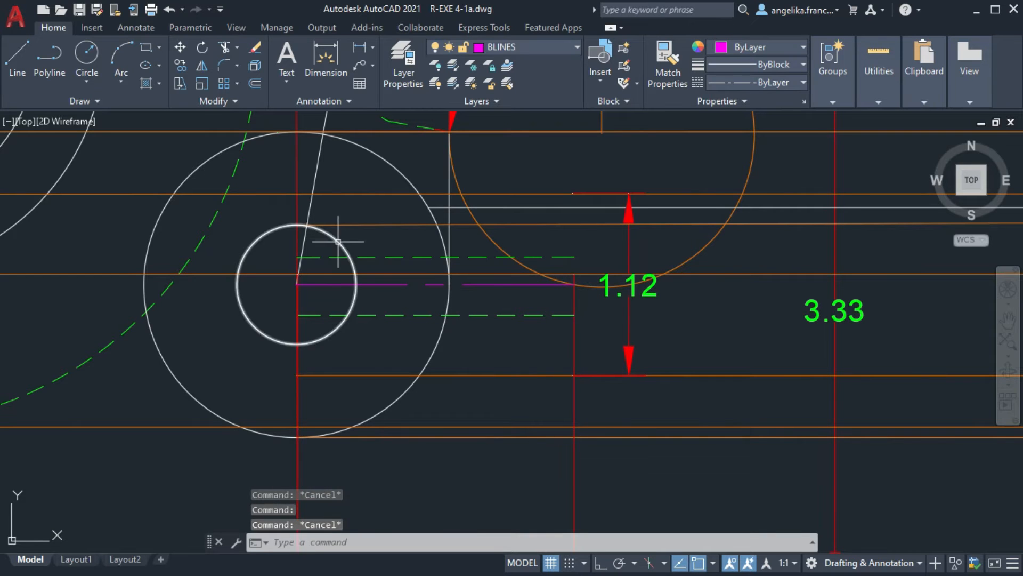
{"action": "scroll", "coordinate": [574, 293], "scroll_direction": "up", "scroll_amount": 5}
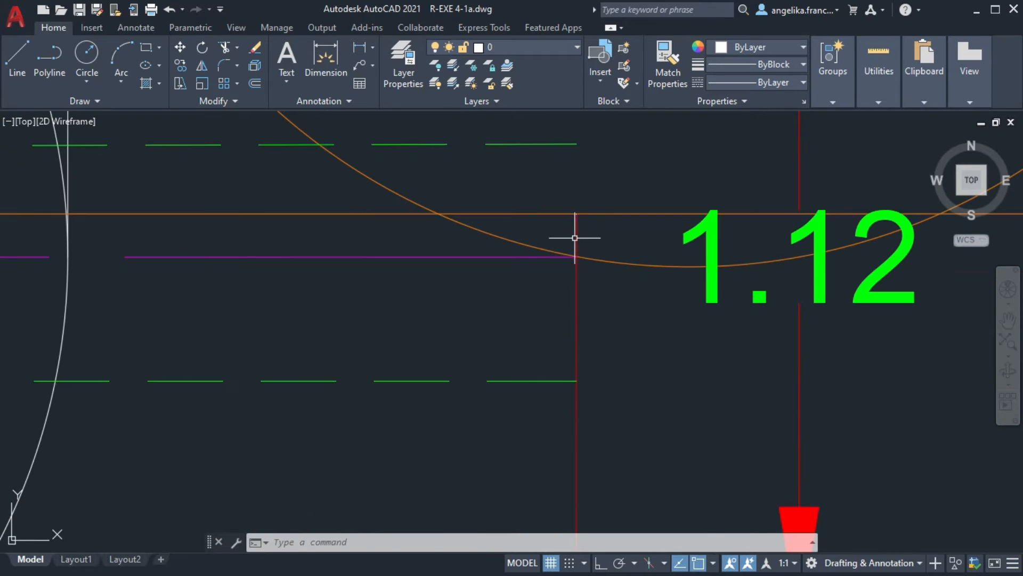
{"action": "left_click", "coordinate": [575, 238]}
{"action": "left_click", "coordinate": [576, 213]}
{"action": "left_click", "coordinate": [577, 256]}
{"action": "key", "text": "ctrl+z"}
On layer GUIDE LINES, project a horizontal line from the bottom of the small lower circle to the side view's outer right edge
{"action": "scroll", "coordinate": [577, 256], "scroll_direction": "down", "scroll_amount": 6}
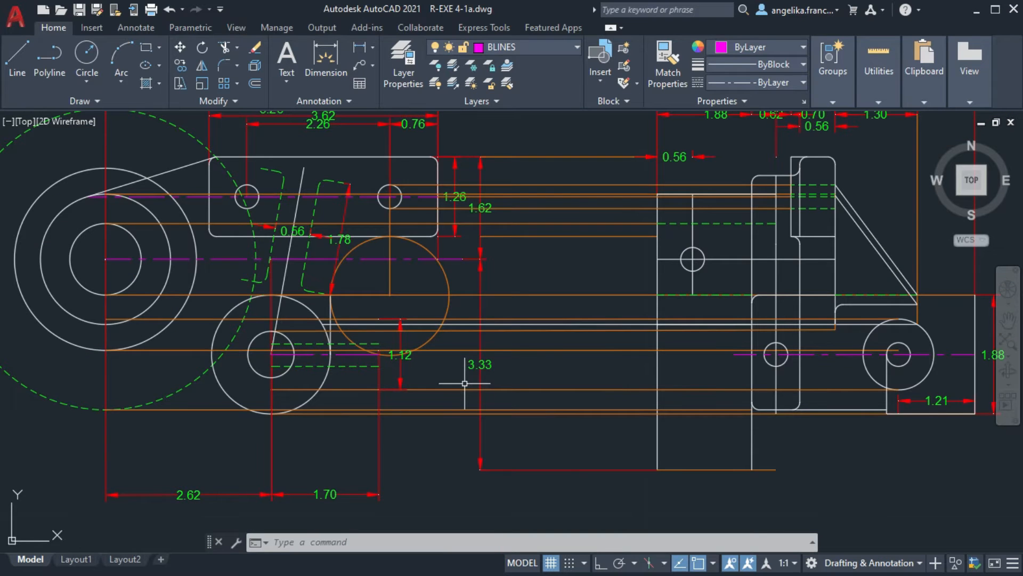
{"action": "scroll", "coordinate": [349, 382], "scroll_direction": "up", "scroll_amount": 2}
{"action": "left_click", "coordinate": [521, 57]}
{"action": "left_click", "coordinate": [535, 174]}
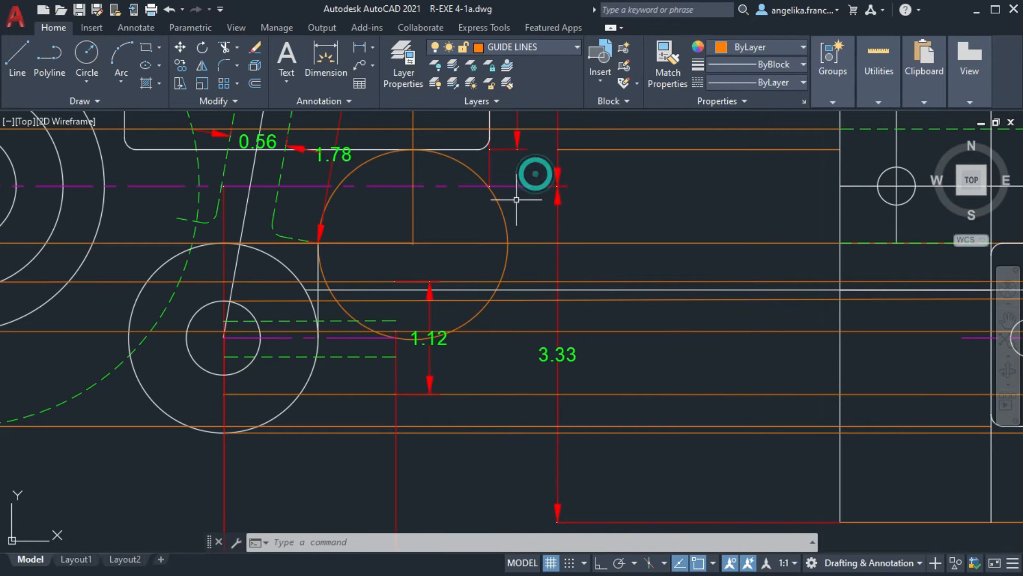
{"action": "type", "text": "l"}
{"action": "key", "text": "Return"}
{"action": "left_click", "coordinate": [224, 375]}
{"action": "middle_click_drag", "start_coordinate": [808, 368], "coordinate": [366, 397]}
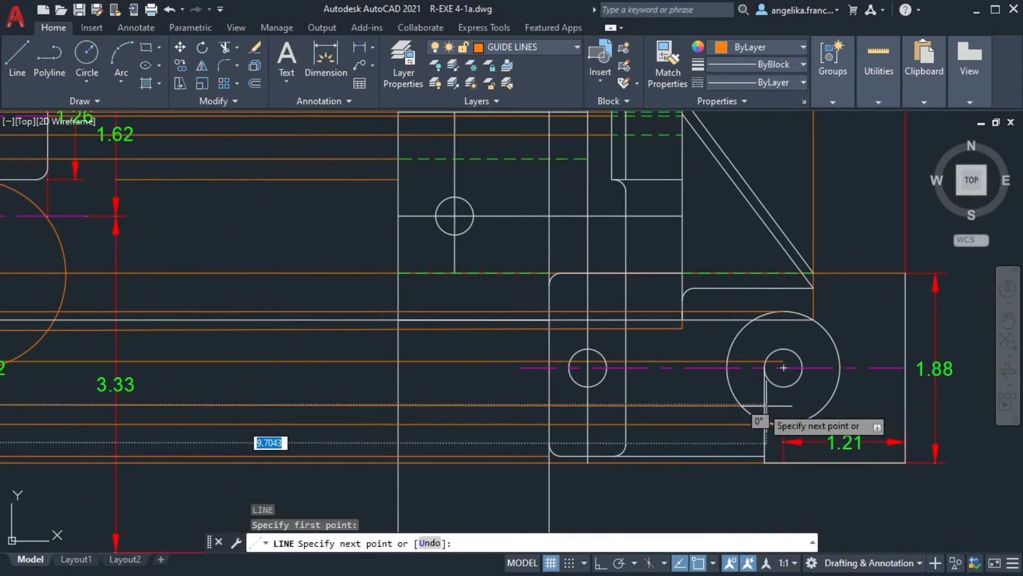
{"action": "left_click", "coordinate": [905, 403]}
{"action": "key", "text": "Return"}
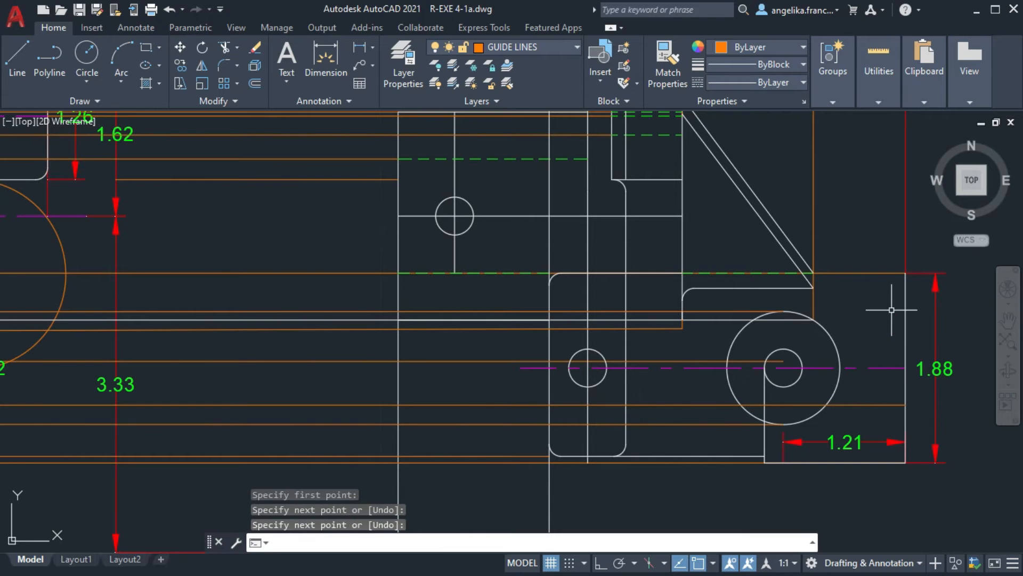
Extend the upper projection line to the side view's outer right edge and put both lower-circle projection lines on layer BROKEN LINES
{"action": "left_click", "coordinate": [481, 404]}
{"action": "middle_click_drag", "start_coordinate": [602, 329], "coordinate": [563, 295]}
{"action": "left_click", "coordinate": [683, 309]}
{"action": "left_click", "coordinate": [568, 298]}
{"action": "left_click", "coordinate": [792, 297]}
{"action": "left_click", "coordinate": [533, 47]}
{"action": "left_click", "coordinate": [543, 124]}
{"action": "middle_click_drag", "start_coordinate": [224, 329], "coordinate": [521, 308]}
{"action": "key", "text": "Escape"}
Shorten the two projected hidden lines so they start at the left edge of the side view's rounded plate
{"action": "middle_click_drag", "start_coordinate": [29, 312], "coordinate": [132, 309]}
{"action": "left_click", "coordinate": [131, 276]}
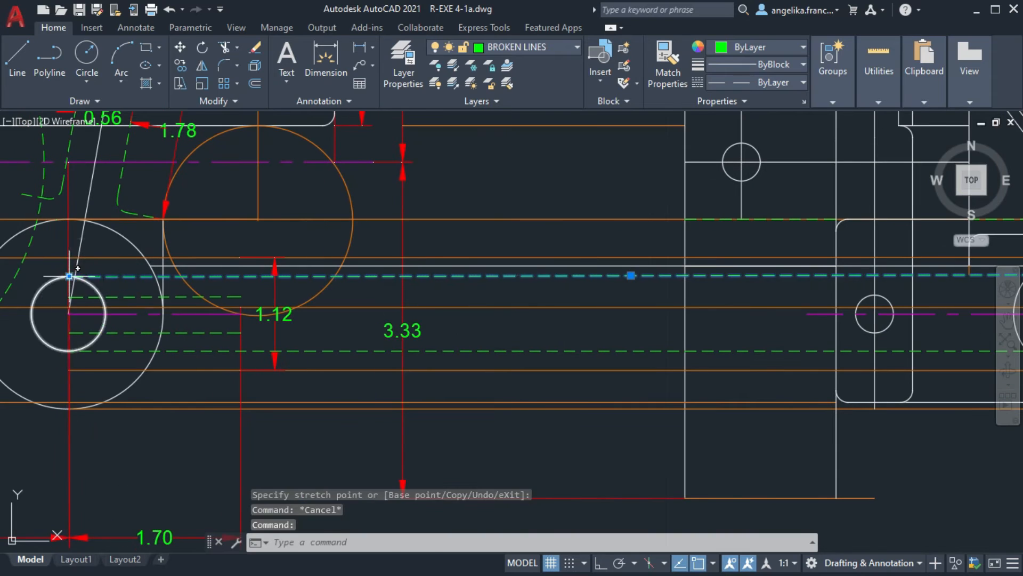
{"action": "left_click", "coordinate": [70, 276]}
{"action": "left_click", "coordinate": [833, 274]}
{"action": "key", "text": "Escape"}
{"action": "left_click", "coordinate": [297, 352]}
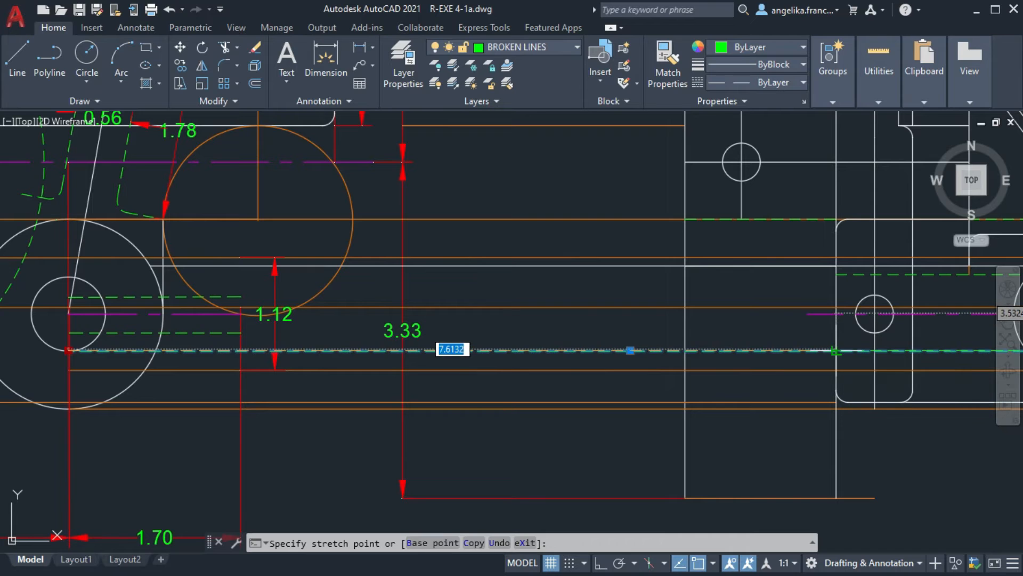
{"action": "left_click", "coordinate": [836, 350]}
{"action": "middle_click_drag", "start_coordinate": [986, 367], "coordinate": [750, 373]}
{"action": "key", "text": "Escape"}
Shorten the front view's two short hidden lines so their left ends meet the small lower circle
{"action": "middle_click_drag", "start_coordinate": [533, 321], "coordinate": [810, 320]}
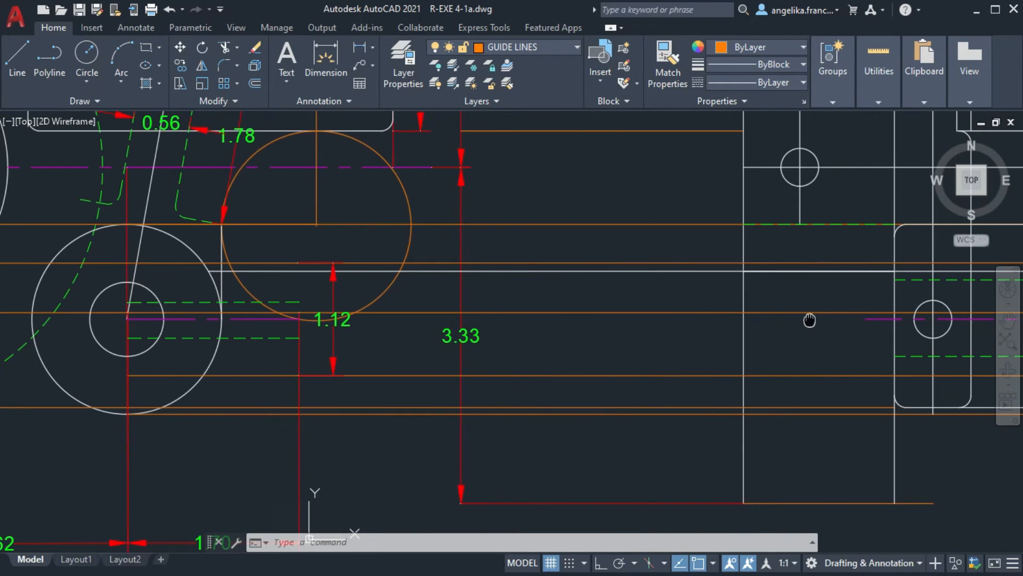
{"action": "middle_click_drag", "start_coordinate": [447, 327], "coordinate": [760, 322]}
{"action": "scroll", "coordinate": [481, 296], "scroll_direction": "up", "scroll_amount": 3}
{"action": "left_click", "coordinate": [480, 295]}
{"action": "left_click", "coordinate": [380, 298]}
{"action": "left_click", "coordinate": [463, 297]}
{"action": "left_click", "coordinate": [414, 389]}
{"action": "left_click", "coordinate": [382, 389]}
{"action": "left_click", "coordinate": [461, 389]}
{"action": "key", "text": "Escape"}
Delete the front view's centre line between the two short hidden lines
{"action": "scroll", "coordinate": [490, 328], "scroll_direction": "down", "scroll_amount": 2}
{"action": "left_click", "coordinate": [514, 335]}
{"action": "key", "text": "Delete"}
Move the 2.62 dimension so its left extension line starts at the centre line's end in the large circles
{"action": "scroll", "coordinate": [437, 302], "scroll_direction": "up", "scroll_amount": 4}
{"action": "middle_click_drag", "start_coordinate": [355, 514], "coordinate": [447, 369]}
{"action": "scroll", "coordinate": [443, 391], "scroll_direction": "up", "scroll_amount": 1}
{"action": "scroll", "coordinate": [458, 362], "scroll_direction": "down", "scroll_amount": 3}
{"action": "scroll", "coordinate": [459, 363], "scroll_direction": "down", "scroll_amount": 5}
{"action": "scroll", "coordinate": [297, 279], "scroll_direction": "up", "scroll_amount": 4}
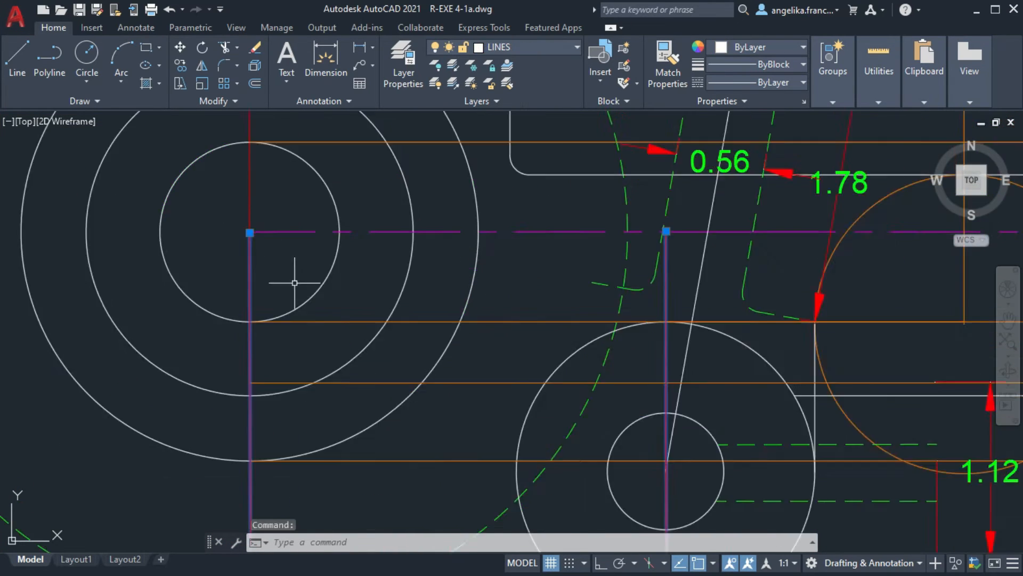
{"action": "scroll", "coordinate": [346, 267], "scroll_direction": "up", "scroll_amount": 3}
{"action": "key", "text": "Escape"}
{"action": "type", "text": "m"}
{"action": "key", "text": "Return"}
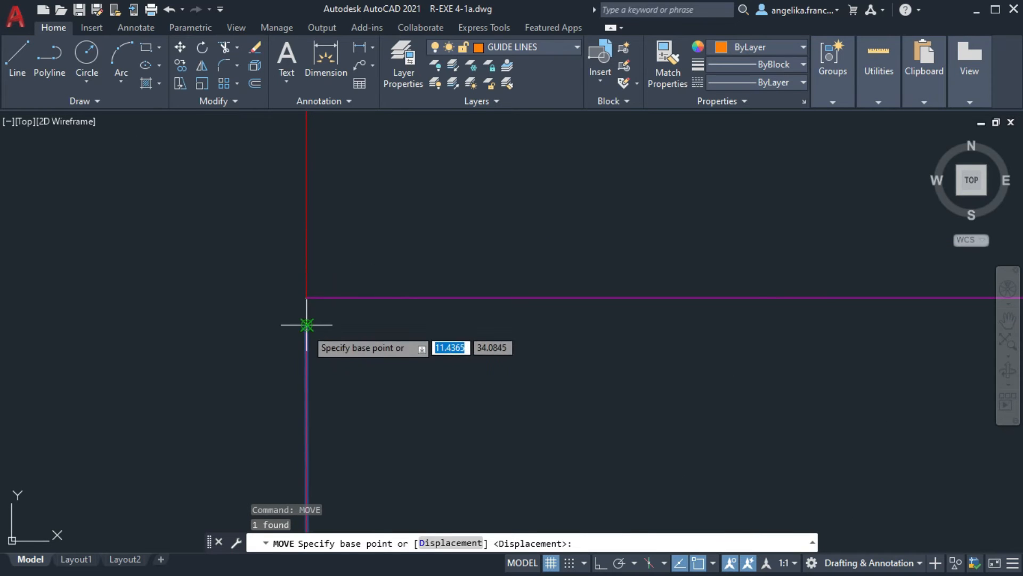
{"action": "left_click", "coordinate": [306, 324]}
{"action": "left_click", "coordinate": [307, 298]}
Delete the 1.70 dimension beneath the front view's lower circles
{"action": "scroll", "coordinate": [363, 293], "scroll_direction": "down", "scroll_amount": 6}
{"action": "middle_click_drag", "start_coordinate": [319, 304], "coordinate": [116, 270]}
{"action": "scroll", "coordinate": [319, 242], "scroll_direction": "up", "scroll_amount": 6}
{"action": "middle_click_drag", "start_coordinate": [294, 239], "coordinate": [357, 220]}
{"action": "scroll", "coordinate": [363, 229], "scroll_direction": "down", "scroll_amount": 5}
{"action": "middle_click_drag", "start_coordinate": [373, 480], "coordinate": [485, 240]}
{"action": "scroll", "coordinate": [462, 382], "scroll_direction": "up", "scroll_amount": 3}
{"action": "scroll", "coordinate": [468, 319], "scroll_direction": "up", "scroll_amount": 4}
{"action": "left_click", "coordinate": [475, 256]}
{"action": "scroll", "coordinate": [476, 245], "scroll_direction": "down", "scroll_amount": 6}
{"action": "scroll", "coordinate": [498, 159], "scroll_direction": "up", "scroll_amount": 3}
{"action": "scroll", "coordinate": [498, 160], "scroll_direction": "down", "scroll_amount": 3}
{"action": "scroll", "coordinate": [525, 171], "scroll_direction": "up", "scroll_amount": 2}
{"action": "key", "text": "Delete"}
Move the slanted line, hidden slot outlines and their 0.56 and 1.78 dimensions so the slanted line's lower end meets the 2.62 extension line
{"action": "scroll", "coordinate": [413, 231], "scroll_direction": "up", "scroll_amount": 4}
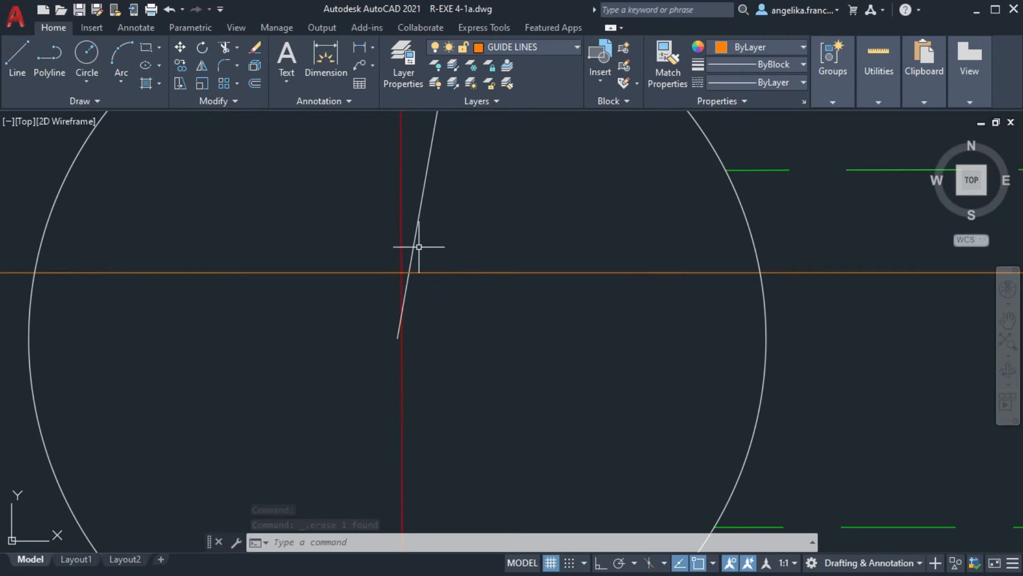
{"action": "left_click", "coordinate": [419, 247]}
{"action": "scroll", "coordinate": [419, 247], "scroll_direction": "down", "scroll_amount": 6}
{"action": "scroll", "coordinate": [420, 240], "scroll_direction": "up", "scroll_amount": 4}
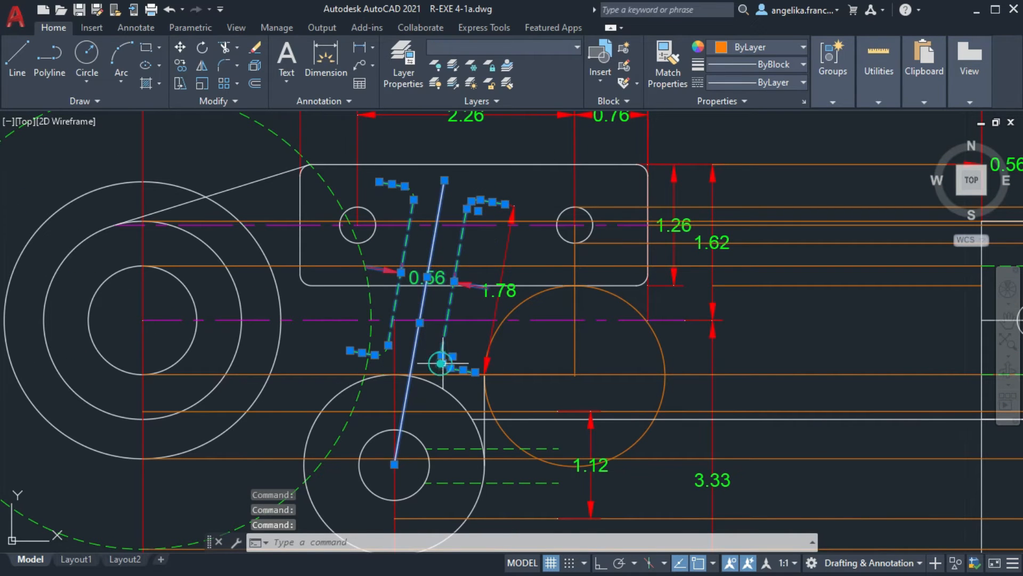
{"action": "middle_click_drag", "start_coordinate": [445, 374], "coordinate": [457, 333]}
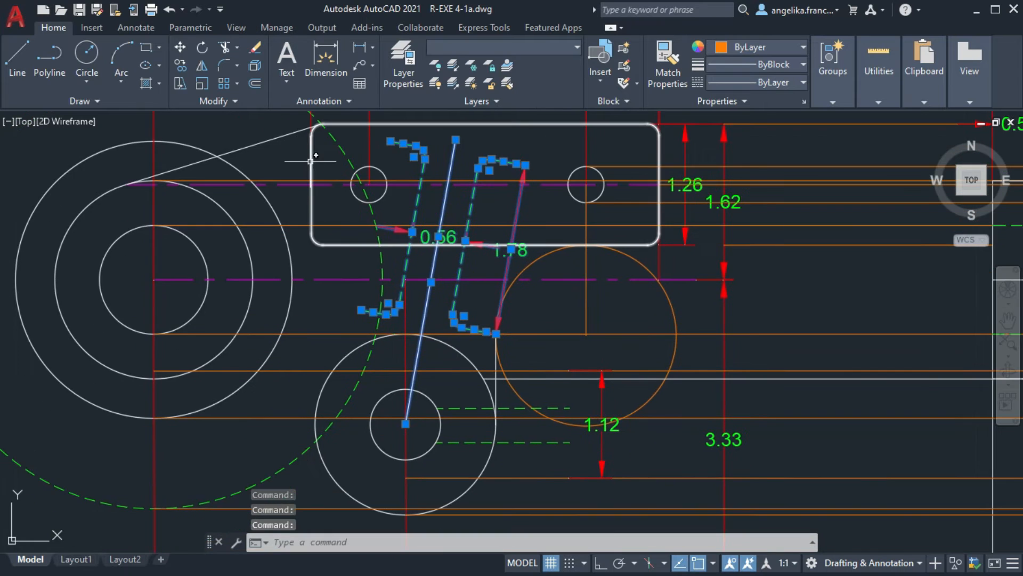
{"action": "type", "text": "m"}
{"action": "key", "text": "Return"}
{"action": "scroll", "coordinate": [403, 427], "scroll_direction": "up", "scroll_amount": 10}
{"action": "left_click", "coordinate": [464, 286]}
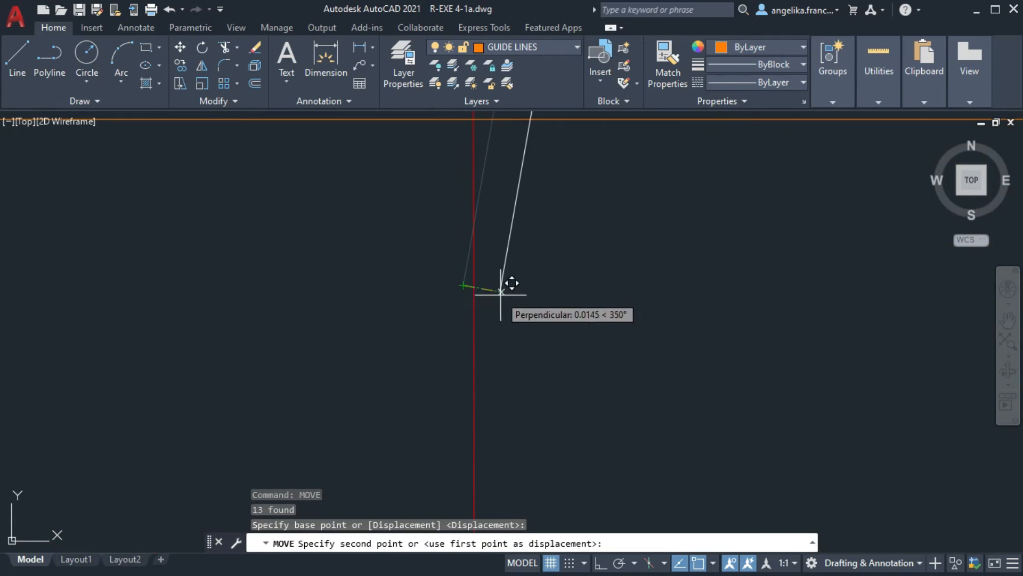
{"action": "left_click", "coordinate": [475, 284]}
{"action": "scroll", "coordinate": [490, 251], "scroll_direction": "down", "scroll_amount": 8}
{"action": "key", "text": "Escape"}
Stretch the lower end of the vertical edge beside the lower circles to the outer circle's right quadrant
{"action": "left_click", "coordinate": [693, 158]}
{"action": "scroll", "coordinate": [508, 269], "scroll_direction": "up", "scroll_amount": 8}
{"action": "scroll", "coordinate": [473, 386], "scroll_direction": "down", "scroll_amount": 6}
{"action": "scroll", "coordinate": [471, 388], "scroll_direction": "up", "scroll_amount": 2}
{"action": "left_click", "coordinate": [472, 387]}
{"action": "key", "text": "Escape"}
{"action": "scroll", "coordinate": [591, 330], "scroll_direction": "down", "scroll_amount": 4}
{"action": "scroll", "coordinate": [615, 315], "scroll_direction": "up", "scroll_amount": 4}
{"action": "left_click", "coordinate": [617, 417]}
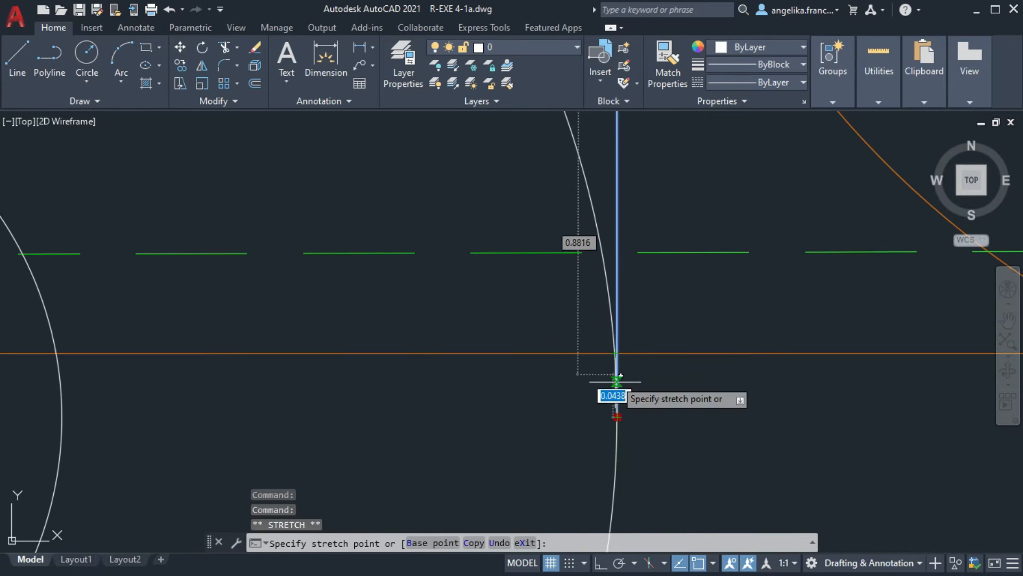
{"action": "key", "text": "Escape"}
{"action": "scroll", "coordinate": [639, 320], "scroll_direction": "down", "scroll_amount": 5}
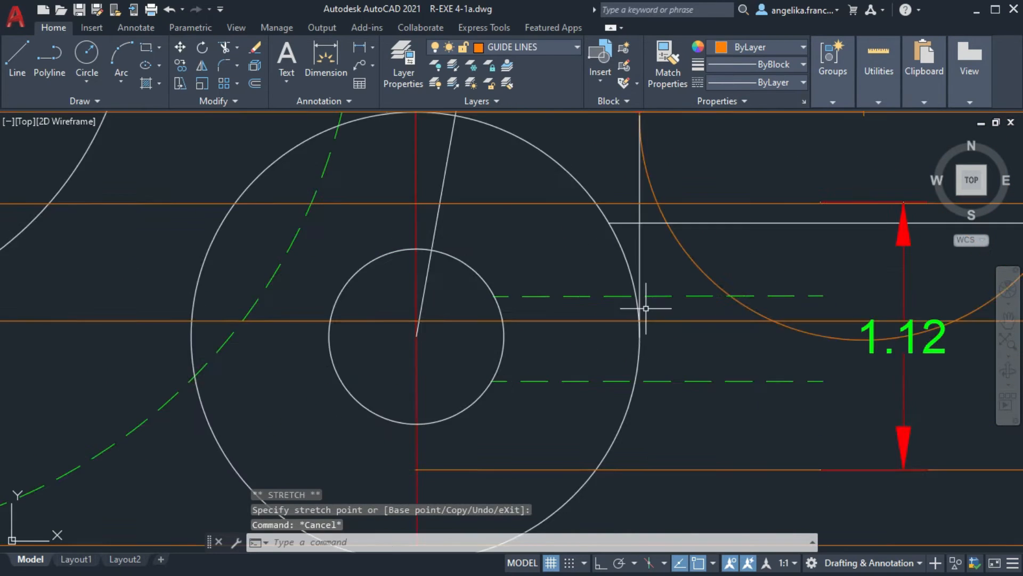
Delete the horizontal guide line that crosses the small lower circle just above its centre
{"action": "middle_click_drag", "start_coordinate": [474, 320], "coordinate": [80, 331]}
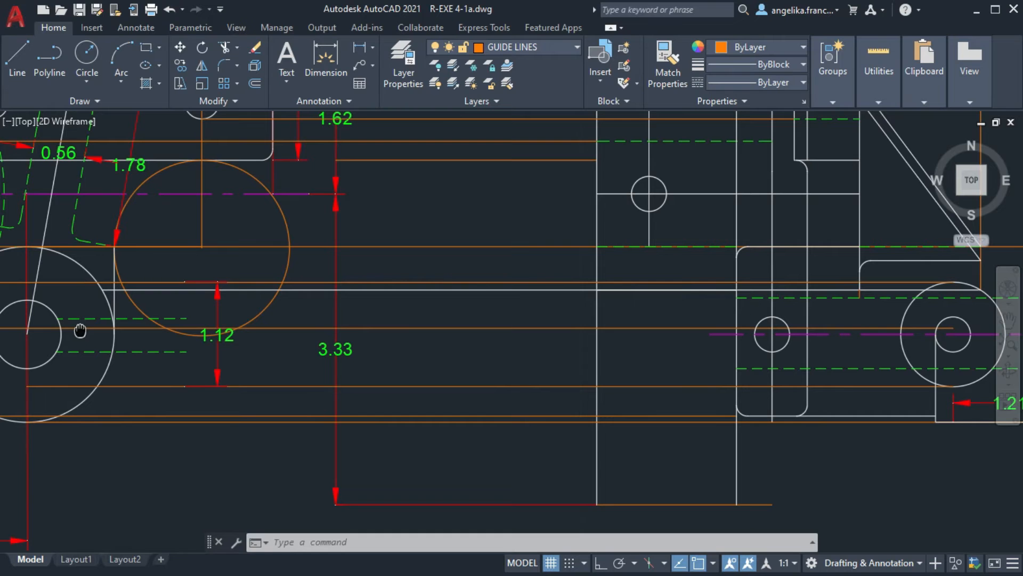
{"action": "left_click", "coordinate": [413, 327]}
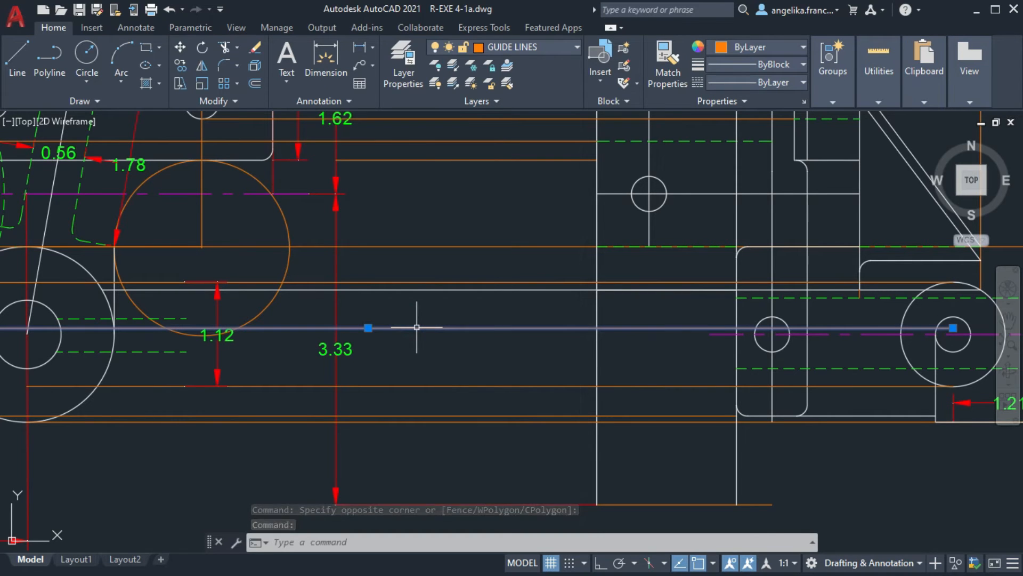
{"action": "middle_click_drag", "start_coordinate": [232, 362], "coordinate": [482, 297]}
{"action": "scroll", "coordinate": [330, 268], "scroll_direction": "up", "scroll_amount": 2}
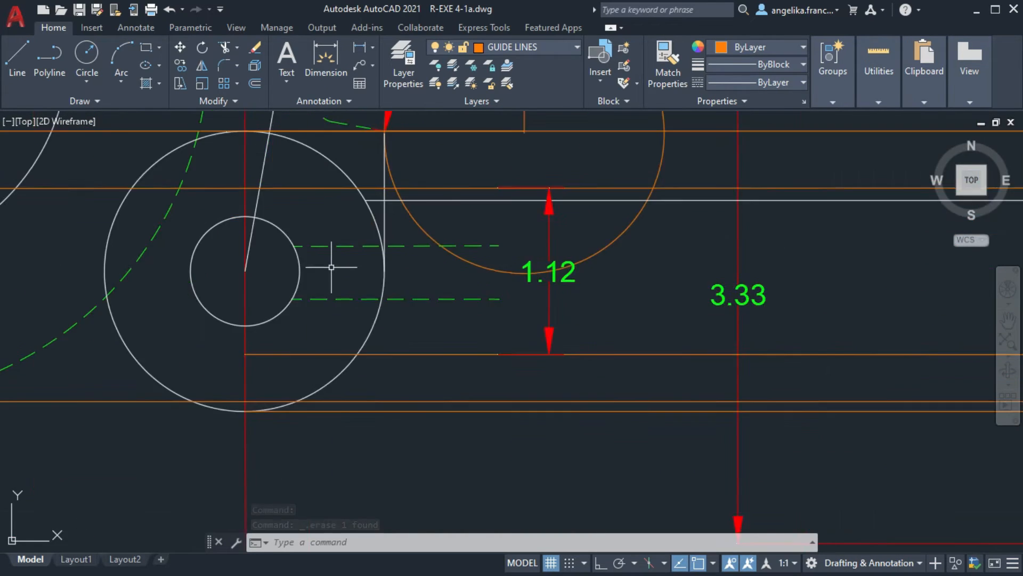
On layer EXT LINES, add a 1.70 horizontal dimension starting at the lower circles' centre
{"action": "middle_click_drag", "start_coordinate": [330, 267], "coordinate": [430, 293]}
{"action": "left_click", "coordinate": [535, 48]}
{"action": "left_click", "coordinate": [517, 155]}
{"action": "left_click", "coordinate": [331, 60]}
{"action": "scroll", "coordinate": [349, 303], "scroll_direction": "up", "scroll_amount": 4}
{"action": "left_click", "coordinate": [312, 251]}
{"action": "scroll", "coordinate": [711, 250], "scroll_direction": "down", "scroll_amount": 2}
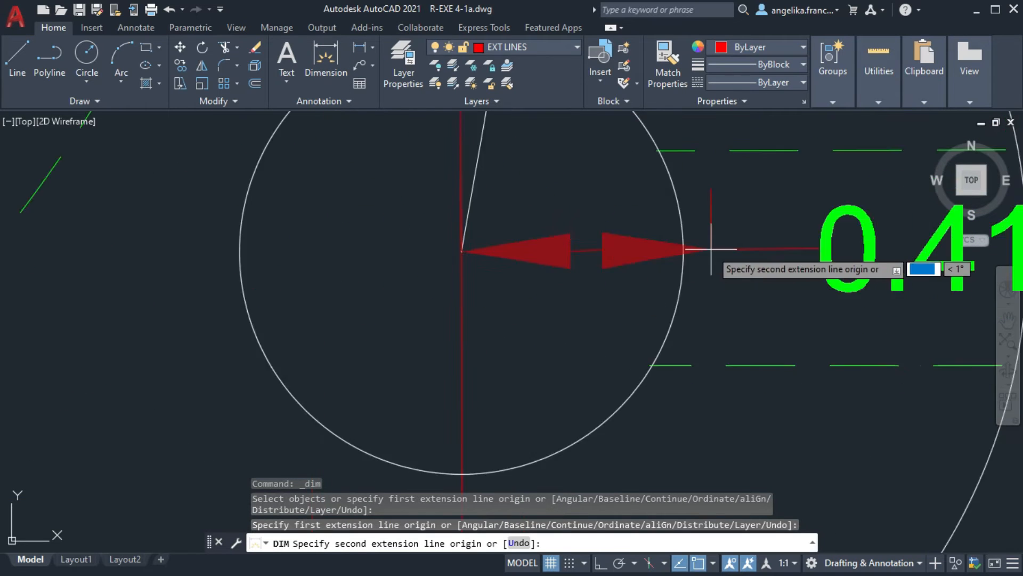
{"action": "type", "text": "1.70"}
{"action": "key", "text": "Return"}
{"action": "scroll", "coordinate": [515, 382], "scroll_direction": "up", "scroll_amount": 4}
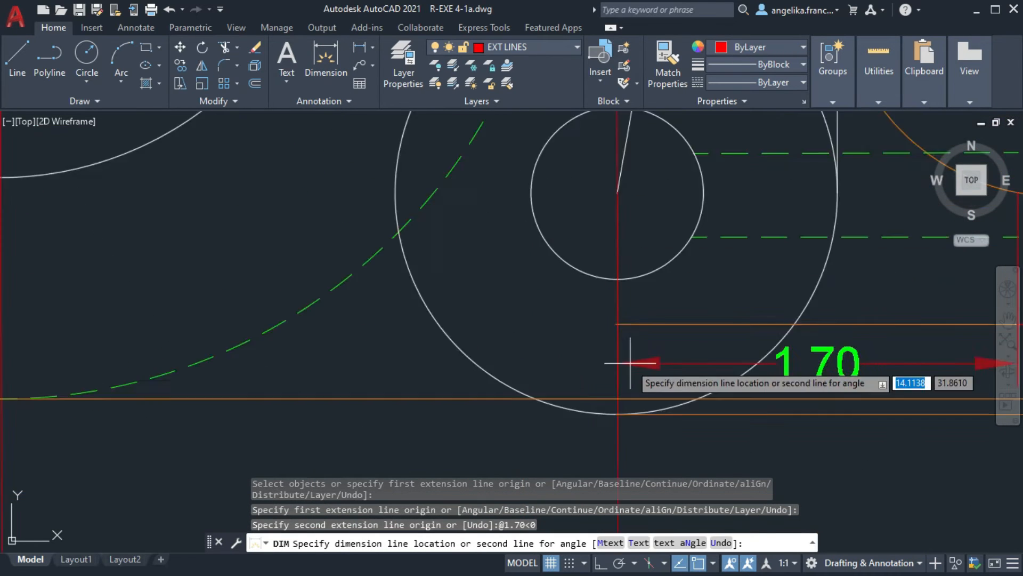
{"action": "left_click", "coordinate": [525, 370]}
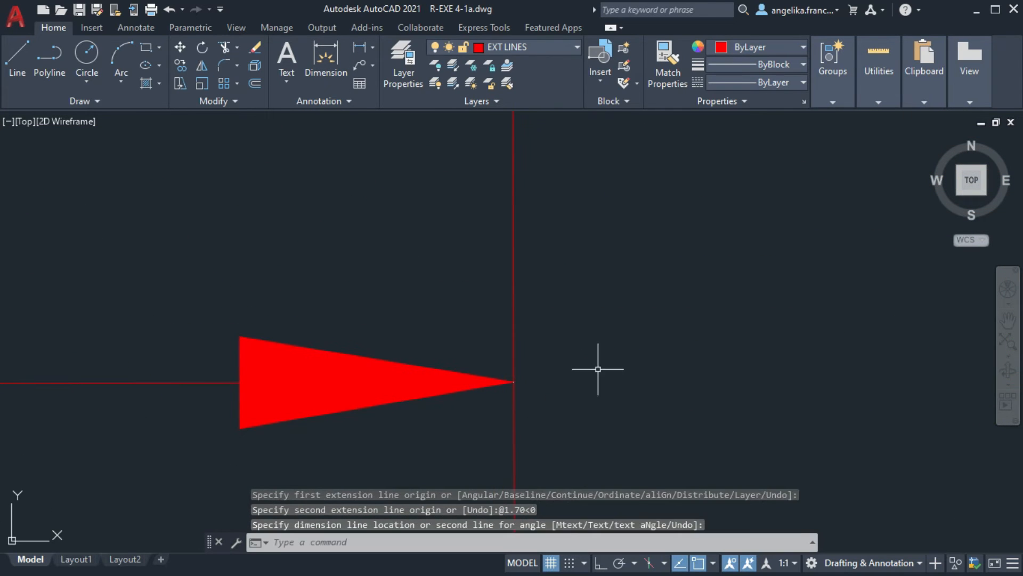
Delete the 1.70 dimension just drawn from the lower circles' centre
{"action": "scroll", "coordinate": [586, 357], "scroll_direction": "down", "scroll_amount": 5}
{"action": "left_click", "coordinate": [481, 232]}
{"action": "scroll", "coordinate": [611, 366], "scroll_direction": "down", "scroll_amount": 2}
{"action": "middle_click_drag", "start_coordinate": [611, 366], "coordinate": [566, 359]}
{"action": "middle_click_drag", "start_coordinate": [619, 198], "coordinate": [709, 227]}
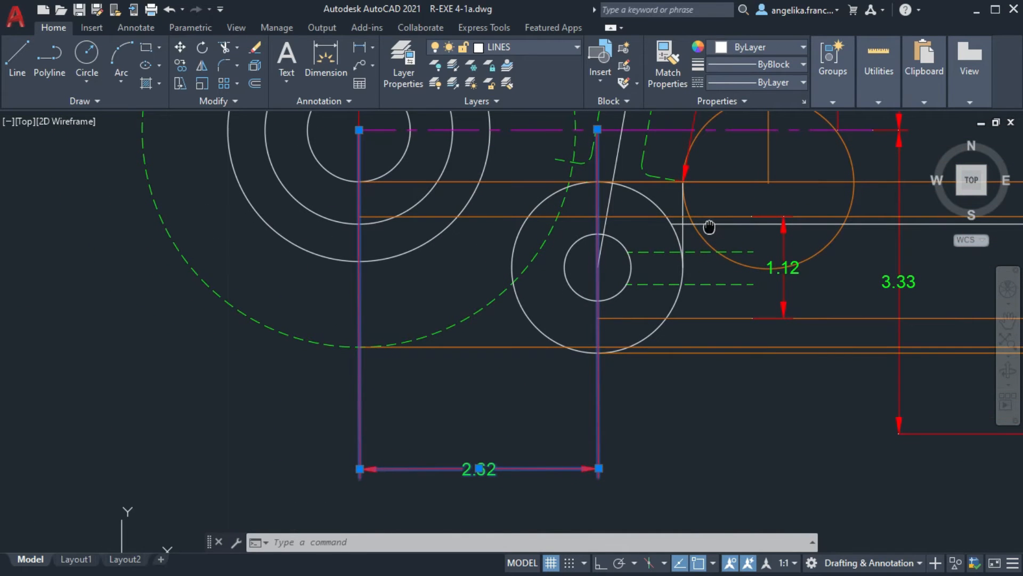
Add a 1.70 horizontal dimension from the upper end of the 2.62 dimension's right extension line, aligned with the 2.62 dimension
{"action": "left_click", "coordinate": [329, 59]}
{"action": "scroll", "coordinate": [598, 135], "scroll_direction": "up", "scroll_amount": 8}
{"action": "middle_click_drag", "start_coordinate": [599, 134], "coordinate": [587, 267]}
{"action": "left_click", "coordinate": [574, 233]}
{"action": "type", "text": "1.70"}
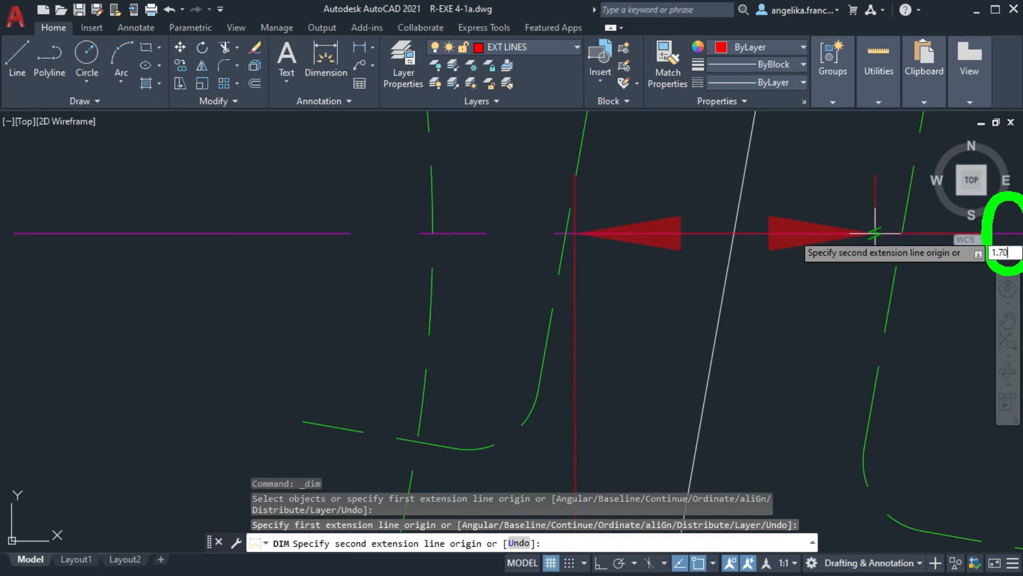
{"action": "key", "text": "Return"}
{"action": "scroll", "coordinate": [627, 339], "scroll_direction": "down", "scroll_amount": 4}
{"action": "middle_click_drag", "start_coordinate": [628, 528], "coordinate": [641, 350]}
{"action": "scroll", "coordinate": [641, 350], "scroll_direction": "up", "scroll_amount": 3}
{"action": "scroll", "coordinate": [641, 349], "scroll_direction": "down", "scroll_amount": 5}
{"action": "middle_click_drag", "start_coordinate": [642, 448], "coordinate": [682, 171]}
{"action": "left_click", "coordinate": [672, 249]}
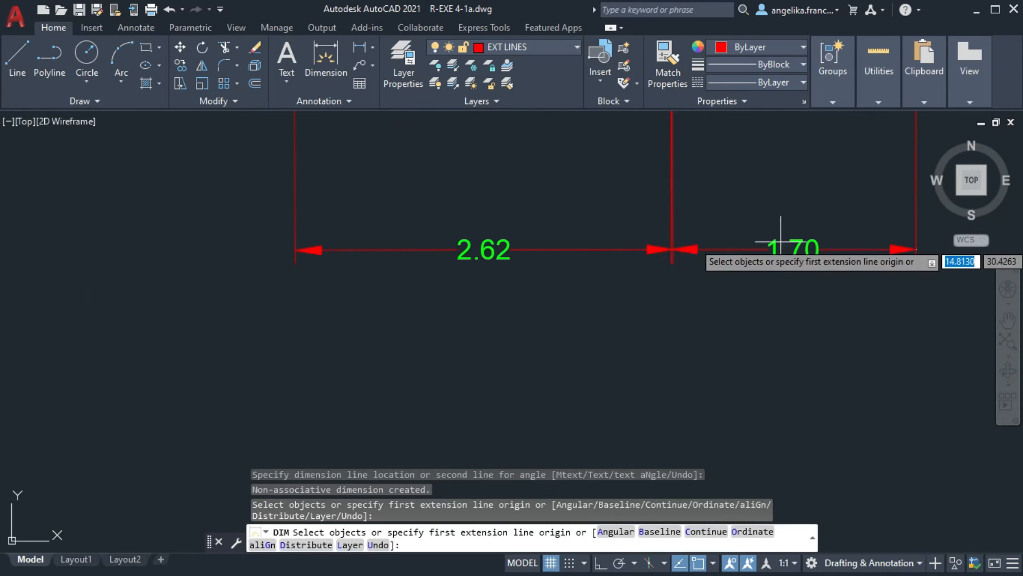
{"action": "key", "text": "Escape"}
Delete the existing 2.62 dimension
{"action": "scroll", "coordinate": [663, 251], "scroll_direction": "up", "scroll_amount": 4}
{"action": "left_click", "coordinate": [642, 243]}
{"action": "key", "text": "Delete"}
Add a 2.62 horizontal dimension from the large circles' centre, aligned with the 1.70 dimension
{"action": "scroll", "coordinate": [683, 229], "scroll_direction": "down", "scroll_amount": 10}
{"action": "middle_click_drag", "start_coordinate": [613, 126], "coordinate": [598, 189]}
{"action": "scroll", "coordinate": [600, 181], "scroll_direction": "up", "scroll_amount": 6}
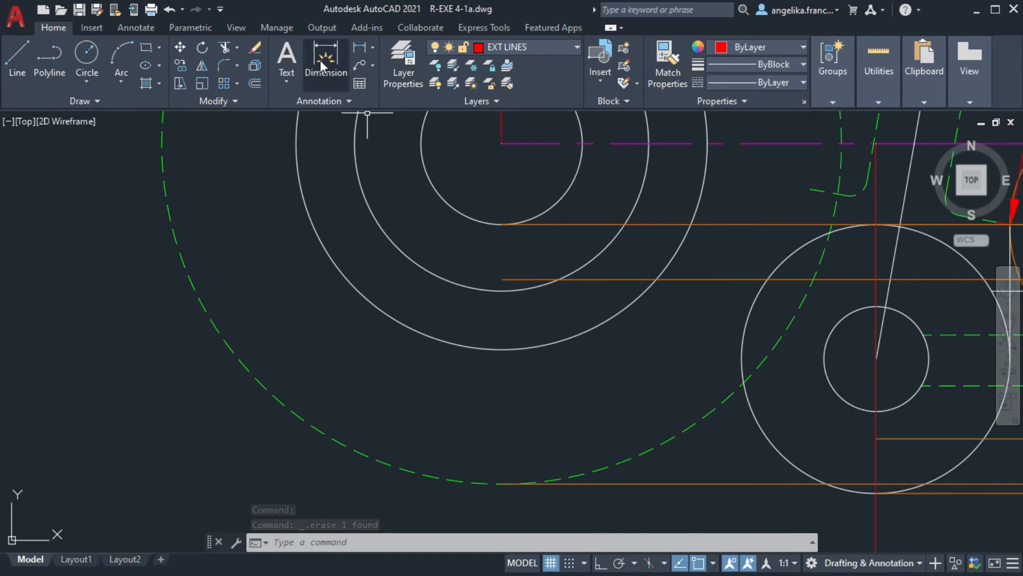
{"action": "left_click", "coordinate": [321, 65]}
{"action": "scroll", "coordinate": [501, 140], "scroll_direction": "up", "scroll_amount": 10}
{"action": "left_click", "coordinate": [525, 167]}
{"action": "scroll", "coordinate": [688, 221], "scroll_direction": "down", "scroll_amount": 12}
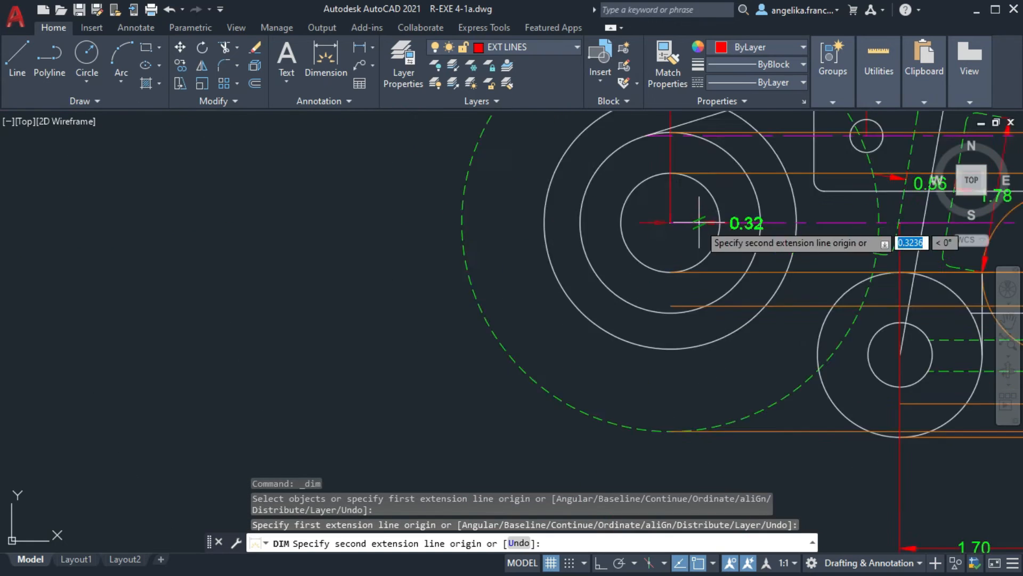
{"action": "middle_click_drag", "start_coordinate": [699, 222], "coordinate": [498, 189]}
{"action": "type", "text": "2"}
{"action": "key", "text": "Return"}
{"action": "middle_click_drag", "start_coordinate": [724, 423], "coordinate": [689, 272]}
{"action": "left_click", "coordinate": [664, 365]}
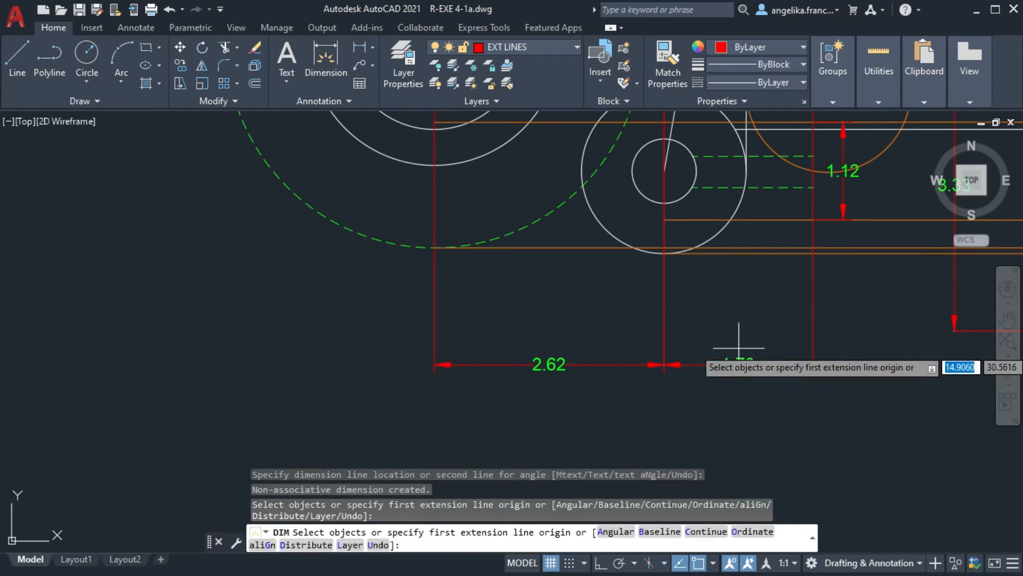
{"action": "key", "text": "Escape"}
{"action": "scroll", "coordinate": [712, 333], "scroll_direction": "up", "scroll_amount": 7}
{"action": "scroll", "coordinate": [534, 373], "scroll_direction": "down", "scroll_amount": 7}
{"action": "left_click", "coordinate": [543, 182]}
{"action": "scroll", "coordinate": [540, 197], "scroll_direction": "up", "scroll_amount": 10}
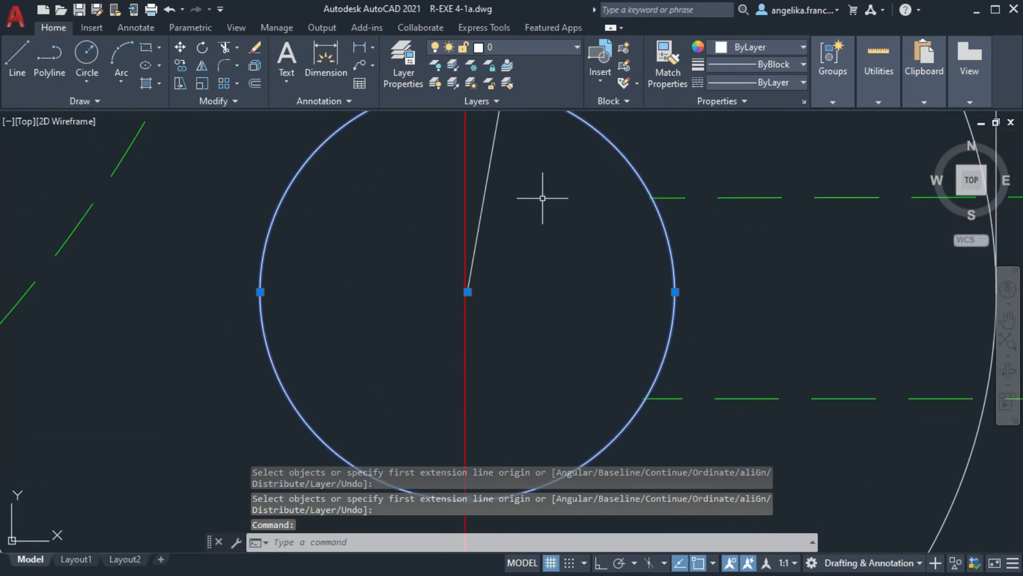
{"action": "scroll", "coordinate": [480, 296], "scroll_direction": "down", "scroll_amount": 6}
{"action": "key", "text": "Escape"}
Move the lower concentric circles, inclined line, slot outlines and their 0.56 and 1.78 dimensions so the circles' centre lies on the vertical extension line
{"action": "left_click", "coordinate": [484, 279]}
{"action": "left_click", "coordinate": [480, 200]}
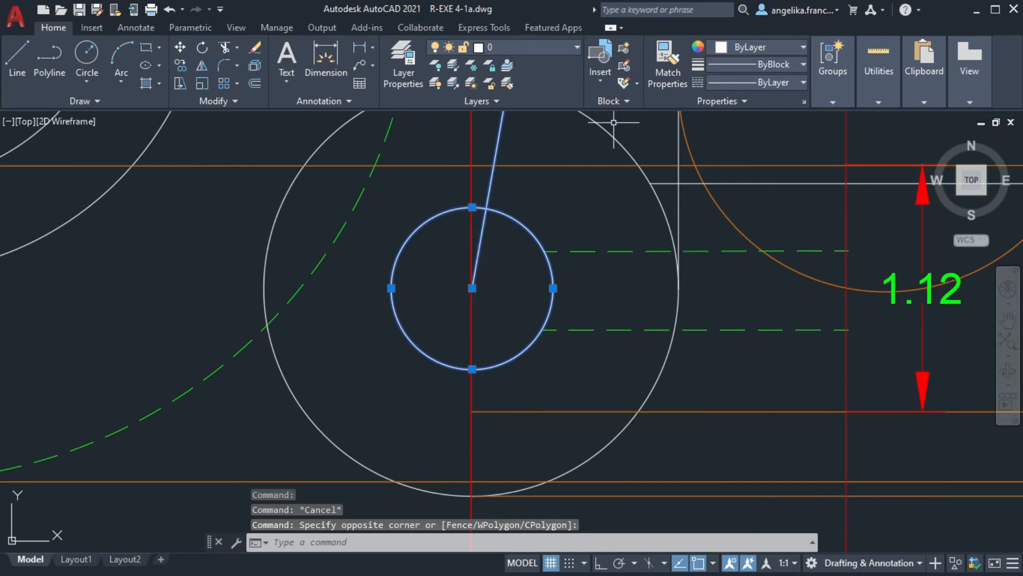
{"action": "left_click", "coordinate": [612, 134]}
{"action": "middle_click_drag", "start_coordinate": [603, 124], "coordinate": [576, 438]}
{"action": "left_click", "coordinate": [579, 382]}
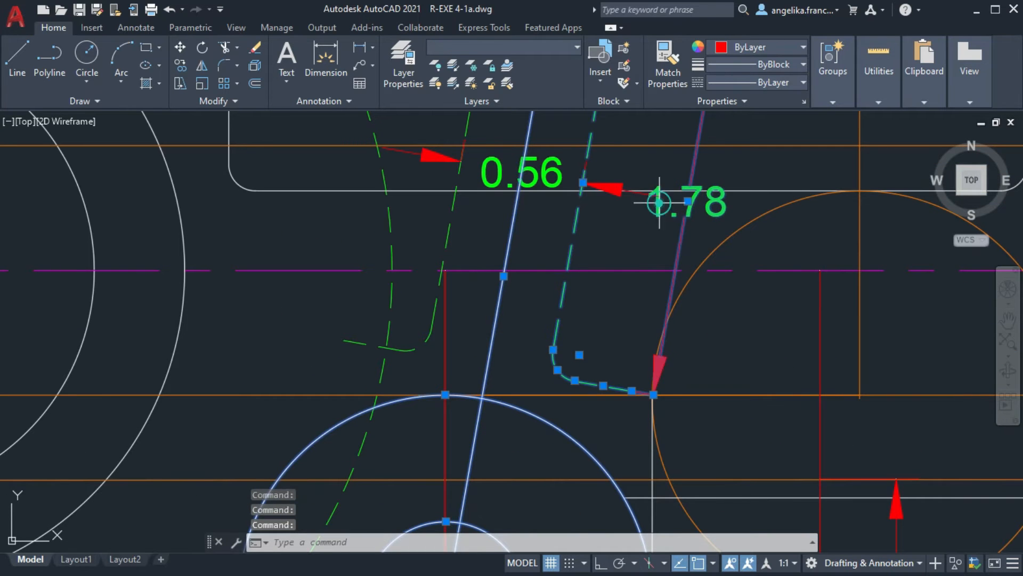
{"action": "middle_click_drag", "start_coordinate": [583, 182], "coordinate": [502, 453]}
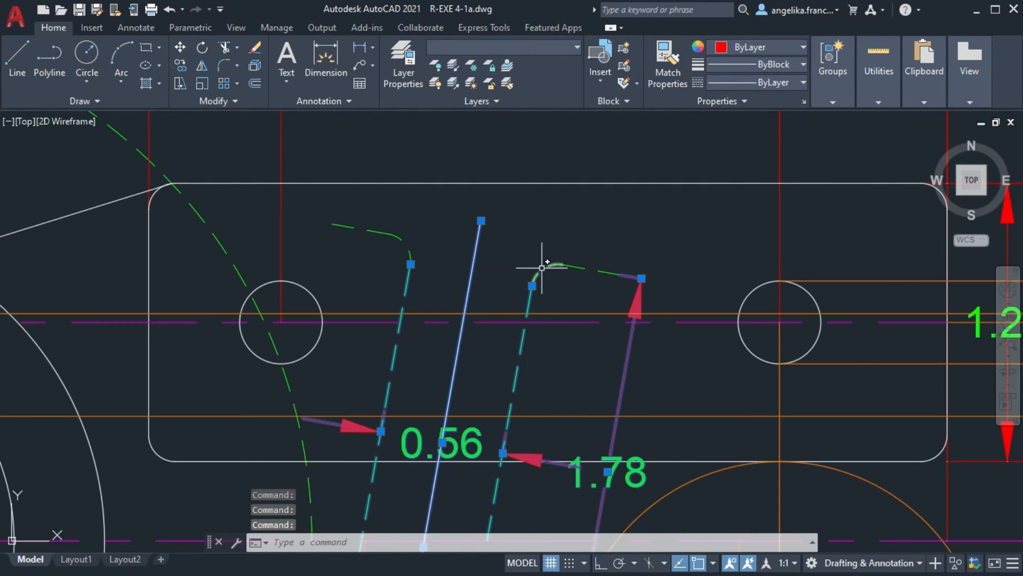
{"action": "left_click", "coordinate": [400, 237]}
{"action": "left_click", "coordinate": [370, 231]}
{"action": "middle_click_drag", "start_coordinate": [506, 353], "coordinate": [582, 126]}
{"action": "middle_click_drag", "start_coordinate": [516, 476], "coordinate": [582, 133]}
{"action": "type", "text": "m"}
{"action": "key", "text": "Return"}
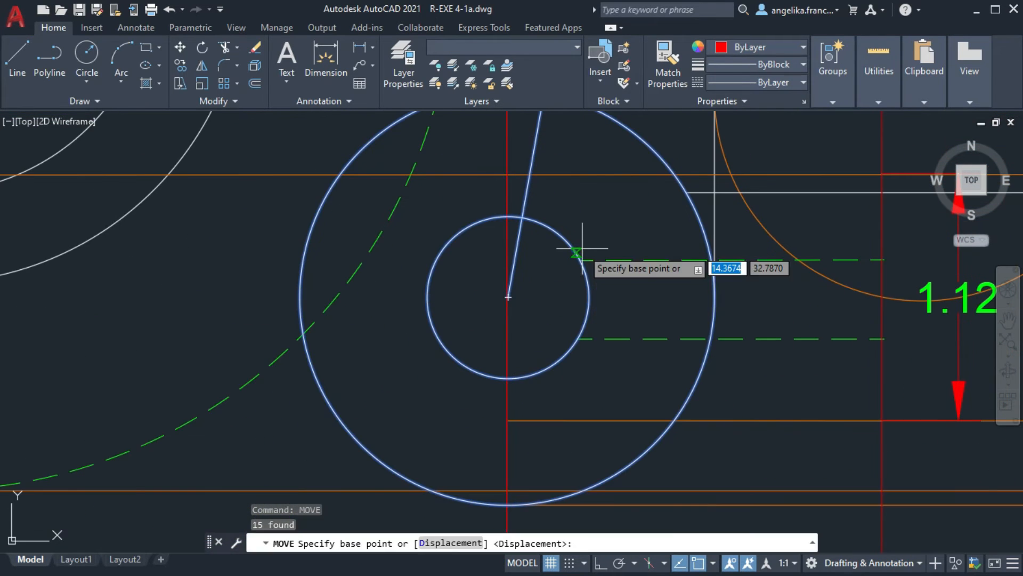
{"action": "scroll", "coordinate": [511, 304], "scroll_direction": "up", "scroll_amount": 10}
{"action": "left_click", "coordinate": [455, 205]}
{"action": "left_click", "coordinate": [442, 199]}
{"action": "scroll", "coordinate": [471, 206], "scroll_direction": "down", "scroll_amount": 5}
{"action": "left_click", "coordinate": [592, 171]}
{"action": "scroll", "coordinate": [503, 194], "scroll_direction": "up", "scroll_amount": 3}
{"action": "scroll", "coordinate": [459, 200], "scroll_direction": "down", "scroll_amount": 6}
{"action": "key", "text": "Escape"}
Change the orange circle tangent to the plate's lower edge from the construction layer to a white object layer
{"action": "scroll", "coordinate": [459, 202], "scroll_direction": "down", "scroll_amount": 3}
{"action": "left_click", "coordinate": [612, 155]}
{"action": "scroll", "coordinate": [606, 155], "scroll_direction": "up", "scroll_amount": 6}
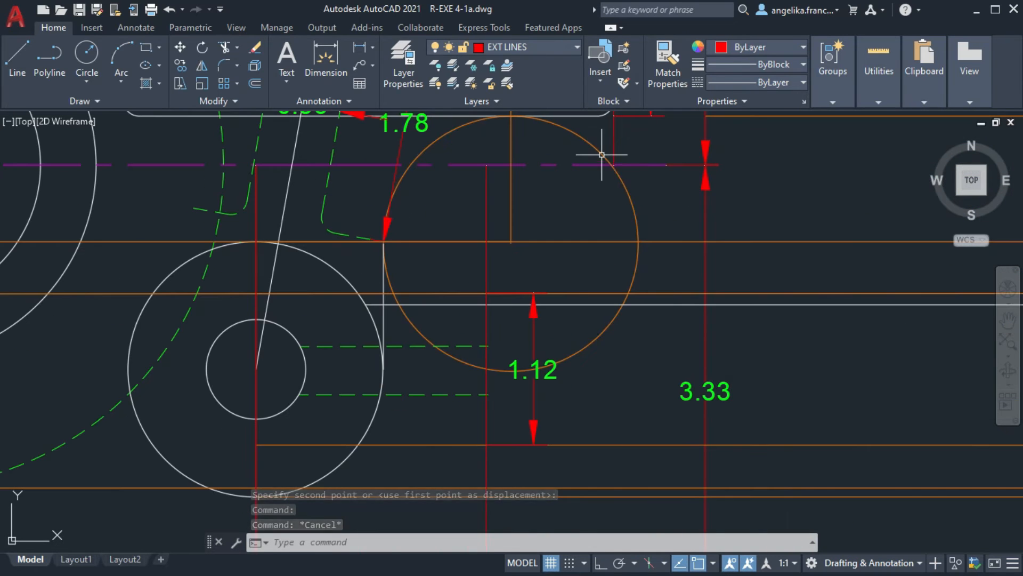
{"action": "left_click", "coordinate": [525, 48]}
{"action": "left_click", "coordinate": [520, 69]}
{"action": "key", "text": "Escape"}
{"action": "left_click", "coordinate": [225, 47]}
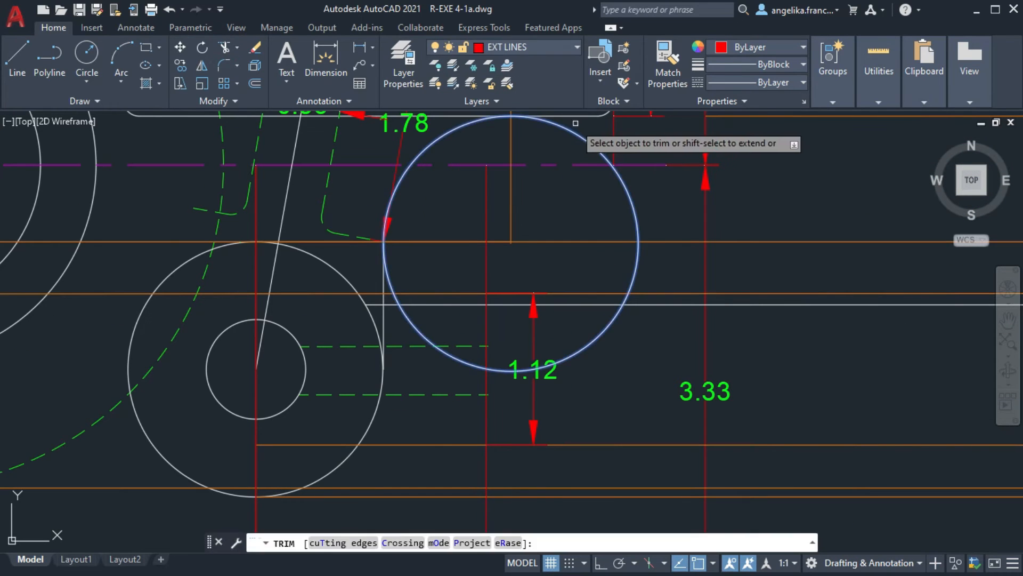
{"action": "key", "text": "Escape"}
Stretch the upper end of the short vertical line beside the tangent circle to the horizontal construction line
{"action": "middle_click_drag", "start_coordinate": [543, 124], "coordinate": [546, 192]}
{"action": "scroll", "coordinate": [533, 188], "scroll_direction": "up", "scroll_amount": 8}
{"action": "key", "text": "Escape"}
{"action": "scroll", "coordinate": [405, 183], "scroll_direction": "down", "scroll_amount": 9}
{"action": "scroll", "coordinate": [326, 256], "scroll_direction": "up", "scroll_amount": 4}
{"action": "left_click", "coordinate": [323, 335]}
{"action": "scroll", "coordinate": [319, 286], "scroll_direction": "up", "scroll_amount": 8}
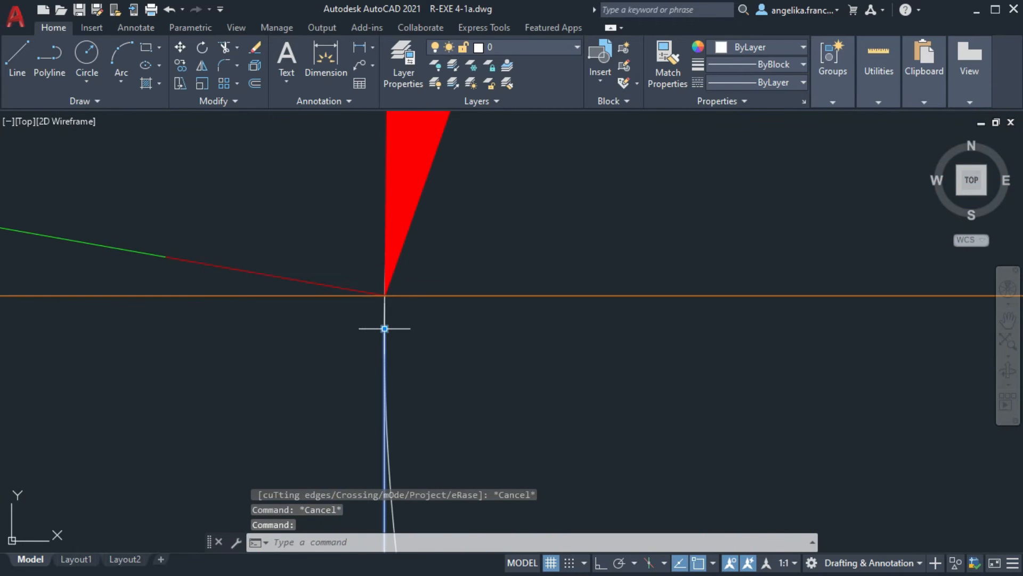
{"action": "left_click", "coordinate": [384, 328]}
{"action": "left_click", "coordinate": [384, 292]}
{"action": "scroll", "coordinate": [383, 292], "scroll_direction": "down", "scroll_amount": 5}
{"action": "scroll", "coordinate": [418, 155], "scroll_direction": "up", "scroll_amount": 4}
{"action": "scroll", "coordinate": [372, 331], "scroll_direction": "down", "scroll_amount": 4}
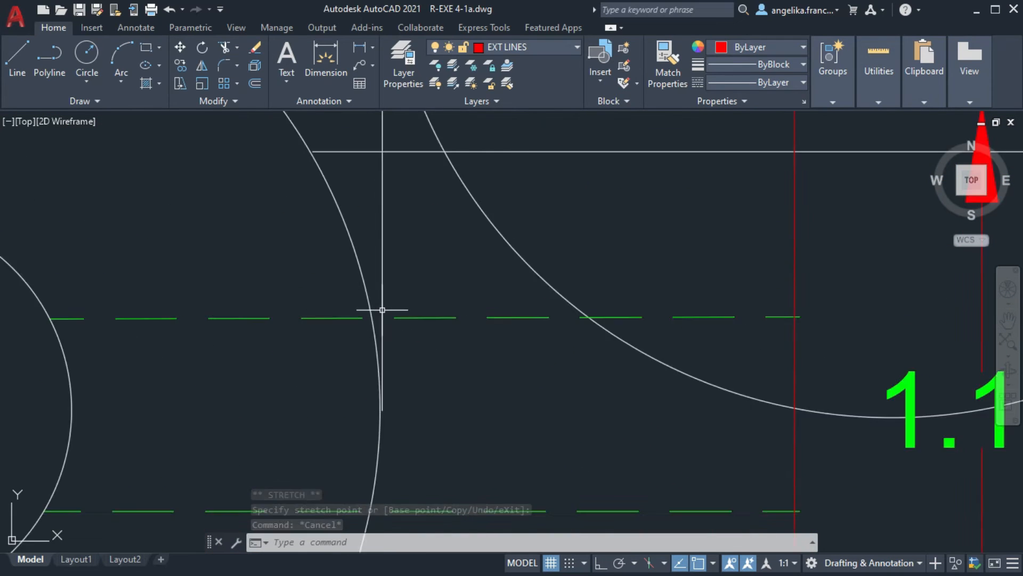
Delete the short vertical line and redraw it on the LINES layer from the tangent circle's left quadrant to the lower outer circle's right quadrant
{"action": "scroll", "coordinate": [384, 310], "scroll_direction": "down", "scroll_amount": 2}
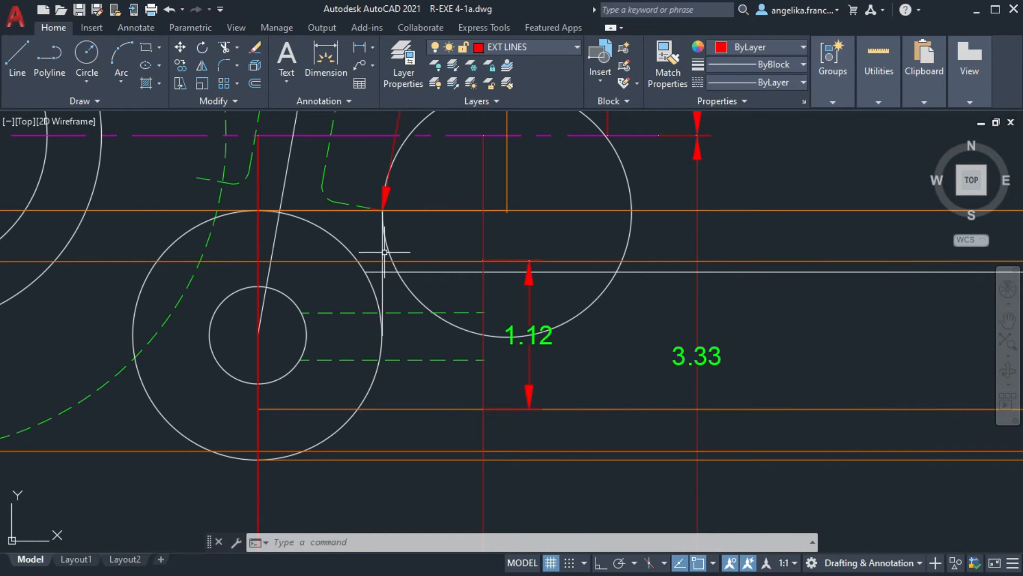
{"action": "middle_click_drag", "start_coordinate": [468, 209], "coordinate": [455, 270]}
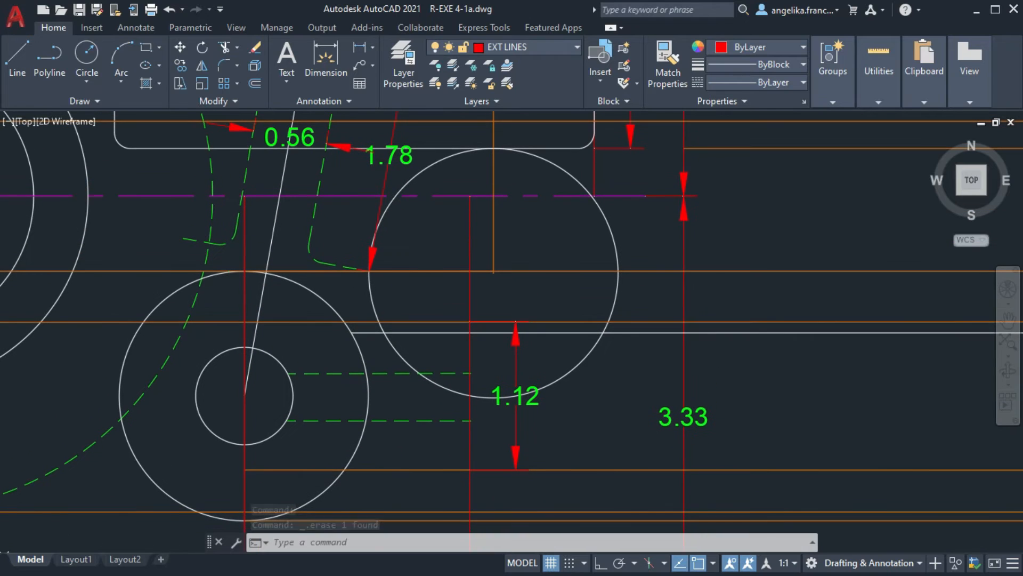
{"action": "left_click", "coordinate": [528, 47]}
{"action": "left_click", "coordinate": [519, 87]}
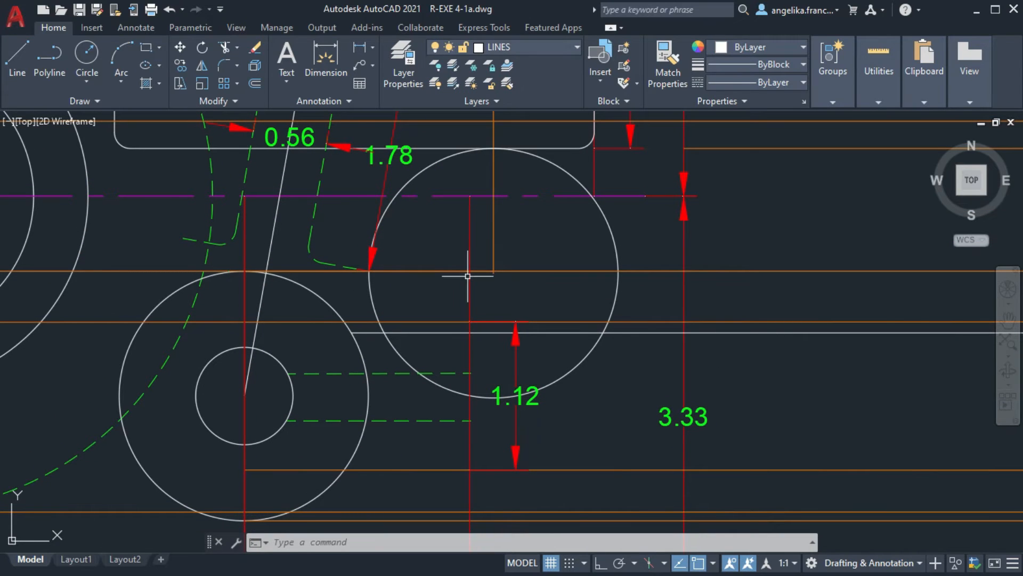
{"action": "type", "text": "l"}
{"action": "key", "text": "Return"}
{"action": "left_click", "coordinate": [369, 271]}
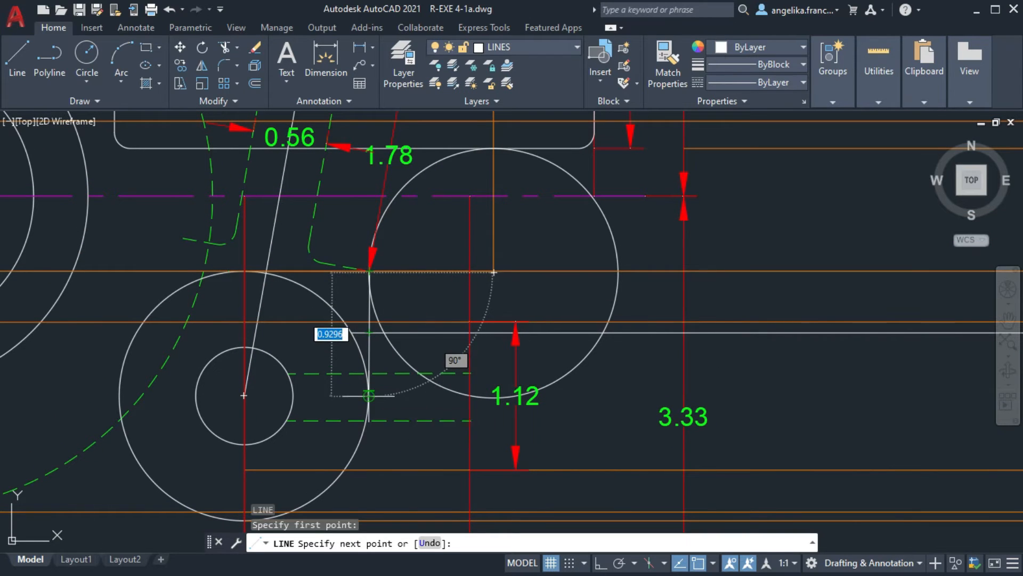
{"action": "key", "text": "Escape"}
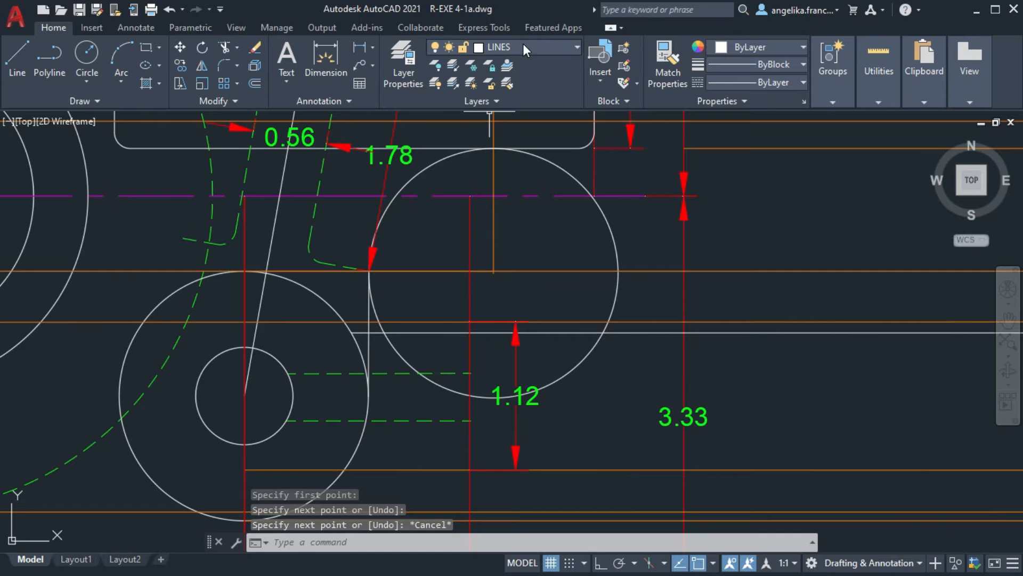
Trim the tangent circle to a quarter arc joining the plate's lower edge and the short vertical line
{"action": "type", "text": "tr"}
{"action": "key", "text": "Return"}
{"action": "left_click", "coordinate": [548, 162]}
{"action": "left_click", "coordinate": [602, 210]}
{"action": "left_click", "coordinate": [613, 301]}
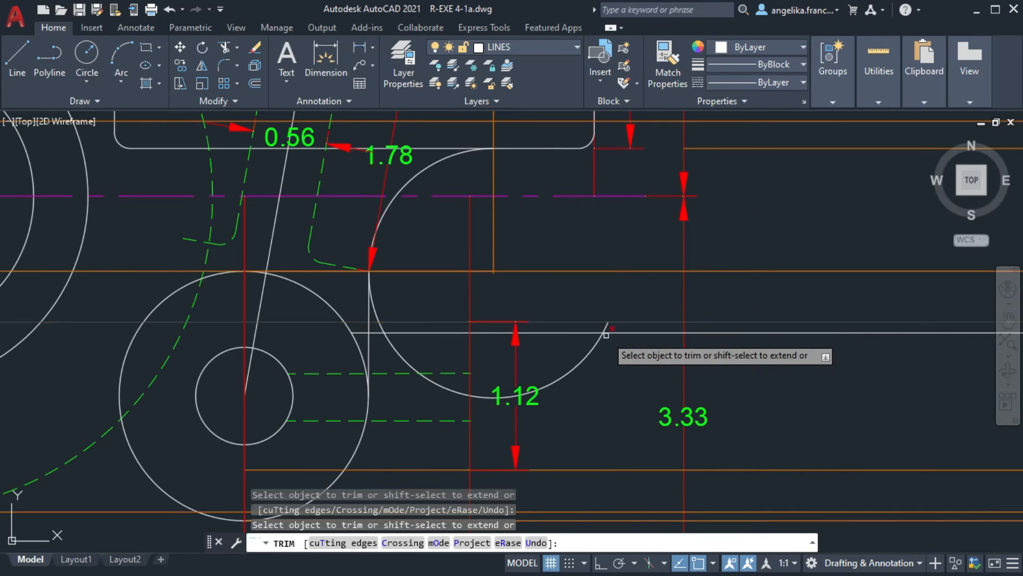
{"action": "left_click", "coordinate": [377, 313]}
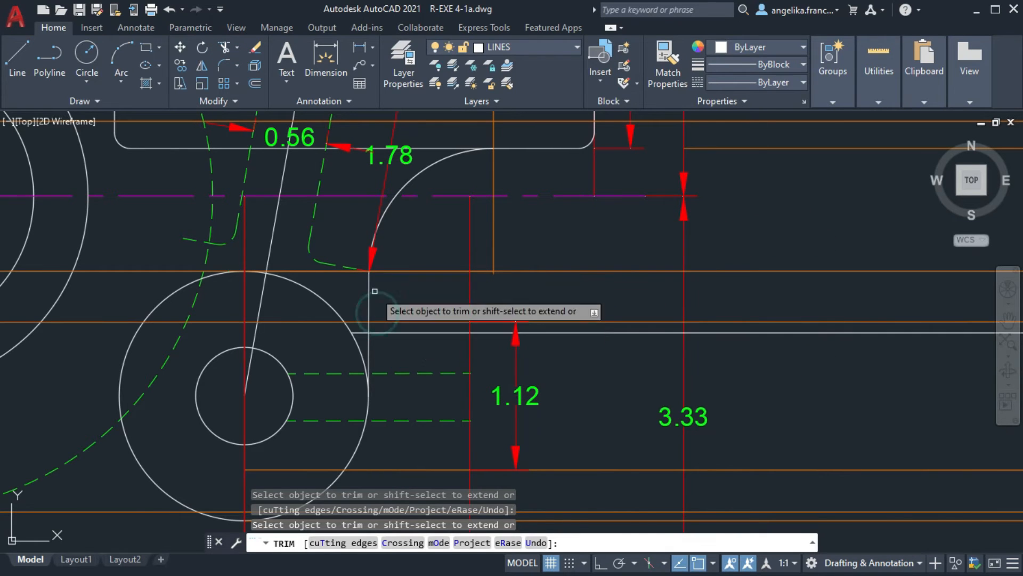
{"action": "scroll", "coordinate": [374, 291], "scroll_direction": "down", "scroll_amount": 2}
{"action": "key", "text": "Escape"}
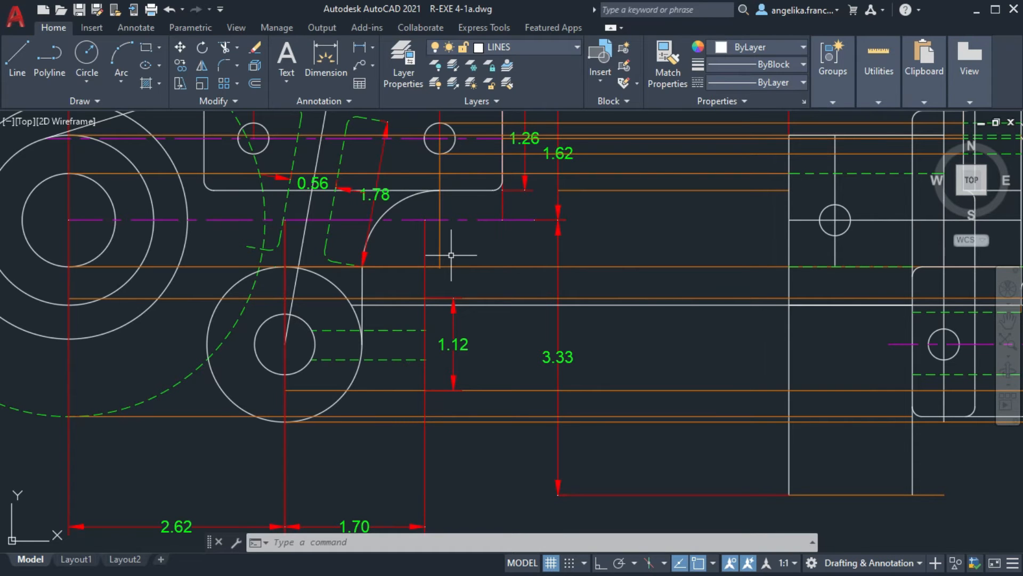
Draw a horizontal line from the side view's small lower circle's top to the narrow band's left edge, and lengthen it to the right edge
{"action": "mouse_move", "coordinate": [802, 240]}
{"action": "middle_mouse_down"}
{"action": "mouse_move", "coordinate": [767, 247]}
{"action": "mouse_move", "coordinate": [497, 167]}
{"action": "middle_mouse_up"}
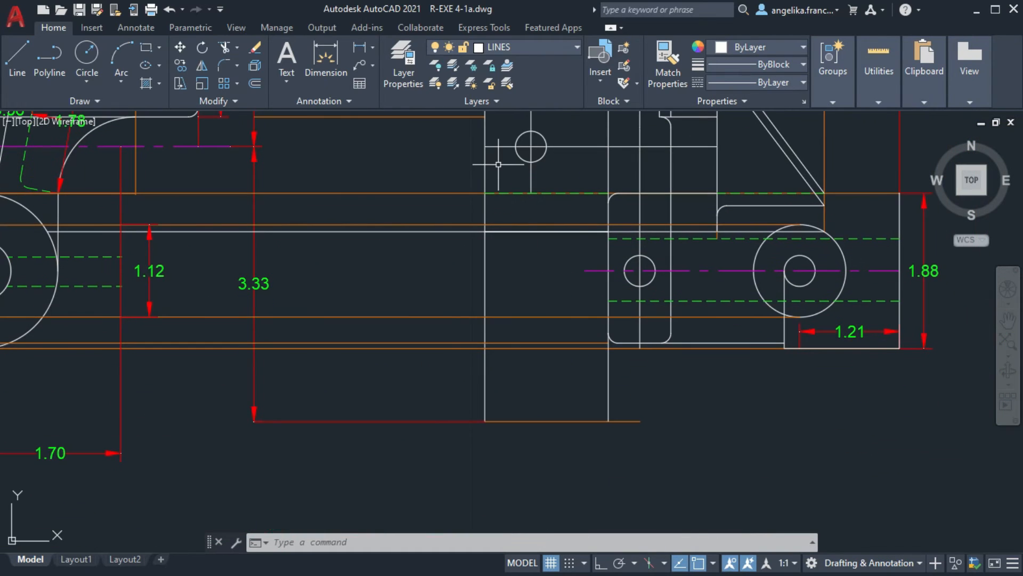
{"action": "mouse_move", "coordinate": [661, 257]}
{"action": "middle_mouse_down"}
{"action": "mouse_move", "coordinate": [659, 245]}
{"action": "mouse_move", "coordinate": [629, 246]}
{"action": "mouse_move", "coordinate": [841, 244]}
{"action": "mouse_move", "coordinate": [503, 253]}
{"action": "middle_mouse_up"}
{"action": "scroll", "coordinate": [512, 230], "scroll_direction": "up", "scroll_amount": 4}
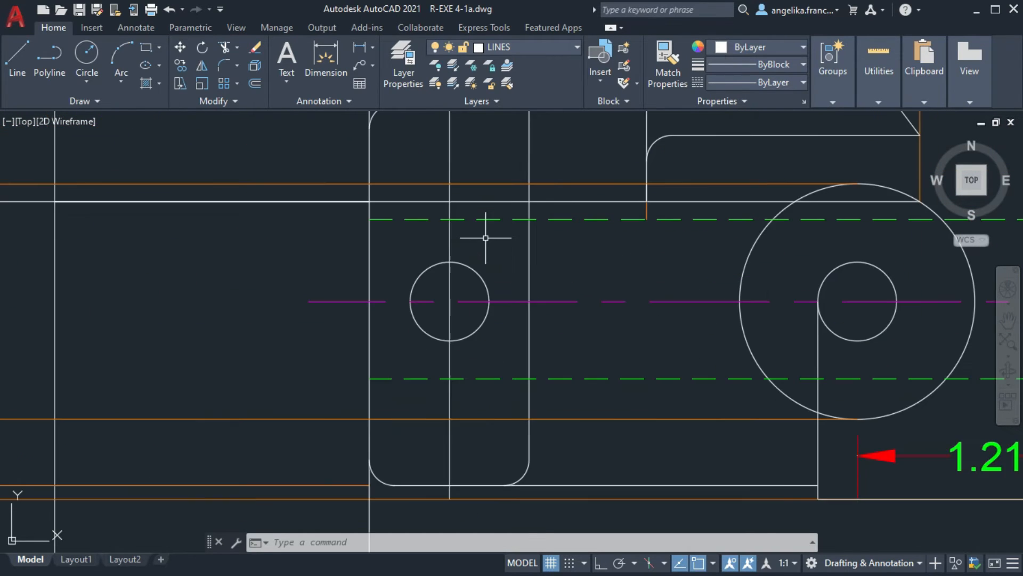
{"action": "type", "text": "l"}
{"action": "key", "text": "Return"}
{"action": "left_click", "coordinate": [449, 260]}
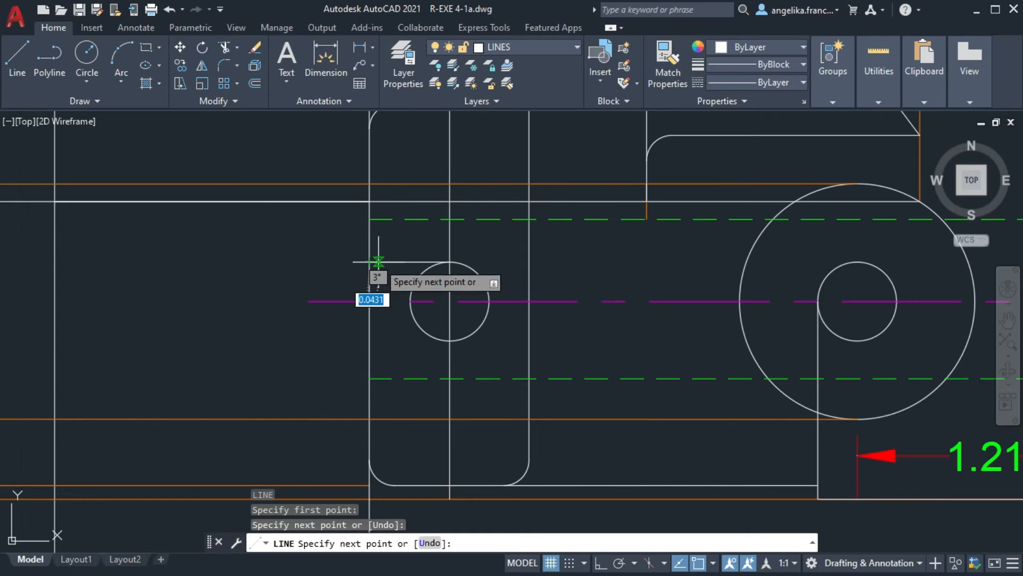
{"action": "key", "text": "Return"}
{"action": "key", "text": "Return"}
{"action": "scroll", "coordinate": [574, 295], "scroll_direction": "up", "scroll_amount": 2}
{"action": "key", "text": "Escape"}
{"action": "left_click", "coordinate": [354, 240]}
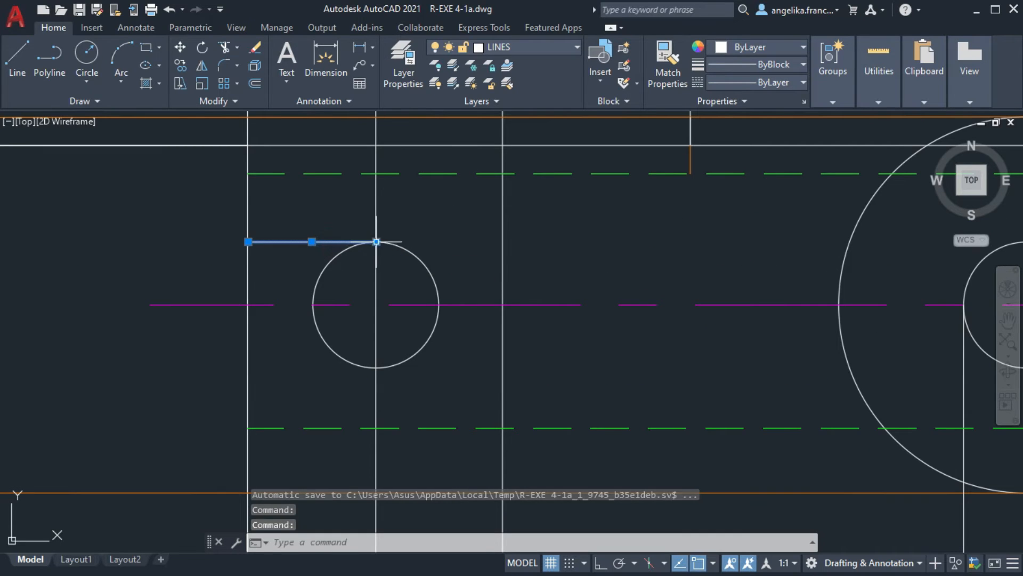
{"action": "left_click", "coordinate": [376, 241]}
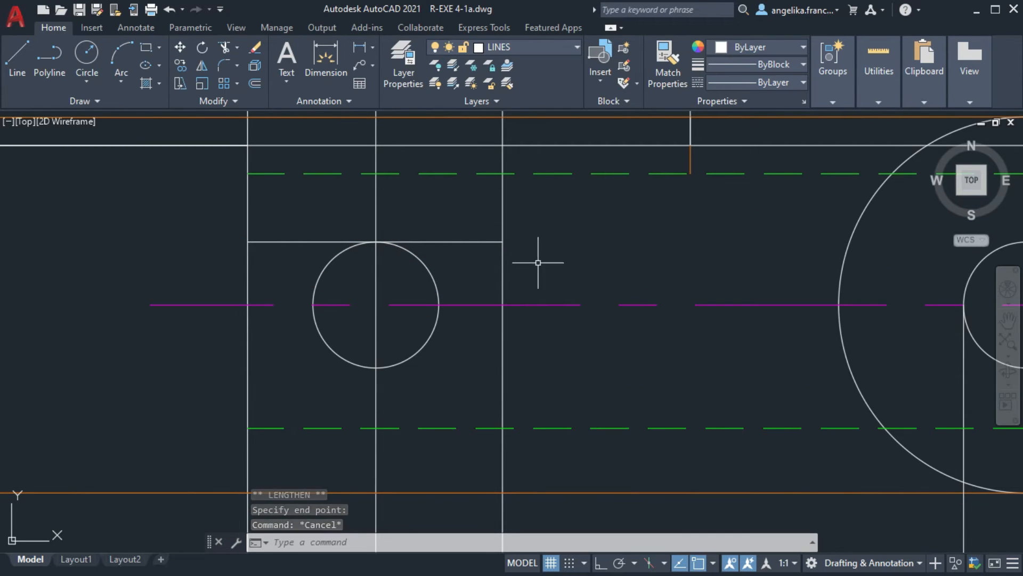
{"action": "left_click", "coordinate": [121, 59]}
{"action": "key", "text": "Escape"}
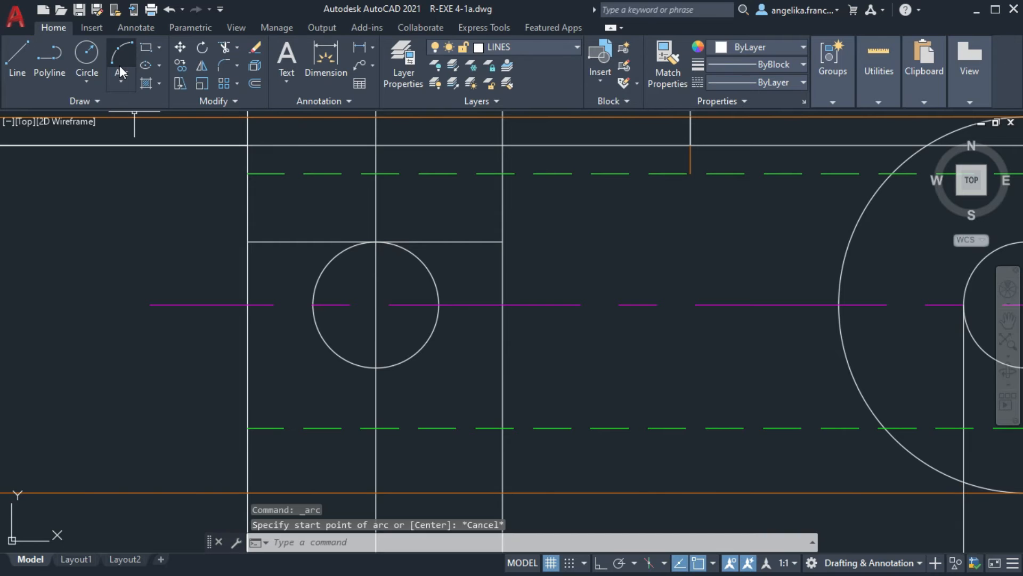
{"action": "left_click", "coordinate": [87, 79]}
{"action": "left_click", "coordinate": [106, 167]}
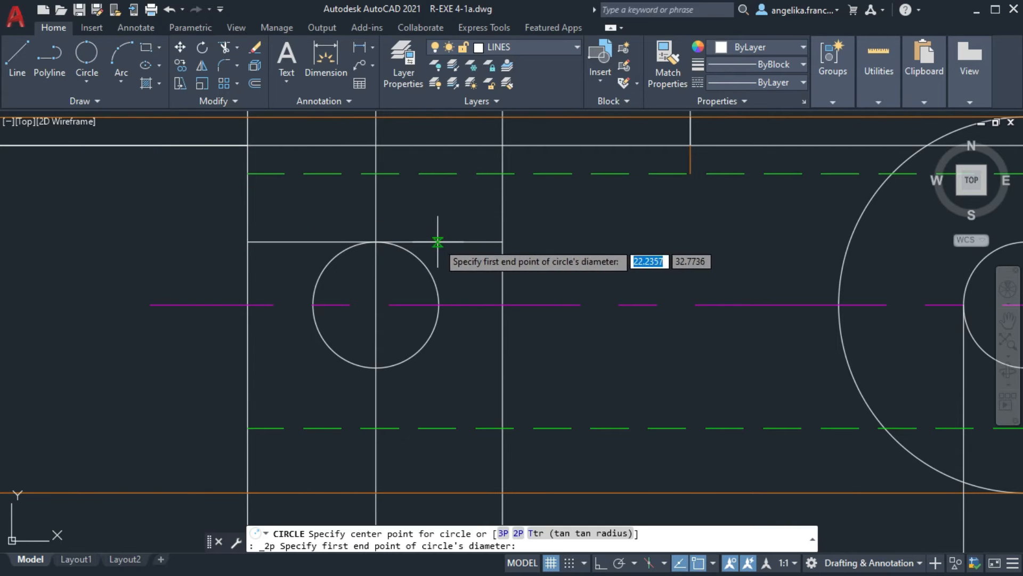
{"action": "key", "text": "Escape"}
Draw a horizontal line from the small circle's right quadrant to the band's right edge
{"action": "scroll", "coordinate": [463, 299], "scroll_direction": "up", "scroll_amount": 2}
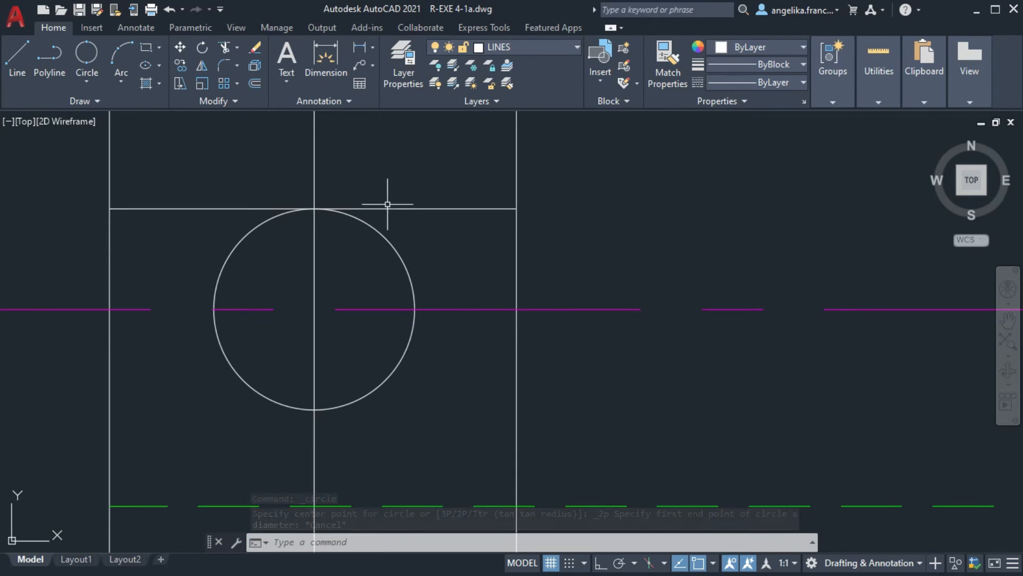
{"action": "type", "text": "l"}
{"action": "key", "text": "Return"}
{"action": "left_click", "coordinate": [415, 309]}
{"action": "left_click", "coordinate": [516, 309]}
{"action": "key", "text": "Return"}
Draw a two-point circle spanning from the short line's midpoint up to the horizontal line above it
{"action": "left_click", "coordinate": [87, 54]}
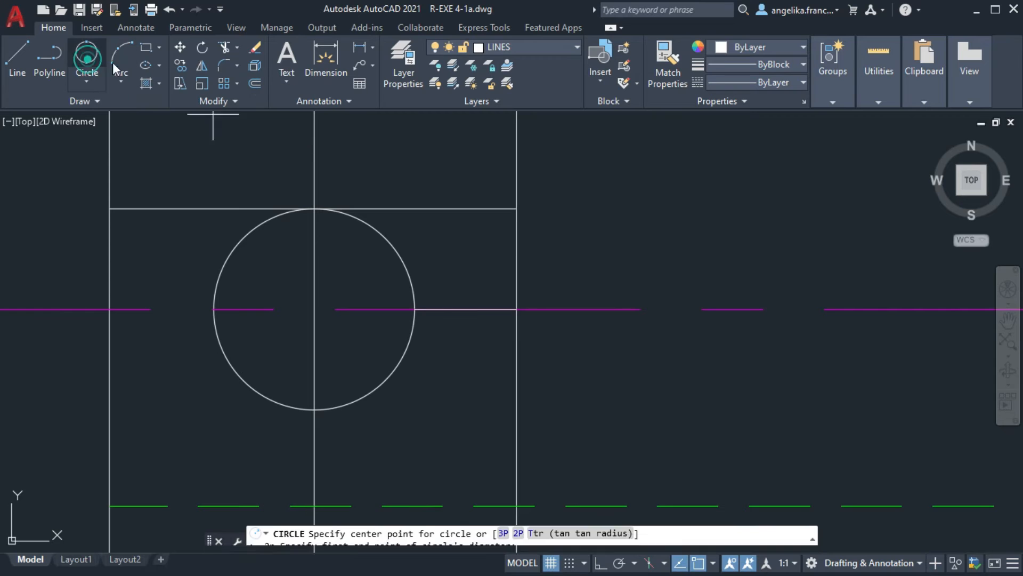
{"action": "left_click", "coordinate": [465, 309]}
{"action": "middle_click_drag", "start_coordinate": [477, 291], "coordinate": [555, 285]}
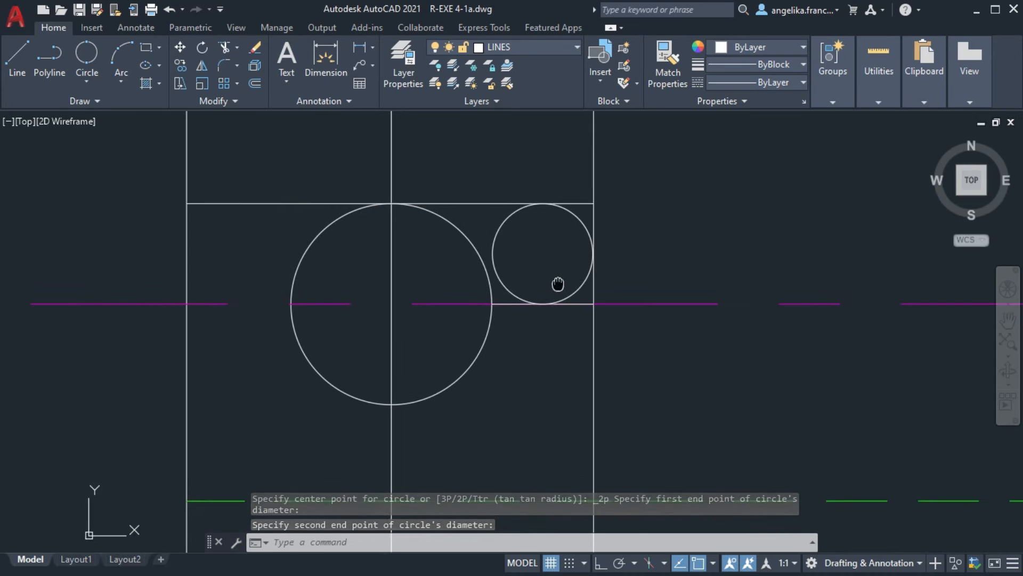
{"action": "key", "text": "Escape"}
{"action": "key", "text": "Escape"}
Copy the new circle so its left quadrant touches the band's left edge just above the horizontal line
{"action": "key", "text": "Return"}
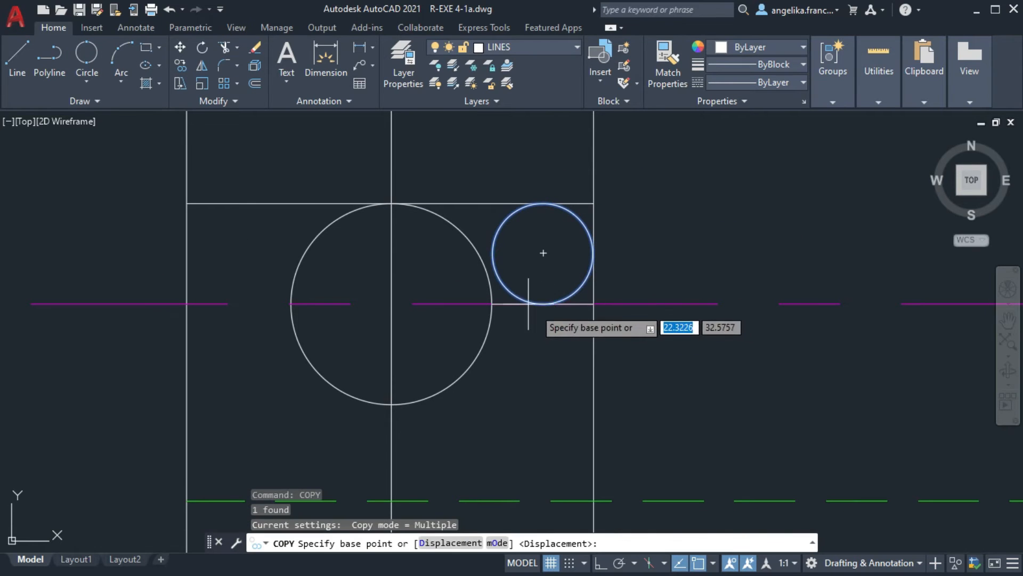
{"action": "left_click", "coordinate": [492, 252]}
{"action": "left_click", "coordinate": [187, 154]}
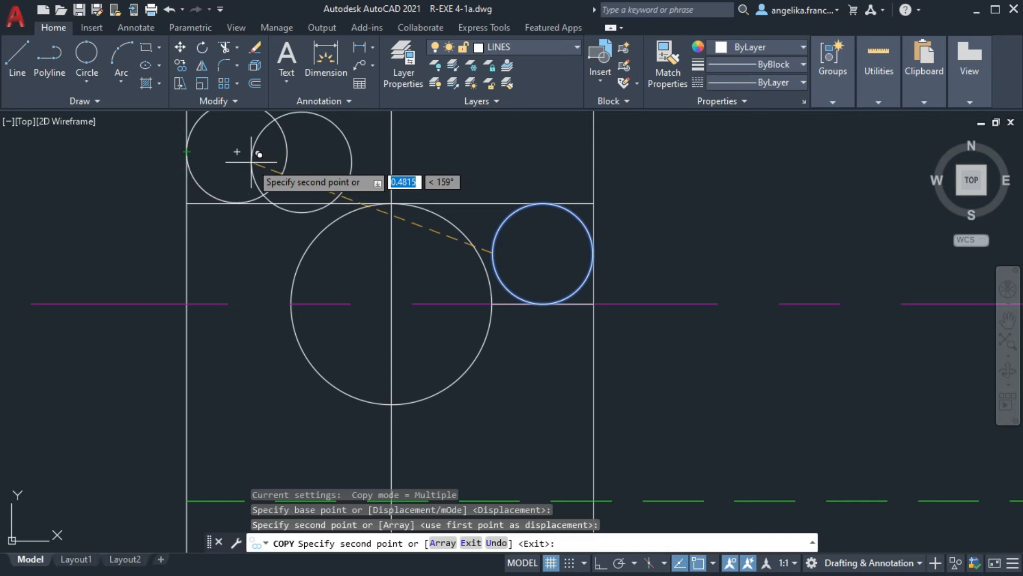
{"action": "key", "text": "Escape"}
Copy the upper-left circle so its bottom quadrant sits exactly on the horizontal line, and delete the misaligned one
{"action": "left_click", "coordinate": [287, 152]}
{"action": "type", "text": "MOVW"}
{"action": "key", "text": "Return"}
{"action": "scroll", "coordinate": [219, 195], "scroll_direction": "up", "scroll_amount": 6}
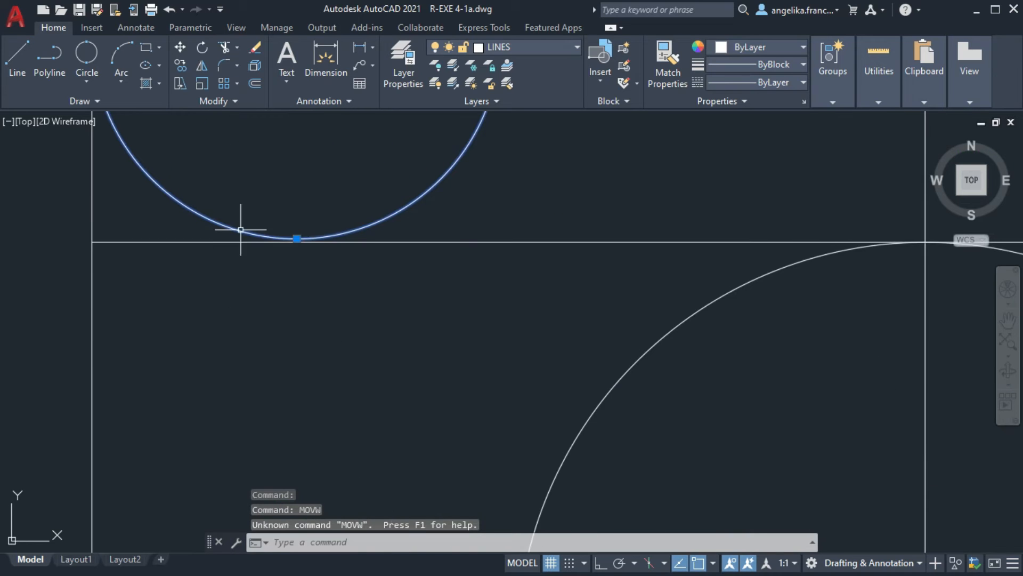
{"action": "key", "text": "Return"}
{"action": "left_click", "coordinate": [297, 240]}
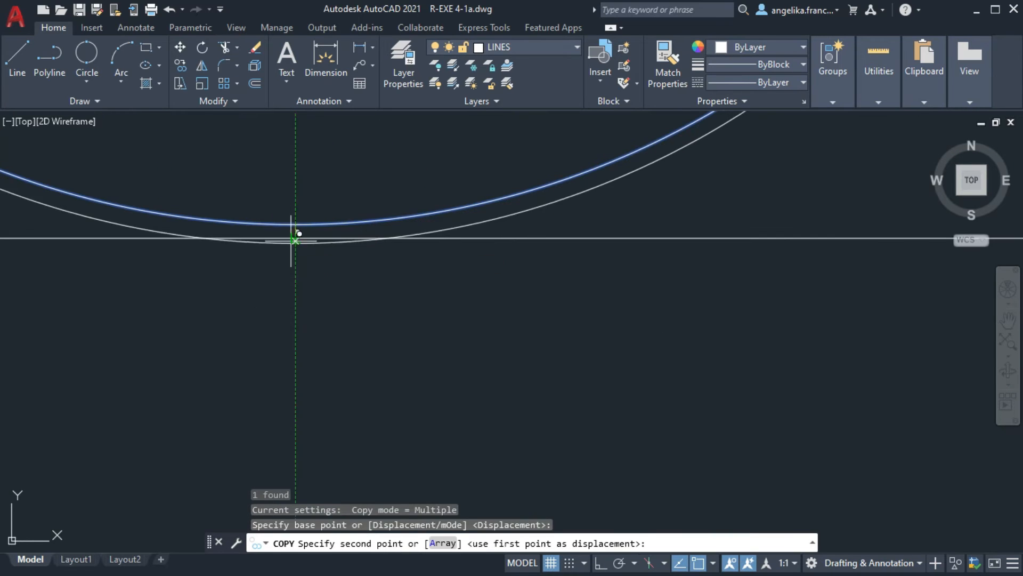
{"action": "left_click", "coordinate": [294, 235]}
{"action": "key", "text": "Escape"}
{"action": "left_click", "coordinate": [350, 227]}
{"action": "key", "text": "Delete"}
{"action": "scroll", "coordinate": [293, 194], "scroll_direction": "down", "scroll_amount": 5}
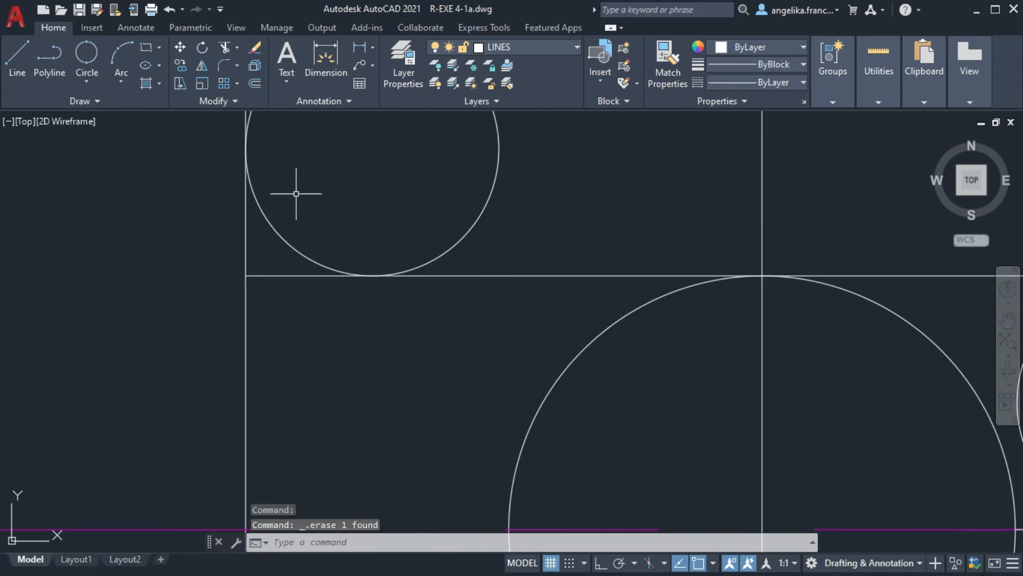
Trim the two copied circles and the horizontal line's ends, leaving a rounded lower-left corner and a half-round right end
{"action": "left_click", "coordinate": [224, 50]}
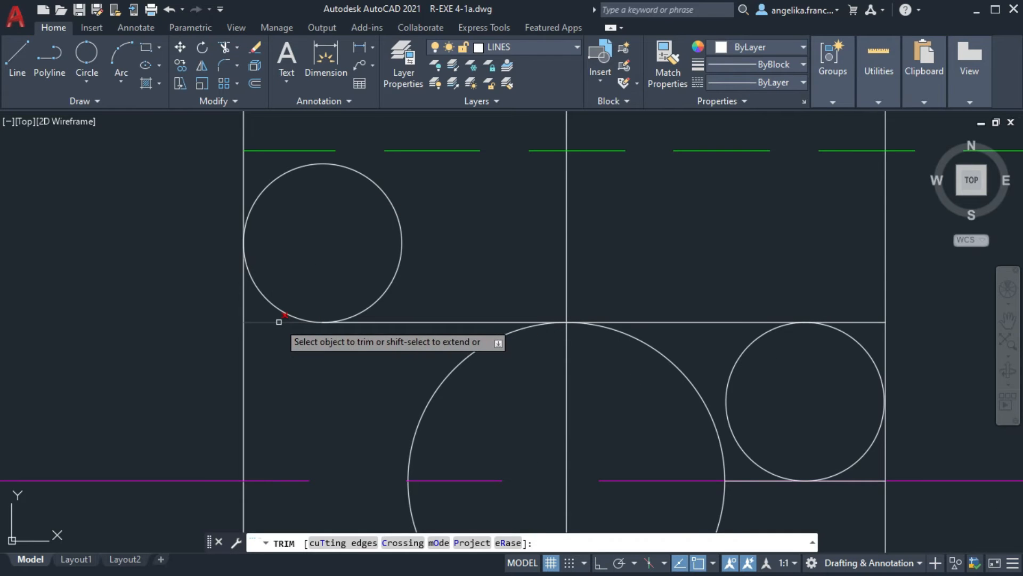
{"action": "left_click", "coordinate": [367, 306]}
{"action": "mouse_move", "coordinate": [754, 358]}
{"action": "middle_mouse_down"}
{"action": "mouse_move", "coordinate": [588, 354]}
{"action": "mouse_move", "coordinate": [456, 318]}
{"action": "middle_mouse_up"}
{"action": "left_click", "coordinate": [454, 304]}
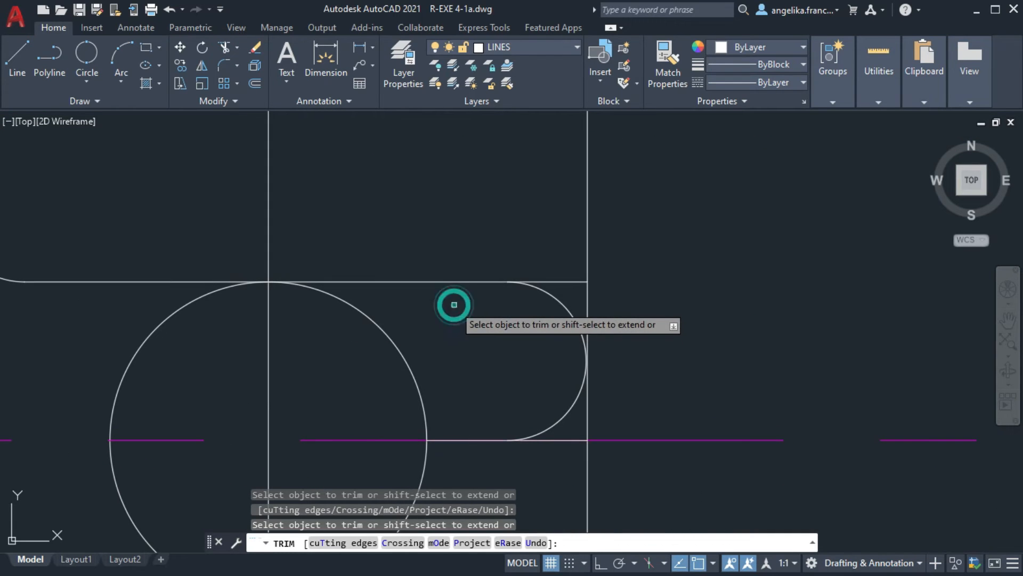
{"action": "left_click", "coordinate": [568, 278]}
{"action": "scroll", "coordinate": [470, 430], "scroll_direction": "down", "scroll_amount": 6}
{"action": "middle_click_drag", "start_coordinate": [471, 430], "coordinate": [423, 324]}
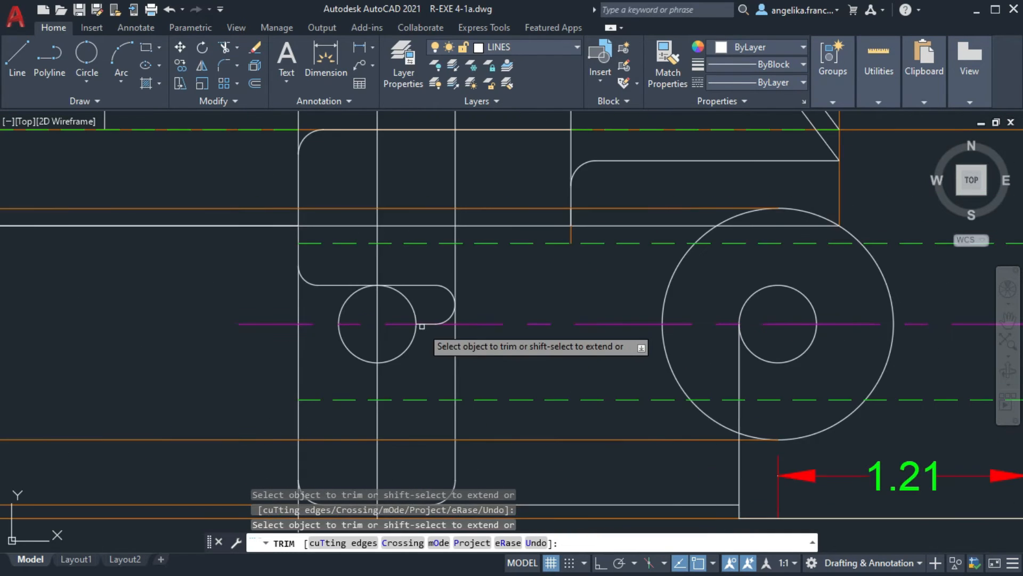
{"action": "key", "text": "Escape"}
{"action": "middle_click_drag", "start_coordinate": [648, 327], "coordinate": [515, 320]}
{"action": "mouse_move", "coordinate": [587, 294]}
{"action": "middle_mouse_down"}
{"action": "mouse_move", "coordinate": [448, 280]}
{"action": "mouse_move", "coordinate": [439, 264]}
{"action": "middle_mouse_up"}
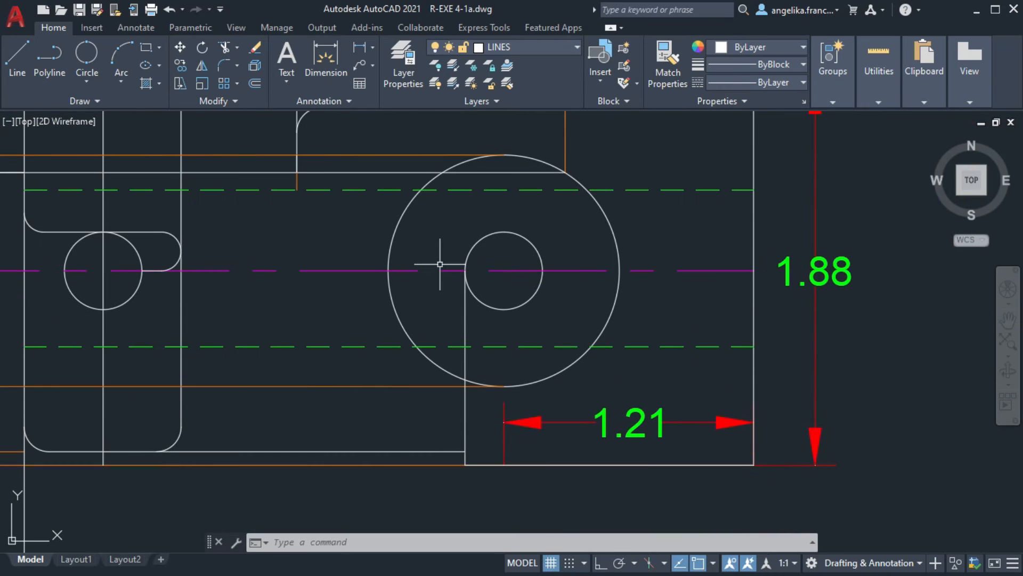
{"action": "scroll", "coordinate": [573, 392], "scroll_direction": "down", "scroll_amount": 2}
{"action": "mouse_move", "coordinate": [573, 392]}
{"action": "middle_mouse_down"}
{"action": "mouse_move", "coordinate": [541, 256]}
{"action": "mouse_move", "coordinate": [533, 270]}
{"action": "middle_mouse_up"}
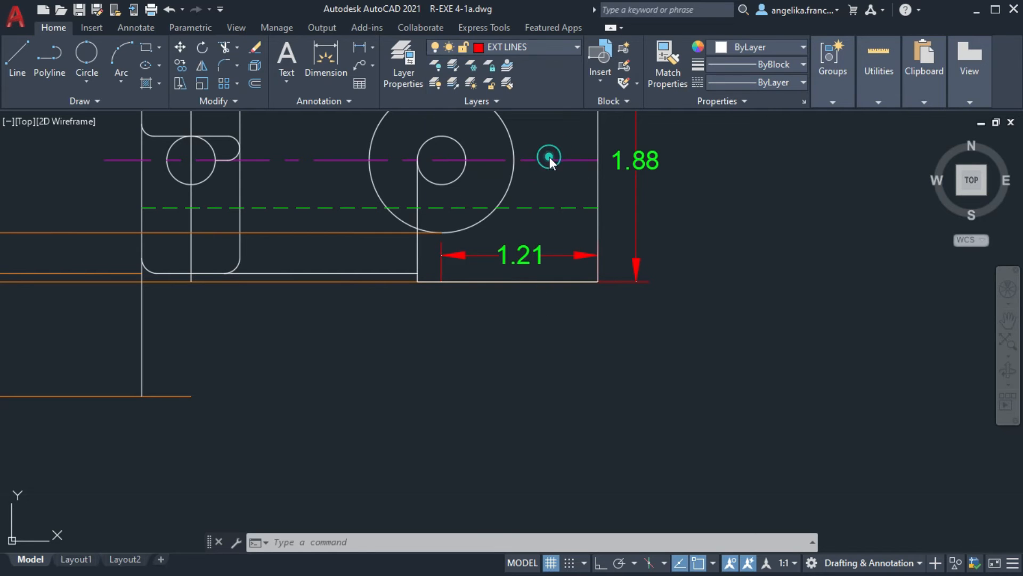
{"action": "left_click", "coordinate": [326, 60]}
{"action": "left_click", "coordinate": [636, 281]}
{"action": "middle_click_drag", "start_coordinate": [653, 496], "coordinate": [662, 387]}
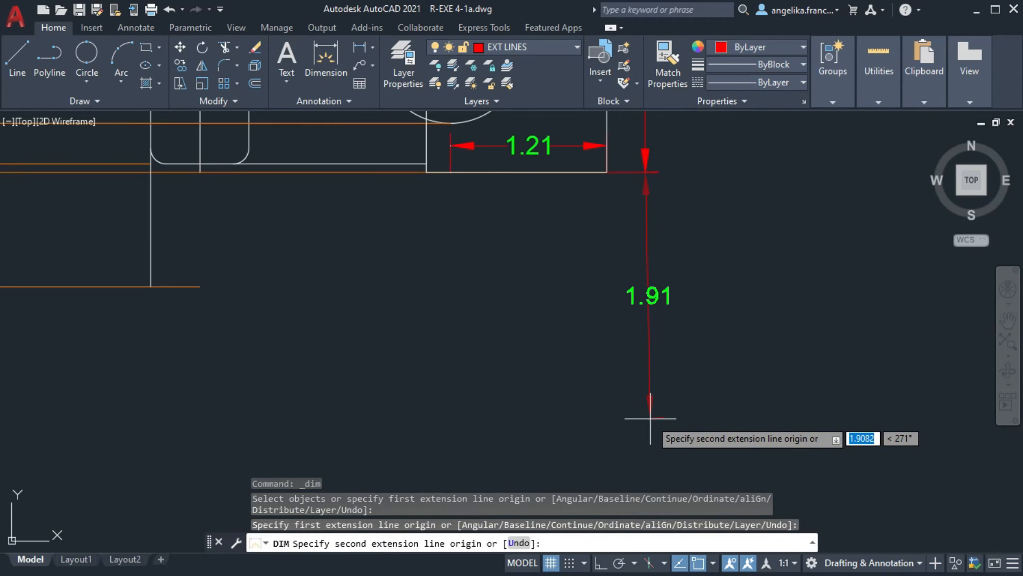
{"action": "key", "text": "Escape"}
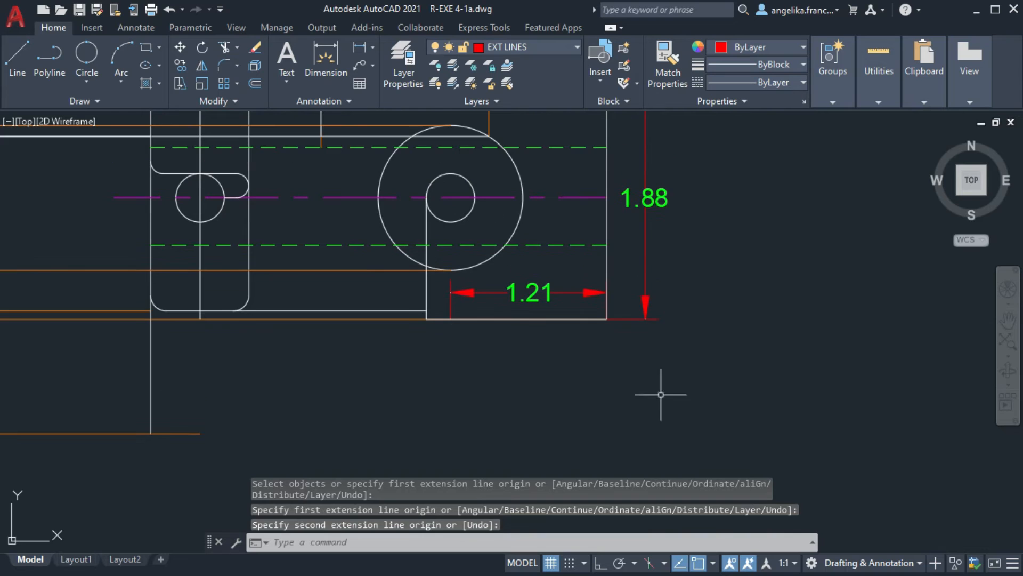
Add a 2.30 vertical dimension downward from the centreline's right end, placed just outside the side view's right edge
{"action": "left_click", "coordinate": [324, 62]}
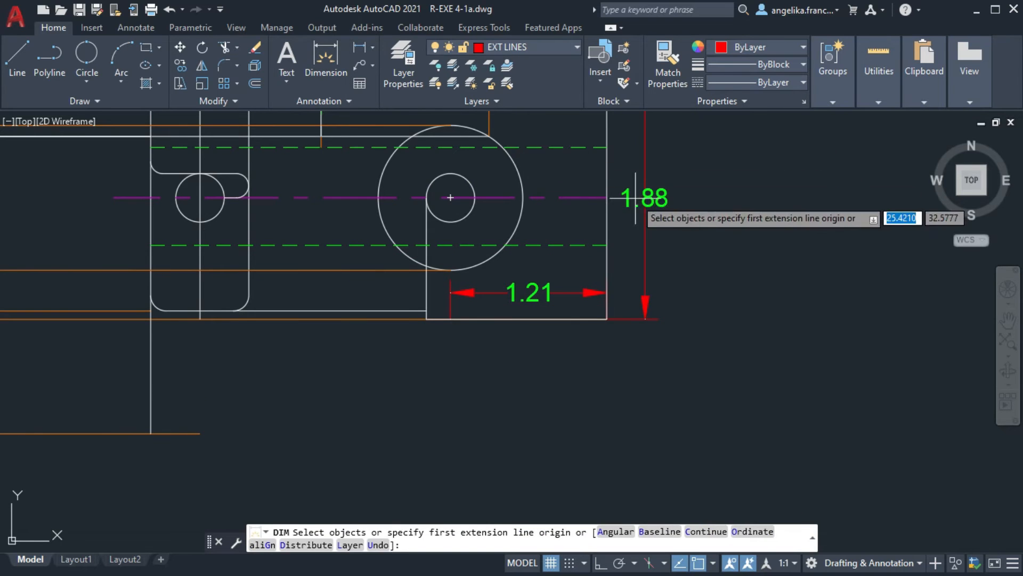
{"action": "scroll", "coordinate": [604, 198], "scroll_direction": "up", "scroll_amount": 4}
{"action": "left_click", "coordinate": [607, 197]}
{"action": "scroll", "coordinate": [602, 195], "scroll_direction": "down", "scroll_amount": 2}
{"action": "scroll", "coordinate": [606, 346], "scroll_direction": "down", "scroll_amount": 2}
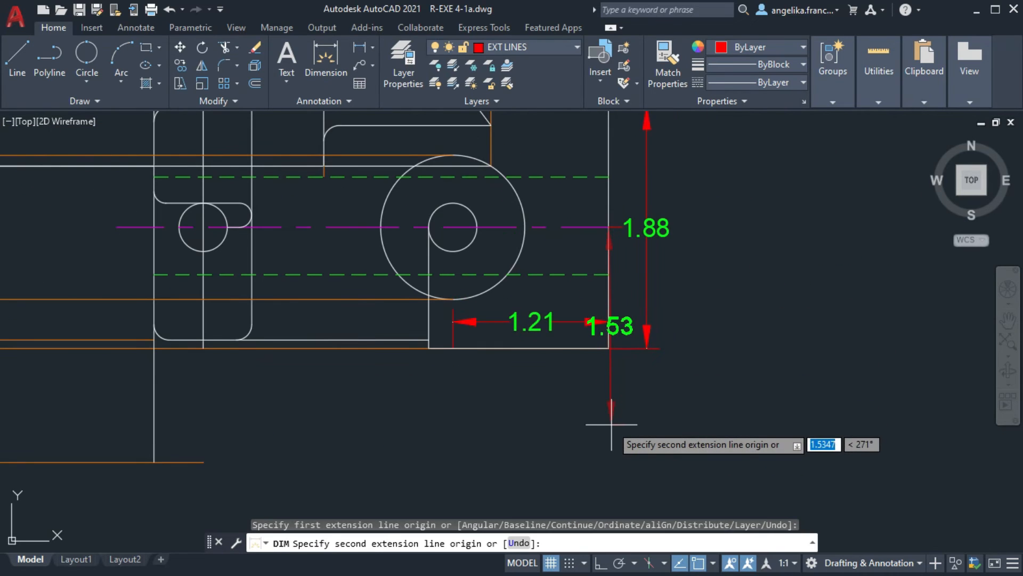
{"action": "type", "text": "@2.30<270"}
{"action": "key", "text": "Return"}
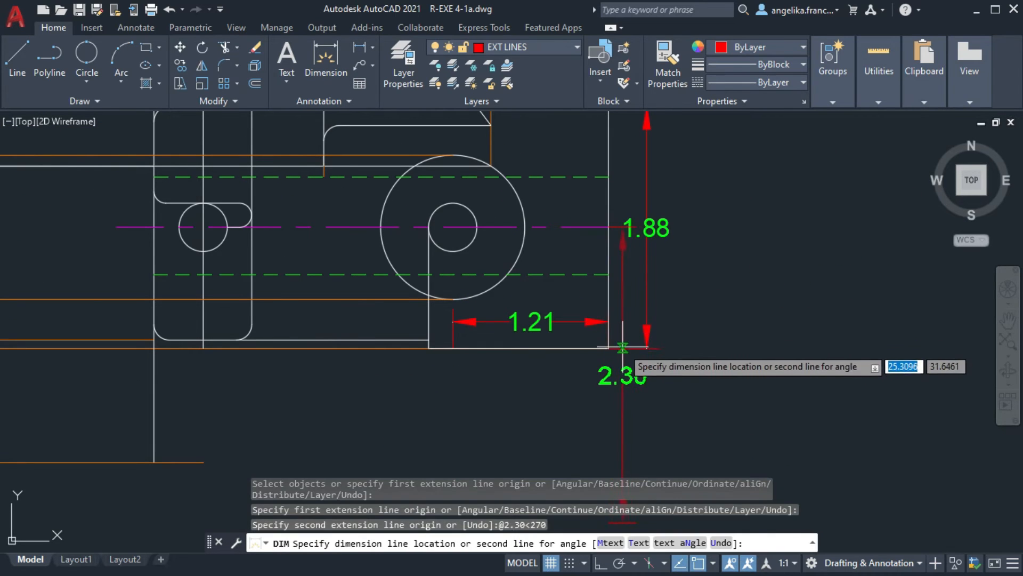
{"action": "left_click", "coordinate": [634, 348]}
{"action": "key", "text": "Escape"}
Move the 1.88 dimension line farther from the side view's right edge, clear of the 2.30 dimension
{"action": "left_click", "coordinate": [647, 235]}
{"action": "left_click", "coordinate": [647, 228]}
{"action": "left_click", "coordinate": [648, 228]}
{"action": "key", "text": "Escape"}
{"action": "left_click", "coordinate": [641, 233]}
{"action": "left_click", "coordinate": [647, 227]}
{"action": "scroll", "coordinate": [666, 229], "scroll_direction": "up", "scroll_amount": 4}
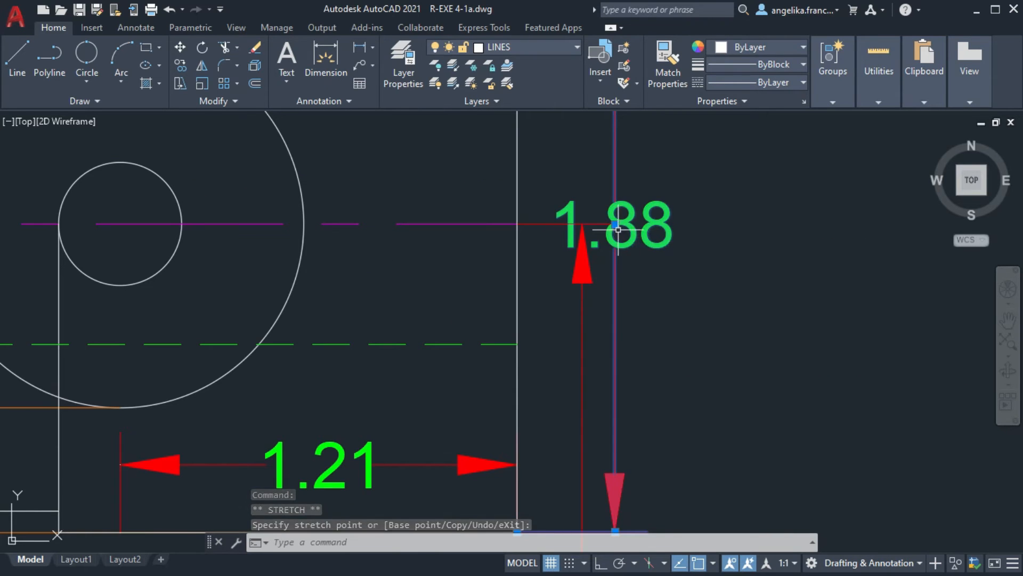
{"action": "key", "text": "Escape"}
{"action": "scroll", "coordinate": [598, 237], "scroll_direction": "down", "scroll_amount": 6}
{"action": "middle_click_drag", "start_coordinate": [647, 283], "coordinate": [673, 268]}
Re-anchor the 1.21 dimension between the small circle's centre and the centreline's right end
{"action": "left_click", "coordinate": [581, 309]}
{"action": "left_click", "coordinate": [588, 306]}
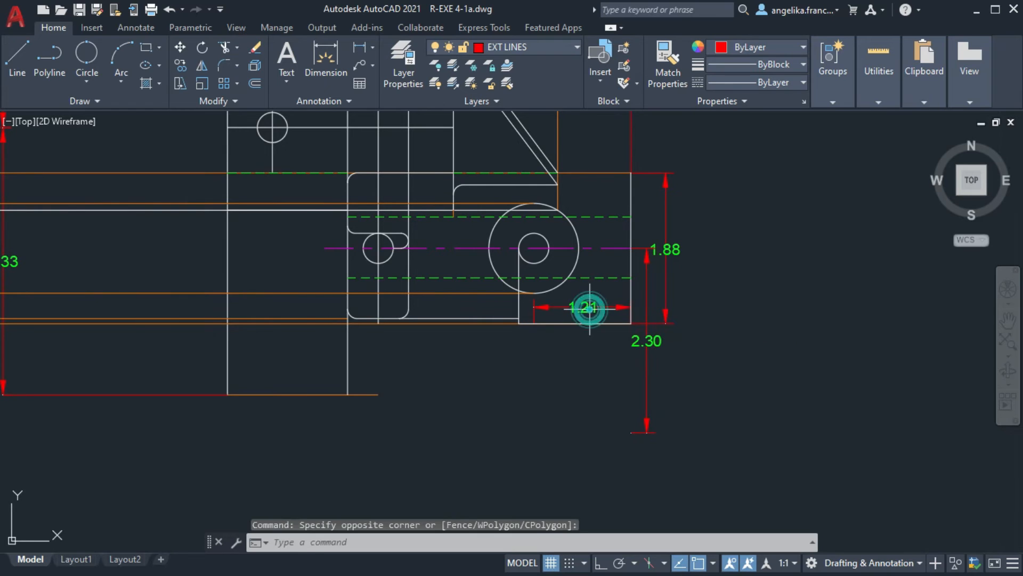
{"action": "left_click", "coordinate": [581, 308]}
{"action": "left_click", "coordinate": [582, 306]}
{"action": "left_click", "coordinate": [582, 306]}
{"action": "left_click", "coordinate": [534, 324]}
{"action": "left_click", "coordinate": [539, 242]}
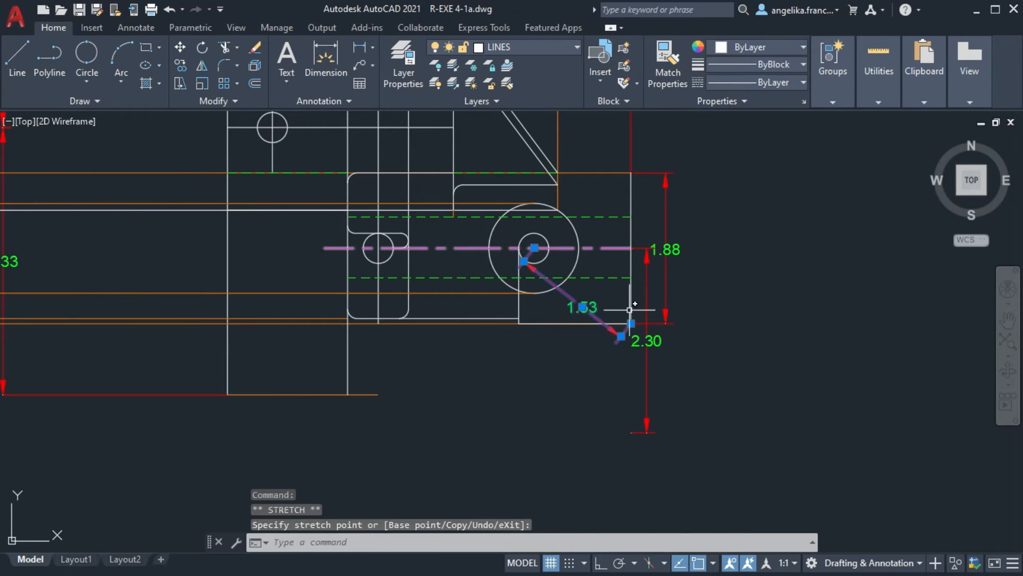
{"action": "left_click", "coordinate": [631, 323]}
{"action": "left_click", "coordinate": [631, 248]}
{"action": "scroll", "coordinate": [636, 298], "scroll_direction": "up", "scroll_amount": 2}
{"action": "key", "text": "Escape"}
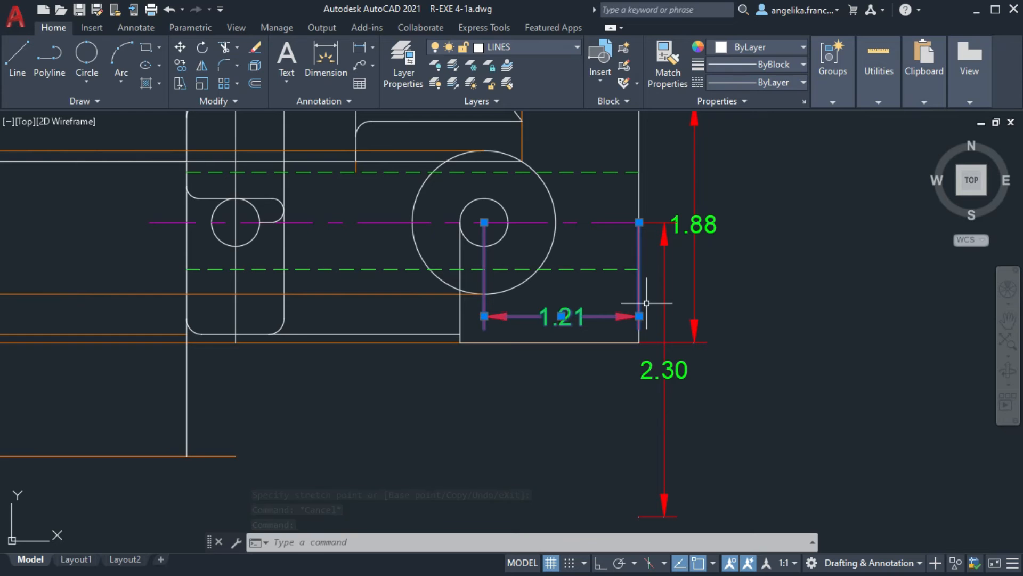
Replace the 1.21 dimension with a 1.12 horizontal dimension from the centreline's right end, placed below the side view
{"action": "left_click", "coordinate": [555, 311]}
{"action": "left_click", "coordinate": [586, 316]}
{"action": "key", "text": "Delete"}
{"action": "left_click", "coordinate": [326, 60]}
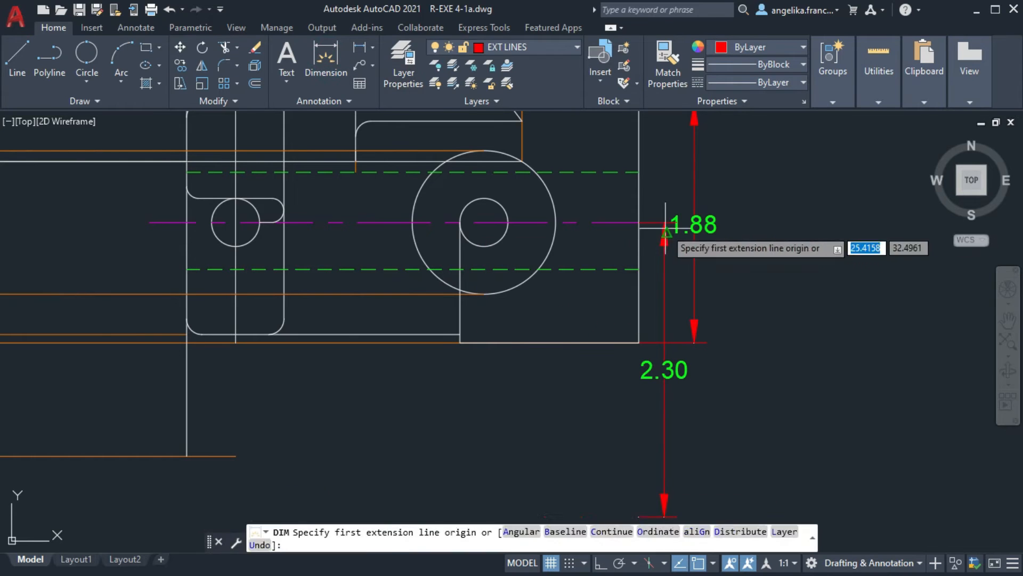
{"action": "left_click", "coordinate": [639, 222]}
{"action": "left_click", "coordinate": [491, 221]}
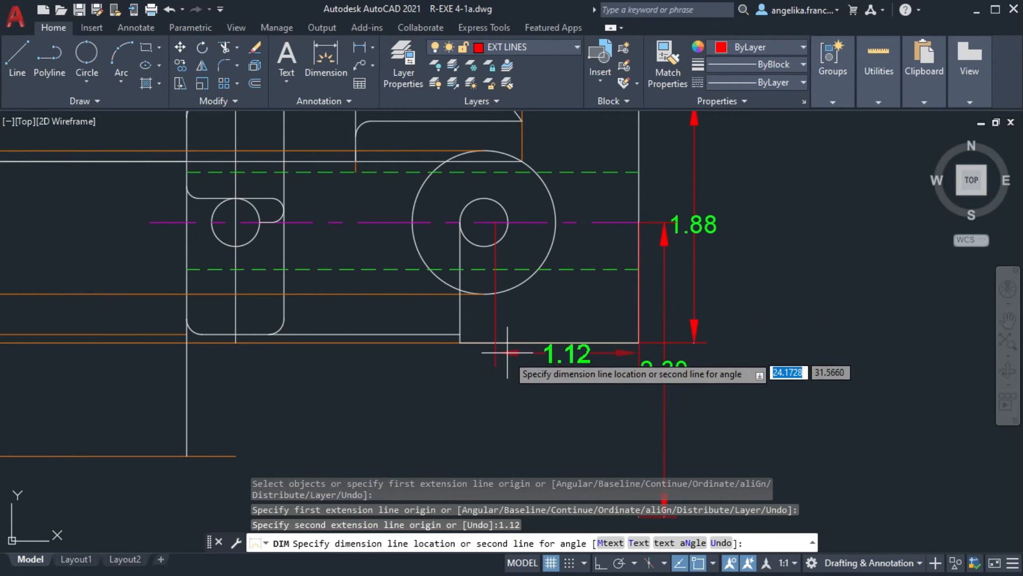
{"action": "left_click", "coordinate": [533, 391]}
Move the two concentric circles and their attached vertical line so the centre lies on the 1.12 dimension's inner extension line
{"action": "left_click", "coordinate": [527, 189]}
{"action": "left_click", "coordinate": [459, 257]}
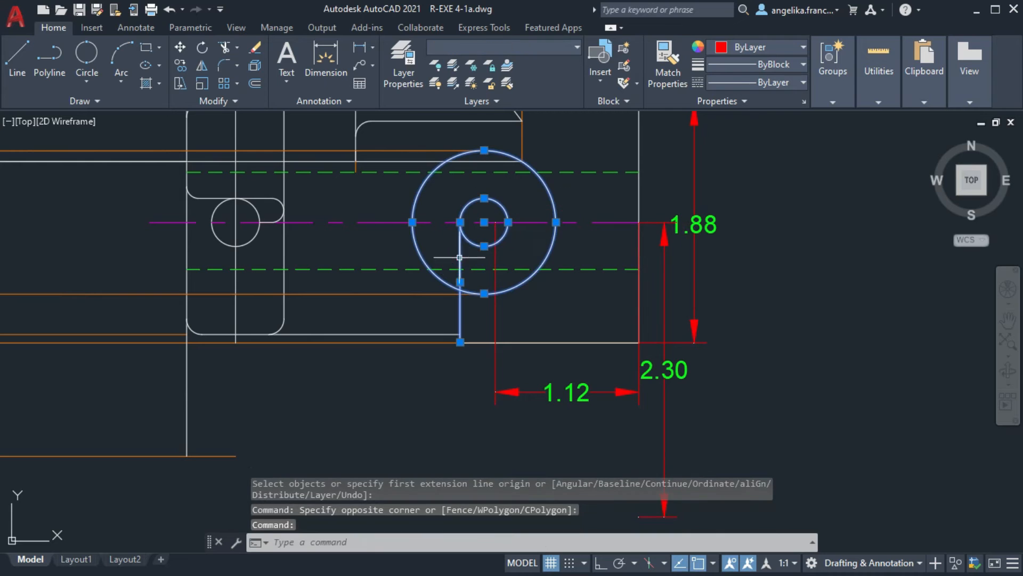
{"action": "type", "text": "m"}
{"action": "key", "text": "Return"}
{"action": "scroll", "coordinate": [474, 223], "scroll_direction": "up", "scroll_amount": 3}
{"action": "left_click", "coordinate": [500, 219]}
{"action": "left_click", "coordinate": [528, 220]}
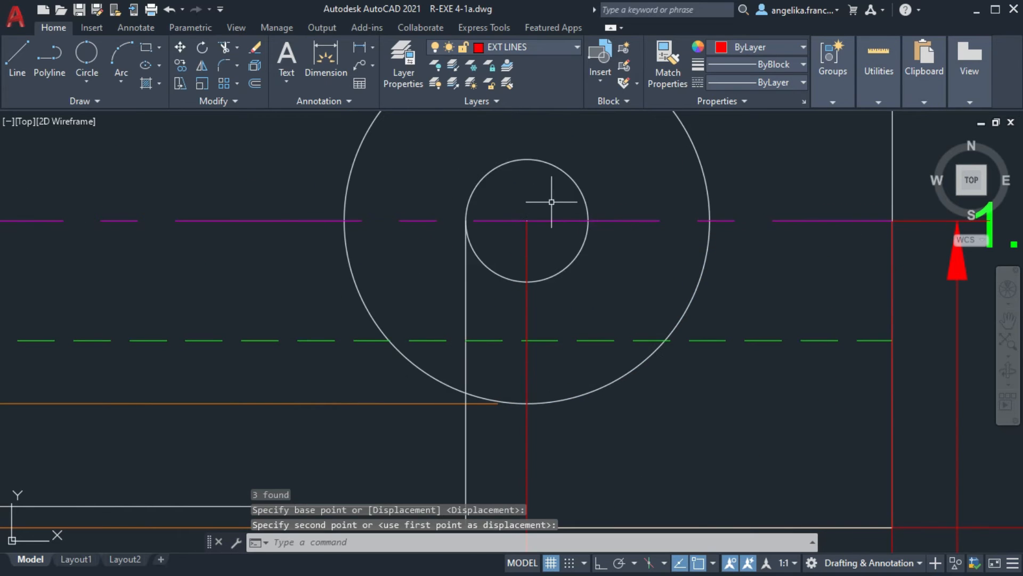
Lengthen the horizontal line just above the bottom edge until it meets the moved vertical line
{"action": "scroll", "coordinate": [556, 165], "scroll_direction": "down", "scroll_amount": 3}
{"action": "key", "text": "Escape"}
{"action": "left_click", "coordinate": [505, 292]}
{"action": "mouse_move", "coordinate": [511, 292]}
{"action": "left_click", "coordinate": [550, 339]}
{"action": "left_click", "coordinate": [523, 292]}
{"action": "key", "text": "Escape"}
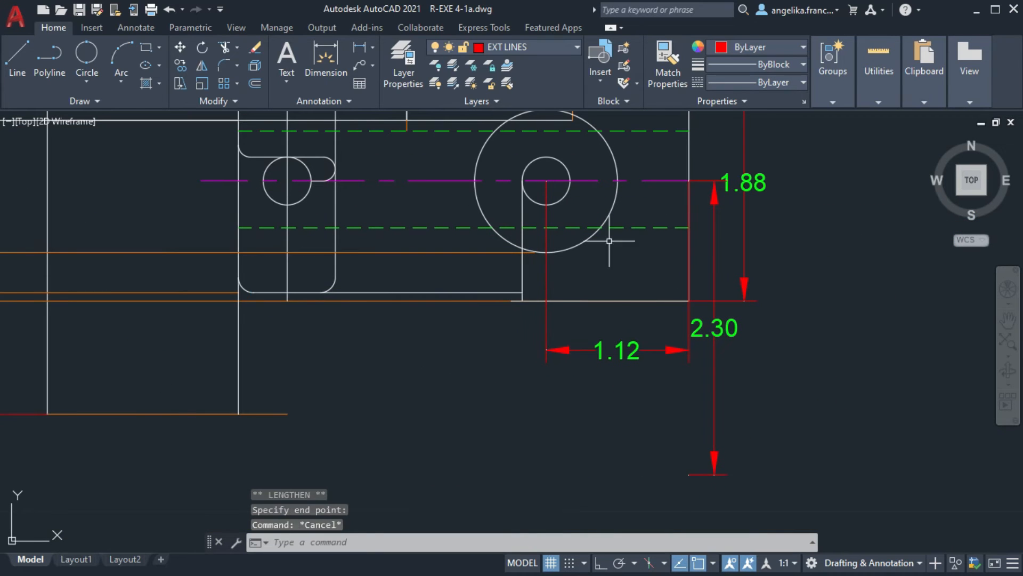
On layer 0, draw a horizontal line from the front view's 1.12 dimension lower end to the outer circle
{"action": "scroll", "coordinate": [609, 241], "scroll_direction": "down", "scroll_amount": 3}
{"action": "scroll", "coordinate": [322, 217], "scroll_direction": "up", "scroll_amount": 3}
{"action": "mouse_move", "coordinate": [322, 217]}
{"action": "middle_mouse_down"}
{"action": "mouse_move", "coordinate": [365, 217]}
{"action": "mouse_move", "coordinate": [224, 221]}
{"action": "mouse_move", "coordinate": [378, 245]}
{"action": "middle_mouse_up"}
{"action": "mouse_move", "coordinate": [306, 258]}
{"action": "middle_mouse_down"}
{"action": "mouse_move", "coordinate": [249, 258]}
{"action": "mouse_move", "coordinate": [283, 251]}
{"action": "middle_mouse_up"}
{"action": "left_click", "coordinate": [547, 49]}
{"action": "left_click", "coordinate": [527, 67]}
{"action": "type", "text": "l"}
{"action": "key", "text": "Return"}
{"action": "scroll", "coordinate": [237, 217], "scroll_direction": "up", "scroll_amount": 2}
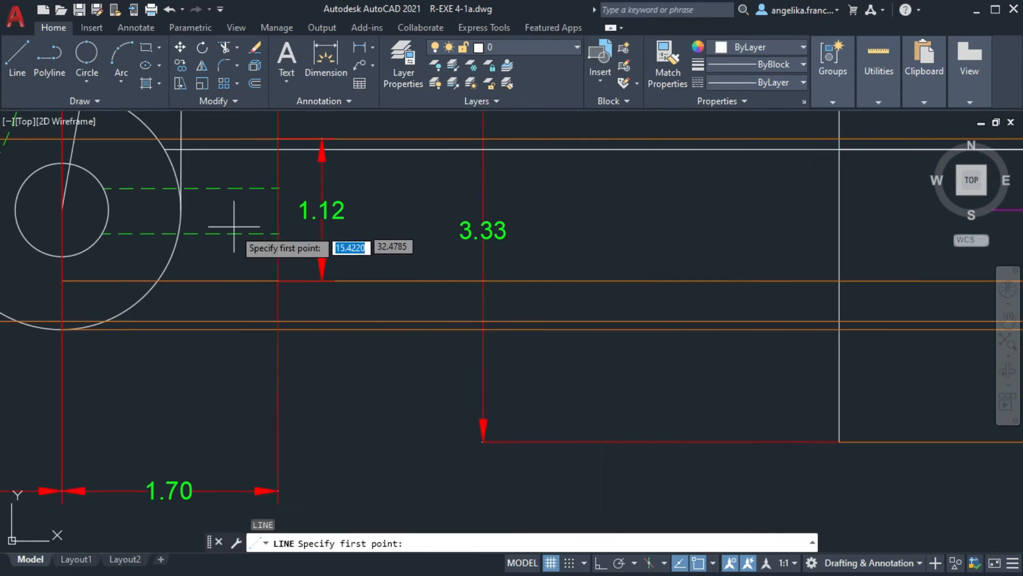
{"action": "left_click", "coordinate": [163, 280]}
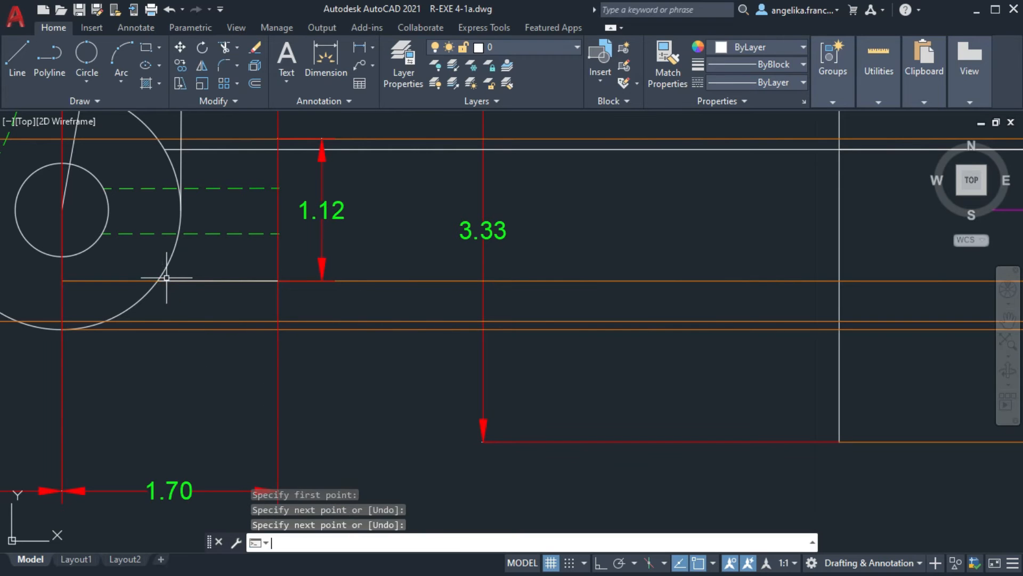
{"action": "key", "text": "Escape"}
Delete the orange construction line running along the new horizontal line
{"action": "left_click", "coordinate": [119, 281]}
{"action": "key", "text": "Delete"}
{"action": "scroll", "coordinate": [342, 275], "scroll_direction": "down", "scroll_amount": 2}
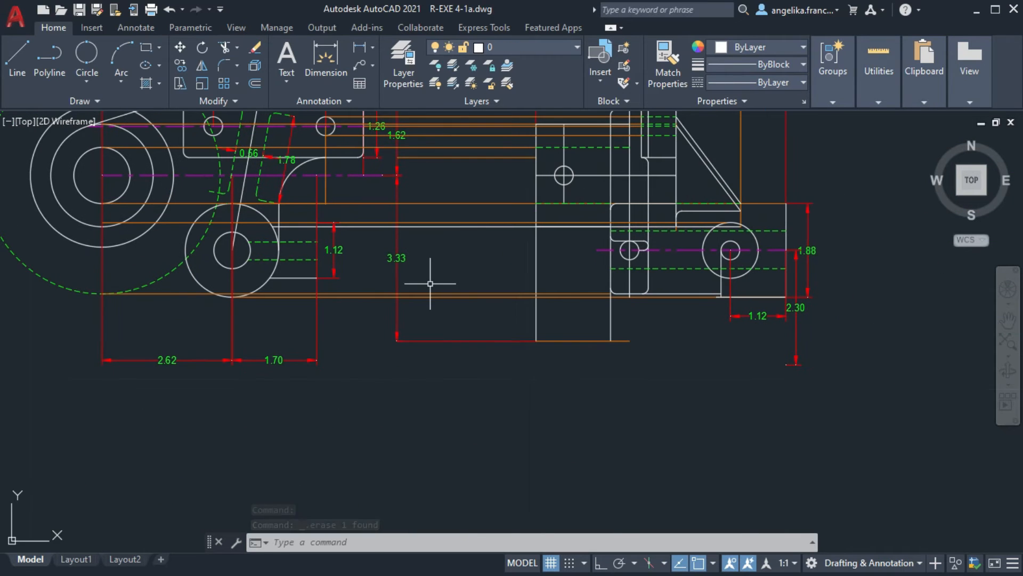
Examine the front view's outline around the concentric circles, the rounded plate and the hidden lines
{"action": "mouse_move", "coordinate": [426, 204]}
{"action": "middle_mouse_down"}
{"action": "mouse_move", "coordinate": [415, 251]}
{"action": "mouse_move", "coordinate": [416, 228]}
{"action": "middle_mouse_up"}
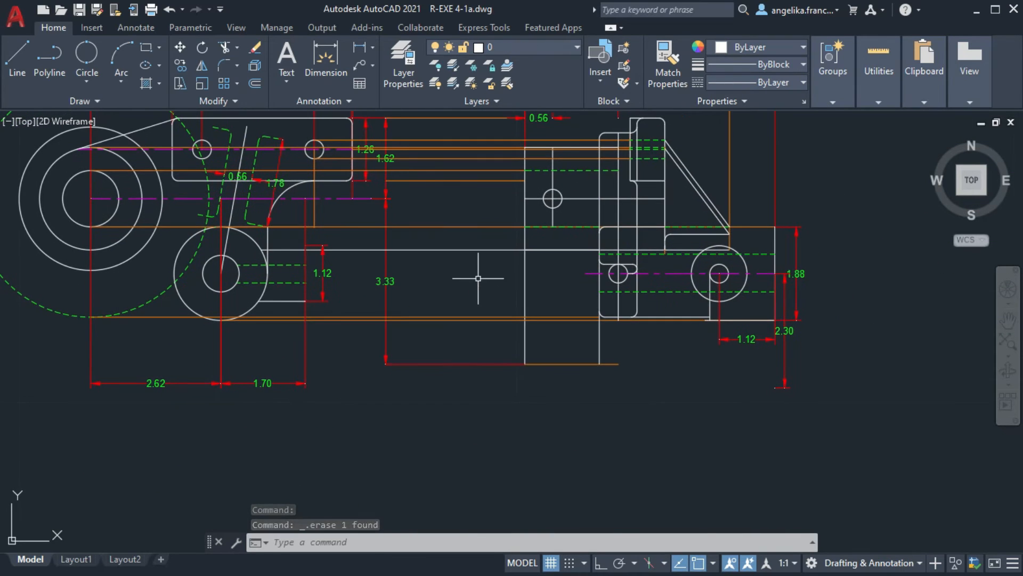
{"action": "middle_click_drag", "start_coordinate": [462, 261], "coordinate": [433, 297]}
{"action": "scroll", "coordinate": [267, 270], "scroll_direction": "up", "scroll_amount": 4}
{"action": "mouse_move", "coordinate": [96, 189]}
{"action": "middle_mouse_down"}
{"action": "mouse_move", "coordinate": [267, 270]}
{"action": "mouse_move", "coordinate": [284, 255]}
{"action": "middle_mouse_up"}
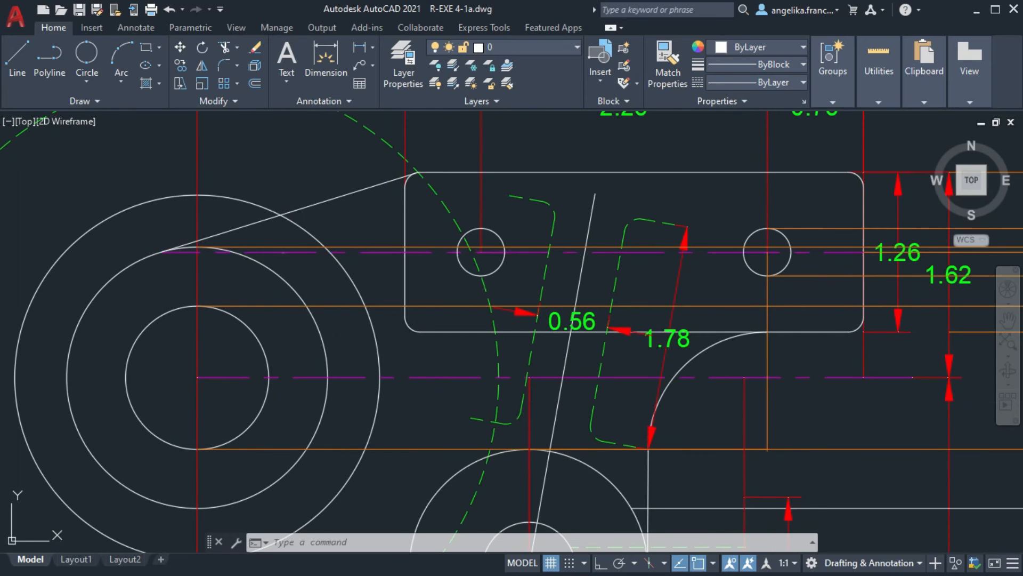
{"action": "left_click", "coordinate": [160, 255]}
{"action": "key", "text": "Escape"}
{"action": "scroll", "coordinate": [327, 251], "scroll_direction": "down", "scroll_amount": 2}
{"action": "middle_click_drag", "start_coordinate": [479, 373], "coordinate": [391, 197]}
On layer EXT LINES, add a 4.70 horizontal dimension leftward from the side view's lower-right corner, placed well below it
{"action": "mouse_move", "coordinate": [738, 317]}
{"action": "middle_mouse_down"}
{"action": "mouse_move", "coordinate": [402, 290]}
{"action": "mouse_move", "coordinate": [570, 290]}
{"action": "middle_mouse_up"}
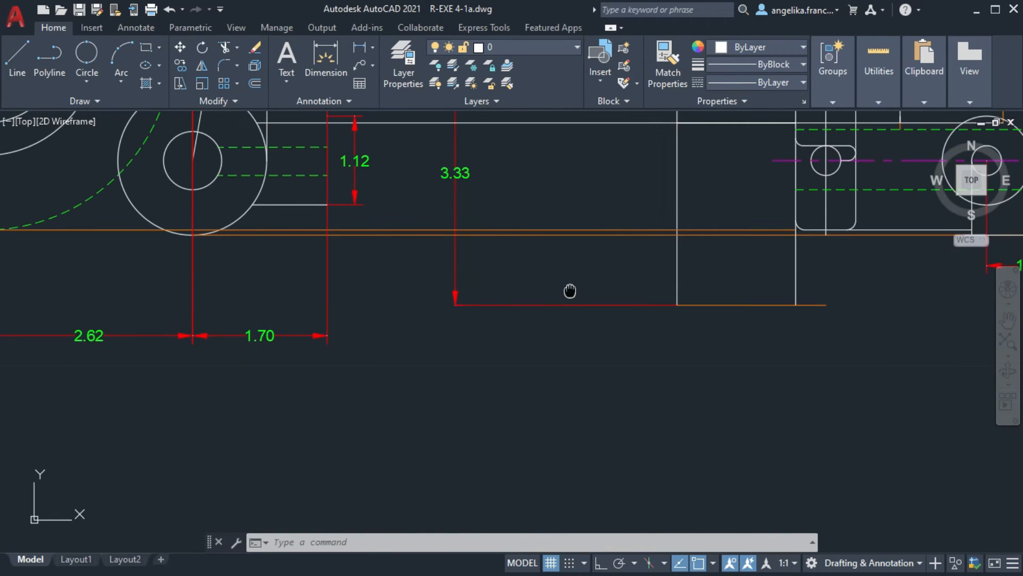
{"action": "middle_click_drag", "start_coordinate": [753, 289], "coordinate": [420, 285]}
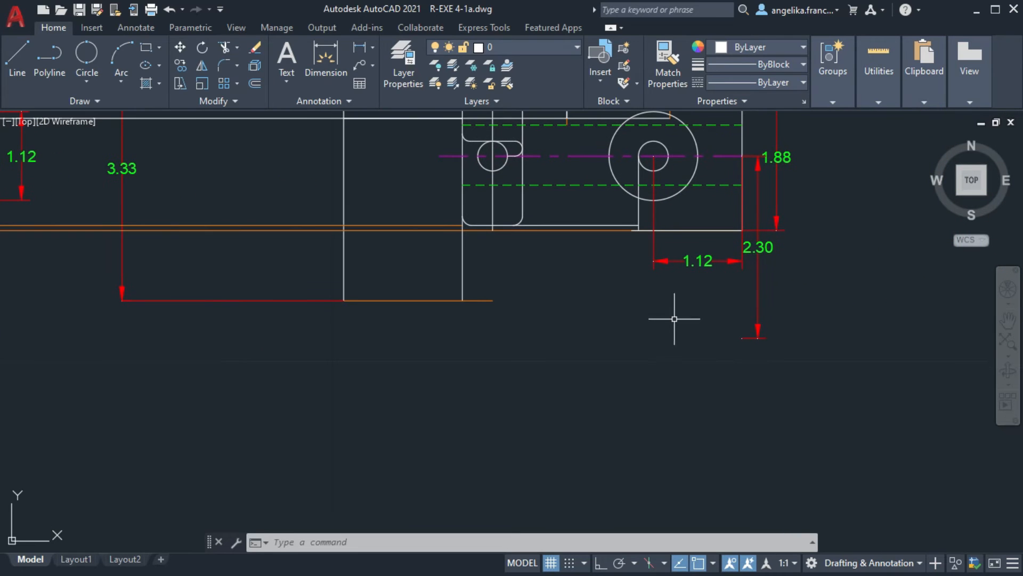
{"action": "left_click", "coordinate": [527, 47]}
{"action": "left_click", "coordinate": [522, 157]}
{"action": "key", "text": "Return"}
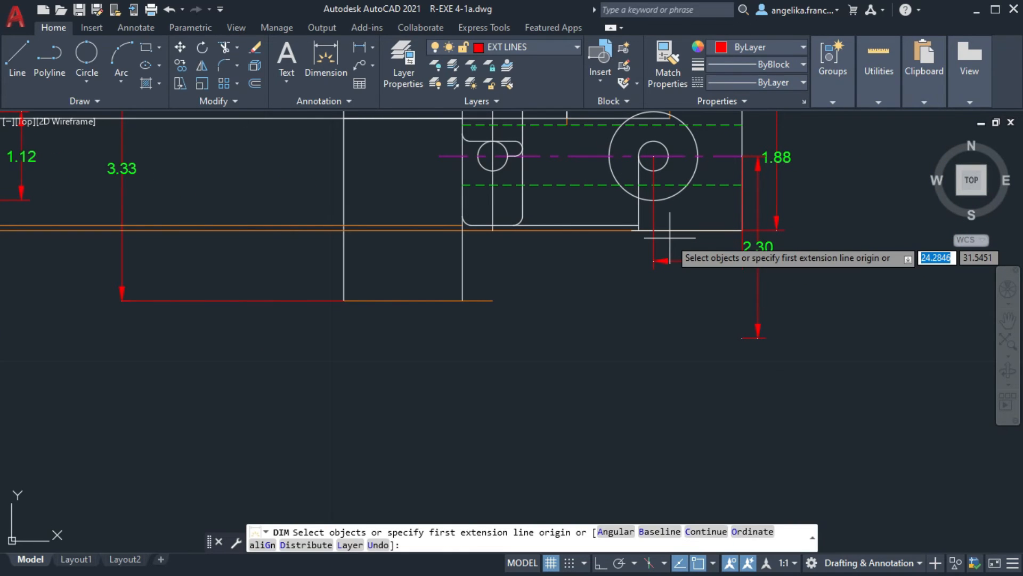
{"action": "key", "text": "Return"}
{"action": "scroll", "coordinate": [743, 248], "scroll_direction": "up", "scroll_amount": 3}
{"action": "left_click", "coordinate": [742, 228]}
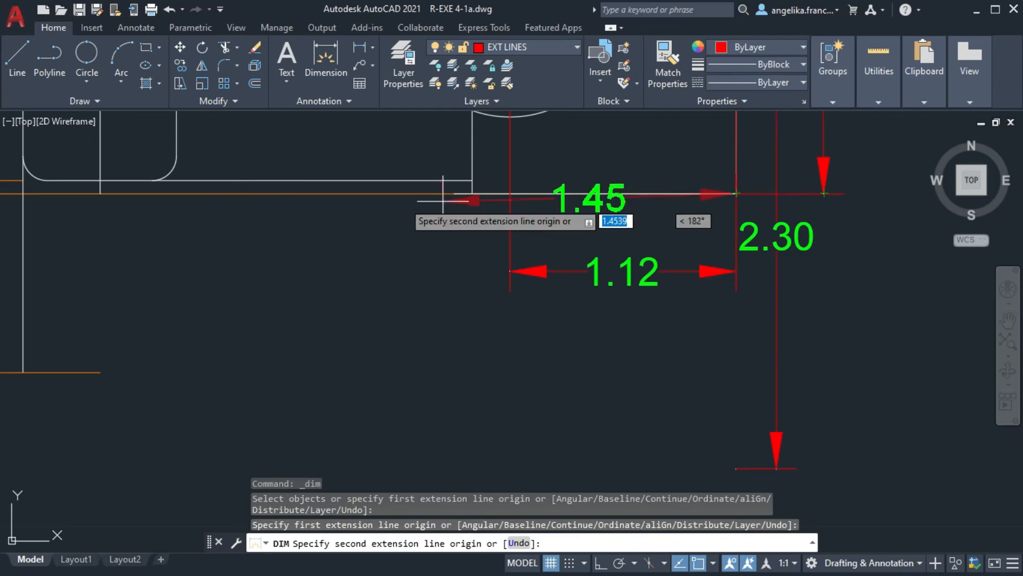
{"action": "scroll", "coordinate": [443, 201], "scroll_direction": "down", "scroll_amount": 2}
{"action": "type", "text": "4.70"}
{"action": "key", "text": "Return"}
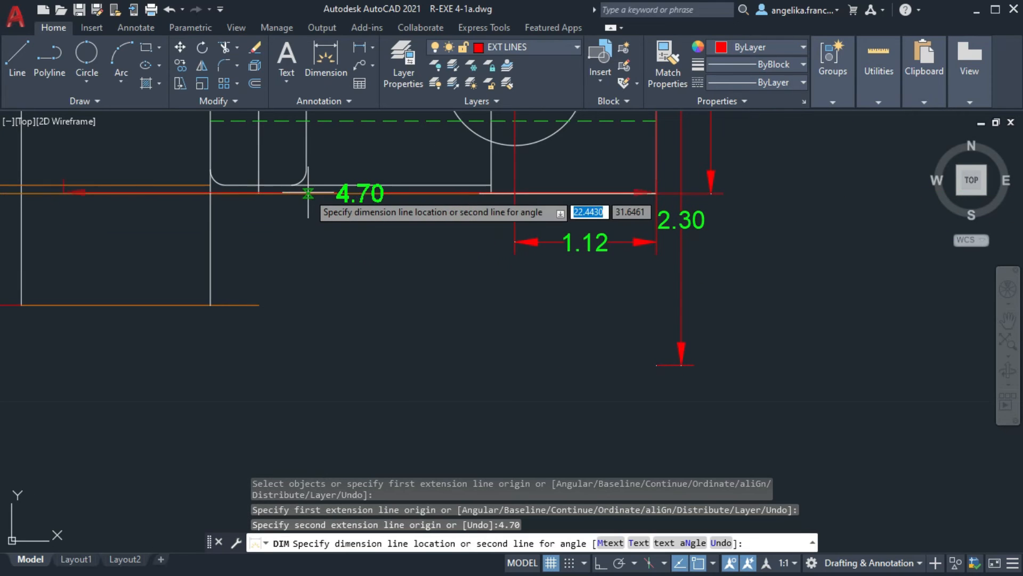
{"action": "scroll", "coordinate": [320, 255], "scroll_direction": "down", "scroll_amount": 3}
{"action": "left_click", "coordinate": [324, 344]}
Add a 0.80 horizontal dimension rightward from the 4.70 dimension's left end, placed just above it
{"action": "scroll", "coordinate": [309, 299], "scroll_direction": "up", "scroll_amount": 2}
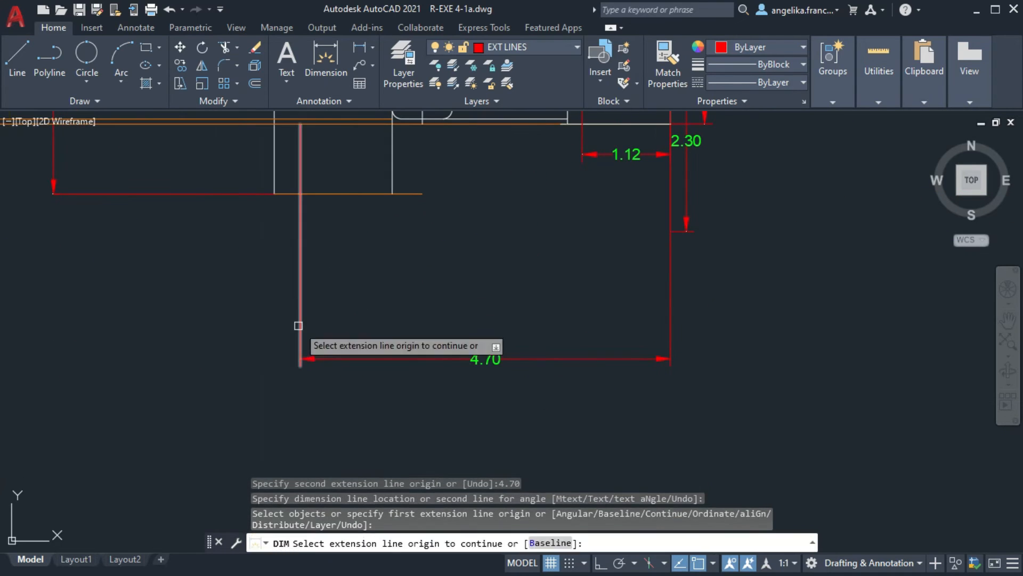
{"action": "scroll", "coordinate": [282, 354], "scroll_direction": "up", "scroll_amount": 4}
{"action": "left_click", "coordinate": [293, 358]}
{"action": "type", "text": "0."}
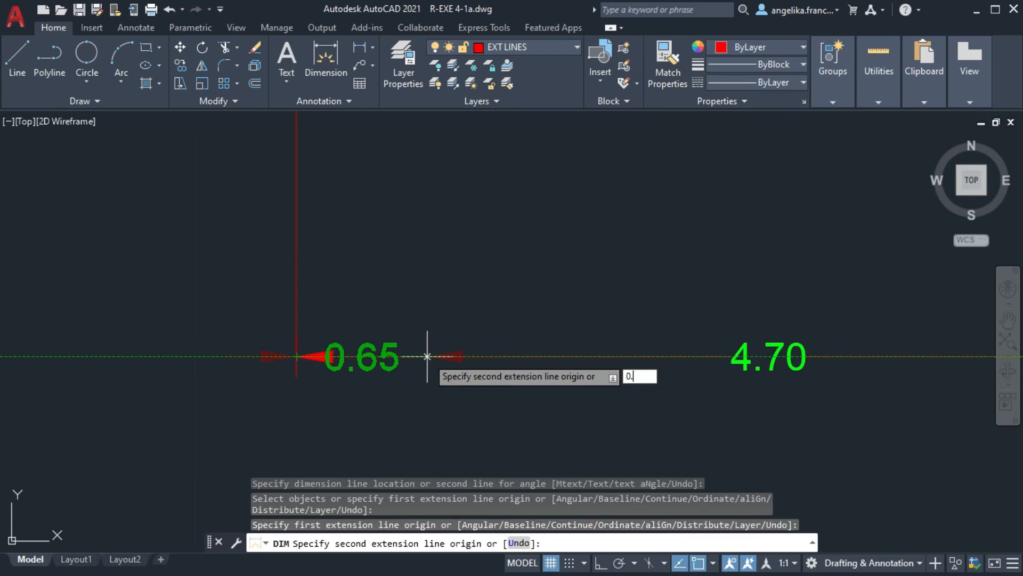
{"action": "type", "text": "80"}
{"action": "key", "text": "Return"}
{"action": "left_click", "coordinate": [291, 300]}
{"action": "scroll", "coordinate": [333, 320], "scroll_direction": "down", "scroll_amount": 1}
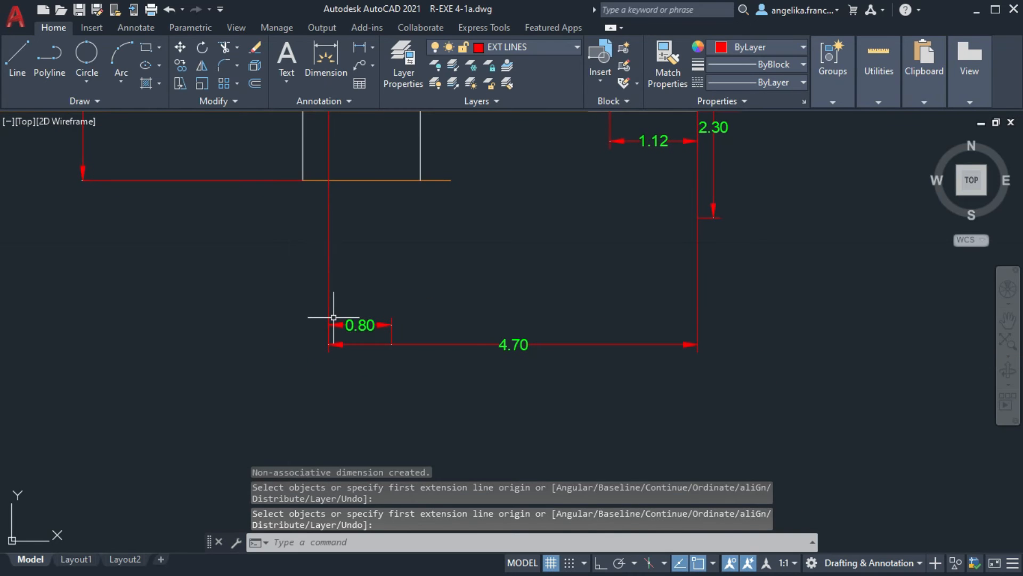
Shorten the side view's left vertical line by raising its lower end above the lower orange construction lines
{"action": "mouse_move", "coordinate": [397, 196]}
{"action": "middle_mouse_down"}
{"action": "mouse_move", "coordinate": [437, 331]}
{"action": "mouse_move", "coordinate": [396, 302]}
{"action": "middle_mouse_up"}
{"action": "scroll", "coordinate": [431, 293], "scroll_direction": "down", "scroll_amount": 2}
{"action": "left_click", "coordinate": [378, 315]}
{"action": "left_click", "coordinate": [379, 202]}
{"action": "key", "text": "Escape"}
On layer 0, draw a circle of radius 0.1875 where the 4.70 dimension's left extension line crosses the lowest orange line
{"action": "scroll", "coordinate": [396, 302], "scroll_direction": "up", "scroll_amount": 2}
{"action": "middle_click_drag", "start_coordinate": [396, 302], "coordinate": [448, 293]}
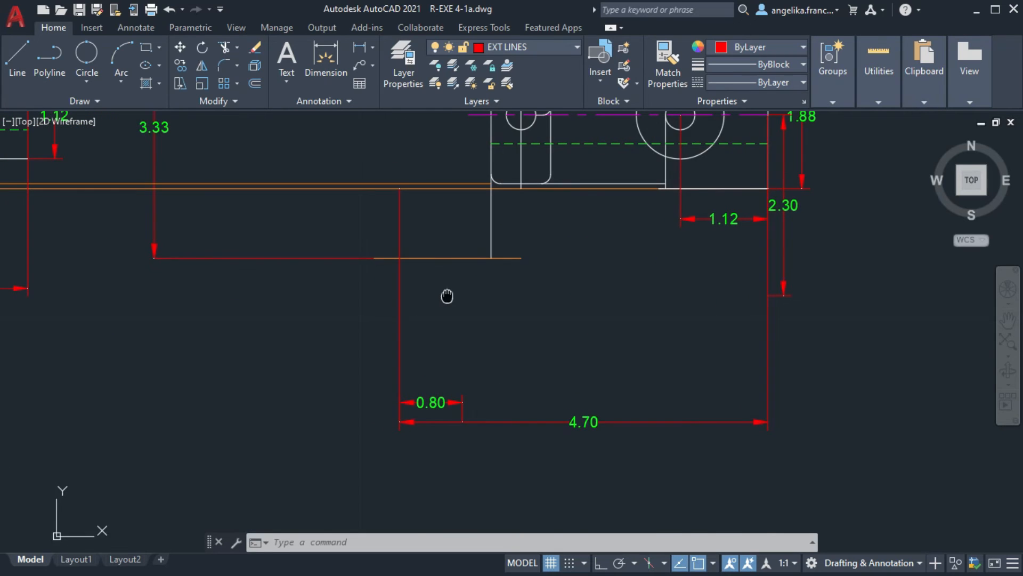
{"action": "scroll", "coordinate": [478, 250], "scroll_direction": "up", "scroll_amount": 2}
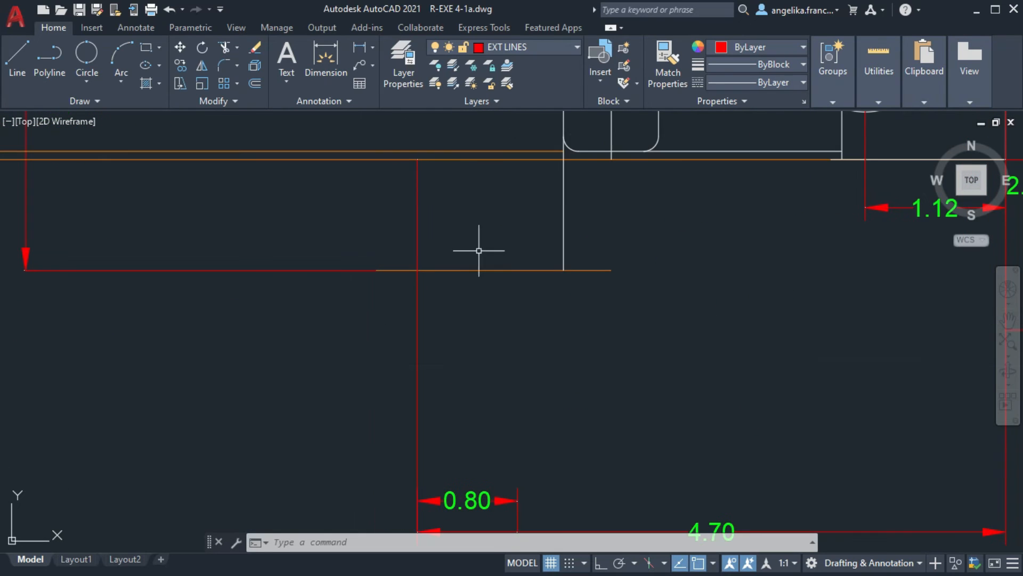
{"action": "left_click", "coordinate": [417, 270]}
{"action": "type", "text": "0.1875"}
{"action": "key", "text": "Return"}
{"action": "key", "text": "Return"}
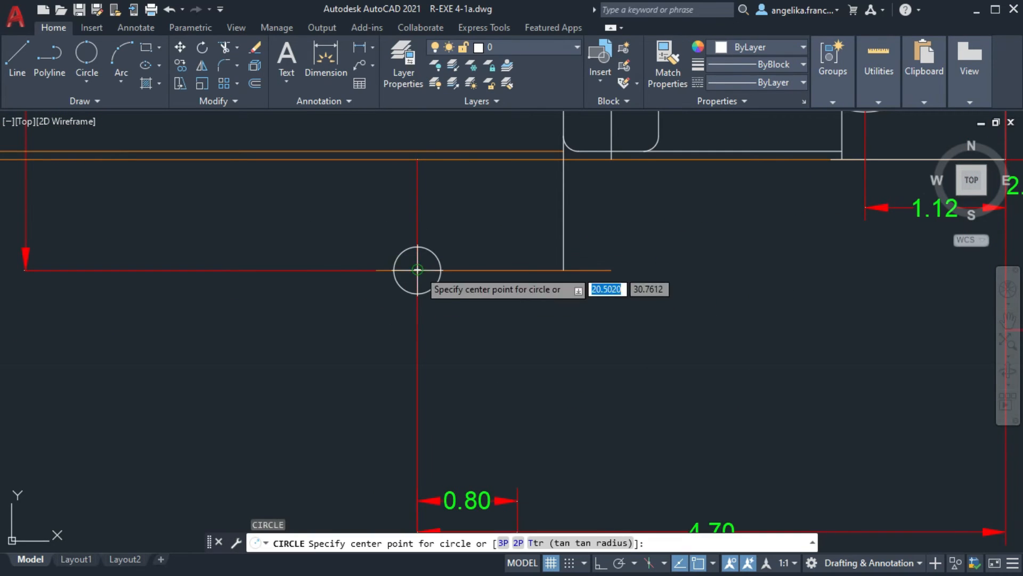
Draw a circle of diameter 1.12 concentric with the small circle on the 4.70 dimension's left extension line
{"action": "left_click", "coordinate": [418, 270]}
{"action": "type", "text": "D"}
{"action": "key", "text": "Return"}
{"action": "type", "text": "1.12"}
{"action": "key", "text": "Return"}
{"action": "middle_click_drag", "start_coordinate": [427, 263], "coordinate": [618, 236]}
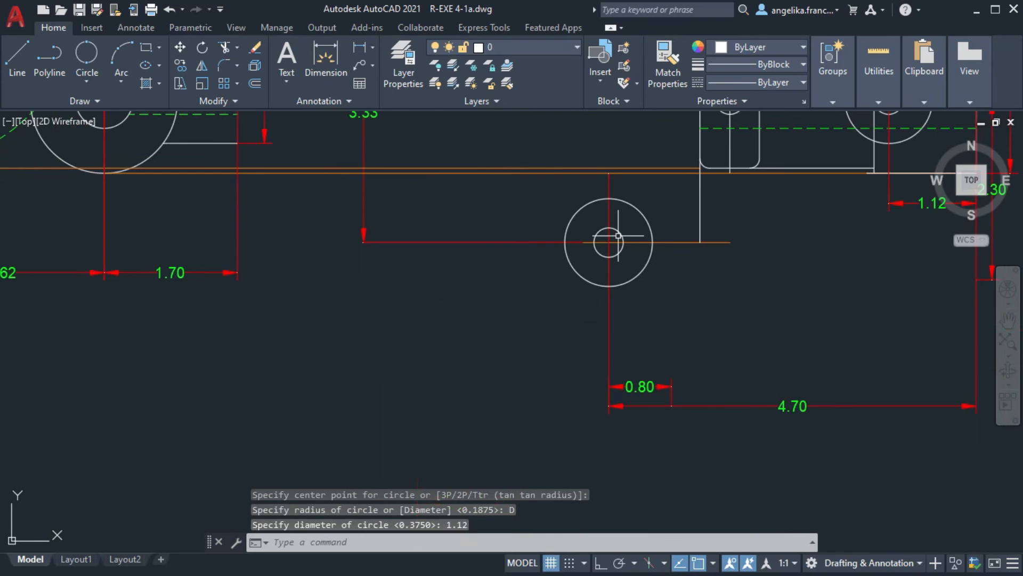
On layer GUIDE LINES, draw a horizontal line from the 1.12 circle's bottom quadrant to the 2.62 dimension's left extension line
{"action": "left_click", "coordinate": [533, 47]}
{"action": "left_click", "coordinate": [520, 171]}
{"action": "type", "text": "l"}
{"action": "key", "text": "Return"}
{"action": "left_click", "coordinate": [609, 286]}
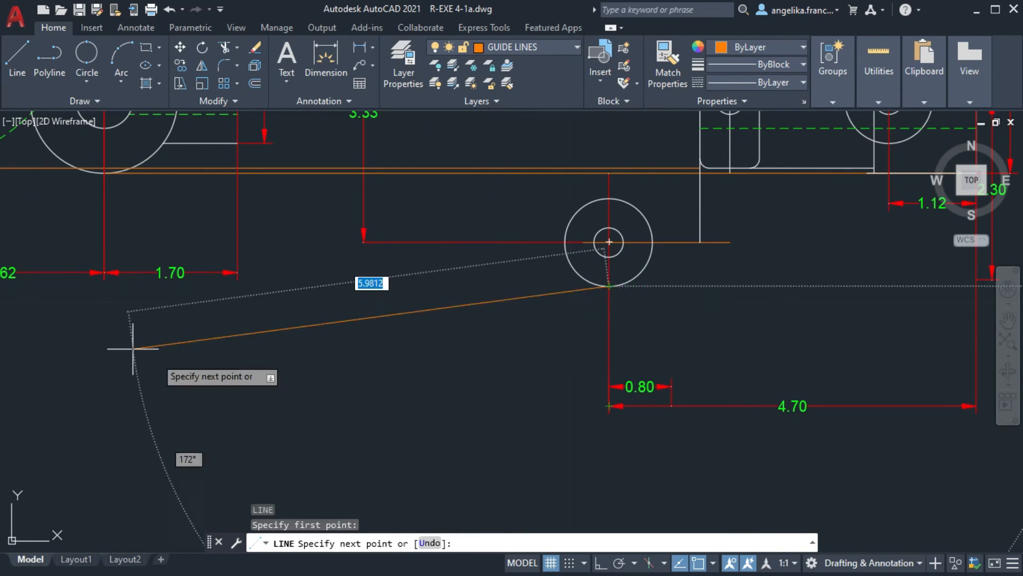
{"action": "middle_click_drag", "start_coordinate": [104, 292], "coordinate": [242, 294]}
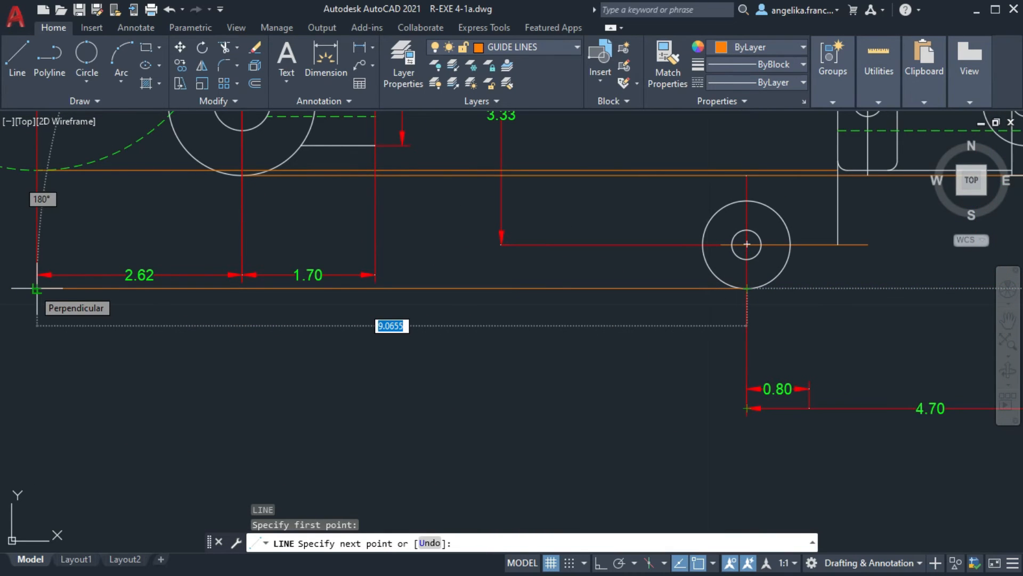
{"action": "left_click", "coordinate": [36, 289]}
{"action": "key", "text": "Escape"}
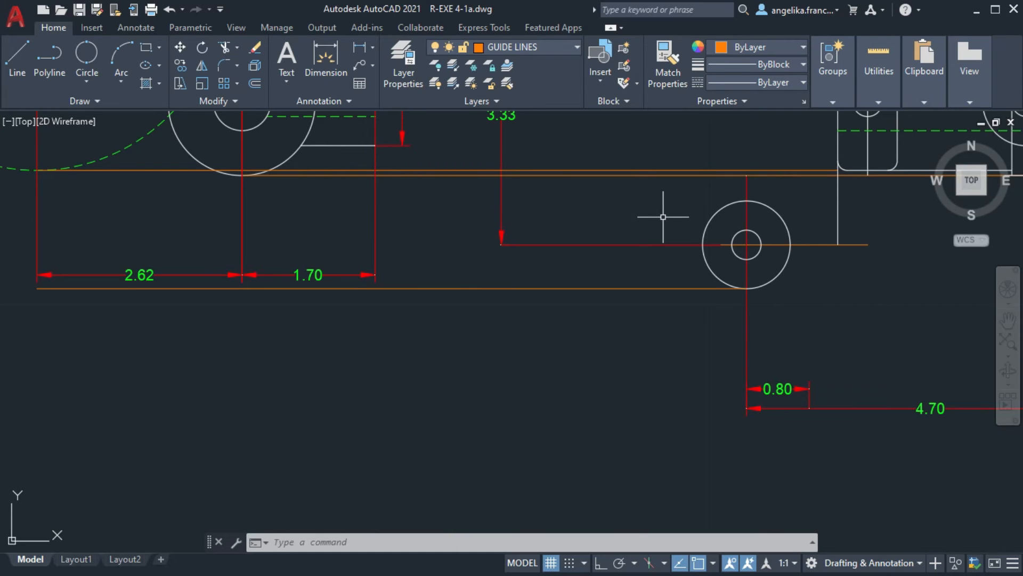
Draw a horizontal guide line from the 1.12 circle's top quadrant to the 2.62 dimension's left extension line
{"action": "type", "text": "l"}
{"action": "key", "text": "Return"}
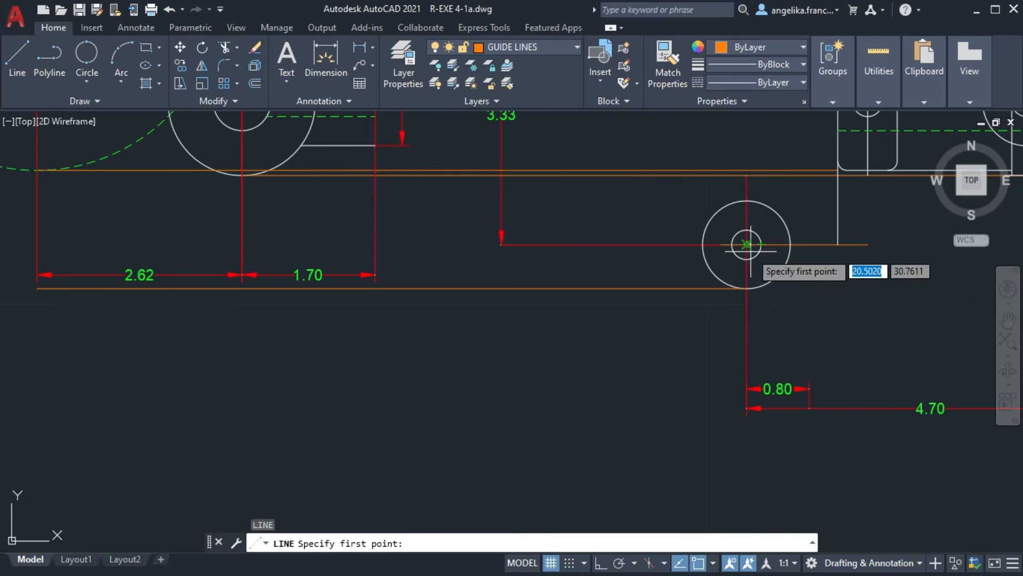
{"action": "left_click", "coordinate": [747, 201]}
{"action": "left_click", "coordinate": [37, 200]}
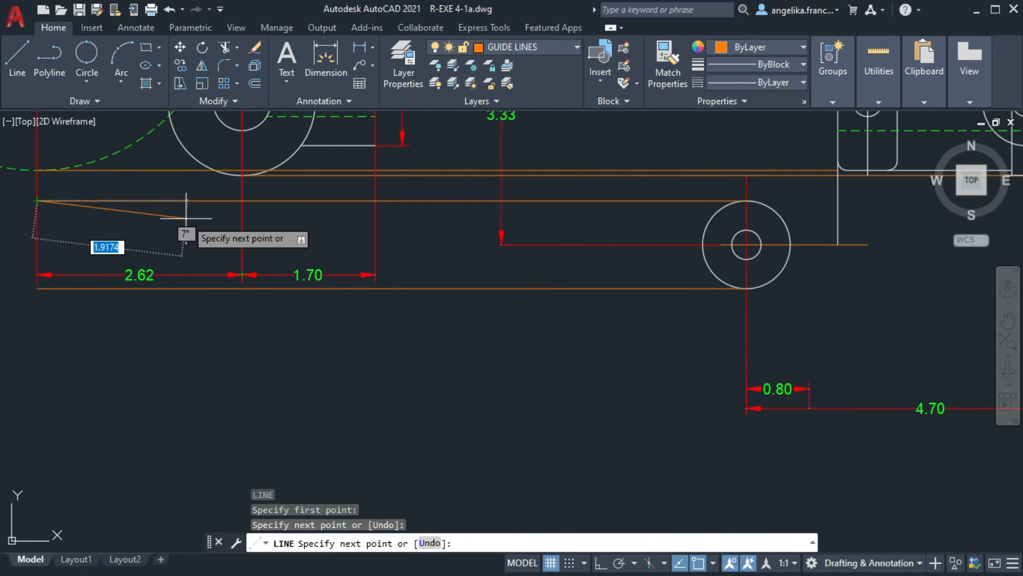
{"action": "key", "text": "Return"}
Erase the guide line running from the 1.12 circle's bottom quadrant
{"action": "scroll", "coordinate": [465, 229], "scroll_direction": "down", "scroll_amount": 2}
{"action": "scroll", "coordinate": [468, 266], "scroll_direction": "up", "scroll_amount": 2}
{"action": "left_click", "coordinate": [468, 266]}
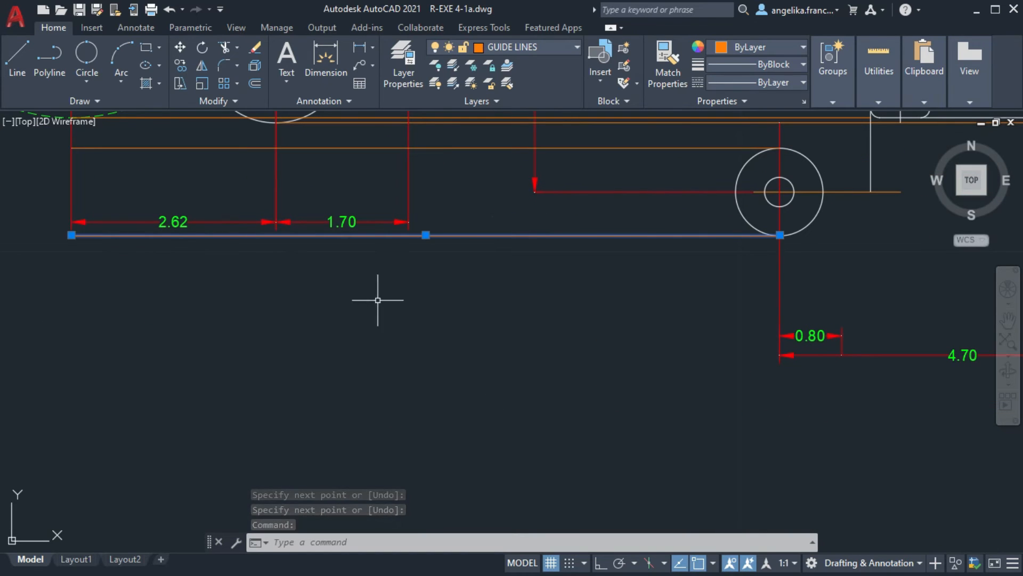
{"action": "key", "text": "Escape"}
{"action": "key", "text": "Return"}
{"action": "key", "text": "Escape"}
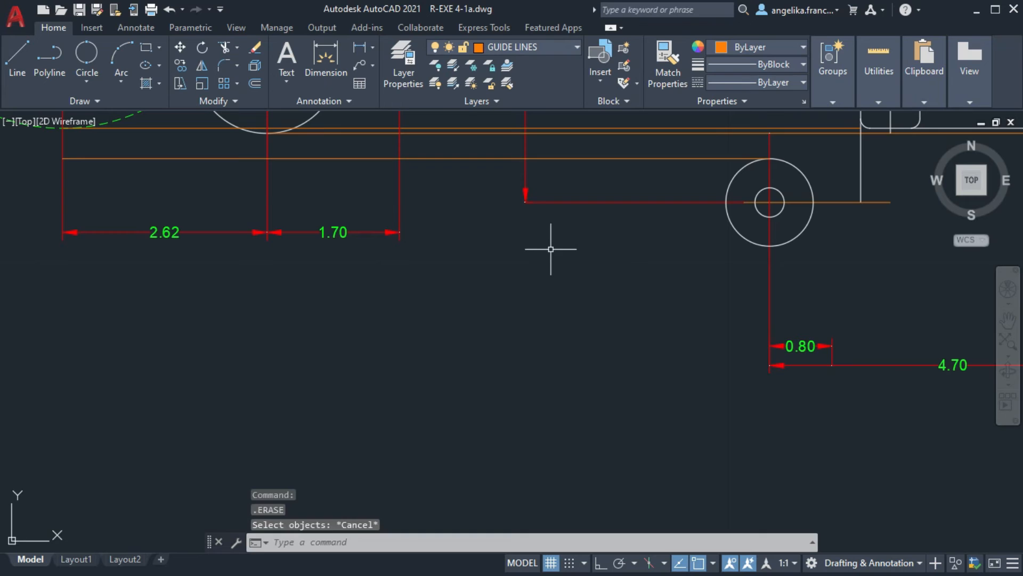
{"action": "type", "text": "l"}
{"action": "key", "text": "Return"}
{"action": "scroll", "coordinate": [771, 247], "scroll_direction": "up", "scroll_amount": 4}
{"action": "left_click", "coordinate": [766, 247]}
{"action": "middle_click_drag", "start_coordinate": [149, 245], "coordinate": [938, 248]}
{"action": "middle_click_drag", "start_coordinate": [133, 248], "coordinate": [922, 248]}
{"action": "scroll", "coordinate": [538, 232], "scroll_direction": "down", "scroll_amount": 2}
{"action": "middle_click_drag", "start_coordinate": [538, 232], "coordinate": [326, 211]}
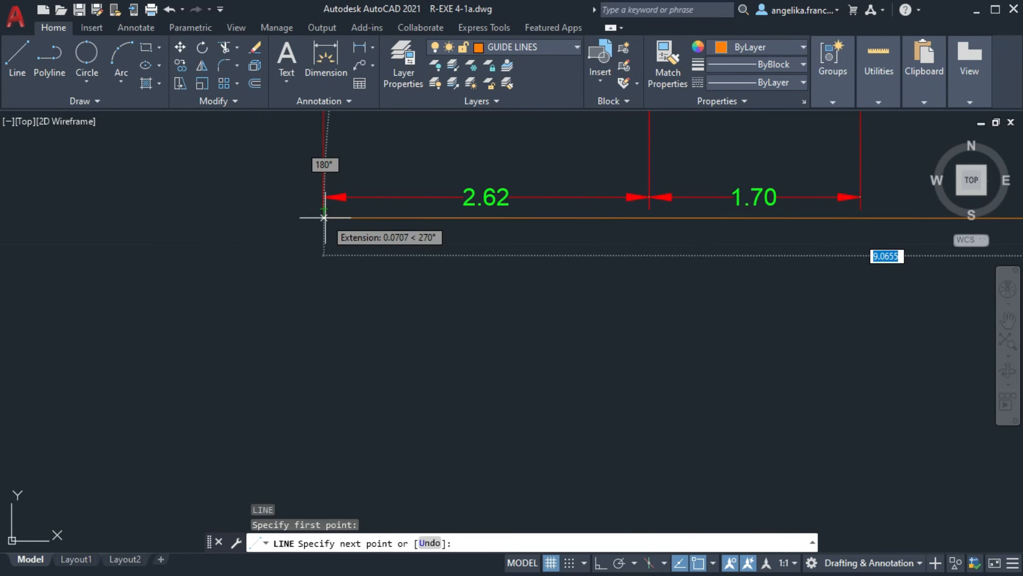
{"action": "scroll", "coordinate": [258, 221], "scroll_direction": "down", "scroll_amount": 2}
{"action": "middle_click_drag", "start_coordinate": [258, 222], "coordinate": [171, 222]}
{"action": "key", "text": "Escape"}
Lower the 2.62 and 1.70 dimension lines together, keeping them aligned, below the level of the 1.12 circle's bottom
{"action": "left_click", "coordinate": [213, 188]}
{"action": "left_click", "coordinate": [213, 207]}
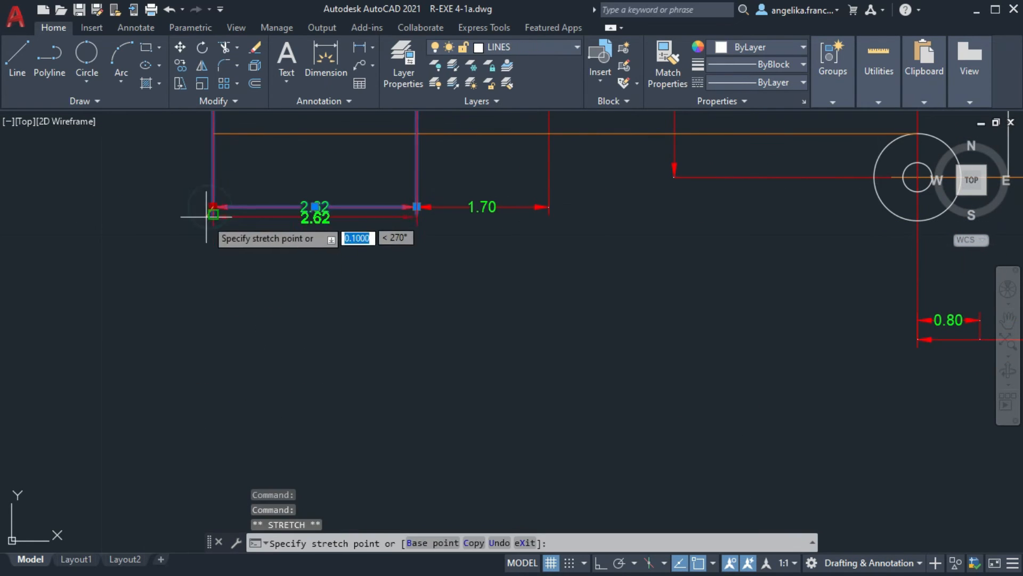
{"action": "left_click", "coordinate": [213, 251]}
{"action": "left_click", "coordinate": [507, 208]}
{"action": "left_click", "coordinate": [417, 207]}
{"action": "left_click", "coordinate": [416, 251]}
{"action": "key", "text": "Escape"}
Redraw the horizontal guide line from the 1.12 circle's bottom quadrant to the lengthened left extension line of the 2.62 dimension
{"action": "type", "text": "l"}
{"action": "key", "text": "Return"}
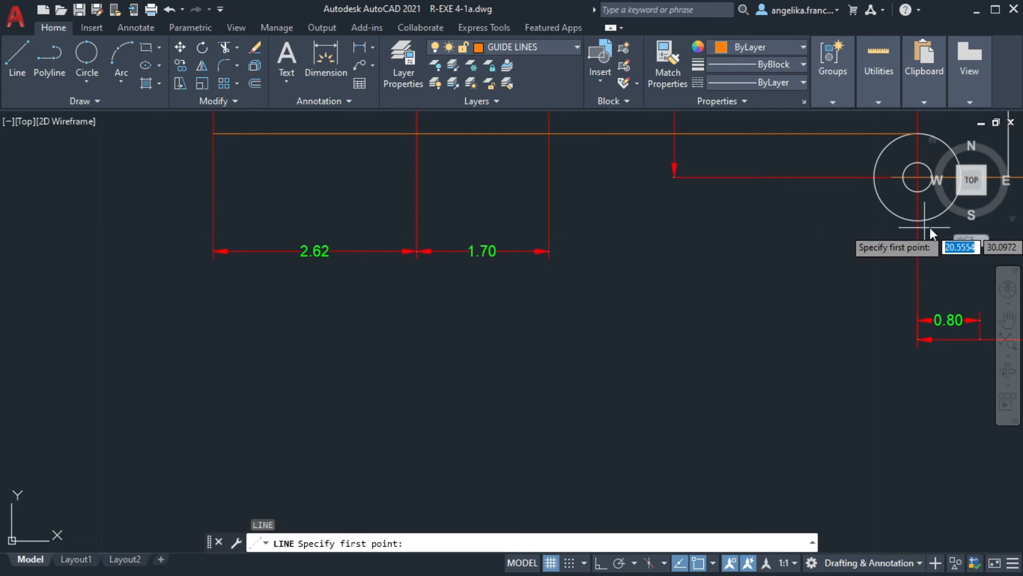
{"action": "scroll", "coordinate": [917, 220], "scroll_direction": "up", "scroll_amount": 4}
{"action": "left_click", "coordinate": [917, 219]}
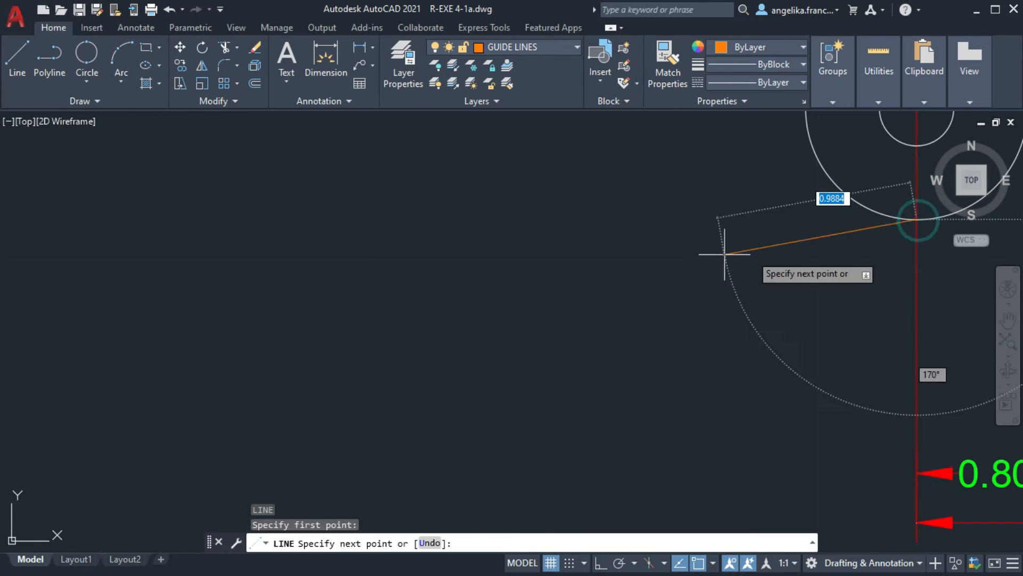
{"action": "scroll", "coordinate": [639, 205], "scroll_direction": "down", "scroll_amount": 6}
{"action": "middle_click_drag", "start_coordinate": [367, 206], "coordinate": [525, 206]}
{"action": "left_click", "coordinate": [439, 200]}
{"action": "key", "text": "Return"}
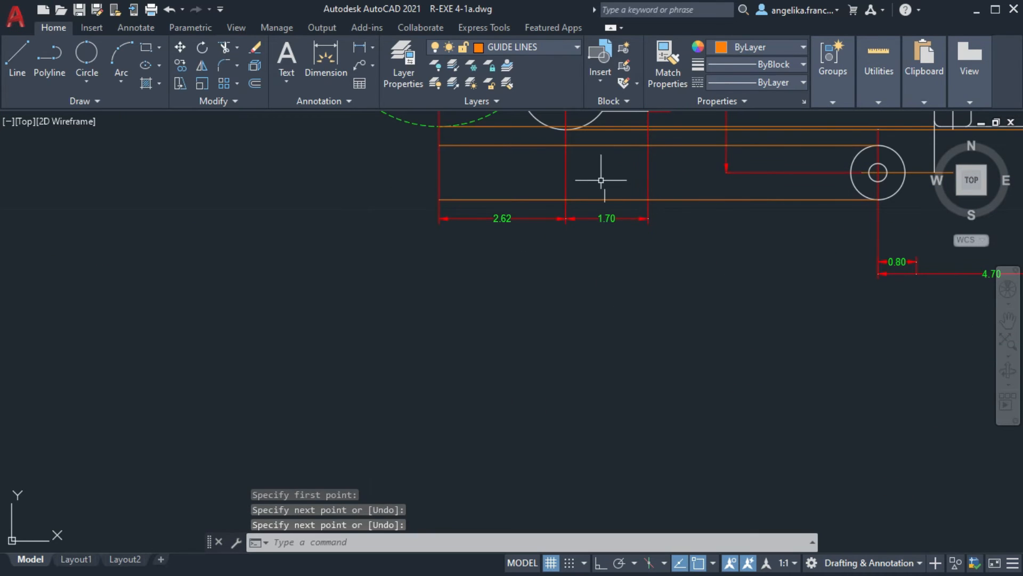
On layer 0, draw a vertical line from the front view circle's left crossing with the topmost orange line down to the lowest one
{"action": "scroll", "coordinate": [621, 157], "scroll_direction": "up", "scroll_amount": 2}
{"action": "left_click", "coordinate": [543, 52]}
{"action": "left_click", "coordinate": [533, 83]}
{"action": "type", "text": "l"}
{"action": "key", "text": "Return"}
{"action": "scroll", "coordinate": [486, 128], "scroll_direction": "up", "scroll_amount": 2}
{"action": "middle_click_drag", "start_coordinate": [486, 129], "coordinate": [468, 156]}
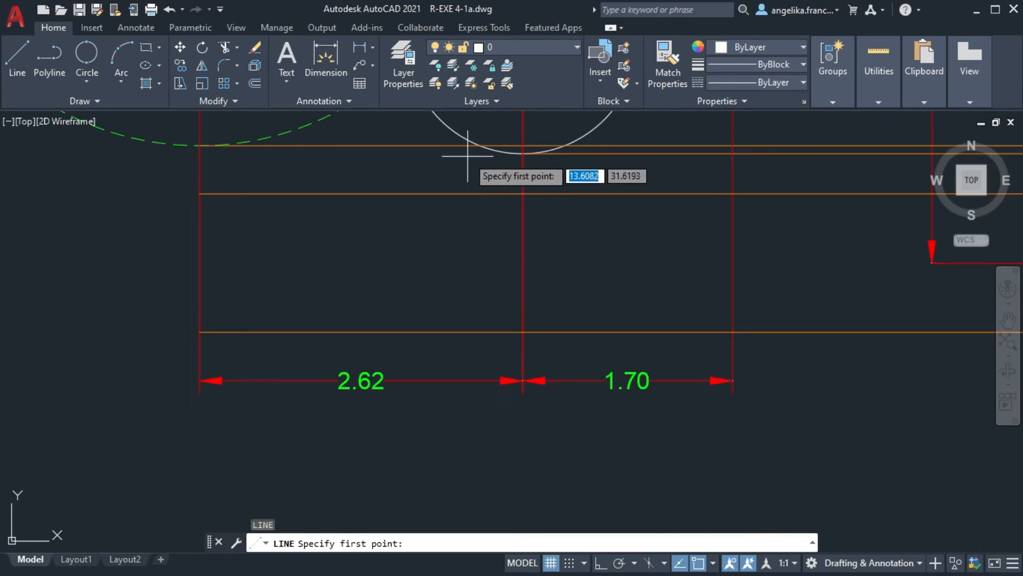
{"action": "left_click", "coordinate": [479, 146]}
{"action": "left_click", "coordinate": [480, 331]}
{"action": "key", "text": "Return"}
Draw a matching vertical line from the circle's right crossing with the topmost orange line down to the lowest orange line
{"action": "key", "text": "Return"}
{"action": "left_click", "coordinate": [565, 146]}
{"action": "left_click", "coordinate": [564, 331]}
{"action": "key", "text": "Return"}
{"action": "left_click", "coordinate": [522, 47]}
{"action": "left_click", "coordinate": [529, 160]}
{"action": "left_click", "coordinate": [326, 58]}
{"action": "left_click", "coordinate": [479, 332]}
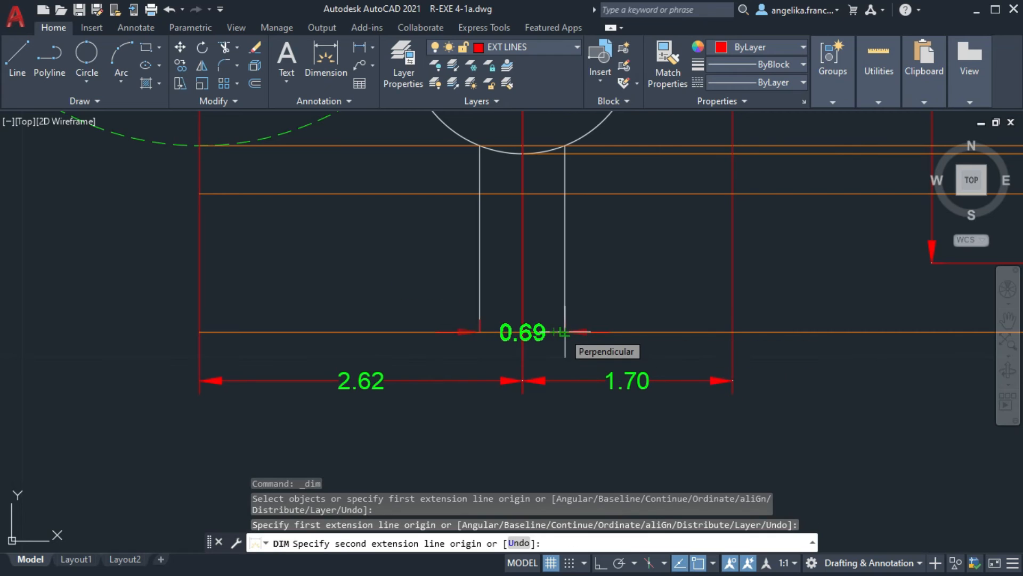
{"action": "key", "text": "Escape"}
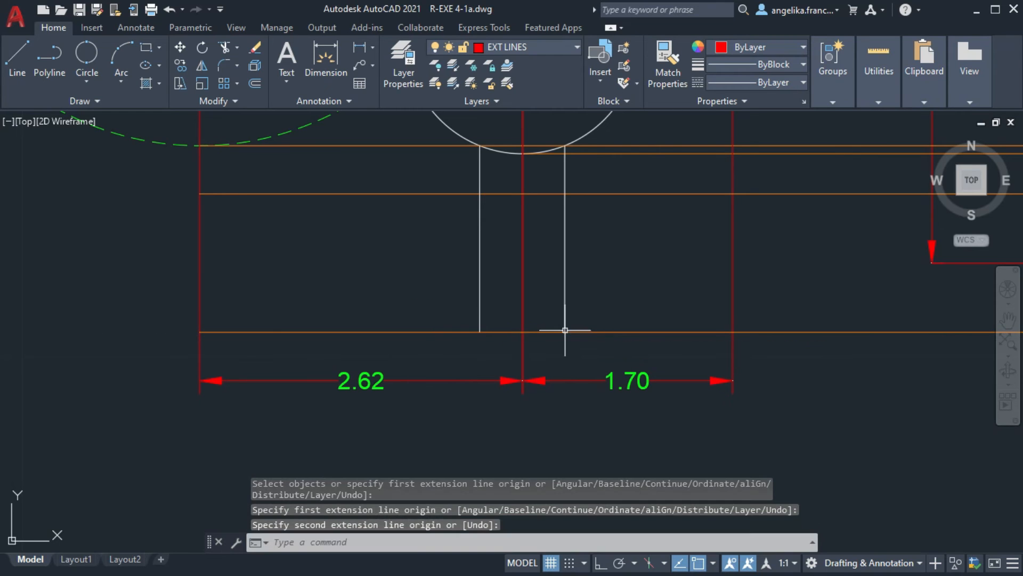
{"action": "scroll", "coordinate": [565, 363], "scroll_direction": "up", "scroll_amount": 3}
{"action": "scroll", "coordinate": [533, 341], "scroll_direction": "down", "scroll_amount": 3}
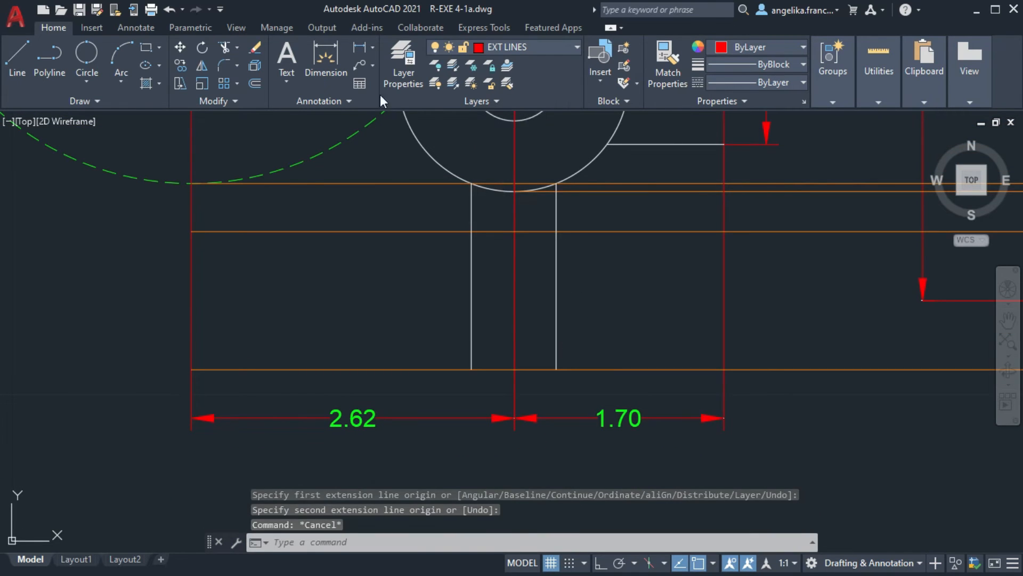
On layer GUIDE LINES, draw a 0.53 line rightward from where the red centre line meets the lowest orange line
{"action": "left_click", "coordinate": [522, 46]}
{"action": "left_click", "coordinate": [523, 175]}
{"action": "type", "text": "l"}
{"action": "key", "text": "Return"}
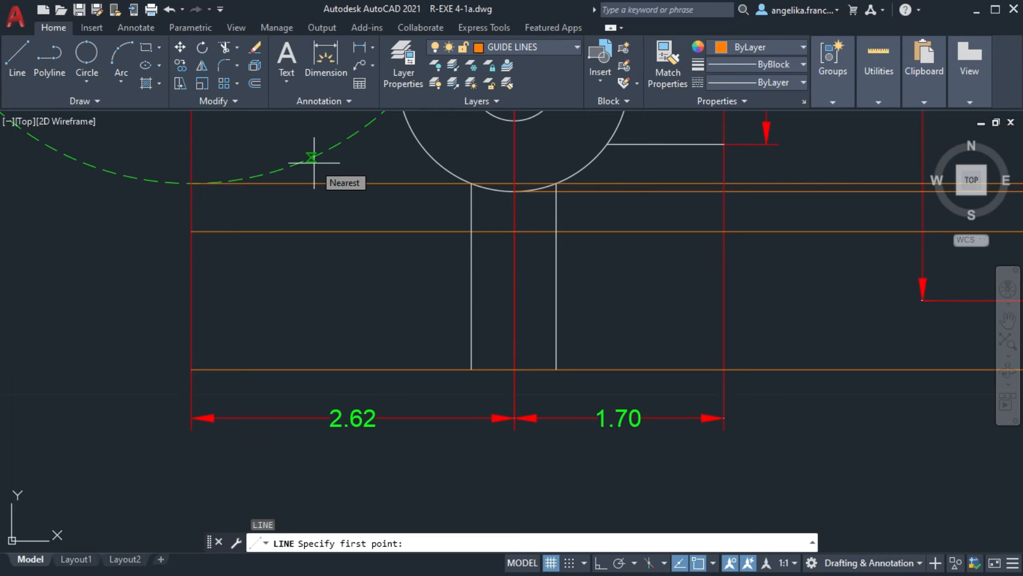
{"action": "key", "text": "Return"}
{"action": "key", "text": "Escape"}
{"action": "type", "text": "l"}
{"action": "key", "text": "Return"}
{"action": "left_click", "coordinate": [515, 369]}
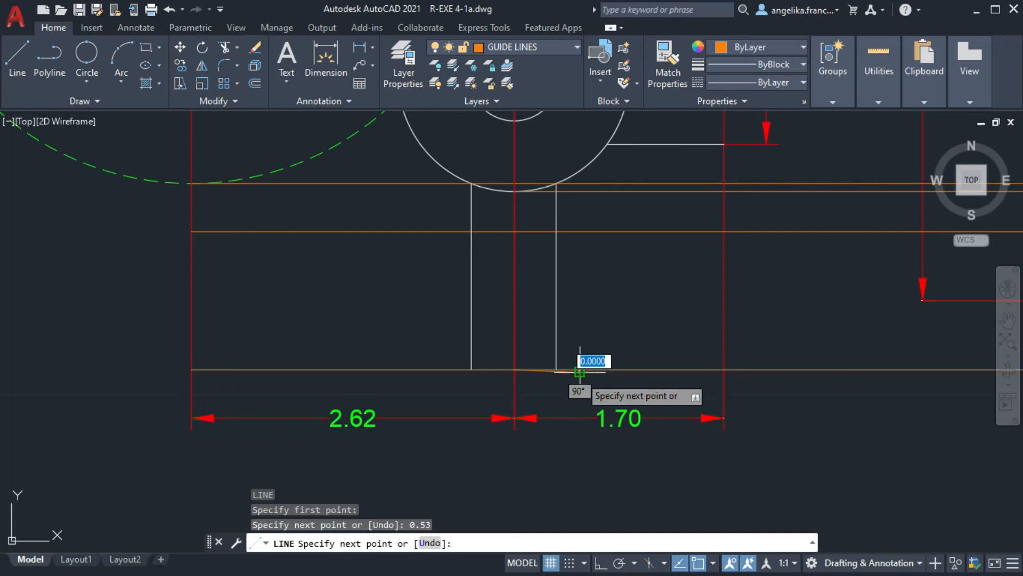
{"action": "key", "text": "Return"}
Erase the long lowest orange guide line beneath the two vertical lines
{"action": "left_click", "coordinate": [651, 370]}
{"action": "key", "text": "Delete"}
{"action": "scroll", "coordinate": [652, 369], "scroll_direction": "up", "scroll_amount": 1}
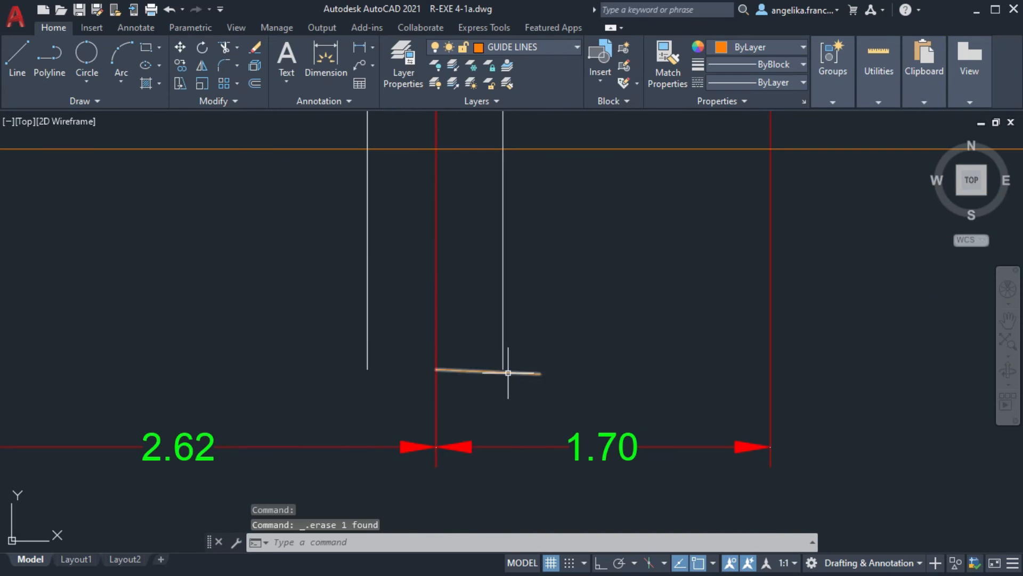
Level the short 0.53 guide line horizontally and centre it on the red vertical centre line
{"action": "left_click", "coordinate": [508, 372]}
{"action": "scroll", "coordinate": [508, 372], "scroll_direction": "up", "scroll_amount": 2}
{"action": "left_click", "coordinate": [589, 376]}
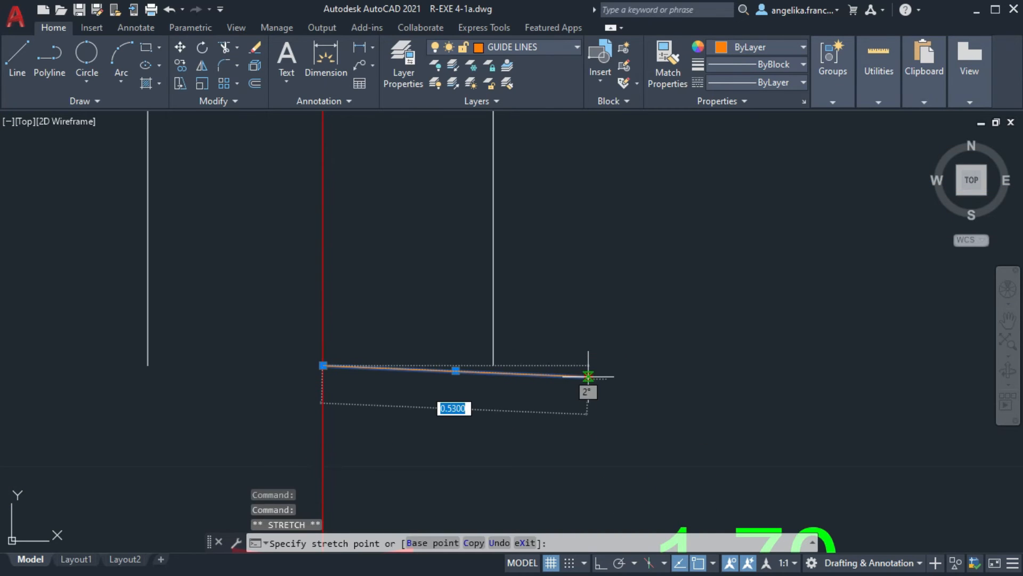
{"action": "left_click", "coordinate": [589, 375]}
{"action": "left_click", "coordinate": [456, 365]}
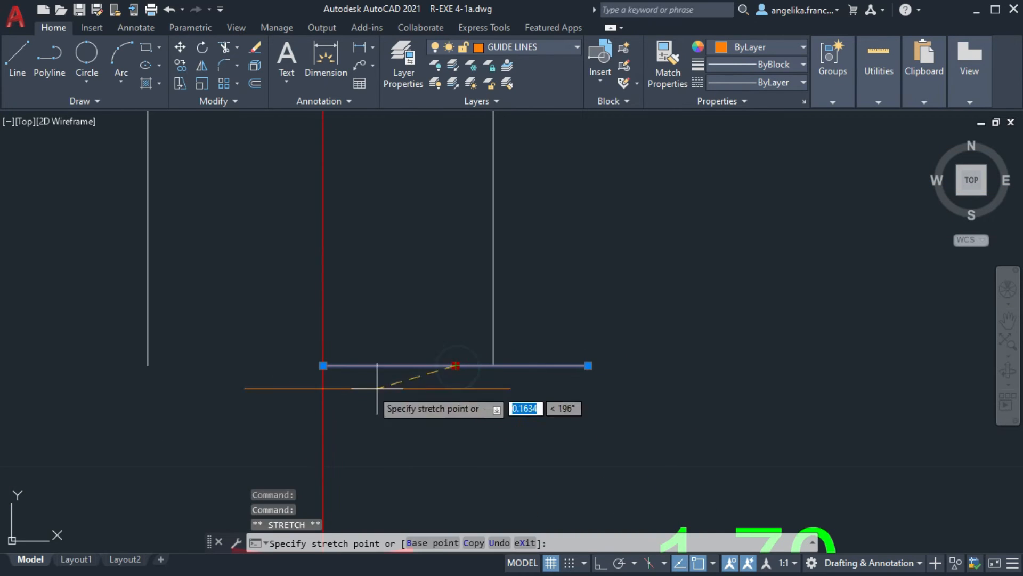
{"action": "left_click", "coordinate": [322, 366]}
On layer EXT LINES, add a 0.53 horizontal dimension across the short guide line, placed just above the 2.62 and 1.70 dimensions
{"action": "left_click", "coordinate": [545, 47]}
{"action": "left_click", "coordinate": [539, 154]}
{"action": "left_click", "coordinate": [326, 60]}
{"action": "left_click", "coordinate": [190, 366]}
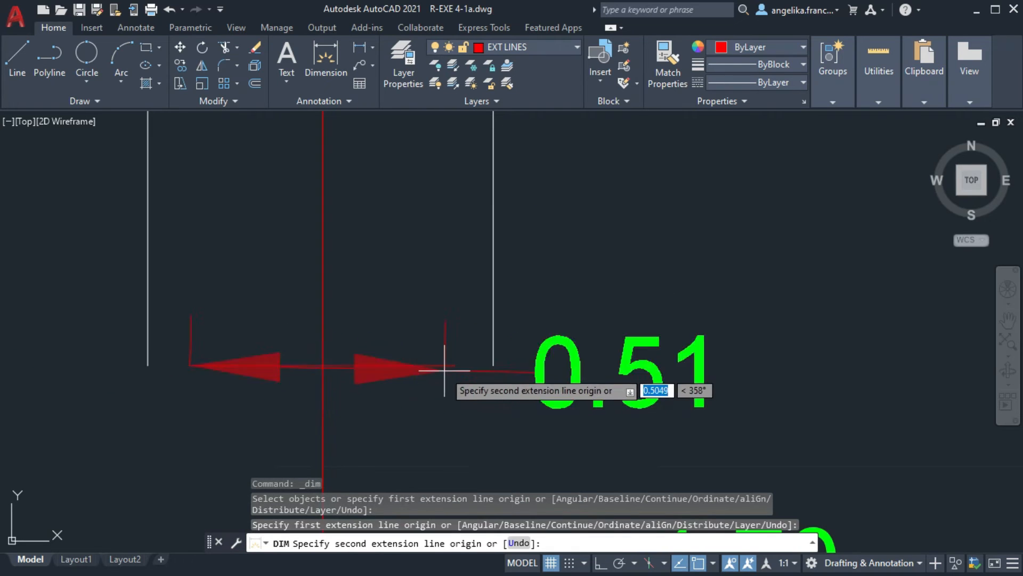
{"action": "left_click", "coordinate": [454, 366]}
{"action": "scroll", "coordinate": [406, 376], "scroll_direction": "down", "scroll_amount": 2}
{"action": "middle_click_drag", "start_coordinate": [374, 419], "coordinate": [382, 358]}
{"action": "left_click", "coordinate": [379, 377]}
{"action": "middle_click_drag", "start_coordinate": [382, 322], "coordinate": [397, 311]}
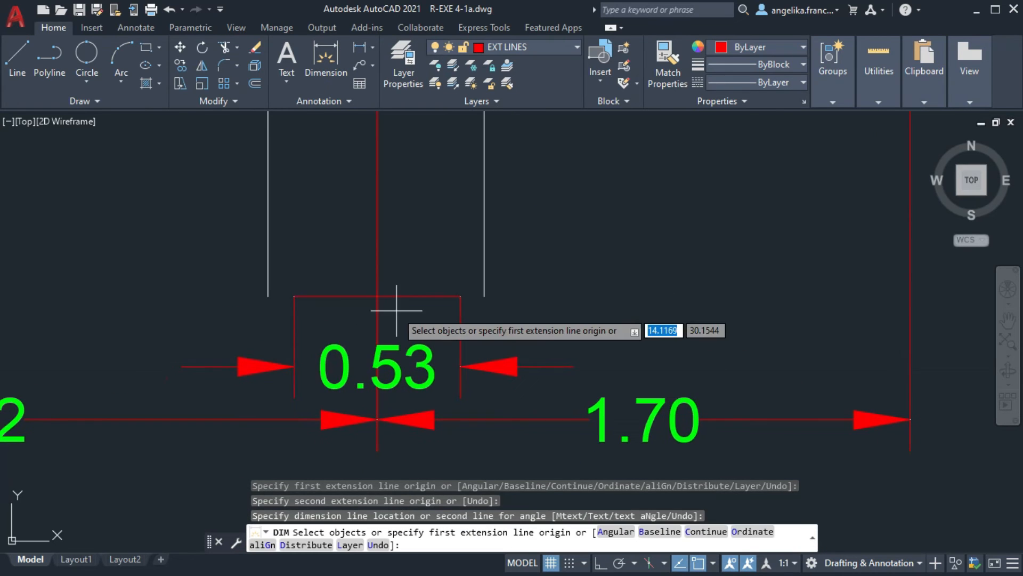
Erase the short guide line above the 0.53 dimension
{"action": "scroll", "coordinate": [411, 299], "scroll_direction": "up", "scroll_amount": 2}
{"action": "key", "text": "Escape"}
{"action": "left_click", "coordinate": [406, 303]}
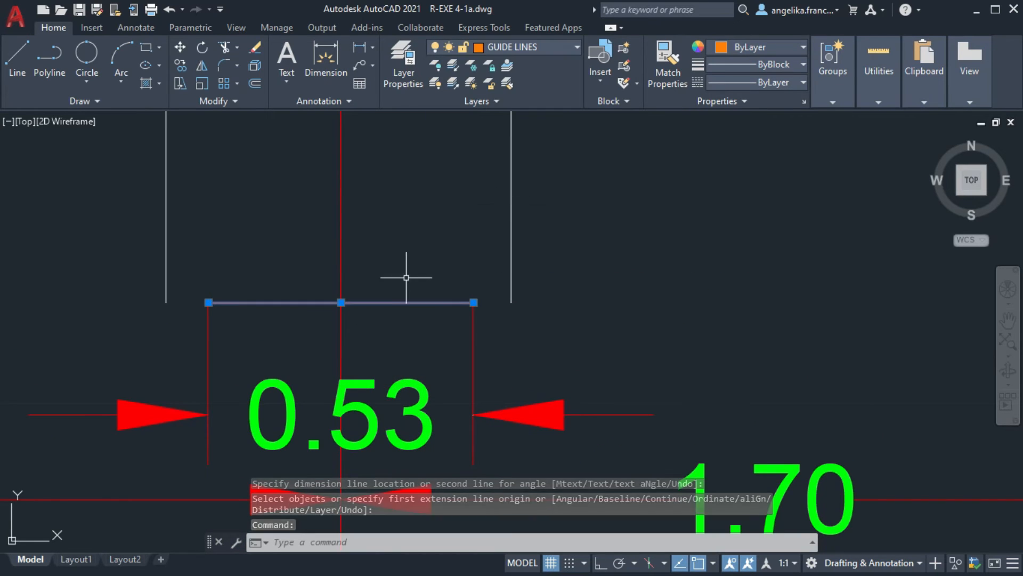
{"action": "key", "text": "Delete"}
Draw a 0.94 horizontal guide line from the 0.53 dimension's left origin and centre it on the red centre line
{"action": "type", "text": "l"}
{"action": "key", "text": "Return"}
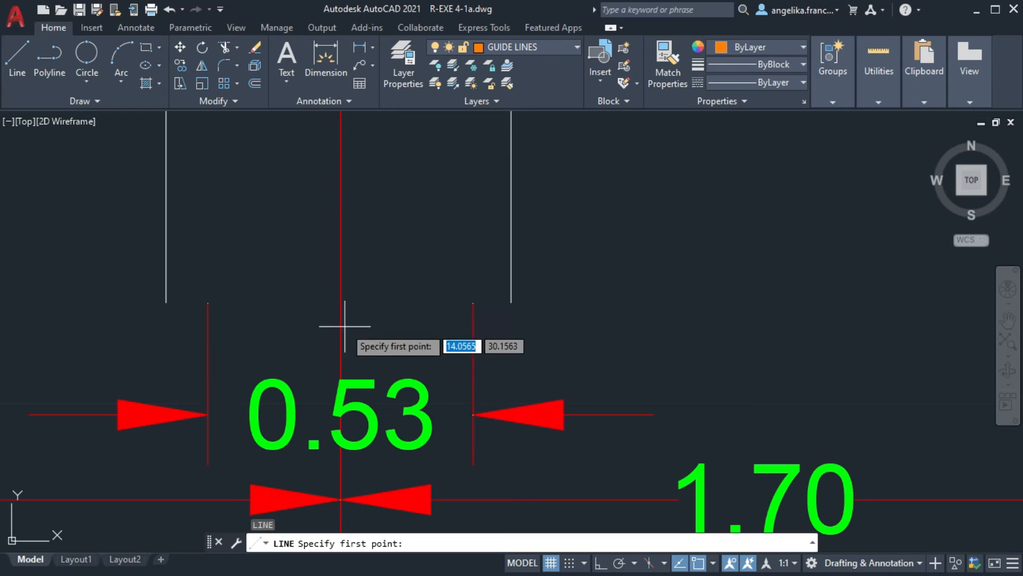
{"action": "left_click", "coordinate": [209, 304]}
{"action": "key", "text": "Return"}
{"action": "key", "text": "Return"}
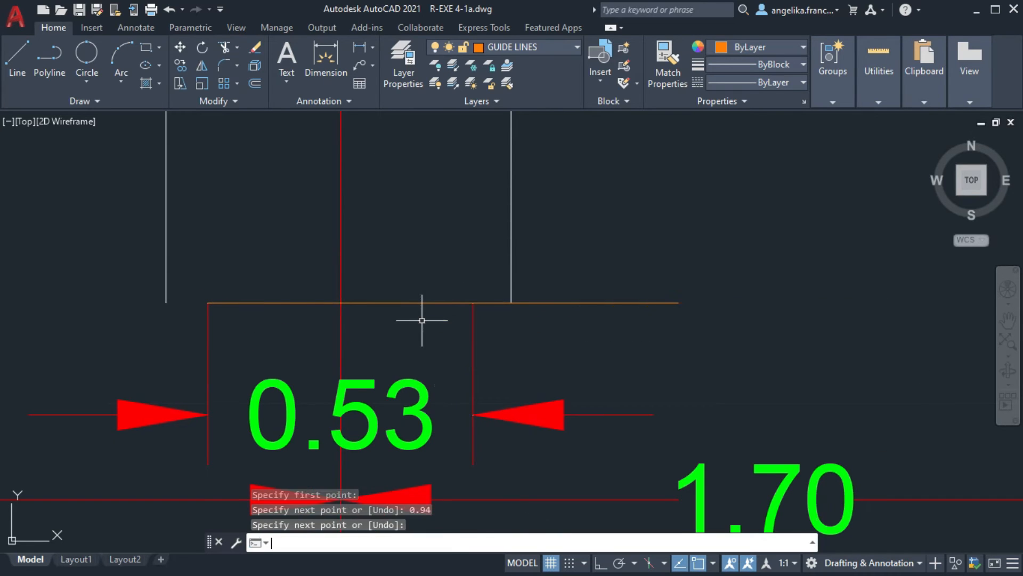
{"action": "left_click", "coordinate": [424, 303]}
{"action": "left_click", "coordinate": [444, 303]}
{"action": "left_click", "coordinate": [341, 303]}
Erase the topmost orange guide line, level with the bottom of the green dashed arc
{"action": "scroll", "coordinate": [410, 319], "scroll_direction": "down", "scroll_amount": 4}
{"action": "key", "text": "Escape"}
{"action": "key", "text": "Delete"}
{"action": "scroll", "coordinate": [236, 211], "scroll_direction": "down", "scroll_amount": 2}
Move the right vertical line by its lower endpoint to the right end of the 0.94 guide line
{"action": "left_click", "coordinate": [389, 224]}
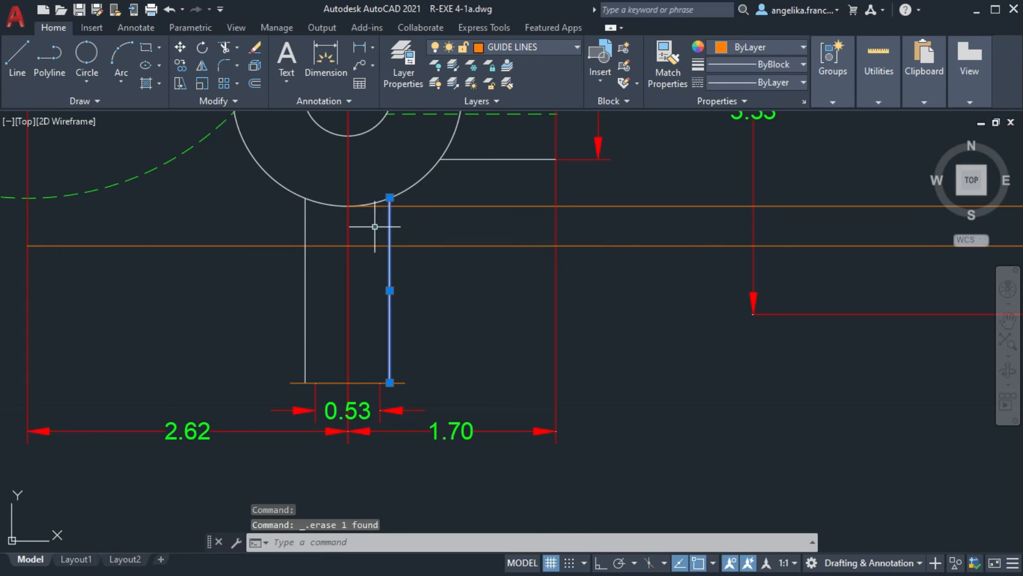
{"action": "scroll", "coordinate": [440, 355], "scroll_direction": "up", "scroll_amount": 6}
{"action": "type", "text": "move"}
{"action": "key", "text": "Return"}
{"action": "left_click", "coordinate": [464, 424]}
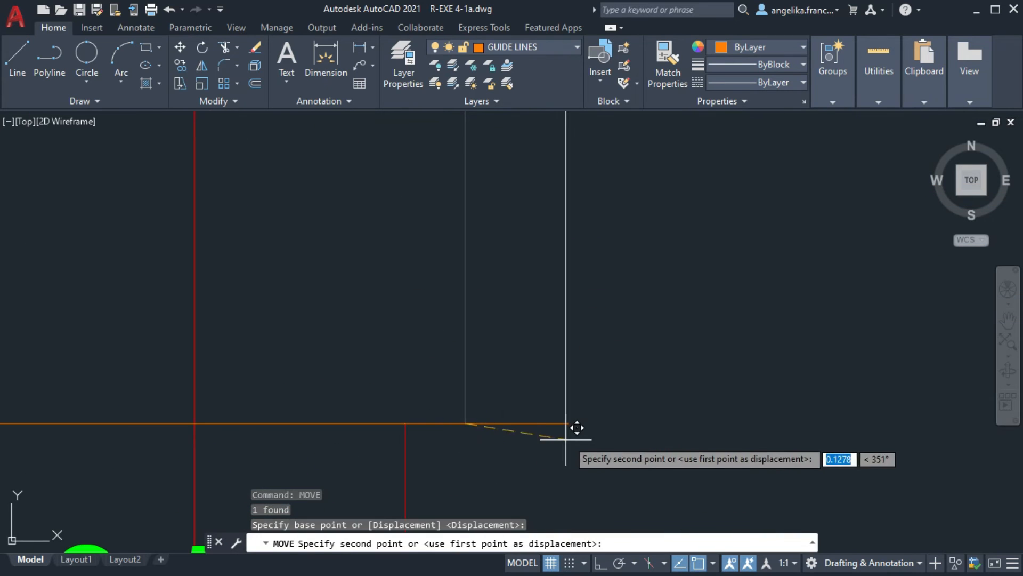
{"action": "left_click", "coordinate": [568, 423]}
{"action": "scroll", "coordinate": [556, 434], "scroll_direction": "down", "scroll_amount": 5}
{"action": "scroll", "coordinate": [423, 365], "scroll_direction": "up", "scroll_amount": 2}
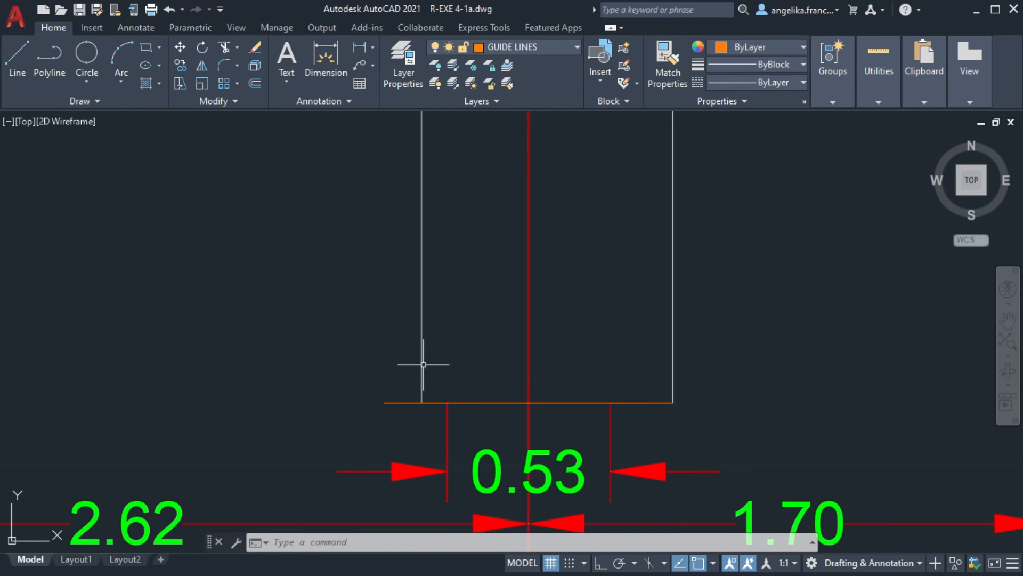
Move the left vertical line by its lower endpoint to the left end of the 0.94 guide line
{"action": "left_click", "coordinate": [421, 403]}
{"action": "left_click", "coordinate": [385, 403]}
{"action": "scroll", "coordinate": [388, 341], "scroll_direction": "down", "scroll_amount": 2}
{"action": "middle_click_drag", "start_coordinate": [388, 337], "coordinate": [315, 427]}
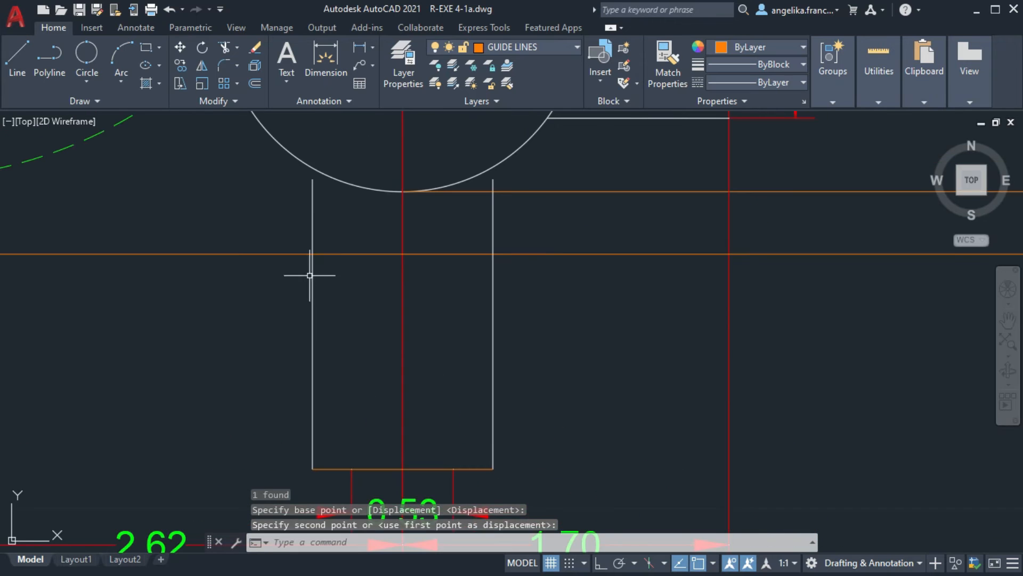
Lengthen the upper ends of both vertical lines so they extend past the large circle's lower edge
{"action": "key", "text": "Escape"}
{"action": "left_click", "coordinate": [312, 224]}
{"action": "mouse_move", "coordinate": [312, 178]}
{"action": "left_click", "coordinate": [341, 222]}
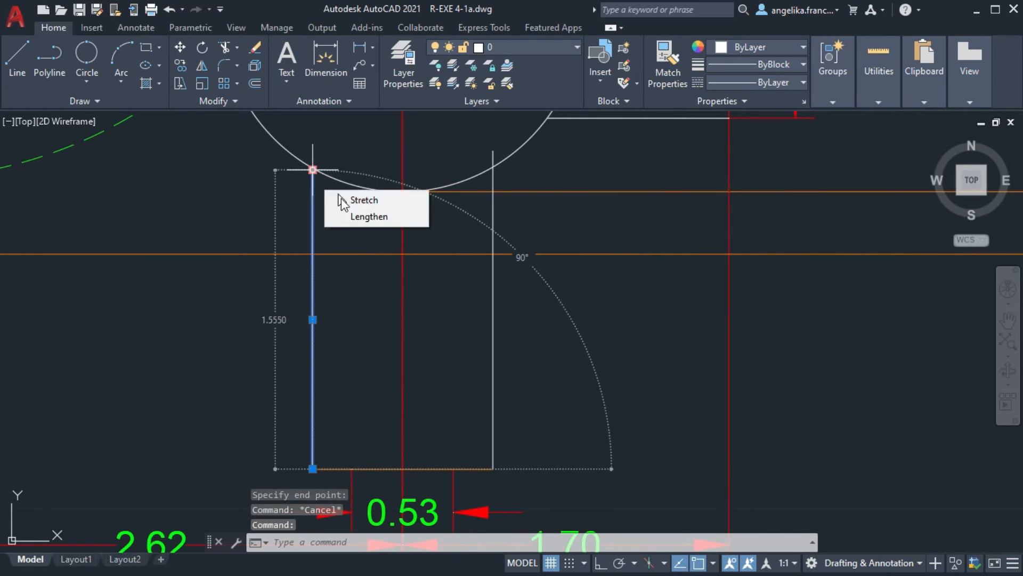
{"action": "left_click", "coordinate": [348, 217]}
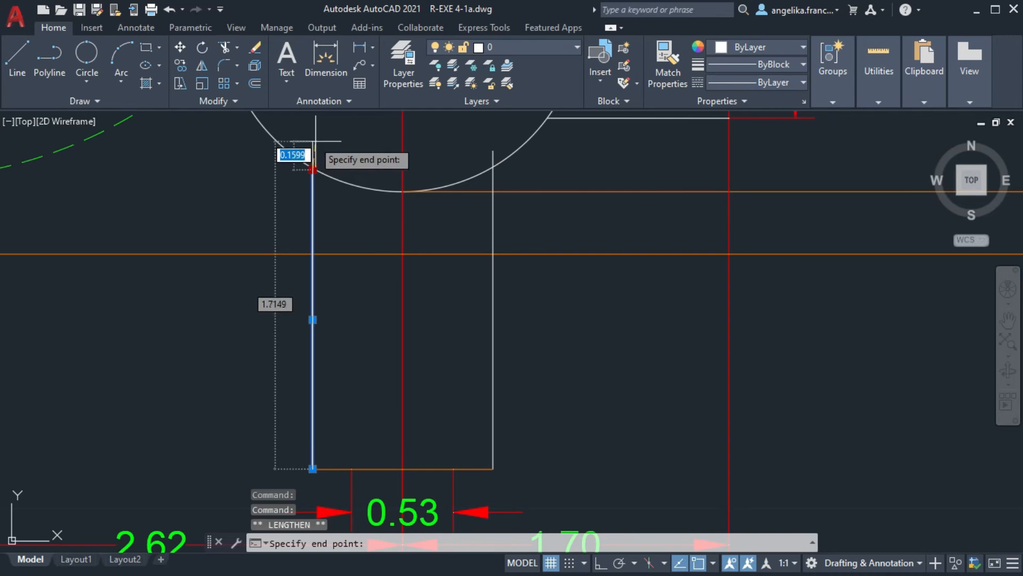
{"action": "key", "text": "Escape"}
Trim the portions of both vertical lines that lie inside the large circle
{"action": "type", "text": "tr"}
{"action": "key", "text": "Return"}
{"action": "left_click", "coordinate": [313, 155]}
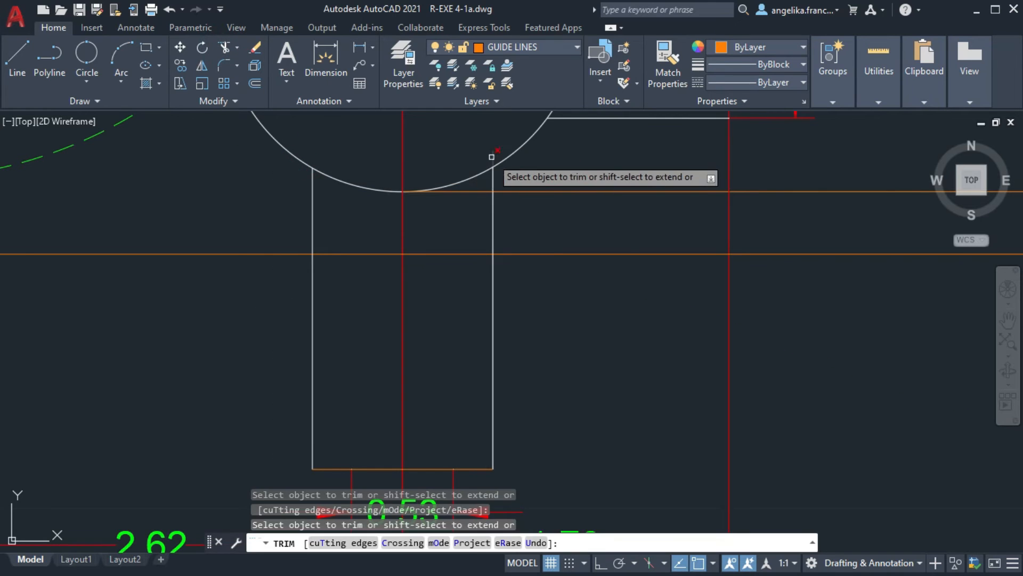
{"action": "left_click", "coordinate": [492, 158]}
{"action": "key", "text": "Escape"}
{"action": "scroll", "coordinate": [538, 394], "scroll_direction": "down", "scroll_amount": 4}
{"action": "key", "text": "l"}
{"action": "key", "text": "Return"}
{"action": "left_click", "coordinate": [545, 47]}
{"action": "left_click", "coordinate": [527, 85]}
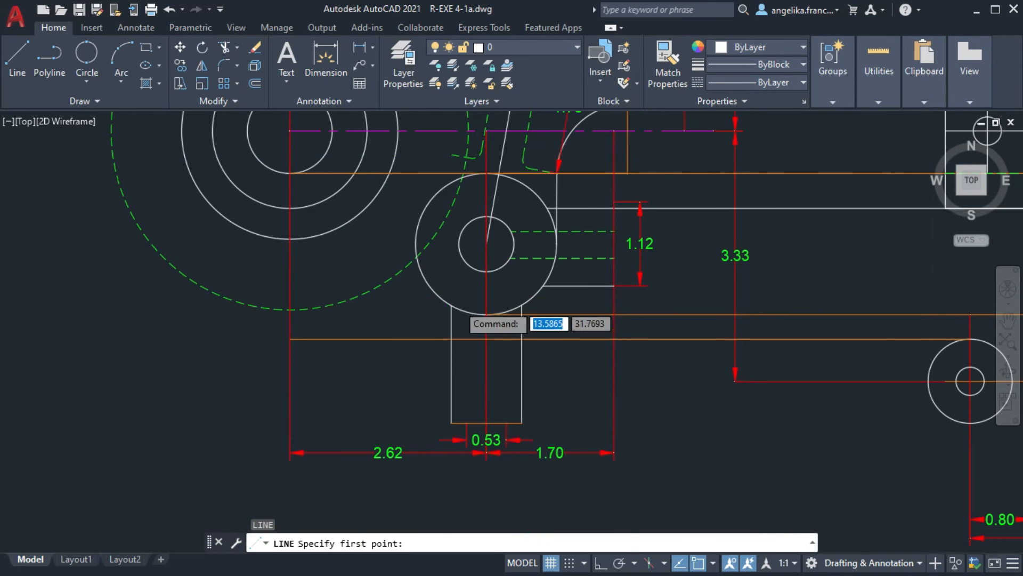
{"action": "scroll", "coordinate": [465, 299], "scroll_direction": "up", "scroll_amount": 8}
{"action": "left_click", "coordinate": [354, 353]}
{"action": "scroll", "coordinate": [349, 321], "scroll_direction": "down", "scroll_amount": 6}
{"action": "mouse_move", "coordinate": [321, 302]}
{"action": "middle_mouse_down"}
{"action": "mouse_move", "coordinate": [401, 277]}
{"action": "mouse_move", "coordinate": [566, 335]}
{"action": "middle_mouse_up"}
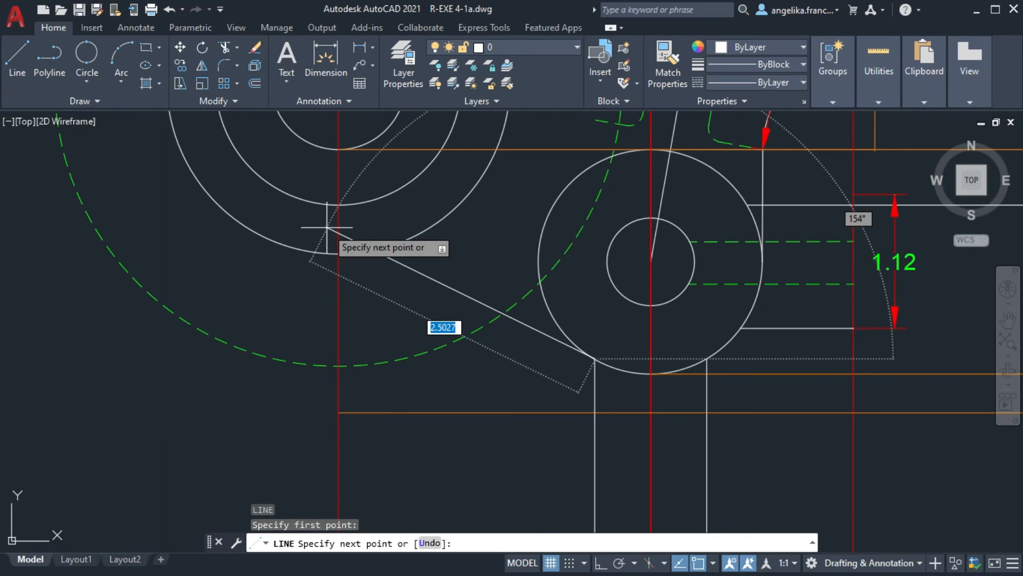
{"action": "key", "text": "Escape"}
{"action": "scroll", "coordinate": [374, 216], "scroll_direction": "down", "scroll_amount": 2}
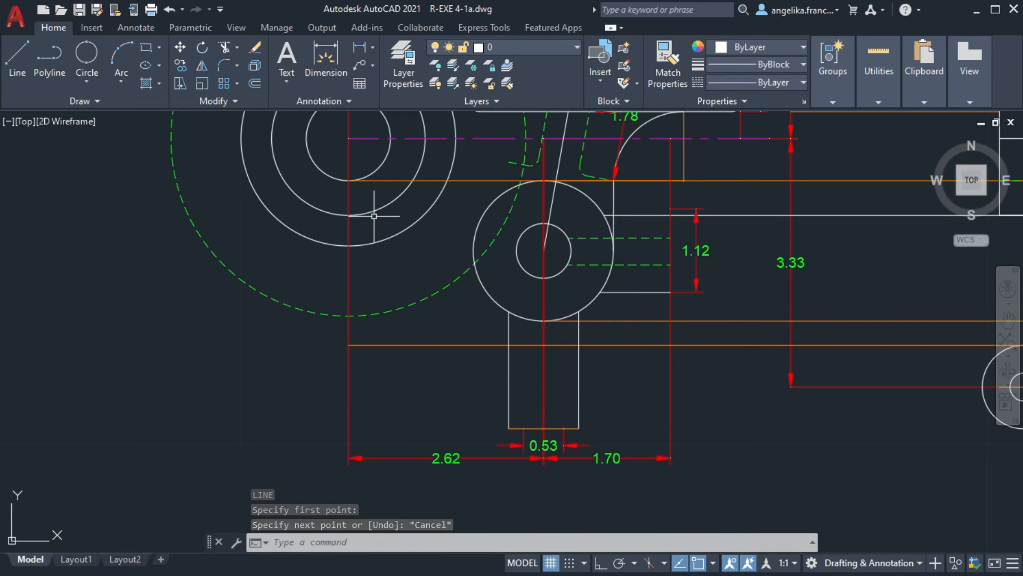
On the GUIDE LINES layer, draw a horizontal line from the 1.12 dimension's upper extension line leftward across the concentric circles
{"action": "left_click", "coordinate": [536, 53]}
{"action": "left_click", "coordinate": [535, 134]}
{"action": "type", "text": "l"}
{"action": "key", "text": "Return"}
{"action": "left_click", "coordinate": [670, 208]}
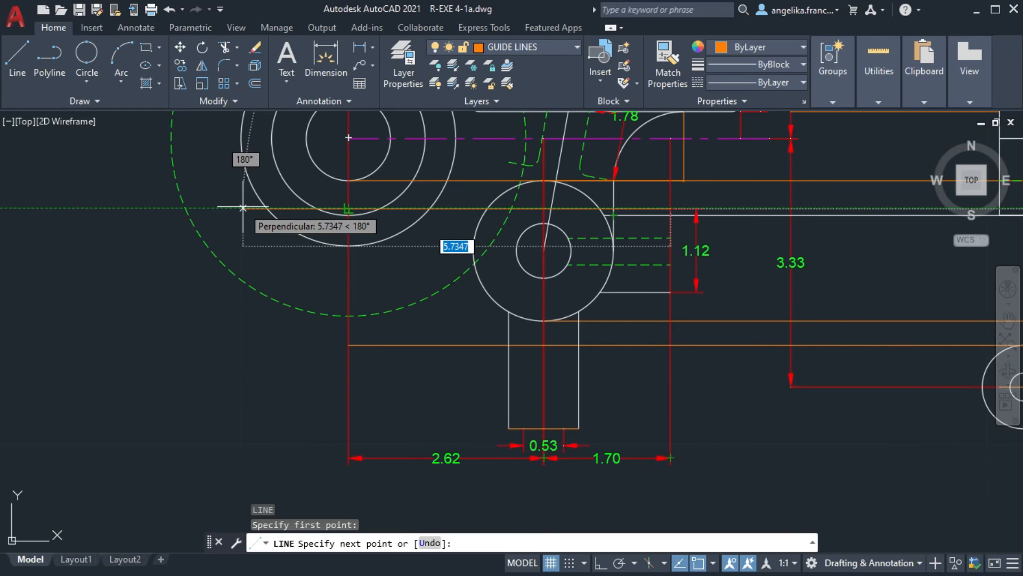
{"action": "left_click", "coordinate": [243, 207]}
{"action": "key", "text": "Return"}
On layer 0, connect the guide's left intersection with the middle concentric circle to the stem's upper-left end, and erase the guide
{"action": "left_click", "coordinate": [541, 49]}
{"action": "left_click", "coordinate": [543, 77]}
{"action": "type", "text": "l"}
{"action": "key", "text": "Return"}
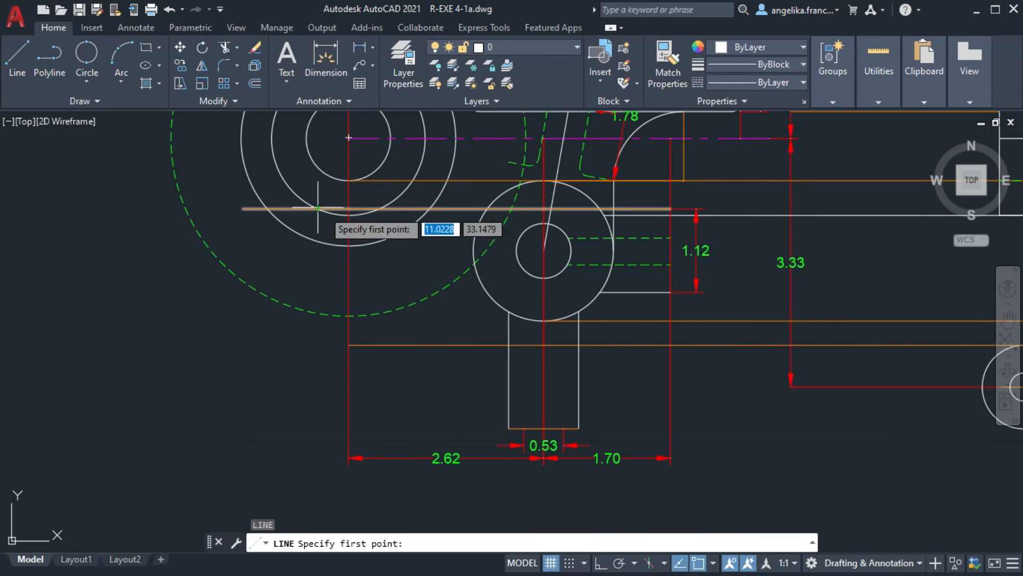
{"action": "scroll", "coordinate": [318, 208], "scroll_direction": "up", "scroll_amount": 2}
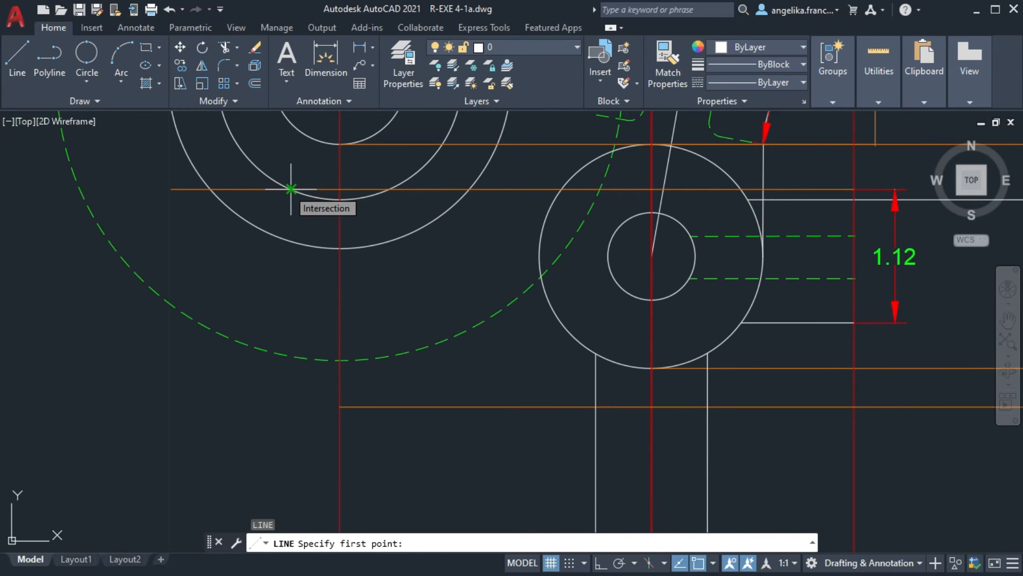
{"action": "left_click", "coordinate": [291, 189]}
{"action": "left_click", "coordinate": [595, 353]}
{"action": "key", "text": "Return"}
{"action": "left_click", "coordinate": [253, 189]}
{"action": "key", "text": "Delete"}
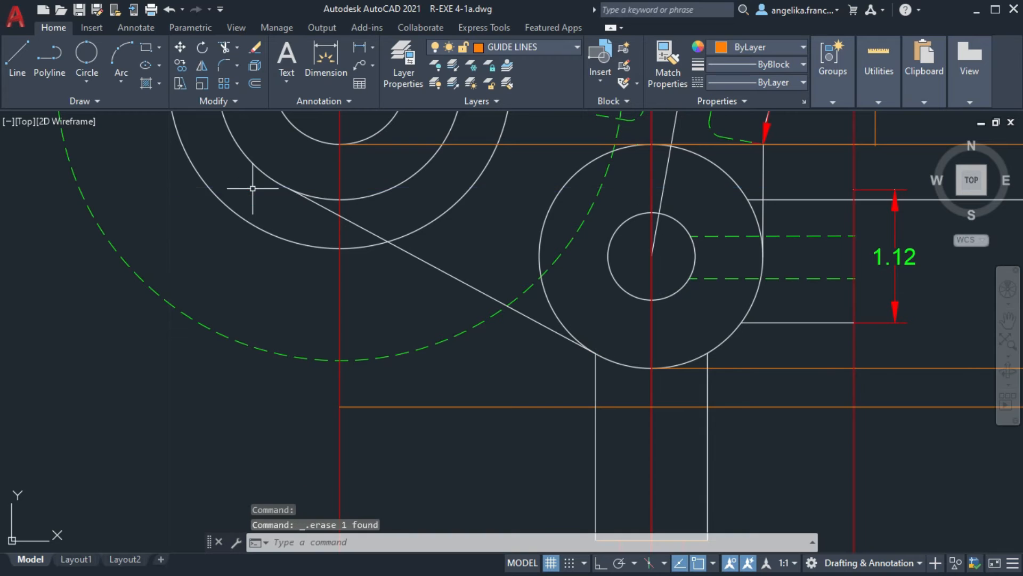
Draw a vertical line from the left end of the 0.53 dimension up to the horizontal guide crossing the stem
{"action": "scroll", "coordinate": [692, 240], "scroll_direction": "down", "scroll_amount": 2}
{"action": "middle_click_drag", "start_coordinate": [721, 237], "coordinate": [591, 237]}
{"action": "middle_click_drag", "start_coordinate": [572, 381], "coordinate": [567, 311]}
{"action": "scroll", "coordinate": [566, 311], "scroll_direction": "up", "scroll_amount": 4}
{"action": "type", "text": "l"}
{"action": "key", "text": "Return"}
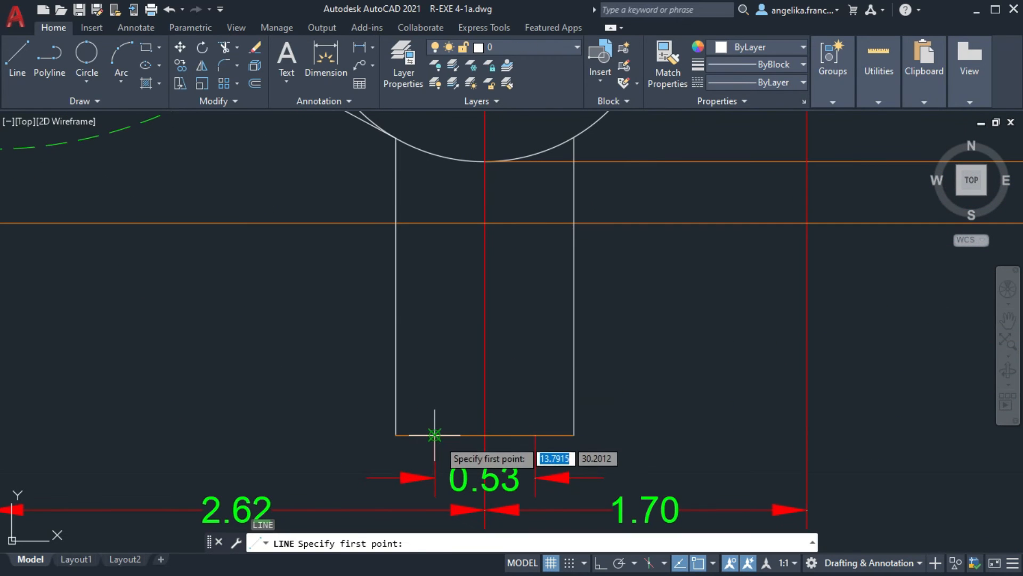
{"action": "left_click", "coordinate": [434, 435]}
{"action": "left_click", "coordinate": [435, 223]}
{"action": "key", "text": "Return"}
Copy the inner vertical line from its upper end onto the stem's centre axis
{"action": "left_click", "coordinate": [434, 261]}
{"action": "type", "text": "CO"}
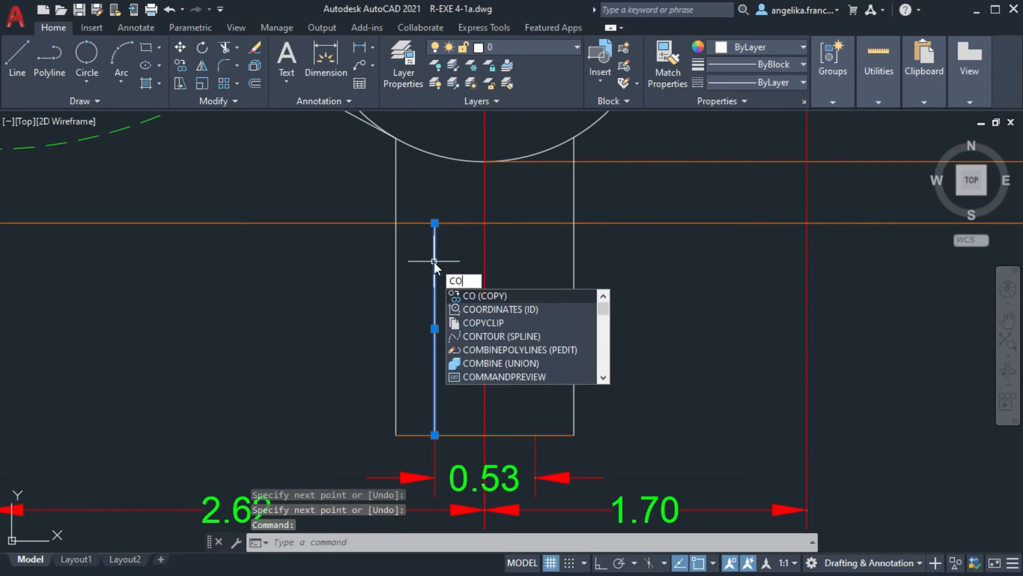
{"action": "key", "text": "Return"}
{"action": "scroll", "coordinate": [433, 232], "scroll_direction": "up", "scroll_amount": 2}
{"action": "left_click", "coordinate": [437, 217]}
{"action": "left_click", "coordinate": [517, 217]}
{"action": "key", "text": "Escape"}
Copy the central vertical line to the right end of the 0.53 dimension, and erase the horizontal guide lines across the stem
{"action": "middle_click_drag", "start_coordinate": [521, 489], "coordinate": [520, 307]}
{"action": "left_click", "coordinate": [521, 308]}
{"action": "type", "text": "co"}
{"action": "key", "text": "Return"}
{"action": "left_click", "coordinate": [517, 375]}
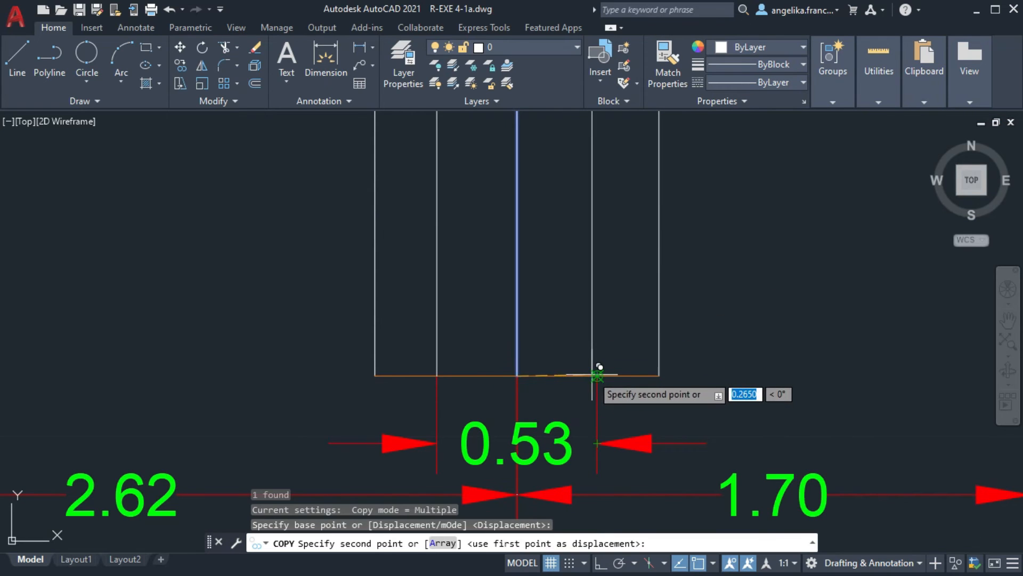
{"action": "left_click", "coordinate": [598, 375]}
{"action": "key", "text": "Escape"}
{"action": "key", "text": "Delete"}
{"action": "scroll", "coordinate": [653, 343], "scroll_direction": "down", "scroll_amount": 2}
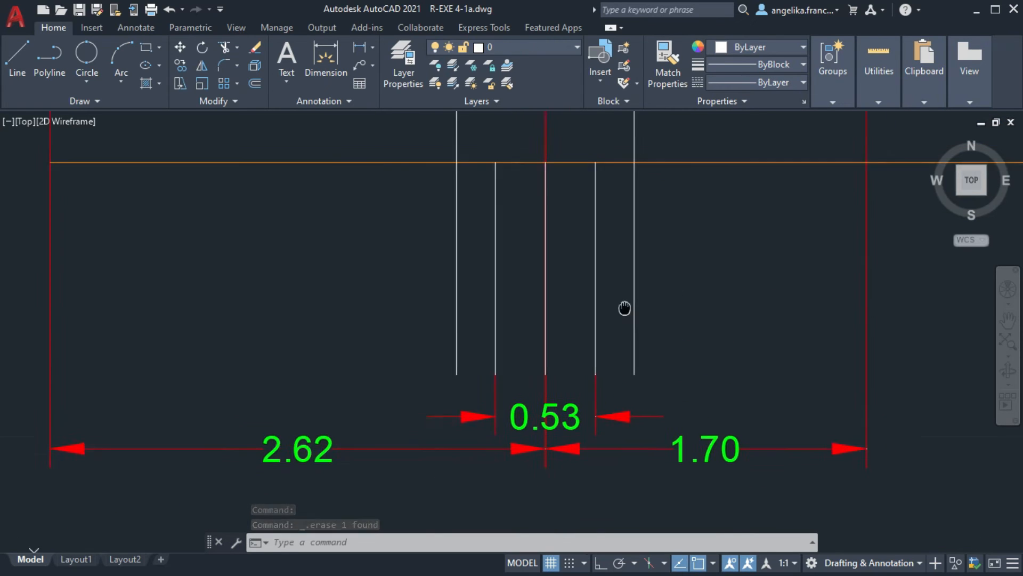
{"action": "scroll", "coordinate": [557, 173], "scroll_direction": "down", "scroll_amount": 2}
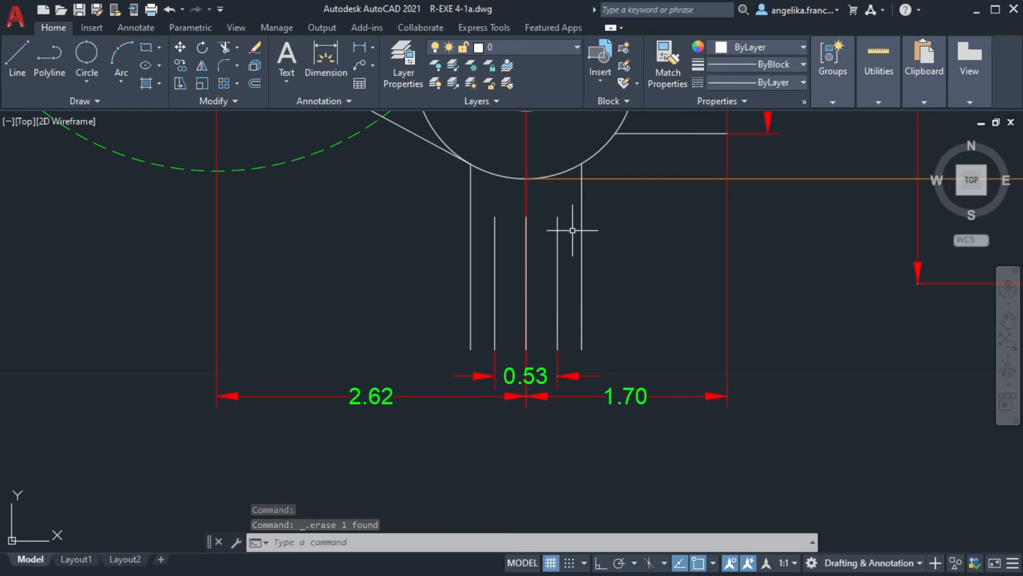
On the EXT LINES layer, dimension the stem's outer width just below the 0.53 dimension
{"action": "left_click", "coordinate": [513, 46]}
{"action": "left_click", "coordinate": [533, 155]}
{"action": "left_click", "coordinate": [325, 61]}
{"action": "left_click", "coordinate": [471, 350]}
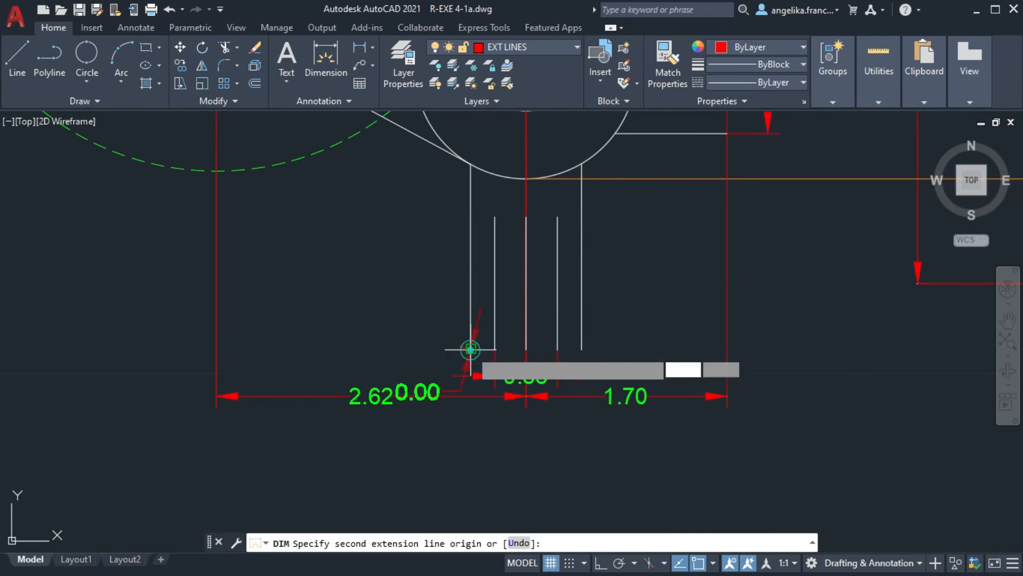
{"action": "left_click", "coordinate": [582, 350]}
{"action": "left_click", "coordinate": [525, 408]}
{"action": "key", "text": "Escape"}
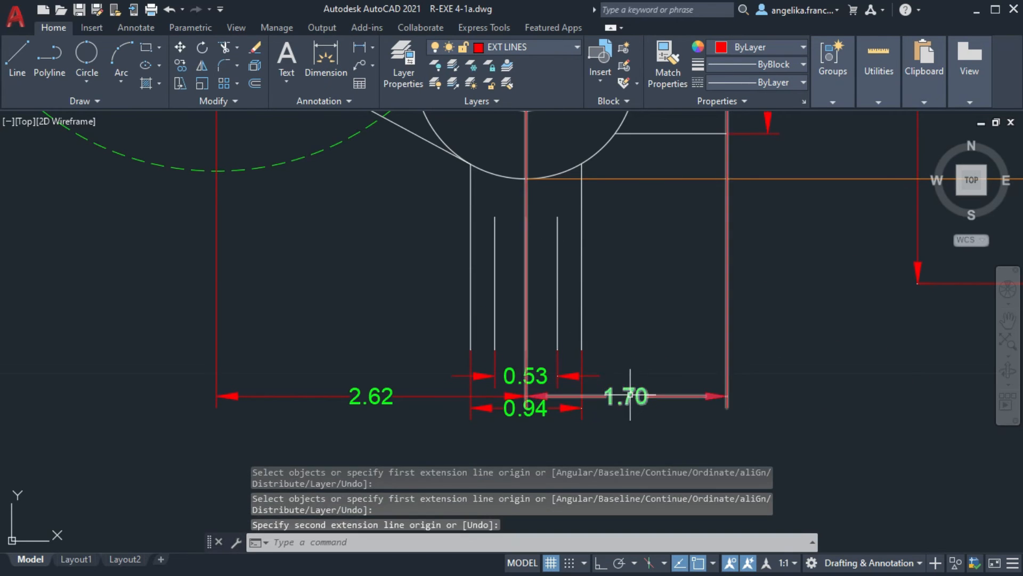
Move the 1.70 and 2.62 dimension lines up to the same level just beneath the large circle
{"action": "left_click", "coordinate": [627, 396]}
{"action": "left_click", "coordinate": [526, 396]}
{"action": "left_click", "coordinate": [528, 198]}
{"action": "left_click", "coordinate": [373, 395]}
{"action": "left_click", "coordinate": [527, 396]}
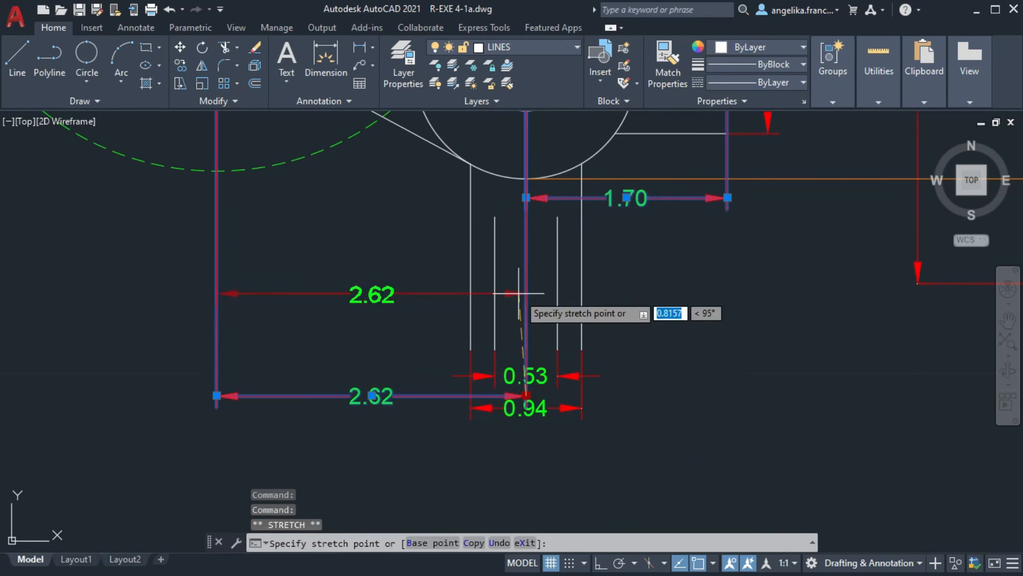
{"action": "left_click", "coordinate": [526, 198]}
{"action": "key", "text": "Escape"}
On the BLINES layer, draw a horizontal line of about 1.2 from the stem's central line and centre it across the stem
{"action": "left_click", "coordinate": [533, 47]}
{"action": "left_click", "coordinate": [512, 92]}
{"action": "type", "text": "l"}
{"action": "key", "text": "Return"}
{"action": "left_click", "coordinate": [523, 291]}
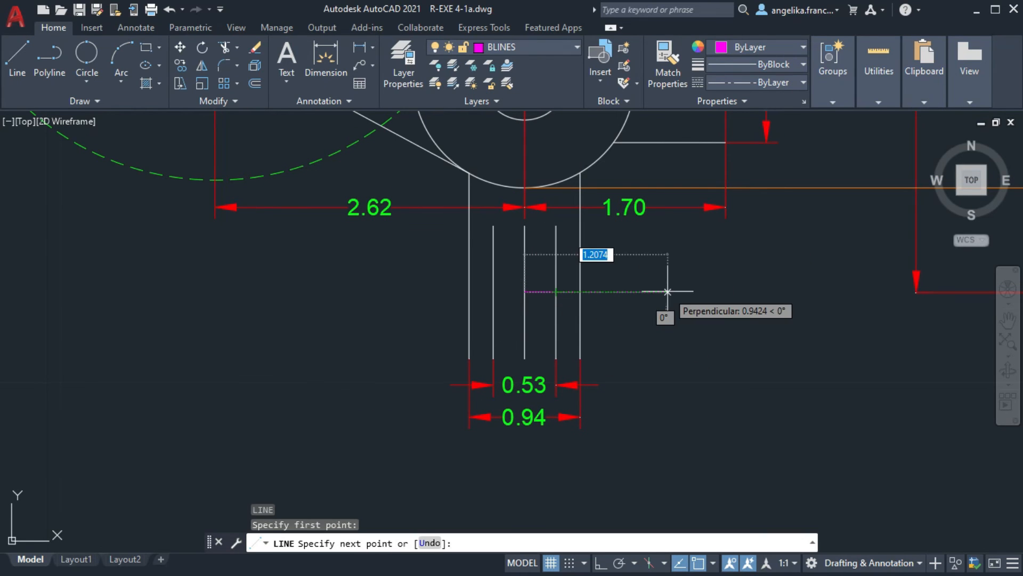
{"action": "key", "text": "Return"}
{"action": "left_click", "coordinate": [593, 291]}
{"action": "left_click", "coordinate": [595, 291]}
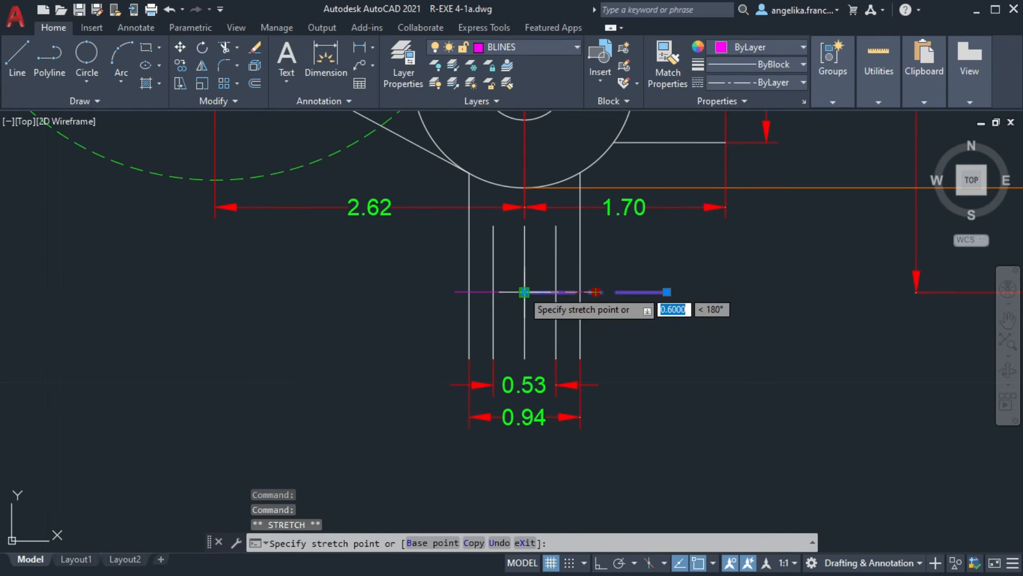
{"action": "left_click", "coordinate": [525, 291]}
{"action": "key", "text": "Escape"}
{"action": "scroll", "coordinate": [597, 278], "scroll_direction": "down", "scroll_amount": 4}
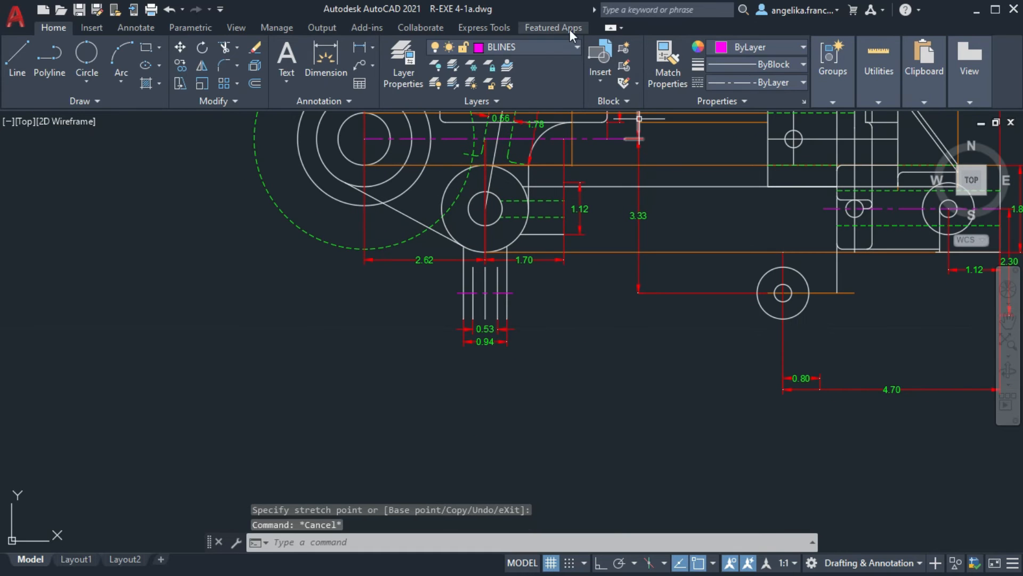
On the GUIDE LINES layer, draw a circle of radius 0.1875 centred where the stem's horizontal and vertical centre lines cross
{"action": "left_click", "coordinate": [576, 51]}
{"action": "left_click", "coordinate": [544, 233]}
{"action": "type", "text": "l"}
{"action": "key", "text": "Return"}
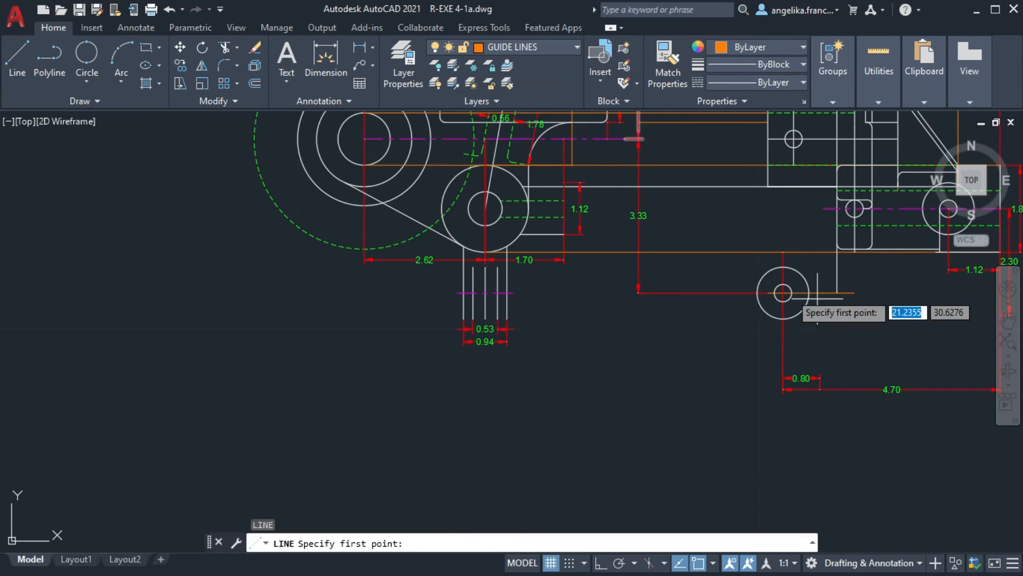
{"action": "scroll", "coordinate": [739, 283], "scroll_direction": "up", "scroll_amount": 2}
{"action": "scroll", "coordinate": [741, 282], "scroll_direction": "up", "scroll_amount": 2}
{"action": "scroll", "coordinate": [740, 281], "scroll_direction": "down", "scroll_amount": 2}
{"action": "key", "text": "Escape"}
{"action": "middle_click_drag", "start_coordinate": [503, 227], "coordinate": [686, 239]}
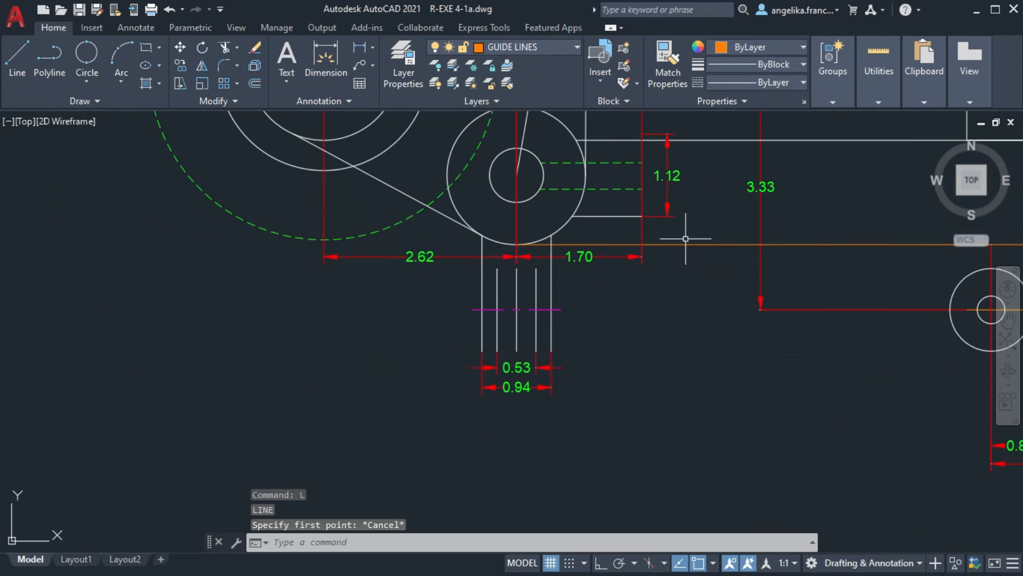
{"action": "type", "text": "c"}
{"action": "key", "text": "Return"}
{"action": "scroll", "coordinate": [514, 327], "scroll_direction": "up", "scroll_amount": 4}
{"action": "left_click", "coordinate": [519, 283]}
{"action": "type", "text": "0.1875"}
{"action": "key", "text": "Return"}
{"action": "key", "text": "Escape"}
On the BROKEN LINES layer, draw horizontal lines from the small circle's upper and lower quadrants to the stem's inner vertical lines
{"action": "left_click", "coordinate": [558, 49]}
{"action": "left_click", "coordinate": [536, 88]}
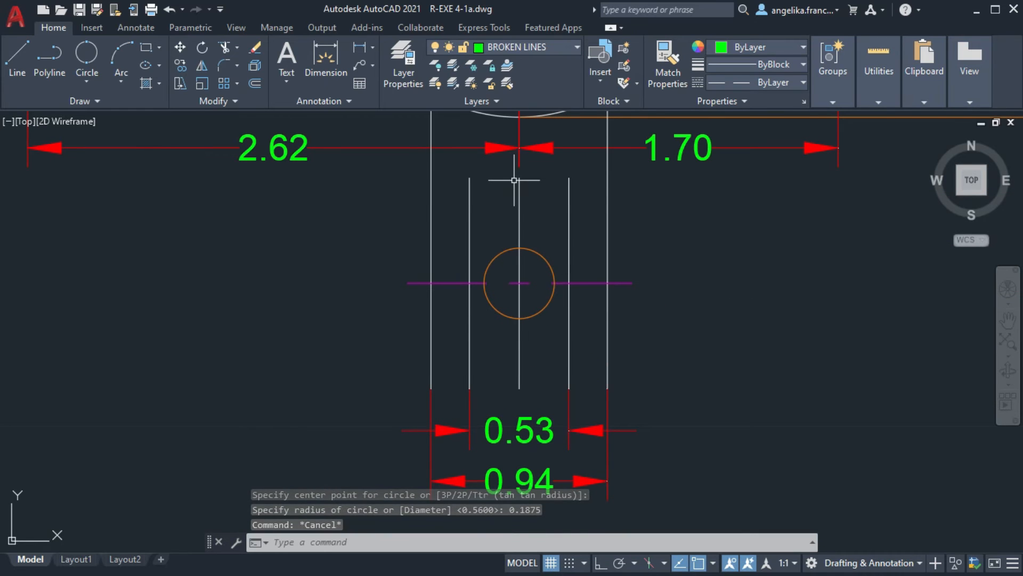
{"action": "type", "text": "l"}
{"action": "key", "text": "Return"}
{"action": "key", "text": "Return"}
{"action": "left_click", "coordinate": [520, 318]}
{"action": "left_click", "coordinate": [469, 319]}
{"action": "key", "text": "Return"}
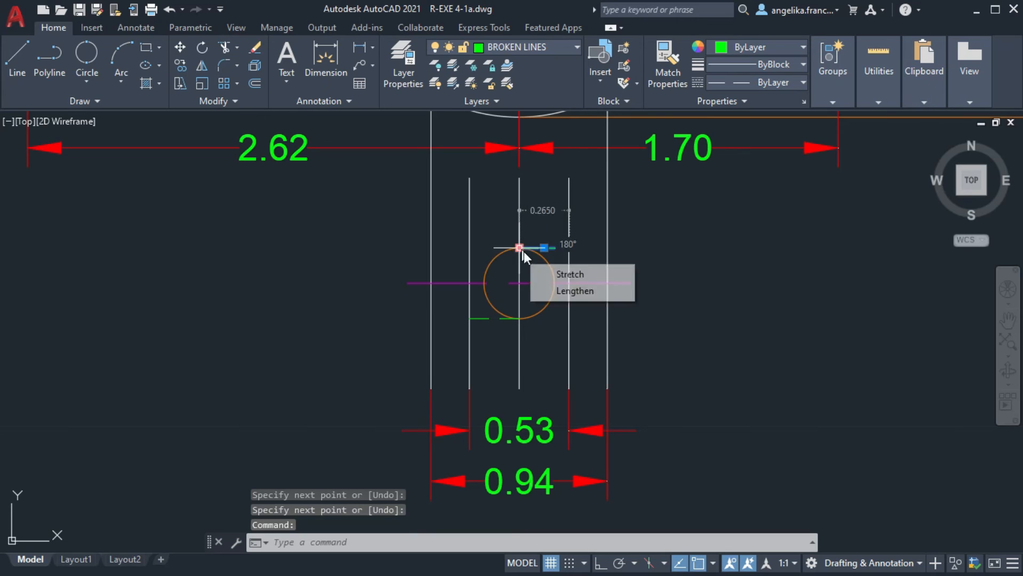
Lengthen both broken lines to span between the stem's inner vertical lines, and erase the guide circle
{"action": "left_click", "coordinate": [566, 291]}
{"action": "left_click", "coordinate": [471, 247]}
{"action": "key", "text": "Escape"}
{"action": "left_click", "coordinate": [503, 318]}
{"action": "mouse_move", "coordinate": [520, 318]}
{"action": "left_click", "coordinate": [564, 362]}
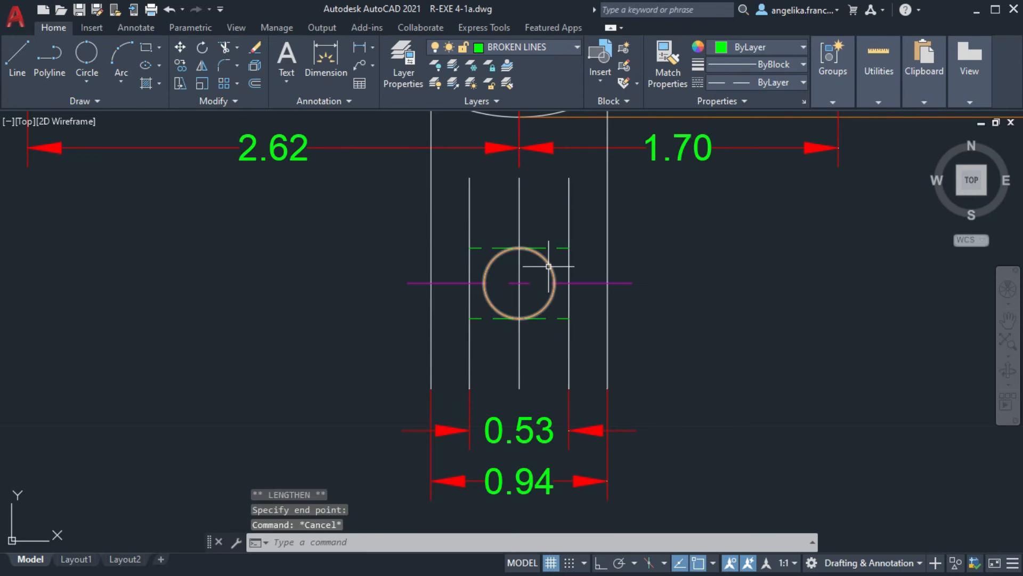
{"action": "scroll", "coordinate": [548, 298], "scroll_direction": "down", "scroll_amount": 6}
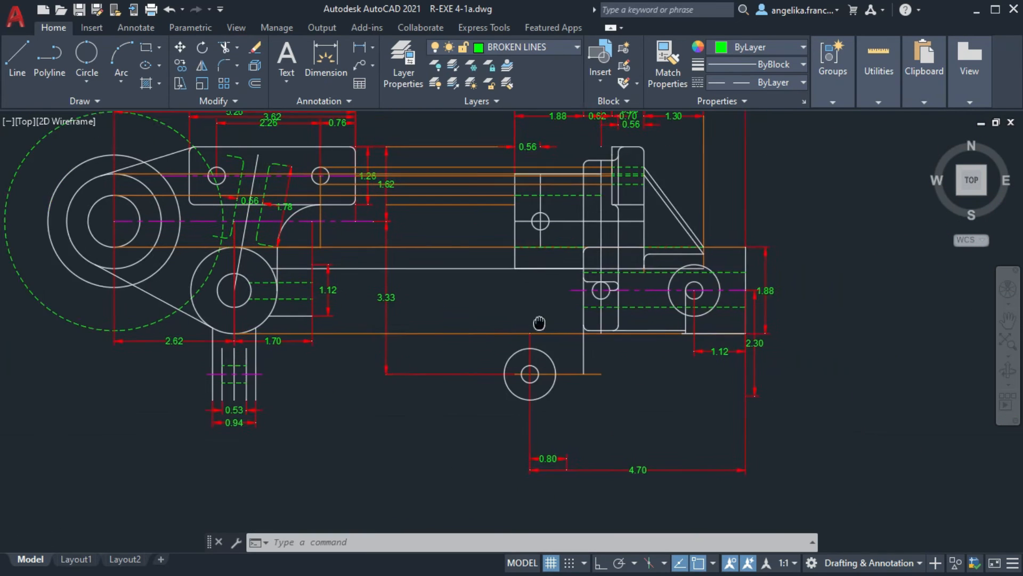
On the GUIDE LINES layer, draw a vertical line from the right end of the 0.80 dimension up to the horizontal guide line
{"action": "scroll", "coordinate": [519, 347], "scroll_direction": "up", "scroll_amount": 3}
{"action": "left_click", "coordinate": [527, 47]}
{"action": "left_click", "coordinate": [491, 169]}
{"action": "key", "text": "Return"}
{"action": "left_click", "coordinate": [536, 478]}
{"action": "left_click", "coordinate": [536, 172]}
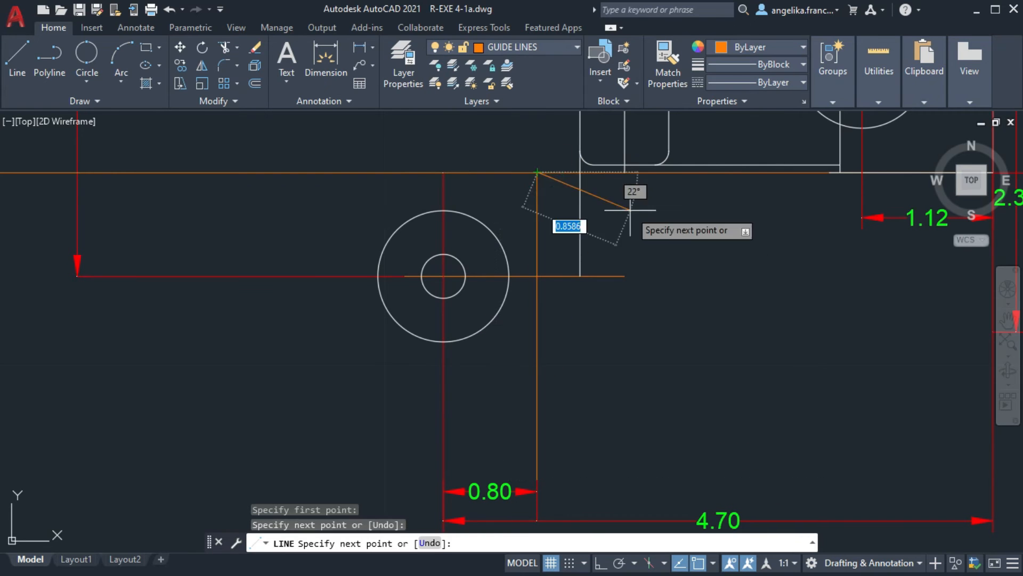
{"action": "key", "text": "Return"}
On layer 0, draw horizontal lines from the side view's lower circle's top and bottom to the vertical guide, and join their ends vertically
{"action": "left_click", "coordinate": [528, 47]}
{"action": "left_click", "coordinate": [491, 58]}
{"action": "type", "text": "l"}
{"action": "key", "text": "Return"}
{"action": "left_click", "coordinate": [443, 341]}
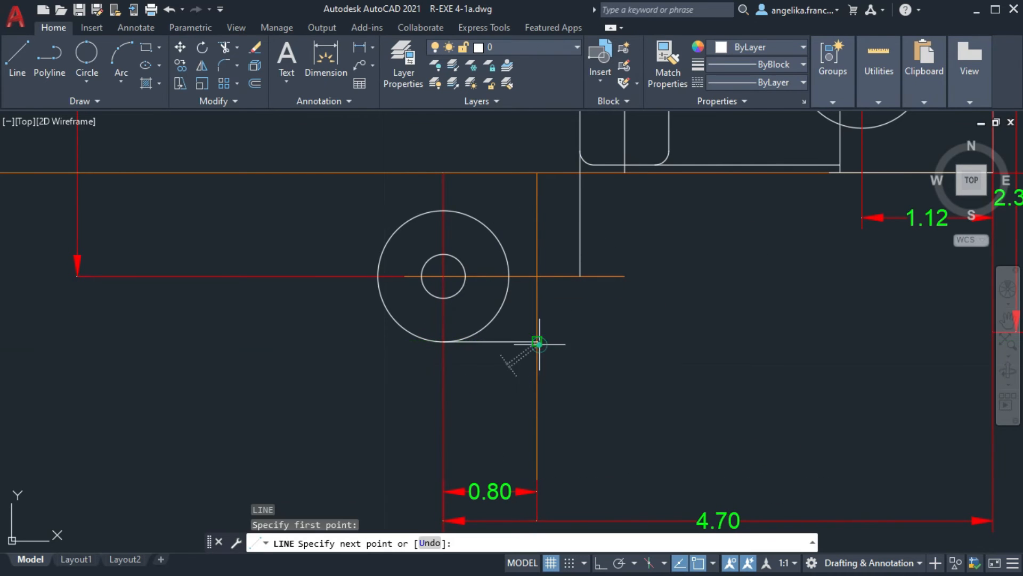
{"action": "key", "text": "Return"}
{"action": "left_click", "coordinate": [443, 210]}
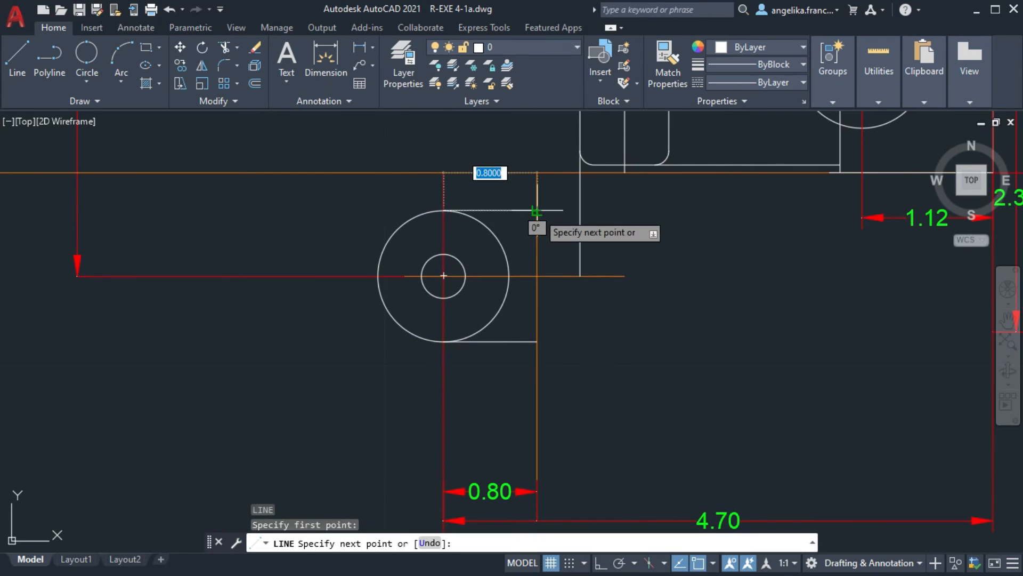
{"action": "left_click", "coordinate": [537, 340]}
{"action": "key", "text": "Escape"}
Lengthen the upper horizontal line from the lower circle to the neighbouring vertical line of the side view
{"action": "mouse_move", "coordinate": [666, 261]}
{"action": "middle_mouse_down"}
{"action": "mouse_move", "coordinate": [516, 283]}
{"action": "mouse_move", "coordinate": [538, 326]}
{"action": "middle_mouse_up"}
{"action": "scroll", "coordinate": [455, 267], "scroll_direction": "up", "scroll_amount": 2}
{"action": "left_click", "coordinate": [360, 281]}
{"action": "left_click", "coordinate": [381, 281]}
{"action": "left_click", "coordinate": [449, 282]}
{"action": "key", "text": "Escape"}
Fillet the corner between the lengthened horizontal line and the vertical line with the 0.12 radius
{"action": "type", "text": "f"}
{"action": "key", "text": "Return"}
{"action": "left_click", "coordinate": [431, 280]}
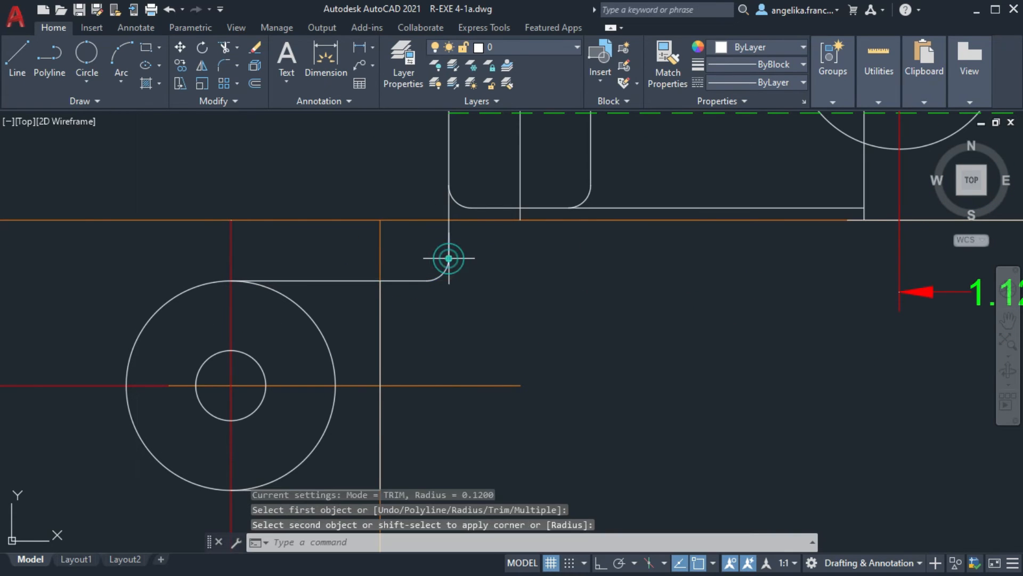
{"action": "left_click", "coordinate": [450, 258]}
{"action": "key", "text": "Escape"}
{"action": "type", "text": "l"}
{"action": "key", "text": "Return"}
{"action": "key", "text": "Escape"}
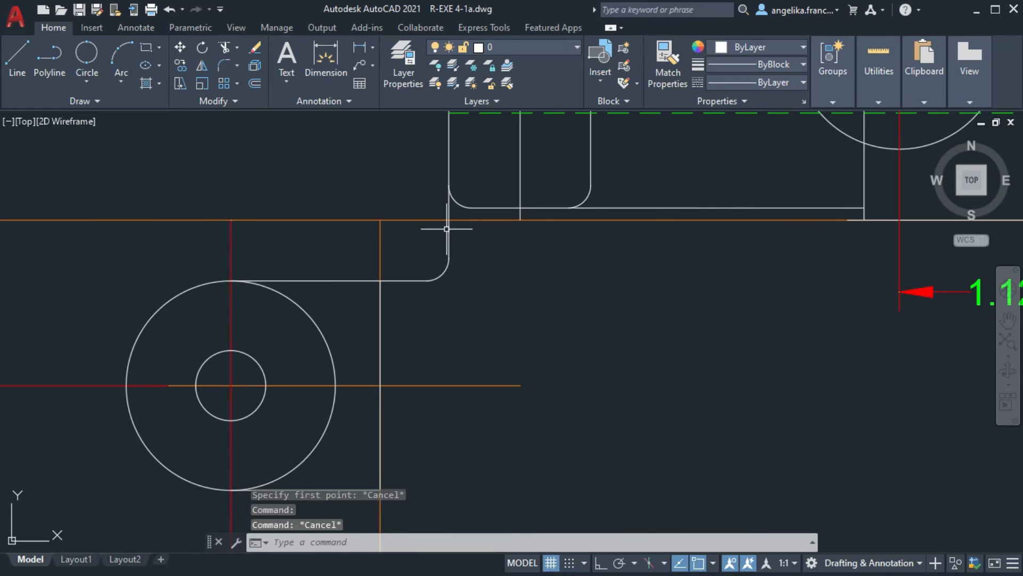
{"action": "left_click", "coordinate": [448, 232]}
{"action": "mouse_move", "coordinate": [449, 258]}
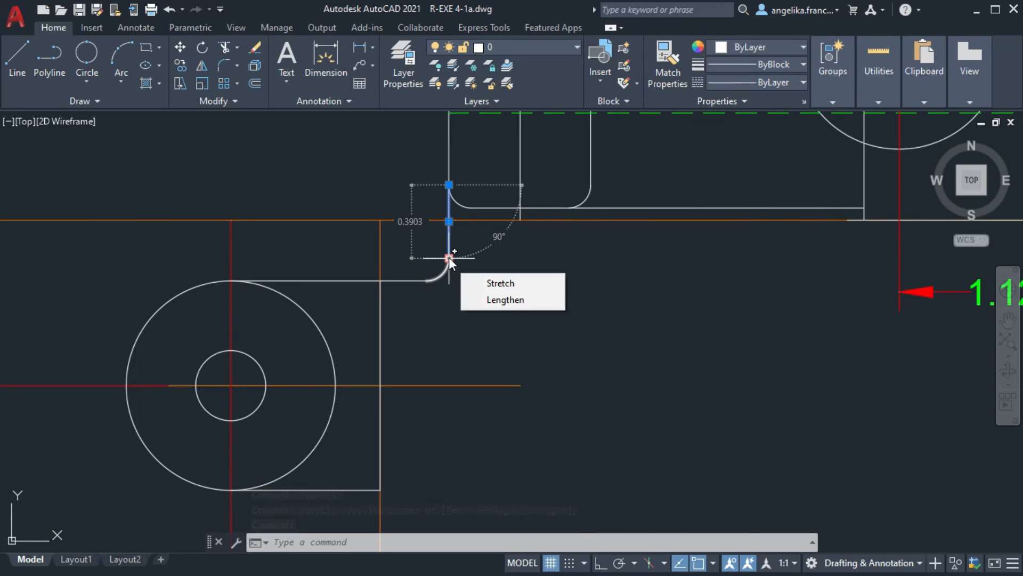
{"action": "scroll", "coordinate": [484, 276], "scroll_direction": "down", "scroll_amount": 2}
{"action": "key", "text": "Escape"}
On the GUIDE LINES layer, extend the side view's lower horizontal edge with a line to the 1.12 dimension's left extension line
{"action": "middle_click_drag", "start_coordinate": [620, 289], "coordinate": [543, 287]}
{"action": "scroll", "coordinate": [553, 235], "scroll_direction": "up", "scroll_amount": 4}
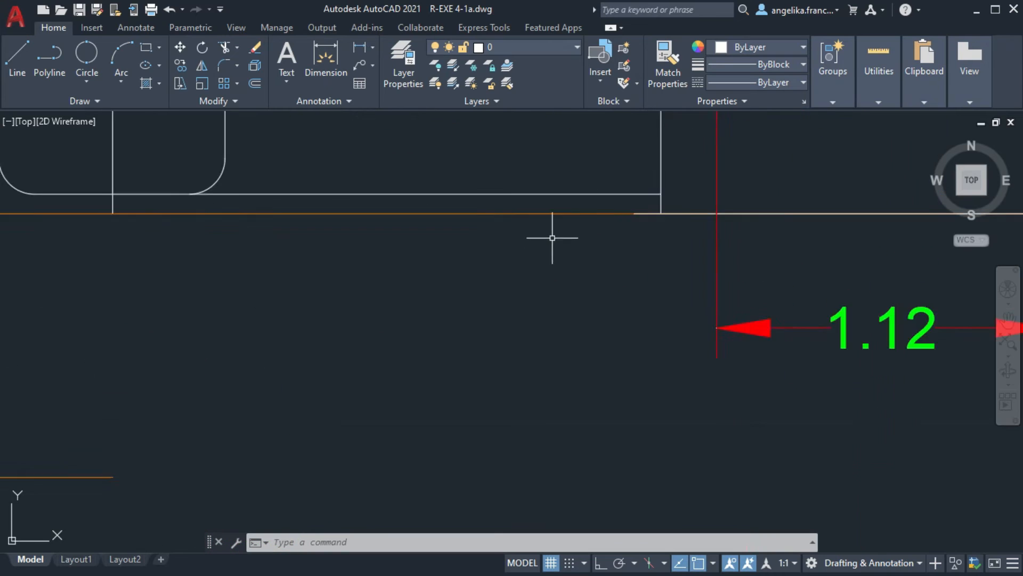
{"action": "left_click", "coordinate": [533, 47]}
{"action": "left_click", "coordinate": [519, 177]}
{"action": "type", "text": "l"}
{"action": "key", "text": "Return"}
{"action": "left_click", "coordinate": [560, 191]}
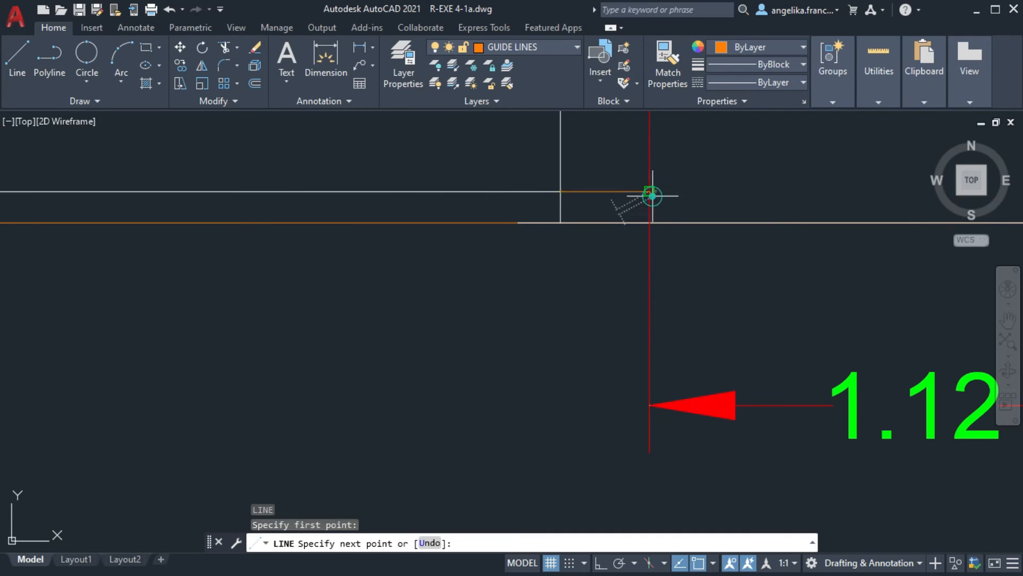
{"action": "left_click", "coordinate": [651, 195]}
{"action": "key", "text": "Return"}
{"action": "scroll", "coordinate": [778, 231], "scroll_direction": "down", "scroll_amount": 5}
{"action": "middle_click_drag", "start_coordinate": [765, 242], "coordinate": [653, 299]}
{"action": "key", "text": "Escape"}
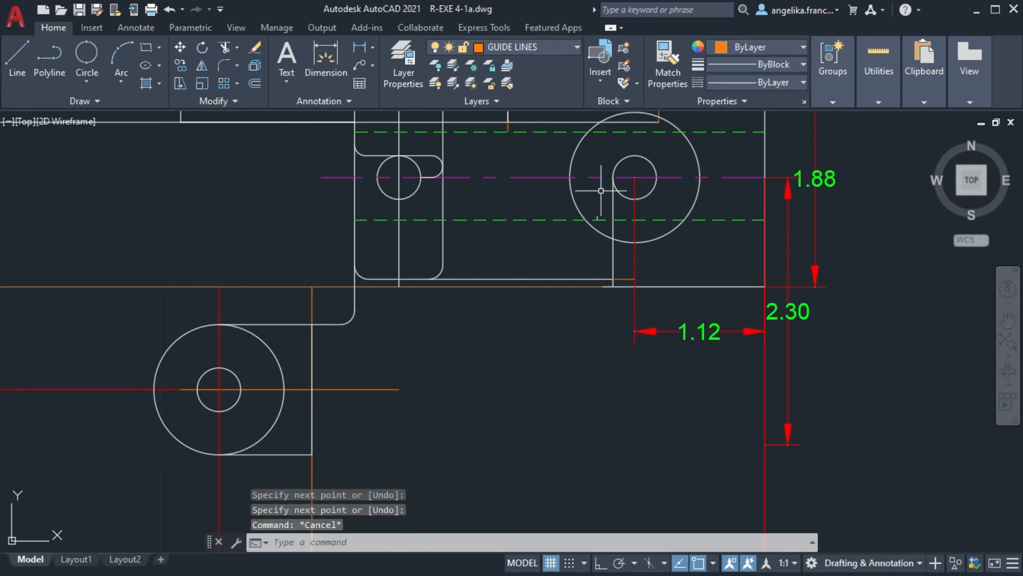
Draw a guide circle of radius 1.50 centred where the extended lower edge meets the 1.12 dimension's inner extension line
{"action": "type", "text": "c"}
{"action": "key", "text": "Return"}
{"action": "scroll", "coordinate": [627, 273], "scroll_direction": "up", "scroll_amount": 5}
{"action": "left_click", "coordinate": [620, 241]}
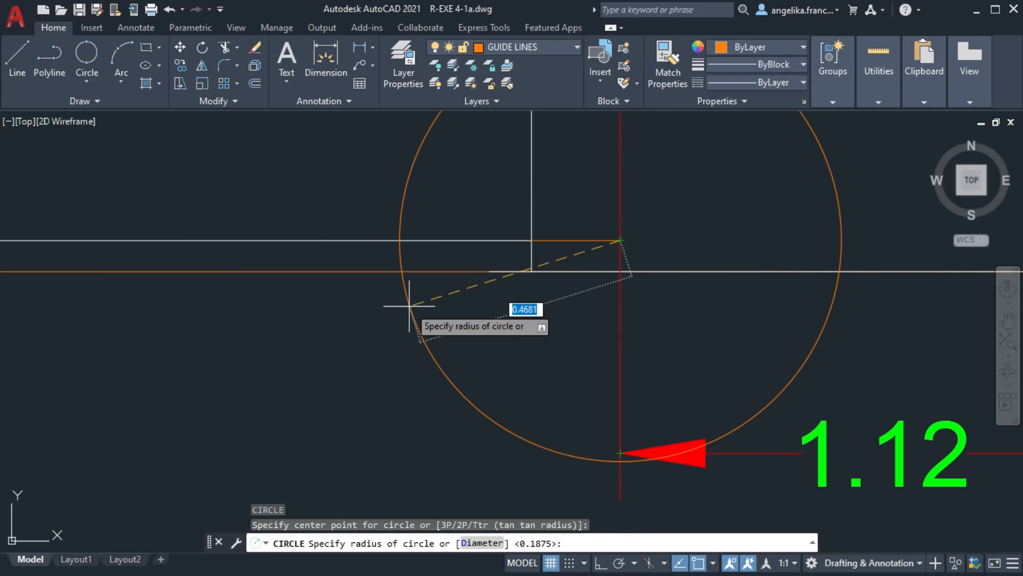
{"action": "type", "text": "1.50"}
{"action": "key", "text": "Return"}
{"action": "scroll", "coordinate": [431, 292], "scroll_direction": "down", "scroll_amount": 4}
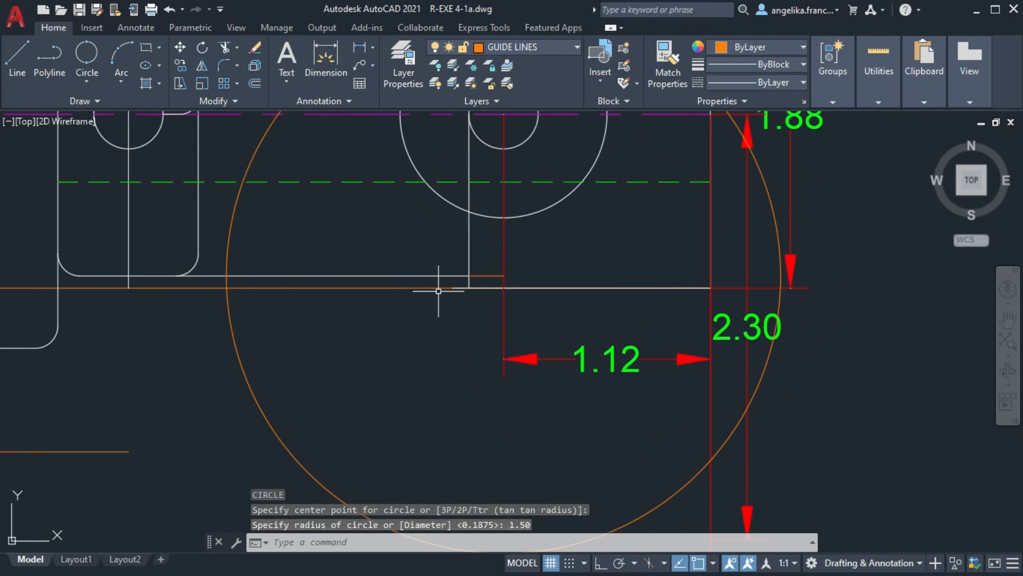
Move the 1.50 circle by its top quadrant down to where the extended lower edge meets the 1.12 extension line
{"action": "left_click", "coordinate": [740, 127]}
{"action": "type", "text": "m"}
{"action": "key", "text": "Return"}
{"action": "scroll", "coordinate": [463, 184], "scroll_direction": "up", "scroll_amount": 3}
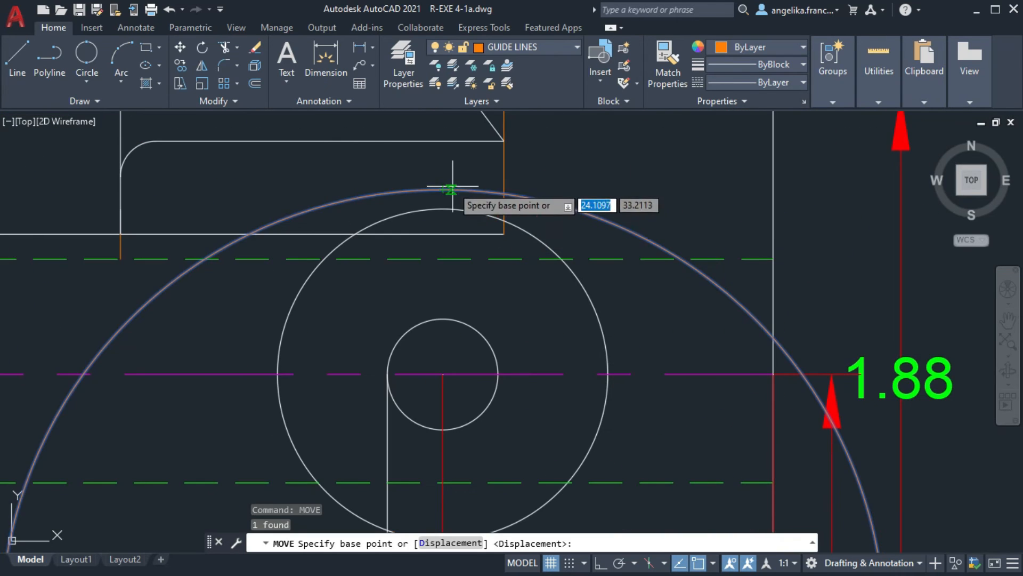
{"action": "left_click", "coordinate": [460, 399]}
{"action": "scroll", "coordinate": [488, 165], "scroll_direction": "up", "scroll_amount": 3}
{"action": "left_click", "coordinate": [487, 248]}
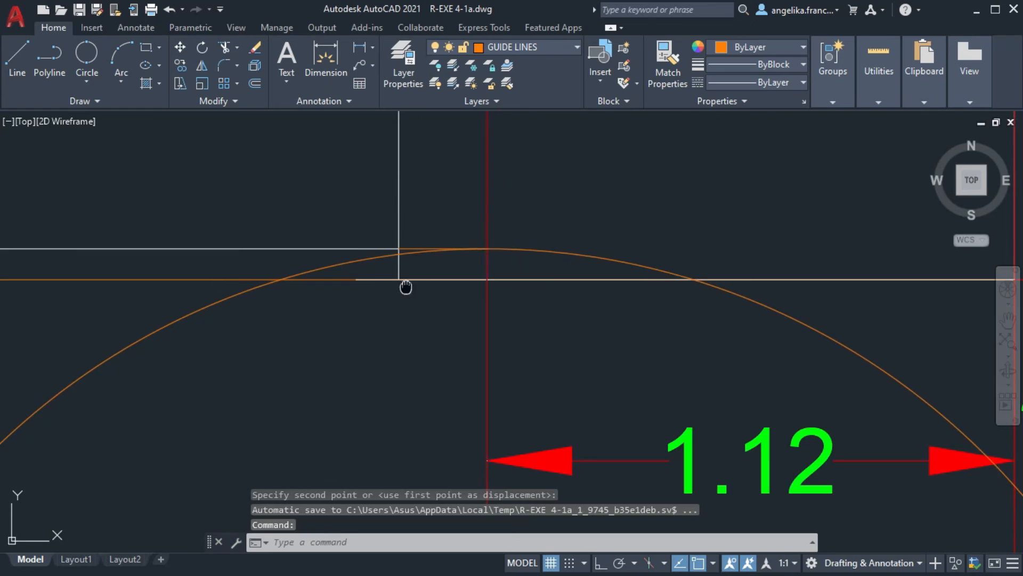
Try a line from the side view's lower edge corner to the circle's crossing with the long horizontal guide, and erase it
{"action": "middle_click_drag", "start_coordinate": [404, 287], "coordinate": [634, 230]}
{"action": "key", "text": "Escape"}
{"action": "type", "text": "l"}
{"action": "key", "text": "Return"}
{"action": "left_click", "coordinate": [628, 191]}
{"action": "scroll", "coordinate": [596, 193], "scroll_direction": "up", "scroll_amount": 3}
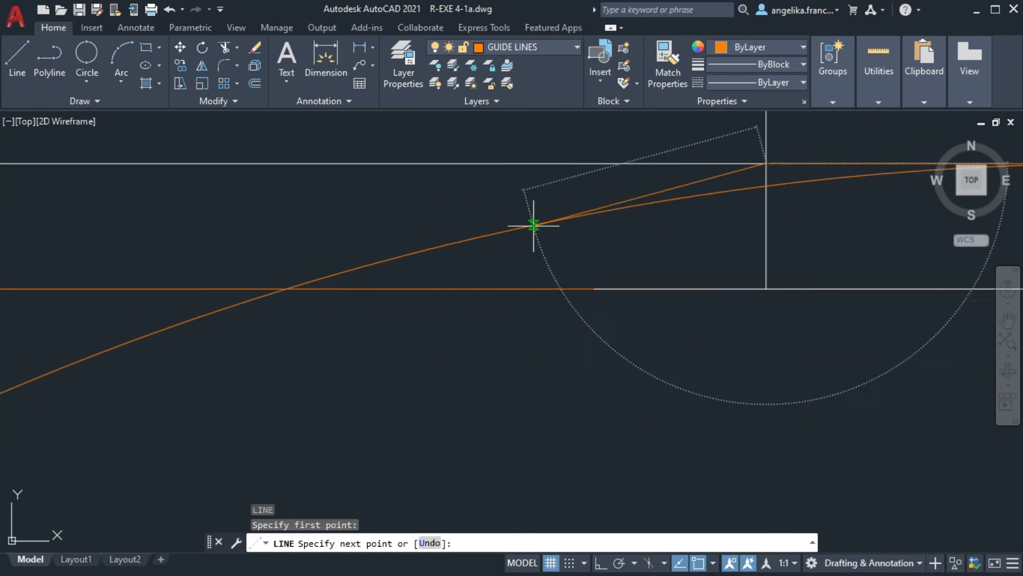
{"action": "left_click", "coordinate": [374, 267]}
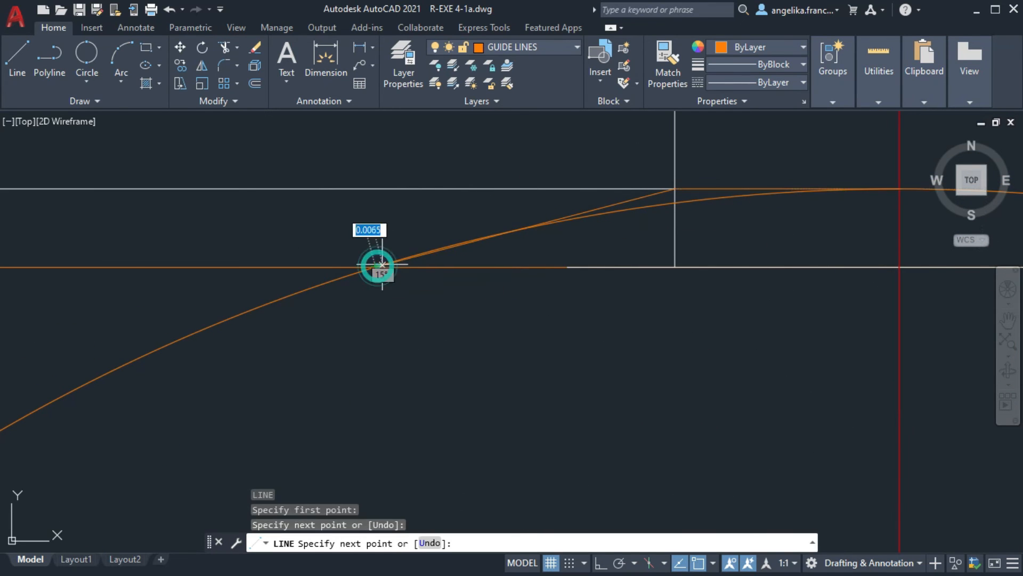
{"action": "key", "text": "Escape"}
{"action": "scroll", "coordinate": [598, 212], "scroll_direction": "up", "scroll_amount": 4}
{"action": "left_click", "coordinate": [607, 201]}
{"action": "key", "text": "Delete"}
Try again to join the lower edge corner to the circle where it crosses the guide line, and abandon the line
{"action": "type", "text": "l"}
{"action": "key", "text": "Return"}
{"action": "left_click", "coordinate": [789, 153]}
{"action": "scroll", "coordinate": [424, 242], "scroll_direction": "down", "scroll_amount": 2}
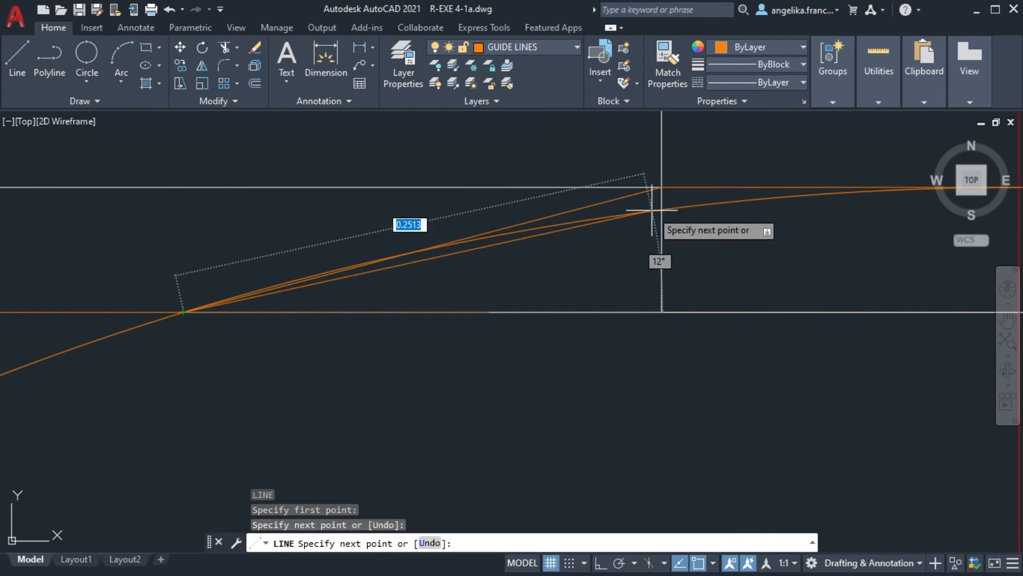
{"action": "left_click", "coordinate": [547, 187]}
{"action": "key", "text": "Escape"}
{"action": "key", "text": "Escape"}
Create a centerline midway between the side view's lower horizontal edge and the long horizontal guide
{"action": "type", "text": "centerline"}
{"action": "key", "text": "Return"}
{"action": "left_click", "coordinate": [547, 187]}
{"action": "left_click", "coordinate": [550, 312]}
{"action": "key", "text": "Escape"}
Draw a line from the lower edge corner to the circle's crossing with the centerline, and erase the centerline
{"action": "type", "text": "l"}
{"action": "key", "text": "Return"}
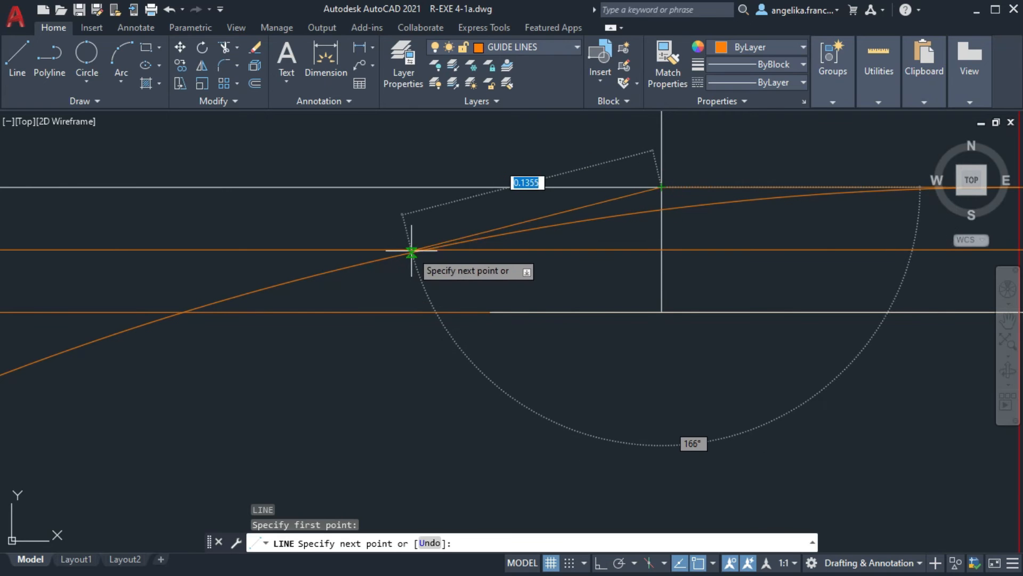
{"action": "left_click", "coordinate": [411, 250]}
{"action": "key", "text": "Escape"}
{"action": "left_click", "coordinate": [611, 248]}
{"action": "key", "text": "Delete"}
{"action": "scroll", "coordinate": [574, 235], "scroll_direction": "down", "scroll_amount": 10}
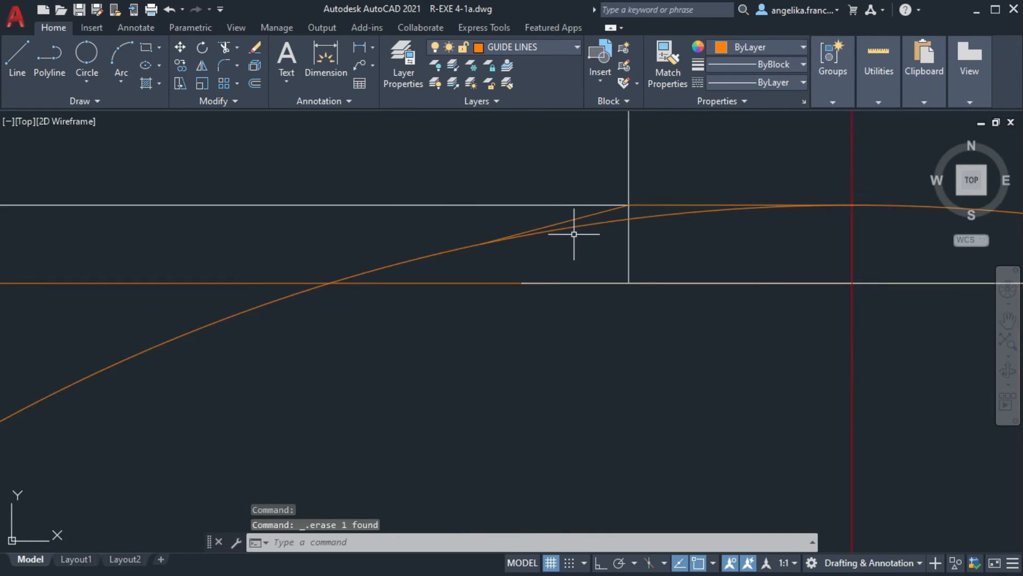
Draw a guide circle of radius 1.76 centred on the lower right corner of the side view's lower boss outline
{"action": "middle_click_drag", "start_coordinate": [368, 353], "coordinate": [572, 248]}
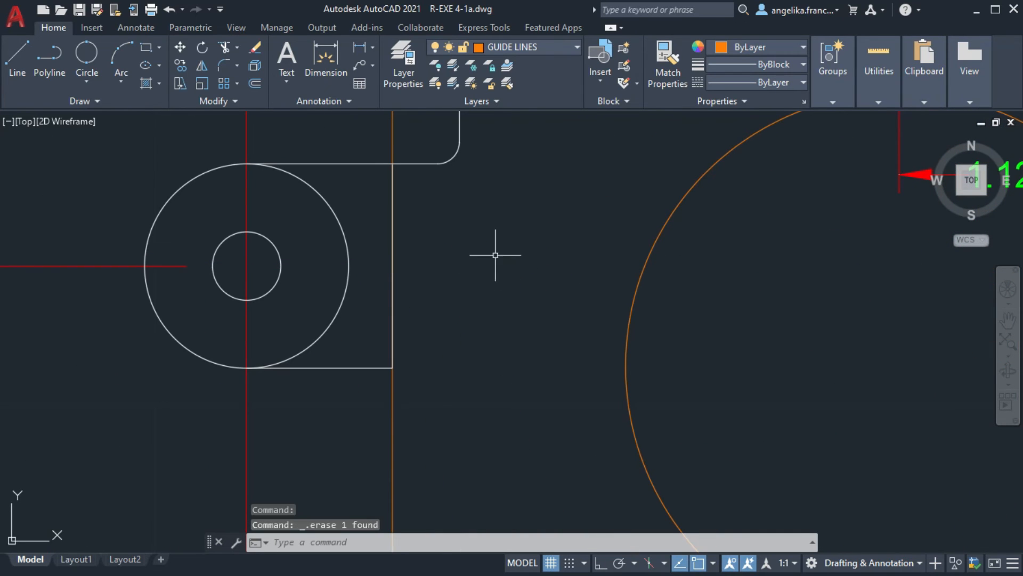
{"action": "left_click", "coordinate": [89, 56]}
{"action": "left_click", "coordinate": [392, 367]}
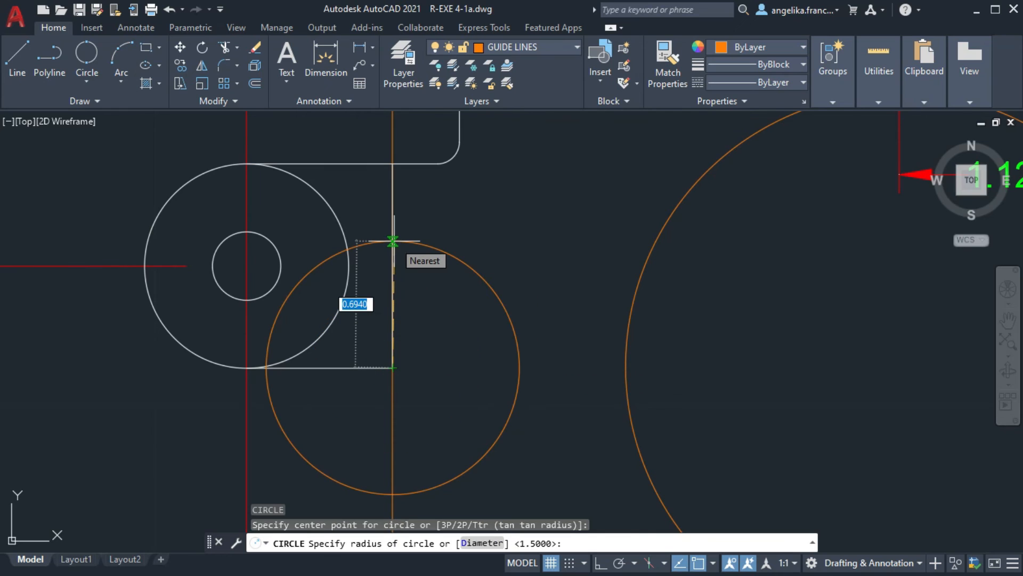
{"action": "type", "text": "1.75"}
{"action": "key", "text": "Return"}
{"action": "scroll", "coordinate": [539, 210], "scroll_direction": "down", "scroll_amount": 3}
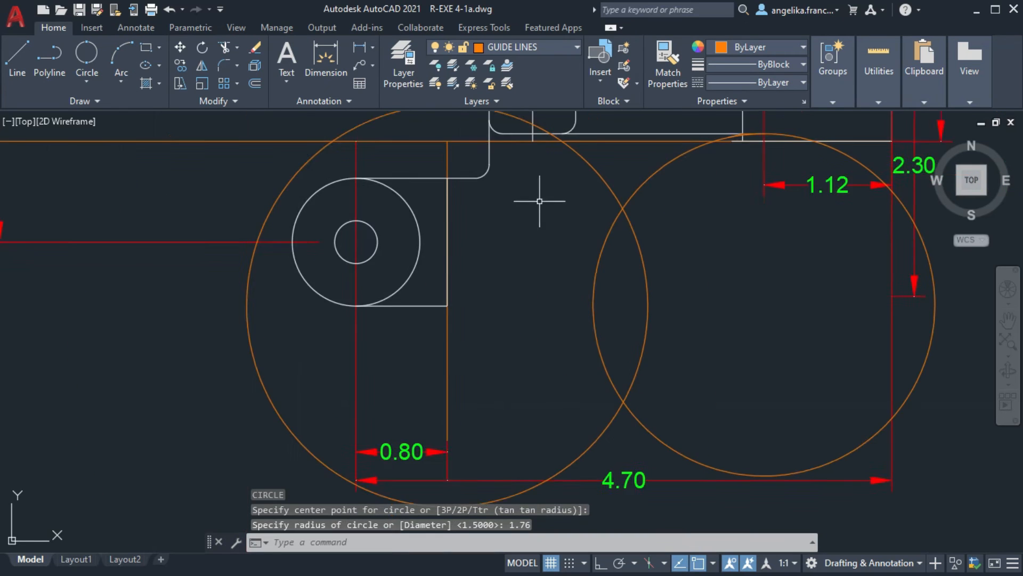
Move the 1.76 circle by its bottom quadrant up to the lower right corner of the boss outline
{"action": "scroll", "coordinate": [464, 343], "scroll_direction": "up", "scroll_amount": 1}
{"action": "left_click", "coordinate": [456, 341]}
{"action": "type", "text": "move"}
{"action": "key", "text": "Return"}
{"action": "left_click", "coordinate": [449, 341]}
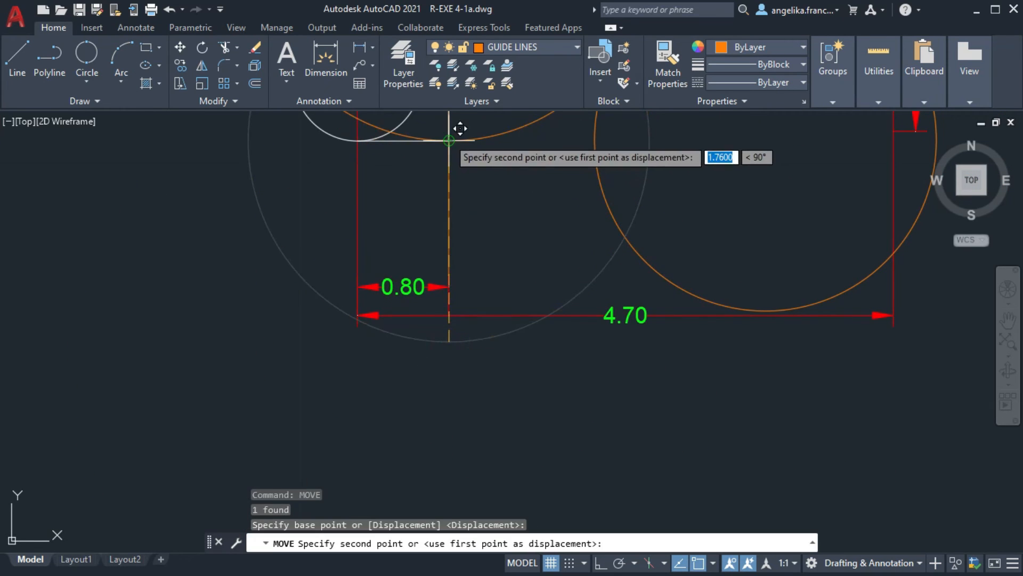
{"action": "left_click", "coordinate": [449, 141]}
{"action": "key", "text": "Escape"}
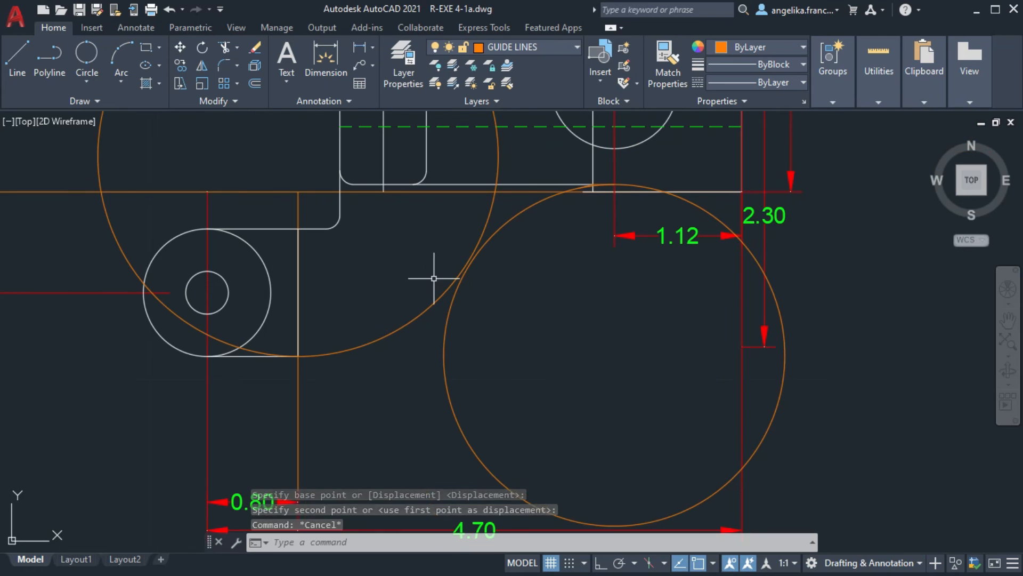
Create a centerline midway between the long horizontal guide and the bottom edge of the lower boss outline
{"action": "type", "text": "centerline"}
{"action": "key", "text": "Return"}
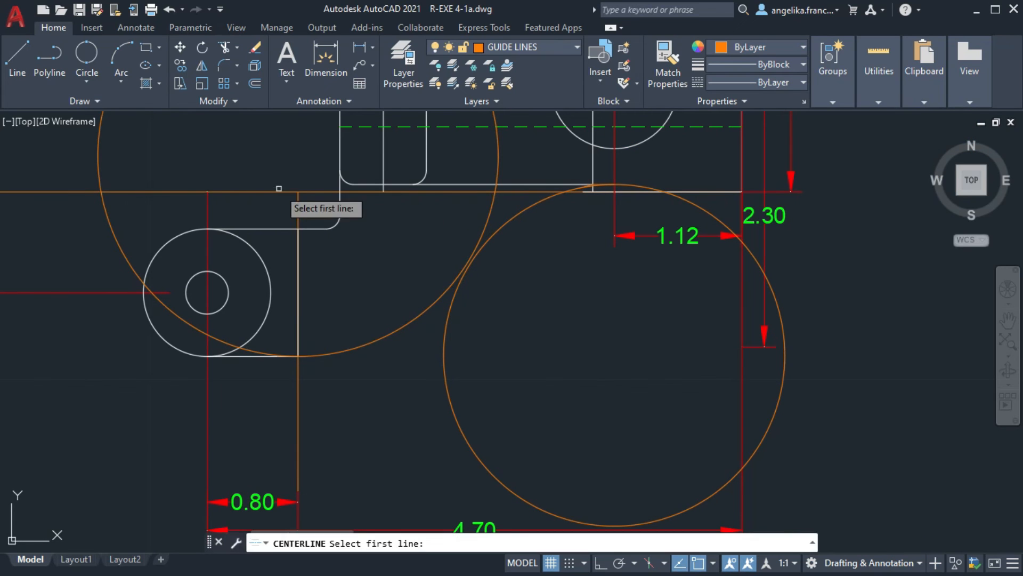
{"action": "left_click", "coordinate": [279, 192]}
{"action": "key", "text": "Escape"}
{"action": "scroll", "coordinate": [461, 280], "scroll_direction": "up", "scroll_amount": 5}
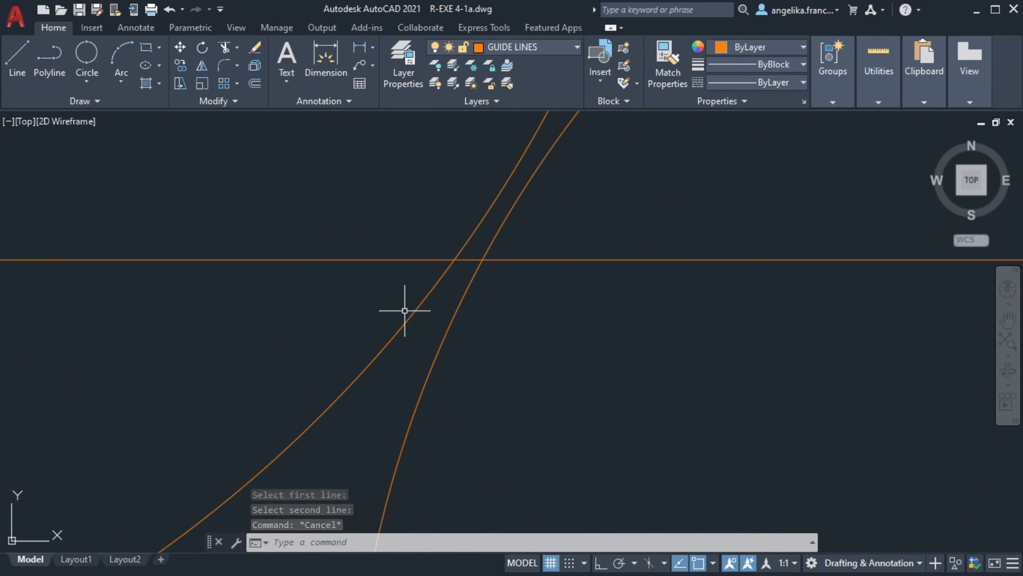
Try to move the 1.76 circle along the centerline to the 1.50 circle, and undo the attempt
{"action": "type", "text": "m"}
{"action": "key", "text": "Return"}
{"action": "left_click", "coordinate": [450, 261]}
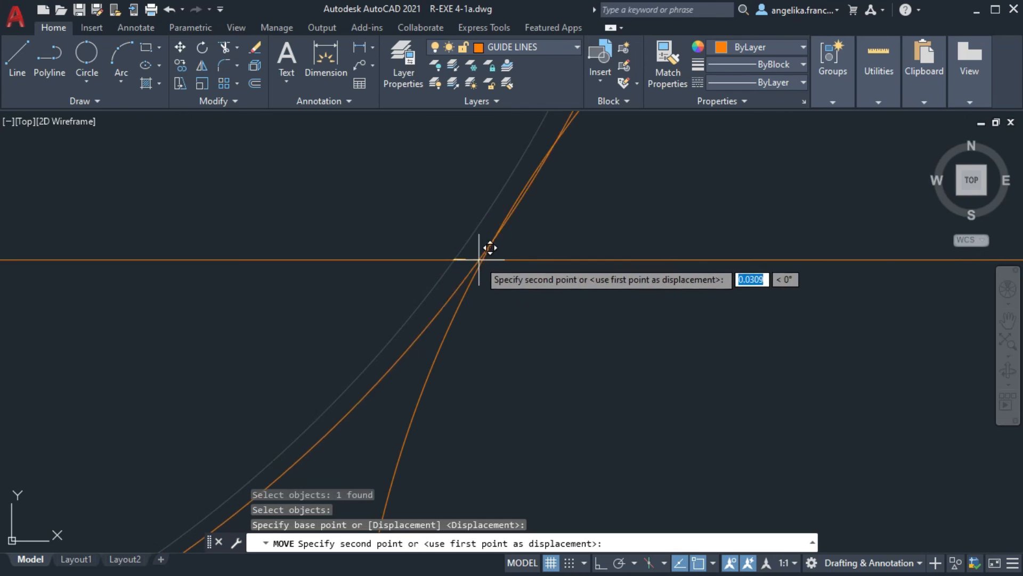
{"action": "key", "text": "Escape"}
{"action": "key", "text": "ctrl+z"}
{"action": "key", "text": "ctrl+z"}
{"action": "scroll", "coordinate": [484, 255], "scroll_direction": "down", "scroll_amount": 2}
{"action": "middle_click_drag", "start_coordinate": [484, 255], "coordinate": [475, 274]}
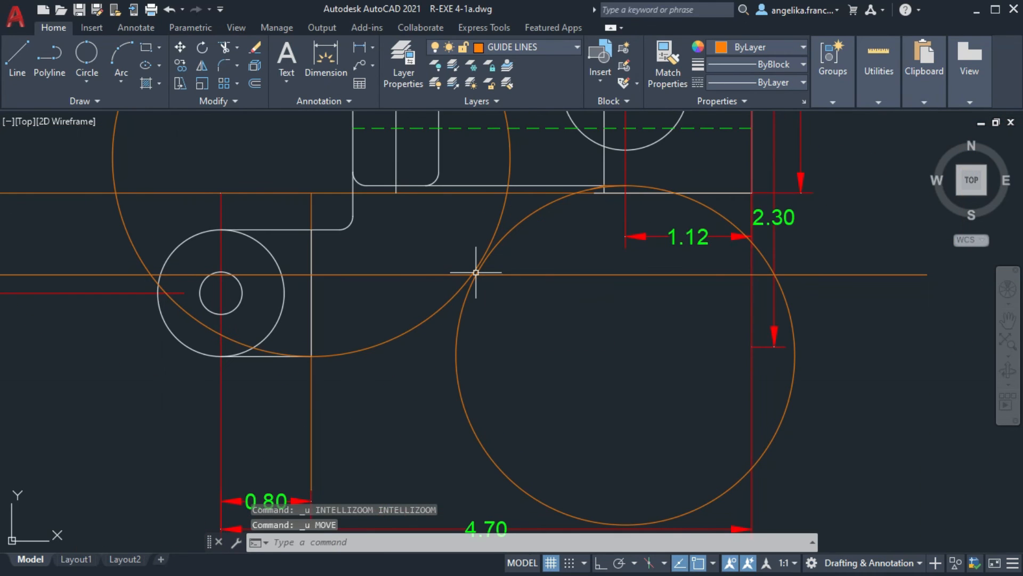
Create a second centerline midway between the long horizontal guide and the first centerline across the two circles
{"action": "scroll", "coordinate": [611, 201], "scroll_direction": "up", "scroll_amount": 4}
{"action": "mouse_move", "coordinate": [610, 201]}
{"action": "middle_mouse_down"}
{"action": "mouse_move", "coordinate": [600, 181]}
{"action": "mouse_move", "coordinate": [600, 204]}
{"action": "middle_mouse_up"}
{"action": "left_click", "coordinate": [631, 165]}
{"action": "scroll", "coordinate": [631, 166], "scroll_direction": "down", "scroll_amount": 5}
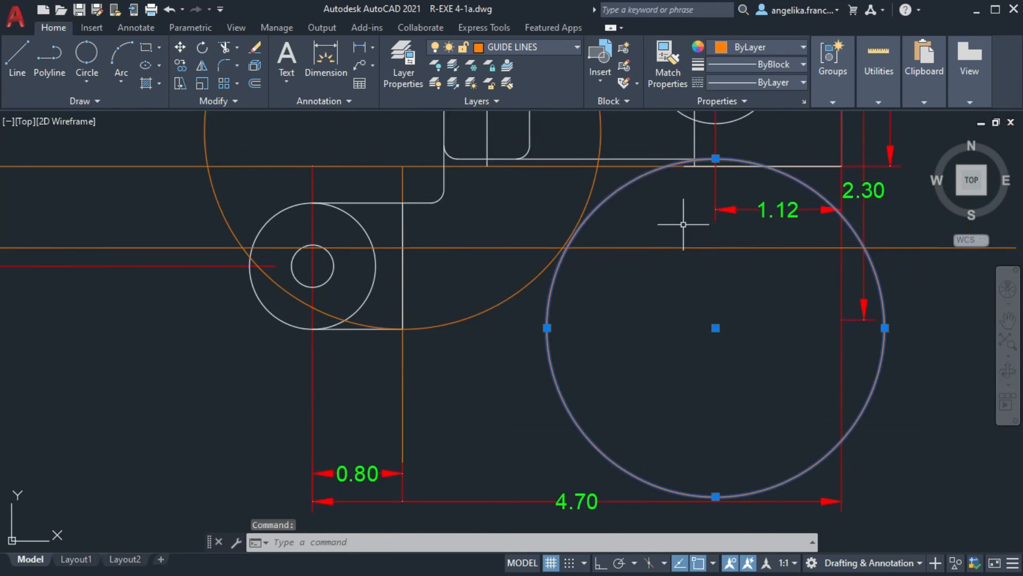
{"action": "scroll", "coordinate": [676, 222], "scroll_direction": "up", "scroll_amount": 3}
{"action": "scroll", "coordinate": [522, 304], "scroll_direction": "up", "scroll_amount": 2}
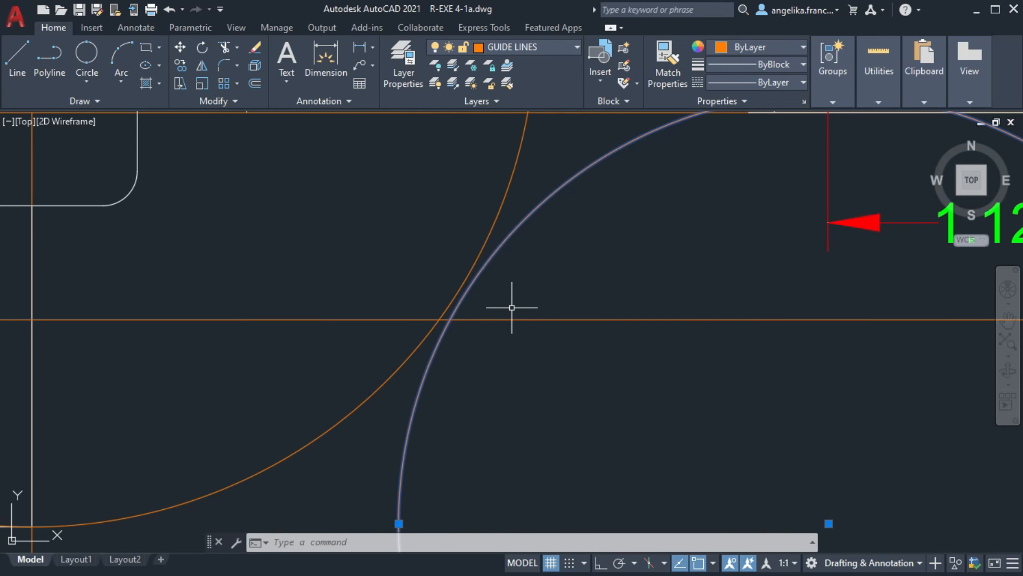
{"action": "scroll", "coordinate": [511, 307], "scroll_direction": "down", "scroll_amount": 2}
{"action": "type", "text": "C"}
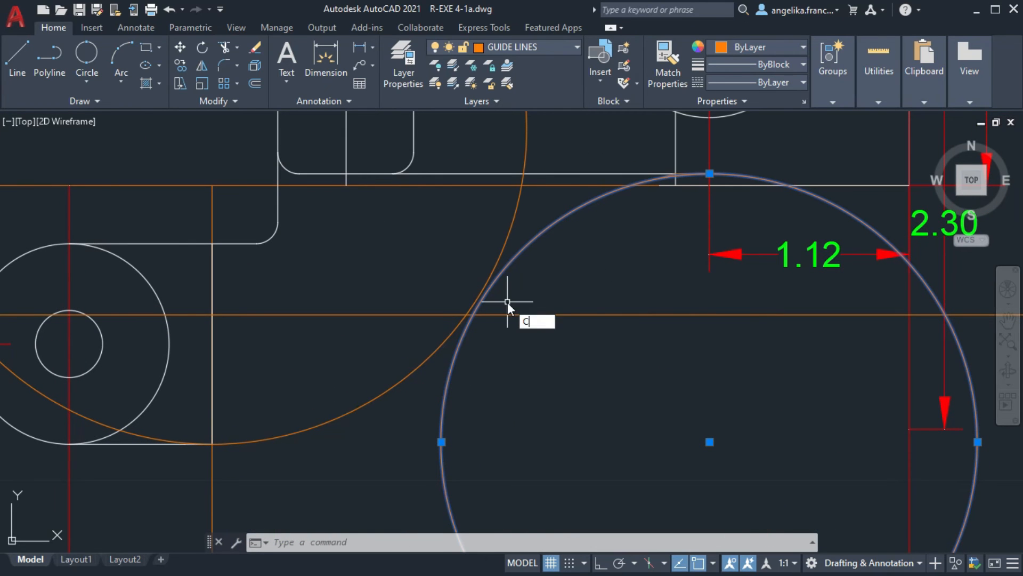
{"action": "type", "text": "ENTERLINE"}
{"action": "key", "text": "Return"}
{"action": "left_click", "coordinate": [456, 186]}
{"action": "left_click", "coordinate": [428, 313]}
Create a third centerline midway between the first and second centerlines, near where the two circles meet
{"action": "type", "text": "CENTERLINE"}
{"action": "key", "text": "Return"}
{"action": "left_click", "coordinate": [437, 249]}
{"action": "left_click", "coordinate": [438, 315]}
Move the 1.50 circle from its crossing with the middle centerline to the 1.76 circle's crossing with that centerline
{"action": "type", "text": "MO"}
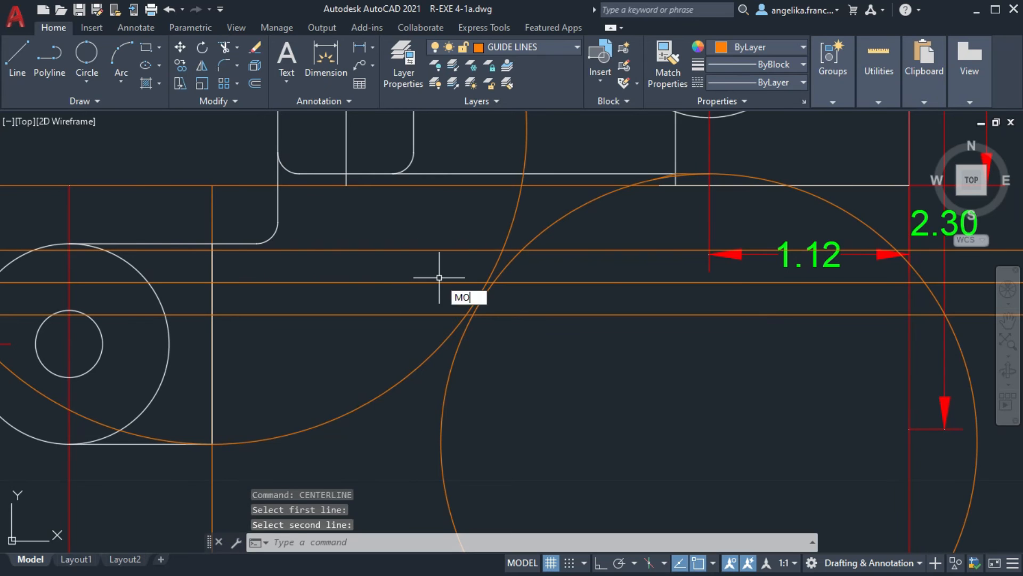
{"action": "type", "text": "VE"}
{"action": "key", "text": "Return"}
{"action": "left_click", "coordinate": [503, 272]}
{"action": "key", "text": "Return"}
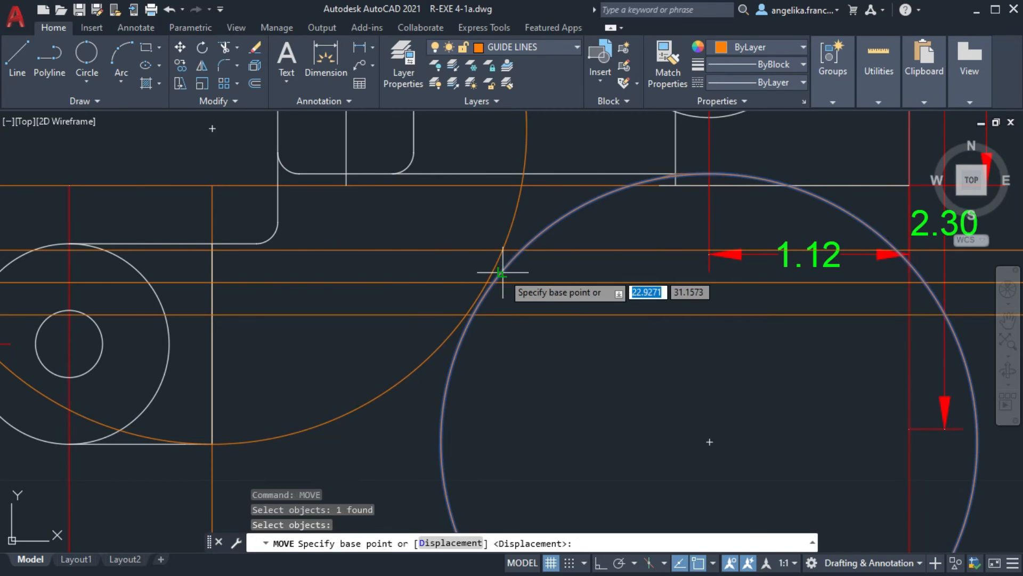
{"action": "scroll", "coordinate": [427, 270], "scroll_direction": "up", "scroll_amount": 2}
{"action": "left_click", "coordinate": [467, 261]}
{"action": "left_click", "coordinate": [462, 262]}
{"action": "scroll", "coordinate": [400, 337], "scroll_direction": "up", "scroll_amount": 10}
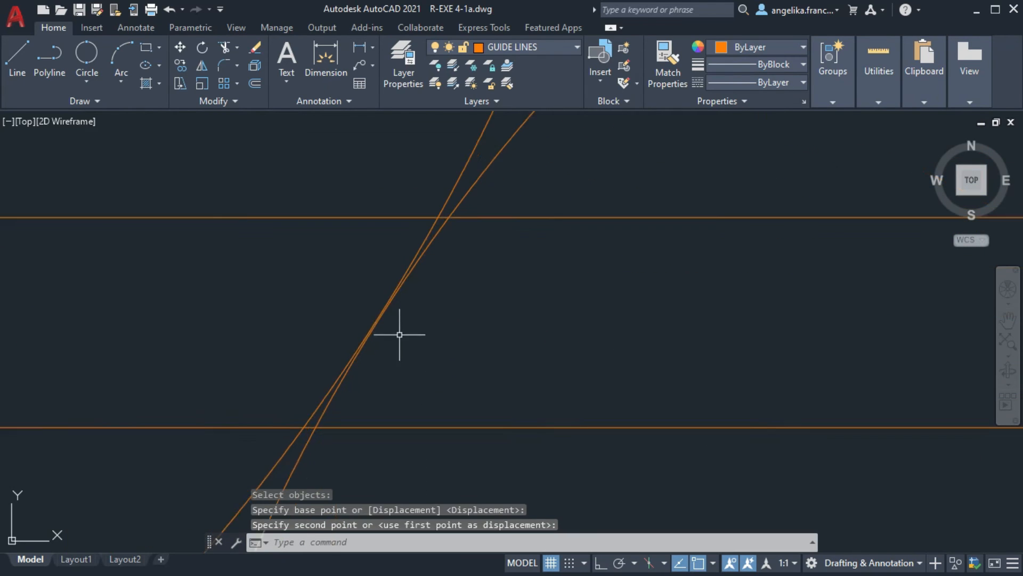
Create another centerline midway between the two horizontal centerlines on either side of the circles' contact area
{"action": "scroll", "coordinate": [367, 303], "scroll_direction": "down", "scroll_amount": 2}
{"action": "scroll", "coordinate": [380, 298], "scroll_direction": "down", "scroll_amount": 3}
{"action": "key", "text": "Escape"}
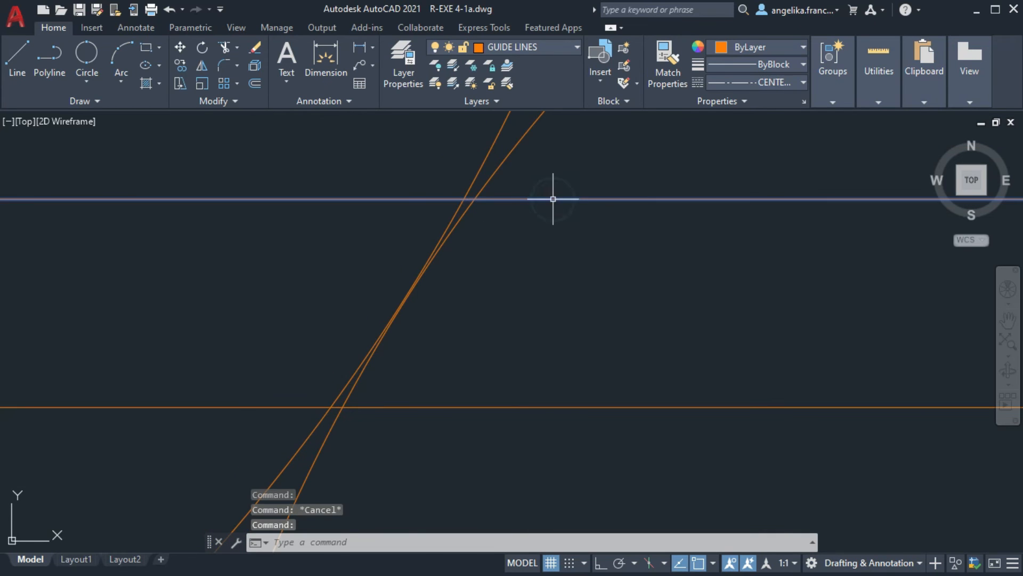
{"action": "type", "text": "cl"}
{"action": "key", "text": "Return"}
{"action": "left_click", "coordinate": [568, 199]}
{"action": "left_click", "coordinate": [547, 407]}
{"action": "key", "text": "Escape"}
{"action": "scroll", "coordinate": [443, 300], "scroll_direction": "up", "scroll_amount": 3}
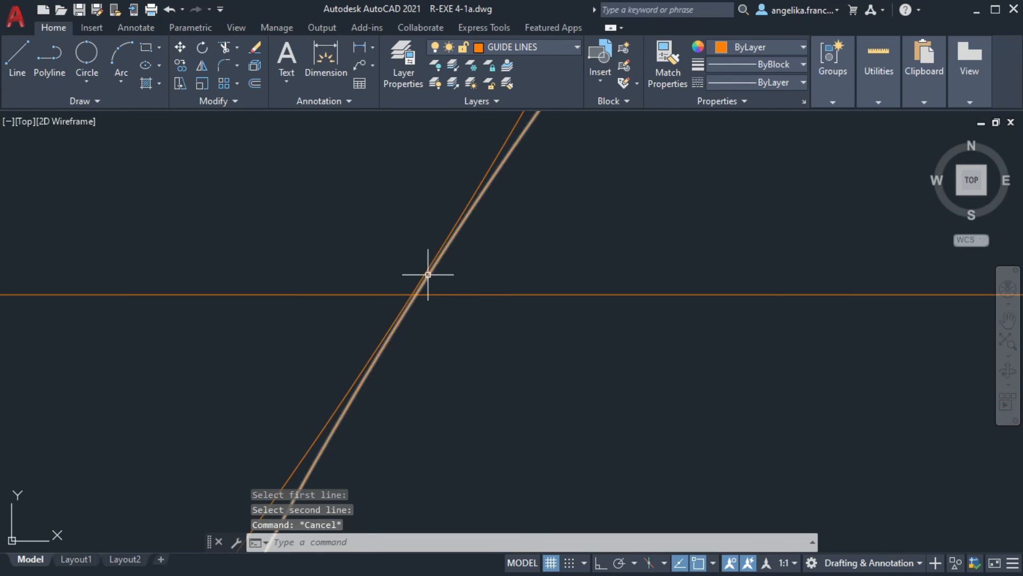
{"action": "type", "text": "mo"}
{"action": "key", "text": "Return"}
{"action": "key", "text": "Escape"}
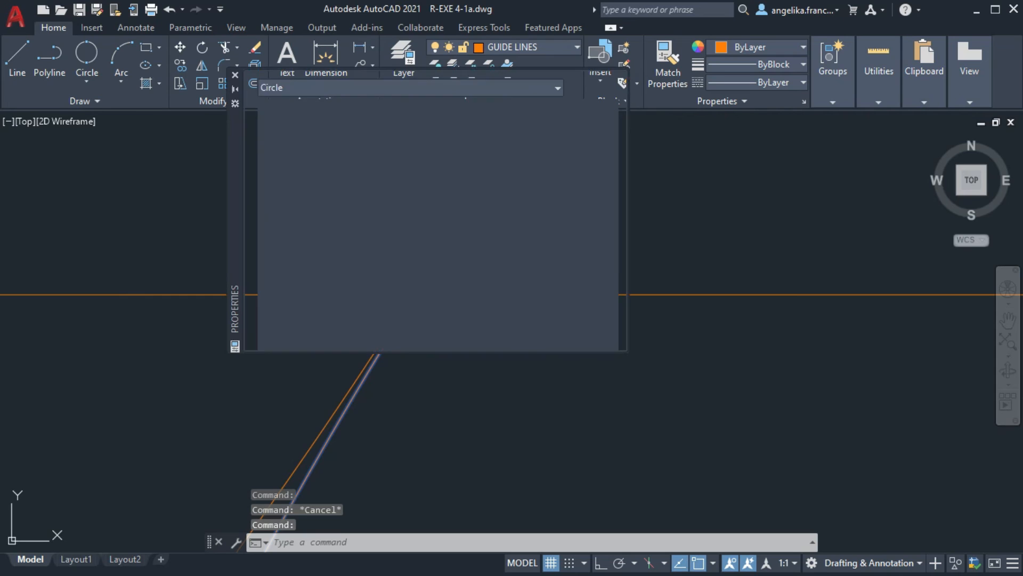
{"action": "left_click", "coordinate": [235, 74]}
Move the 1.50 circle along the newest centerline so it meets the 1.76 circle there
{"action": "type", "text": "move"}
{"action": "key", "text": "Return"}
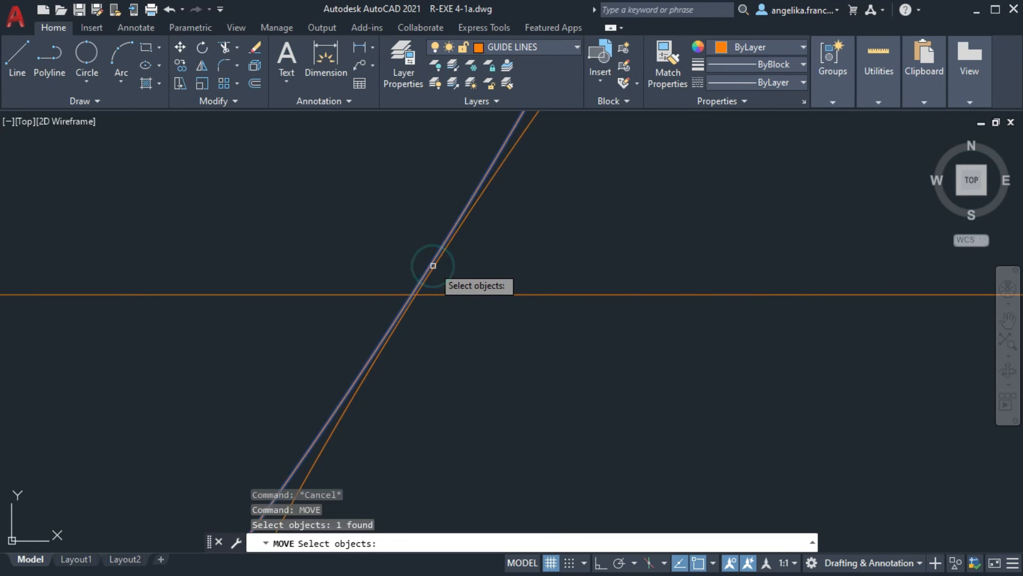
{"action": "key", "text": "Return"}
{"action": "left_click", "coordinate": [414, 293]}
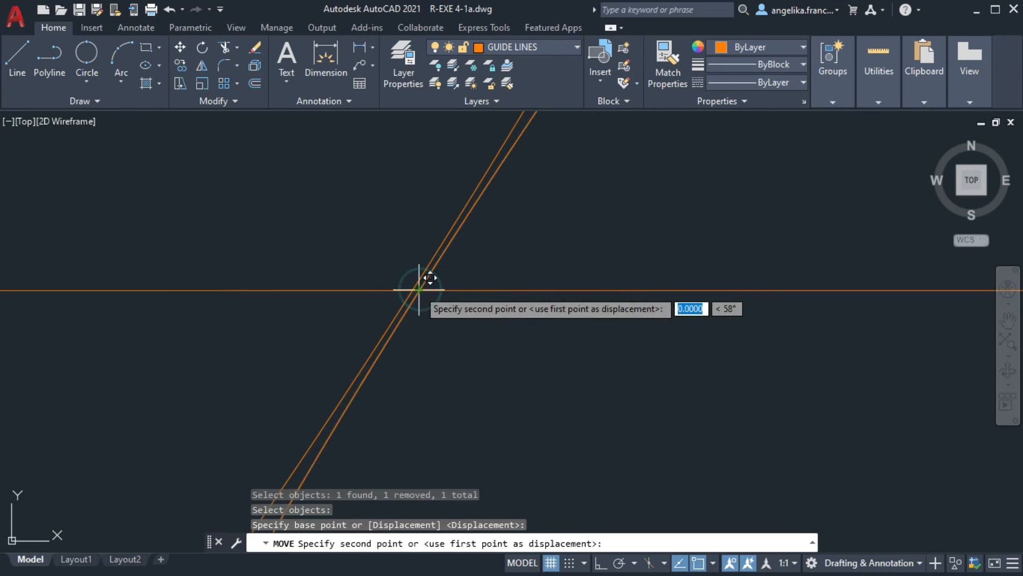
{"action": "left_click", "coordinate": [411, 290]}
{"action": "key", "text": "Escape"}
Erase the long horizontal guide, the centerlines across the circles, and the slanted line at the lower edge corner
{"action": "scroll", "coordinate": [512, 308], "scroll_direction": "down", "scroll_amount": 5}
{"action": "scroll", "coordinate": [392, 304], "scroll_direction": "up", "scroll_amount": 5}
{"action": "scroll", "coordinate": [393, 303], "scroll_direction": "down", "scroll_amount": 4}
{"action": "key", "text": "Escape"}
{"action": "left_click", "coordinate": [415, 188]}
{"action": "left_click", "coordinate": [395, 309]}
{"action": "key", "text": "Delete"}
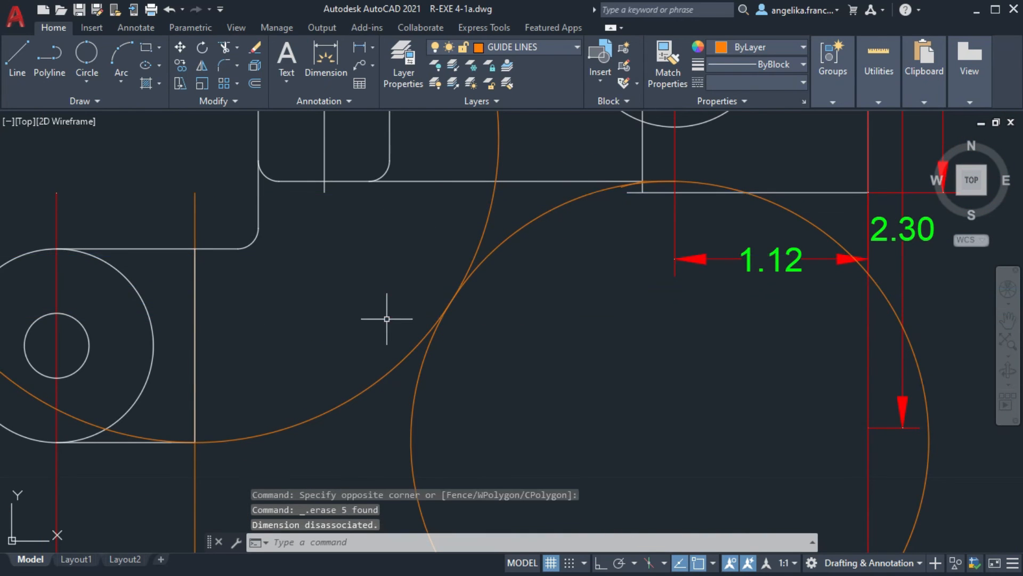
{"action": "scroll", "coordinate": [648, 177], "scroll_direction": "up", "scroll_amount": 5}
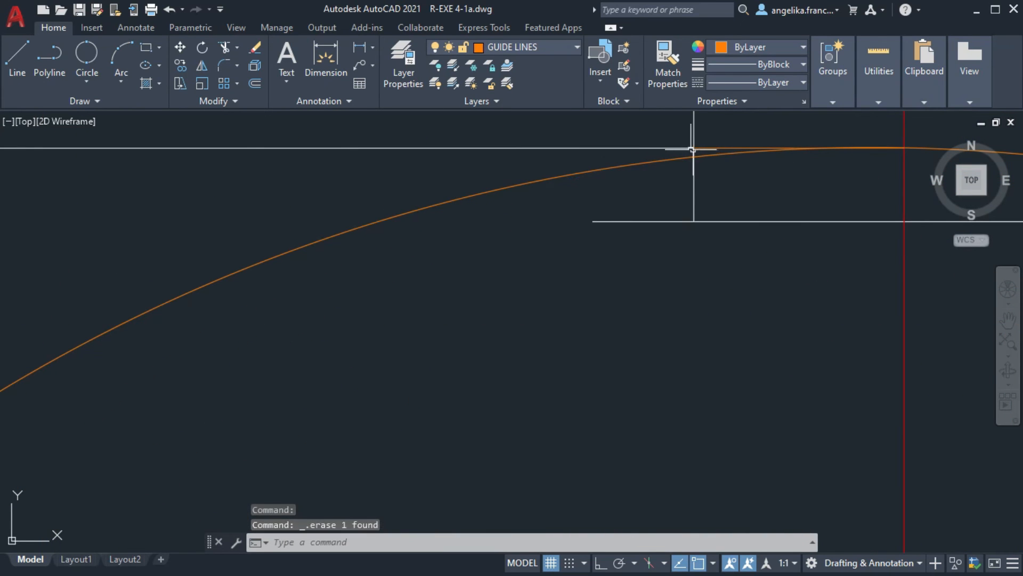
Draw a line from the side view's lower edge corner to the upper left arc of the 1.50 circle
{"action": "type", "text": "l"}
{"action": "key", "text": "Return"}
{"action": "scroll", "coordinate": [693, 160], "scroll_direction": "up", "scroll_amount": 4}
{"action": "left_click", "coordinate": [701, 190]}
{"action": "scroll", "coordinate": [533, 231], "scroll_direction": "down", "scroll_amount": 4}
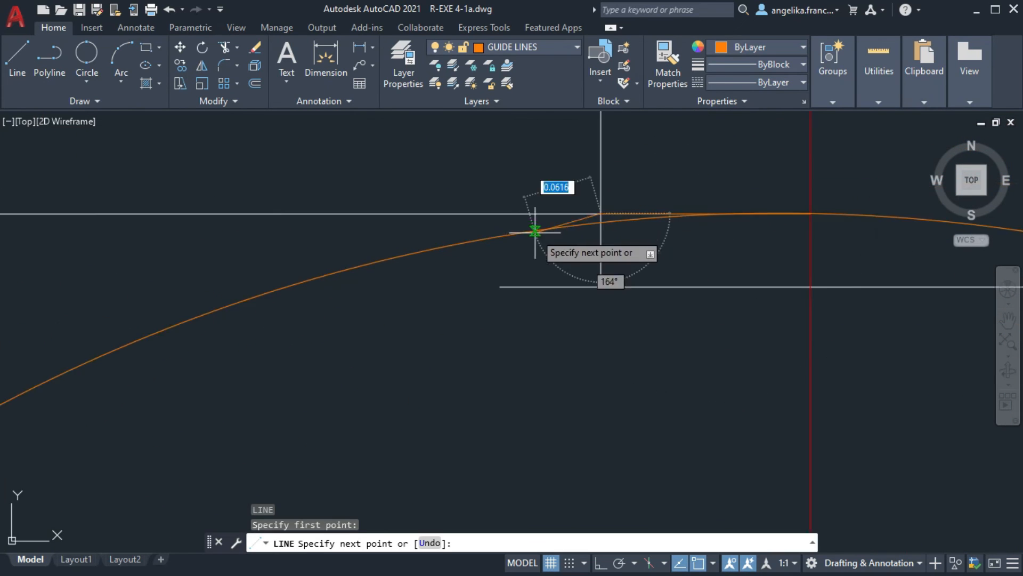
{"action": "middle_click_drag", "start_coordinate": [535, 231], "coordinate": [427, 261]}
{"action": "left_click", "coordinate": [326, 279]}
{"action": "key", "text": "Escape"}
Trim the 1.50 and 1.76 circles around the lower edge, their meeting point and the upper hidden line, keeping the S-shaped transition
{"action": "type", "text": "tr"}
{"action": "key", "text": "Return"}
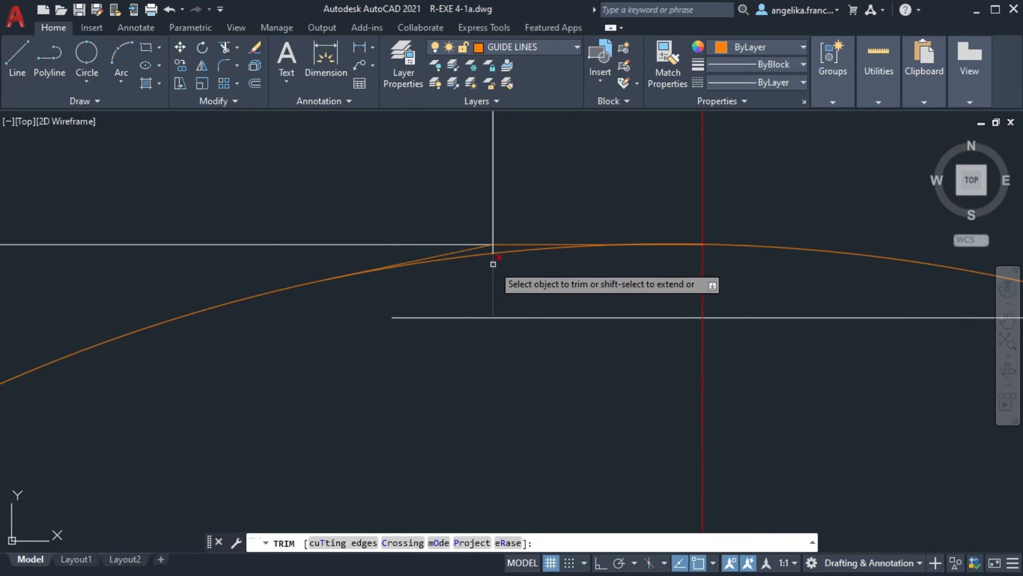
{"action": "left_click", "coordinate": [645, 243]}
{"action": "scroll", "coordinate": [645, 243], "scroll_direction": "down", "scroll_amount": 6}
{"action": "middle_click_drag", "start_coordinate": [654, 286], "coordinate": [528, 162]}
{"action": "left_click", "coordinate": [731, 180]}
{"action": "middle_click_drag", "start_coordinate": [213, 256], "coordinate": [407, 288]}
{"action": "left_click", "coordinate": [407, 270]}
{"action": "scroll", "coordinate": [521, 276], "scroll_direction": "down", "scroll_amount": 4}
{"action": "left_click", "coordinate": [492, 204]}
{"action": "middle_click_drag", "start_coordinate": [472, 117], "coordinate": [491, 194]}
{"action": "left_click", "coordinate": [491, 193]}
{"action": "scroll", "coordinate": [483, 164], "scroll_direction": "up", "scroll_amount": 5}
{"action": "left_click", "coordinate": [458, 162]}
{"action": "left_click", "coordinate": [887, 147]}
{"action": "left_click", "coordinate": [889, 128]}
{"action": "middle_click_drag", "start_coordinate": [283, 152], "coordinate": [562, 226]}
{"action": "scroll", "coordinate": [561, 226], "scroll_direction": "down", "scroll_amount": 2}
{"action": "left_click", "coordinate": [587, 159]}
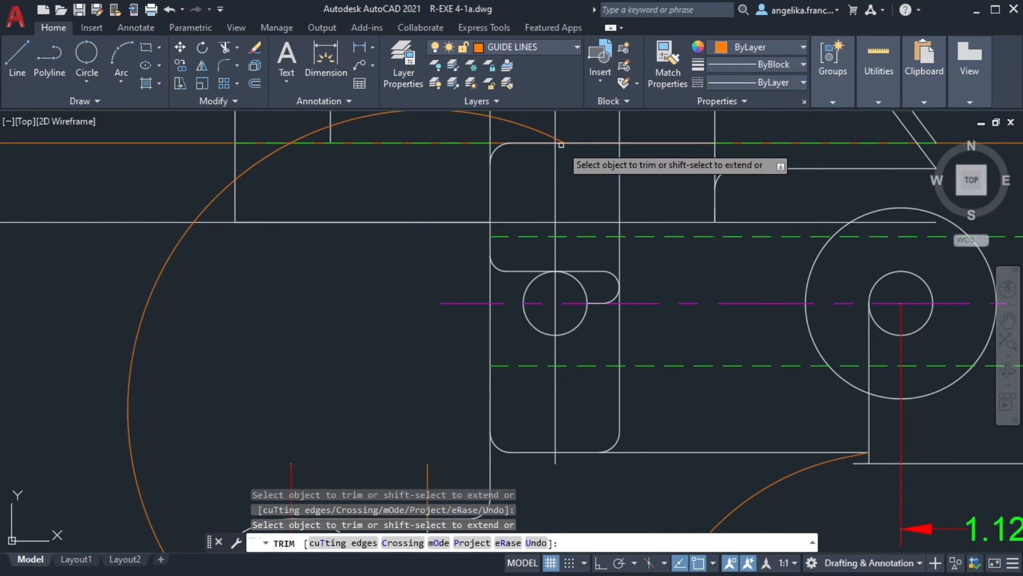
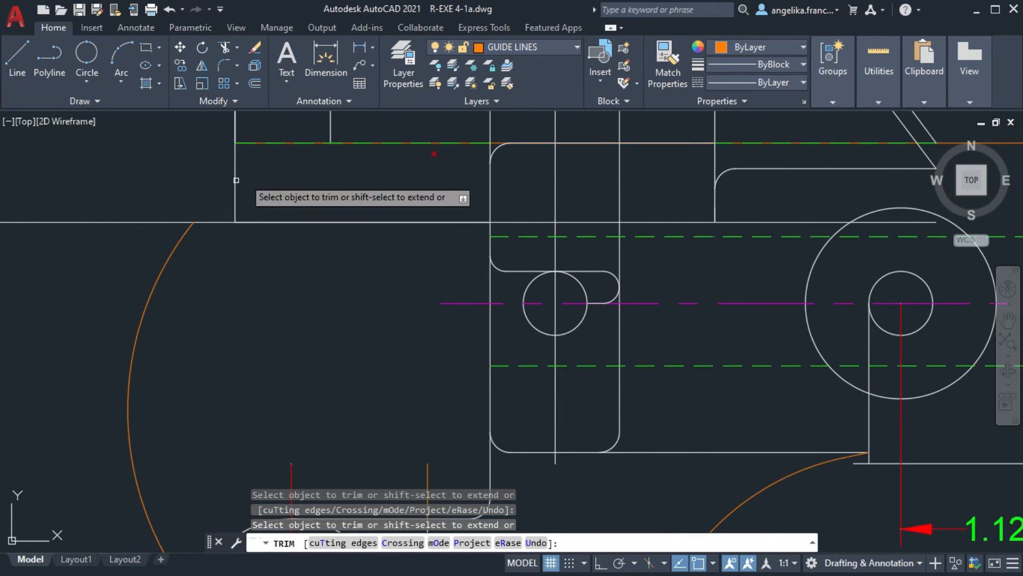
{"action": "scroll", "coordinate": [530, 149], "scroll_direction": "up", "scroll_amount": 2}
{"action": "key", "text": "Escape"}
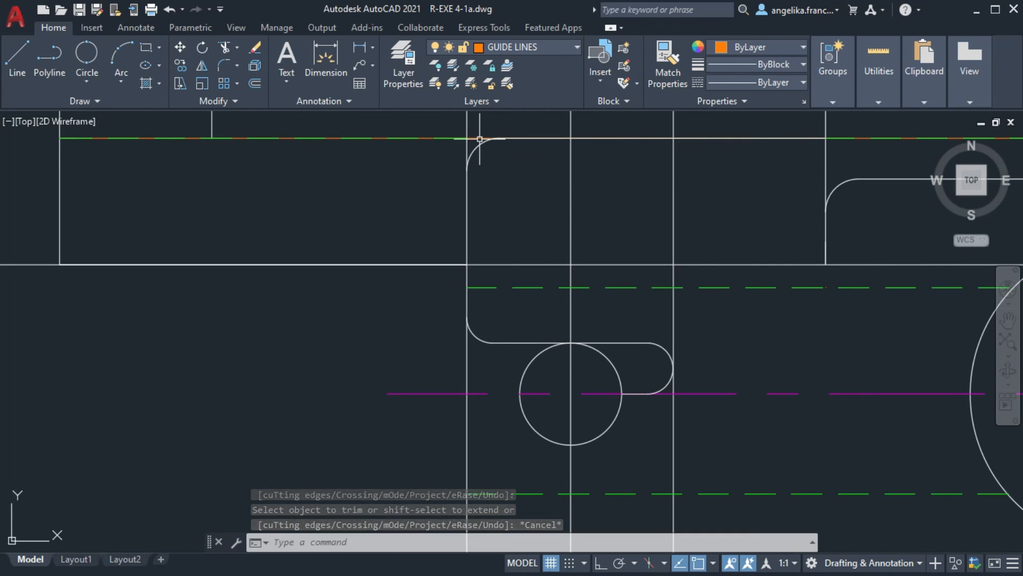
Erase the horizontal guide along the side view's hidden line and trim the 1.76 circle's leftover left arc and vertical guide at the boss
{"action": "key", "text": "Delete"}
{"action": "scroll", "coordinate": [488, 265], "scroll_direction": "down", "scroll_amount": 2}
{"action": "mouse_move", "coordinate": [488, 265]}
{"action": "middle_mouse_down"}
{"action": "mouse_move", "coordinate": [664, 192]}
{"action": "mouse_move", "coordinate": [619, 172]}
{"action": "middle_mouse_up"}
{"action": "middle_click_drag", "start_coordinate": [603, 271], "coordinate": [598, 186]}
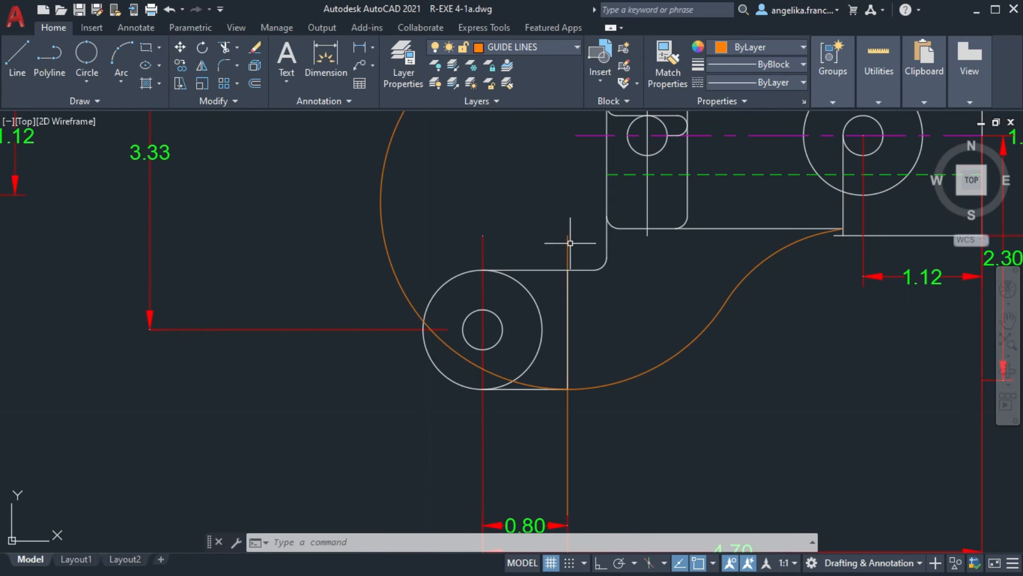
{"action": "left_click", "coordinate": [234, 51]}
{"action": "left_click", "coordinate": [380, 203]}
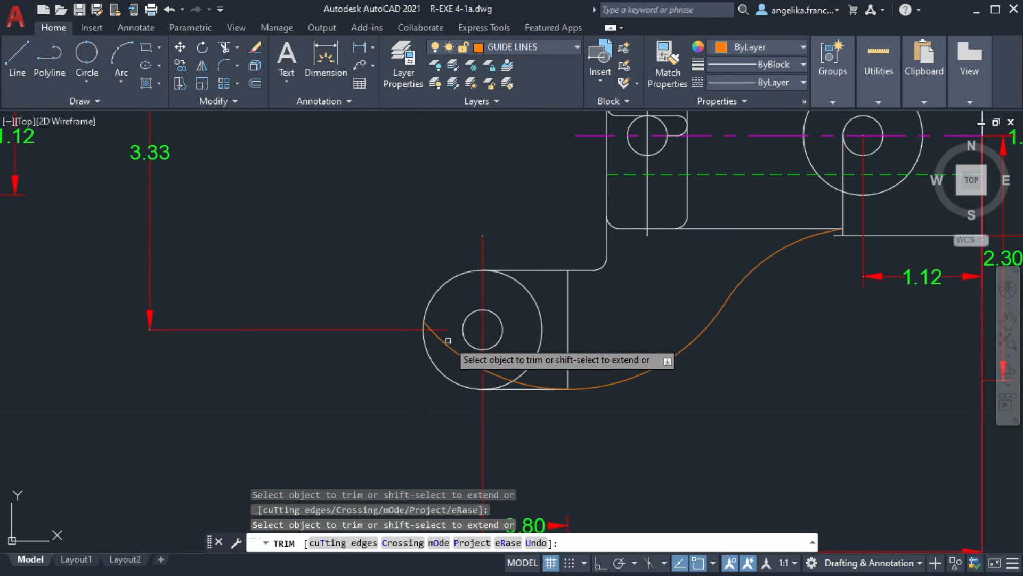
{"action": "key", "text": "Escape"}
Trim the vertical center line where it overshoots the lower edge of the side view's rounded plate
{"action": "scroll", "coordinate": [662, 331], "scroll_direction": "up", "scroll_amount": 3}
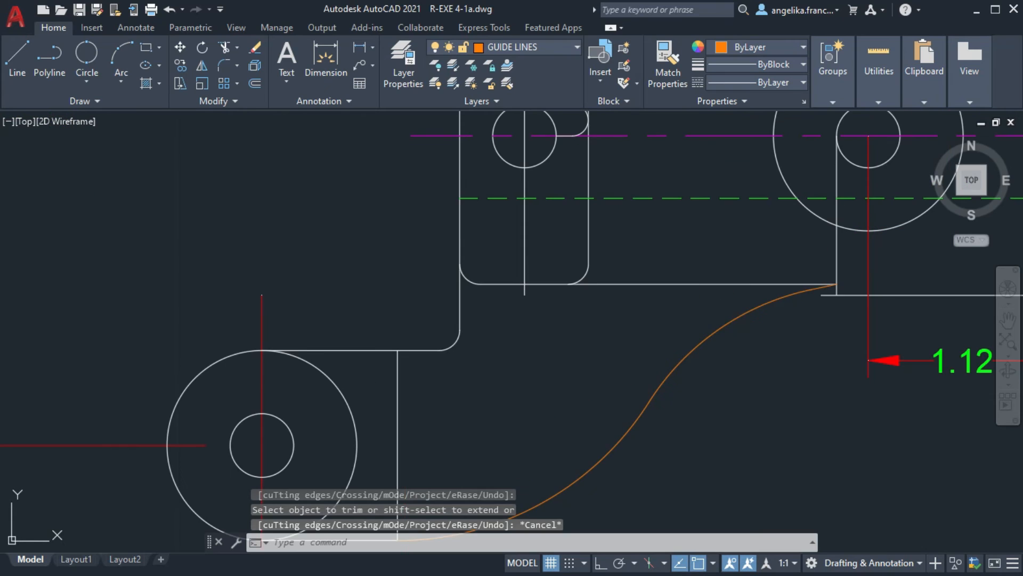
{"action": "key", "text": "space"}
{"action": "left_click", "coordinate": [527, 289]}
{"action": "key", "text": "Escape"}
{"action": "key", "text": "Escape"}
Shorten the bottom edge line above the 1.12 dimension so its left end meets the vertical edge at the corner
{"action": "middle_click_drag", "start_coordinate": [874, 303], "coordinate": [528, 304]}
{"action": "scroll", "coordinate": [528, 304], "scroll_direction": "up", "scroll_amount": 7}
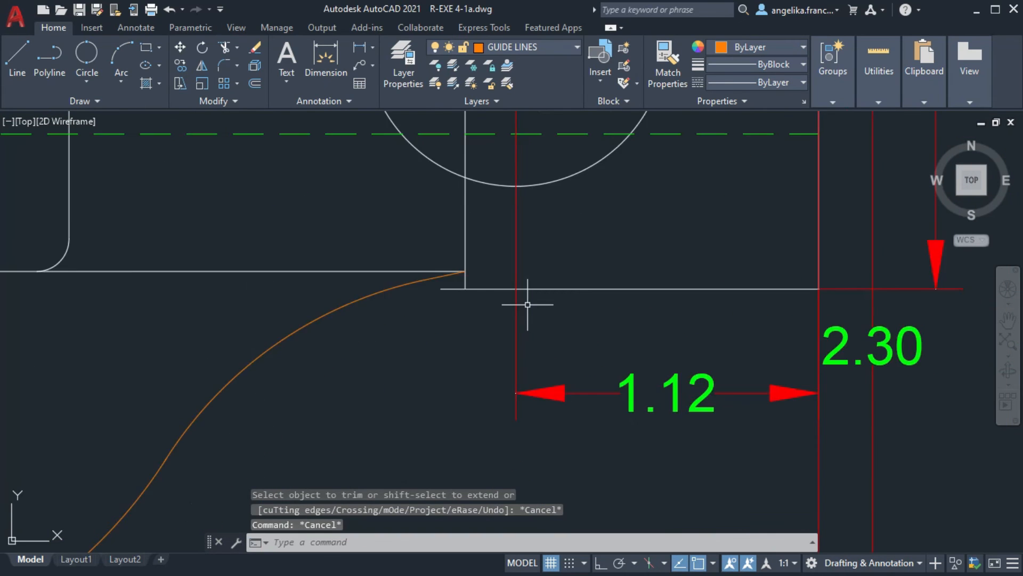
{"action": "scroll", "coordinate": [398, 271], "scroll_direction": "down", "scroll_amount": 2}
{"action": "mouse_move", "coordinate": [398, 271]}
{"action": "middle_mouse_down"}
{"action": "mouse_move", "coordinate": [367, 273]}
{"action": "mouse_move", "coordinate": [396, 270]}
{"action": "middle_mouse_up"}
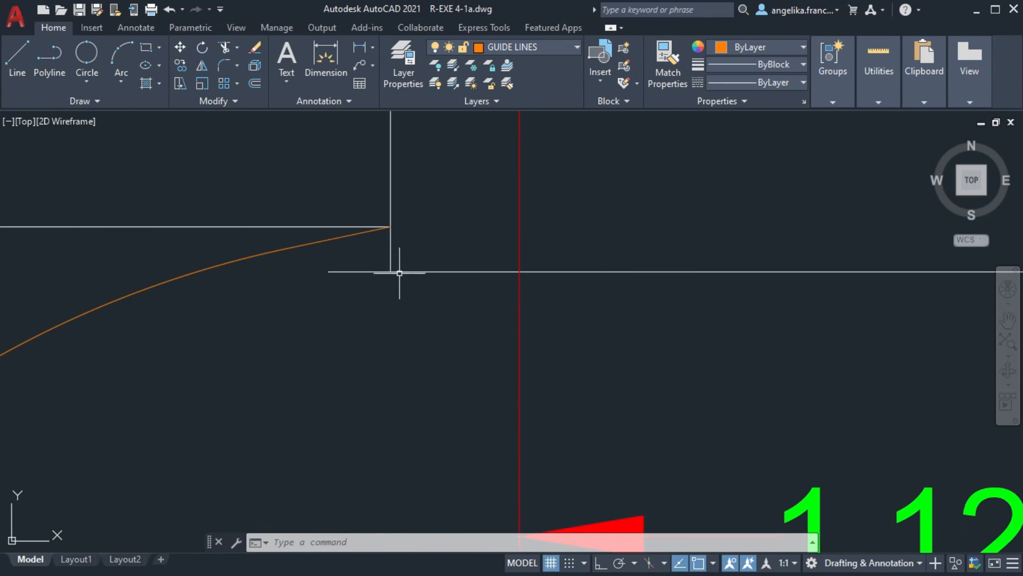
{"action": "left_click", "coordinate": [399, 273]}
{"action": "scroll", "coordinate": [400, 272], "scroll_direction": "down", "scroll_amount": 3}
{"action": "left_click", "coordinate": [372, 272]}
{"action": "left_click", "coordinate": [398, 272]}
{"action": "key", "text": "Escape"}
{"action": "scroll", "coordinate": [402, 262], "scroll_direction": "up", "scroll_amount": 10}
{"action": "scroll", "coordinate": [381, 309], "scroll_direction": "down", "scroll_amount": 2}
{"action": "middle_click_drag", "start_coordinate": [341, 474], "coordinate": [413, 388]}
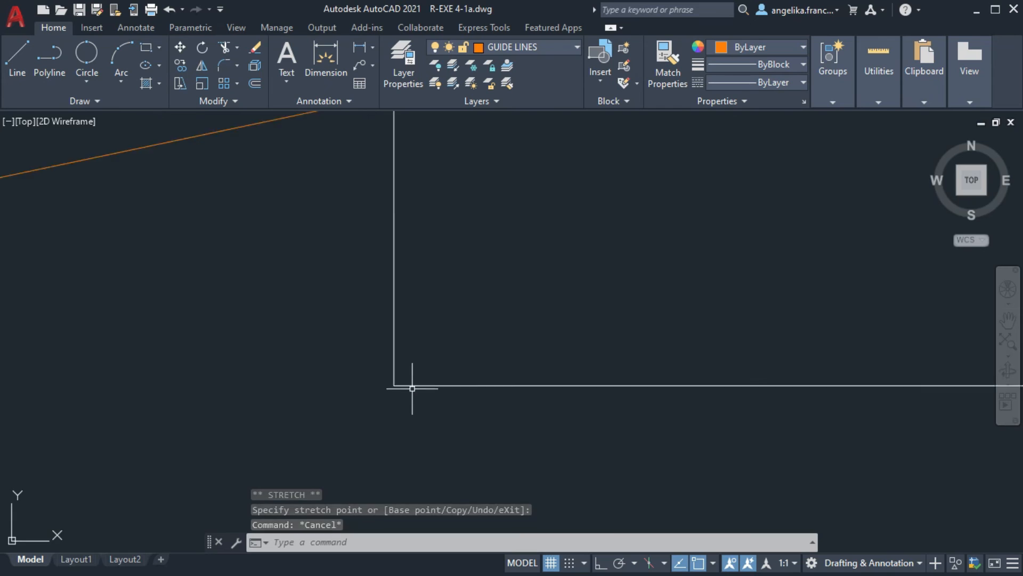
Change the curved transition's arcs from the GUIDE LINES layer to the part's white outline layer
{"action": "scroll", "coordinate": [412, 388], "scroll_direction": "down", "scroll_amount": 5}
{"action": "left_click", "coordinate": [470, 378]}
{"action": "left_click", "coordinate": [520, 49]}
{"action": "left_click", "coordinate": [512, 160]}
{"action": "middle_click_drag", "start_coordinate": [484, 406], "coordinate": [554, 317]}
{"action": "key", "text": "Escape"}
Move the 0.80 and 4.70 dimensions up close beneath the lower boss and shorten their vertical extension lines to match
{"action": "left_click", "coordinate": [584, 472]}
{"action": "left_click", "coordinate": [387, 424]}
{"action": "left_click", "coordinate": [441, 437]}
{"action": "left_click", "coordinate": [446, 364]}
{"action": "left_click", "coordinate": [566, 453]}
{"action": "left_click", "coordinate": [558, 379]}
{"action": "left_click", "coordinate": [467, 453]}
{"action": "left_click", "coordinate": [467, 378]}
{"action": "left_click", "coordinate": [414, 453]}
{"action": "left_click", "coordinate": [414, 379]}
{"action": "key", "text": "Escape"}
{"action": "scroll", "coordinate": [475, 367], "scroll_direction": "up", "scroll_amount": 2}
{"action": "left_click", "coordinate": [444, 332]}
{"action": "left_click", "coordinate": [450, 332]}
{"action": "left_click", "coordinate": [429, 366]}
{"action": "key", "text": "Escape"}
Turn off every layer except GUIDE LINES and erase all remaining guide lines
{"action": "scroll", "coordinate": [487, 332], "scroll_direction": "down", "scroll_amount": 2}
{"action": "middle_click_drag", "start_coordinate": [487, 332], "coordinate": [624, 356]}
{"action": "scroll", "coordinate": [624, 357], "scroll_direction": "down", "scroll_amount": 3}
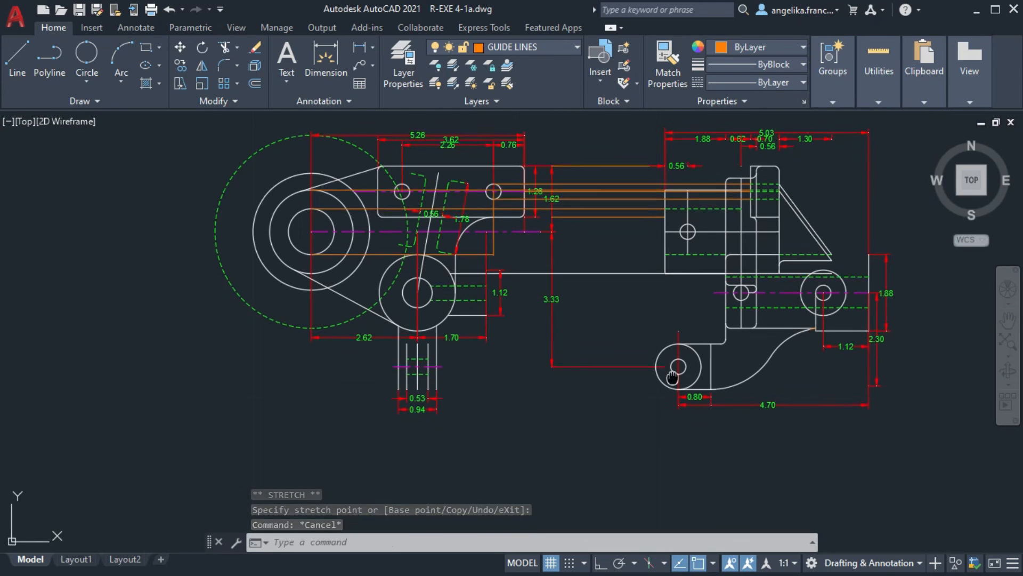
{"action": "left_click", "coordinate": [552, 47]}
{"action": "left_click", "coordinate": [436, 189]}
{"action": "left_click", "coordinate": [436, 155]}
{"action": "left_click", "coordinate": [437, 137]}
{"action": "left_click", "coordinate": [437, 119]}
{"action": "left_click", "coordinate": [437, 101]}
{"action": "left_click", "coordinate": [437, 83]}
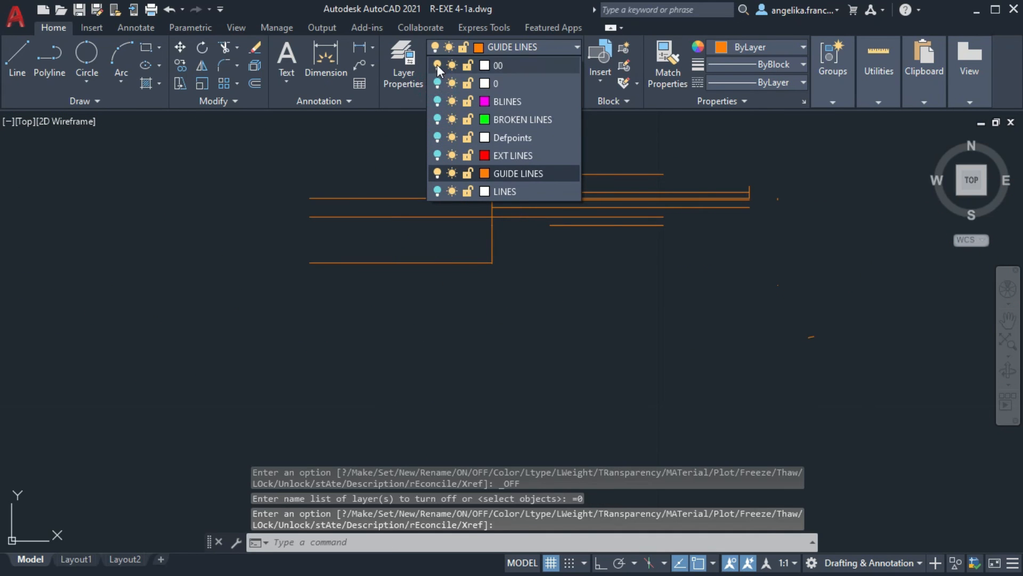
{"action": "left_click", "coordinate": [859, 361]}
{"action": "left_click", "coordinate": [377, 137]}
{"action": "key", "text": "Delete"}
Turn all the hidden layers back on, from 00 and 0 through Defpoints, EXT LINES and LINES
{"action": "left_click", "coordinate": [552, 47]}
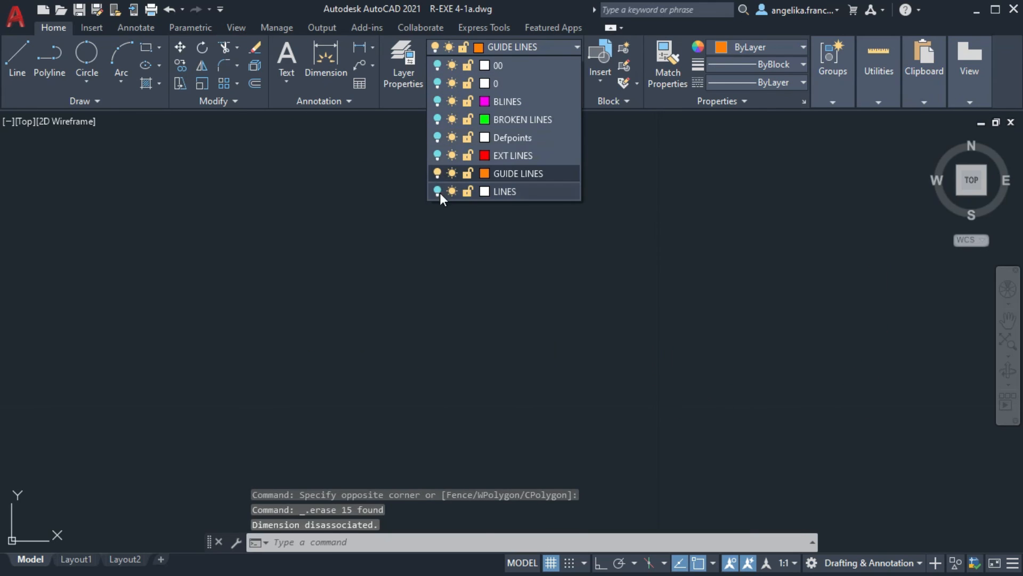
{"action": "left_click", "coordinate": [437, 191]}
{"action": "left_click", "coordinate": [437, 155]}
{"action": "left_click", "coordinate": [437, 137]}
{"action": "left_click", "coordinate": [437, 118]}
{"action": "left_click", "coordinate": [437, 101]}
{"action": "left_click", "coordinate": [437, 83]}
{"action": "left_click", "coordinate": [617, 242]}
{"action": "mouse_move", "coordinate": [620, 243]}
{"action": "middle_mouse_down"}
{"action": "mouse_move", "coordinate": [584, 230]}
{"action": "mouse_move", "coordinate": [586, 256]}
{"action": "mouse_move", "coordinate": [646, 249]}
{"action": "middle_mouse_up"}
Make EXT LINES the current layer and assign all dimensions and extension lines of both views to it
{"action": "left_click", "coordinate": [533, 47]}
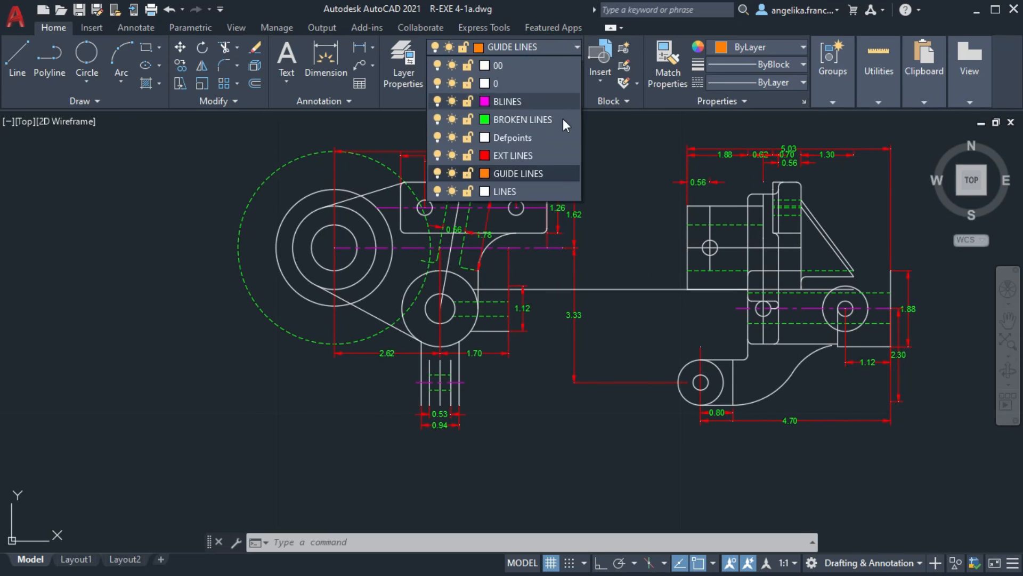
{"action": "left_click", "coordinate": [509, 155]}
{"action": "left_click", "coordinate": [608, 163]}
{"action": "left_click", "coordinate": [462, 156]}
{"action": "left_click", "coordinate": [375, 354]}
{"action": "left_click", "coordinate": [502, 422]}
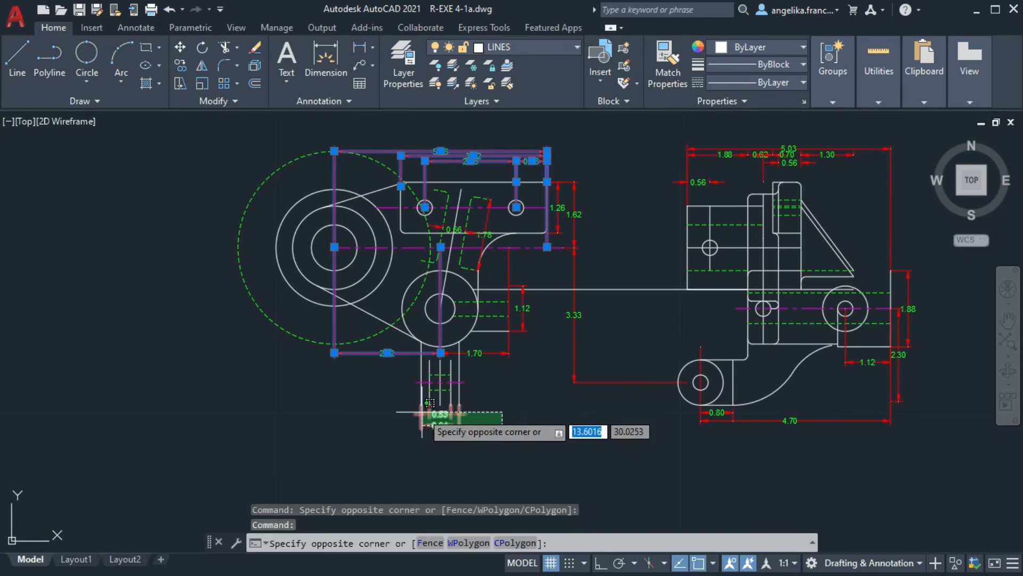
{"action": "left_click", "coordinate": [421, 412]}
{"action": "left_click", "coordinate": [487, 353]}
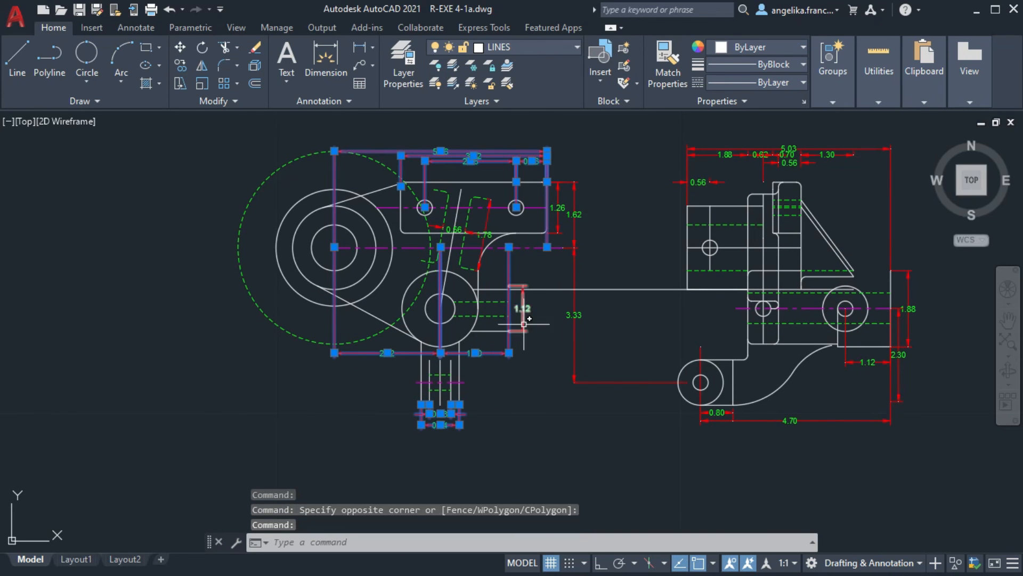
{"action": "left_click", "coordinate": [562, 193]}
{"action": "left_click", "coordinate": [726, 411]}
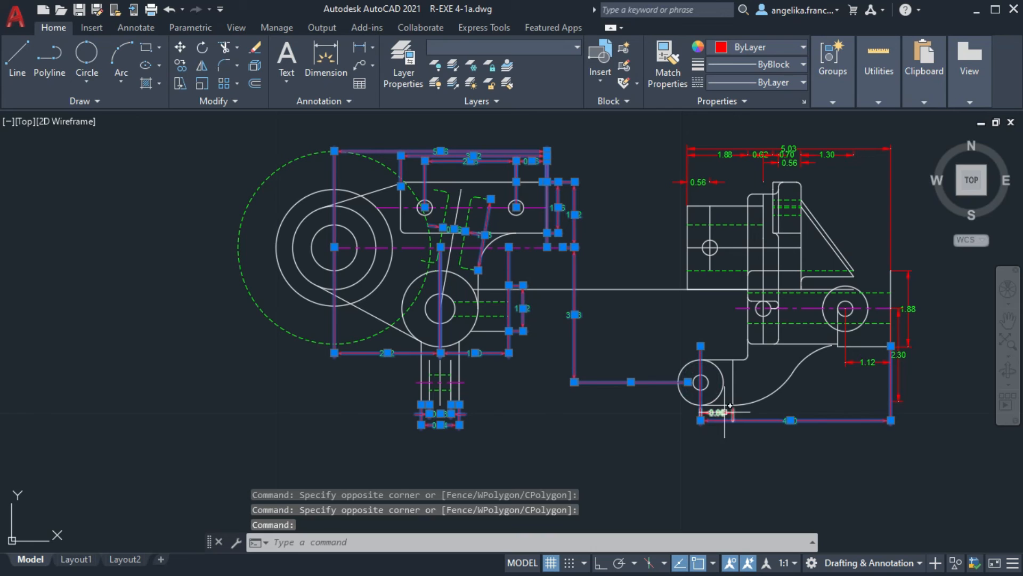
{"action": "left_click", "coordinate": [869, 361]}
{"action": "left_click", "coordinate": [927, 284]}
{"action": "left_click", "coordinate": [899, 288]}
{"action": "left_click", "coordinate": [920, 246]}
{"action": "left_click", "coordinate": [875, 235]}
{"action": "left_click", "coordinate": [873, 183]}
{"action": "left_click", "coordinate": [822, 143]}
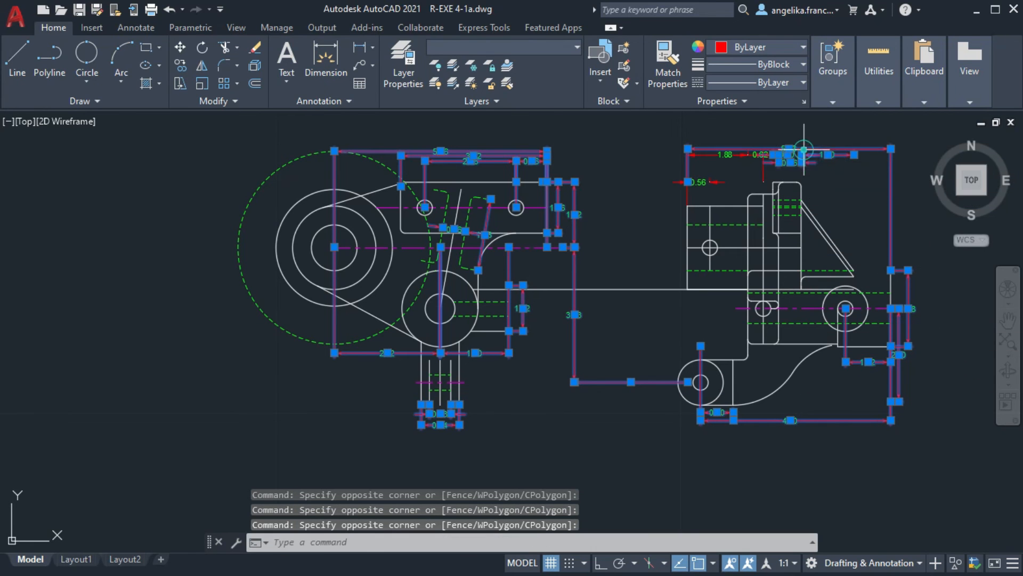
{"action": "left_click", "coordinate": [549, 48]}
{"action": "left_click", "coordinate": [544, 152]}
{"action": "scroll", "coordinate": [693, 357], "scroll_direction": "up", "scroll_amount": 2}
{"action": "middle_click_drag", "start_coordinate": [692, 358], "coordinate": [613, 246]}
{"action": "key", "text": "Escape"}
Stretch the 3.33 dimension's lower extension line to the center of the side view's lower boss
{"action": "left_click", "coordinate": [601, 309]}
{"action": "left_click", "coordinate": [600, 310]}
{"action": "left_click", "coordinate": [634, 309]}
{"action": "key", "text": "Escape"}
{"action": "left_click", "coordinate": [525, 310]}
{"action": "left_click", "coordinate": [635, 310]}
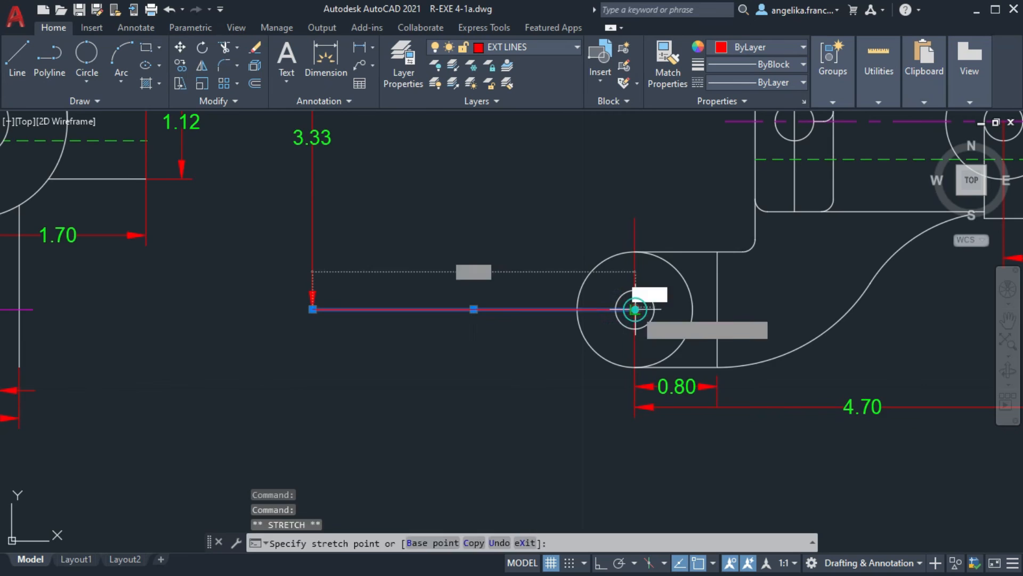
{"action": "key", "text": "Escape"}
{"action": "scroll", "coordinate": [644, 316], "scroll_direction": "down", "scroll_amount": 2}
{"action": "middle_click_drag", "start_coordinate": [647, 318], "coordinate": [636, 332]}
{"action": "key", "text": "Escape"}
On layer 0, draw a line closing the gap between the transition arc's upper end and the side view's lower edge corner
{"action": "scroll", "coordinate": [636, 330], "scroll_direction": "down", "scroll_amount": 3}
{"action": "scroll", "coordinate": [629, 325], "scroll_direction": "up", "scroll_amount": 5}
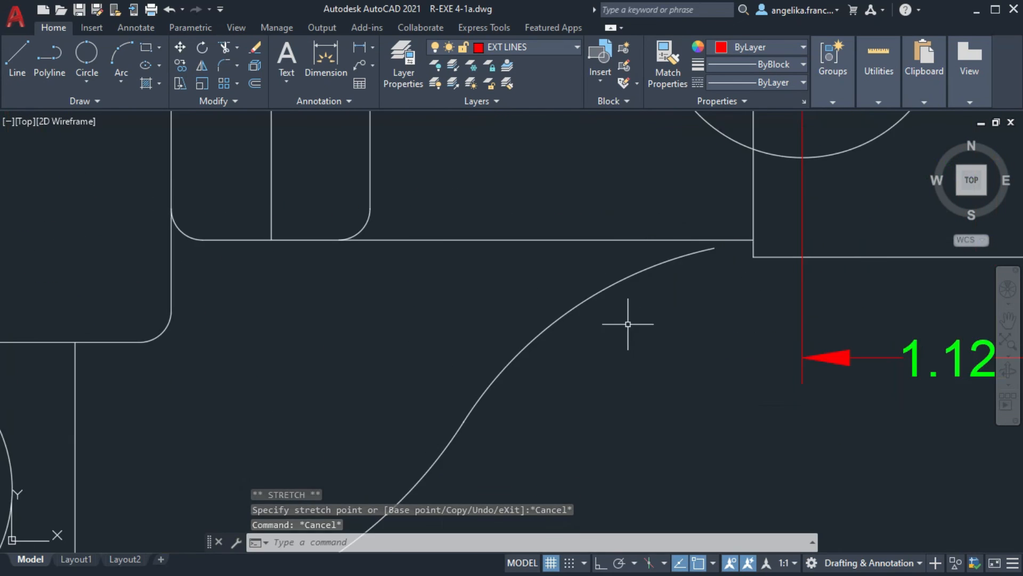
{"action": "scroll", "coordinate": [727, 222], "scroll_direction": "up", "scroll_amount": 3}
{"action": "left_click", "coordinate": [17, 59]}
{"action": "left_click", "coordinate": [557, 47]}
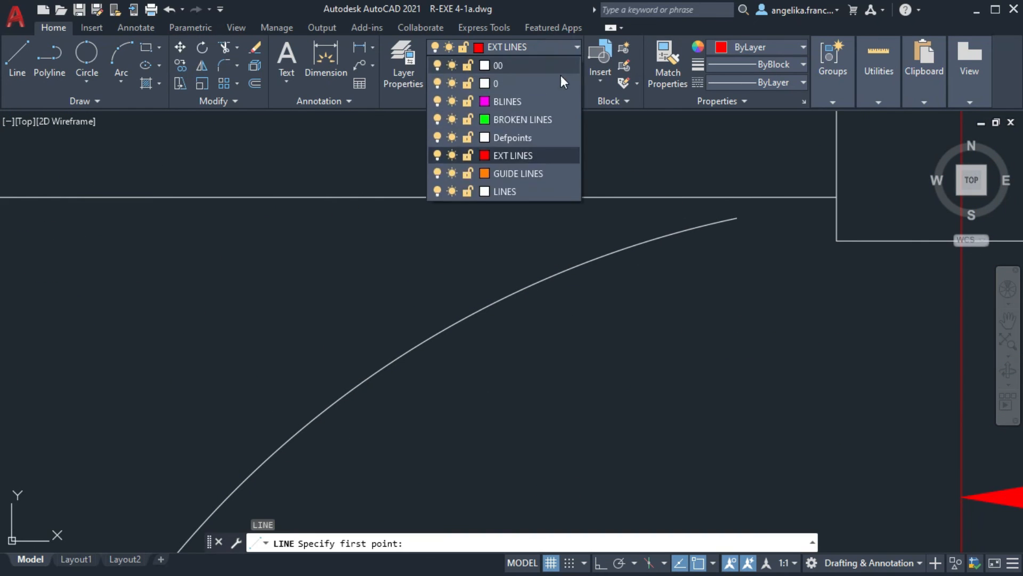
{"action": "left_click", "coordinate": [560, 83]}
{"action": "key", "text": "Escape"}
{"action": "scroll", "coordinate": [831, 213], "scroll_direction": "down", "scroll_amount": 8}
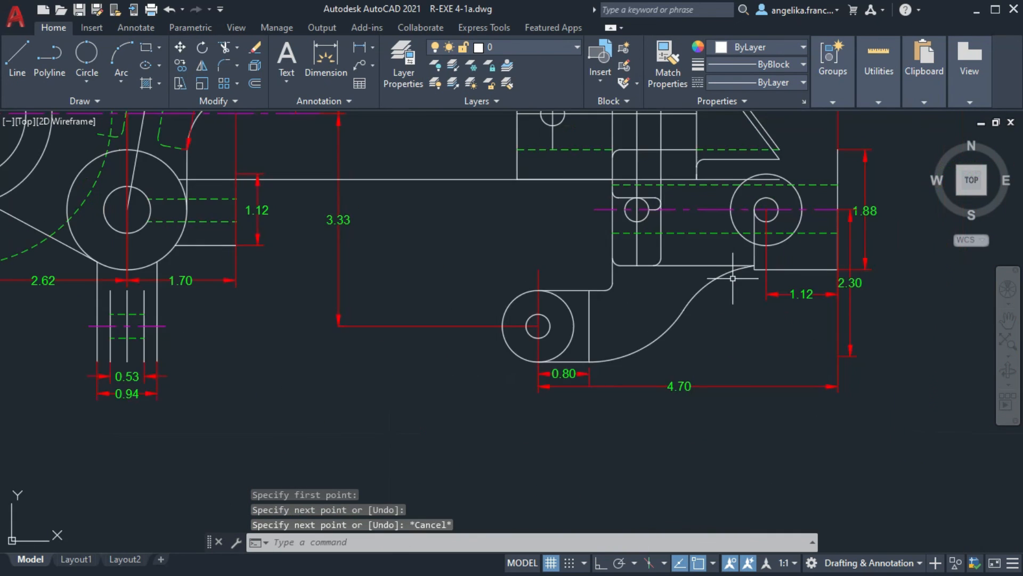
Stretch the horizontal line above the right boss so it reaches the side view's far right edge
{"action": "scroll", "coordinate": [753, 234], "scroll_direction": "up", "scroll_amount": 2}
{"action": "left_click", "coordinate": [770, 163]}
{"action": "middle_click_drag", "start_coordinate": [770, 165], "coordinate": [676, 197]}
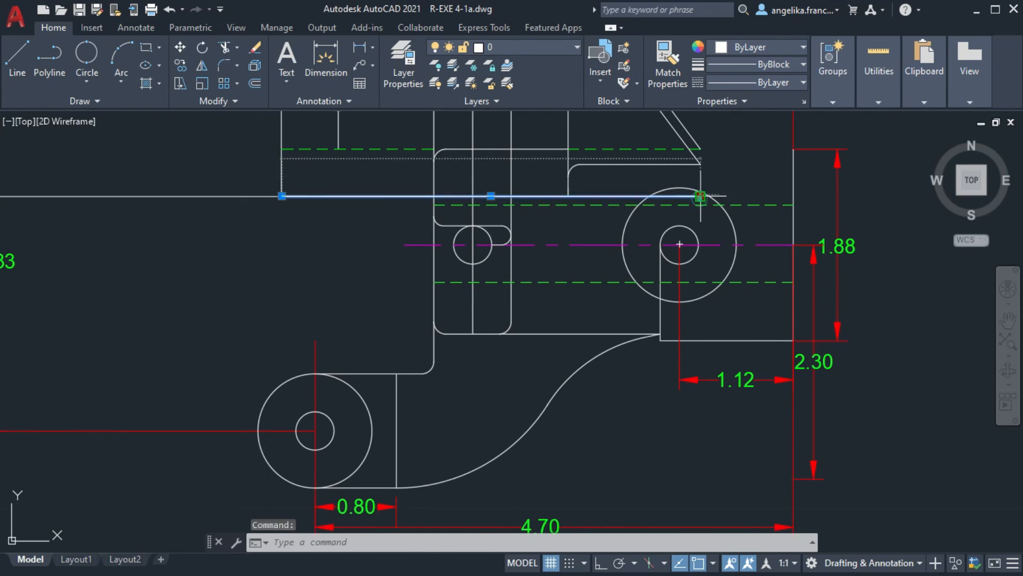
{"action": "left_click", "coordinate": [701, 196]}
{"action": "left_click", "coordinate": [793, 197]}
{"action": "key", "text": "Escape"}
Draw a horizontal line from the foot of the diagonal rib to the top of the side view's right edge
{"action": "middle_click_drag", "start_coordinate": [776, 169], "coordinate": [783, 244]}
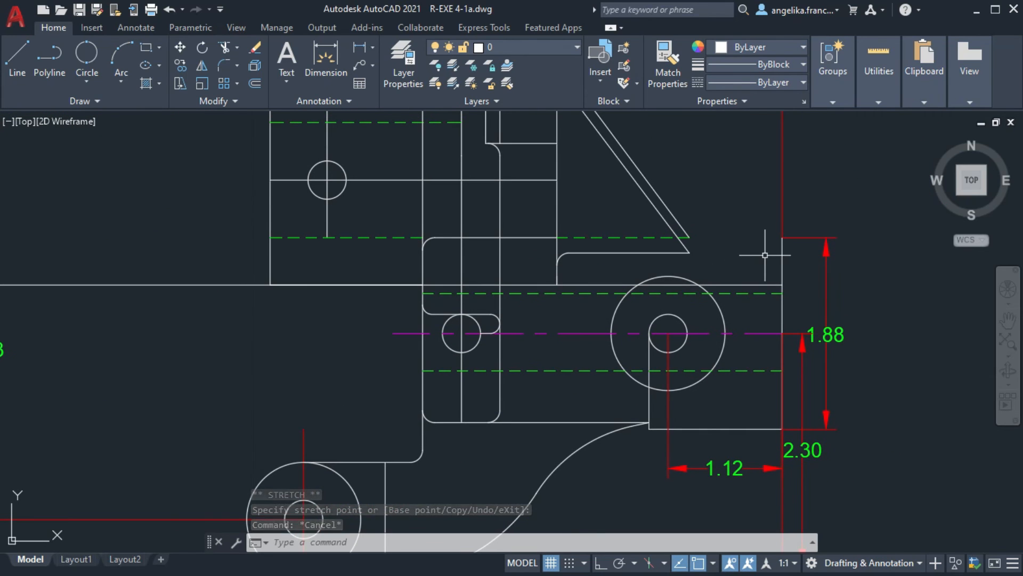
{"action": "scroll", "coordinate": [714, 224], "scroll_direction": "up", "scroll_amount": 2}
{"action": "type", "text": "l"}
{"action": "key", "text": "Return"}
{"action": "key", "text": "Escape"}
{"action": "scroll", "coordinate": [812, 213], "scroll_direction": "down", "scroll_amount": 2}
Move the side view's 1.30 dimension down beside the diagonal rib and erase the 0.56 dimension of the upper block
{"action": "middle_click_drag", "start_coordinate": [739, 115], "coordinate": [722, 301]}
{"action": "left_click", "coordinate": [707, 126]}
{"action": "left_click", "coordinate": [726, 124]}
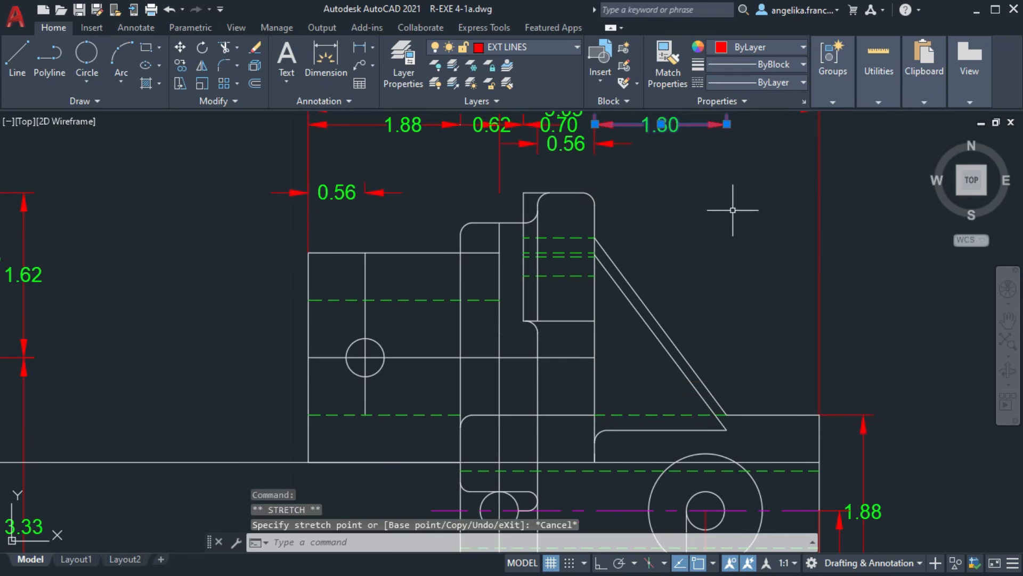
{"action": "middle_click_drag", "start_coordinate": [732, 210], "coordinate": [709, 197]}
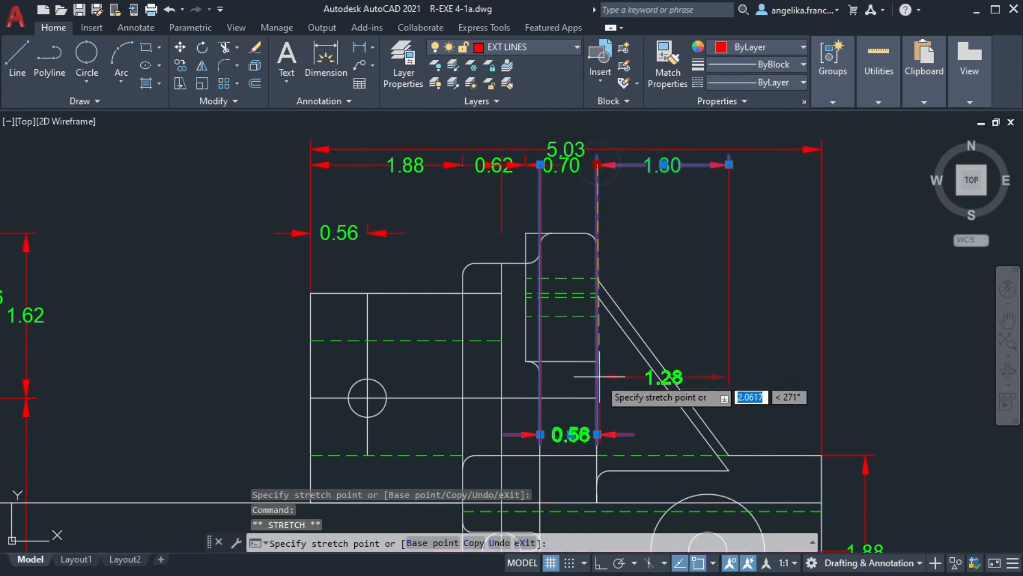
{"action": "left_click", "coordinate": [571, 434]}
{"action": "left_click", "coordinate": [540, 164]}
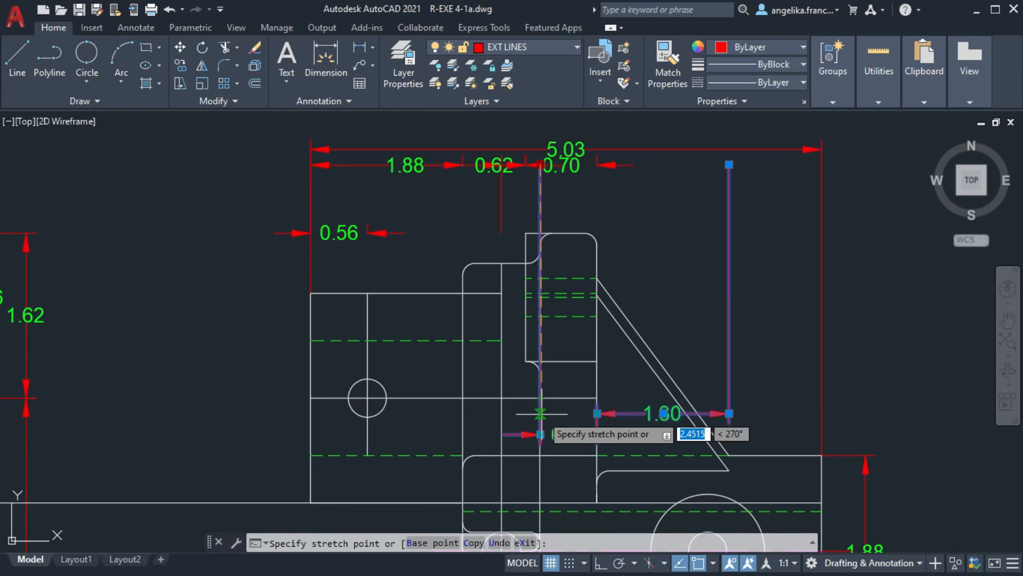
{"action": "key", "text": "Escape"}
{"action": "key", "text": "Escape"}
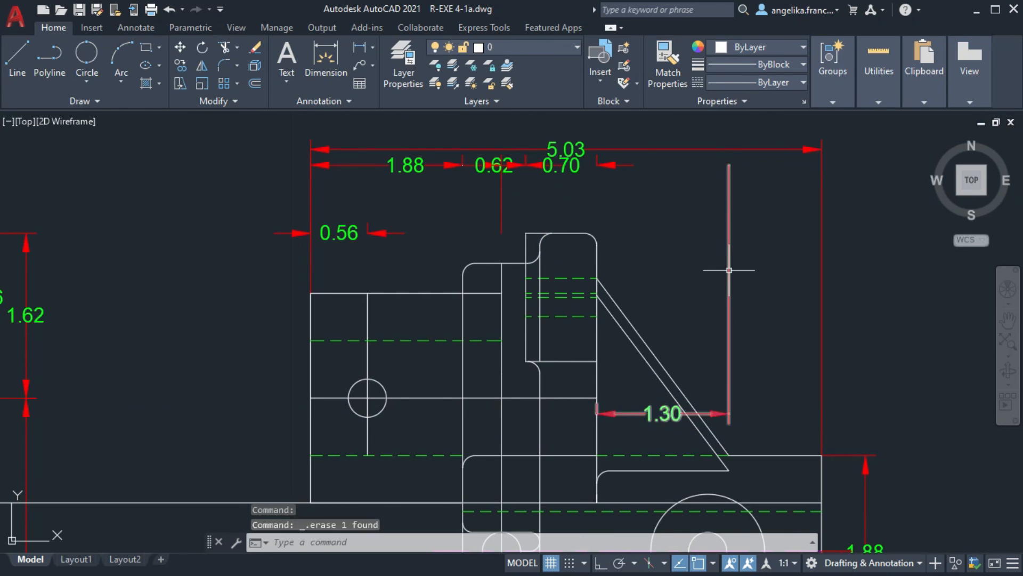
On the EXT LINES layer, add a horizontal dimension between the web line and the side view's vertical edge below the upper block
{"action": "left_click", "coordinate": [506, 47]}
{"action": "left_click", "coordinate": [537, 153]}
{"action": "type", "text": "DIM"}
{"action": "key", "text": "Return"}
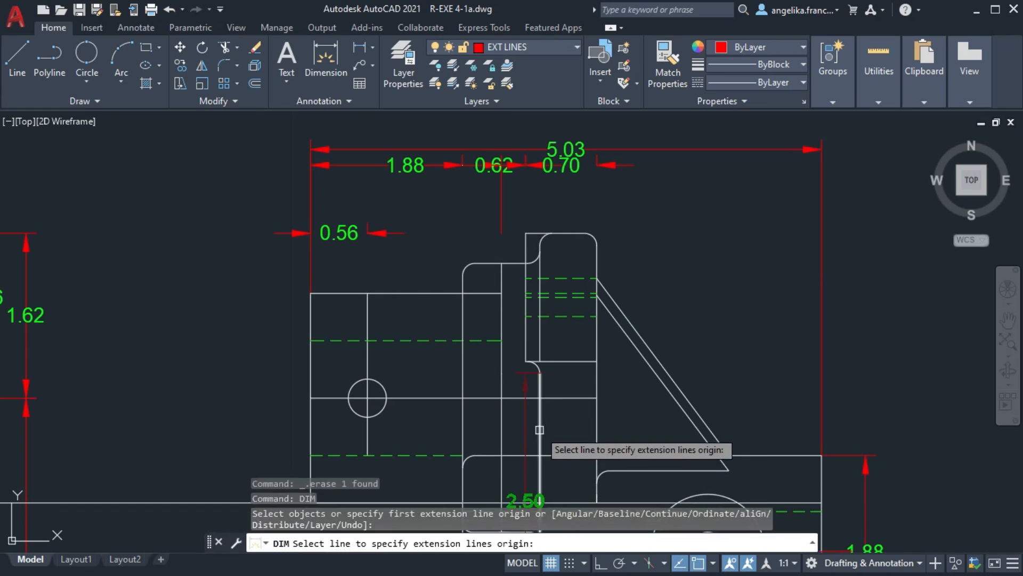
{"action": "scroll", "coordinate": [538, 442], "scroll_direction": "up", "scroll_amount": 2}
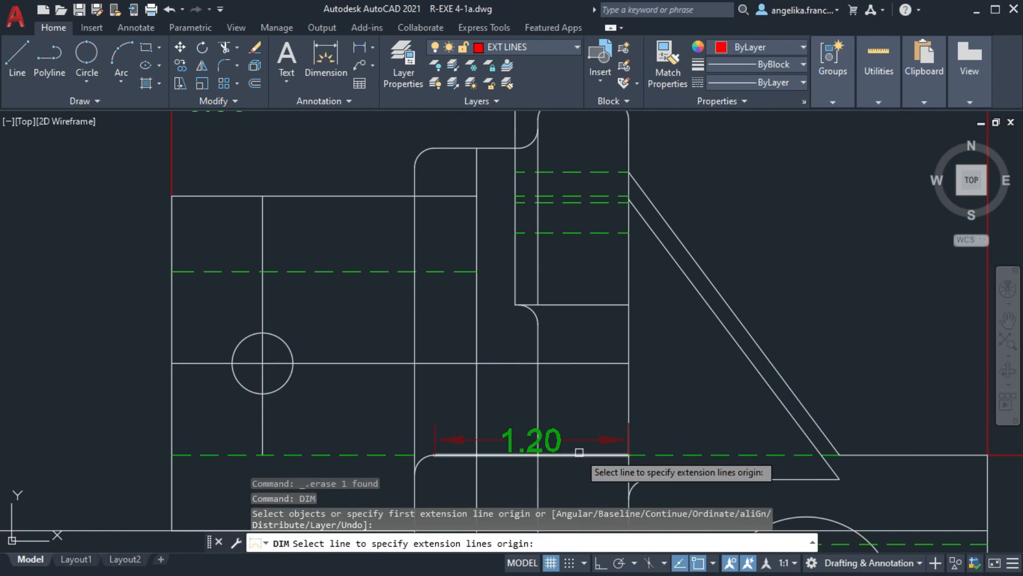
{"action": "key", "text": "Return"}
{"action": "type", "text": "DIM"}
{"action": "key", "text": "Return"}
{"action": "left_click", "coordinate": [537, 363]}
{"action": "left_click", "coordinate": [629, 363]}
{"action": "left_click", "coordinate": [582, 411]}
{"action": "scroll", "coordinate": [533, 255], "scroll_direction": "down", "scroll_amount": 3}
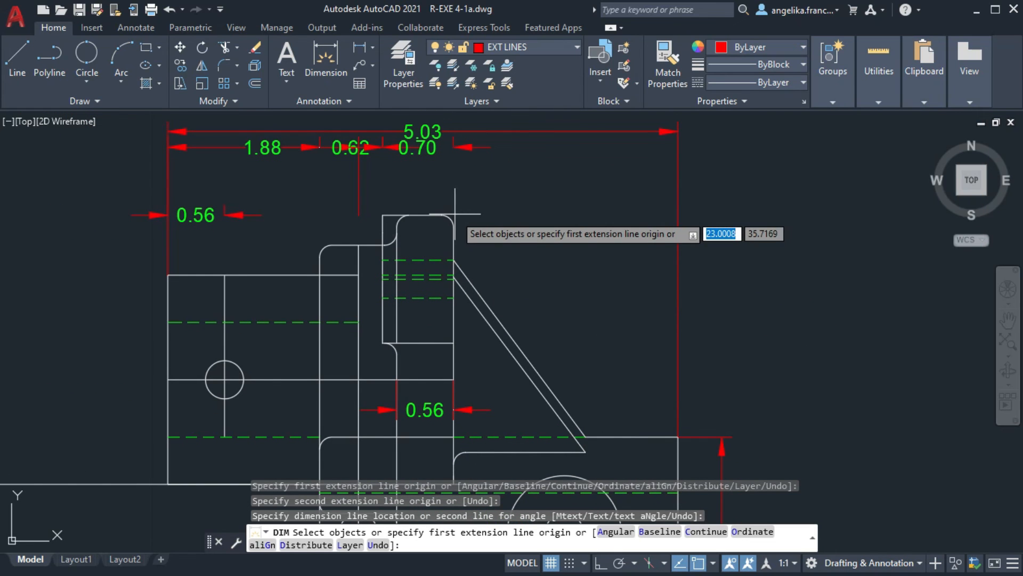
{"action": "key", "text": "Return"}
{"action": "key", "text": "Escape"}
Reposition the text of the 0.56 dimension above the left block to the right, outside its extension lines
{"action": "left_click", "coordinate": [243, 217]}
{"action": "left_click", "coordinate": [224, 215]}
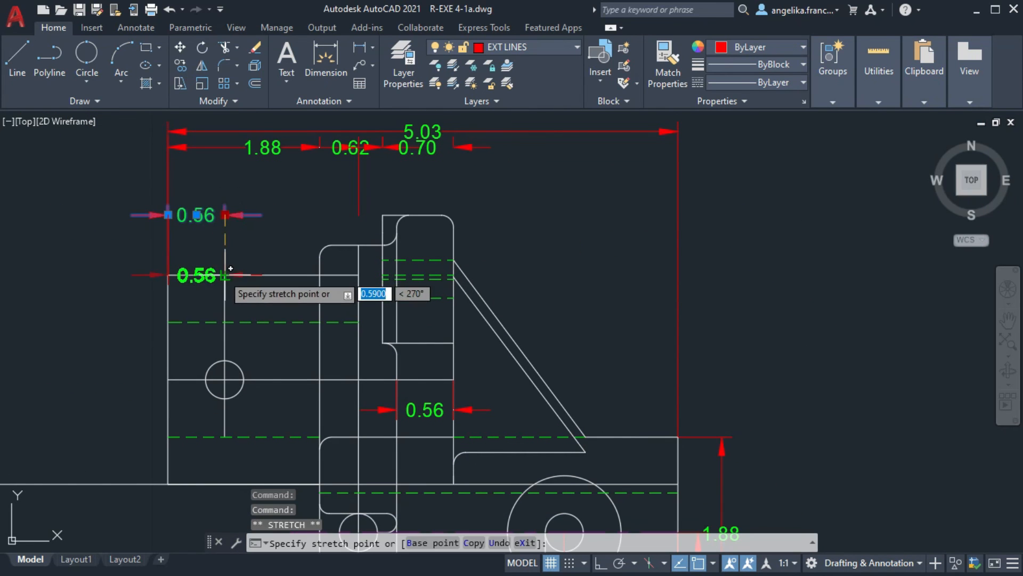
{"action": "key", "text": "Escape"}
{"action": "left_click", "coordinate": [210, 220]}
{"action": "left_click", "coordinate": [200, 217]}
{"action": "left_click", "coordinate": [261, 217]}
{"action": "key", "text": "Escape"}
{"action": "middle_click_drag", "start_coordinate": [312, 233], "coordinate": [278, 248]}
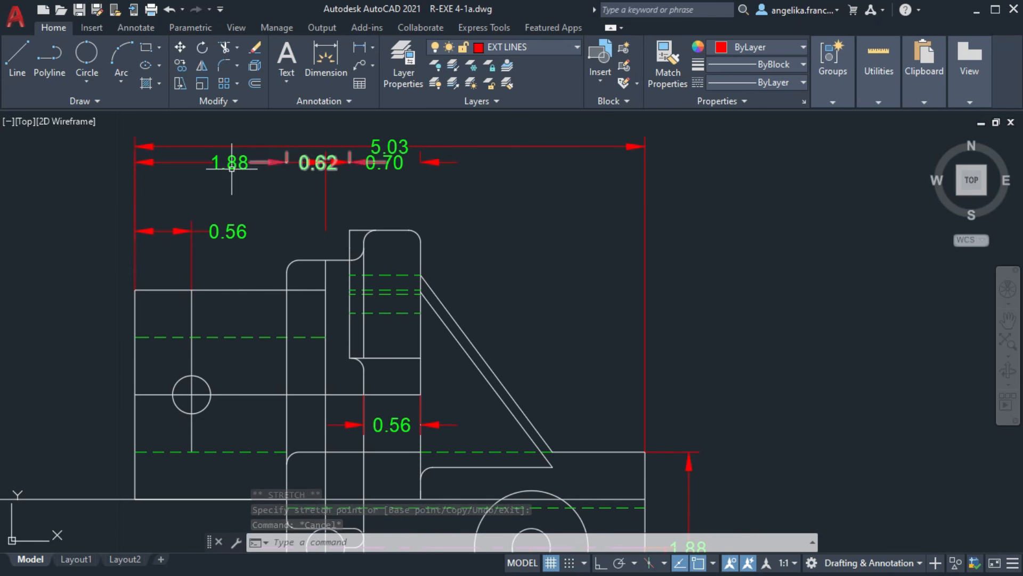
Lower the 0.62 dimension closer to the side view and place its text left of the extension lines
{"action": "middle_click_drag", "start_coordinate": [333, 231], "coordinate": [308, 241]}
{"action": "key", "text": "Escape"}
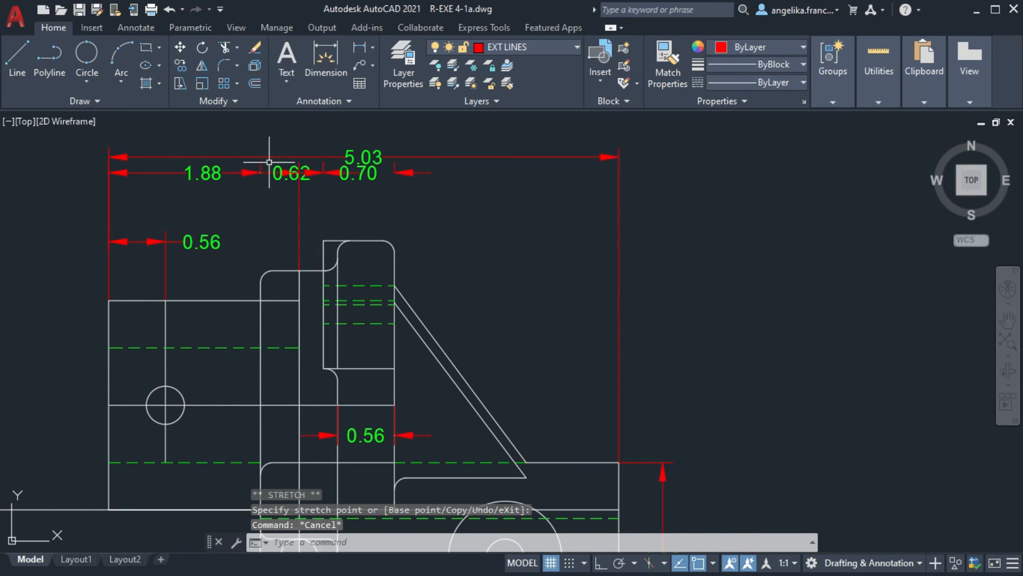
{"action": "scroll", "coordinate": [230, 256], "scroll_direction": "up", "scroll_amount": 2}
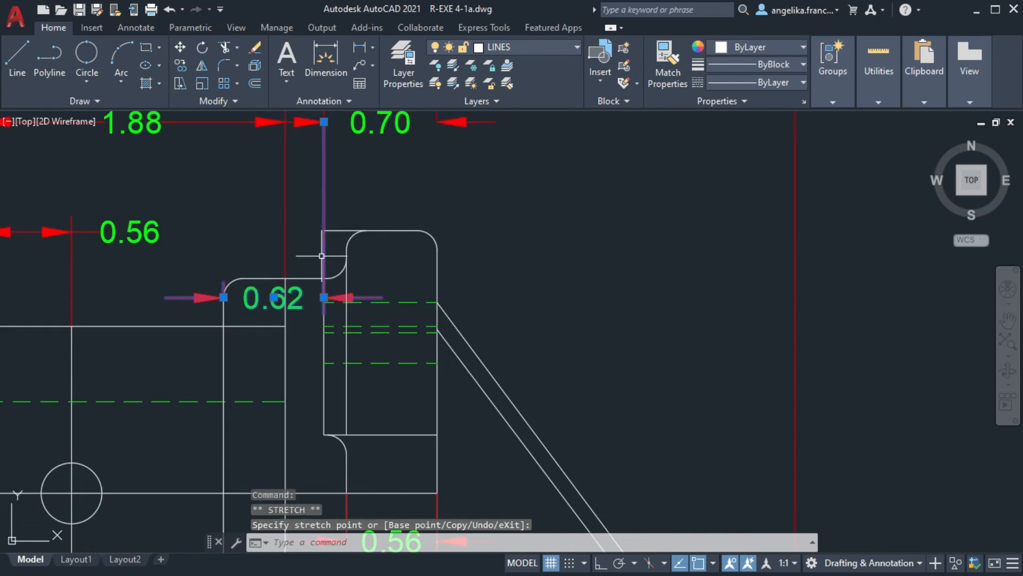
{"action": "middle_click_drag", "start_coordinate": [339, 295], "coordinate": [358, 317]}
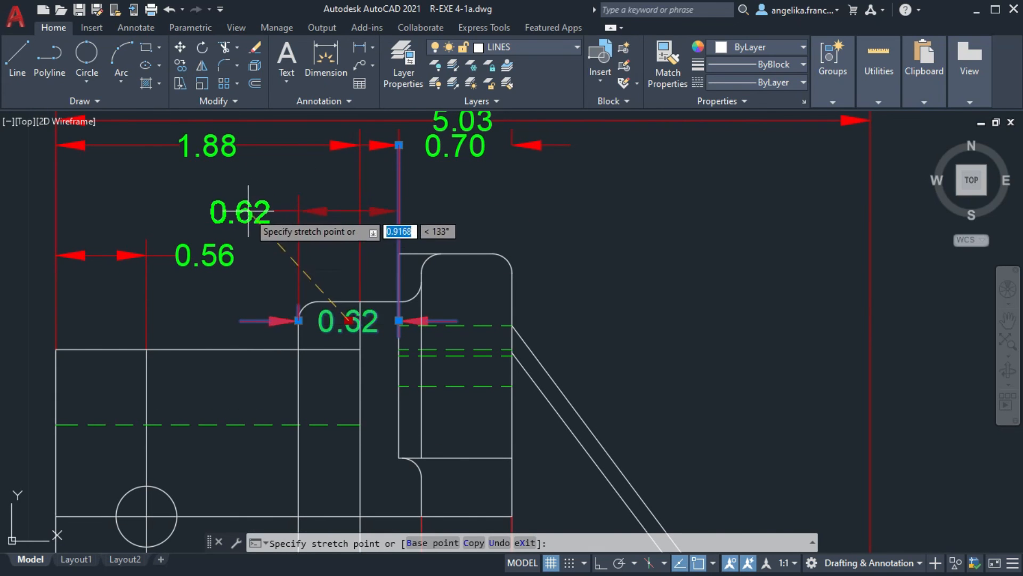
{"action": "key", "text": "Escape"}
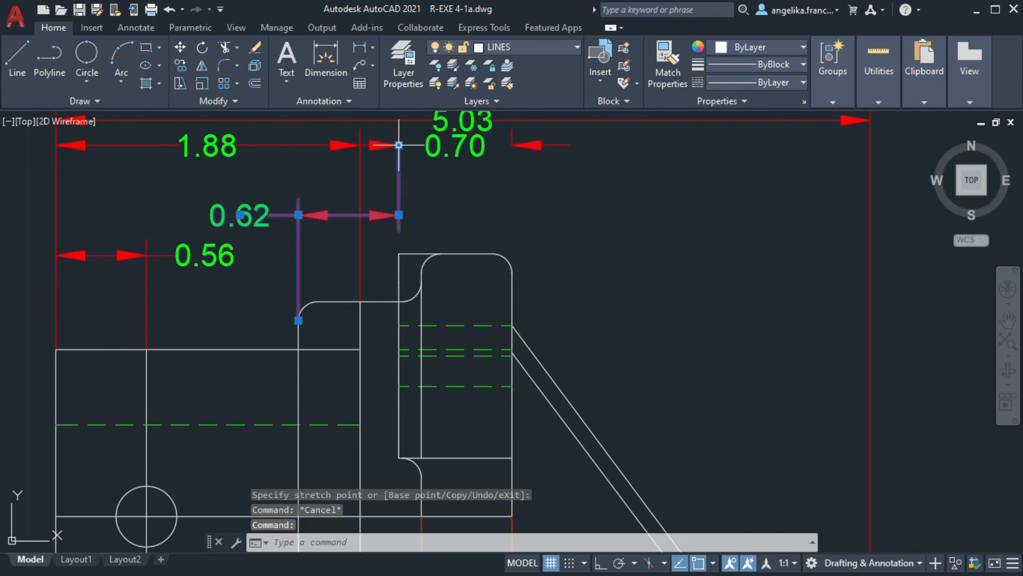
Lower the 0.70 dimension into line with the 0.62 dimension and place its text right of the extension lines
{"action": "left_click", "coordinate": [470, 143]}
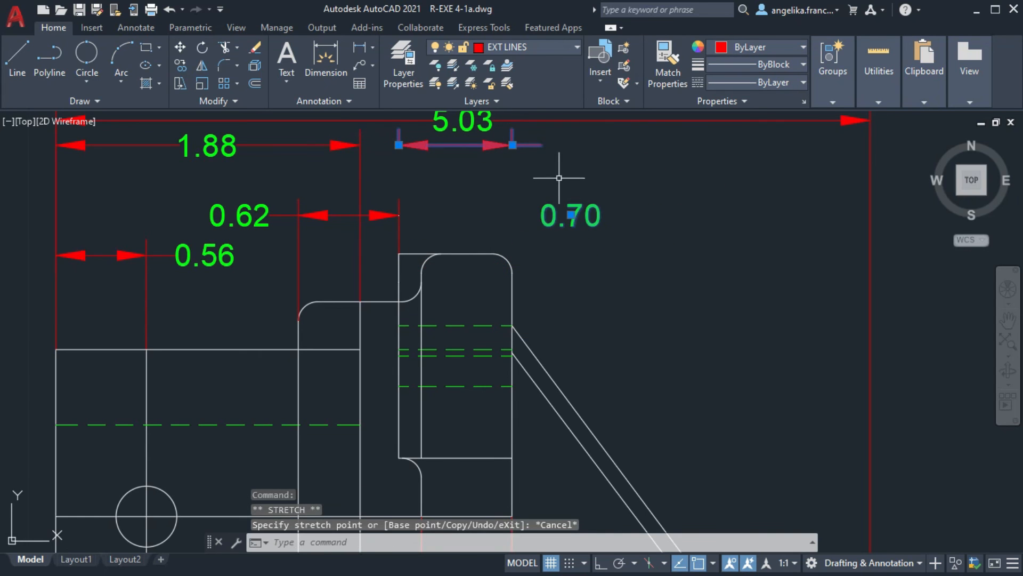
{"action": "middle_click_drag", "start_coordinate": [559, 178], "coordinate": [566, 207]}
{"action": "left_click", "coordinate": [405, 174]}
{"action": "left_click", "coordinate": [405, 244]}
{"action": "left_click", "coordinate": [578, 315]}
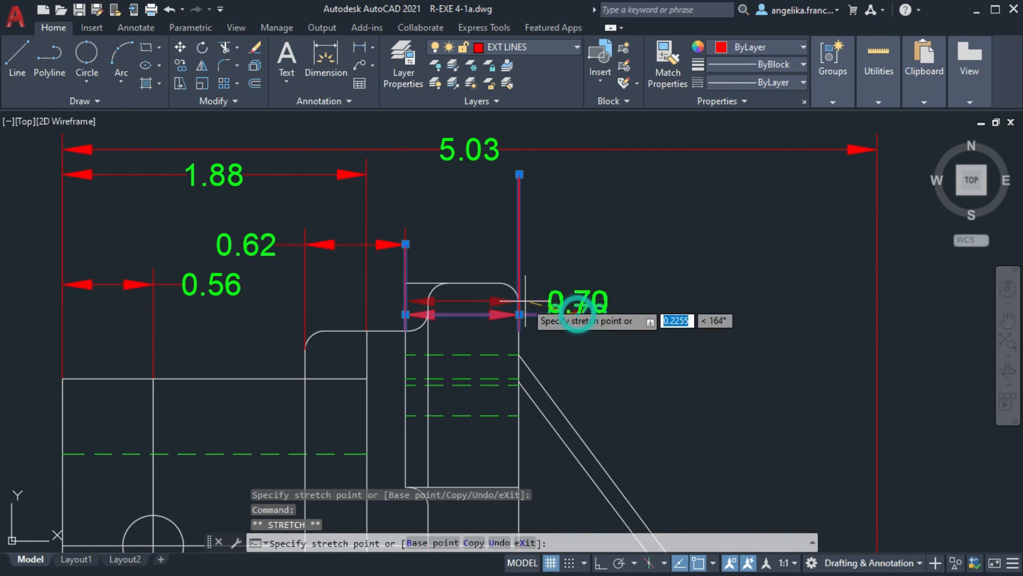
{"action": "left_click", "coordinate": [405, 244]}
{"action": "left_click", "coordinate": [577, 244]}
{"action": "left_click", "coordinate": [544, 244]}
{"action": "left_click", "coordinate": [520, 226]}
{"action": "left_click", "coordinate": [519, 174]}
{"action": "key", "text": "Escape"}
Lower the 1.88 and 5.03 dimensions above the side view so they sit closer to the part
{"action": "middle_click_drag", "start_coordinate": [424, 264], "coordinate": [564, 265]}
{"action": "left_click", "coordinate": [372, 175]}
{"action": "left_click", "coordinate": [354, 175]}
{"action": "left_click", "coordinate": [354, 213]}
{"action": "left_click", "coordinate": [608, 149]}
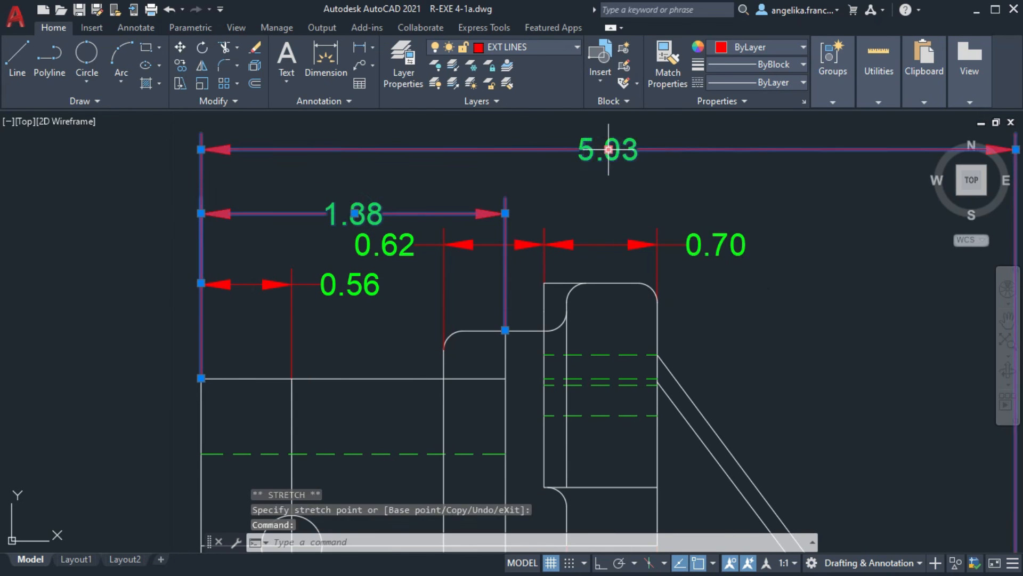
{"action": "left_click", "coordinate": [601, 185]}
{"action": "middle_click_drag", "start_coordinate": [578, 288], "coordinate": [544, 229]}
Move the 1.88 dimension down inside the left block of the side view and adjust its extension line
{"action": "left_click", "coordinate": [322, 155]}
{"action": "left_click", "coordinate": [329, 358]}
{"action": "left_click", "coordinate": [473, 271]}
{"action": "left_click", "coordinate": [473, 318]}
{"action": "key", "text": "Escape"}
Attach the left extension line of the 0.56 dimension to the left block's upper corner
{"action": "middle_click_drag", "start_coordinate": [346, 302], "coordinate": [333, 290]}
{"action": "left_click", "coordinate": [173, 213]}
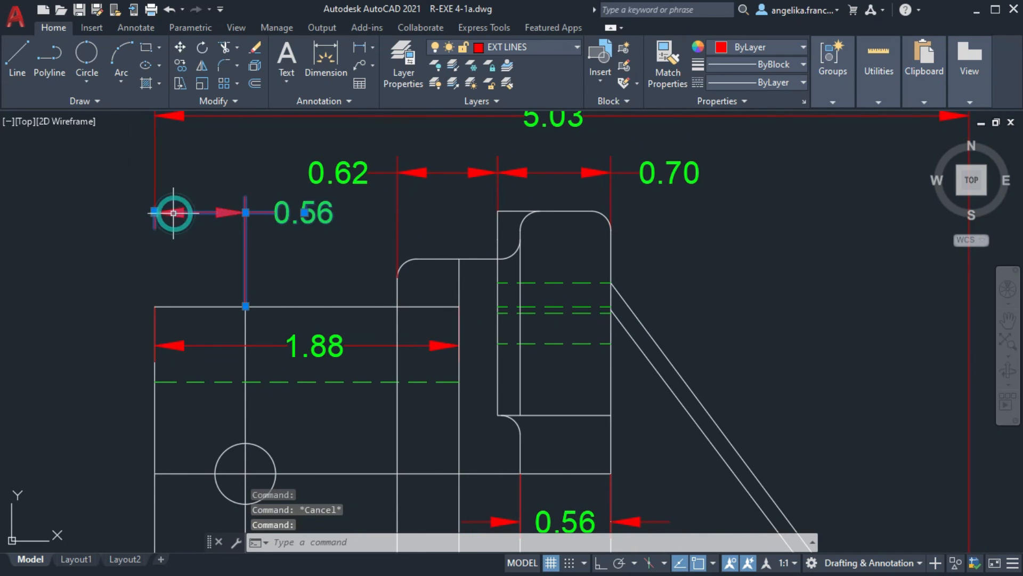
{"action": "left_click", "coordinate": [154, 306]}
{"action": "key", "text": "Escape"}
{"action": "middle_click_drag", "start_coordinate": [377, 261], "coordinate": [289, 305]}
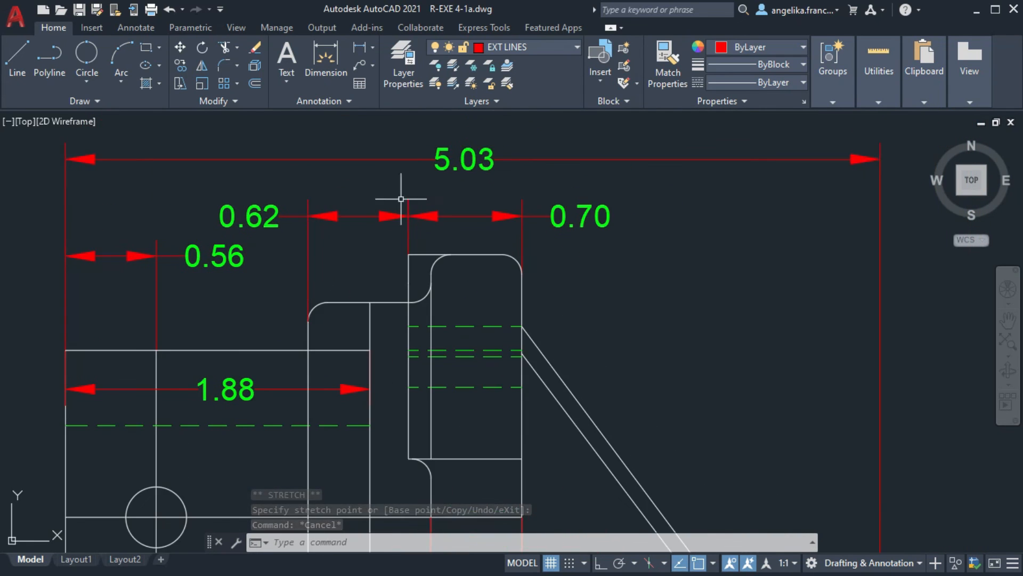
Lower the overall 5.03 dimension further, just above the 0.62 and 0.70 dimensions
{"action": "left_click", "coordinate": [460, 159]}
{"action": "left_click", "coordinate": [462, 159]}
{"action": "left_click", "coordinate": [464, 159]}
{"action": "left_click", "coordinate": [464, 159]}
{"action": "left_click", "coordinate": [468, 187]}
{"action": "key", "text": "Escape"}
{"action": "scroll", "coordinate": [556, 329], "scroll_direction": "down", "scroll_amount": 1}
Add a radius dimension to the upper arc of the curved transition, placing its text below the curve
{"action": "middle_click_drag", "start_coordinate": [556, 329], "coordinate": [497, 108]}
{"action": "mouse_move", "coordinate": [491, 313]}
{"action": "middle_mouse_down"}
{"action": "mouse_move", "coordinate": [400, 256]}
{"action": "mouse_move", "coordinate": [395, 213]}
{"action": "middle_mouse_up"}
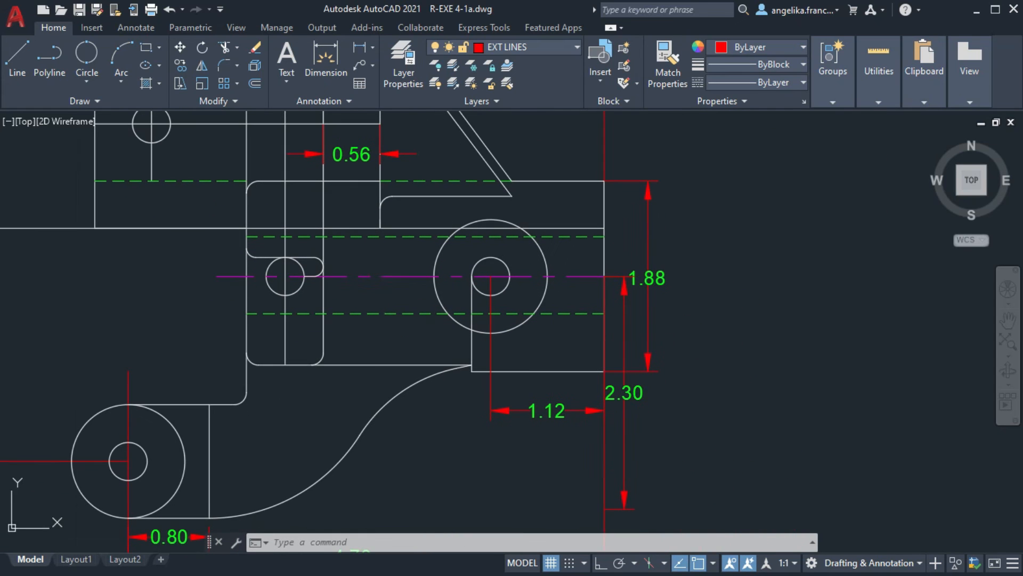
{"action": "middle_click_drag", "start_coordinate": [429, 410], "coordinate": [431, 357]}
{"action": "type", "text": "dra"}
{"action": "key", "text": "Return"}
{"action": "left_click", "coordinate": [413, 332]}
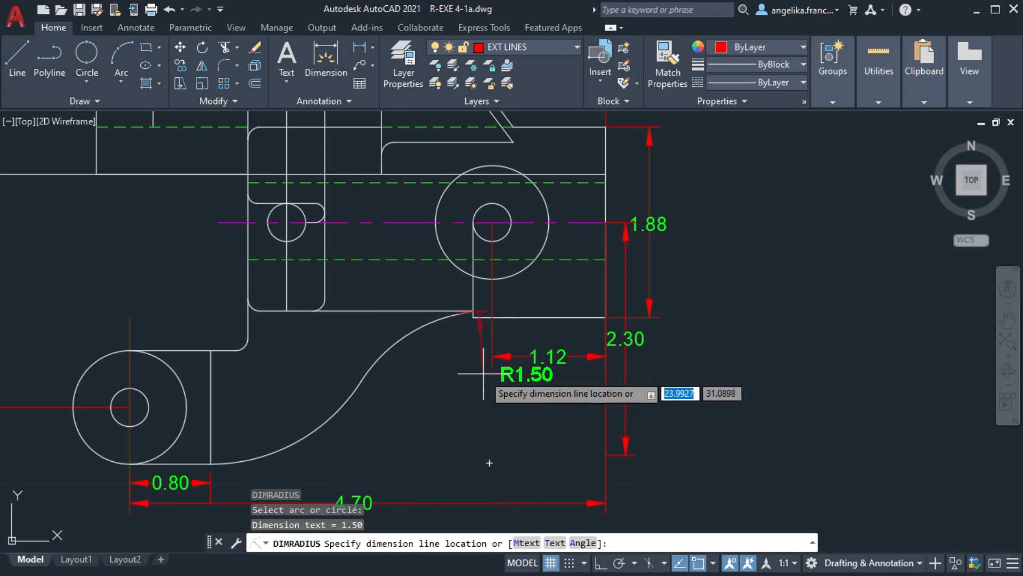
{"action": "left_click", "coordinate": [442, 383]}
Add a radius dimension to the lower arc of the curved transition, placing its text above the curve
{"action": "middle_click_drag", "start_coordinate": [366, 422], "coordinate": [430, 392]}
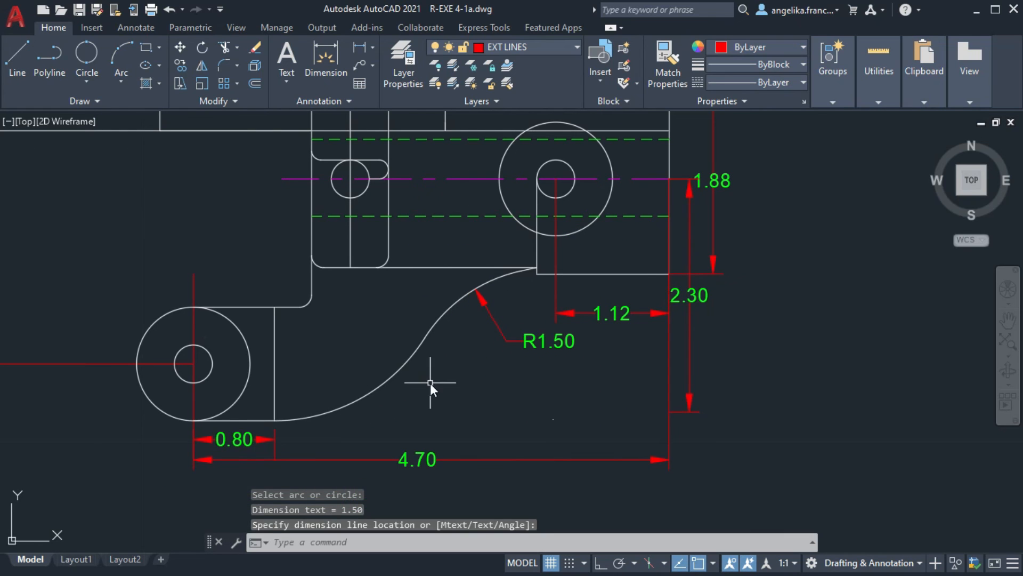
{"action": "key", "text": "Return"}
{"action": "left_click", "coordinate": [373, 390]}
{"action": "left_click", "coordinate": [291, 259]}
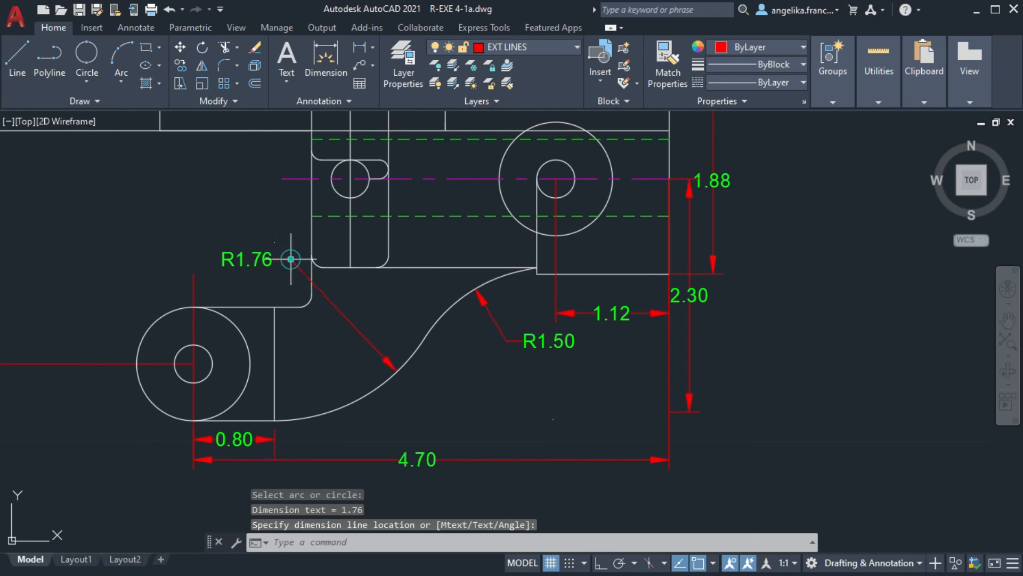
{"action": "middle_click_drag", "start_coordinate": [399, 453], "coordinate": [526, 361]}
{"action": "key", "text": "Return"}
{"action": "left_click", "coordinate": [333, 286]}
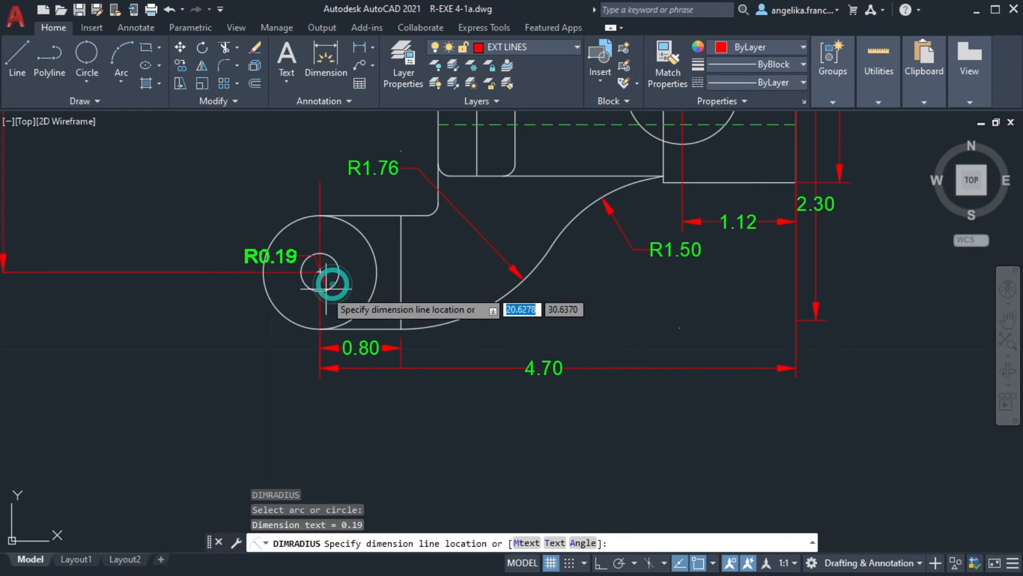
{"action": "key", "text": "Escape"}
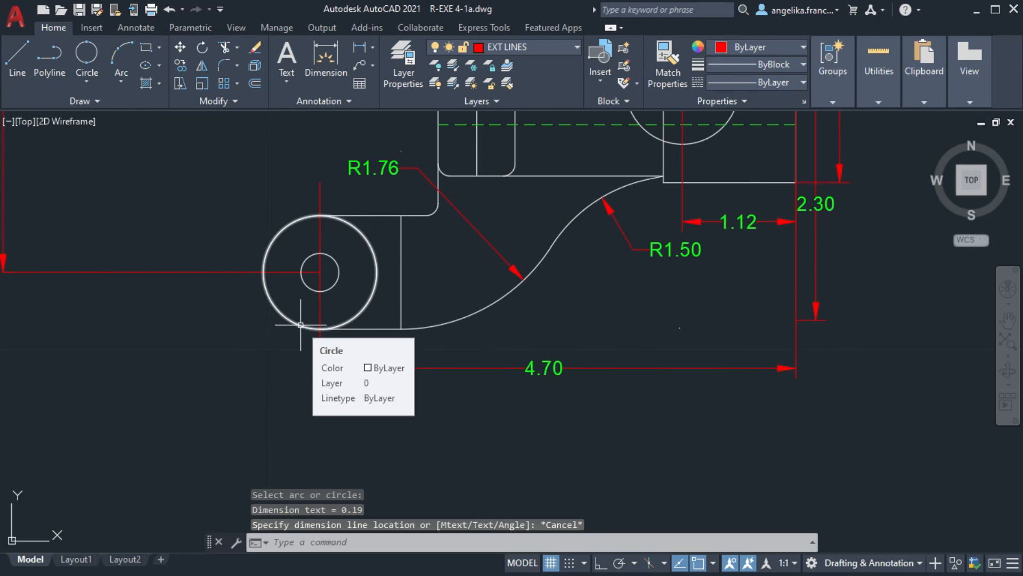
Add a diameter dimension to the outer circle of the side view's lower-left boss
{"action": "type", "text": "dimdiameter"}
{"action": "key", "text": "Return"}
{"action": "left_click", "coordinate": [282, 315]}
{"action": "left_click", "coordinate": [196, 338]}
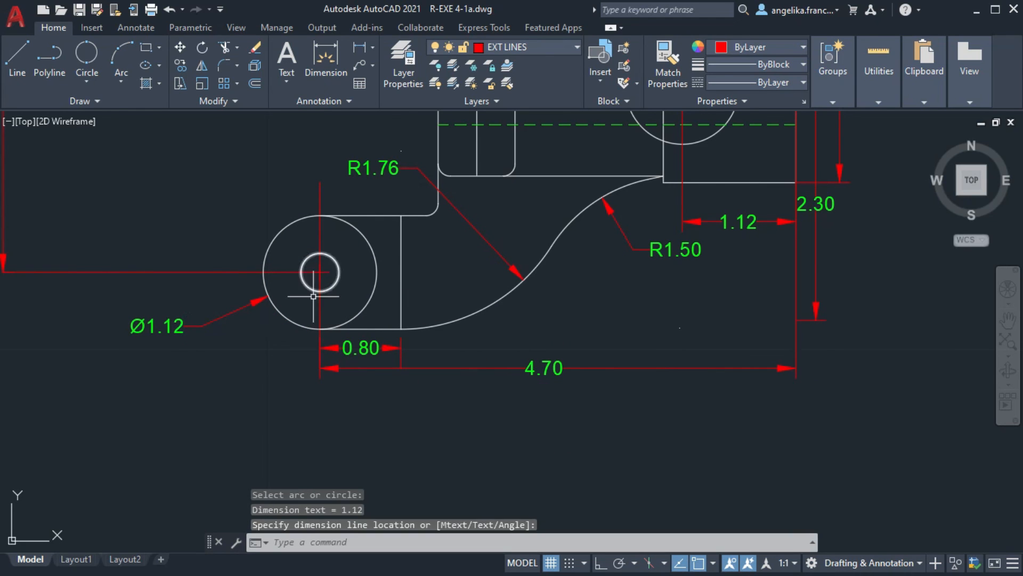
Add a multileader from the lower-left boss hole with the red text 6 X R0.1875
{"action": "type", "text": "mleader"}
{"action": "key", "text": "Return"}
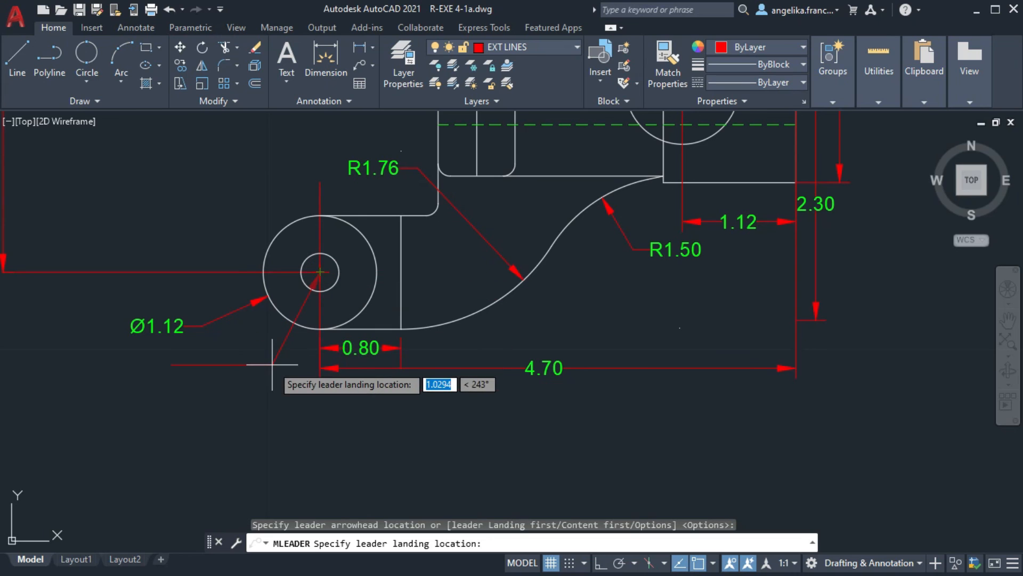
{"action": "left_click", "coordinate": [272, 364]}
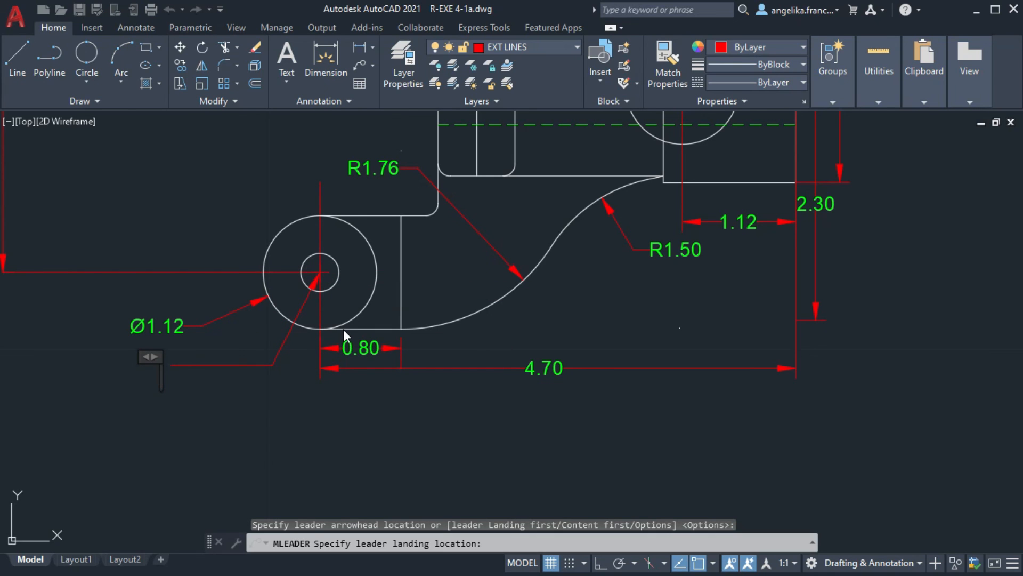
{"action": "type", "text": "6 X"}
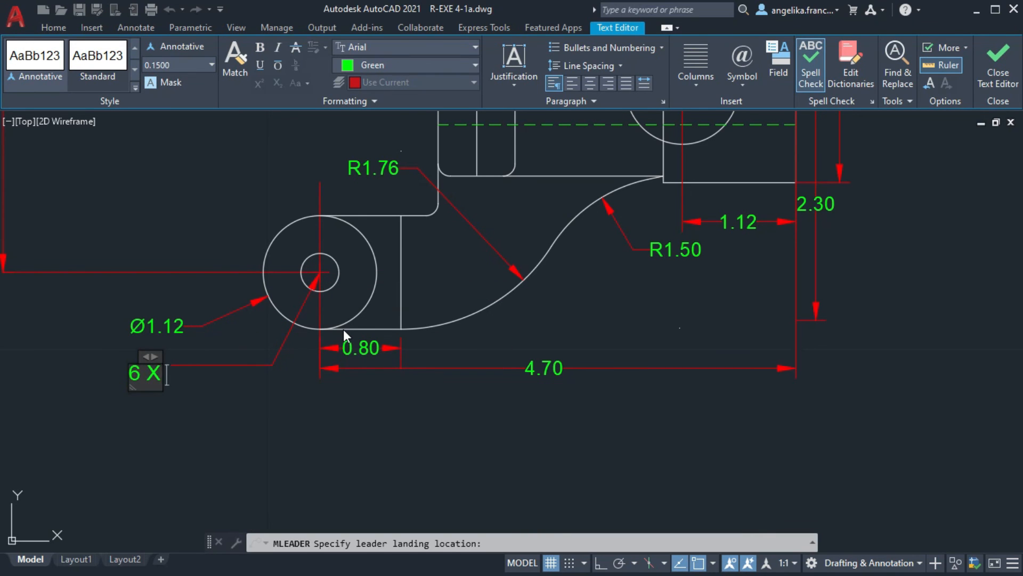
{"action": "key", "text": "ctrl+a"}
{"action": "left_click", "coordinate": [405, 65]}
{"action": "left_click", "coordinate": [345, 216]}
Shorten the landing of the 6 X R0.1875 leader and place its text below the boss's diameter dimension
{"action": "left_click", "coordinate": [142, 370]}
{"action": "left_click", "coordinate": [142, 370]}
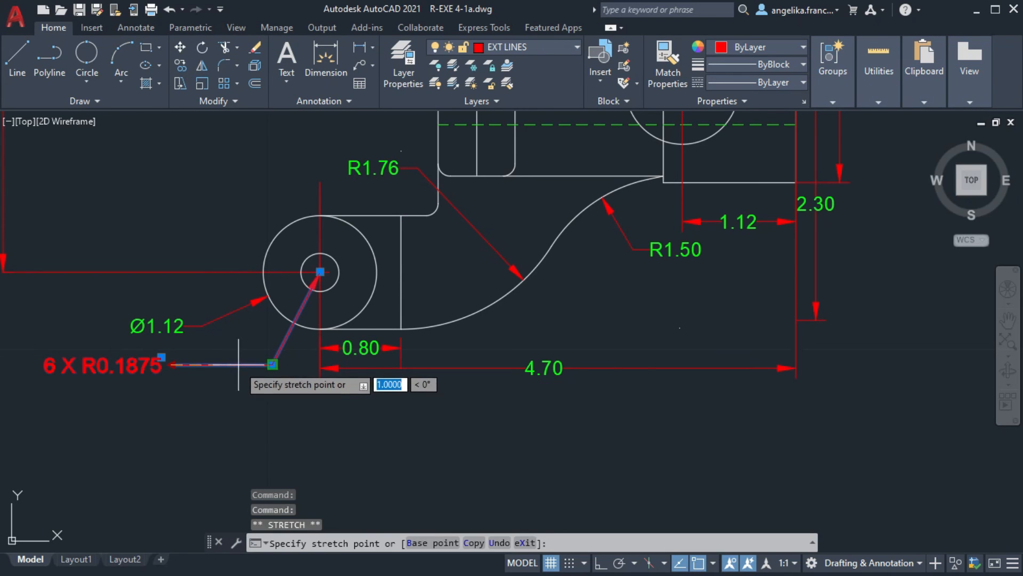
{"action": "left_click", "coordinate": [171, 364]}
{"action": "left_click", "coordinate": [250, 363]}
{"action": "left_click", "coordinate": [161, 357]}
{"action": "left_click", "coordinate": [255, 377]}
{"action": "left_click", "coordinate": [226, 365]}
{"action": "left_click", "coordinate": [194, 348]}
{"action": "left_click", "coordinate": [195, 348]}
{"action": "left_click", "coordinate": [196, 365]}
{"action": "middle_click_drag", "start_coordinate": [300, 337], "coordinate": [300, 346]}
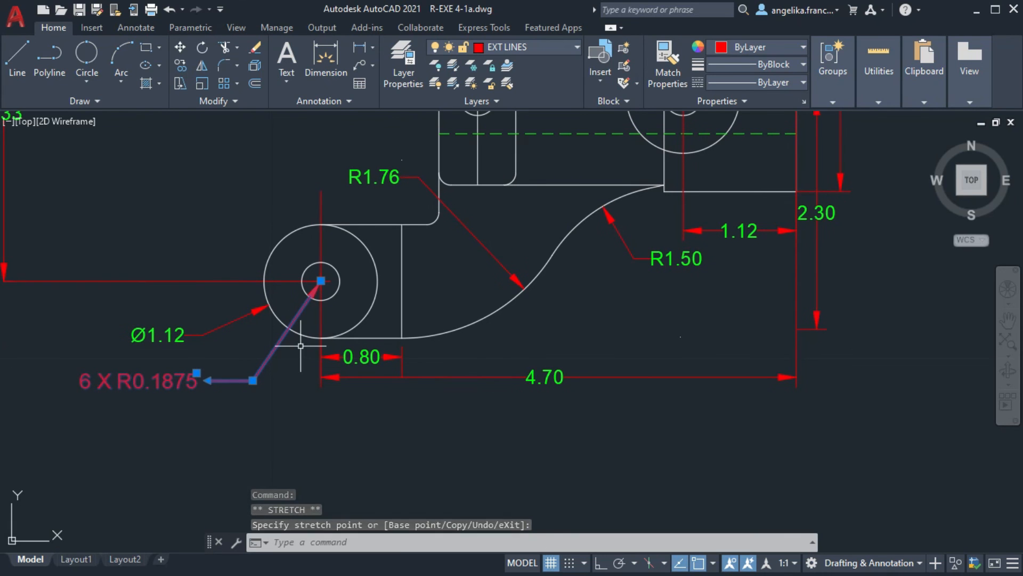
Move the 6 X R0.1875 leader's arrowhead from the hole's centre to its circumference
{"action": "key", "text": "Escape"}
{"action": "scroll", "coordinate": [316, 292], "scroll_direction": "up", "scroll_amount": 4}
{"action": "left_click", "coordinate": [326, 265]}
{"action": "left_click", "coordinate": [299, 306]}
{"action": "key", "text": "Escape"}
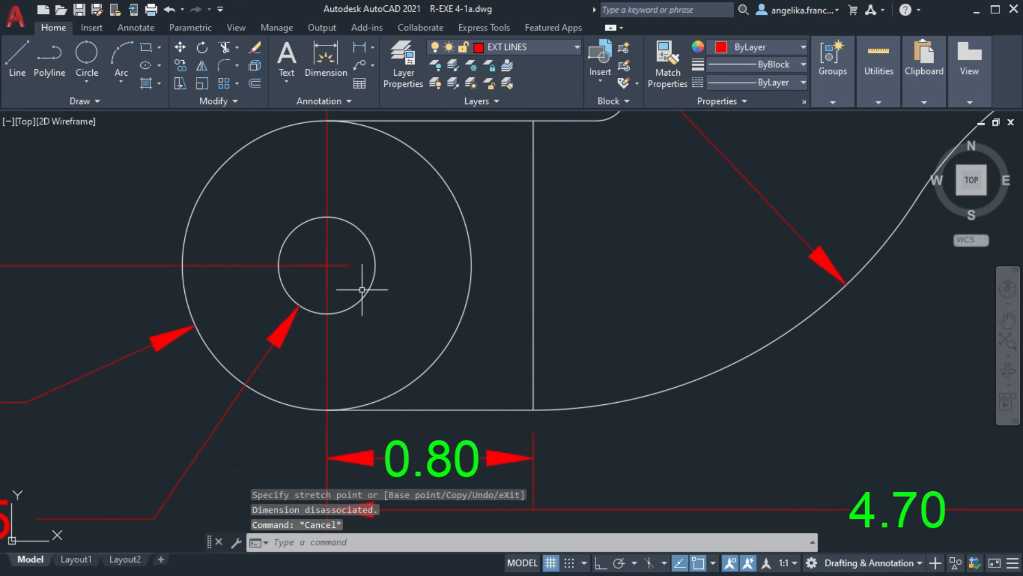
Reposition the 0.80 dimension's text to the right, outside its extension lines
{"action": "scroll", "coordinate": [361, 289], "scroll_direction": "down", "scroll_amount": 4}
{"action": "left_click", "coordinate": [400, 354]}
{"action": "left_click", "coordinate": [404, 354]}
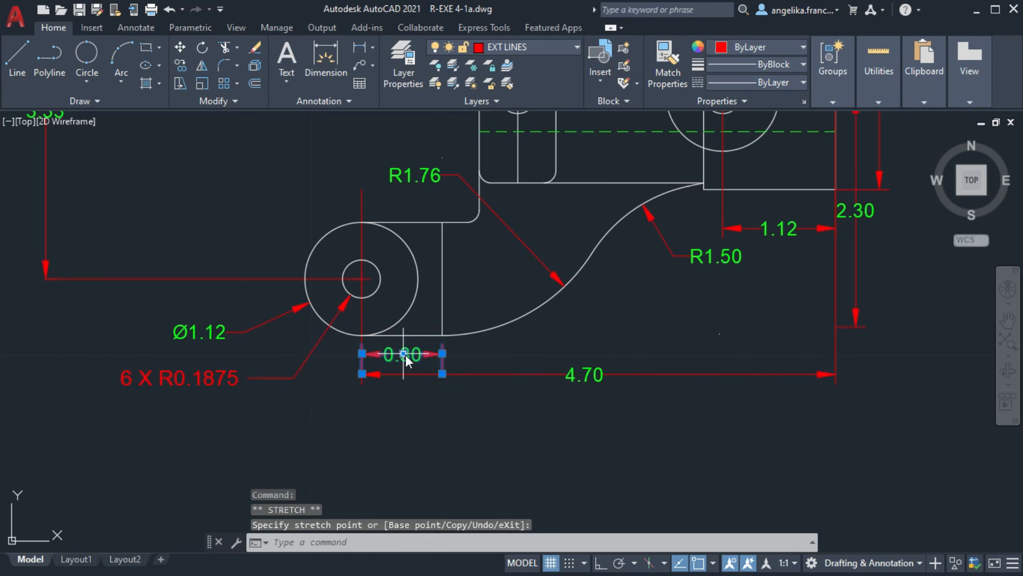
{"action": "left_click", "coordinate": [460, 354]}
{"action": "key", "text": "Escape"}
{"action": "scroll", "coordinate": [506, 374], "scroll_direction": "down", "scroll_amount": 2}
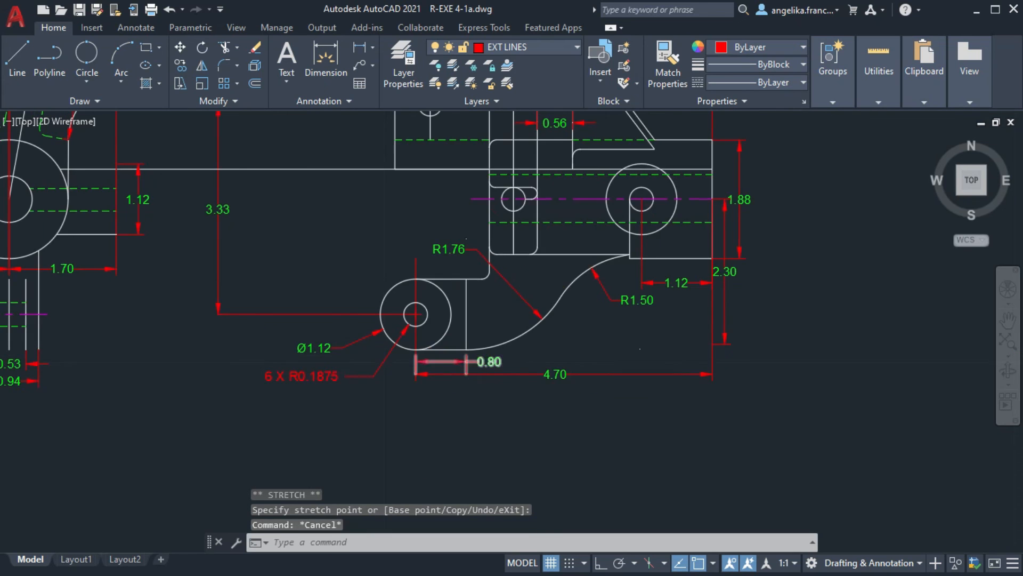
Move the 0.80 dimension up so its extension line meets the corner at the boss's lower edge
{"action": "scroll", "coordinate": [475, 363], "scroll_direction": "up", "scroll_amount": 5}
{"action": "left_click", "coordinate": [466, 359]}
{"action": "type", "text": "move"}
{"action": "key", "text": "Return"}
{"action": "left_click", "coordinate": [440, 330]}
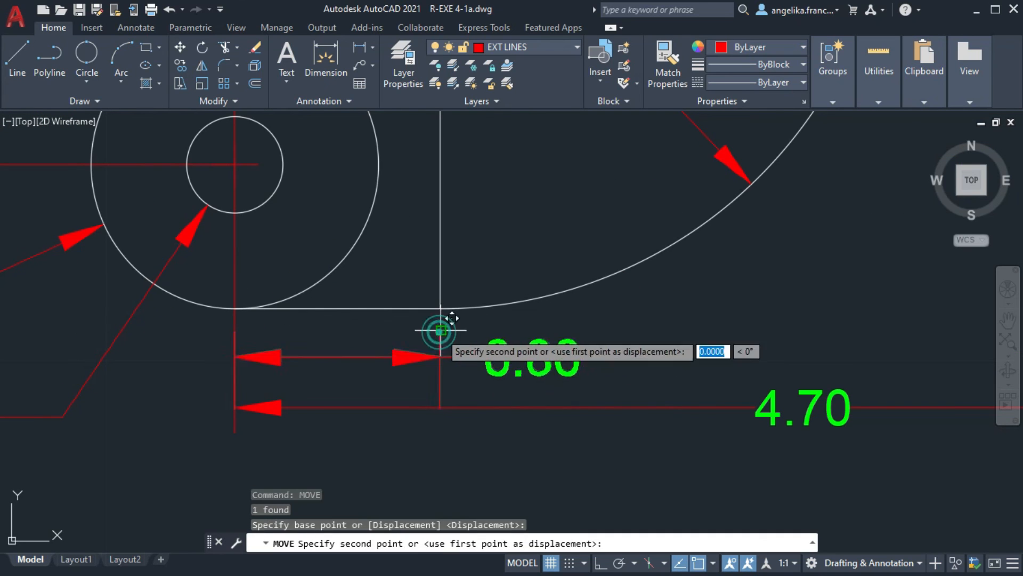
{"action": "left_click", "coordinate": [440, 308]}
{"action": "key", "text": "Escape"}
Stretch both extension line origins of the 0.80 dimension down to the 4.70 dimension line
{"action": "left_click", "coordinate": [441, 374]}
{"action": "left_click", "coordinate": [441, 384]}
{"action": "left_click", "coordinate": [441, 407]}
{"action": "left_click", "coordinate": [235, 385]}
{"action": "left_click", "coordinate": [231, 407]}
{"action": "key", "text": "ctrl+z"}
{"action": "left_click", "coordinate": [236, 381]}
{"action": "left_click", "coordinate": [235, 384]}
{"action": "left_click", "coordinate": [235, 407]}
{"action": "key", "text": "Escape"}
{"action": "scroll", "coordinate": [451, 349], "scroll_direction": "down", "scroll_amount": 4}
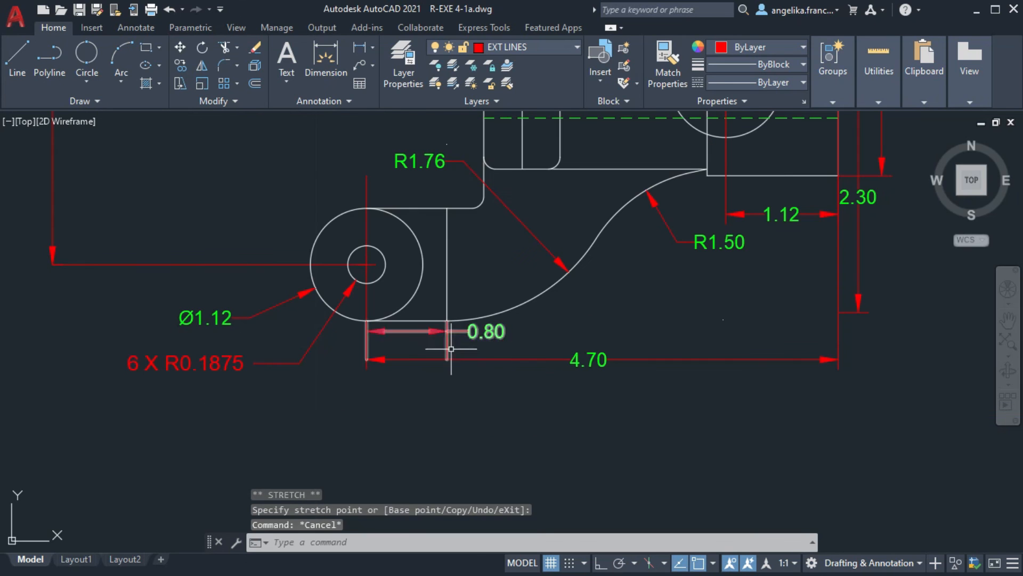
Lower the 0.80 dimension line and text slightly below the boss's bottom edge
{"action": "left_click", "coordinate": [487, 331]}
{"action": "left_click", "coordinate": [487, 336]}
{"action": "left_click", "coordinate": [488, 332]}
{"action": "left_click", "coordinate": [487, 336]}
{"action": "left_click", "coordinate": [487, 331]}
{"action": "left_click", "coordinate": [486, 343]}
{"action": "key", "text": "Escape"}
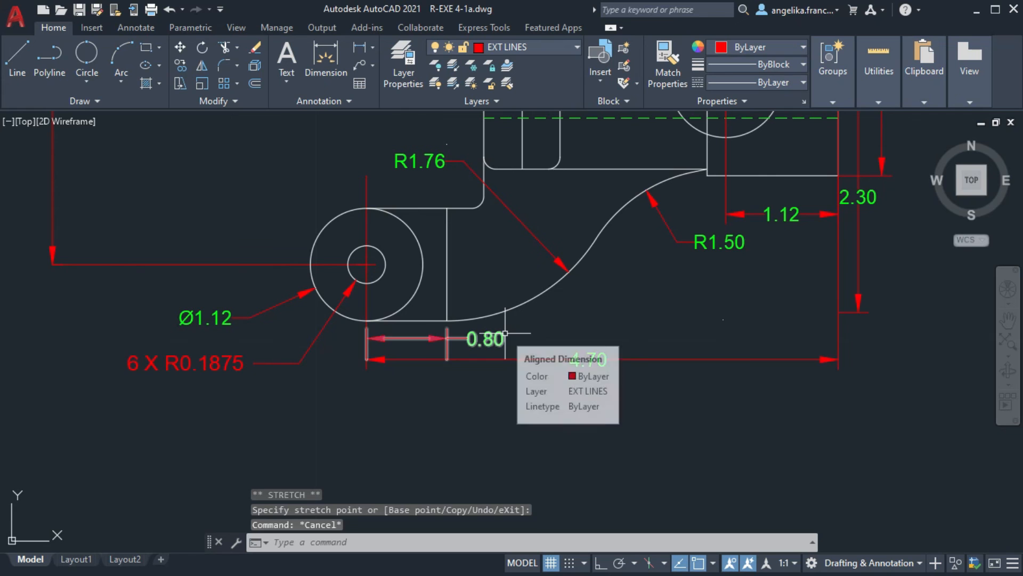
{"action": "middle_click_drag", "start_coordinate": [217, 387], "coordinate": [588, 300]}
{"action": "middle_click_drag", "start_coordinate": [242, 318], "coordinate": [546, 453]}
{"action": "type", "text": "DRA"}
{"action": "key", "text": "Return"}
{"action": "left_click", "coordinate": [332, 197]}
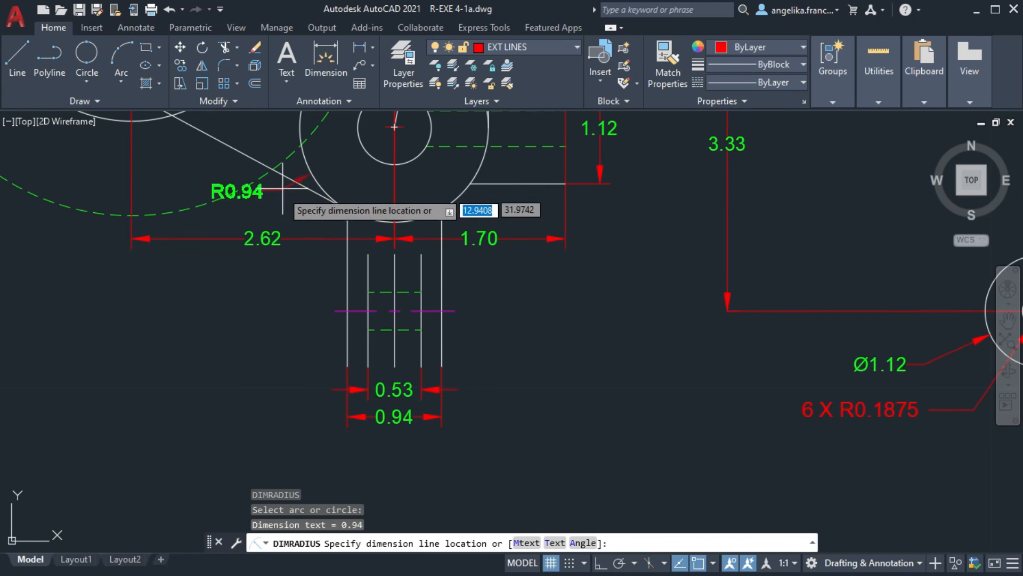
{"action": "key", "text": "Escape"}
Add a diameter dimension to the outer circle of the front view's lower boss, placing its text at the lower left
{"action": "middle_click_drag", "start_coordinate": [272, 215], "coordinate": [245, 286]}
{"action": "type", "text": "DDI"}
{"action": "key", "text": "Return"}
{"action": "left_click", "coordinate": [305, 191]}
{"action": "left_click", "coordinate": [230, 219]}
Trim the dashed arc in the front view back to the arm's diagonal lower edge, undoing a wrong trim on the way
{"action": "type", "text": "TR"}
{"action": "key", "text": "Return"}
{"action": "left_click", "coordinate": [266, 262]}
{"action": "middle_click_drag", "start_coordinate": [193, 220], "coordinate": [291, 339]}
{"action": "left_click_drag", "start_coordinate": [267, 325], "coordinate": [250, 311]}
{"action": "middle_click_drag", "start_coordinate": [288, 237], "coordinate": [258, 242]}
{"action": "key", "text": "ctrl+z"}
{"action": "scroll", "coordinate": [258, 242], "scroll_direction": "down", "scroll_amount": 2}
{"action": "middle_click_drag", "start_coordinate": [210, 123], "coordinate": [306, 294]}
{"action": "left_click", "coordinate": [299, 207]}
{"action": "middle_click_drag", "start_coordinate": [386, 317], "coordinate": [323, 282]}
{"action": "key", "text": "Escape"}
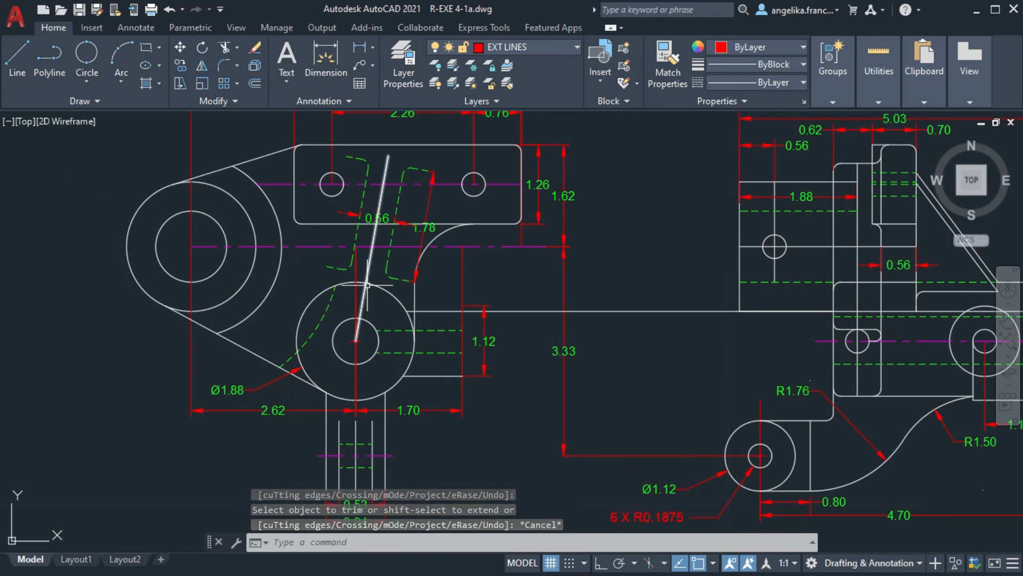
Lengthen the upper end of the front view's dashed arc until it passes the lower end of the slanted dashed slot
{"action": "key", "text": "Escape"}
{"action": "left_click", "coordinate": [336, 285]}
{"action": "mouse_move", "coordinate": [335, 286]}
{"action": "left_click", "coordinate": [376, 334]}
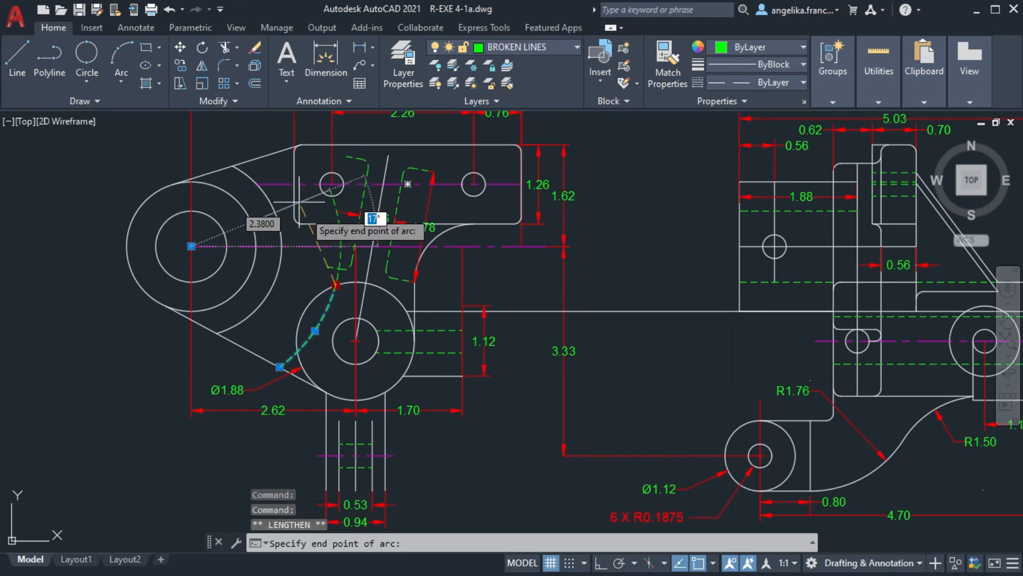
{"action": "key", "text": "Escape"}
{"action": "scroll", "coordinate": [333, 324], "scroll_direction": "up", "scroll_amount": 2}
{"action": "middle_click_drag", "start_coordinate": [334, 286], "coordinate": [353, 326]}
{"action": "left_click", "coordinate": [339, 291]}
{"action": "key", "text": "ctrl"}
{"action": "left_click", "coordinate": [330, 216]}
{"action": "key", "text": "Escape"}
Add a radius dimension to the dashed arc, placing its text to the upper left of the arc
{"action": "type", "text": "DDI"}
{"action": "key", "text": "Return"}
{"action": "key", "text": "Escape"}
{"action": "type", "text": "DRA"}
{"action": "key", "text": "Return"}
{"action": "left_click", "coordinate": [347, 320]}
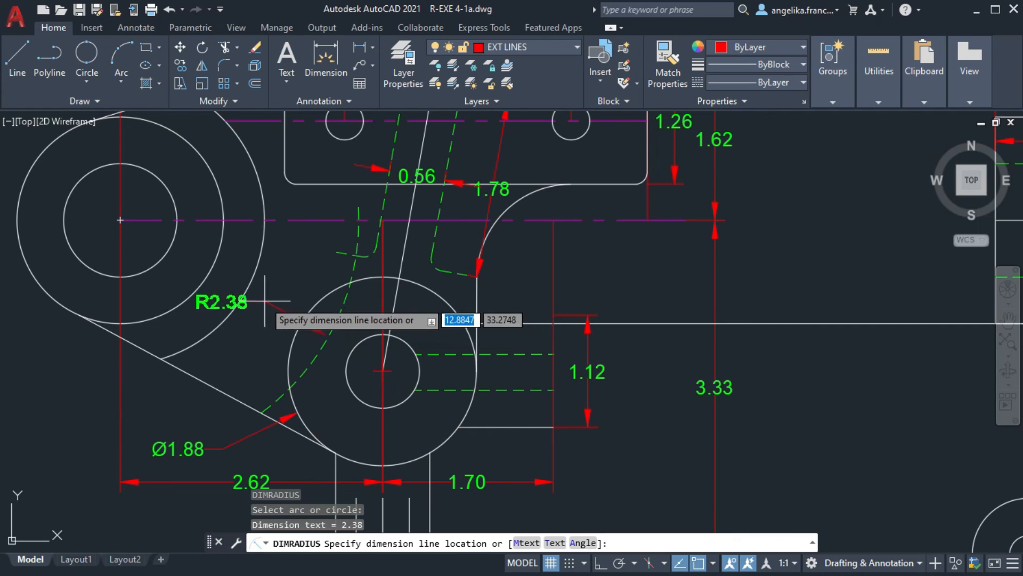
{"action": "left_click", "coordinate": [279, 245]}
{"action": "middle_click_drag", "start_coordinate": [575, 261], "coordinate": [473, 309]}
Add a radius dimension to the fillet arc below the front view's plate, placing its text to the lower right
{"action": "key", "text": "Return"}
{"action": "left_click", "coordinate": [401, 258]}
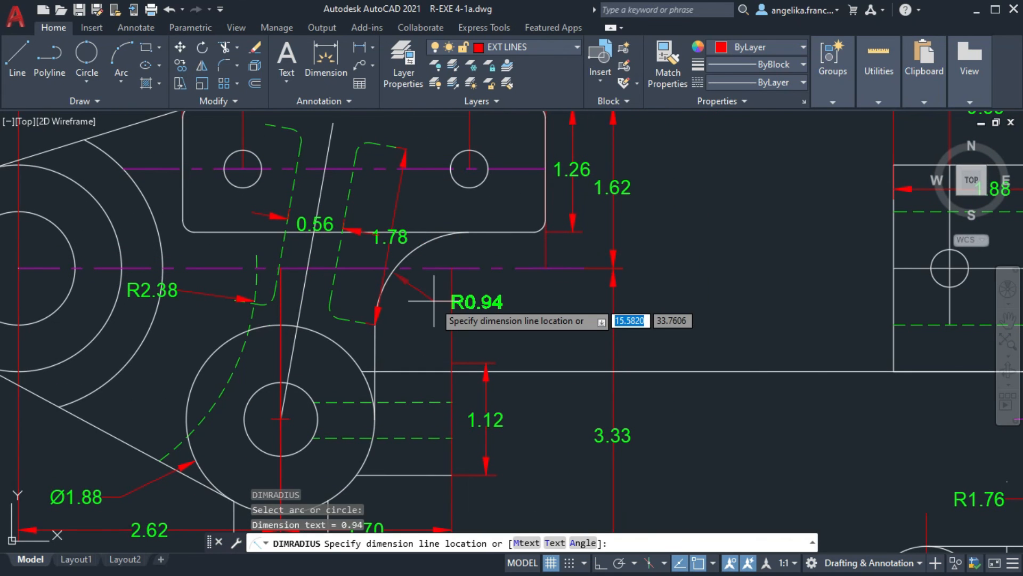
{"action": "left_click", "coordinate": [453, 281]}
{"action": "middle_click_drag", "start_coordinate": [376, 320], "coordinate": [426, 312]}
{"action": "scroll", "coordinate": [426, 312], "scroll_direction": "down", "scroll_amount": 2}
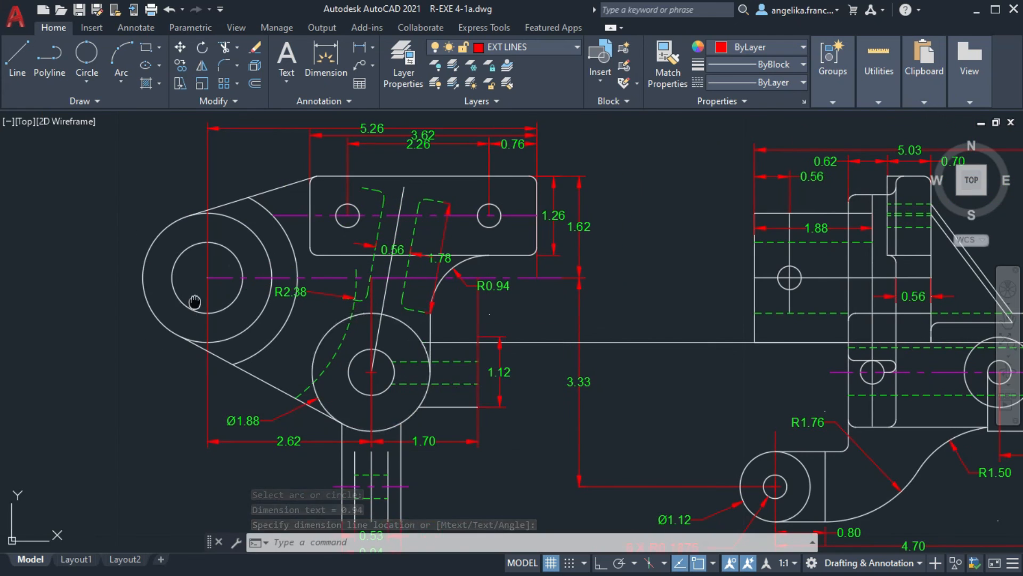
Add a diameter dimension to the inner circle of the left boss, placing its text at the upper left
{"action": "middle_click_drag", "start_coordinate": [195, 302], "coordinate": [324, 271]}
{"action": "key", "text": "Return"}
{"action": "key", "text": "Escape"}
{"action": "type", "text": "ddi"}
{"action": "key", "text": "Return"}
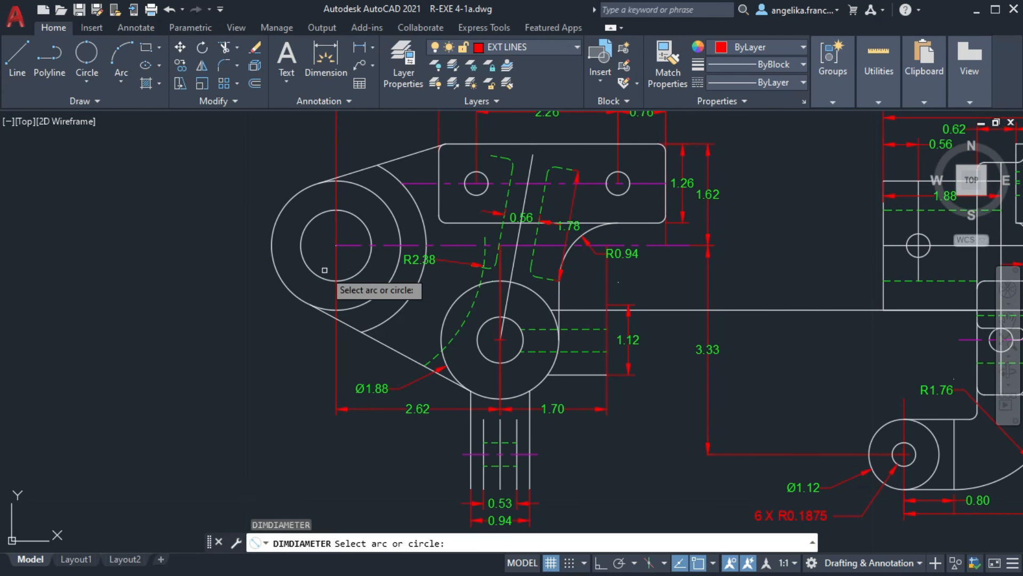
{"action": "left_click", "coordinate": [316, 222]}
{"action": "left_click", "coordinate": [288, 159]}
{"action": "middle_click_drag", "start_coordinate": [288, 159], "coordinate": [321, 143]}
Add a diameter dimension to the outer circle of the left boss, placing its text at the lower left
{"action": "key", "text": "Return"}
{"action": "left_click", "coordinate": [301, 301]}
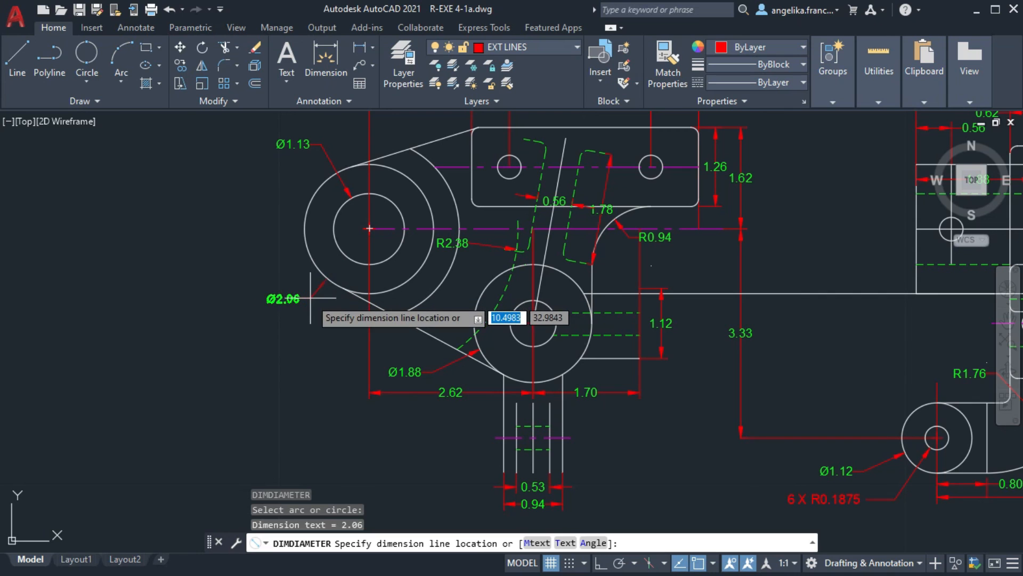
{"action": "left_click", "coordinate": [310, 300]}
{"action": "middle_click_drag", "start_coordinate": [360, 304], "coordinate": [368, 291]}
Add a diameter dimension to the large arc around the left boss, placing its text below the boss's outer diameter dimension
{"action": "key", "text": "Return"}
{"action": "key", "text": "Escape"}
{"action": "key", "text": "Return"}
{"action": "left_click", "coordinate": [372, 306]}
{"action": "key", "text": "Escape"}
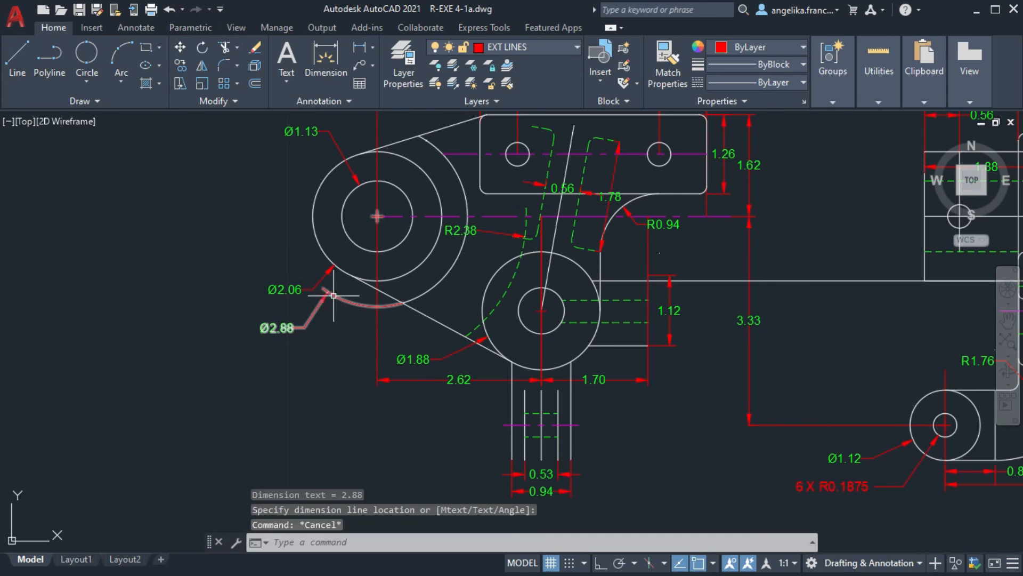
Add a leader from the upper end of the large arc through the boss centre to the lower left, with the text 2.88
{"action": "left_click", "coordinate": [361, 65]}
{"action": "left_click", "coordinate": [425, 142]}
{"action": "left_click", "coordinate": [303, 329]}
{"action": "type", "text": "2.88"}
{"action": "left_click", "coordinate": [322, 345]}
Copy the diameter symbol from the text of the large arc's diameter dimension
{"action": "left_click", "coordinate": [277, 327]}
{"action": "left_click", "coordinate": [277, 328]}
{"action": "key", "text": "Escape"}
{"action": "double_click", "coordinate": [269, 331]}
{"action": "right_click", "coordinate": [270, 333]}
{"action": "left_click", "coordinate": [290, 248]}
{"action": "left_click", "coordinate": [306, 344]}
{"action": "left_click", "coordinate": [288, 329]}
{"action": "left_click", "coordinate": [298, 324]}
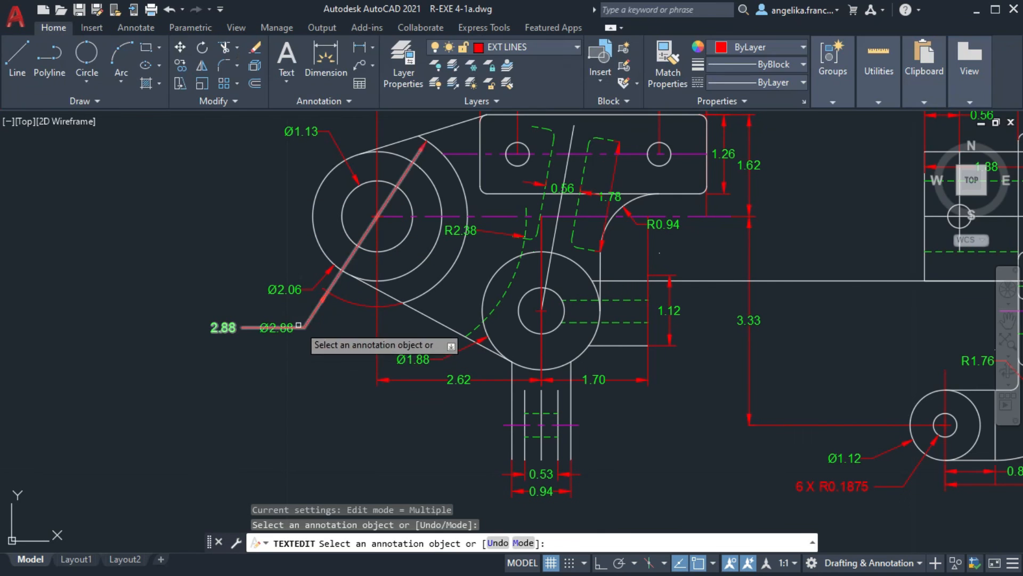
{"action": "key", "text": "Escape"}
Delete the large arc's diameter dimension and paste the diameter symbol before the leader text so it reads Ø2.88
{"action": "left_click", "coordinate": [274, 330]}
{"action": "key", "text": "Delete"}
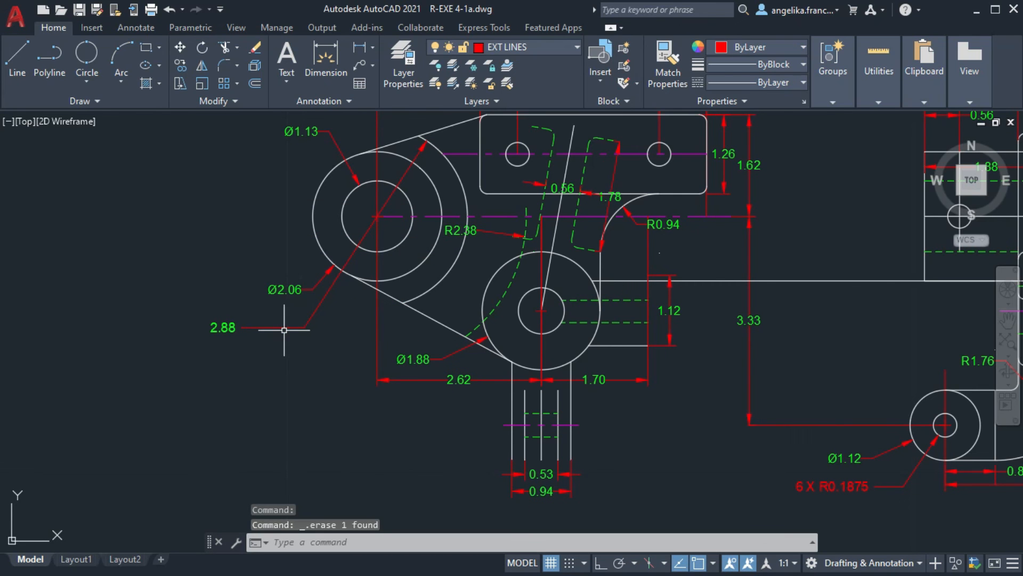
{"action": "key", "text": "ctrl+v"}
{"action": "left_click", "coordinate": [260, 340]}
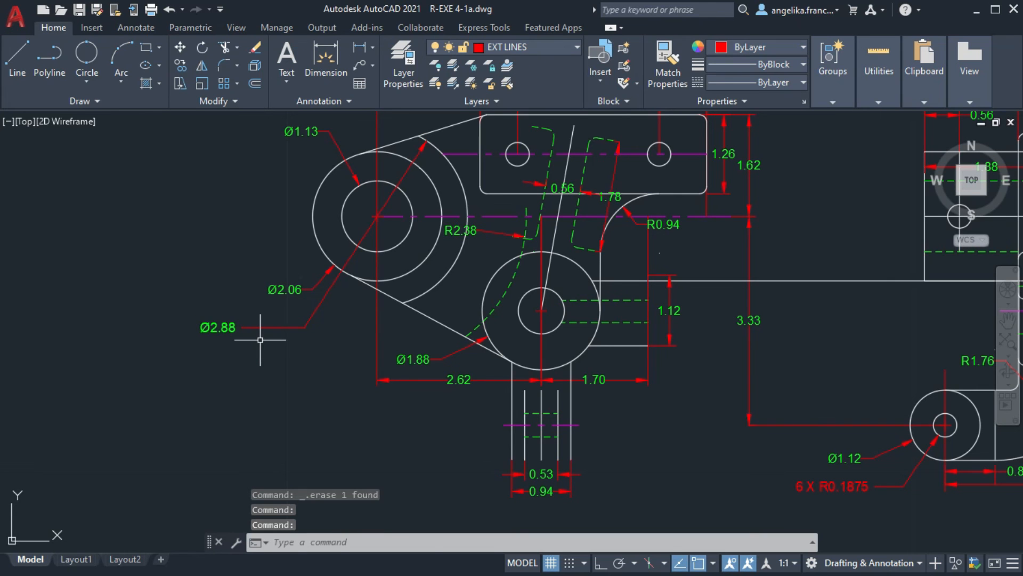
Shorten the landing of the Ø2.88 leader so its text sits close to the bend
{"action": "left_click", "coordinate": [235, 322]}
{"action": "key", "text": "Escape"}
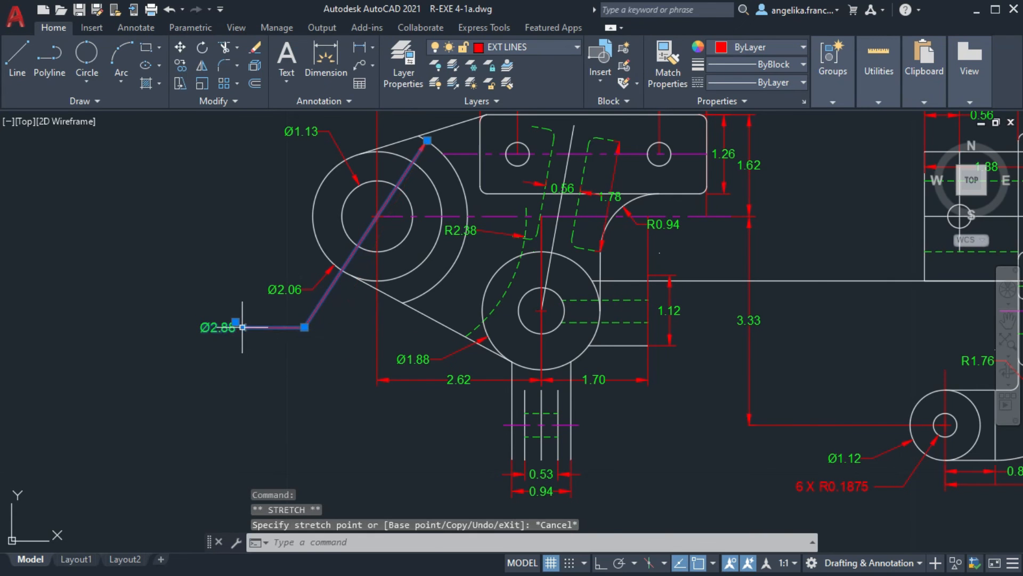
{"action": "left_click", "coordinate": [243, 327]}
{"action": "left_click", "coordinate": [304, 327]}
{"action": "key", "text": "Escape"}
{"action": "mouse_move", "coordinate": [416, 330]}
{"action": "middle_mouse_down"}
{"action": "mouse_move", "coordinate": [310, 386]}
{"action": "mouse_move", "coordinate": [309, 401]}
{"action": "middle_mouse_up"}
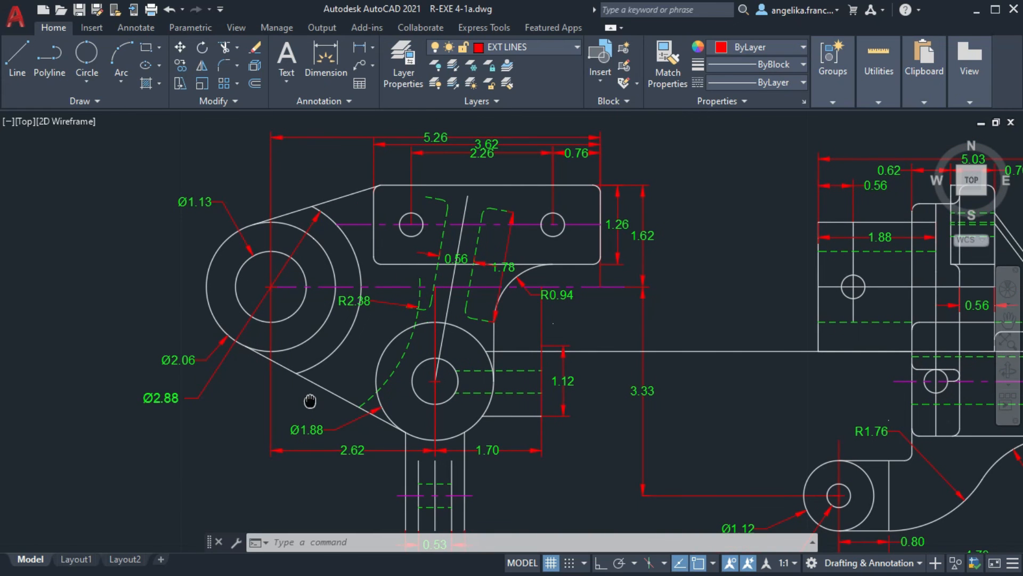
Lower the 2.26 and 0.76 dimension lines into one row just above the front view's plate
{"action": "left_click", "coordinate": [576, 161]}
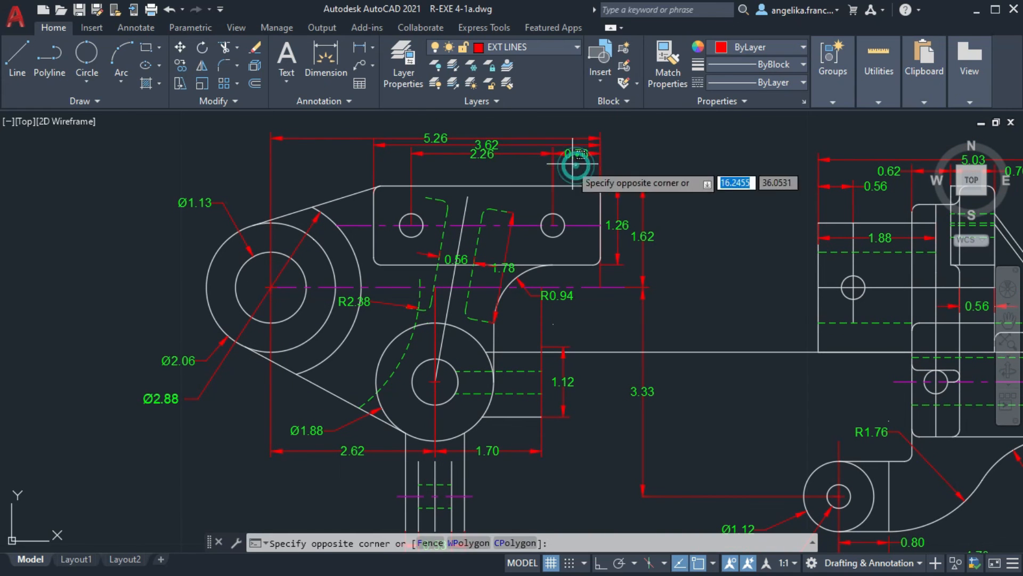
{"action": "left_click", "coordinate": [533, 171]}
{"action": "left_click", "coordinate": [482, 154]}
{"action": "left_click", "coordinate": [482, 173]}
{"action": "left_click", "coordinate": [553, 153]}
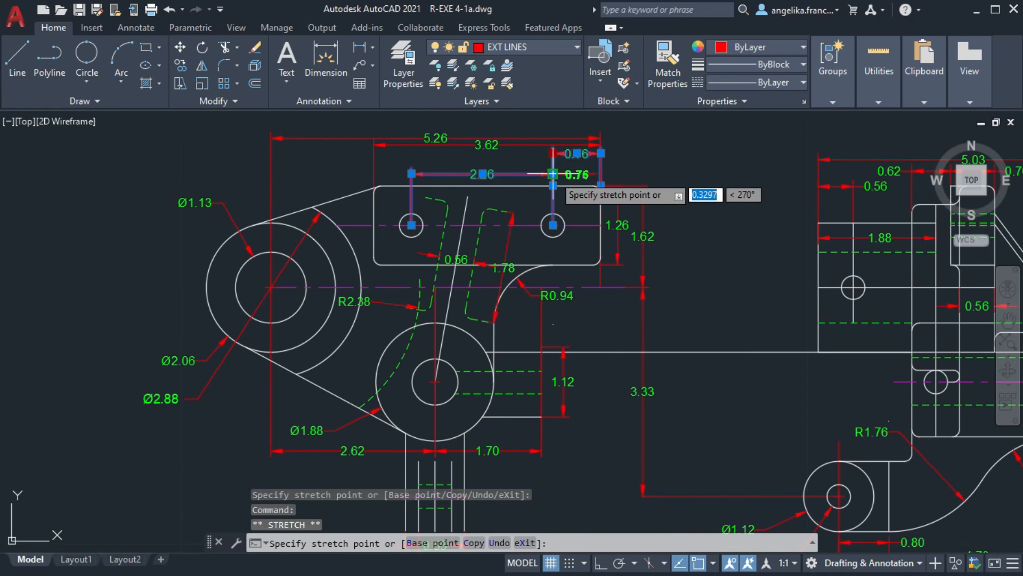
{"action": "left_click", "coordinate": [553, 174]}
{"action": "key", "text": "Escape"}
Move the 0.76 dimension text outside its extension line, to the right of the plate's edge
{"action": "scroll", "coordinate": [608, 159], "scroll_direction": "up", "scroll_amount": 2}
{"action": "left_click", "coordinate": [560, 183]}
{"action": "left_click", "coordinate": [559, 183]}
{"action": "left_click", "coordinate": [630, 183]}
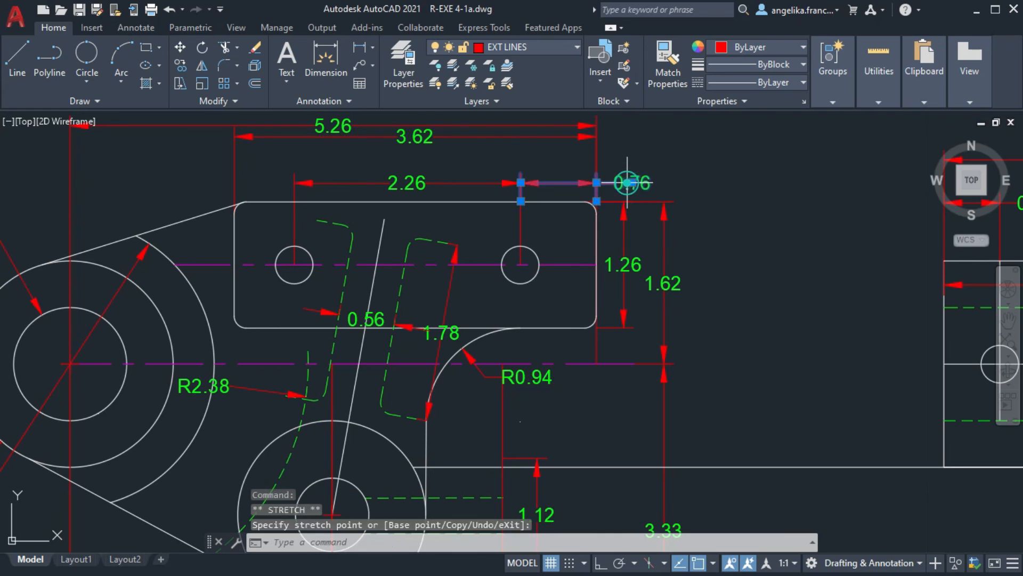
{"action": "key", "text": "Escape"}
Lower the 3.62 and 5.26 dimension lines so they stack with clear spacing above the 2.26 dimension
{"action": "middle_click_drag", "start_coordinate": [458, 188], "coordinate": [525, 204]}
{"action": "left_click", "coordinate": [507, 174]}
{"action": "left_click", "coordinate": [486, 150]}
{"action": "left_click", "coordinate": [482, 152]}
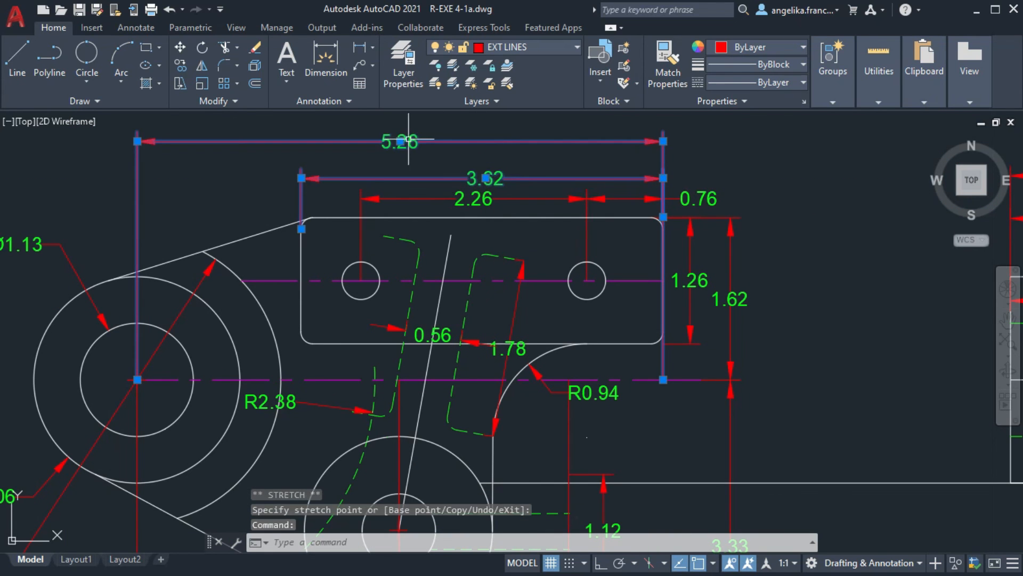
{"action": "left_click", "coordinate": [508, 187]}
{"action": "key", "text": "Escape"}
{"action": "scroll", "coordinate": [509, 186], "scroll_direction": "down", "scroll_amount": 2}
{"action": "middle_click_drag", "start_coordinate": [508, 186], "coordinate": [490, 220]}
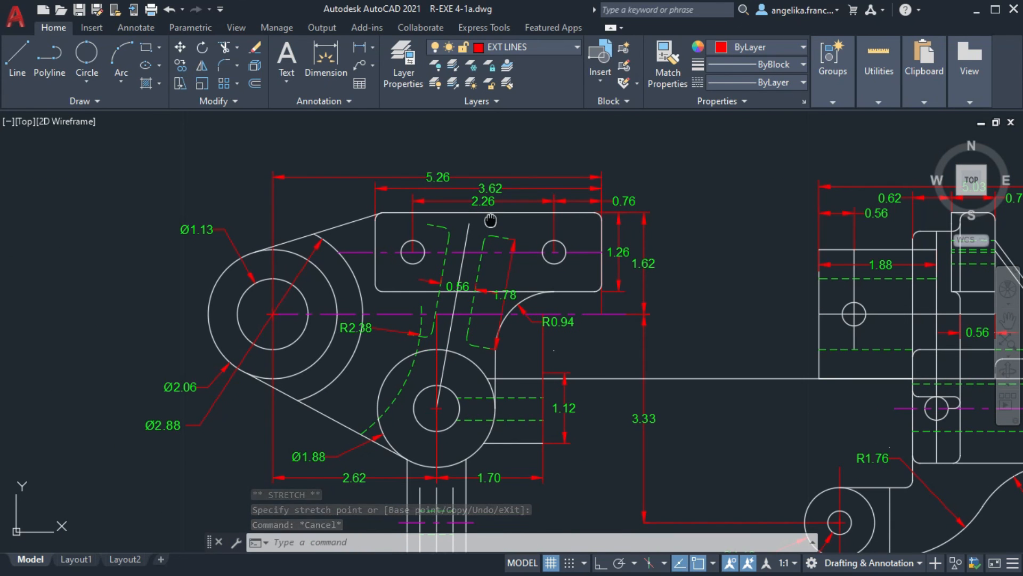
{"action": "middle_click", "coordinate": [490, 218]}
{"action": "middle_click", "coordinate": [491, 218]}
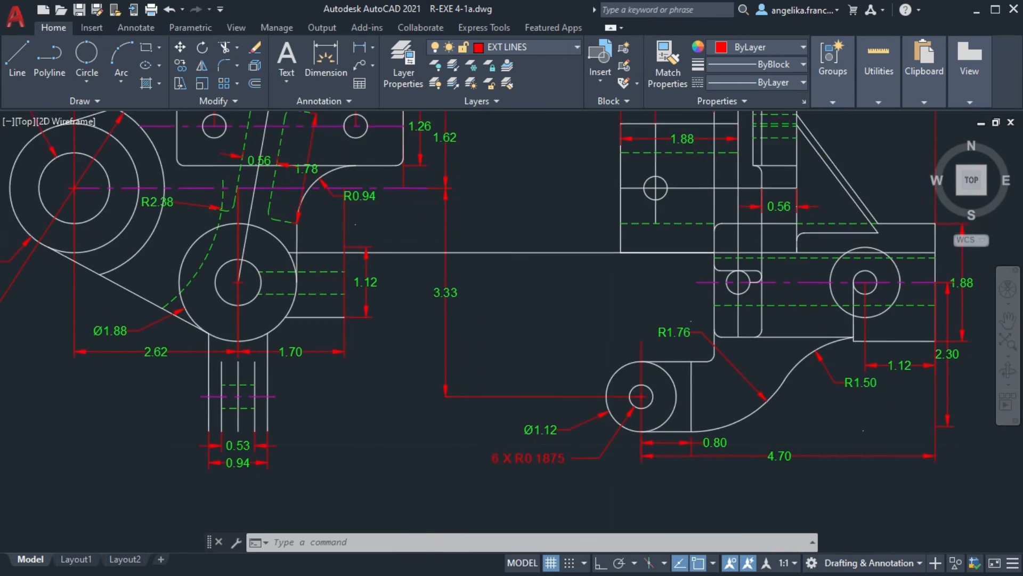